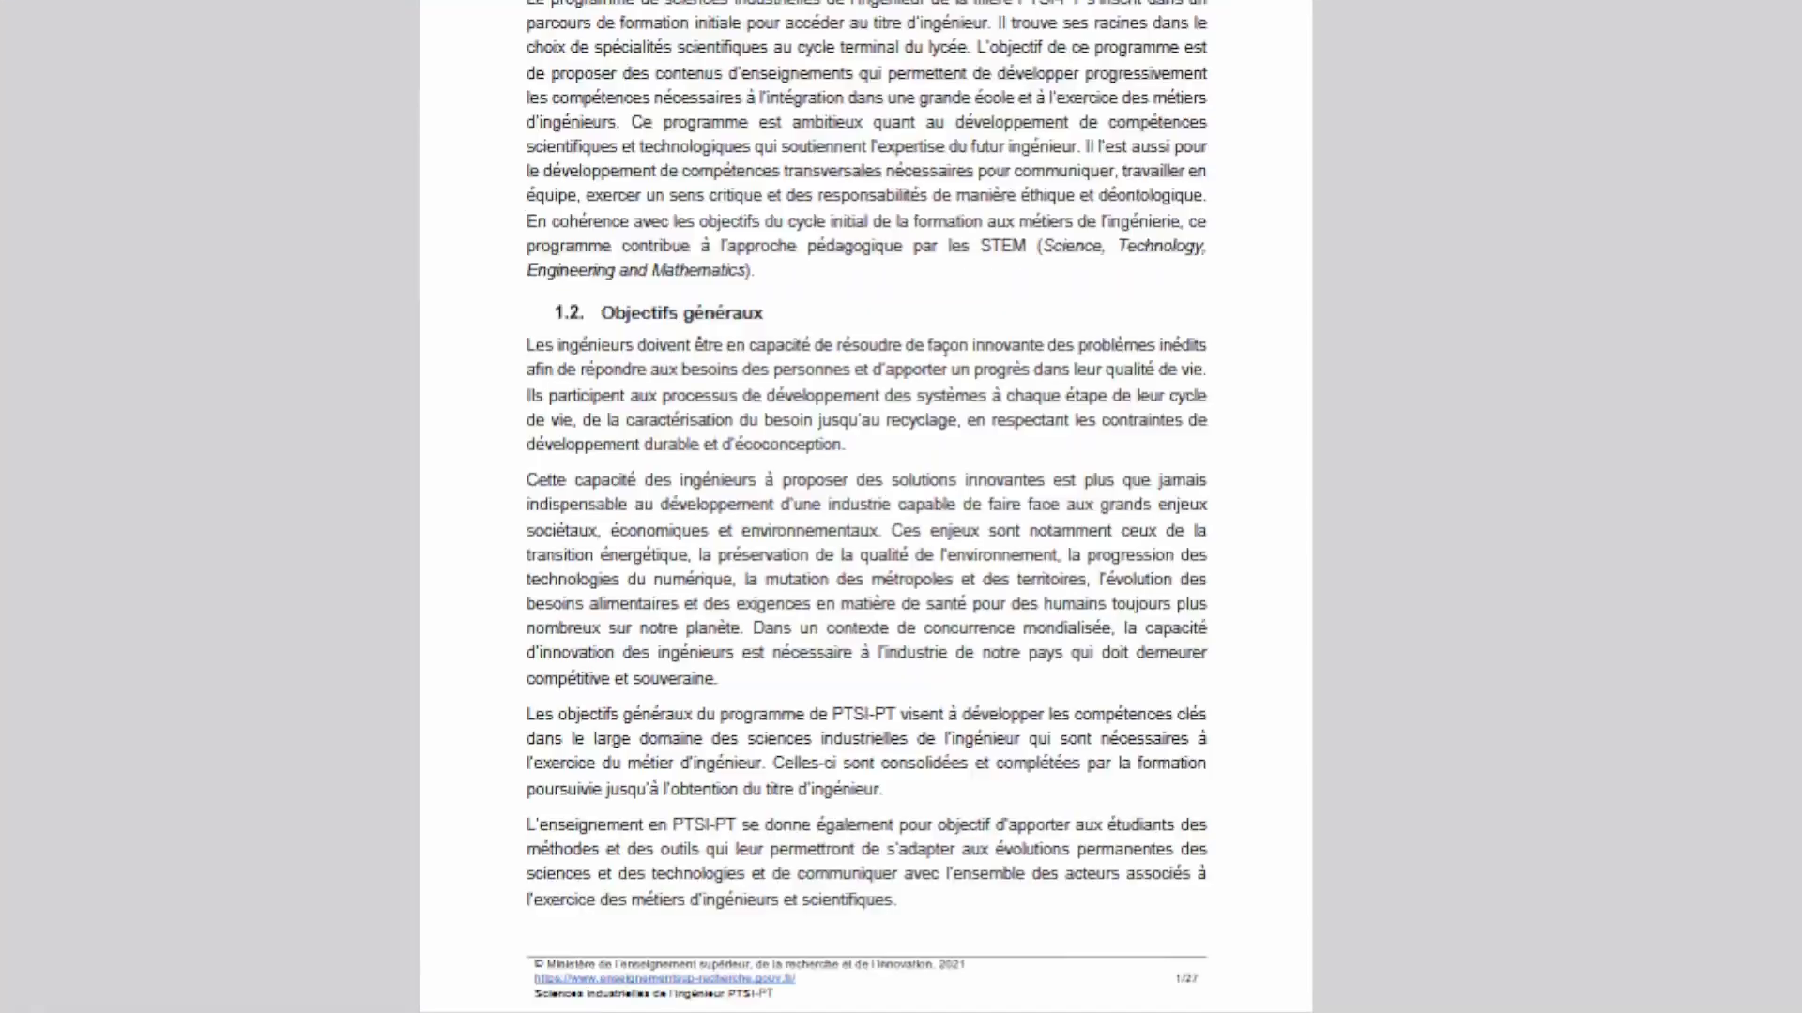
pyautogui.scroll(5, 865, 507)
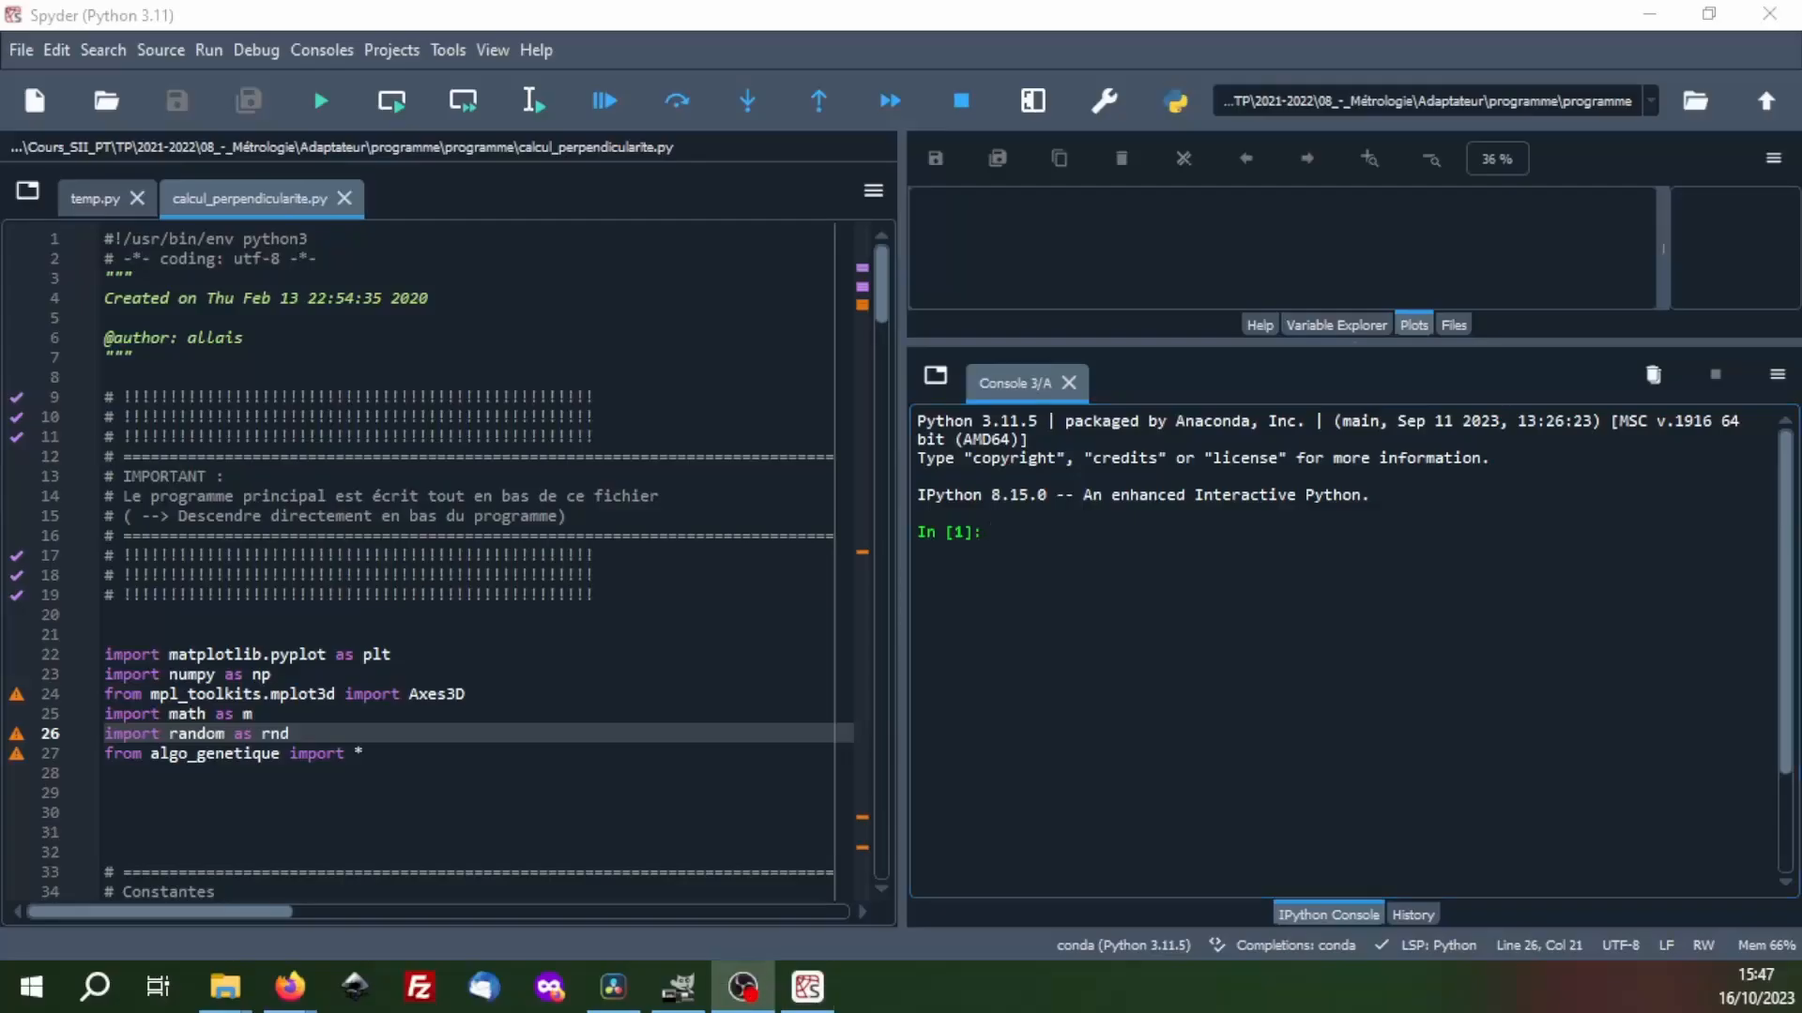
# Run calcul_perpendicularite.py and rotate the 3D plot of the measured point clouds
pyautogui.click(608, 594)
pyautogui.press('F5')
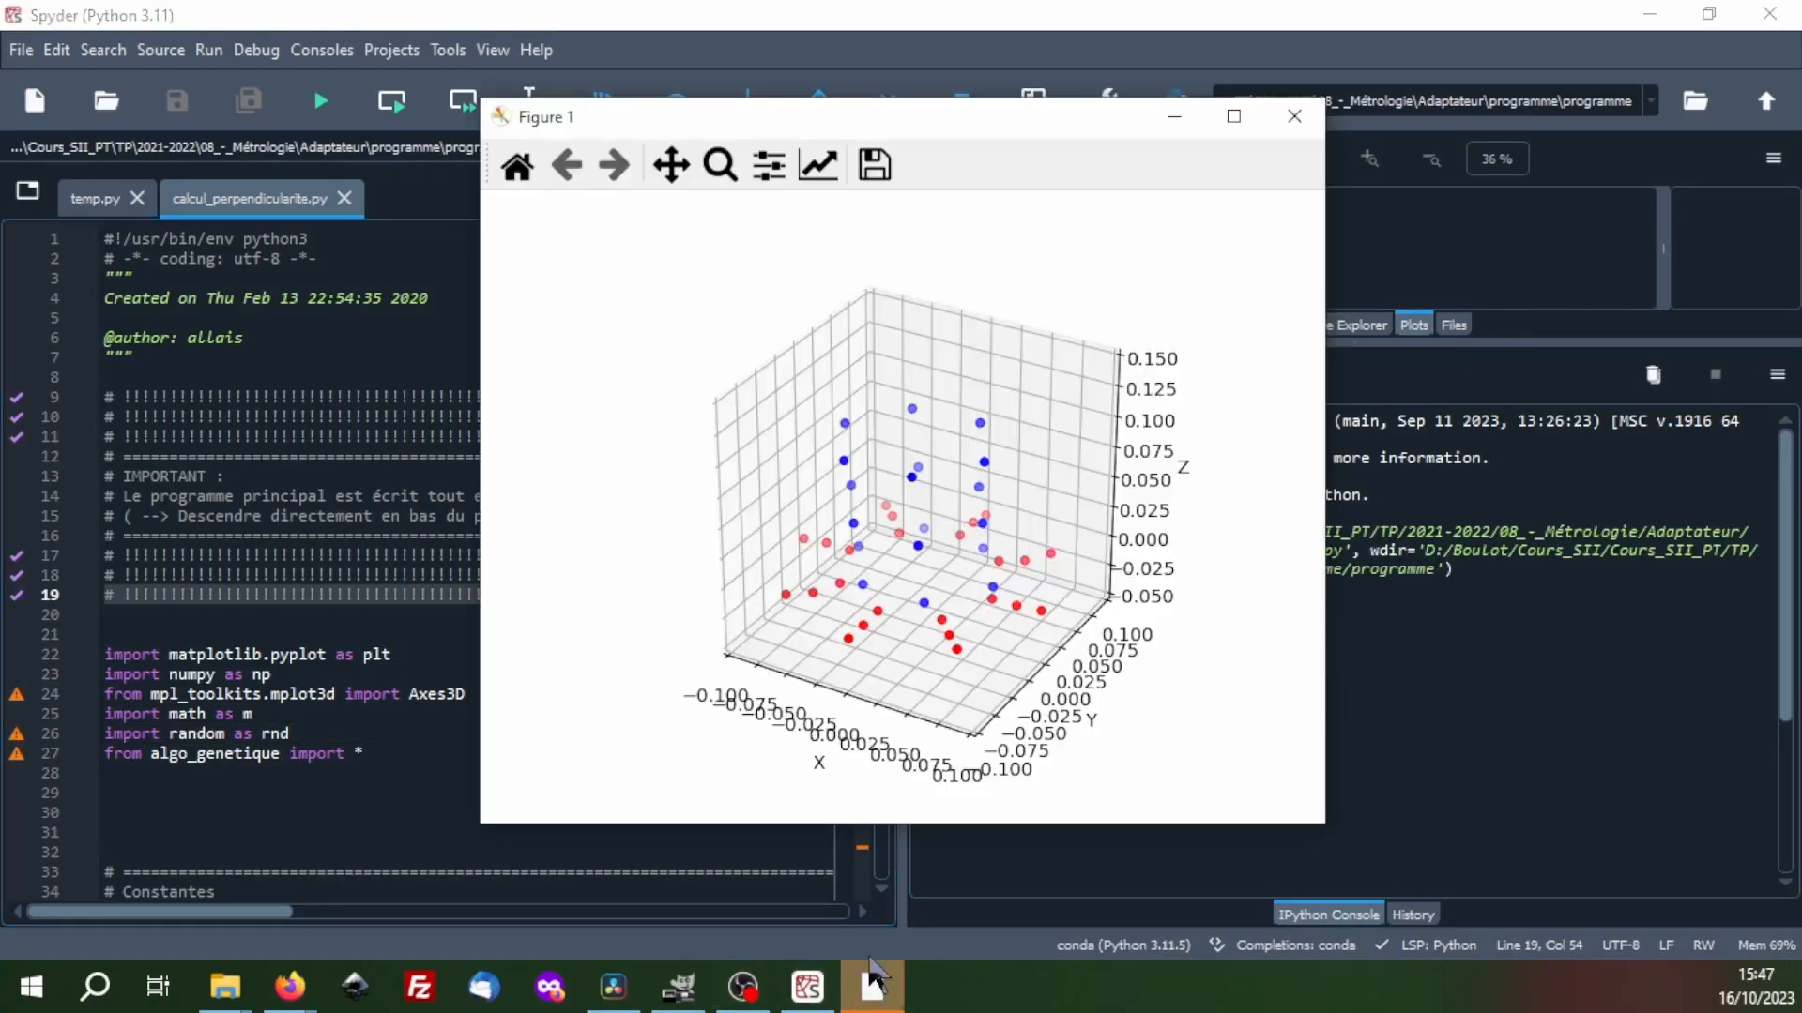
pyautogui.moveTo(865, 612); pyautogui.dragTo(977, 684)
# Set the constant planTangeantExterieurMatiere to True in the script's Constantes section
pyautogui.click(373, 698)
pyautogui.scroll(-6, 376, 698)
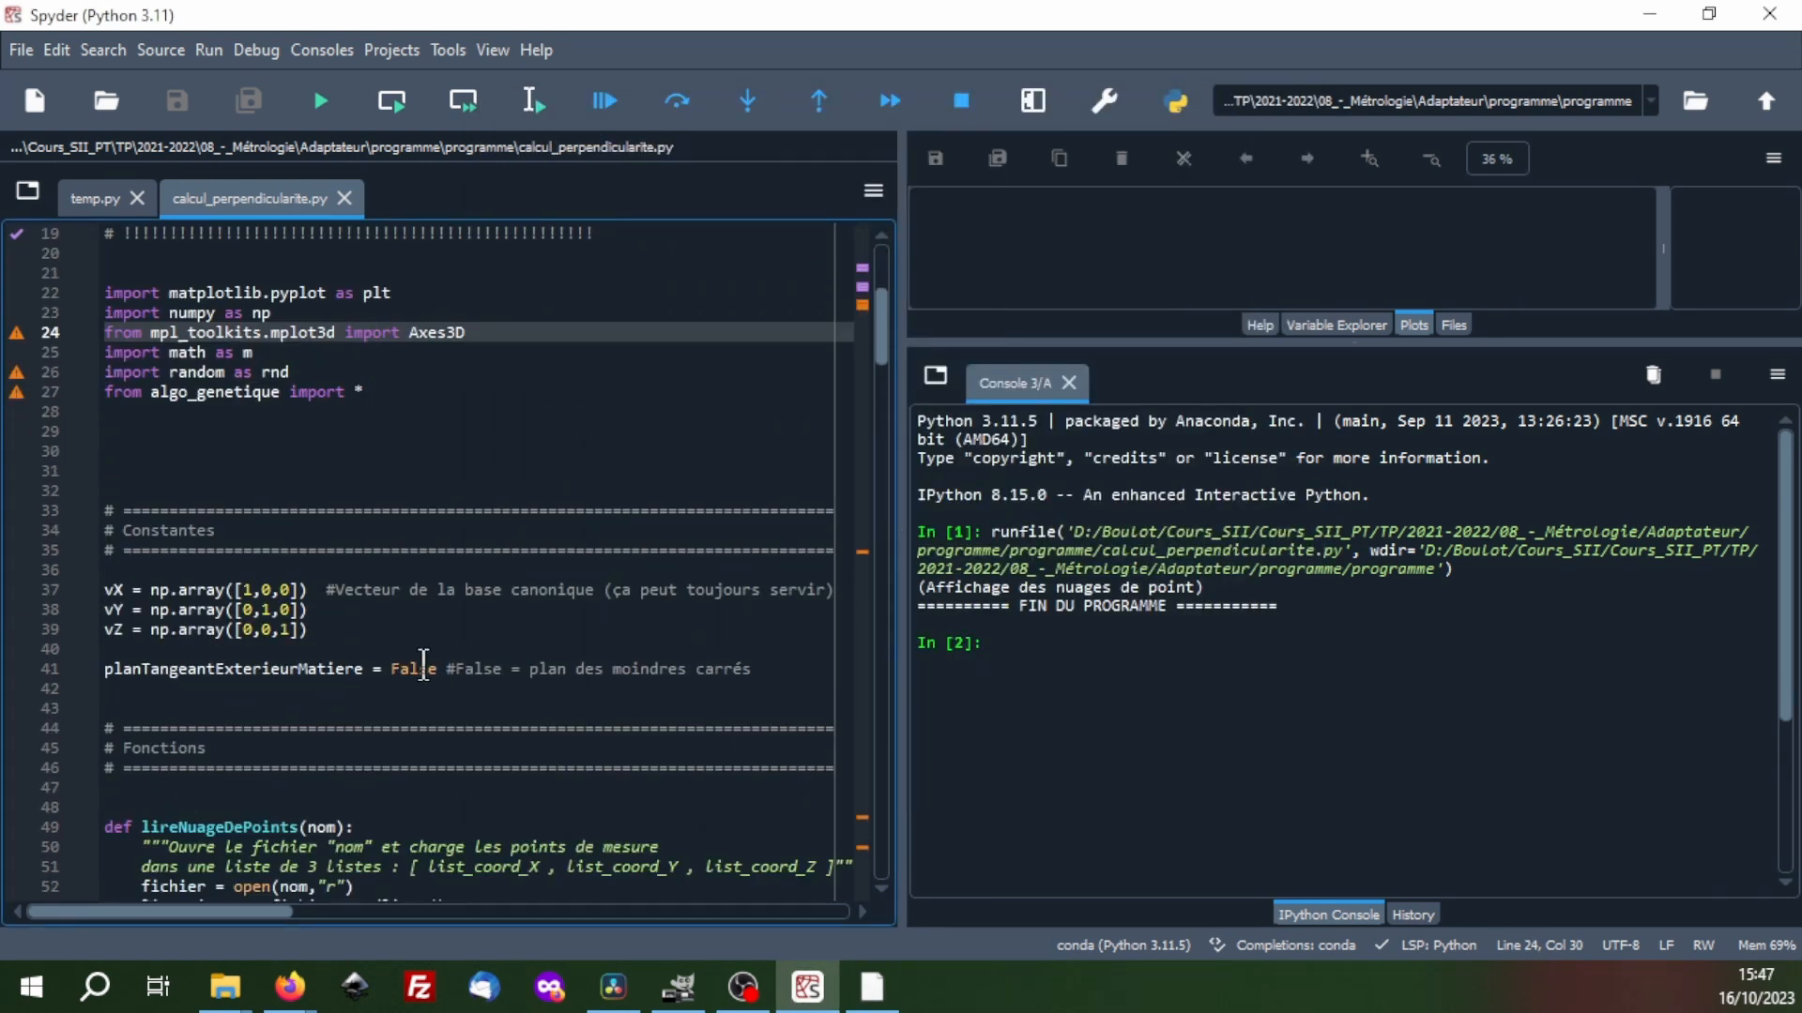
pyautogui.doubleClick(419, 665)
pyautogui.write('True')
pyautogui.scroll(5, 405, 623)
# Close the old figure, then rerun the edited script and view its point cloud plot from another angle before closing it
pyautogui.click(872, 988)
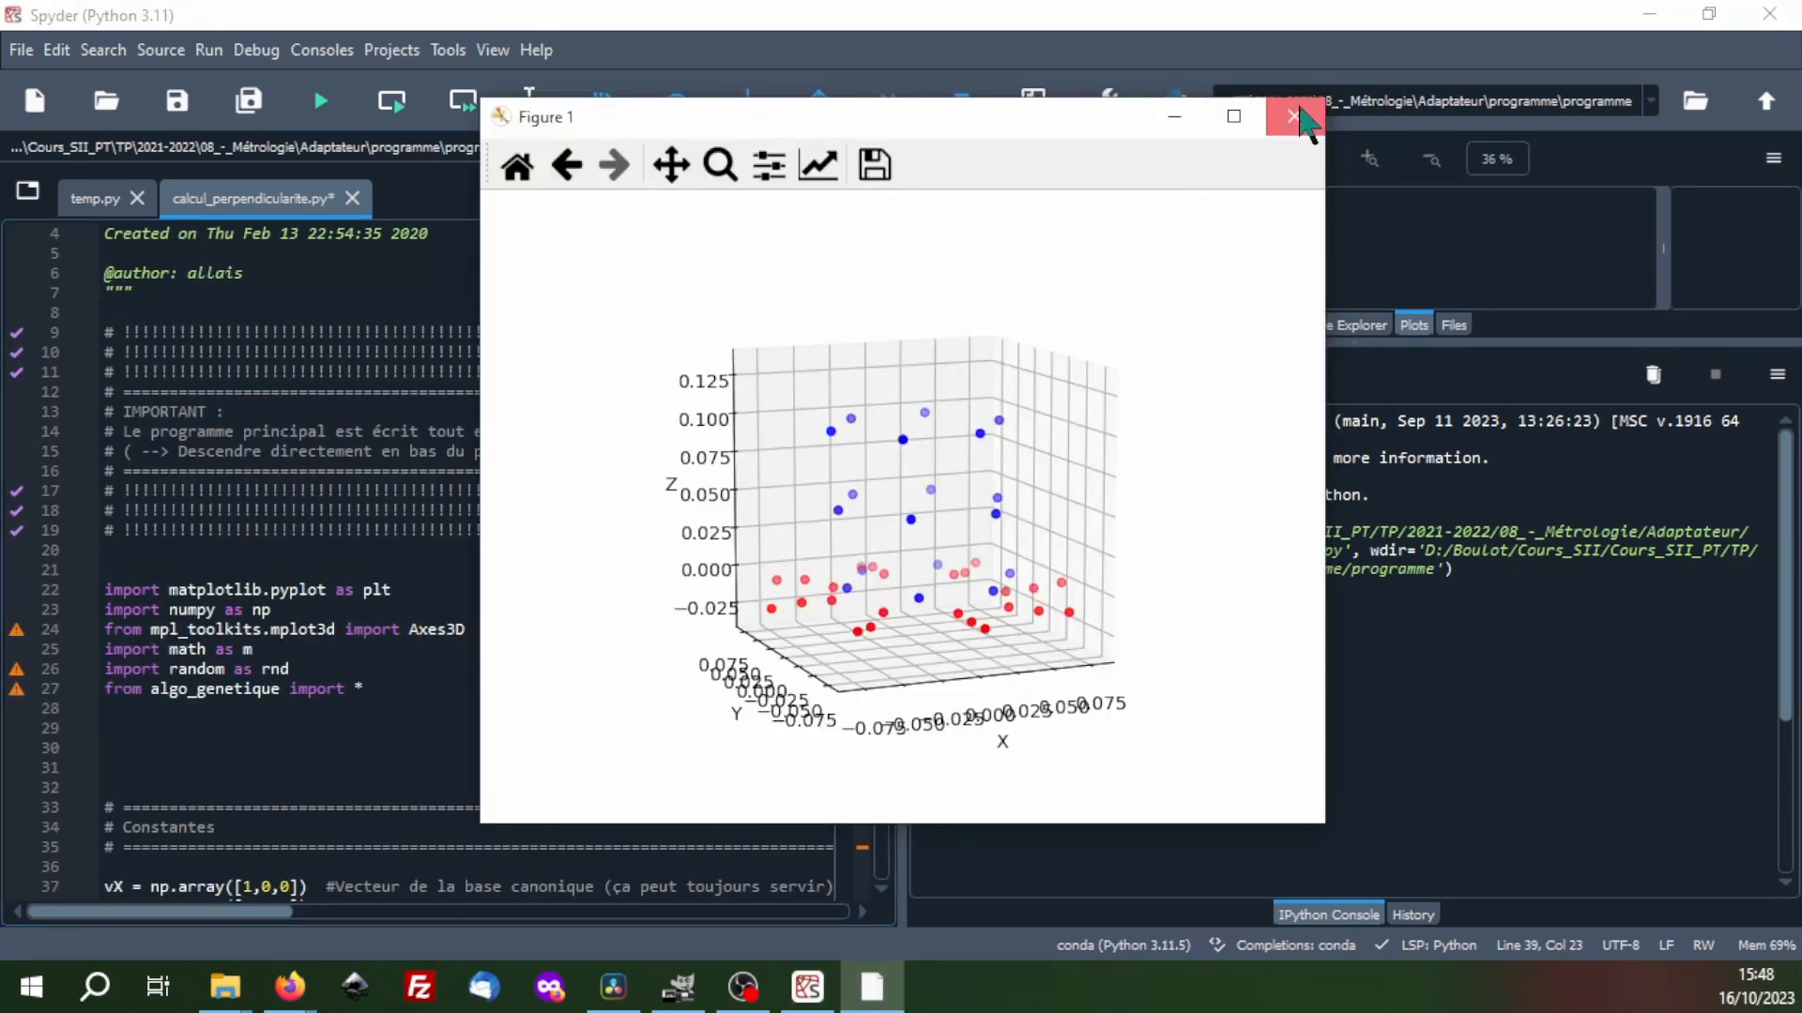
pyautogui.click(1304, 120)
pyautogui.click(390, 566)
pyautogui.press('F5')
pyautogui.moveTo(826, 601); pyautogui.dragTo(893, 549)
pyautogui.click(1305, 119)
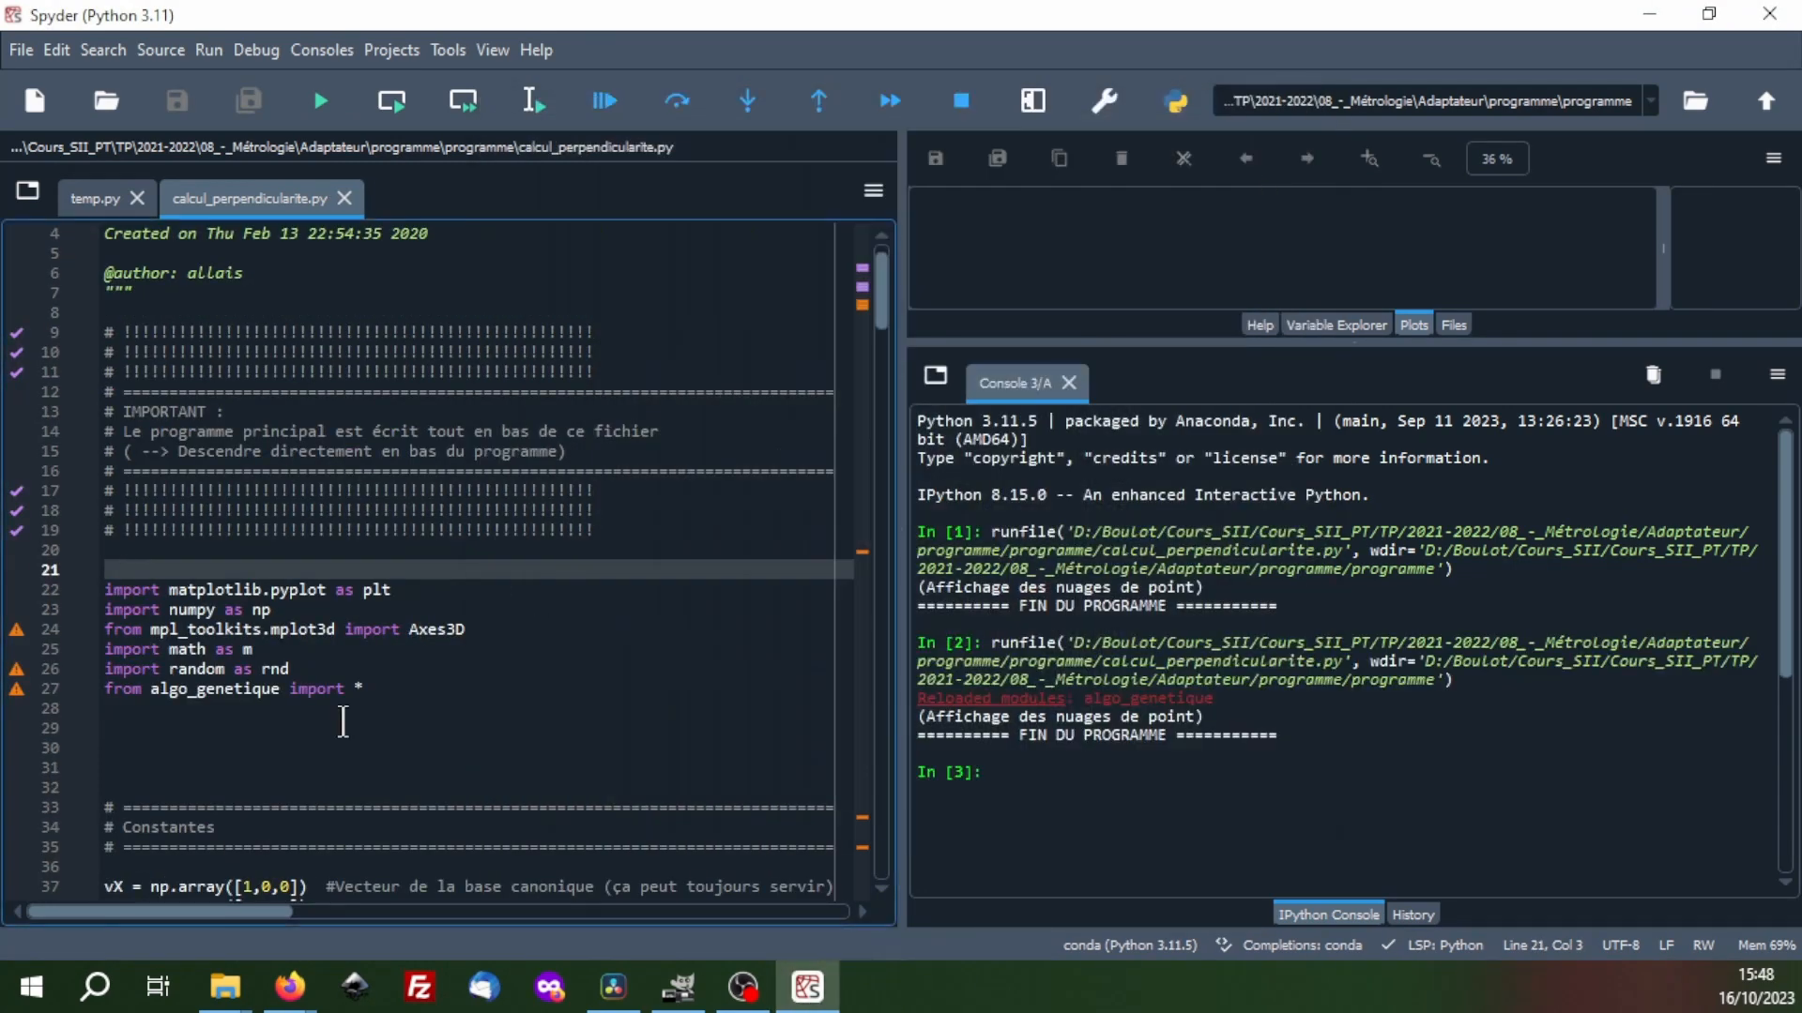
# Enable the least-squares plane search block in the main program by setting its if condition to True
pyautogui.scroll(-1, 355, 716)
pyautogui.scroll(-20, 375, 719)
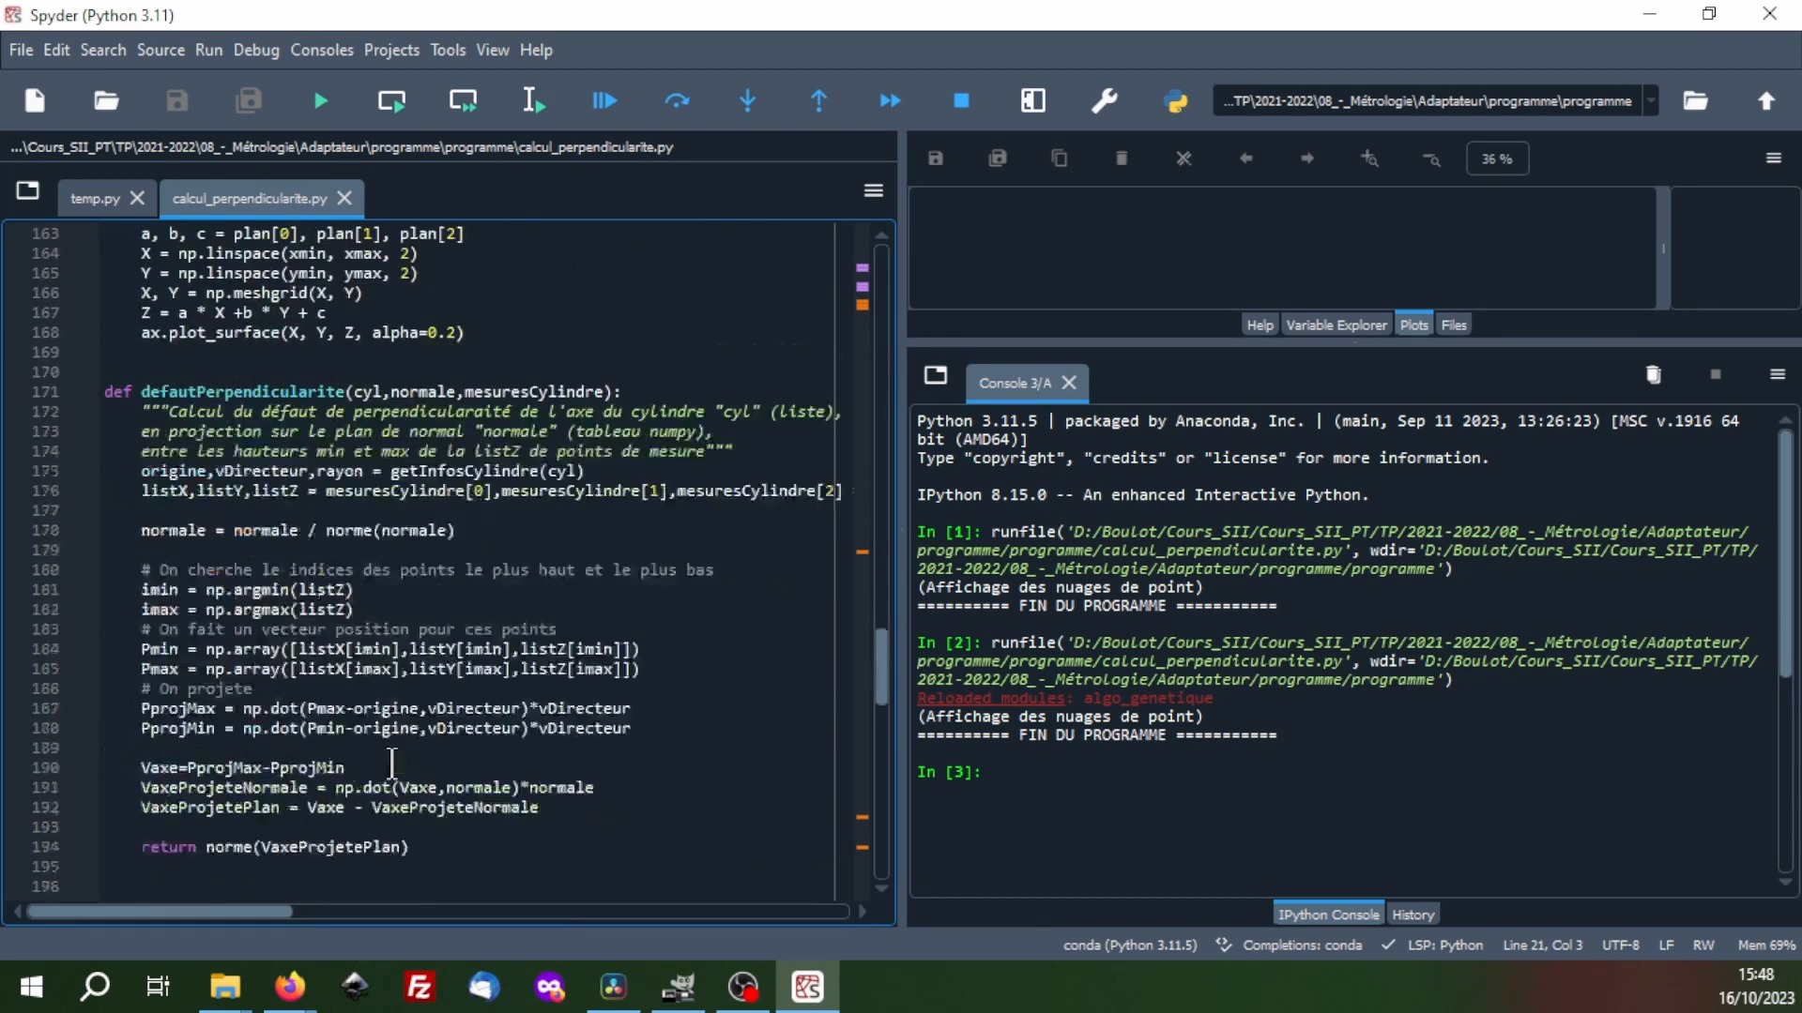
pyautogui.scroll(-4, 341, 746)
pyautogui.doubleClick(137, 630)
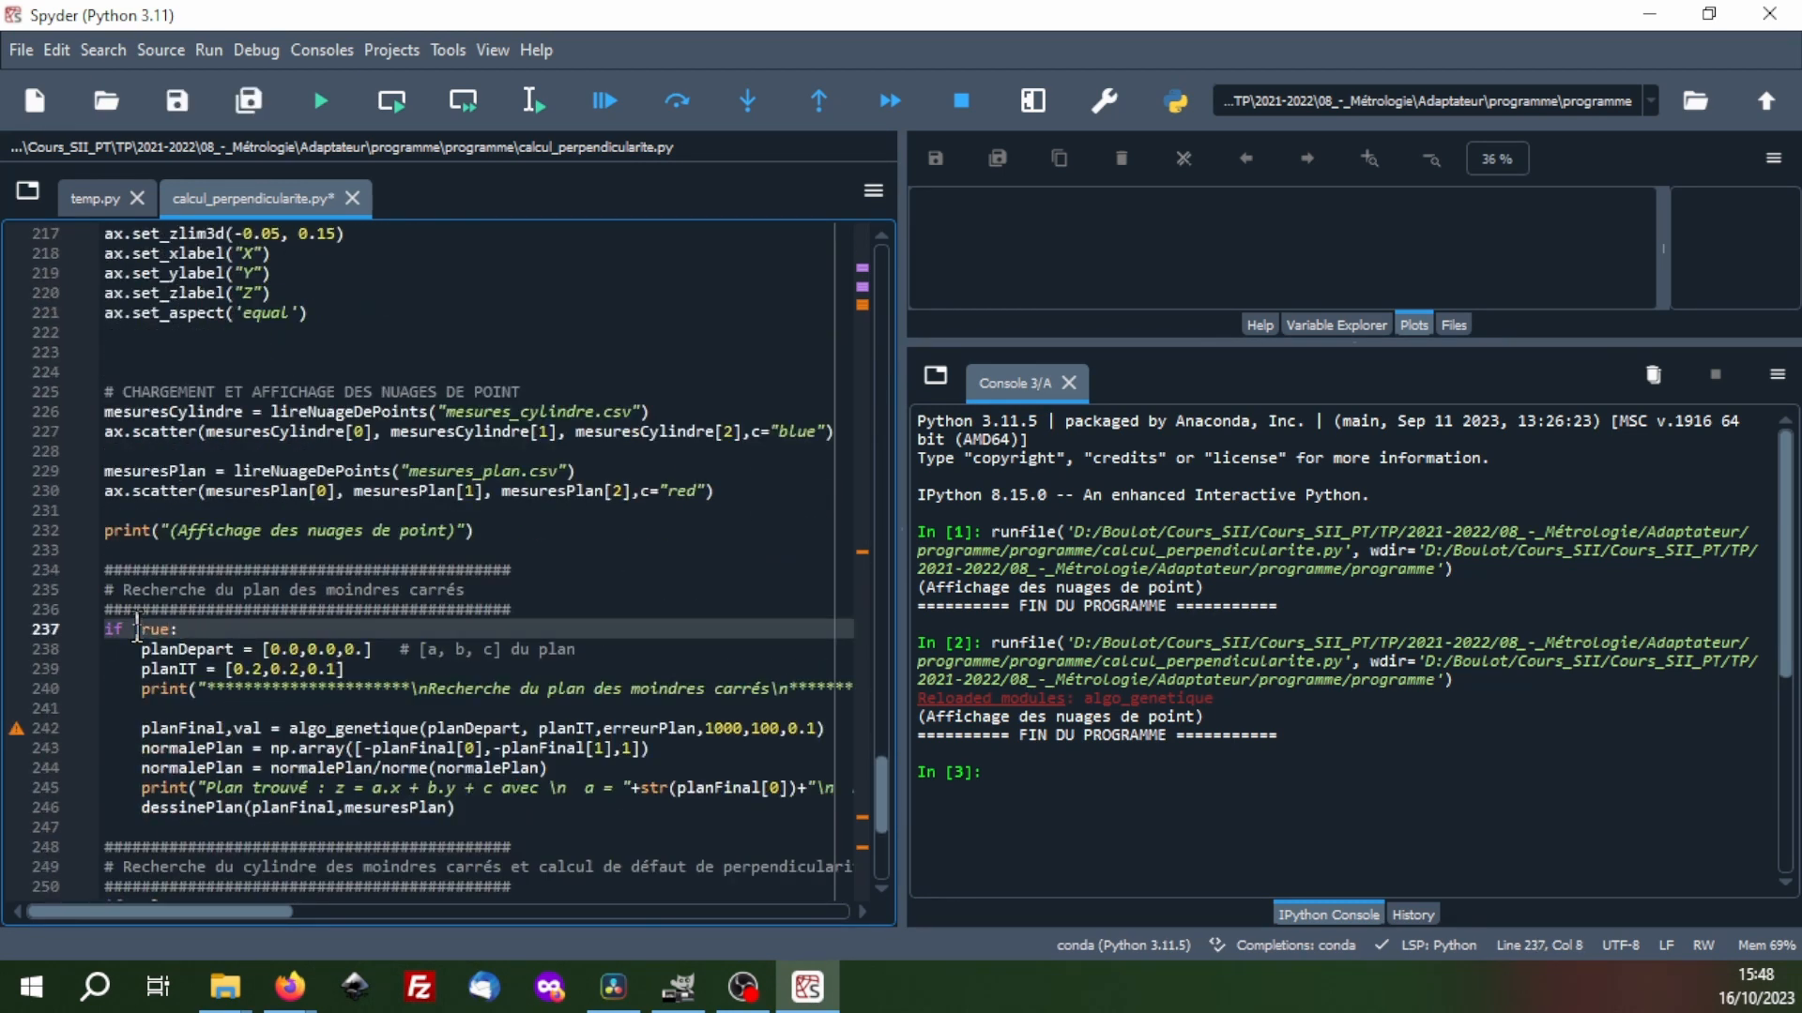
pyautogui.write('True')
# Run the script with the plane search enabled and inspect the fitted plane from another angle, closing the figure when done
pyautogui.press('F5')
pyautogui.click(279, 590)
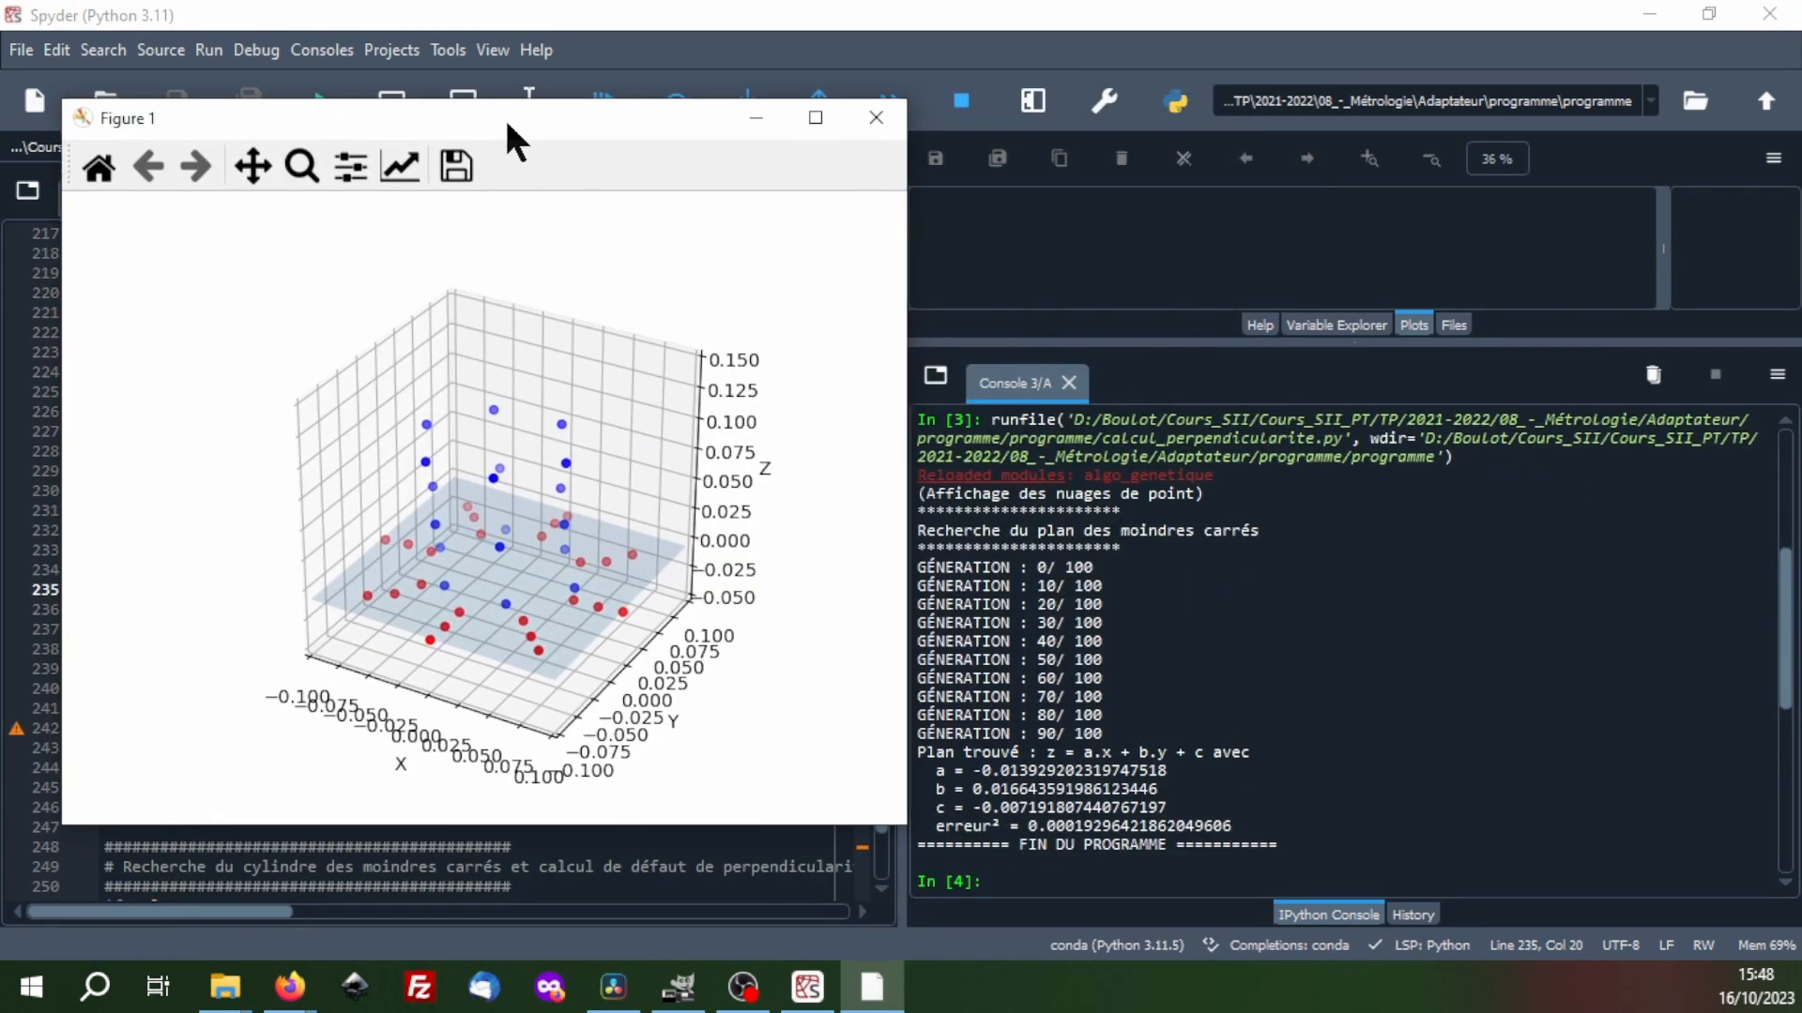
pyautogui.moveTo(504, 127); pyautogui.dragTo(498, 127)
pyautogui.moveTo(497, 544); pyautogui.dragTo(488, 638)
pyautogui.click(869, 118)
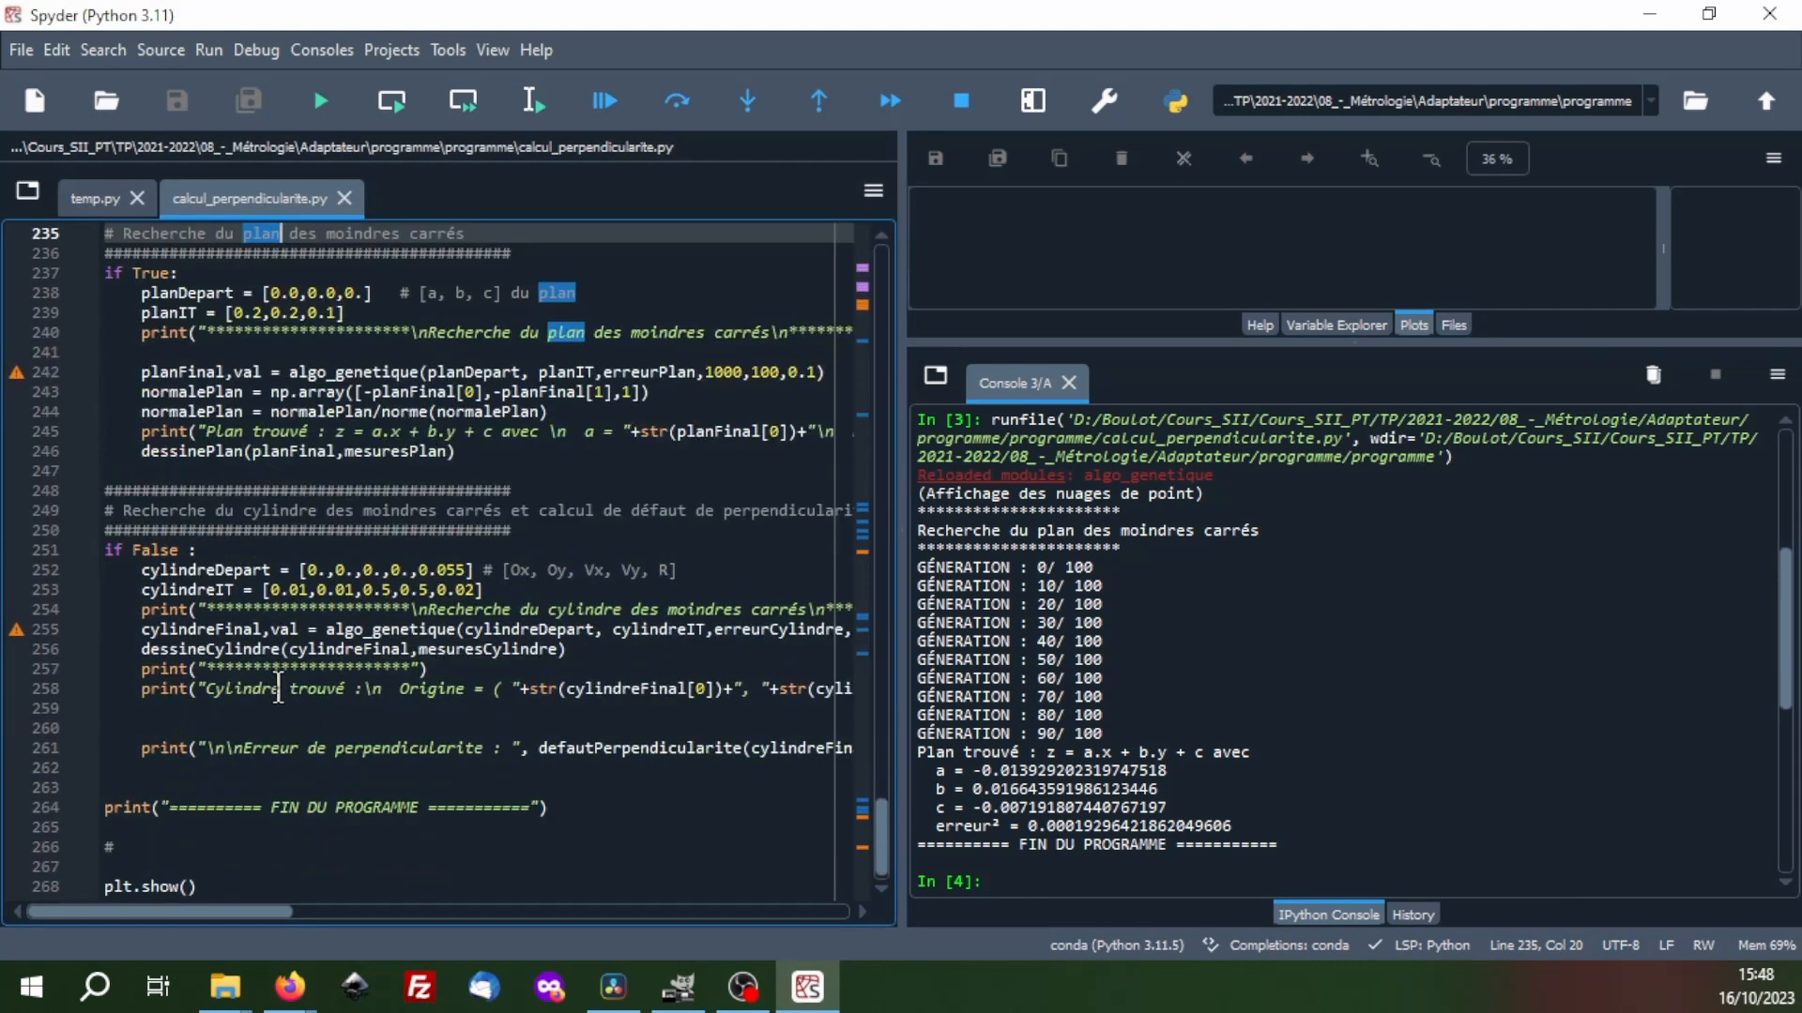
# Set the least-squares cylinder block's if condition to True and run the script to inspect the fitted cylinder and plane in 3D
pyautogui.scroll(-1, 279, 687)
pyautogui.doubleClick(150, 530)
pyautogui.write('True')
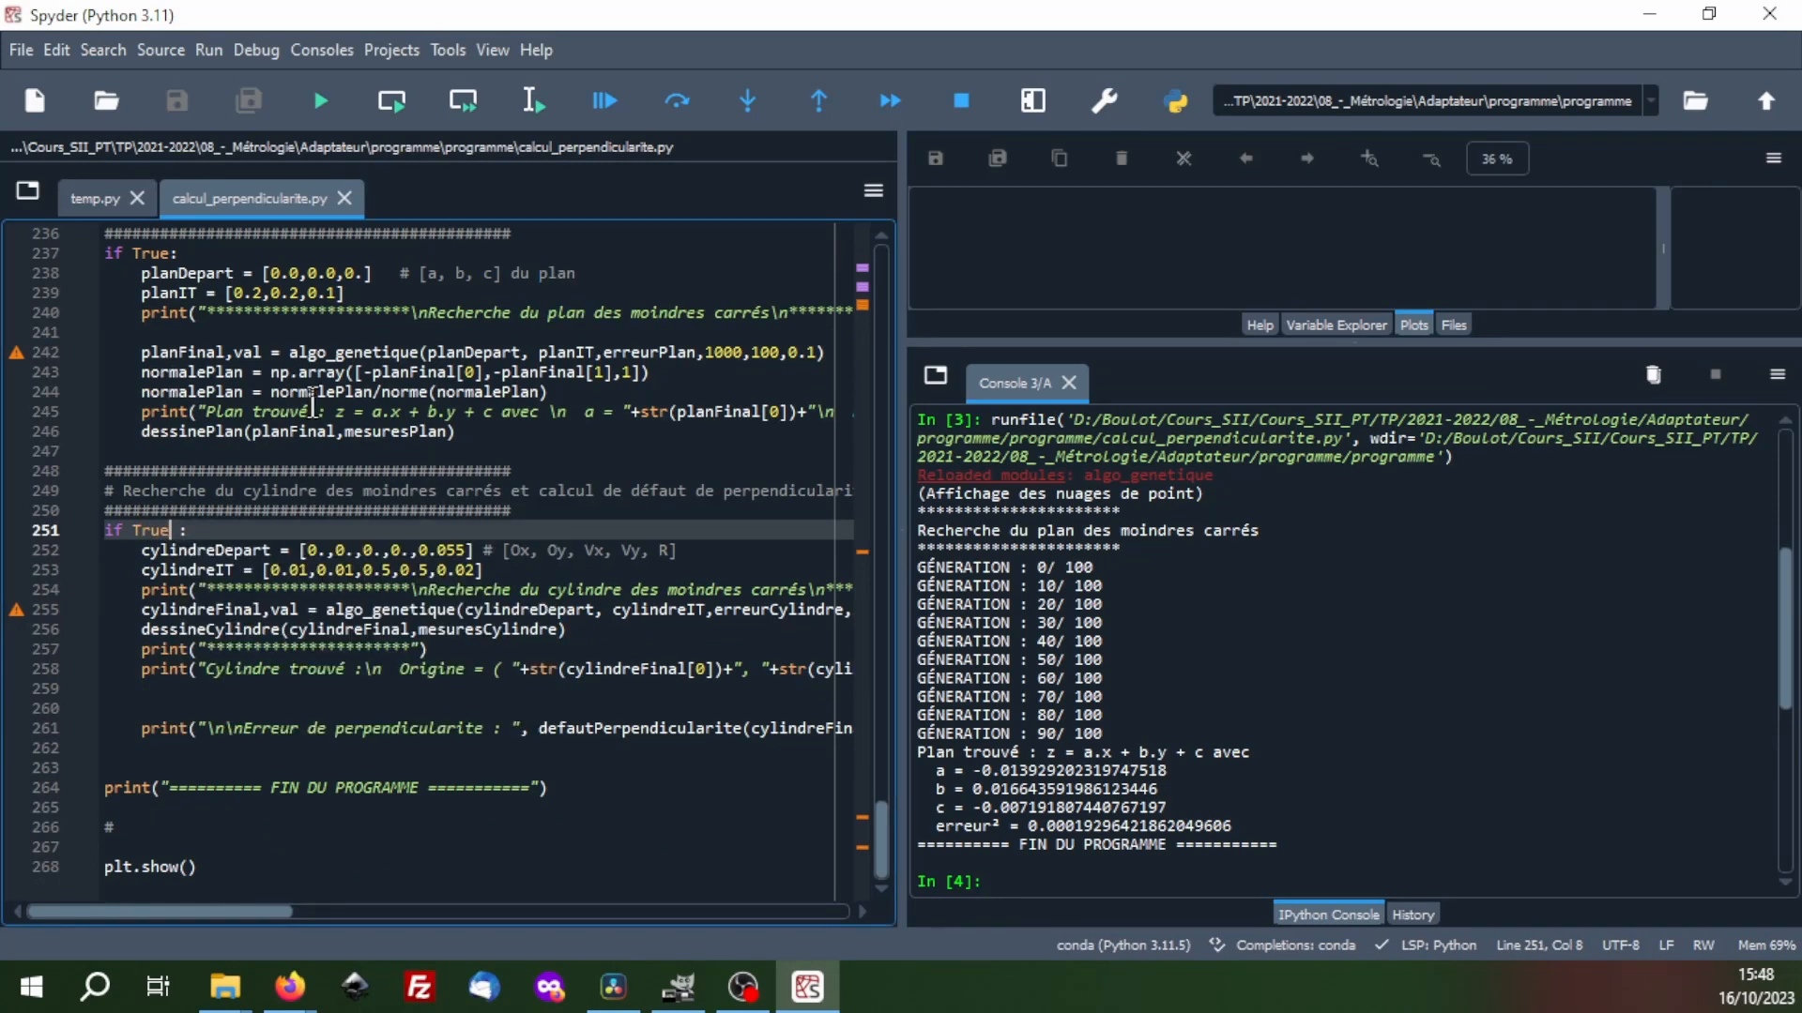
pyautogui.press('F5')
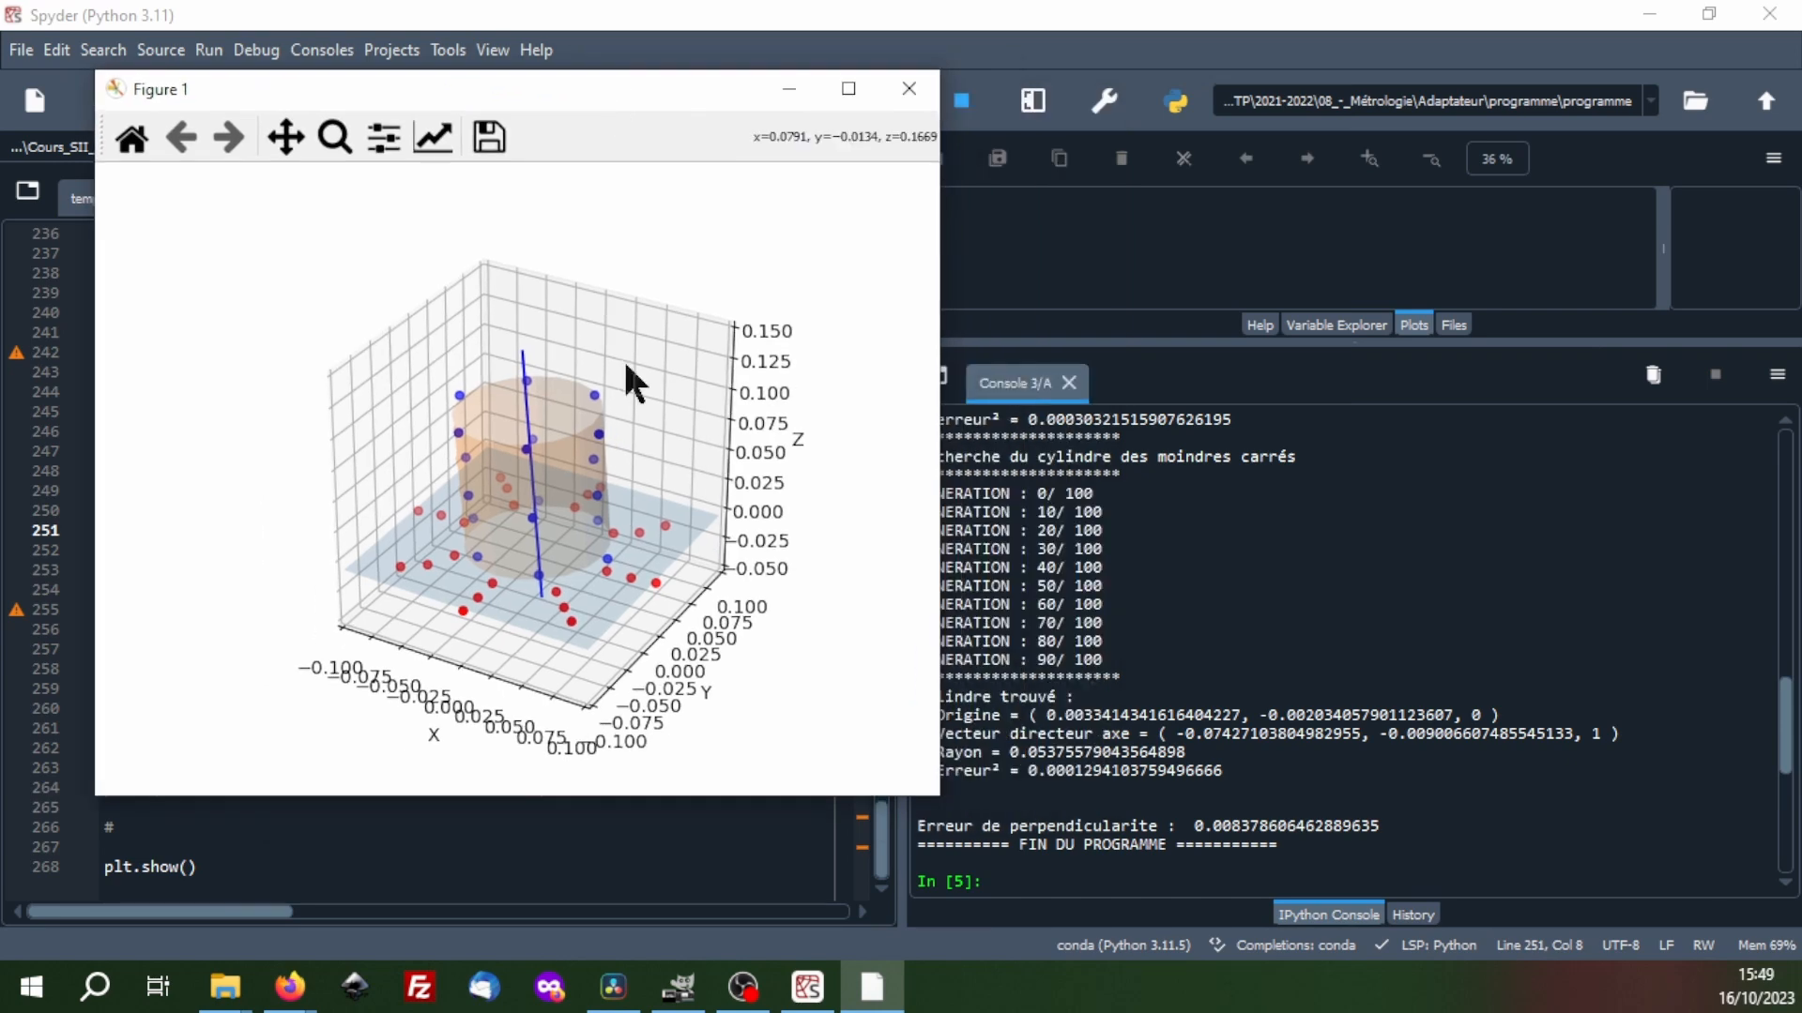
pyautogui.moveTo(632, 382); pyautogui.dragTo(710, 556)
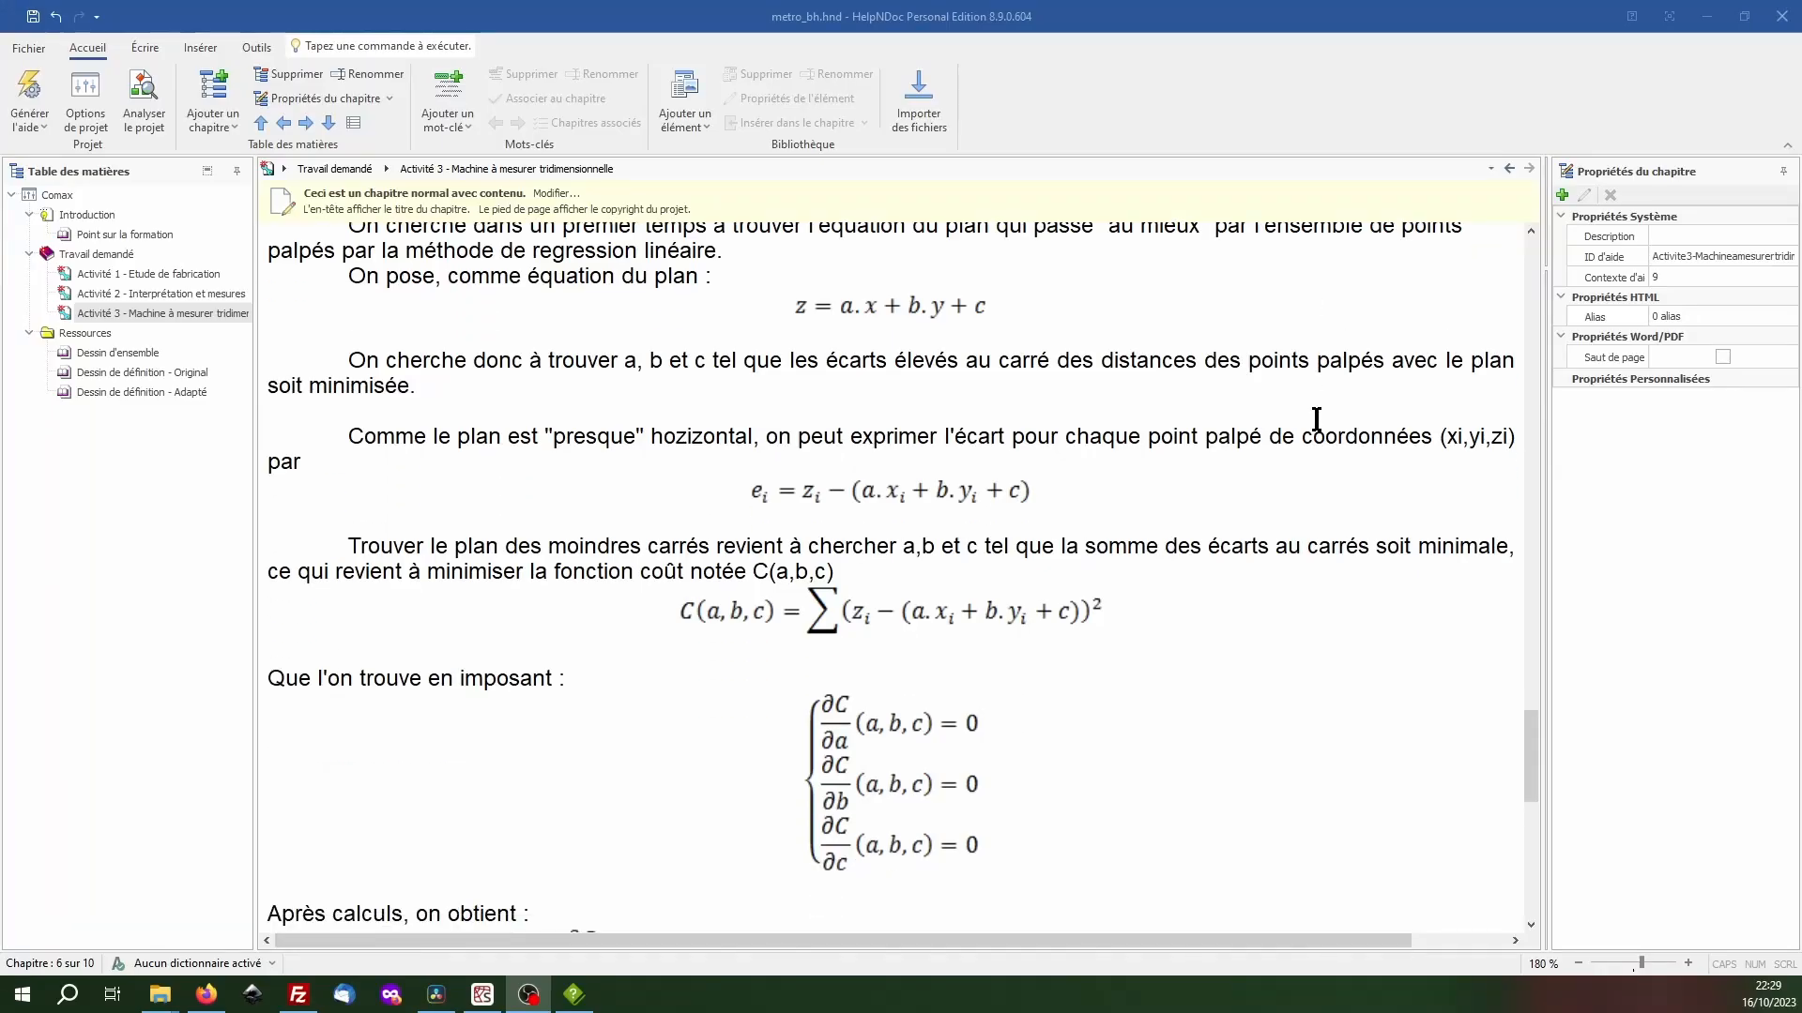
pyautogui.scroll(-5, 1319, 415)
pyautogui.scroll(-4, 1316, 419)
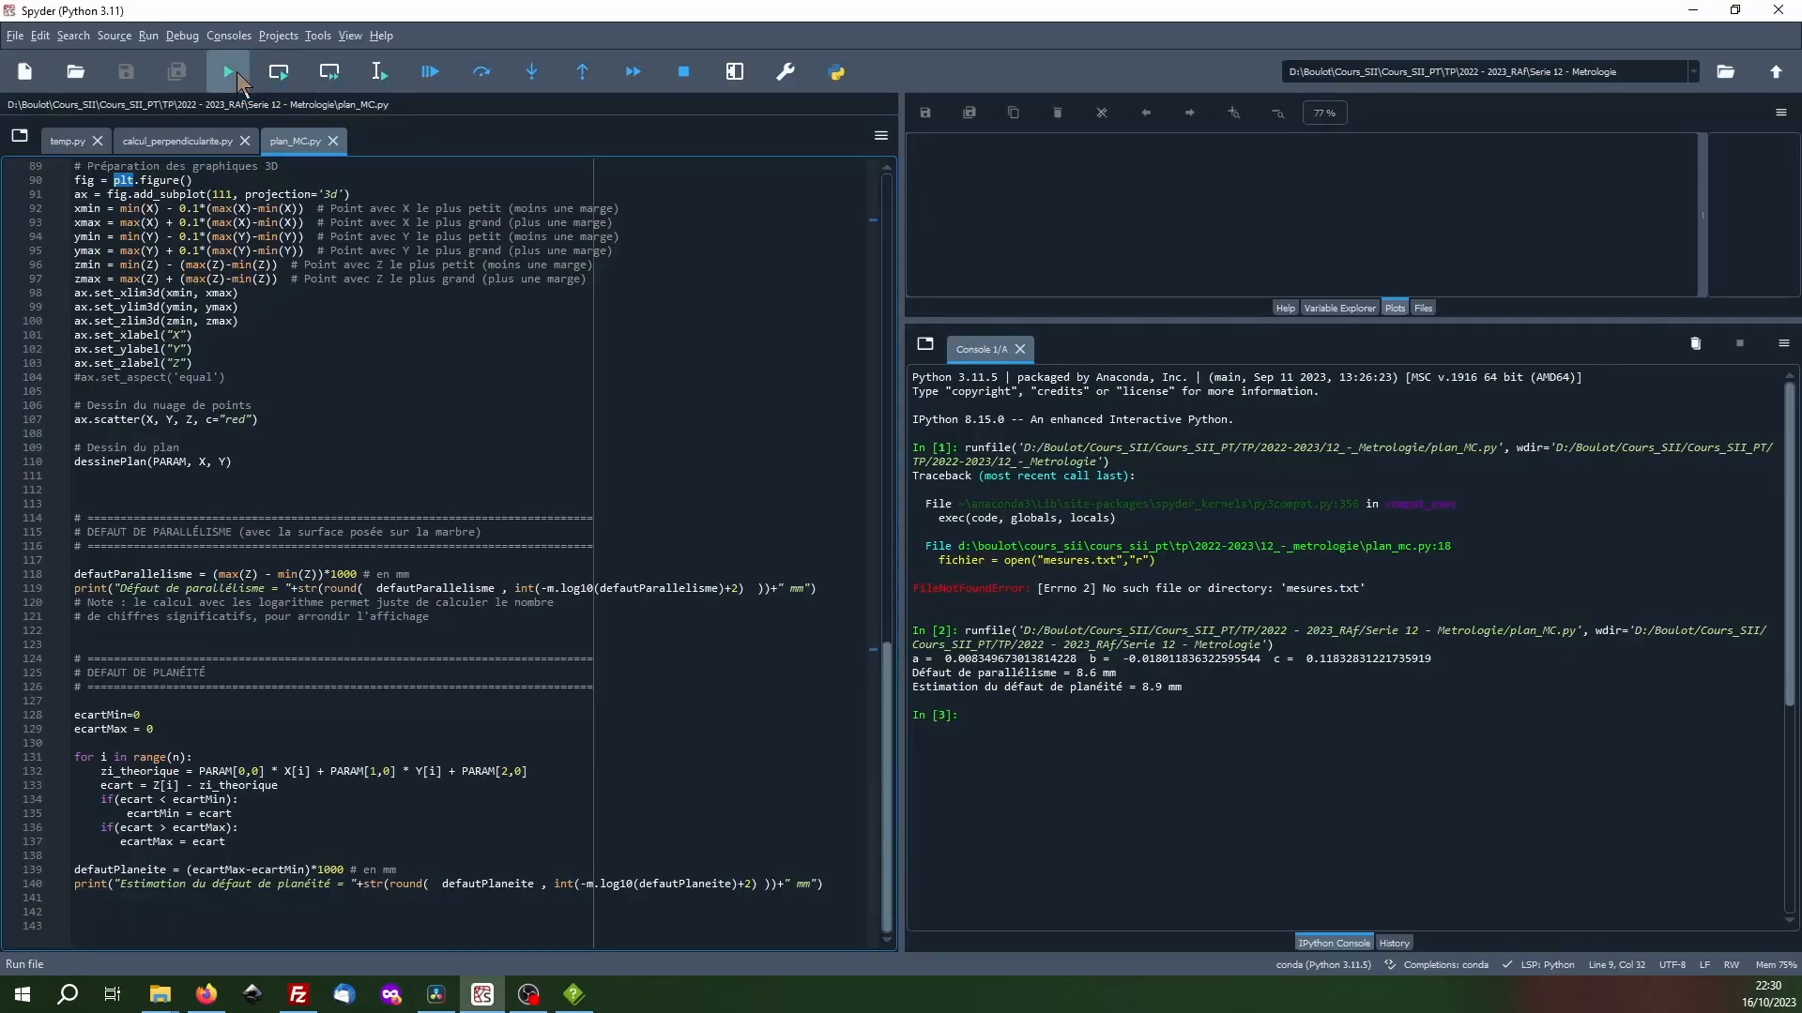
# Run plan_MC.py and view its fitted plane plot enlarged to full screen from a different angle
pyautogui.click(238, 75)
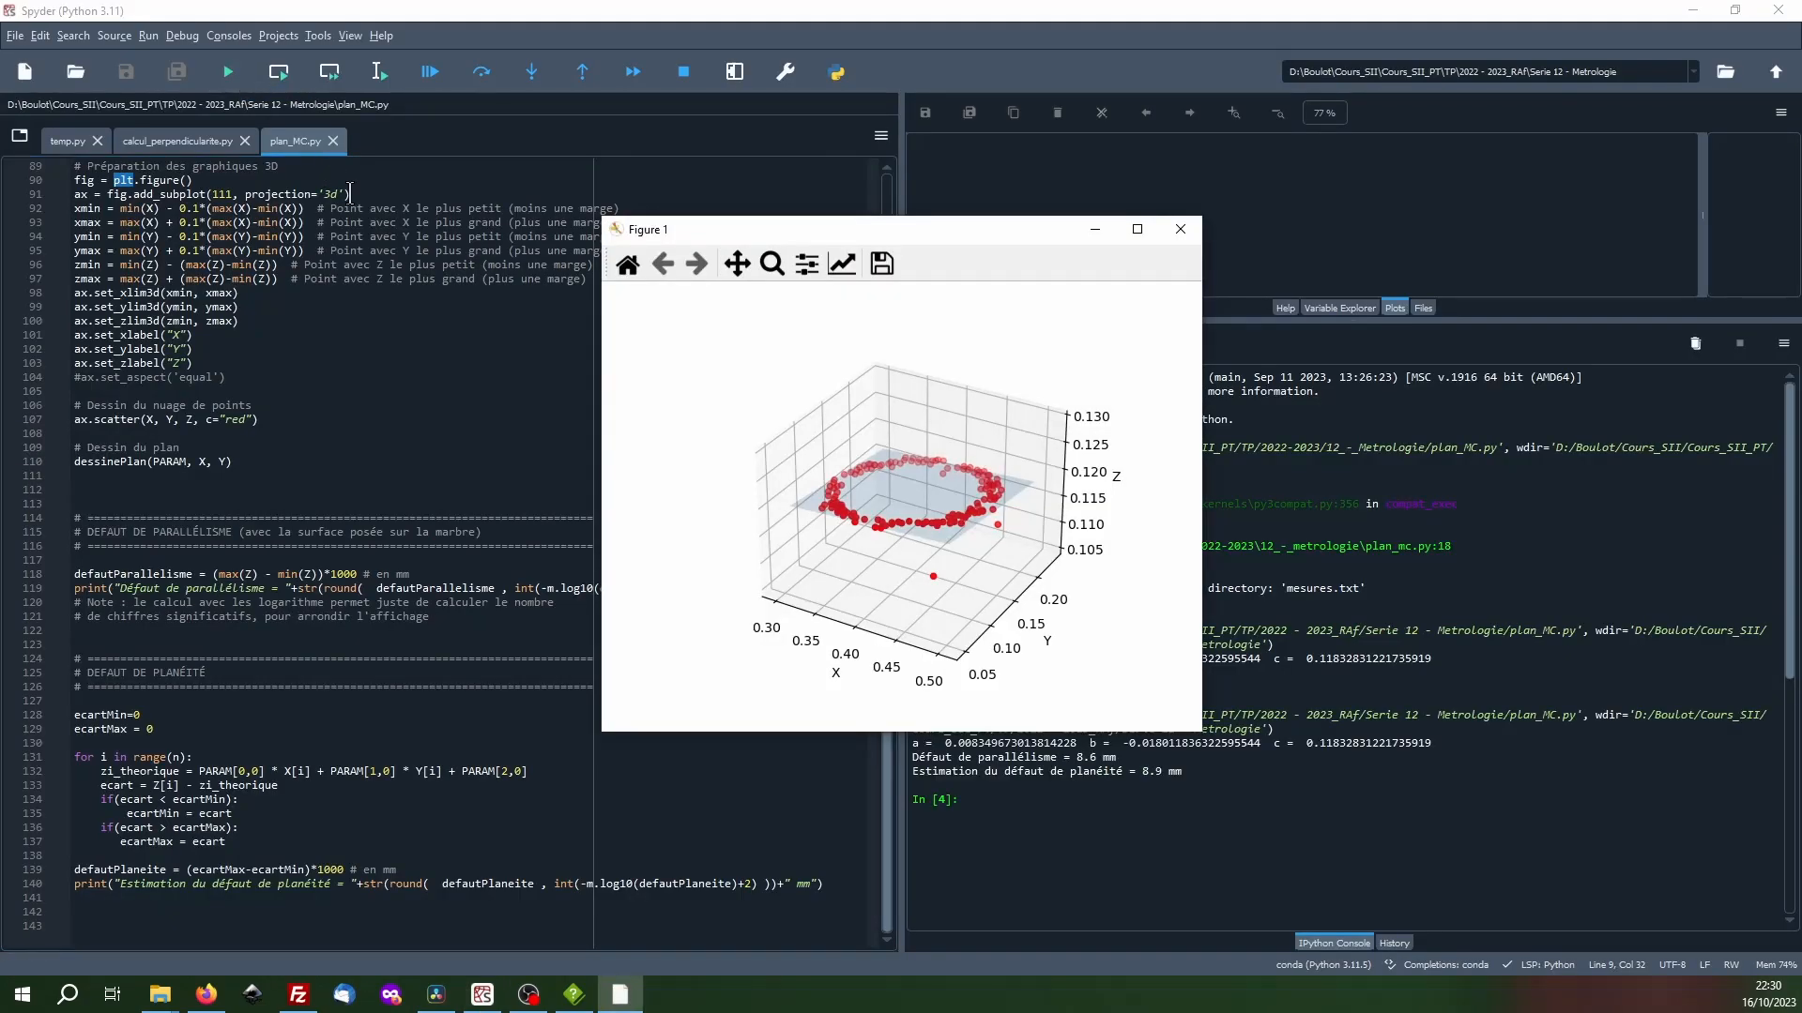
pyautogui.doubleClick(931, 227)
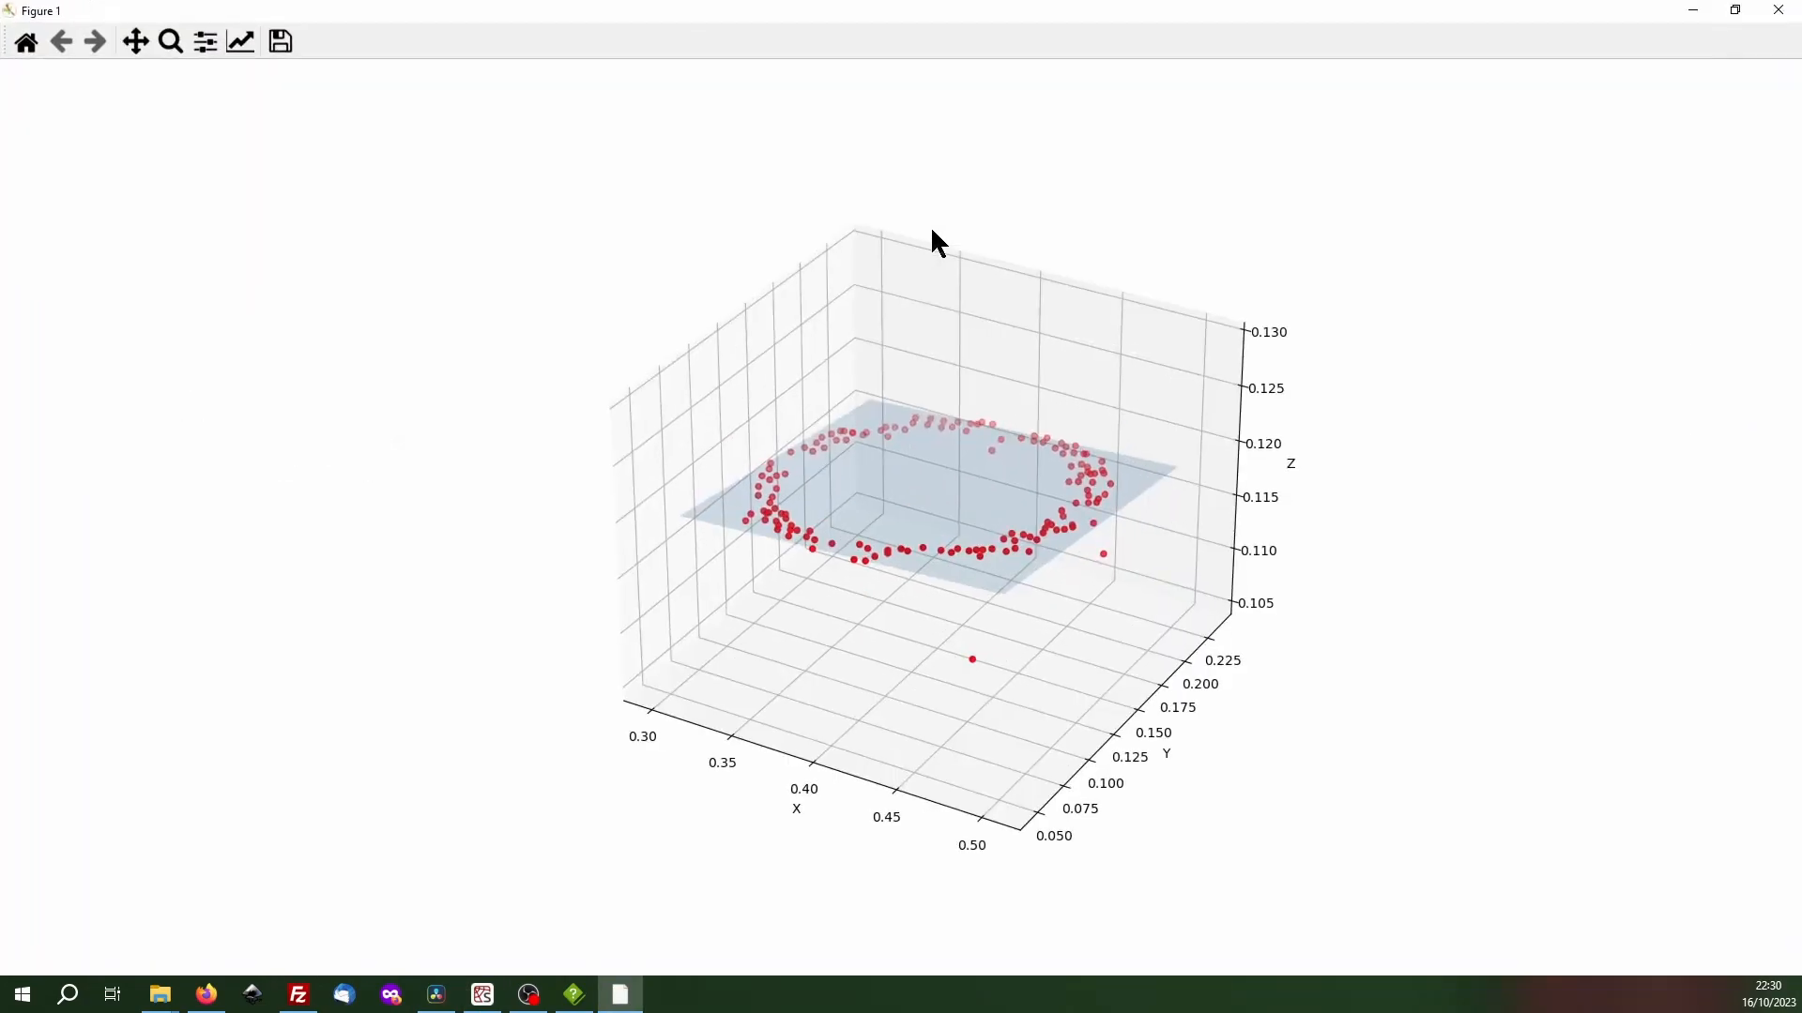
pyautogui.moveTo(901, 523); pyautogui.dragTo(1050, 410)
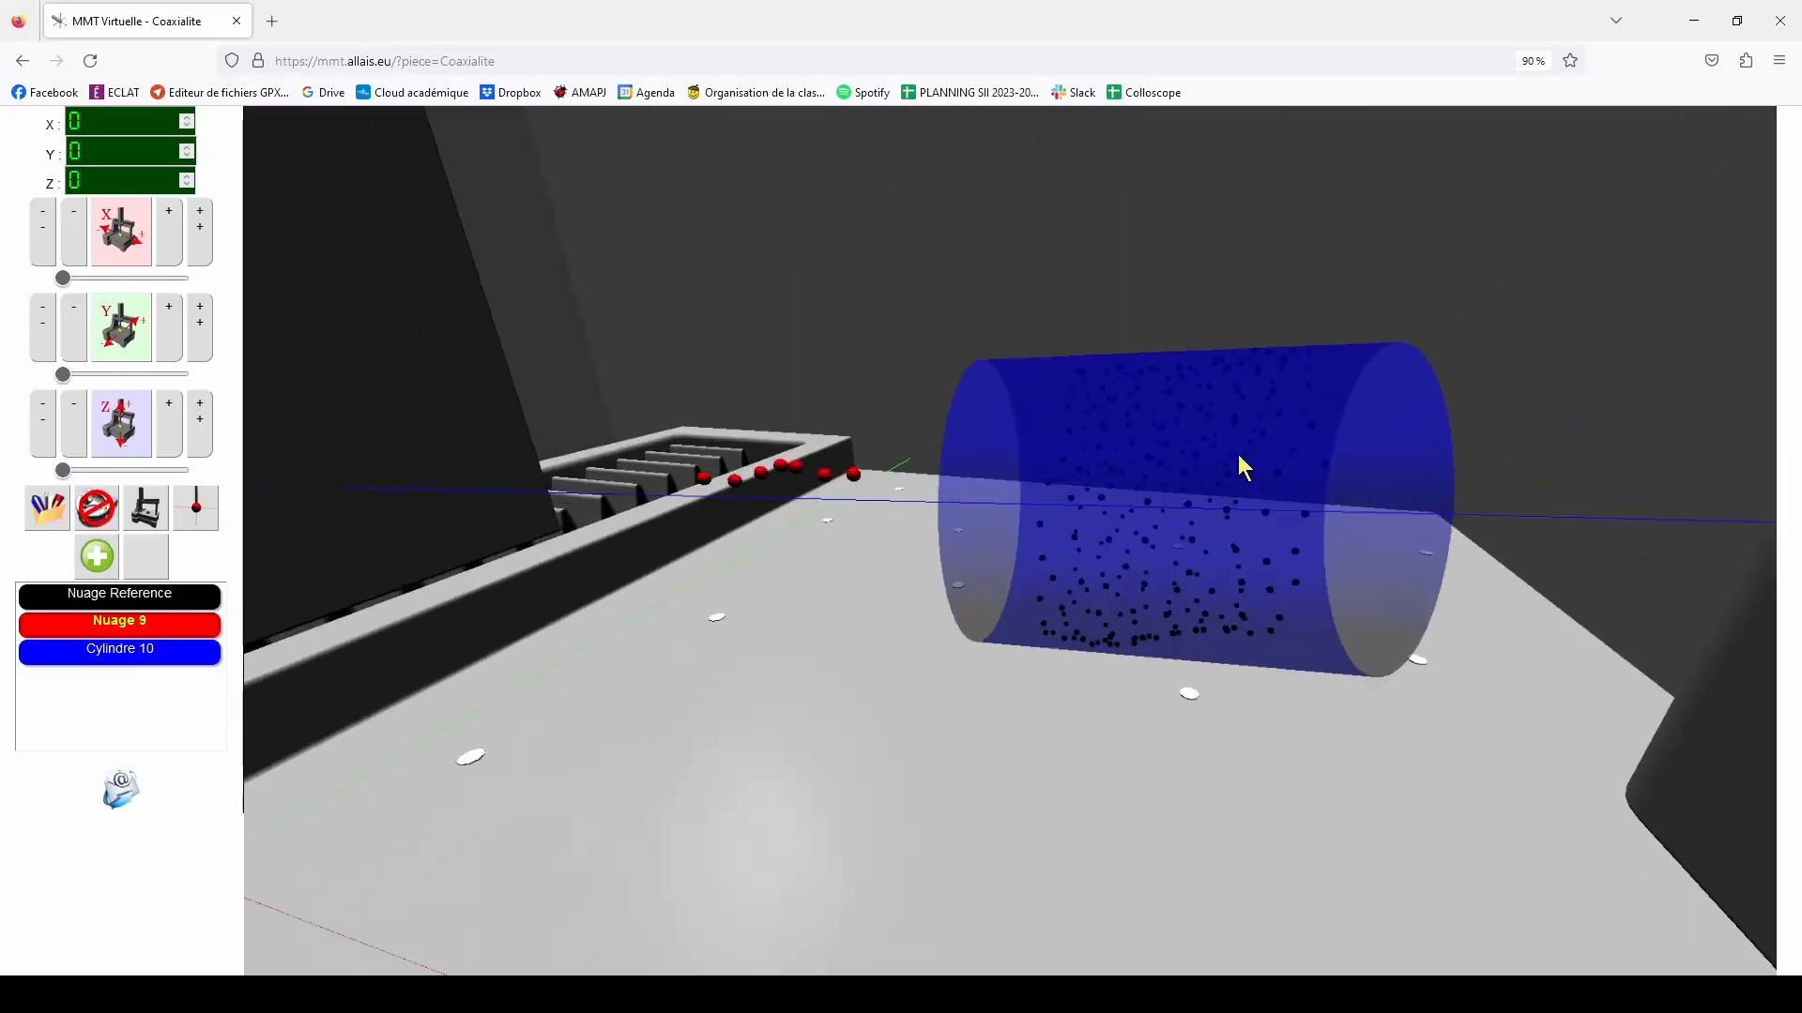
# In MMT Virtuelle, measure Cylindre 10 against the point cloud Nuage 9
pyautogui.moveTo(1239, 456); pyautogui.dragTo(628, 310)
pyautogui.scroll(-5, 1206, 527)
pyautogui.click(102, 657)
pyautogui.click(179, 679)
pyautogui.click(893, 527)
pyautogui.click(898, 601)
# Examine the deviations relative to the cylinder and to its axis, then close the measurement dialog
pyautogui.moveTo(131, 328); pyautogui.dragTo(338, 414)
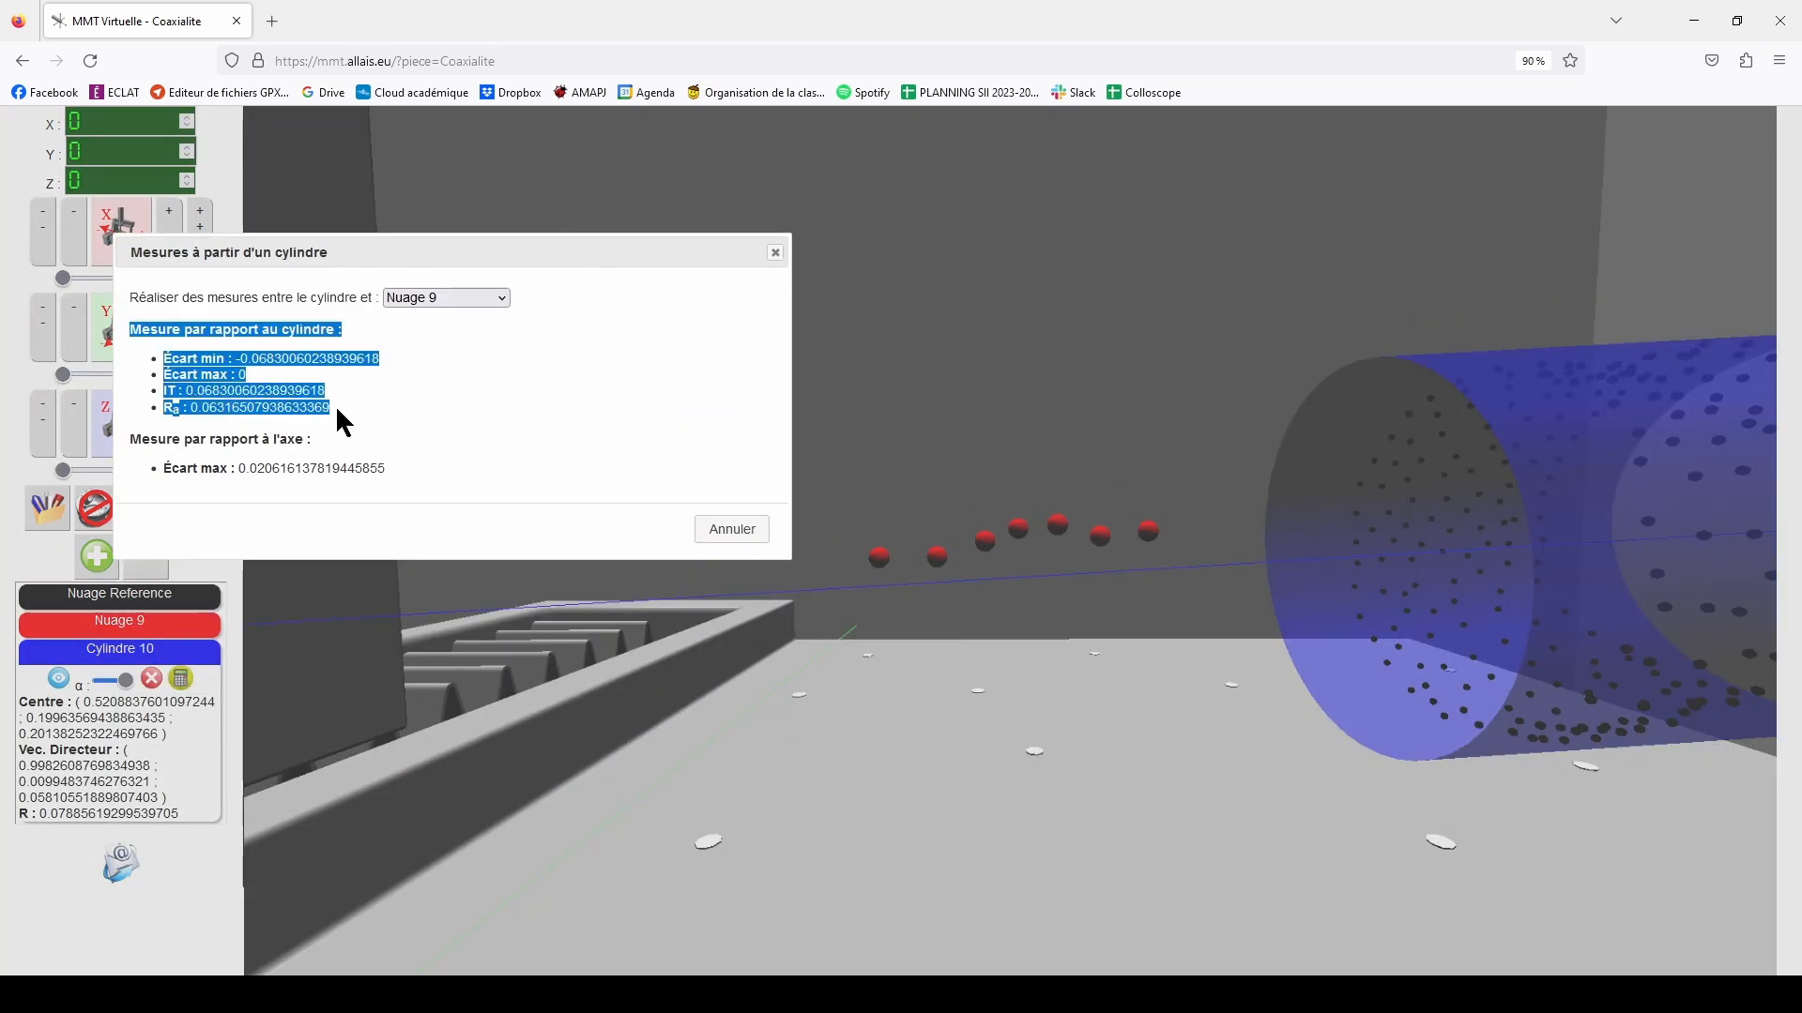
pyautogui.moveTo(132, 439); pyautogui.dragTo(386, 467)
pyautogui.click(273, 493)
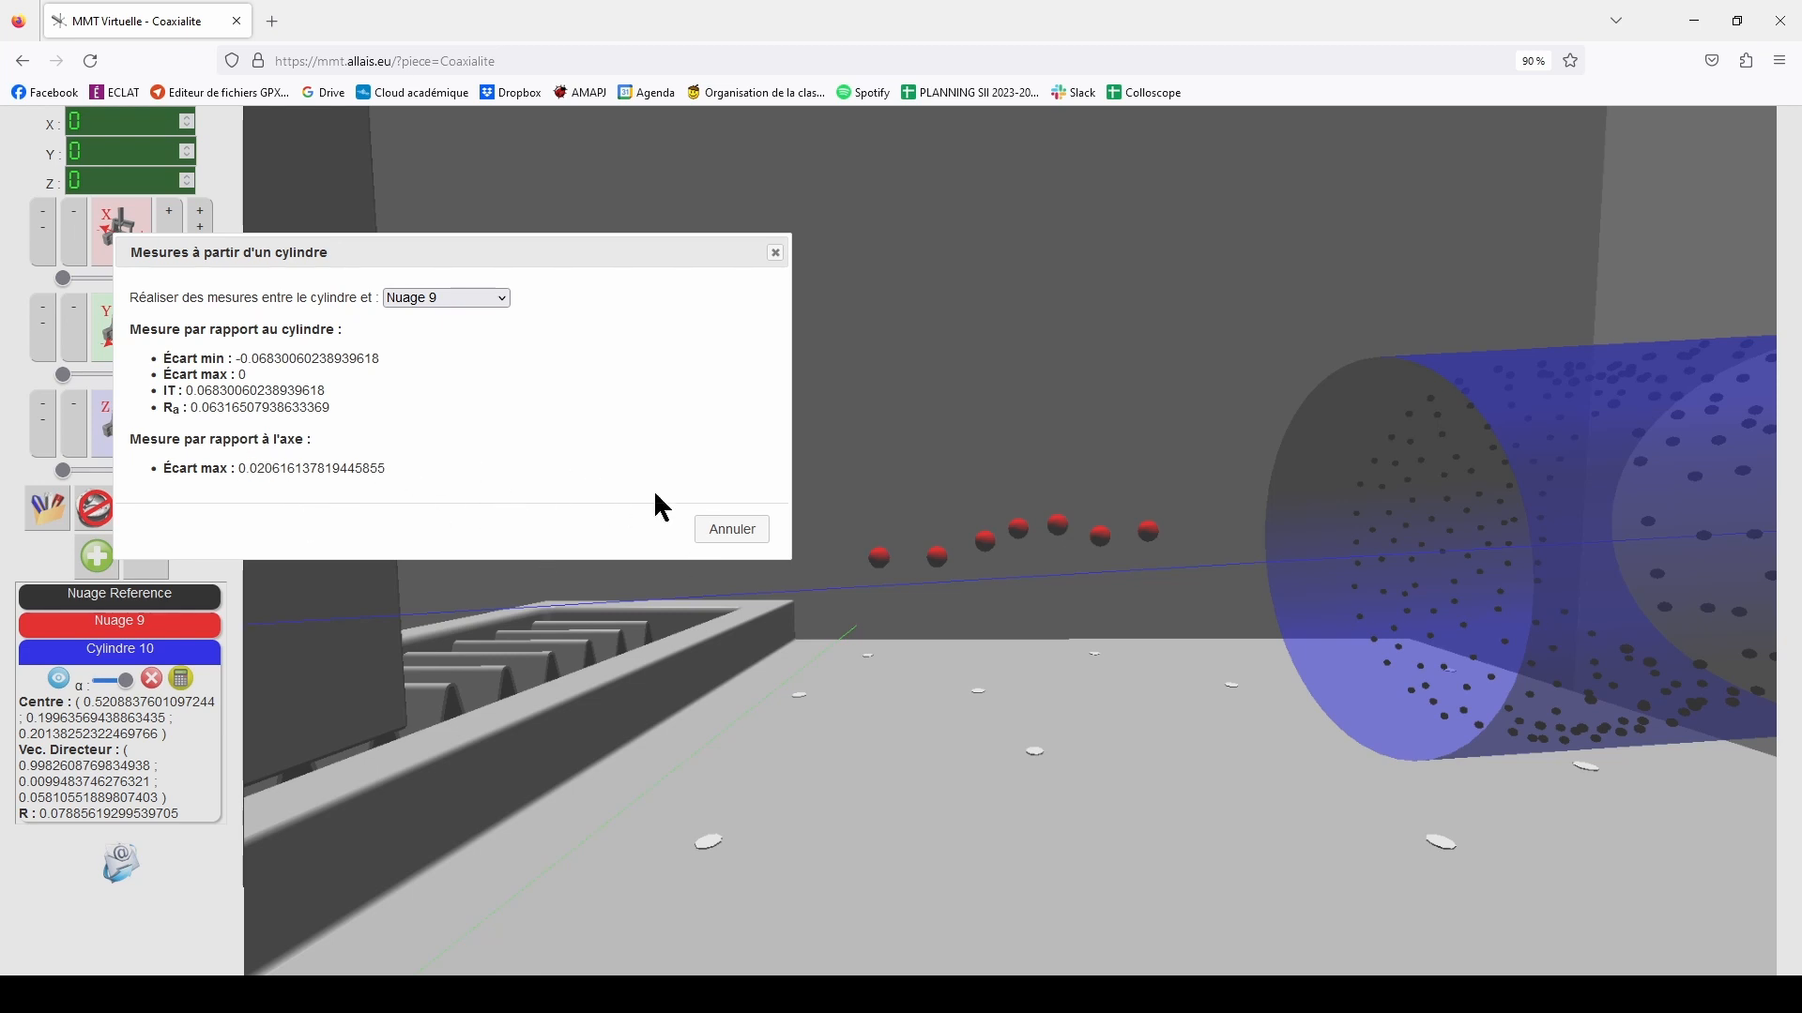
pyautogui.click(733, 531)
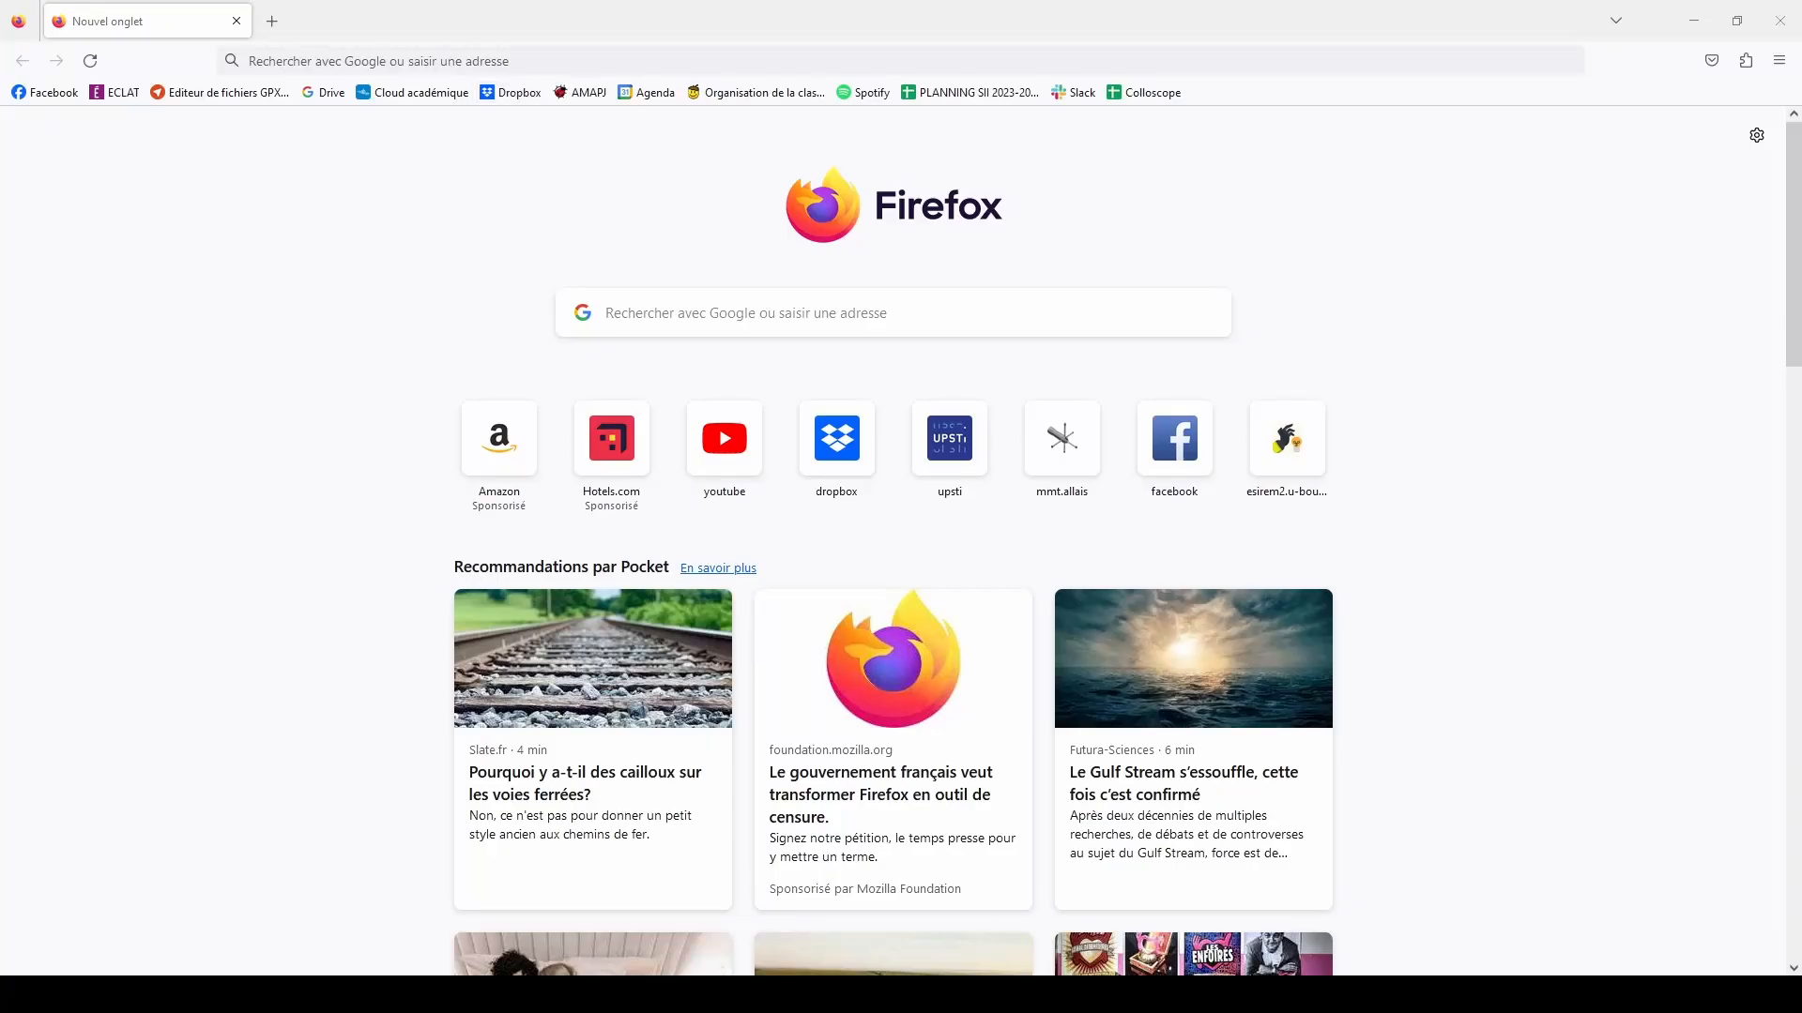
pyautogui.click(471, 61)
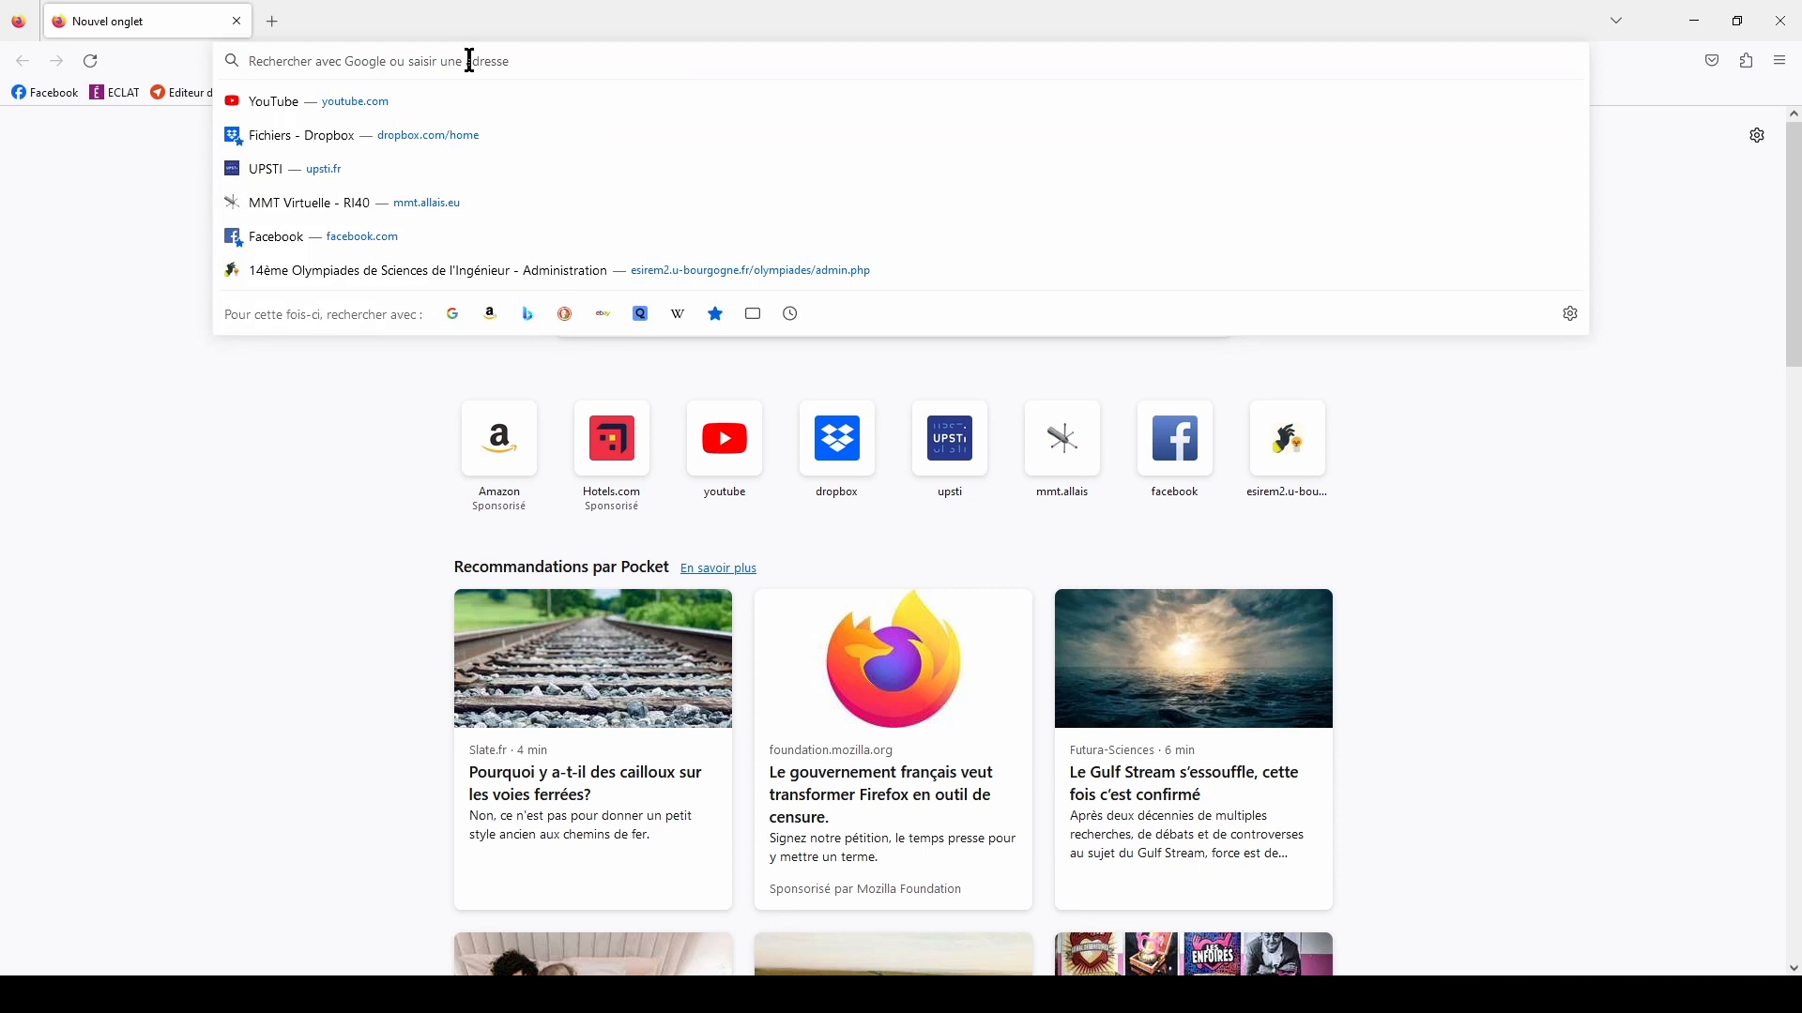
pyautogui.write('https://mmt.')
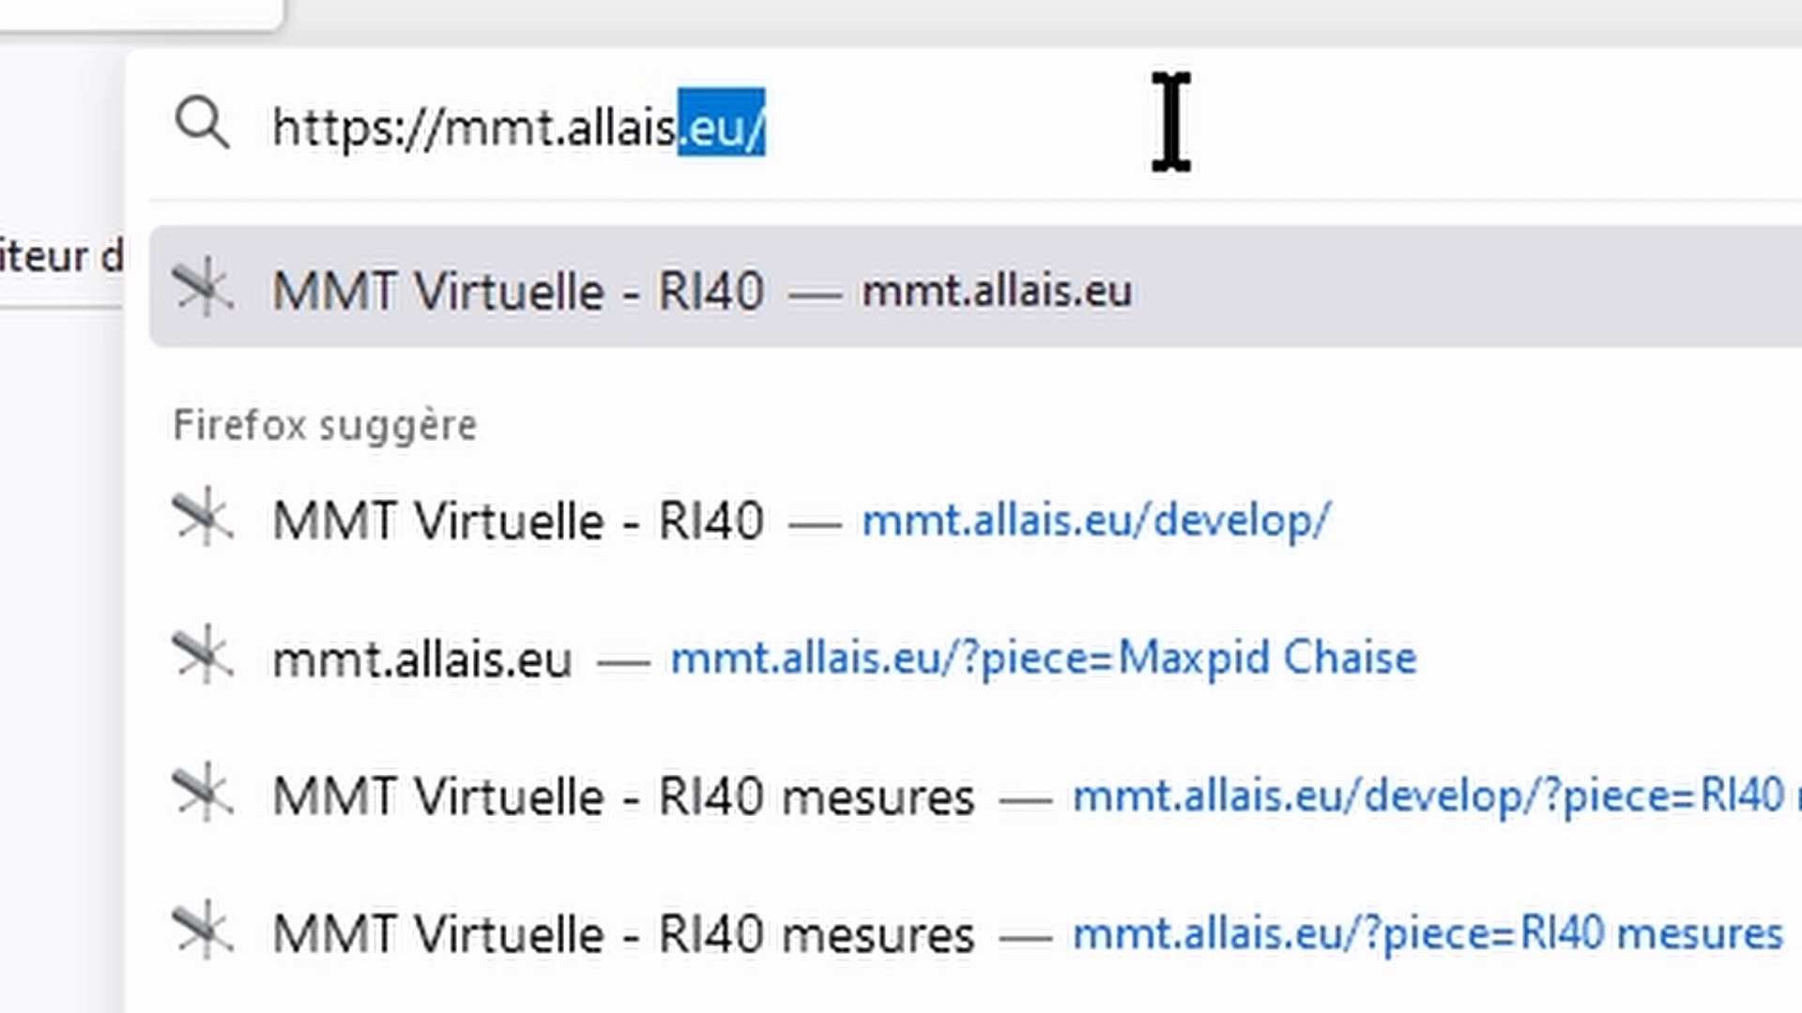
pyautogui.write('allais.eu')
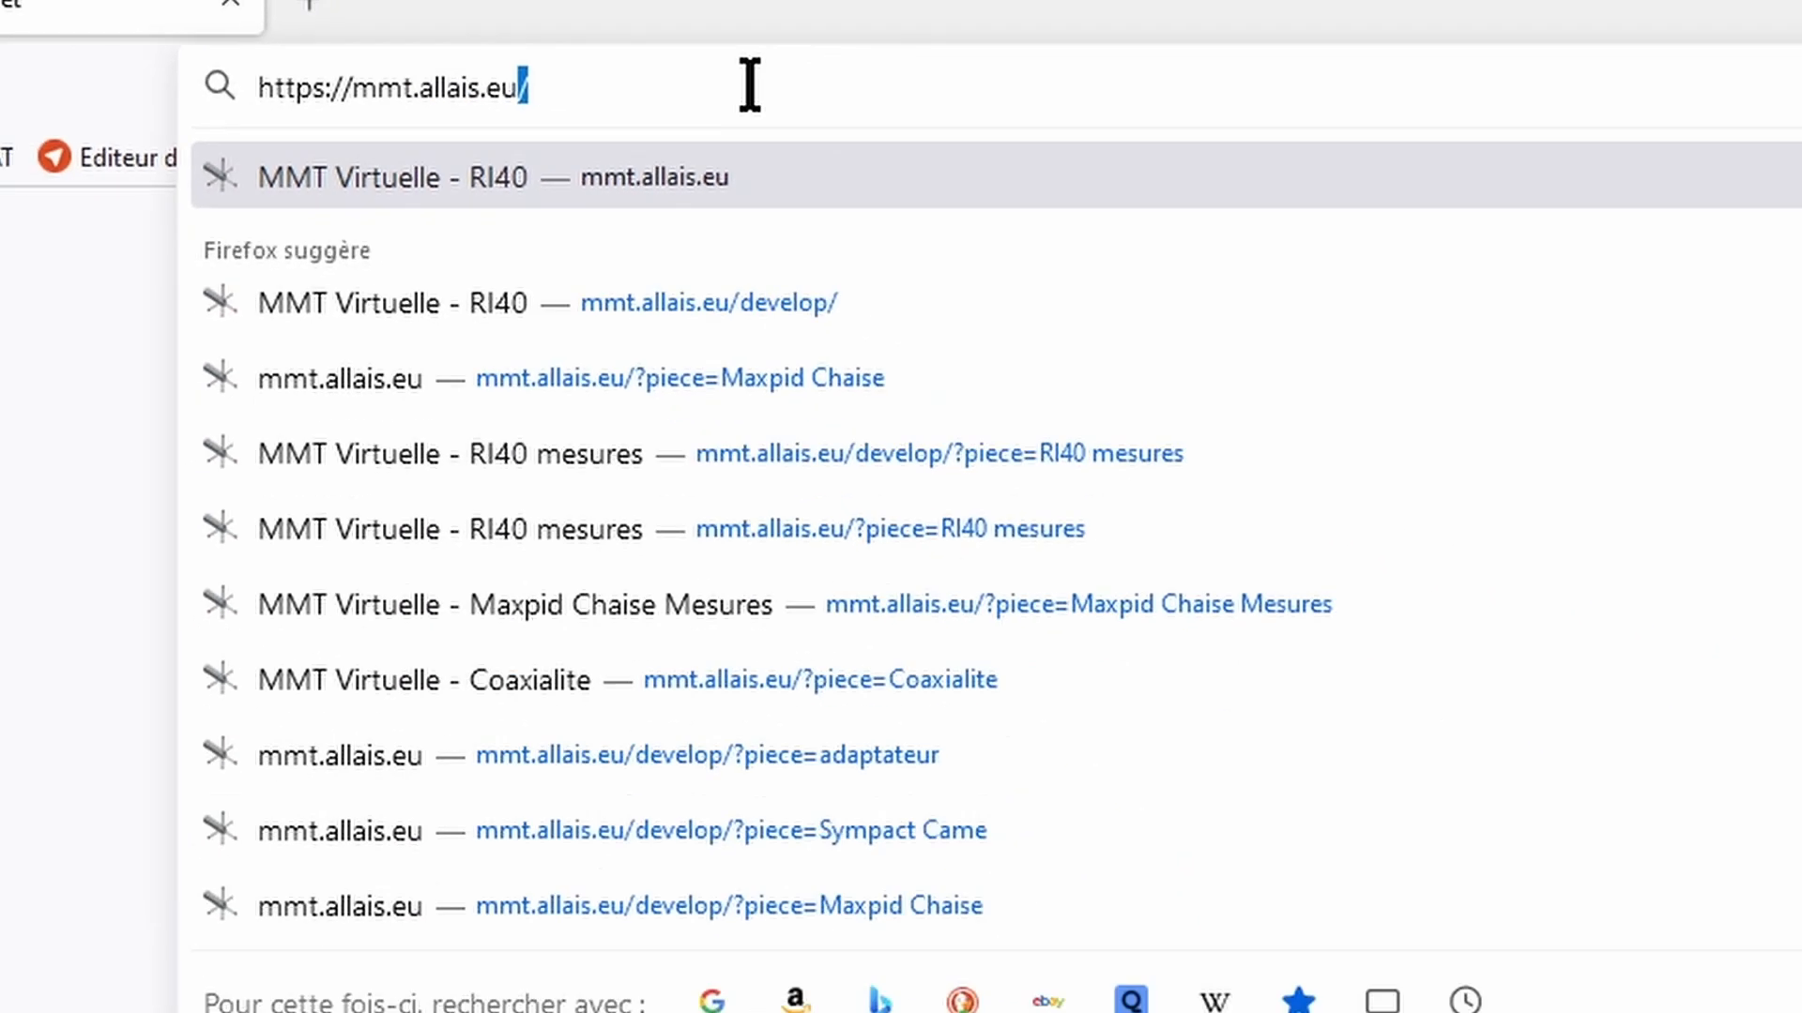
pyautogui.press('Return')
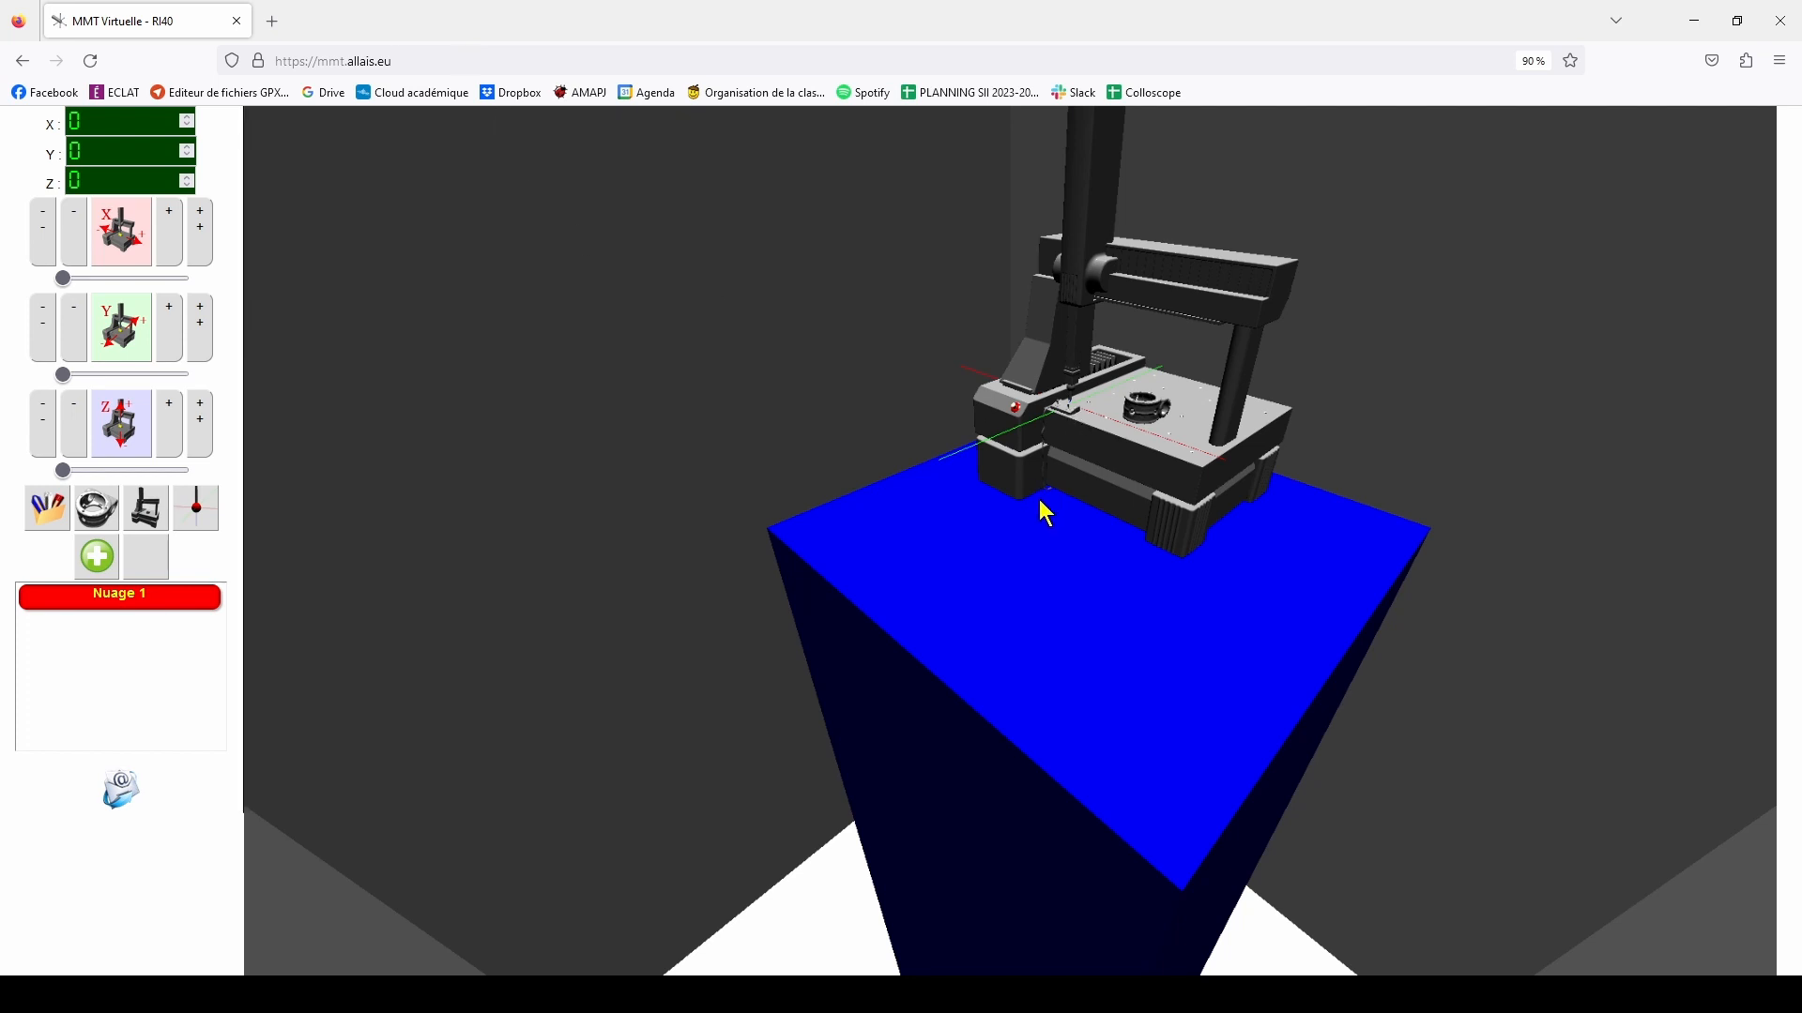
# Set the virtual machine's Z coordinate to 0.1
pyautogui.moveTo(1040, 501); pyautogui.dragTo(1005, 482)
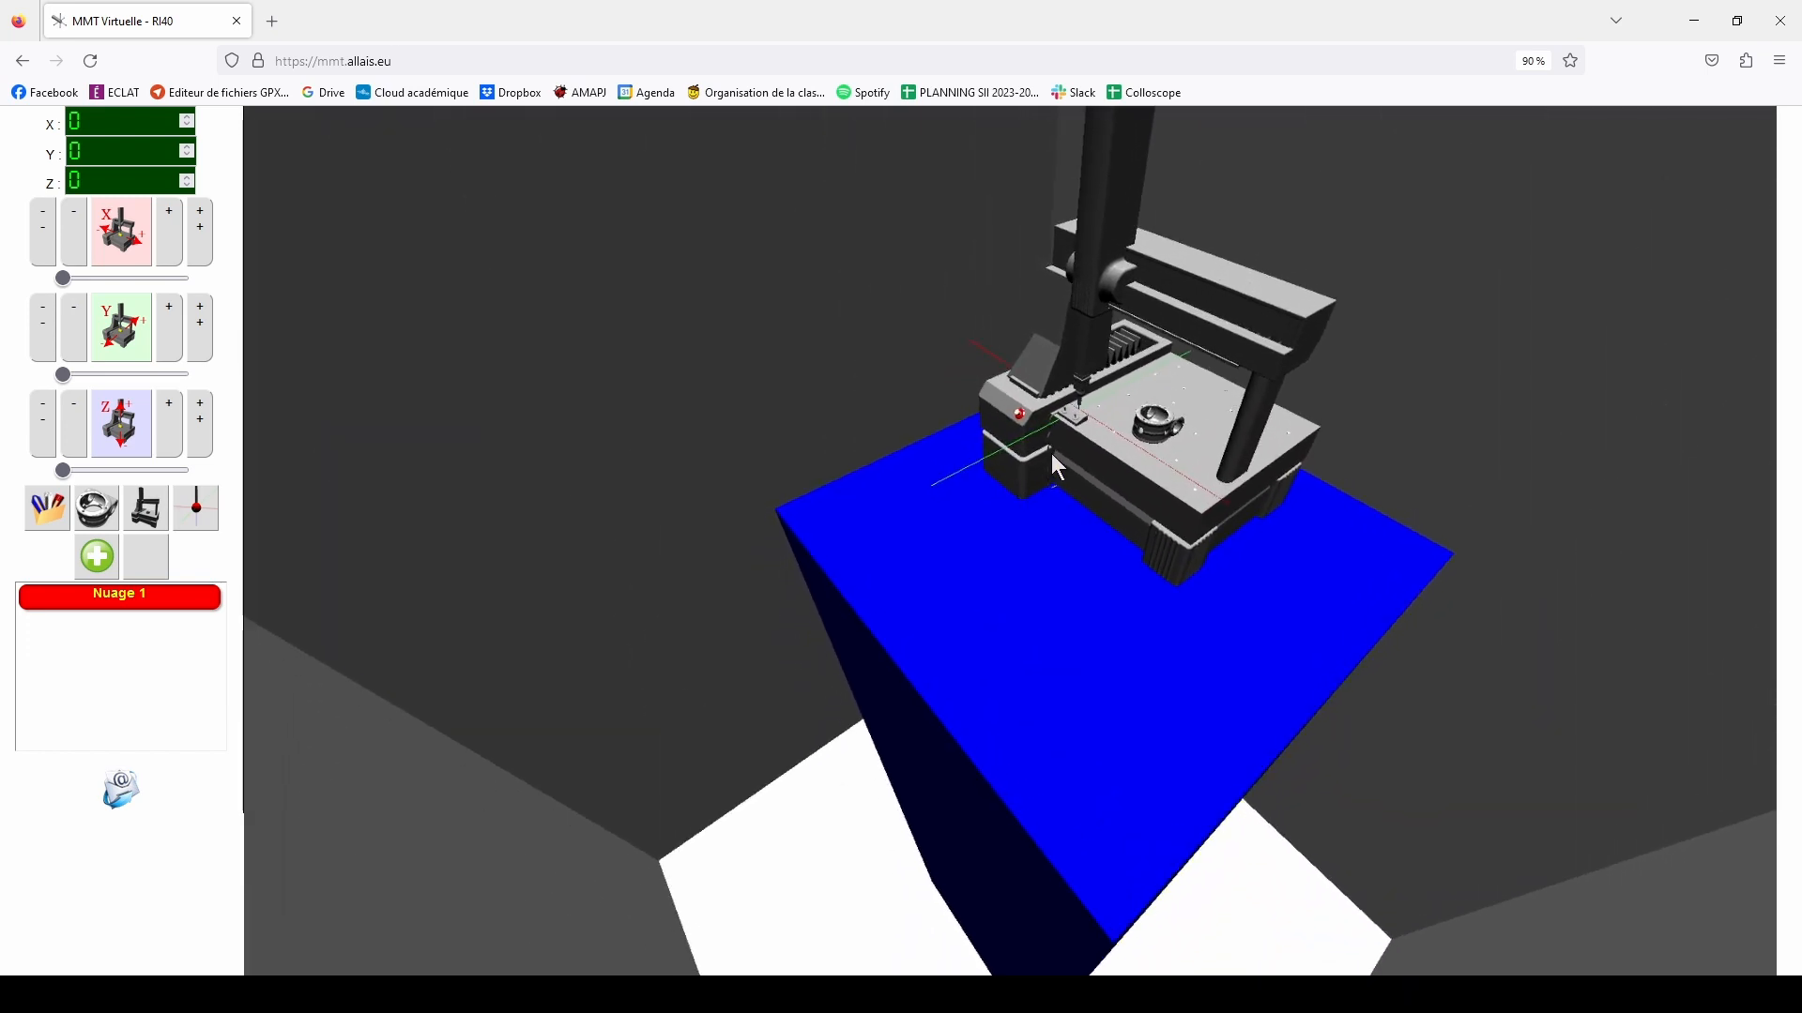
pyautogui.moveTo(1053, 472); pyautogui.dragTo(929, 608)
pyautogui.scroll(3, 863, 497)
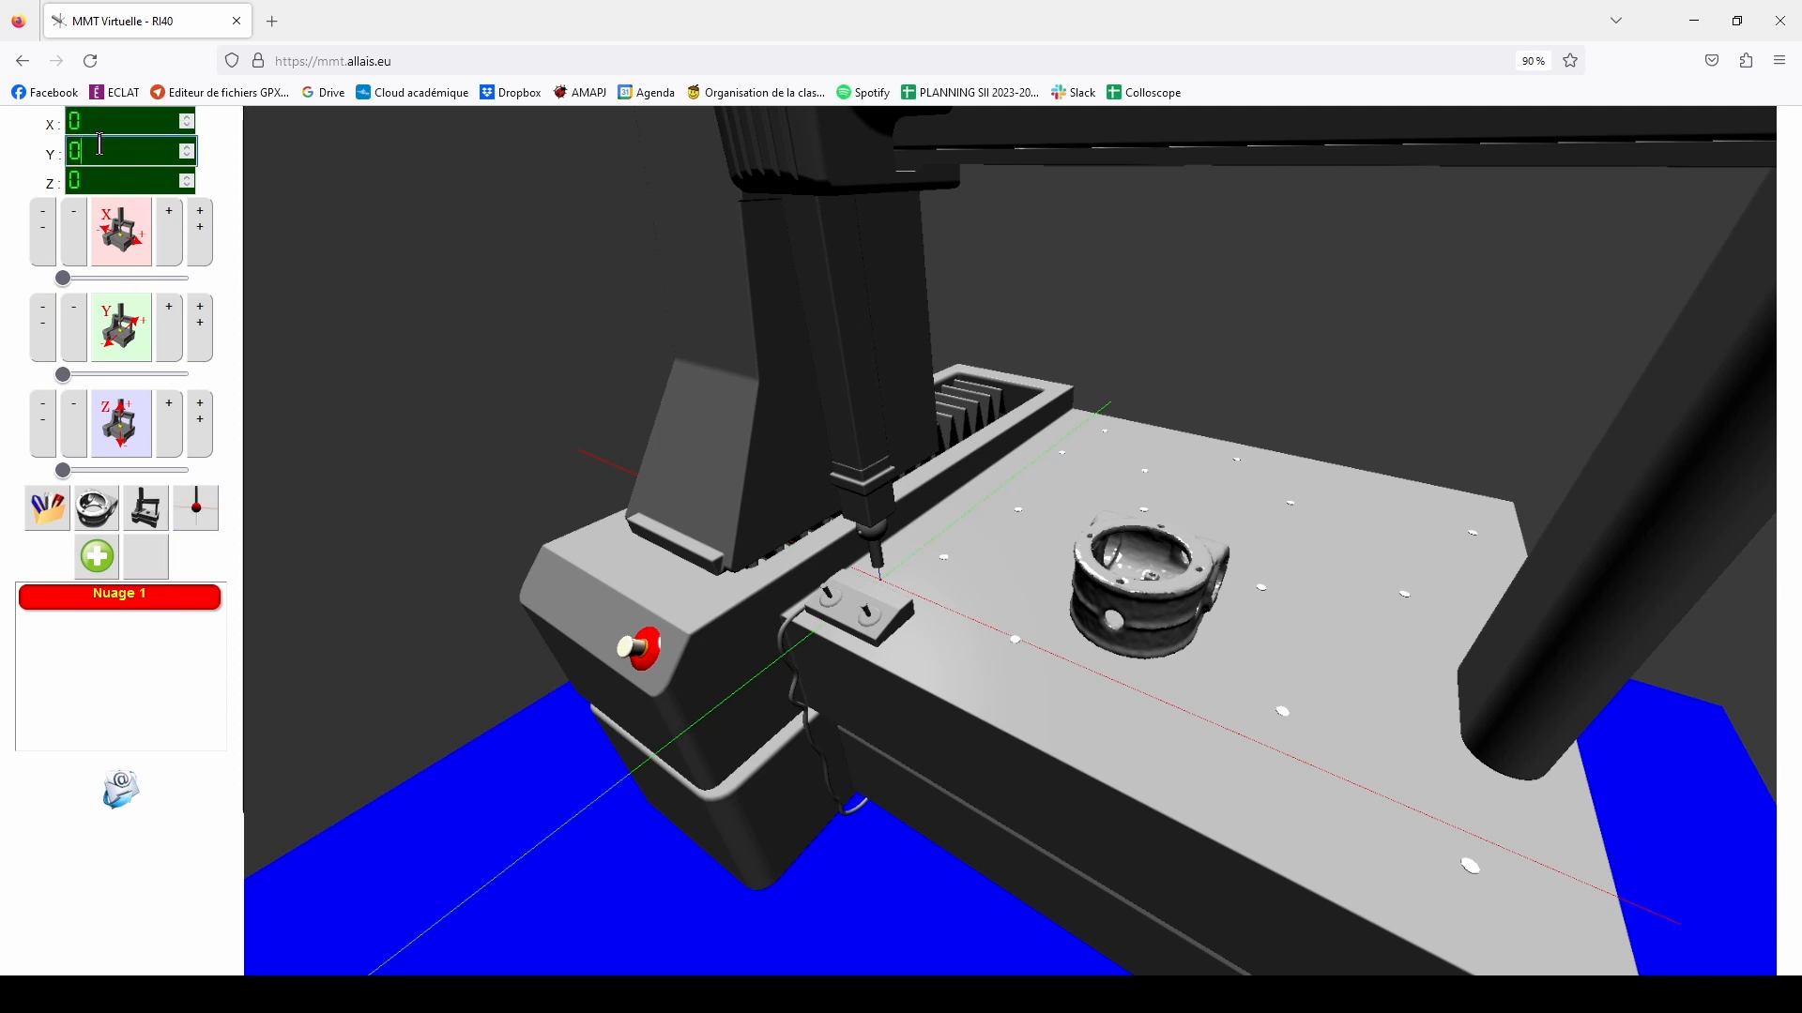
pyautogui.click(103, 183)
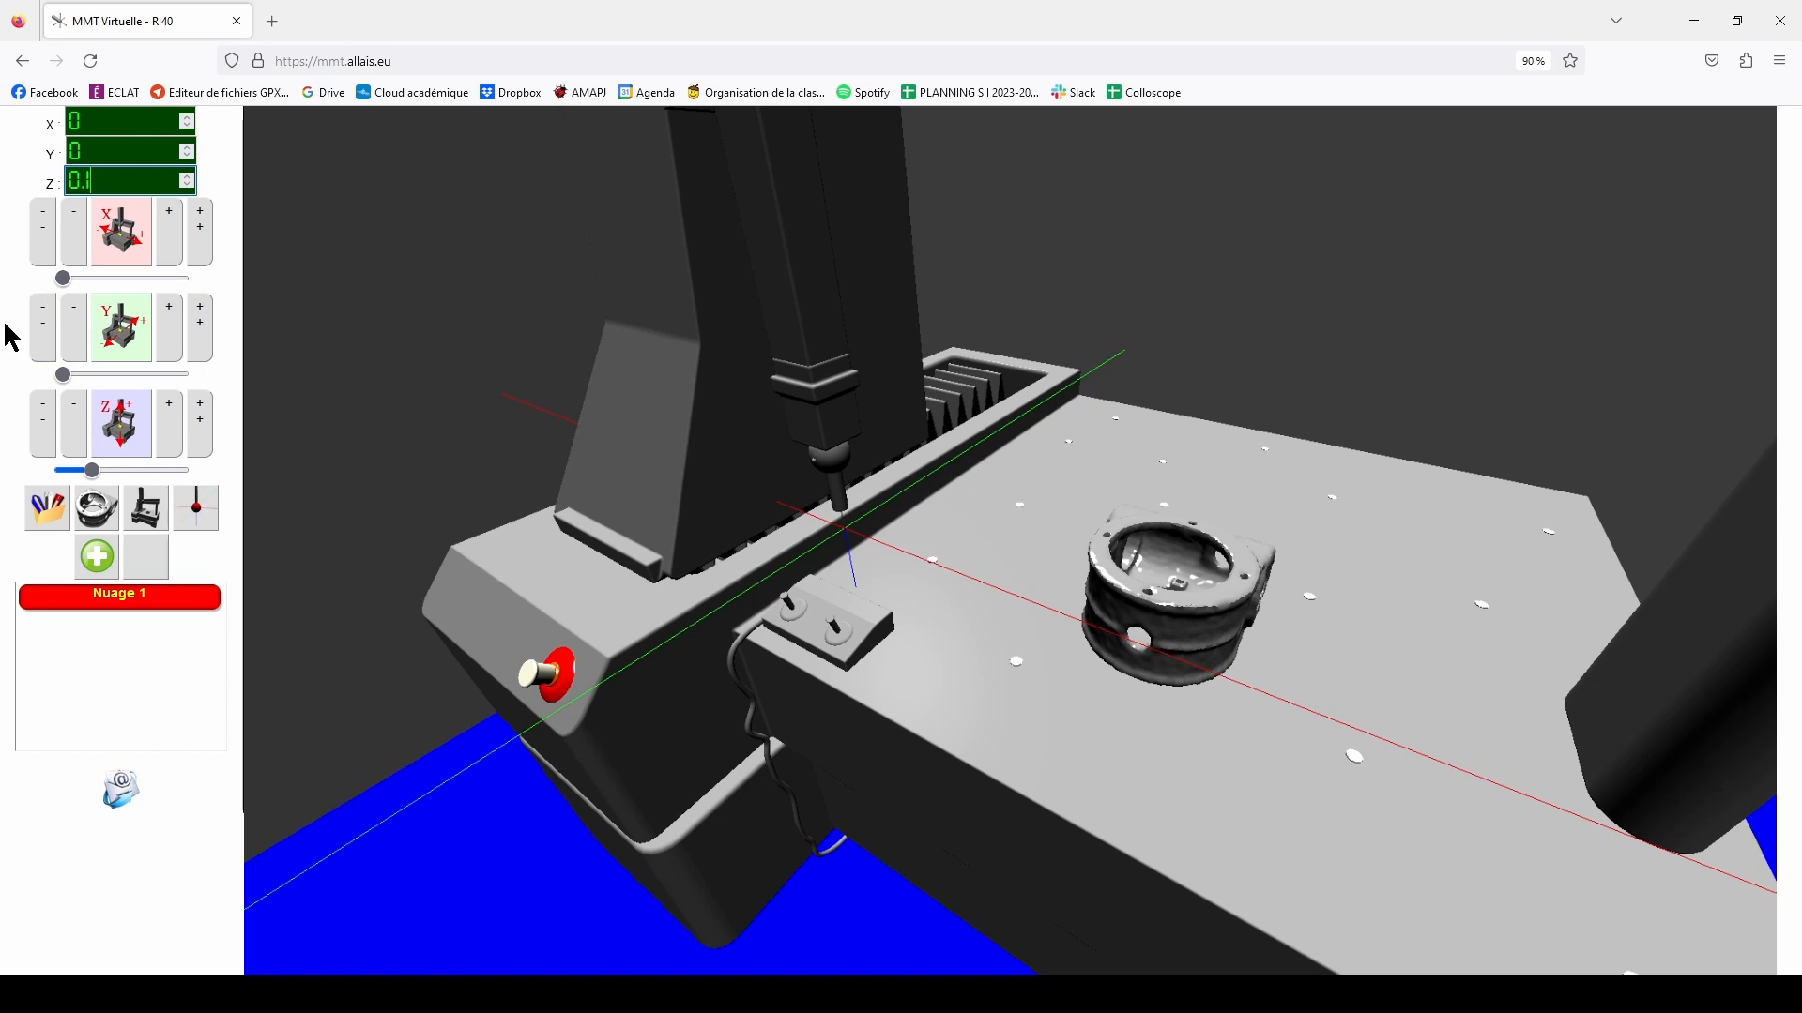
# Jog the probe in the positive X direction in fine and coarse increments until X reaches 0.534
pyautogui.moveTo(777, 504); pyautogui.dragTo(830, 447)
pyautogui.moveTo(1112, 556); pyautogui.dragTo(1004, 547, button='right')
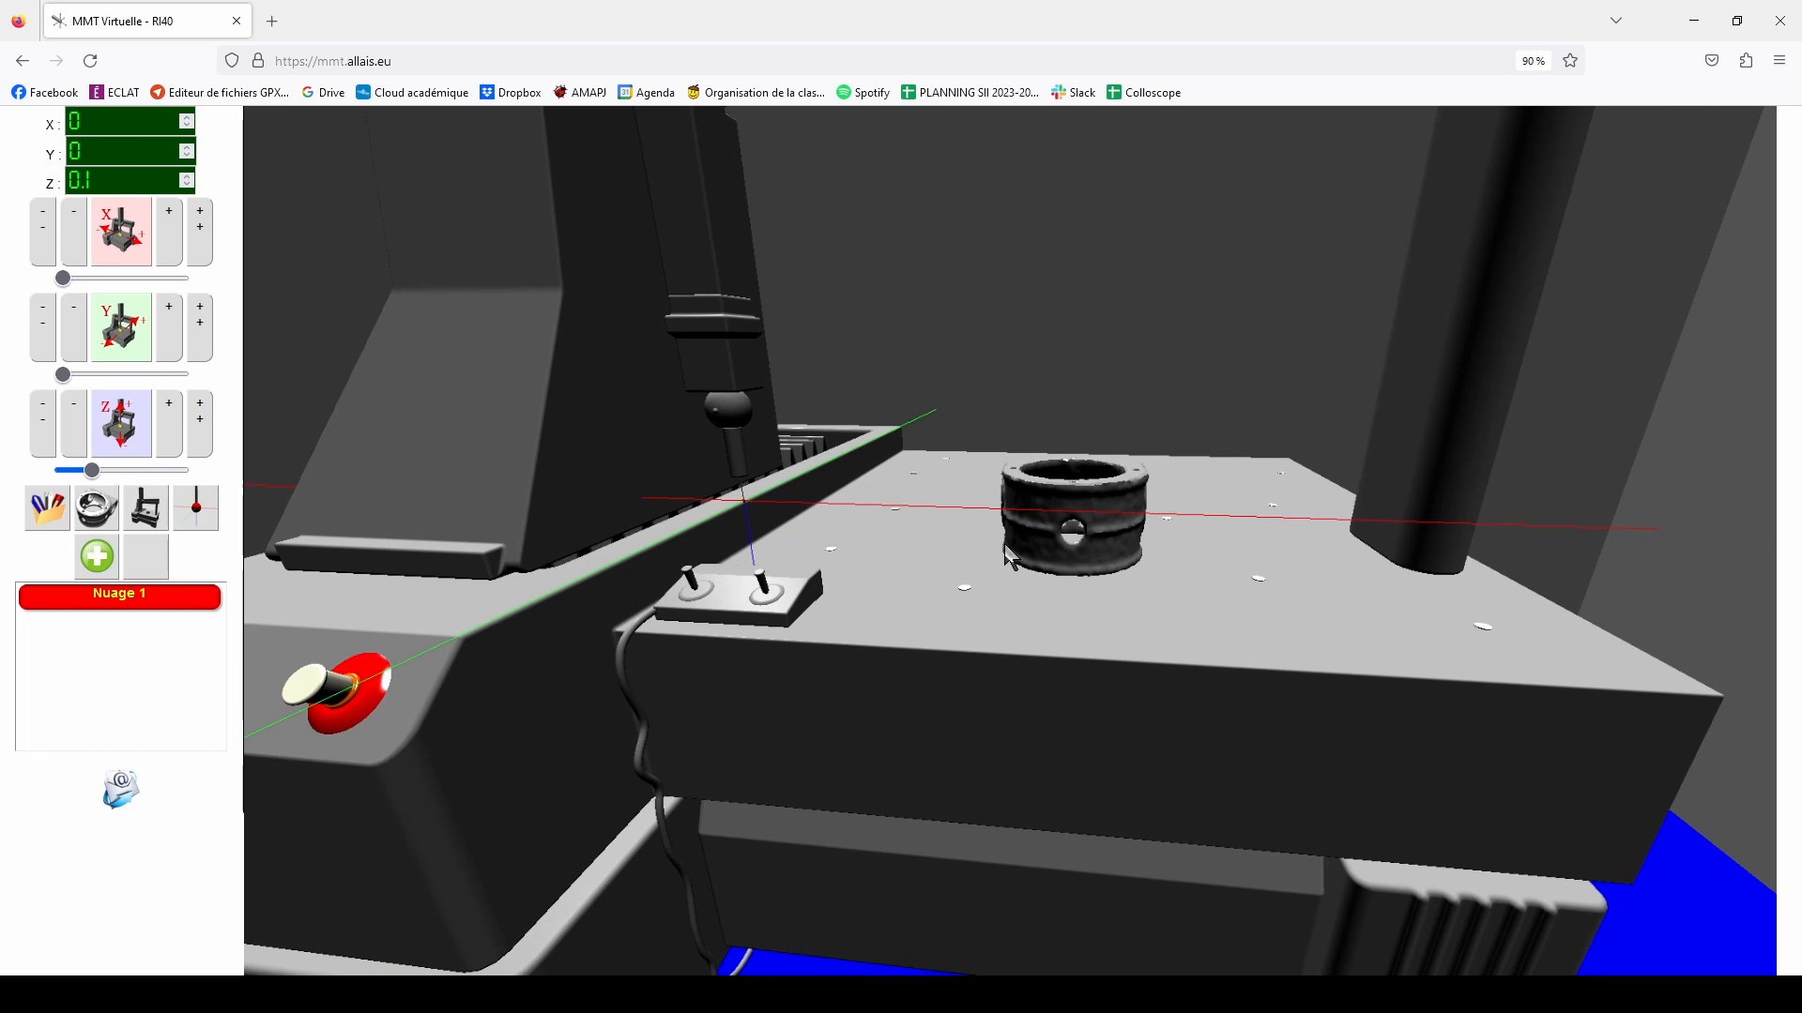
pyautogui.moveTo(1015, 517); pyautogui.dragTo(1081, 485)
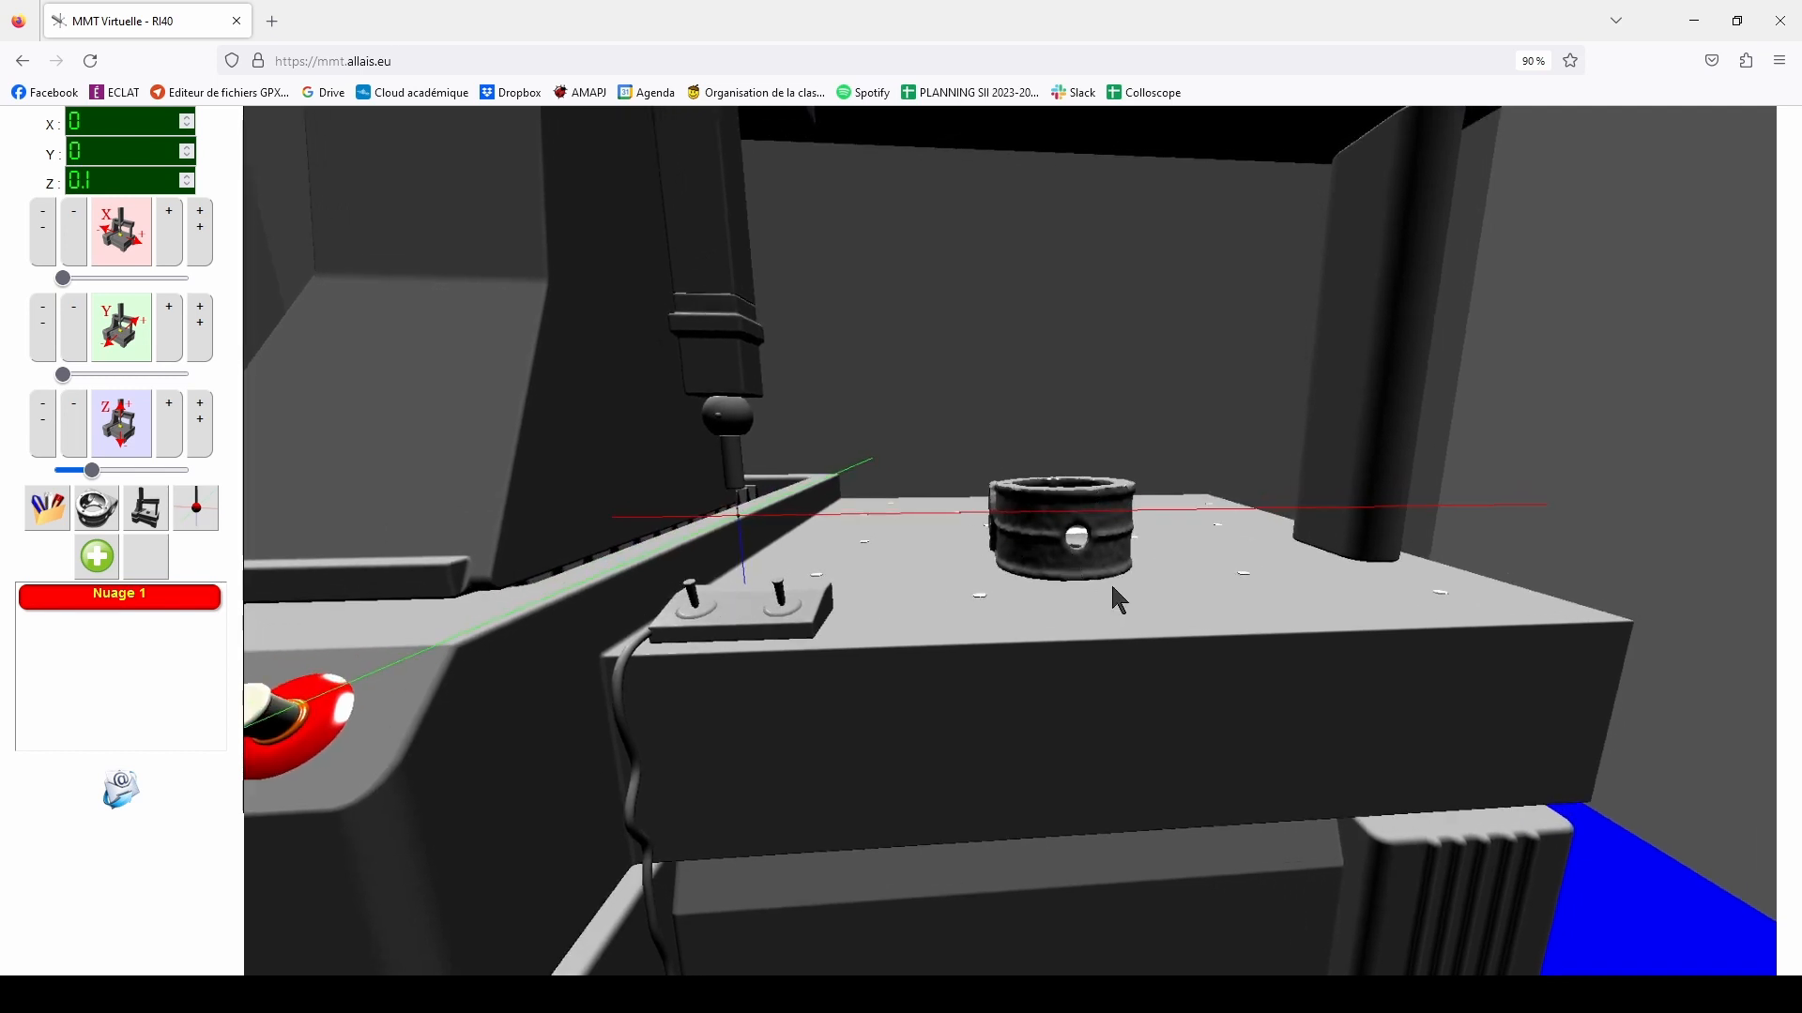
pyautogui.click(175, 246)
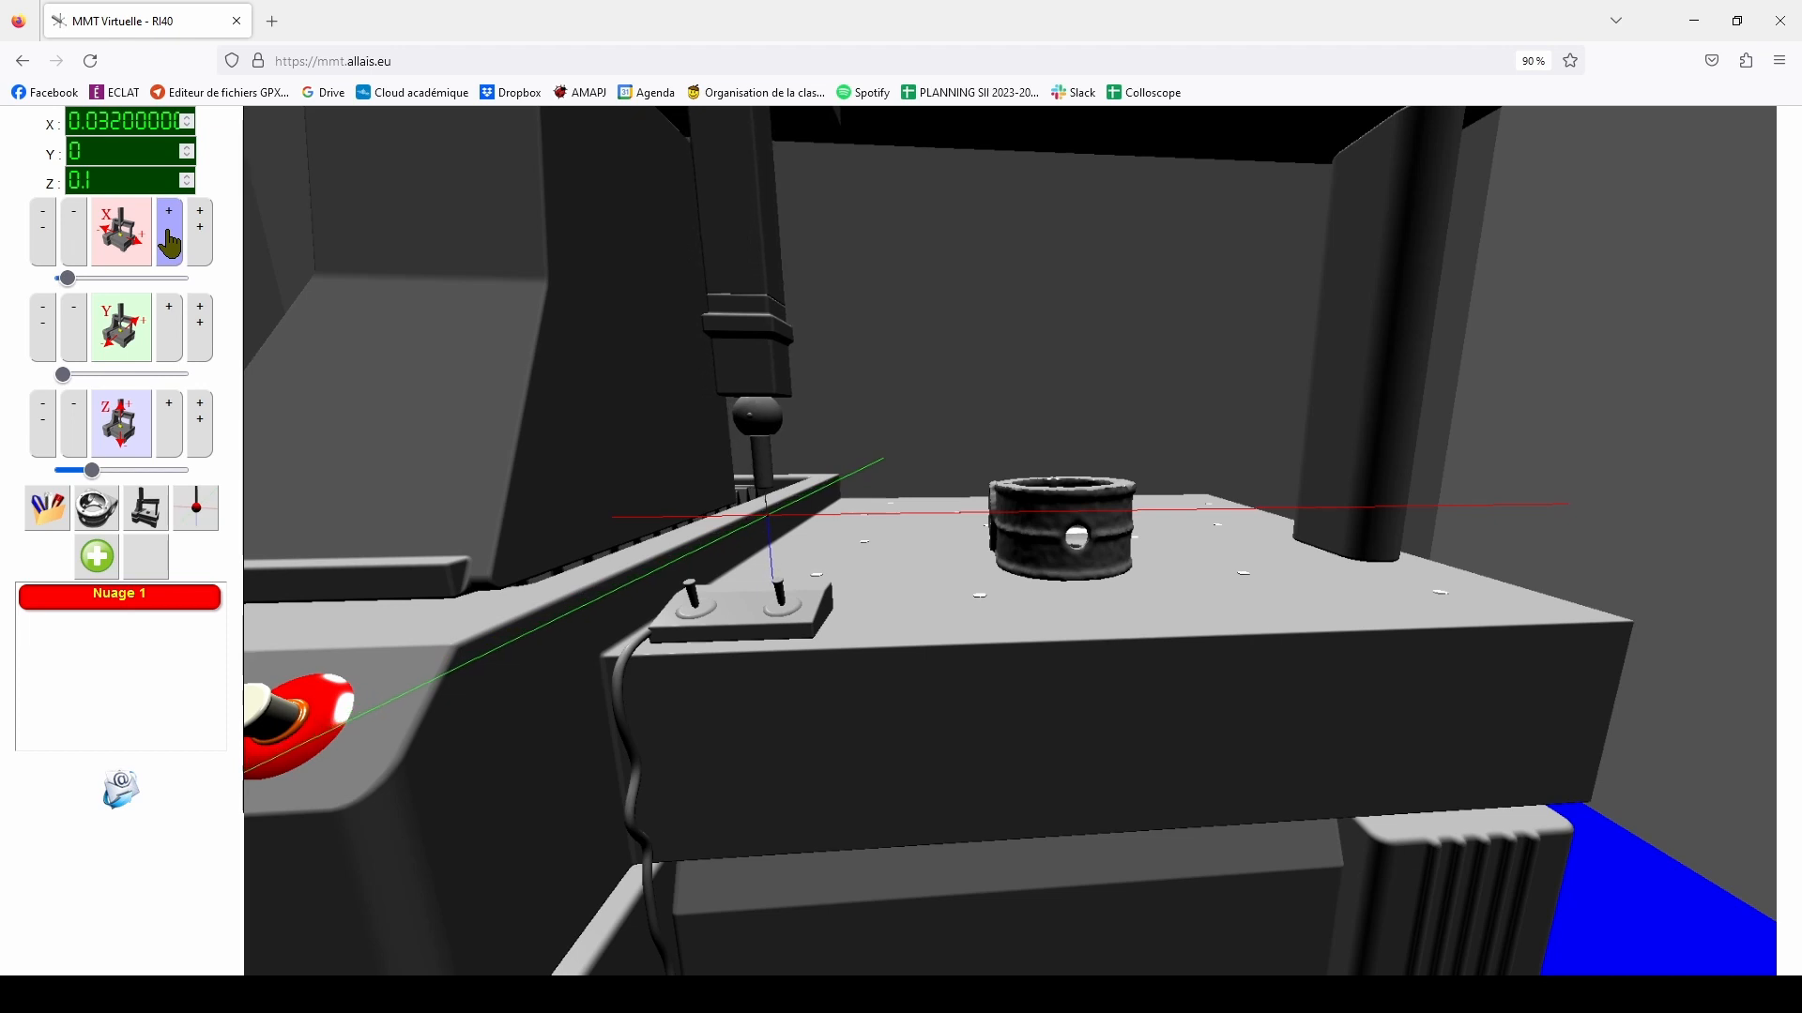
pyautogui.click(202, 244)
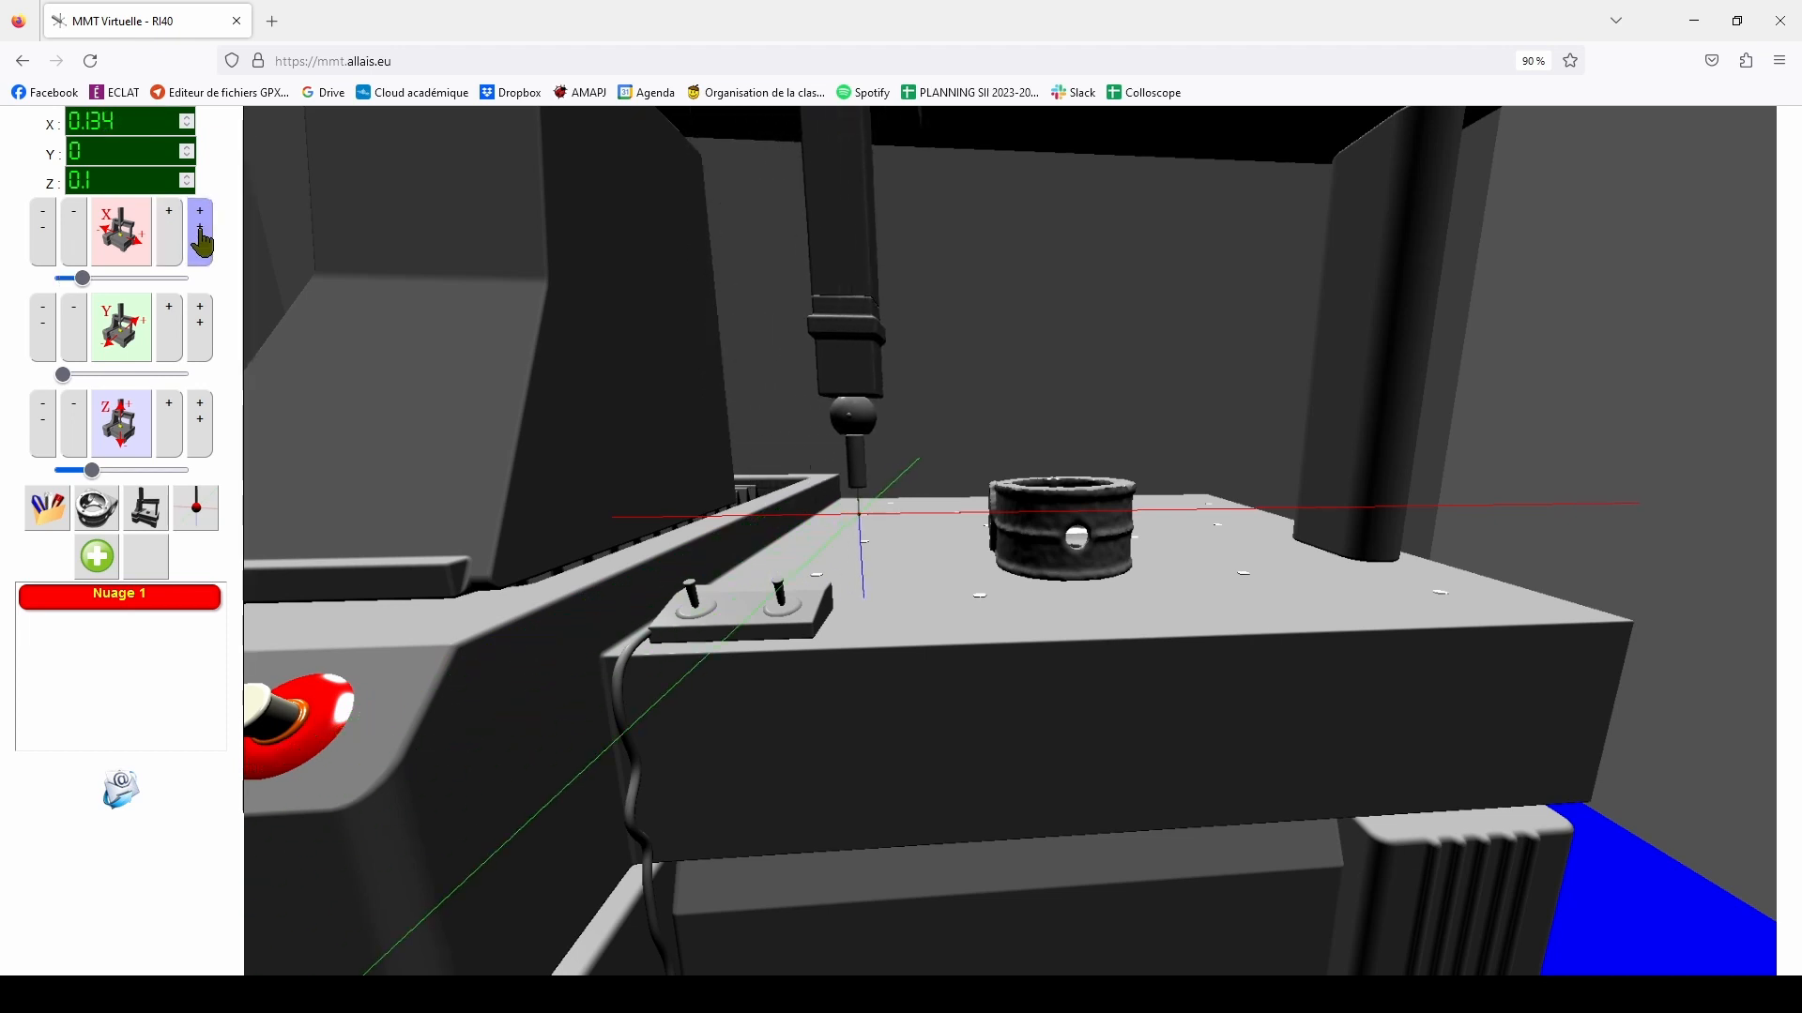
pyautogui.click(203, 244)
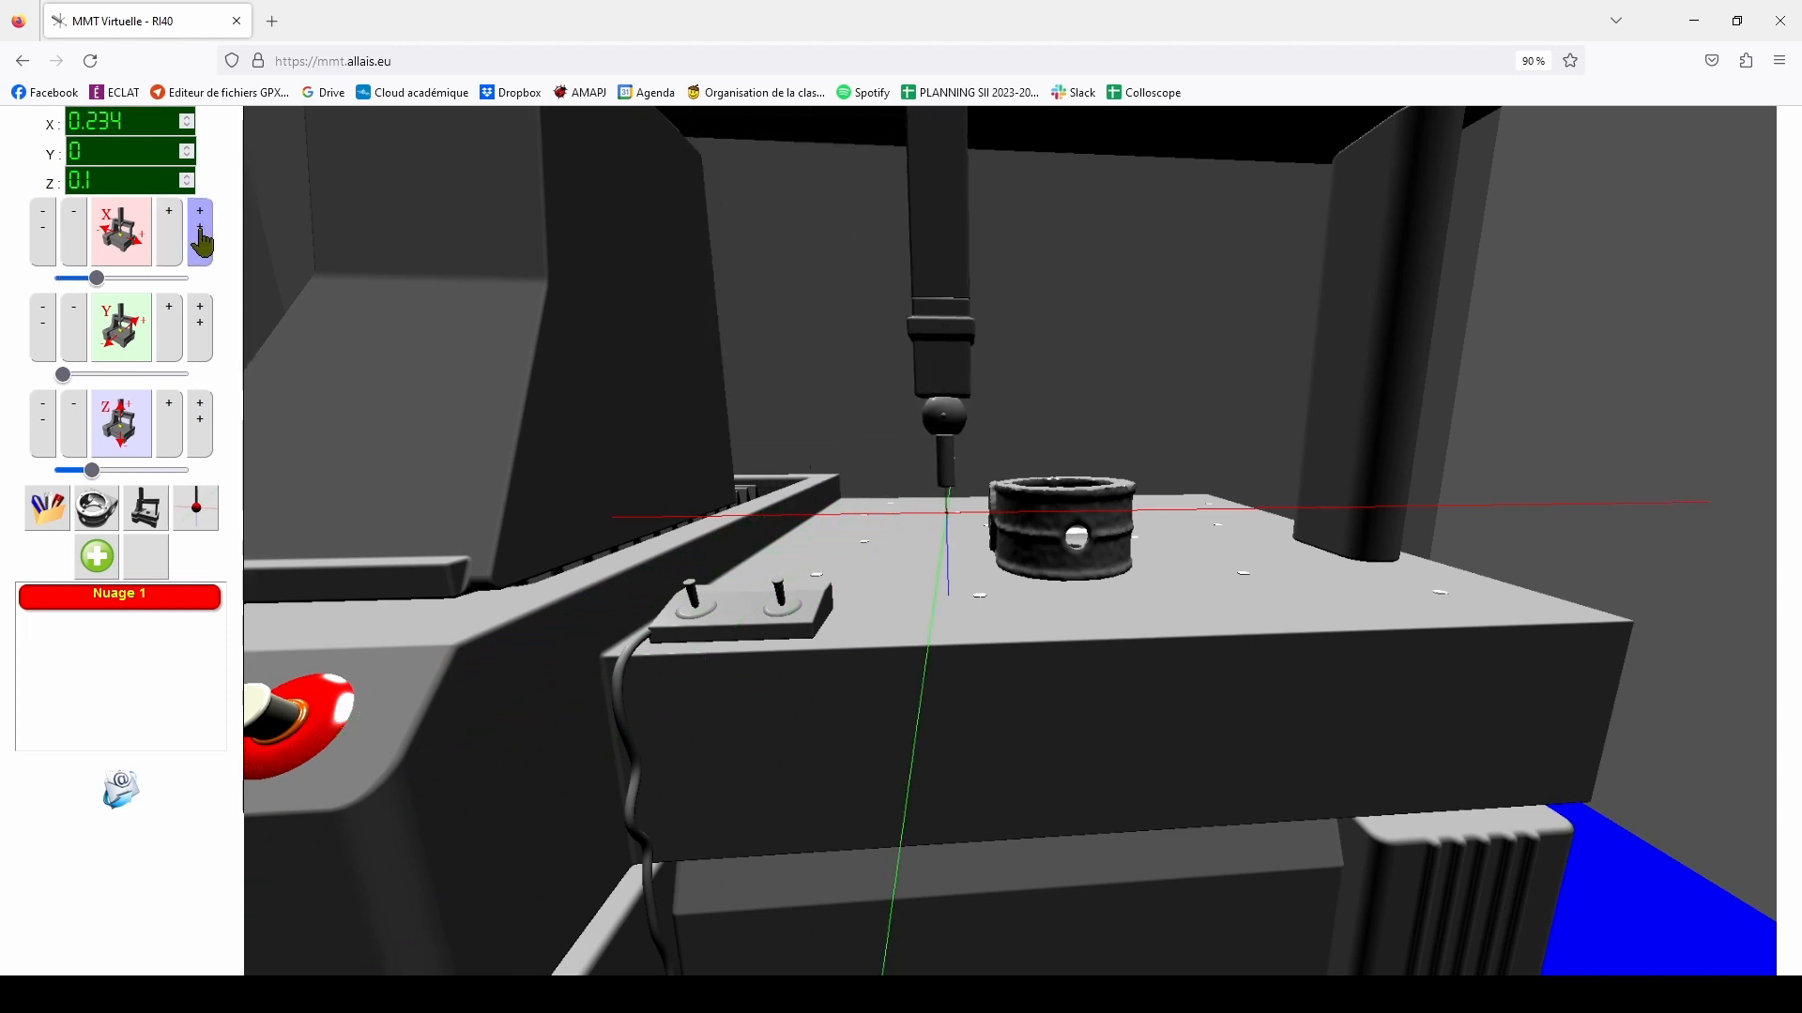
pyautogui.click(202, 244)
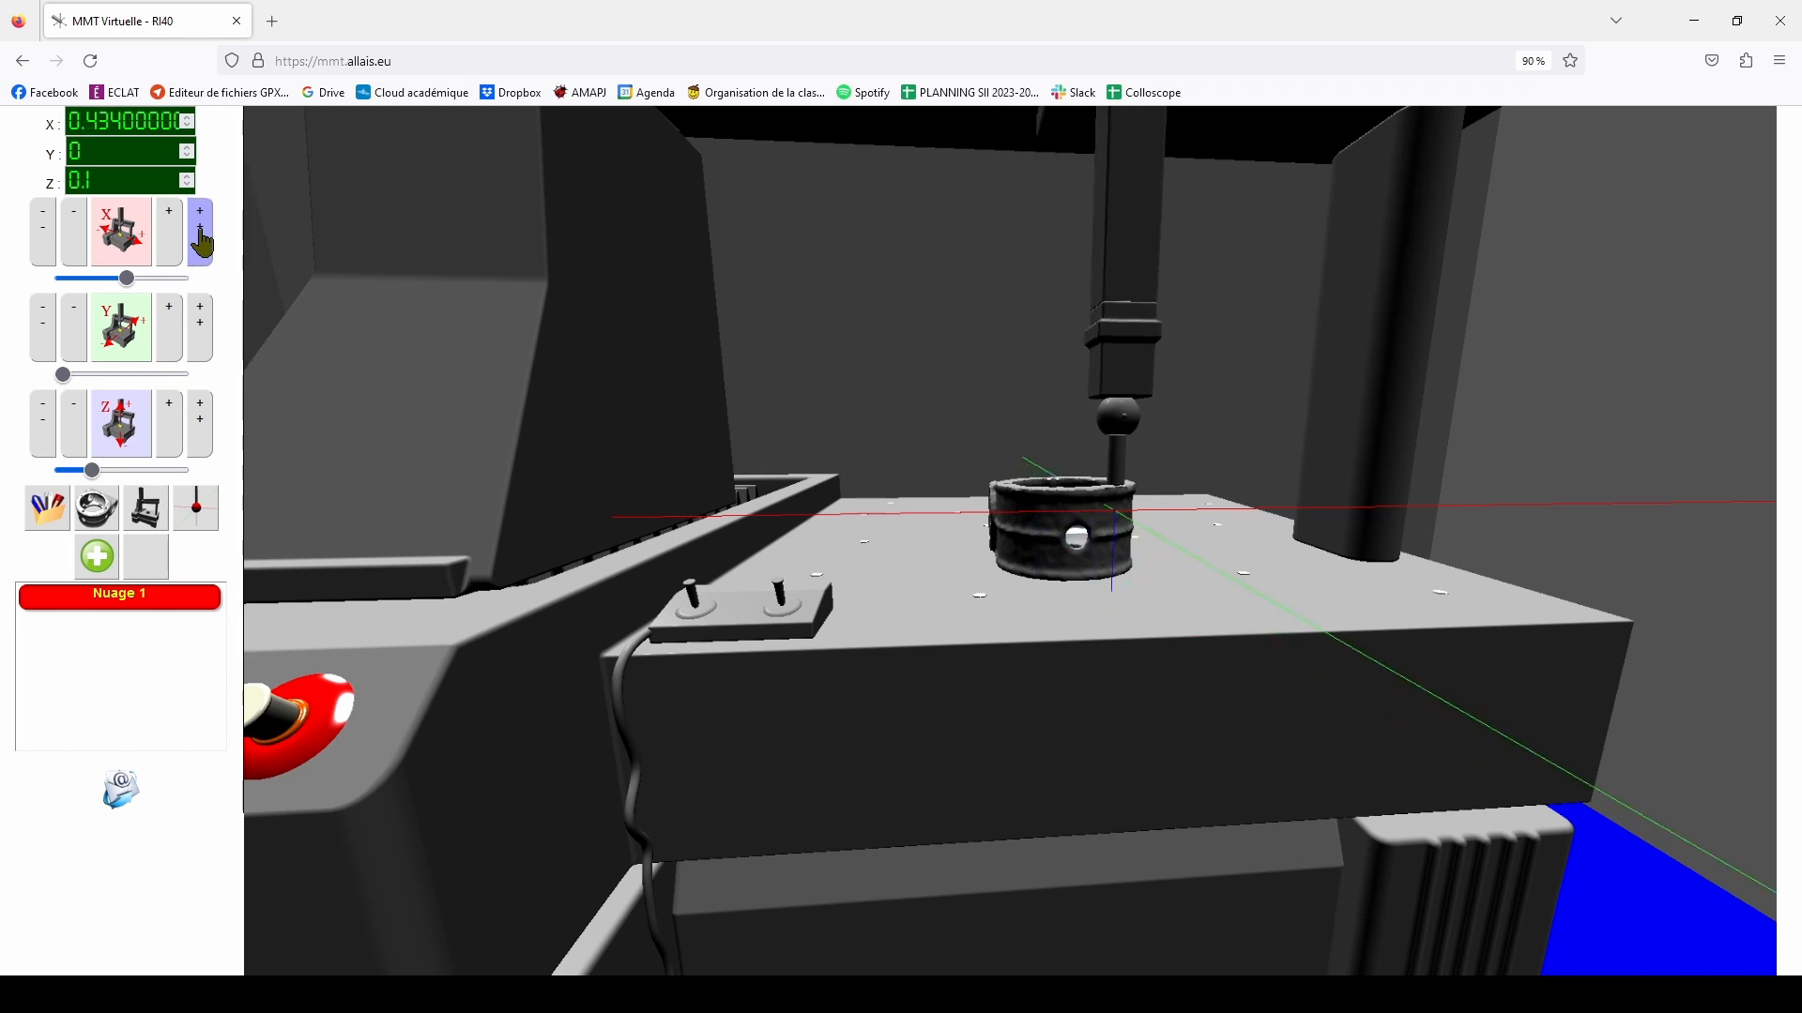
pyautogui.click(203, 244)
# Raise the probe in coarse increments to Z 0.3 and slide it back along X to 0.2
pyautogui.click(204, 420)
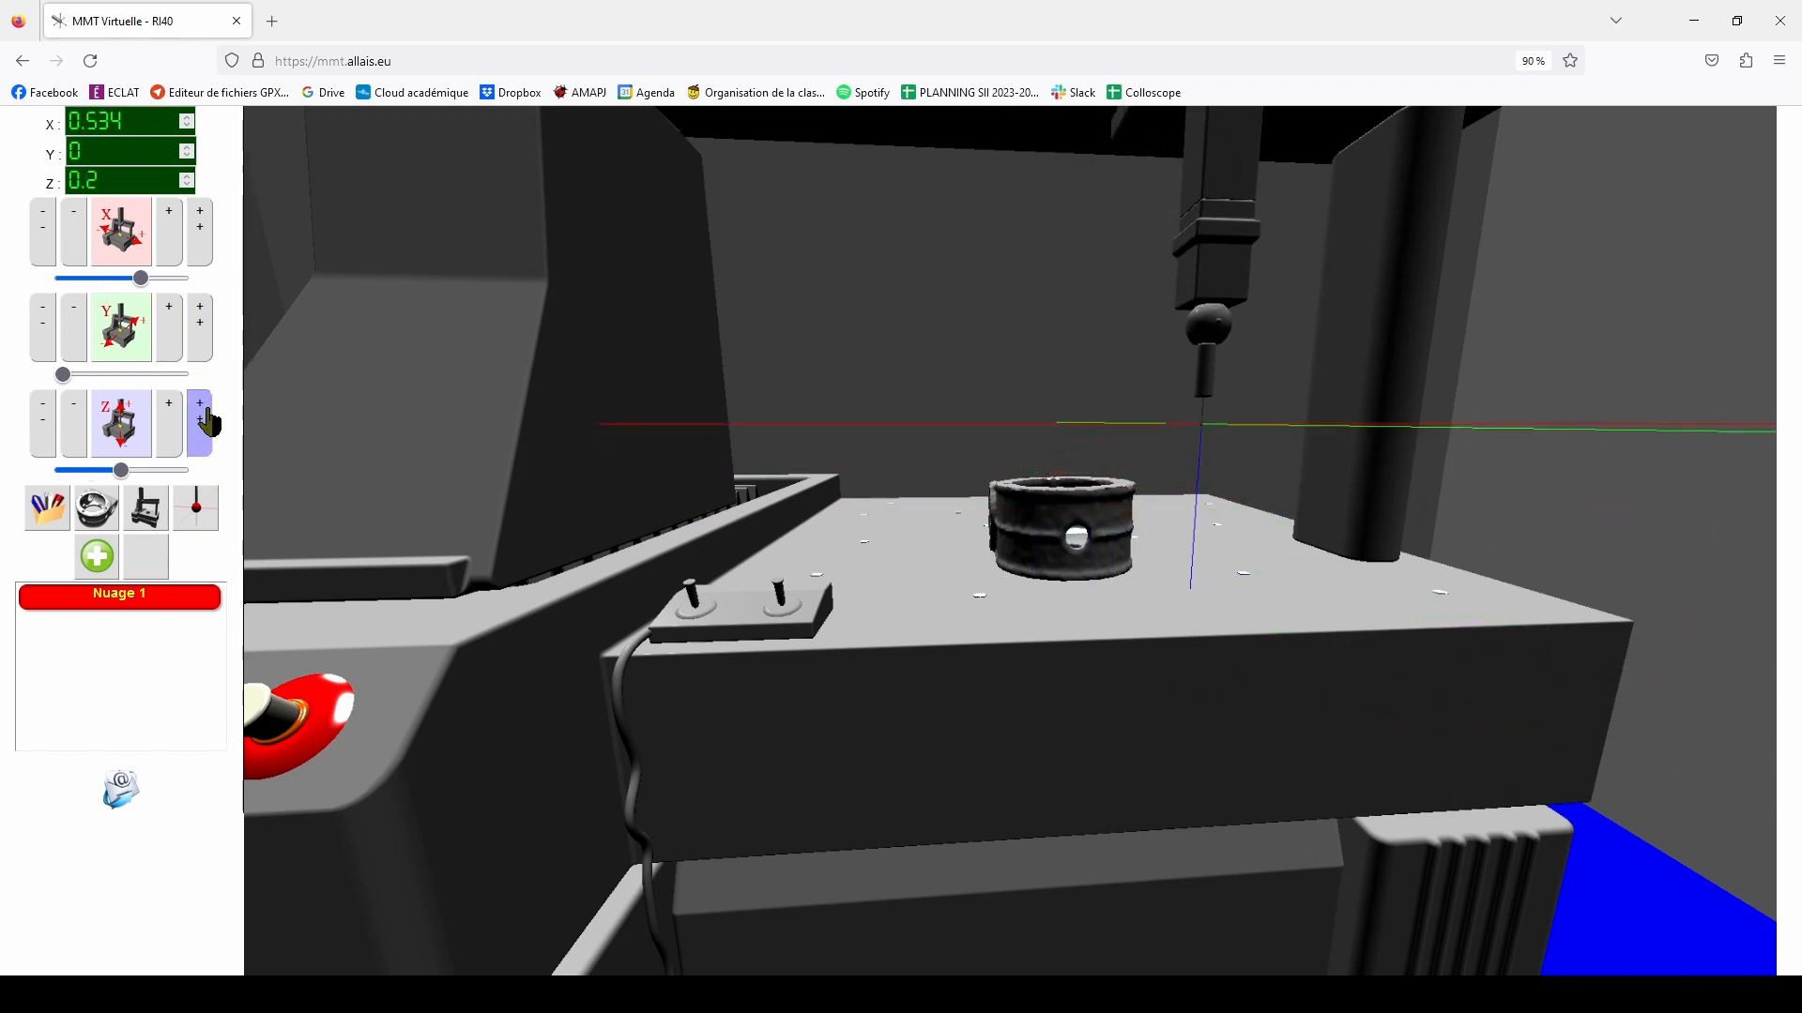
pyautogui.click(208, 422)
pyautogui.moveTo(1034, 374); pyautogui.dragTo(259, 316)
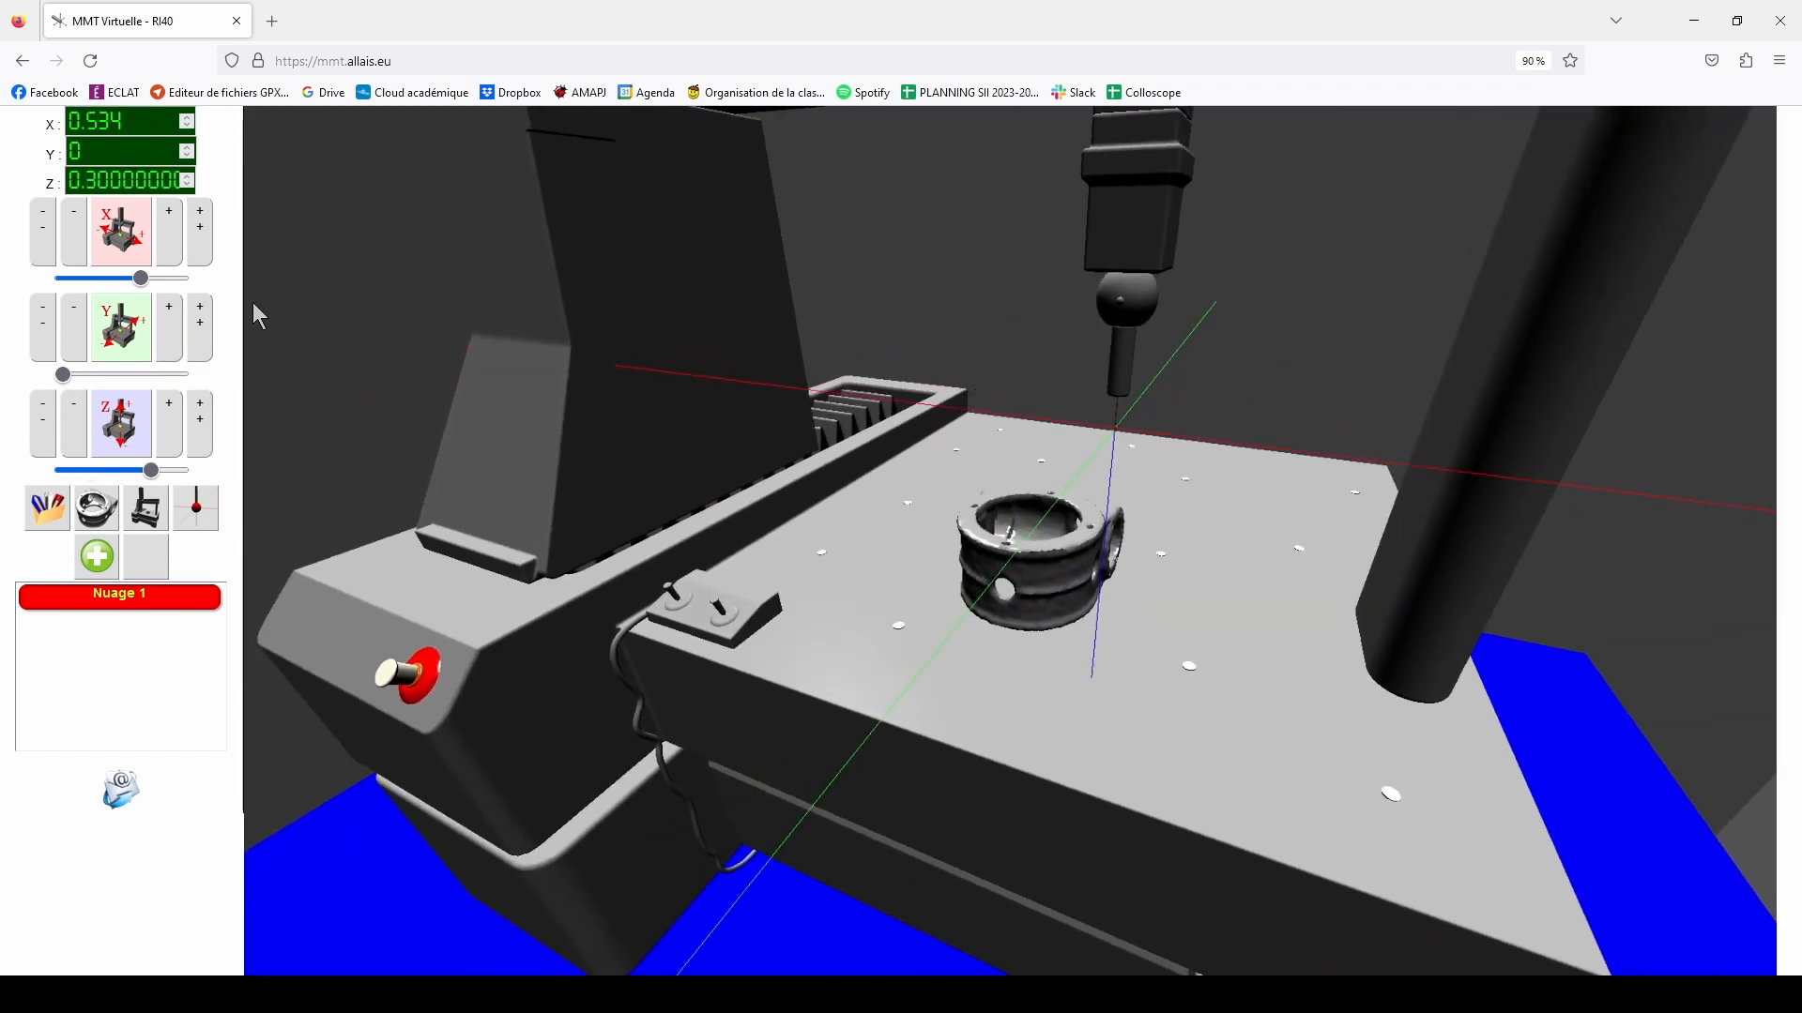
pyautogui.moveTo(141, 279); pyautogui.dragTo(97, 294)
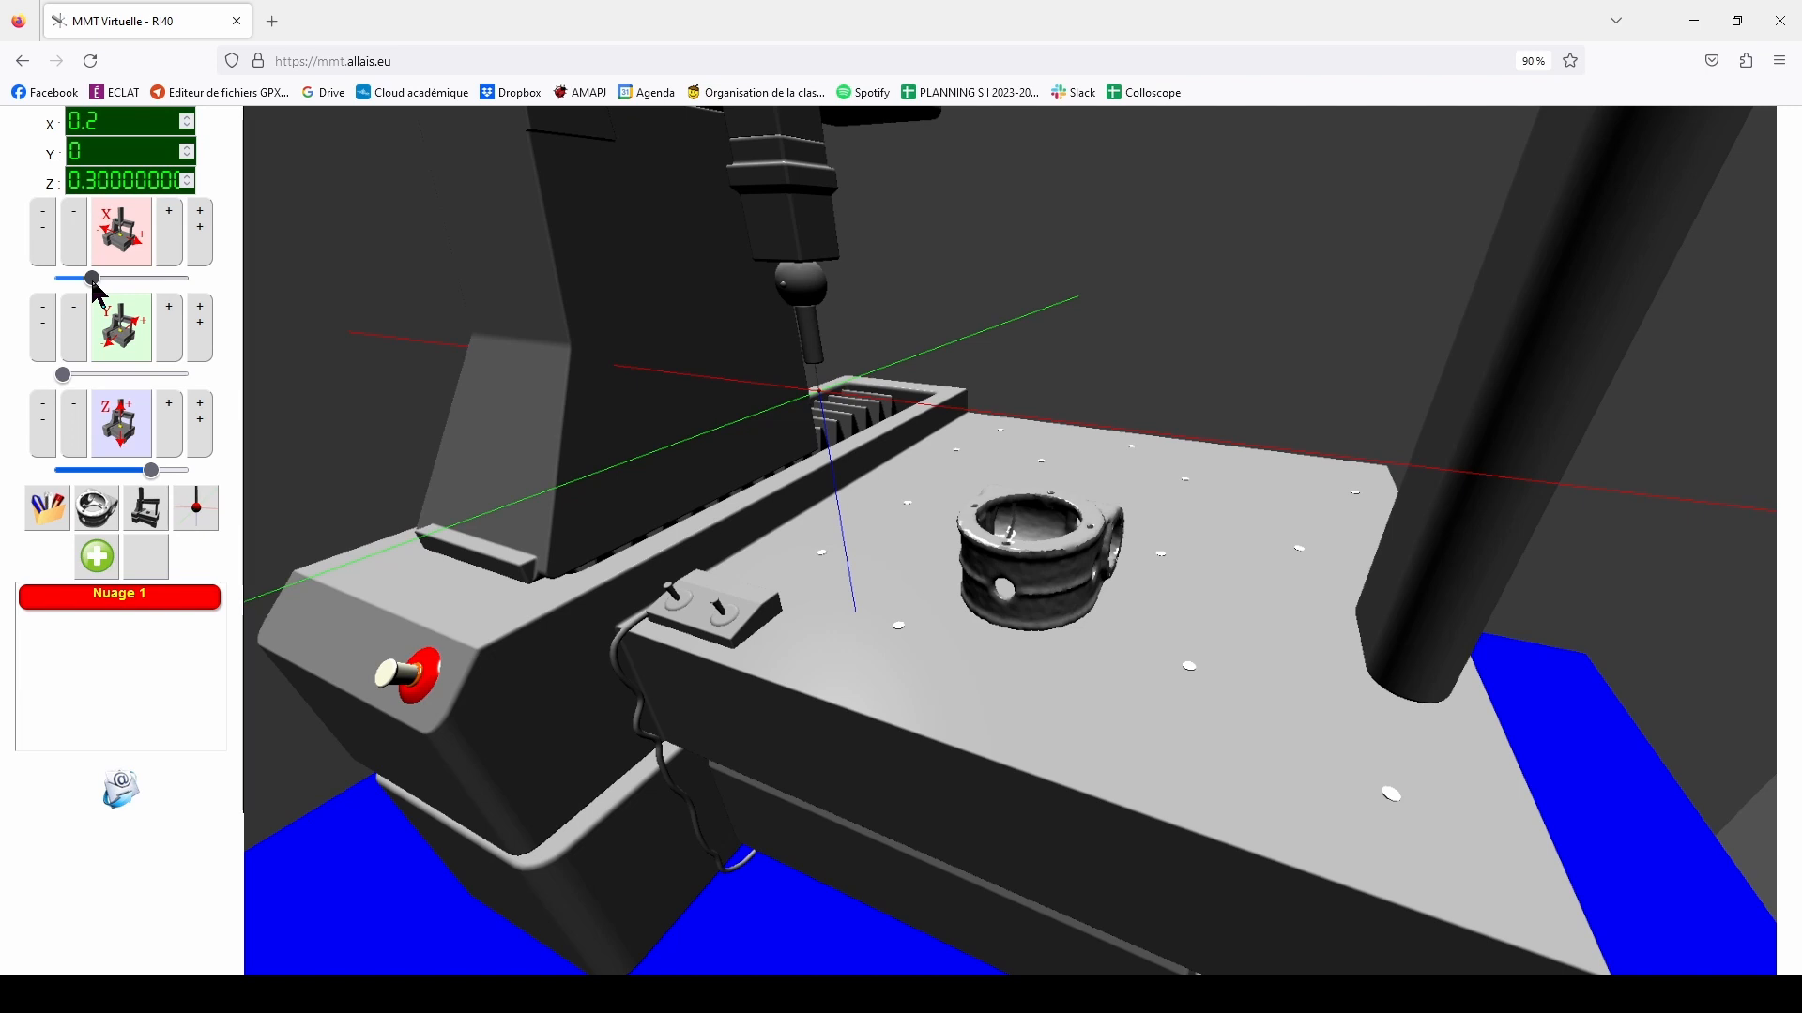
# Slide the probe along X to 0.353, bringing it closer to the part on the table
pyautogui.moveTo(756, 472); pyautogui.dragTo(795, 511)
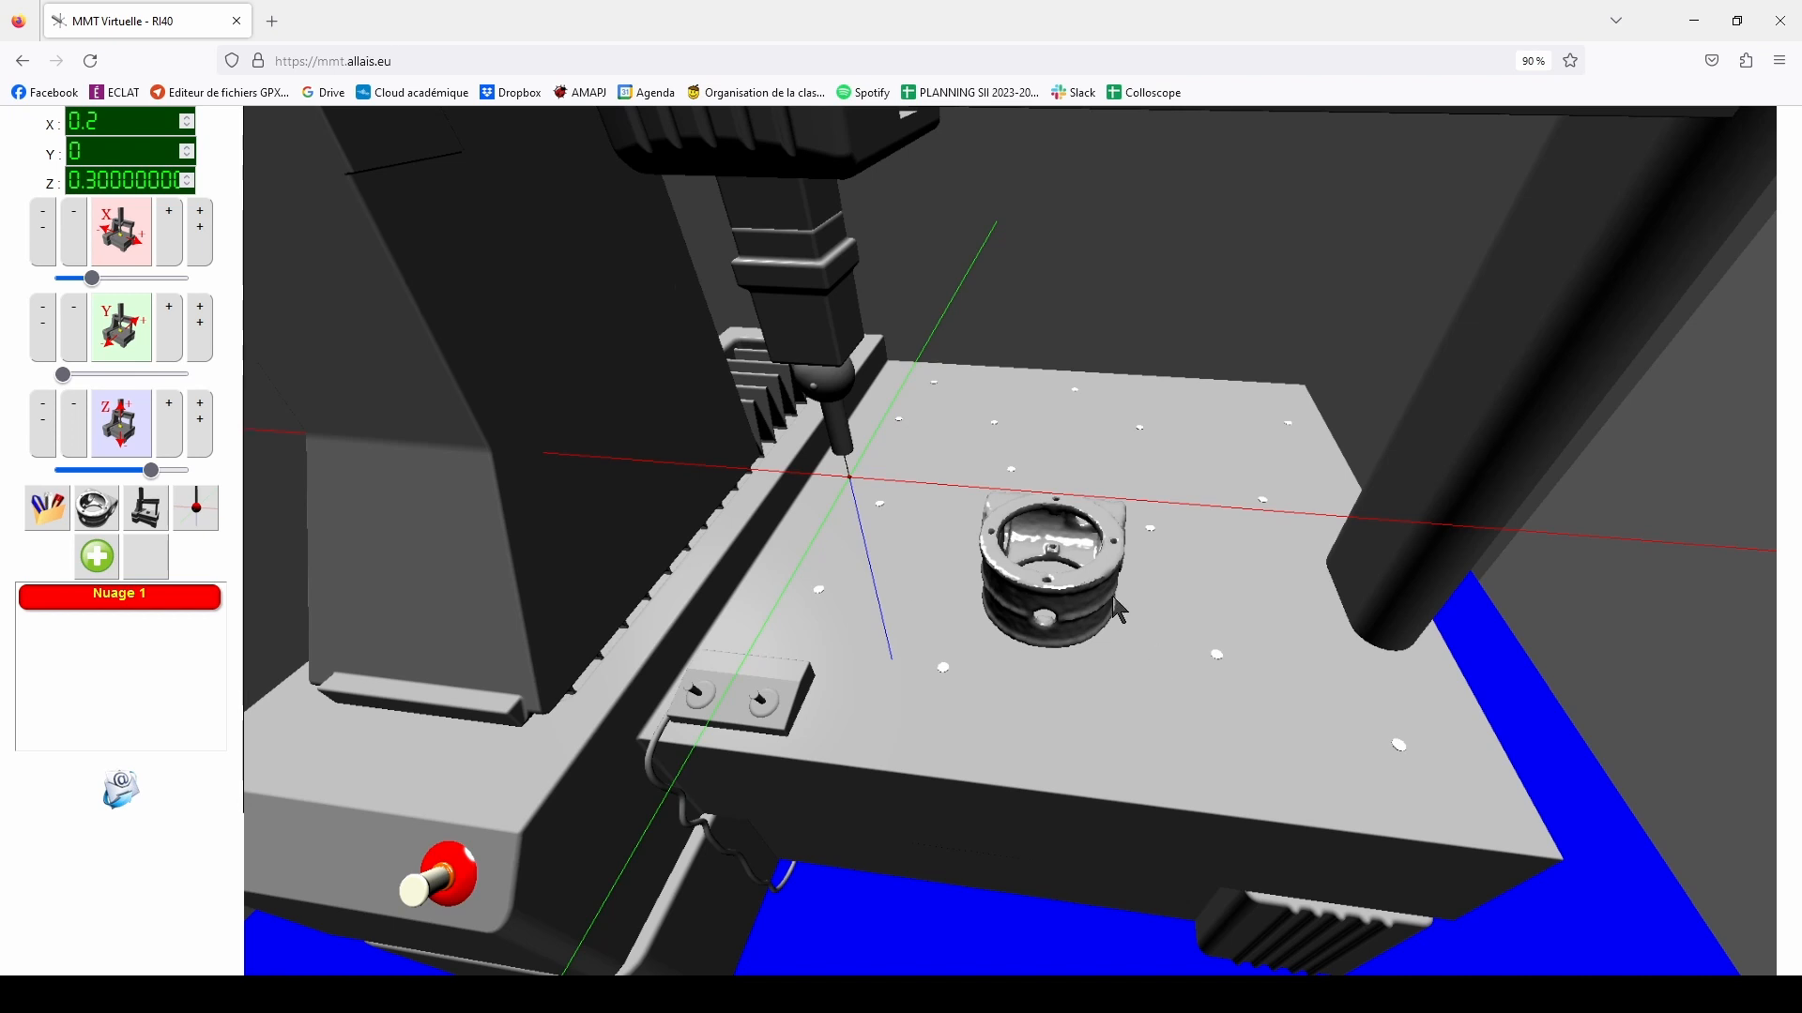
pyautogui.scroll(5, 1111, 598)
pyautogui.moveTo(1079, 619); pyautogui.dragTo(1016, 632)
pyautogui.scroll(-5, 1006, 589)
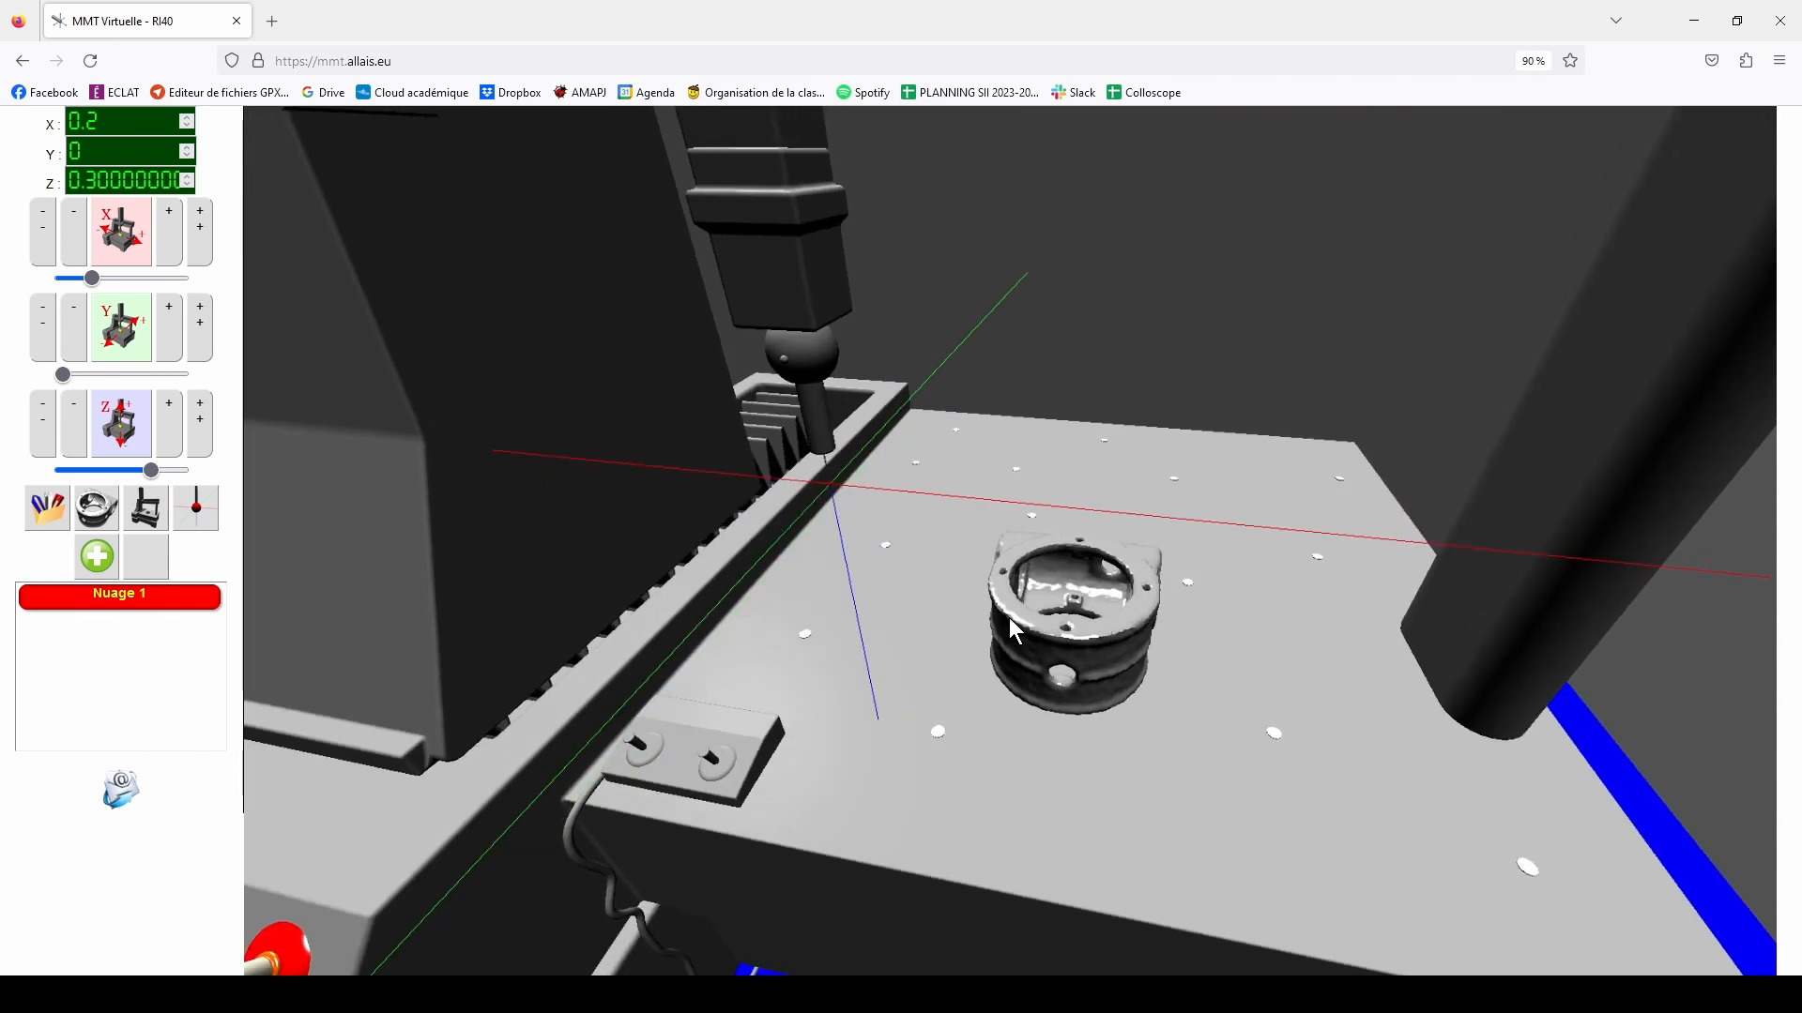
pyautogui.moveTo(92, 279)
pyautogui.mouseDown()
pyautogui.moveTo(63, 279)
pyautogui.moveTo(134, 282)
pyautogui.moveTo(115, 283)
pyautogui.mouseUp()
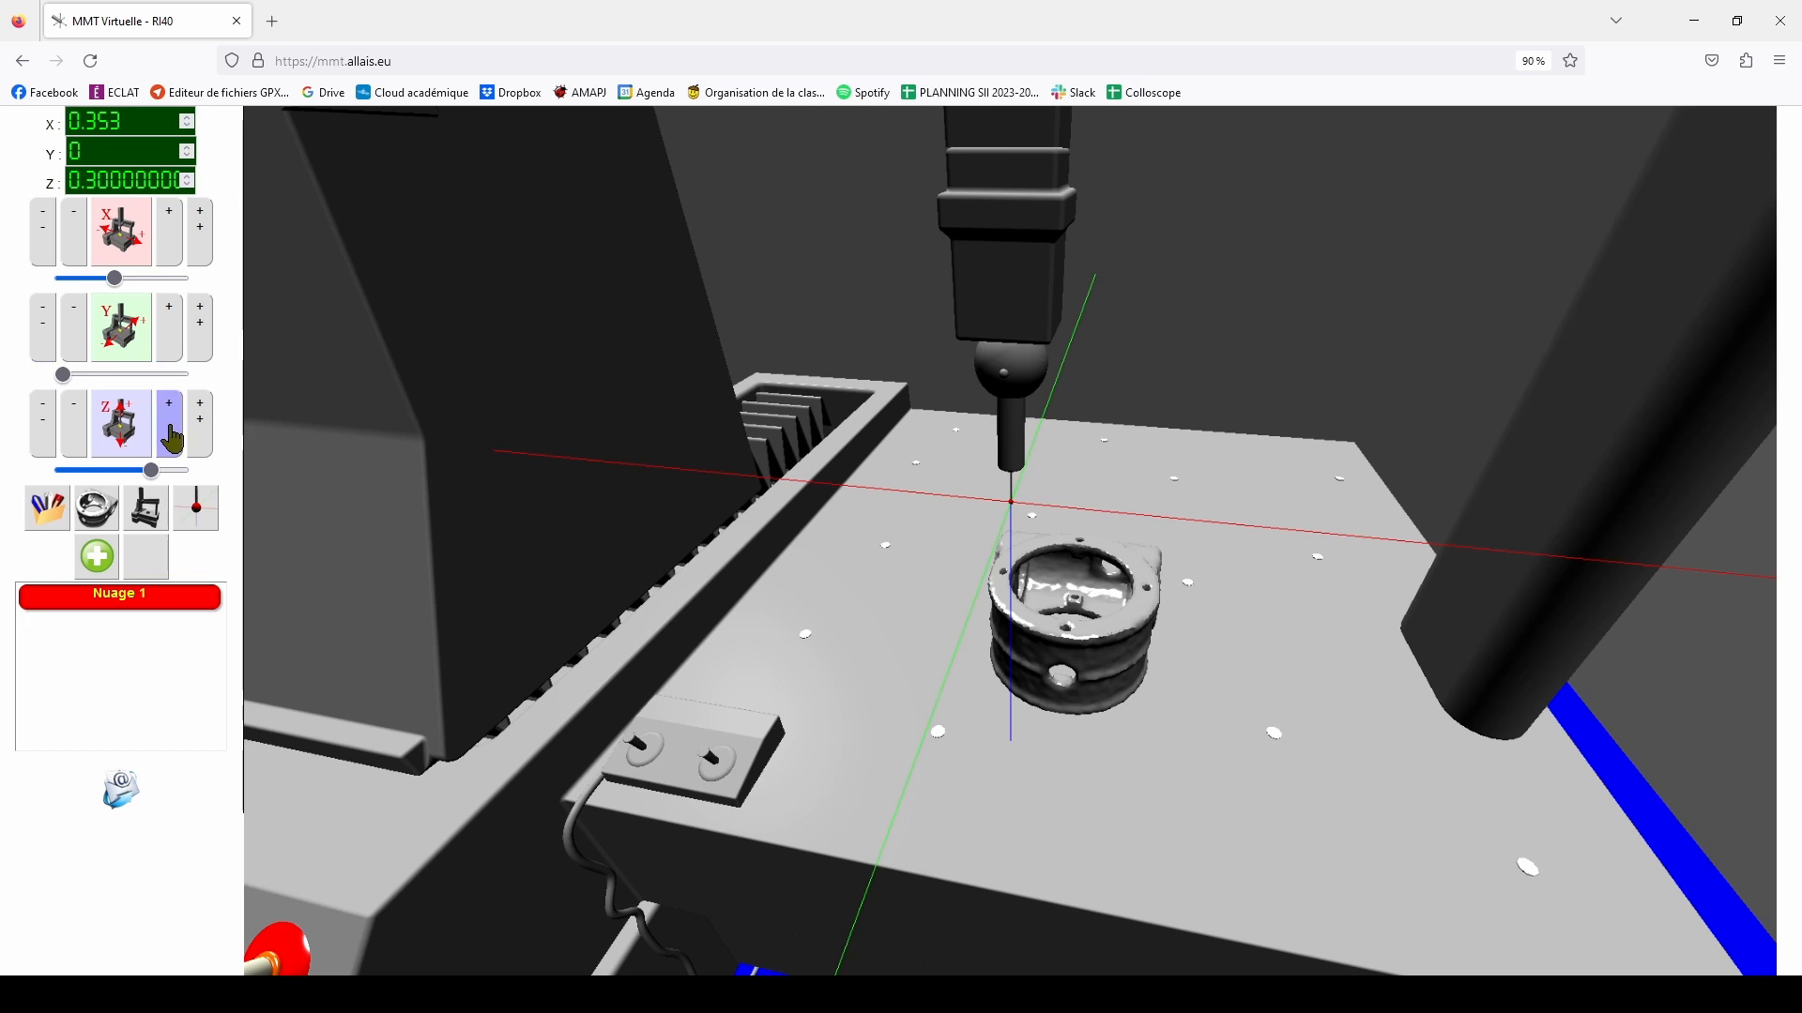
# View the library of available parts and close it without opening one
pyautogui.click(48, 529)
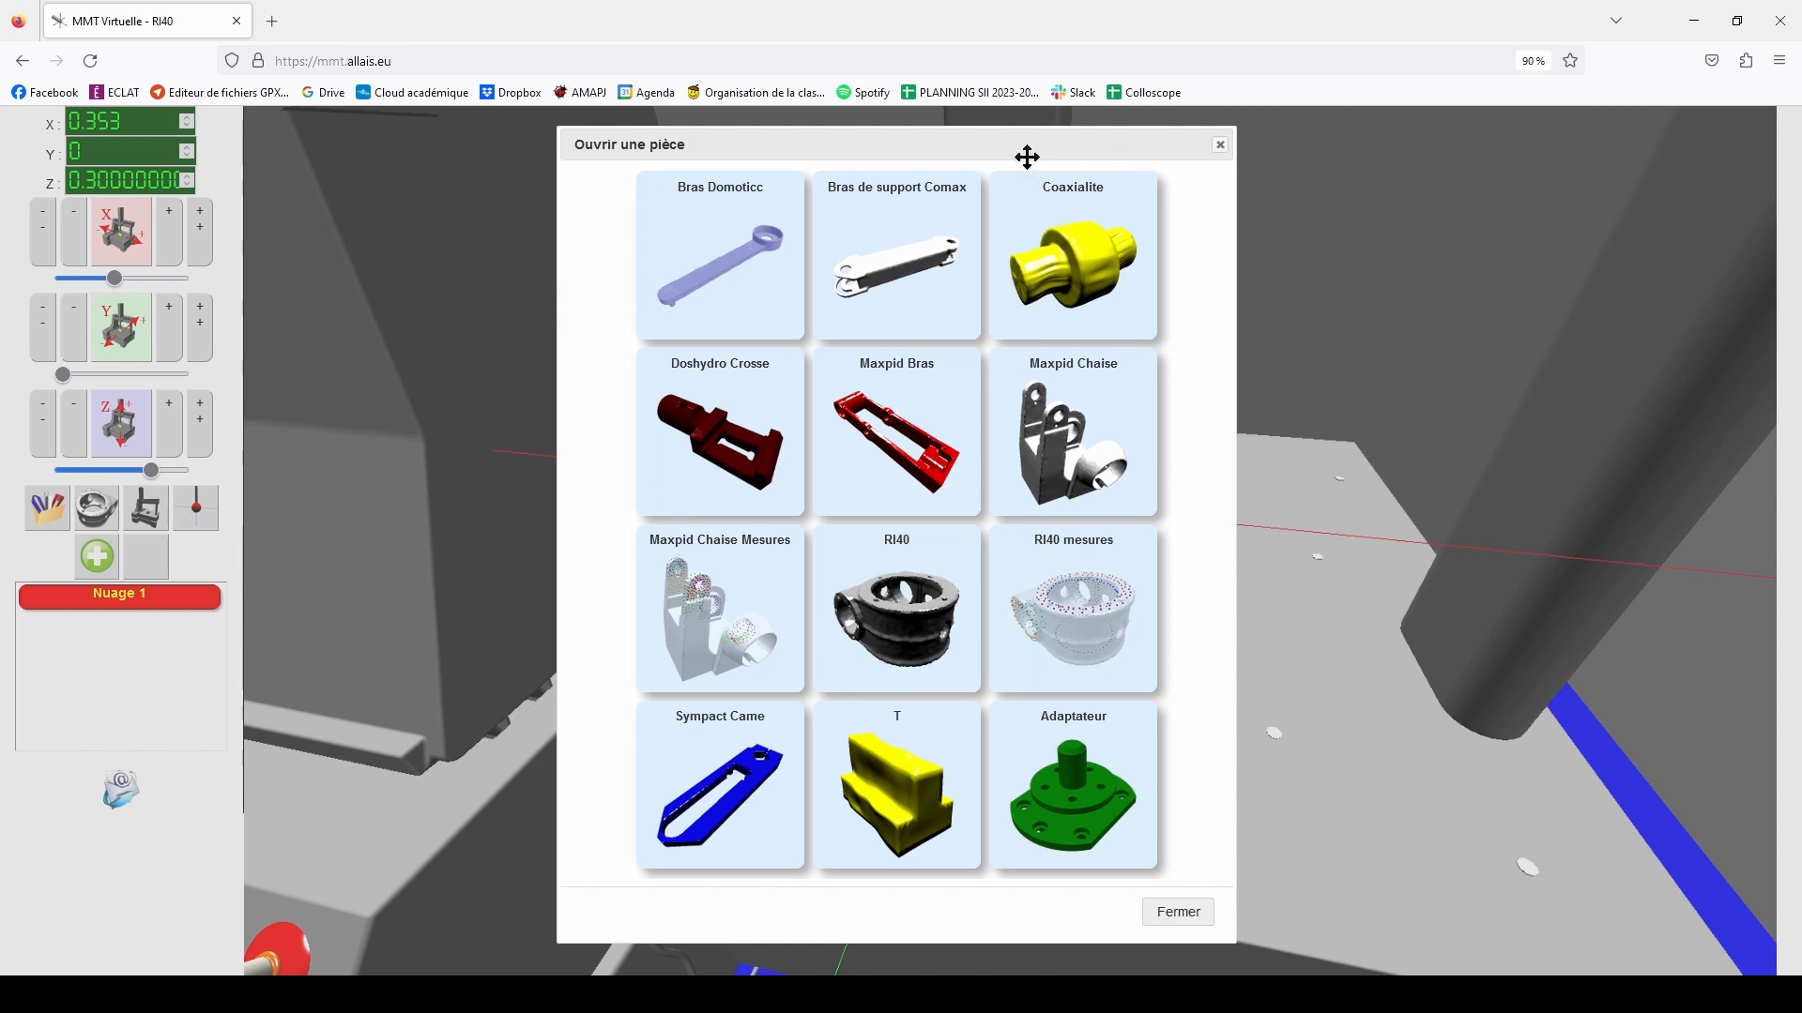
pyautogui.click(1220, 146)
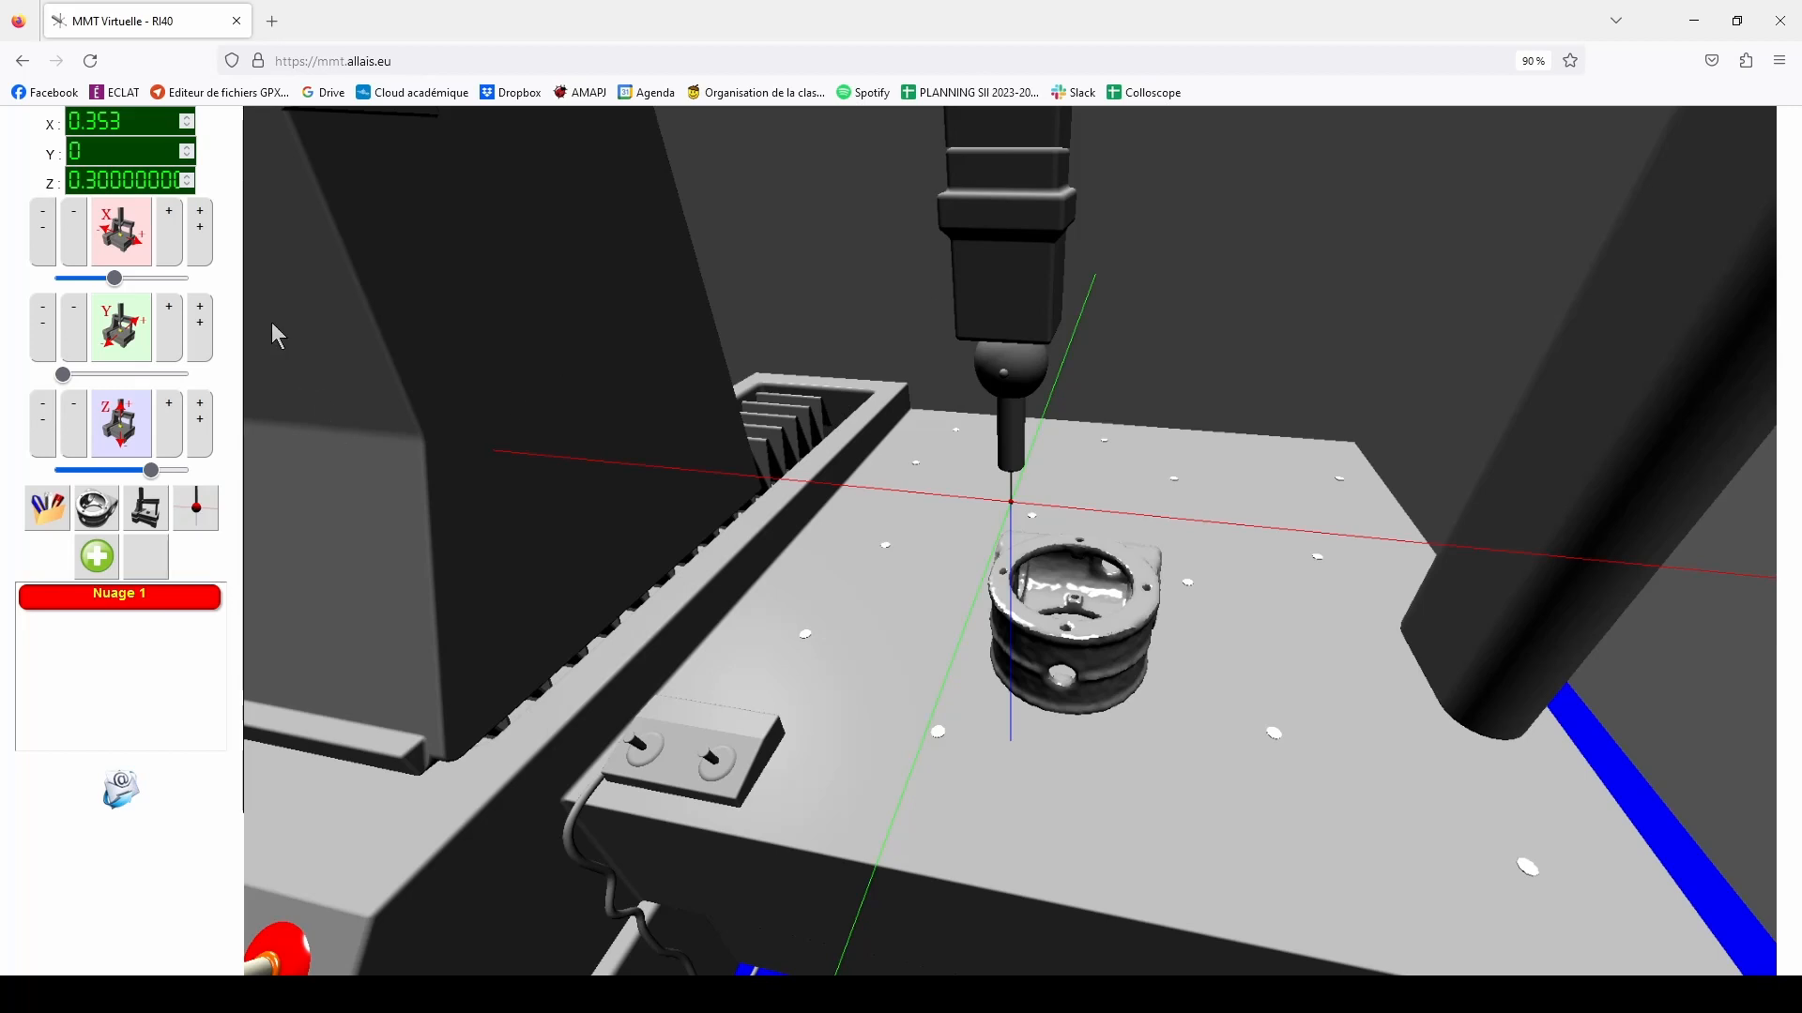
# Hide the part on the measuring table and show it again
pyautogui.click(98, 512)
pyautogui.moveTo(1103, 605)
pyautogui.mouseDown()
pyautogui.moveTo(1028, 564)
pyautogui.moveTo(1072, 613)
pyautogui.mouseUp()
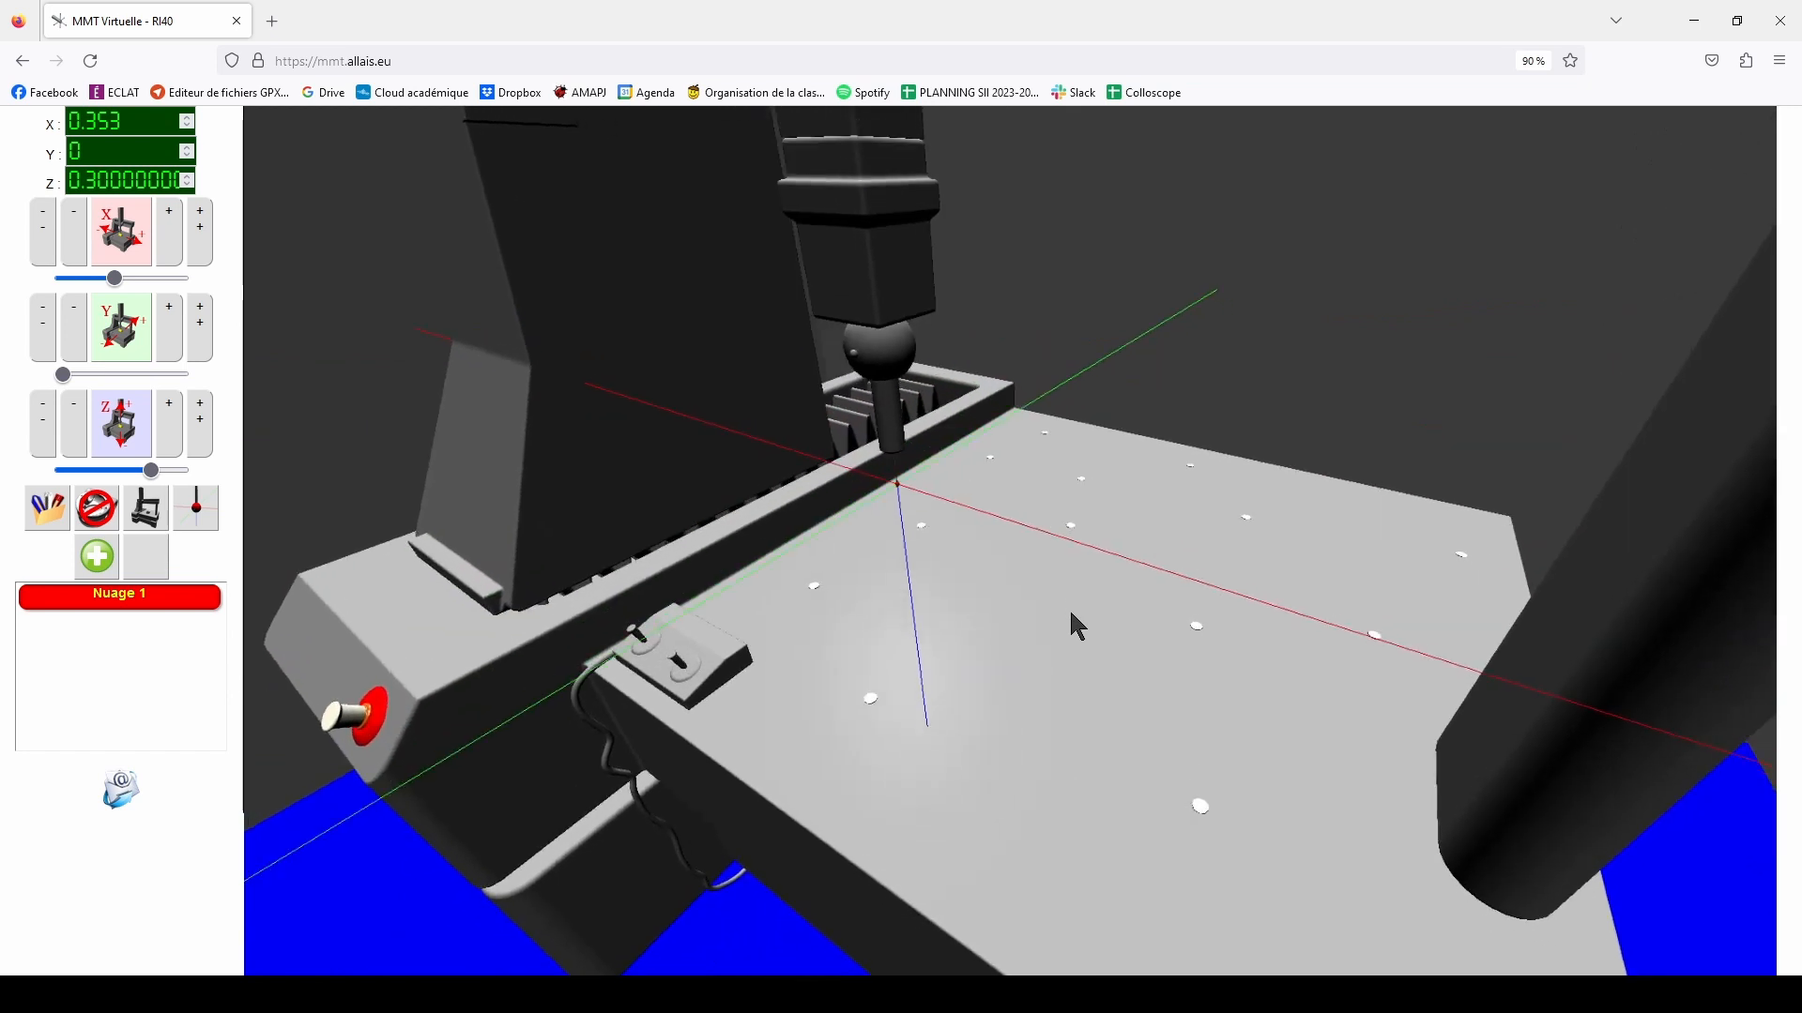
pyautogui.click(98, 512)
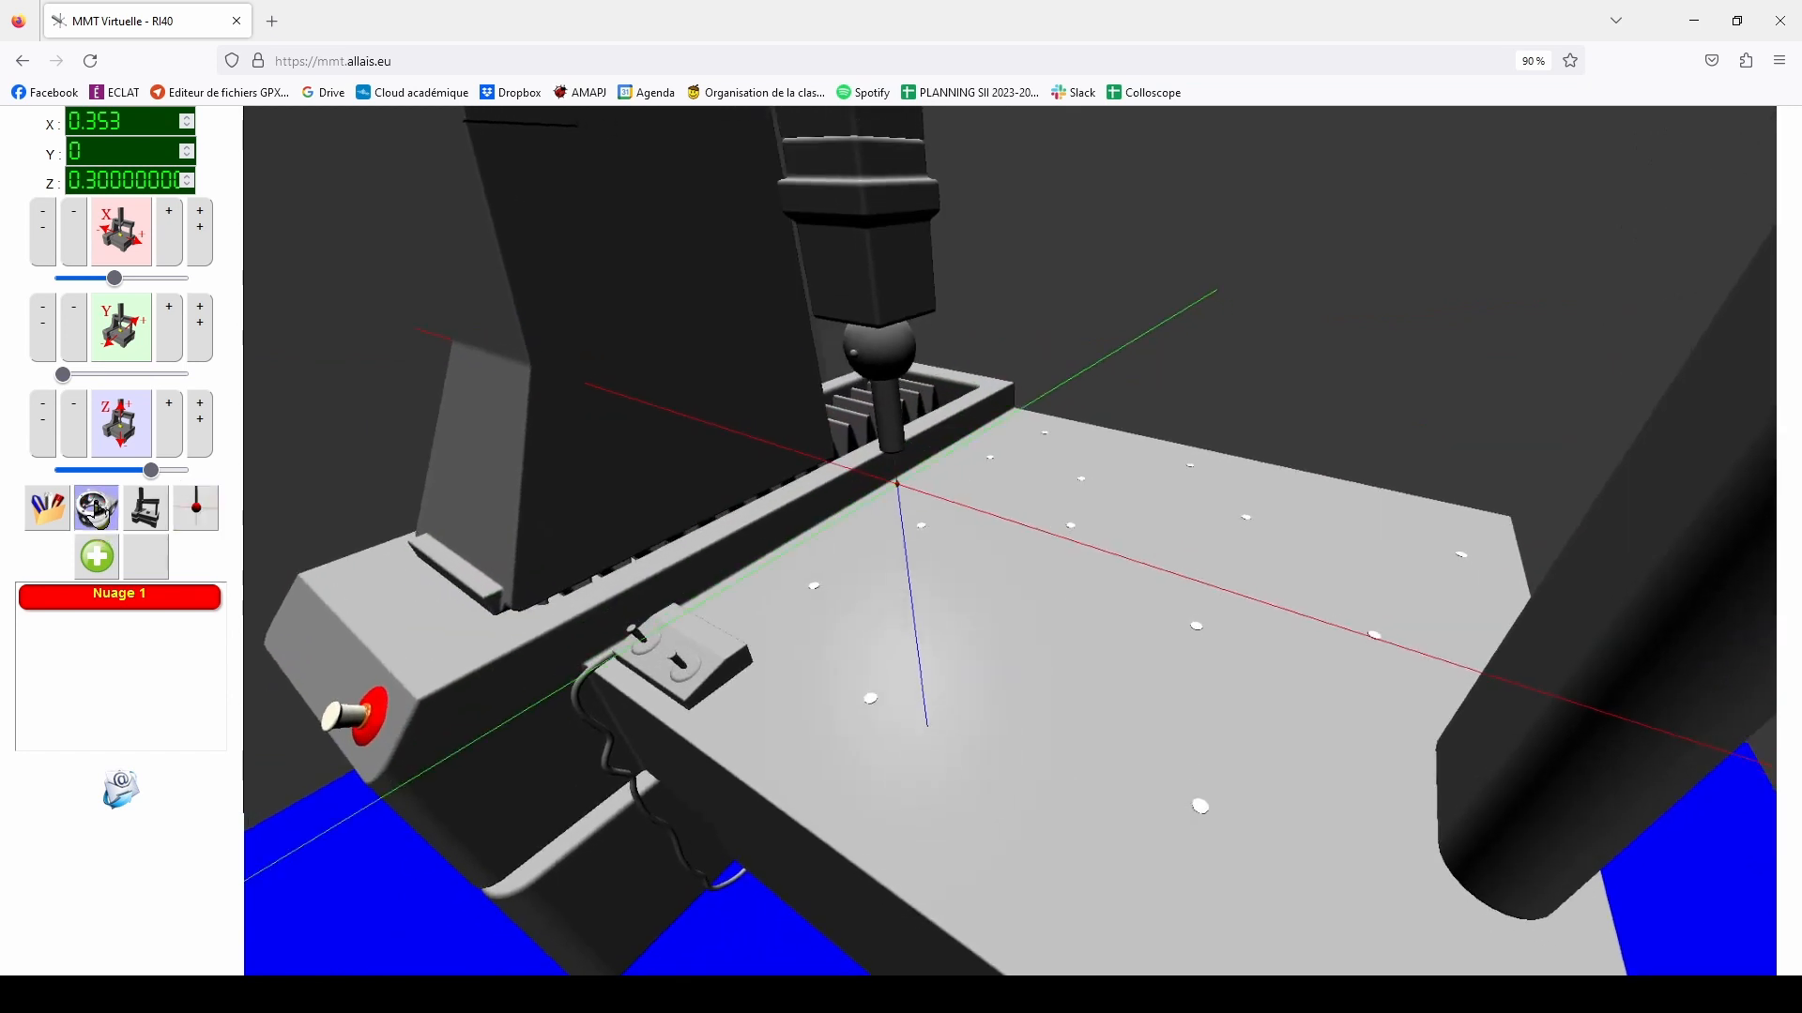
pyautogui.scroll(3, 1037, 656)
pyautogui.moveTo(1038, 656)
pyautogui.mouseDown()
pyautogui.moveTo(1079, 637)
pyautogui.moveTo(1051, 634)
pyautogui.moveTo(1042, 660)
pyautogui.mouseUp()
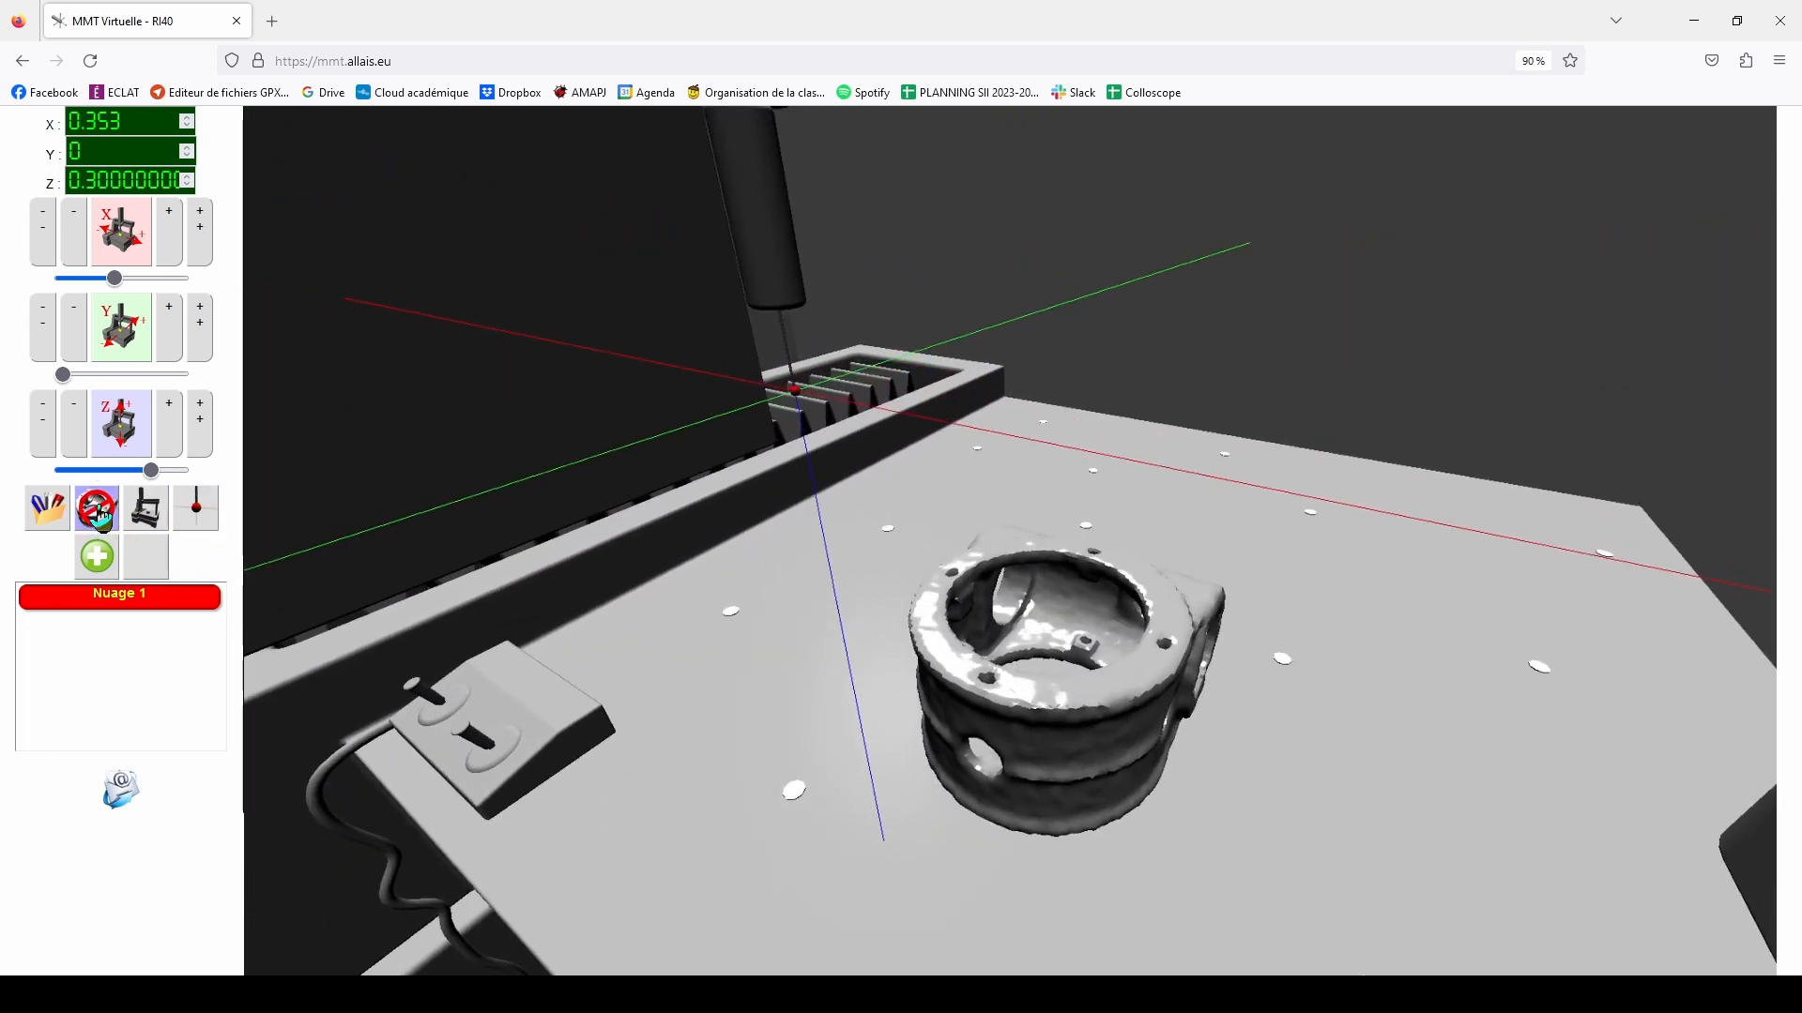
# Hide the measuring machine's structure to view the part from several sides, and show the machine again
pyautogui.click(150, 514)
pyautogui.moveTo(525, 553)
pyautogui.mouseDown()
pyautogui.moveTo(543, 550)
pyautogui.moveTo(450, 541)
pyautogui.moveTo(515, 598)
pyautogui.moveTo(543, 554)
pyautogui.mouseUp()
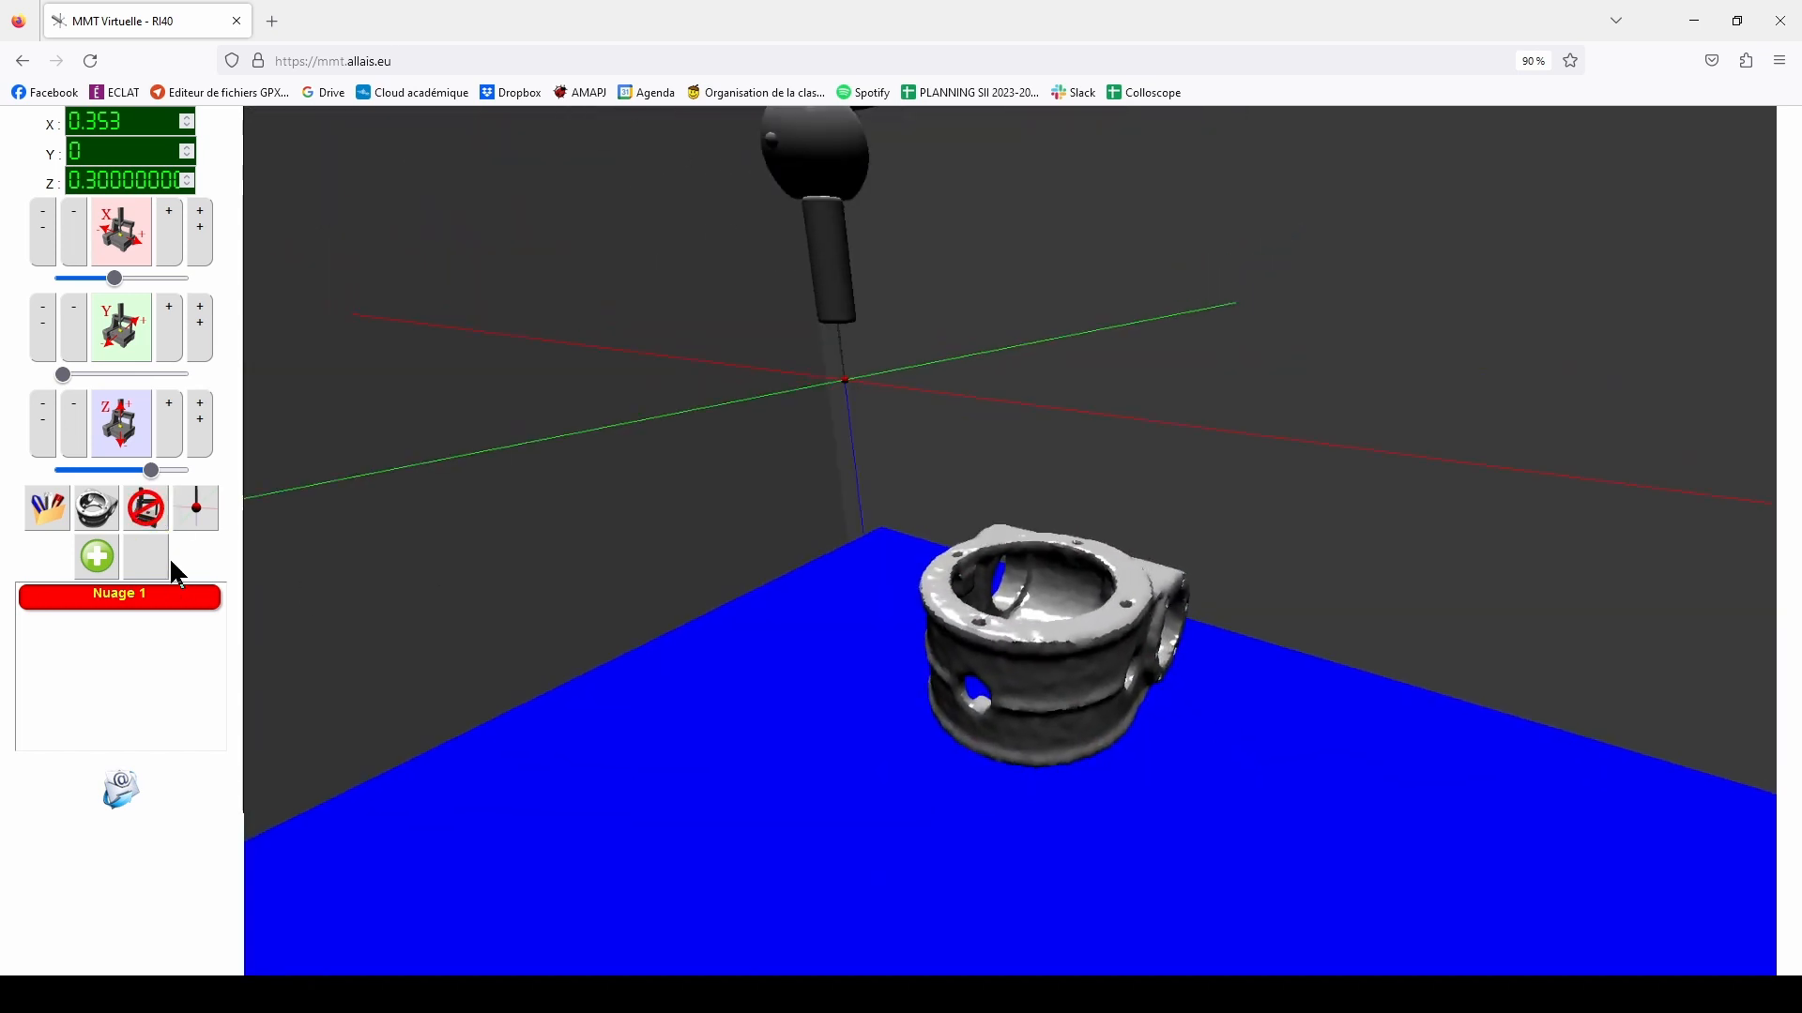
pyautogui.click(148, 523)
pyautogui.moveTo(926, 623); pyautogui.dragTo(563, 568)
pyautogui.click(147, 509)
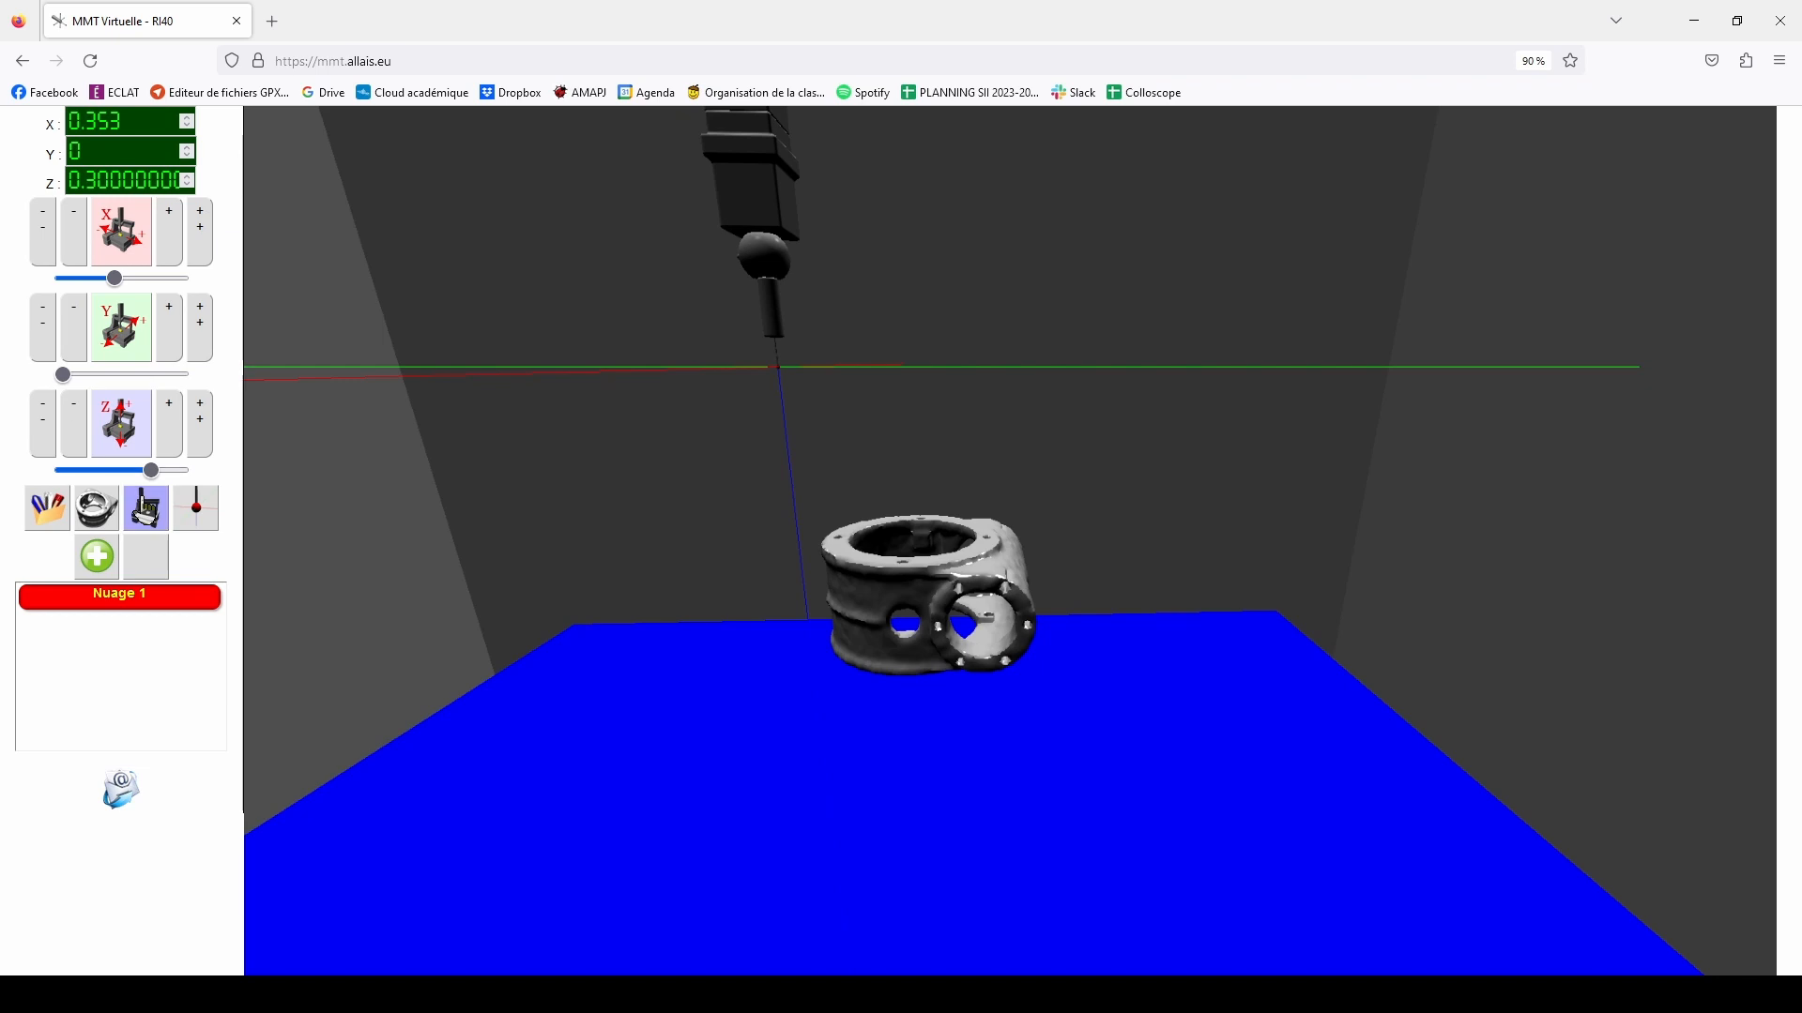
pyautogui.click(148, 509)
pyautogui.moveTo(651, 576); pyautogui.dragTo(547, 581)
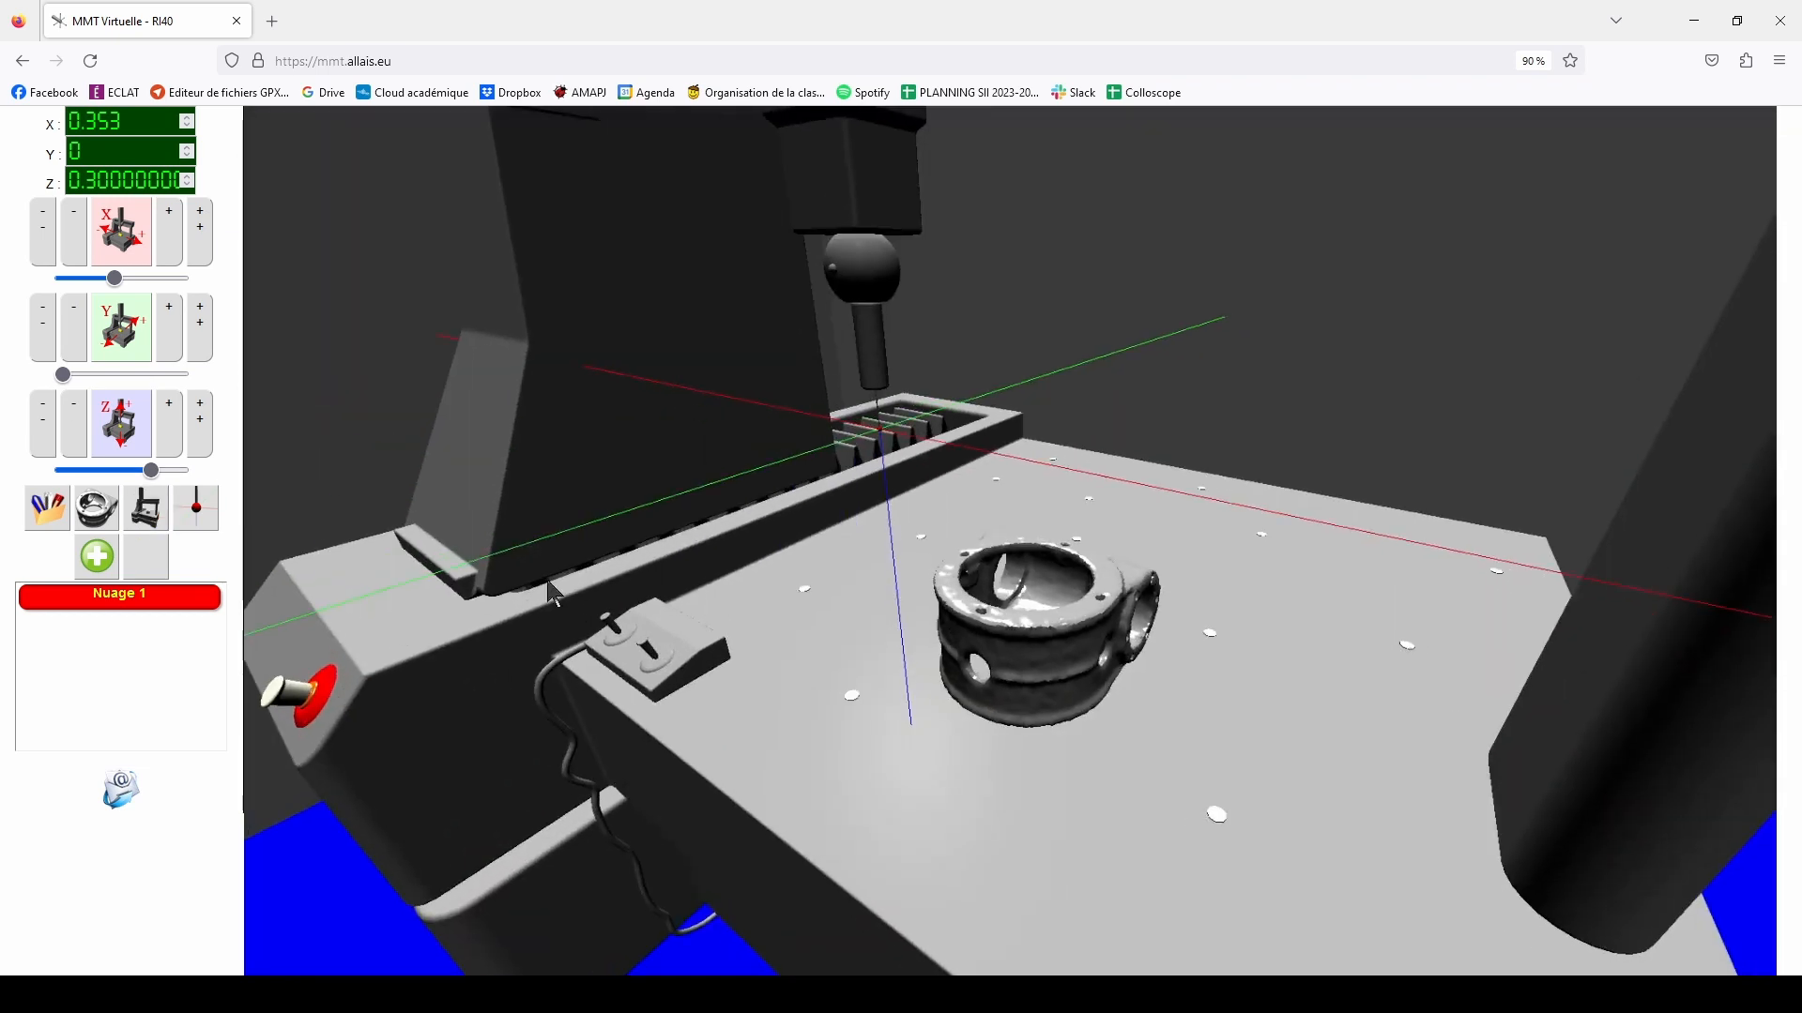
# Toggle the probe's axis lines off and on, sliding the probe to Y 0.117 while they are hidden
pyautogui.click(205, 527)
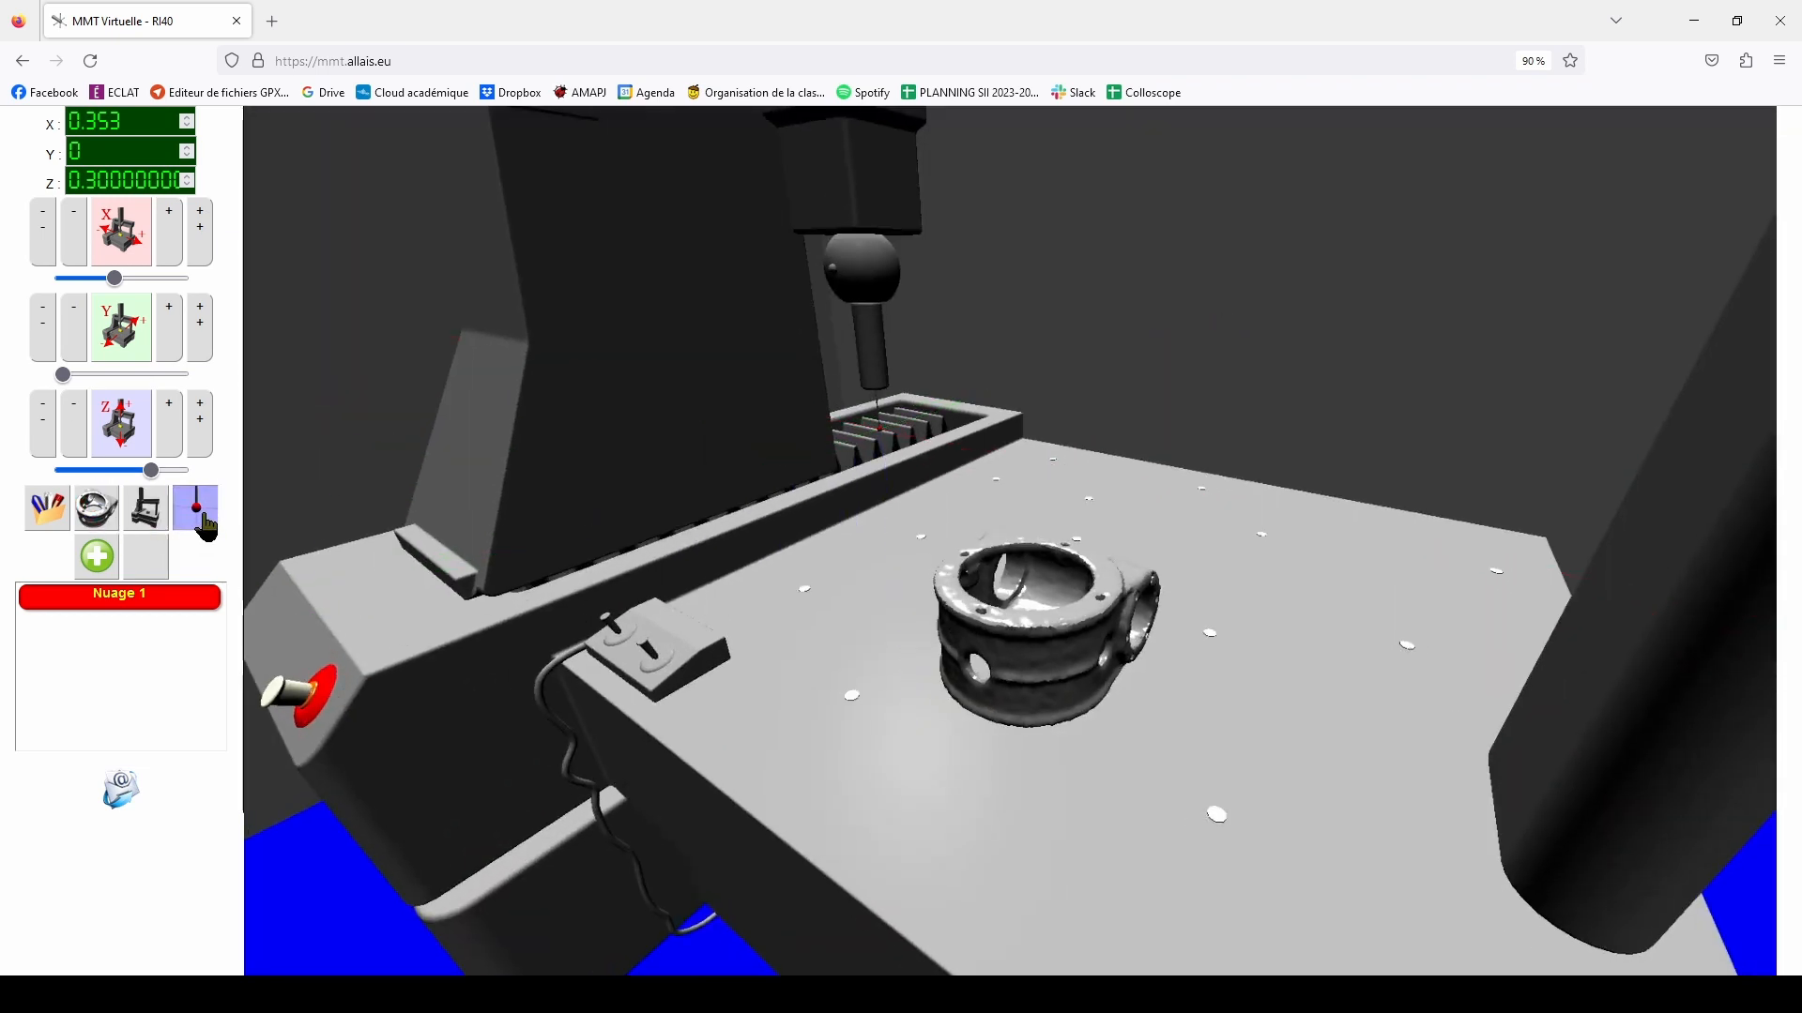
pyautogui.click(205, 528)
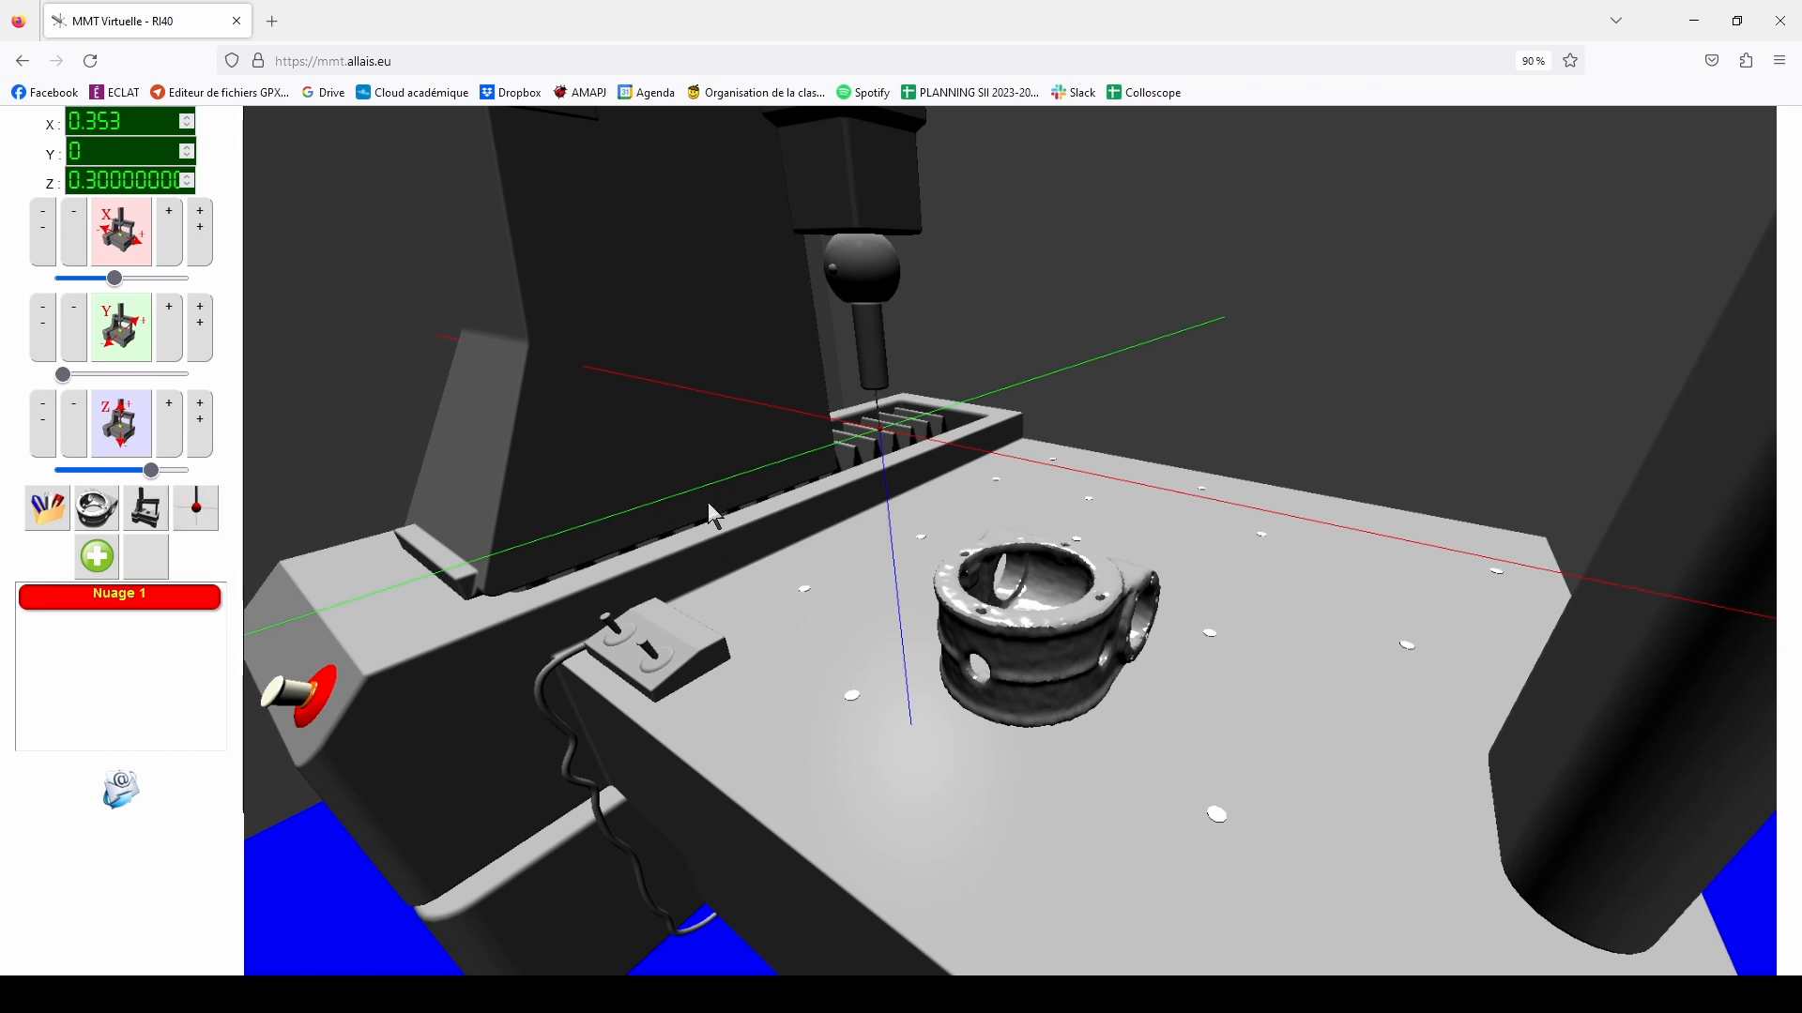
pyautogui.moveTo(850, 480); pyautogui.dragTo(547, 418)
pyautogui.click(196, 508)
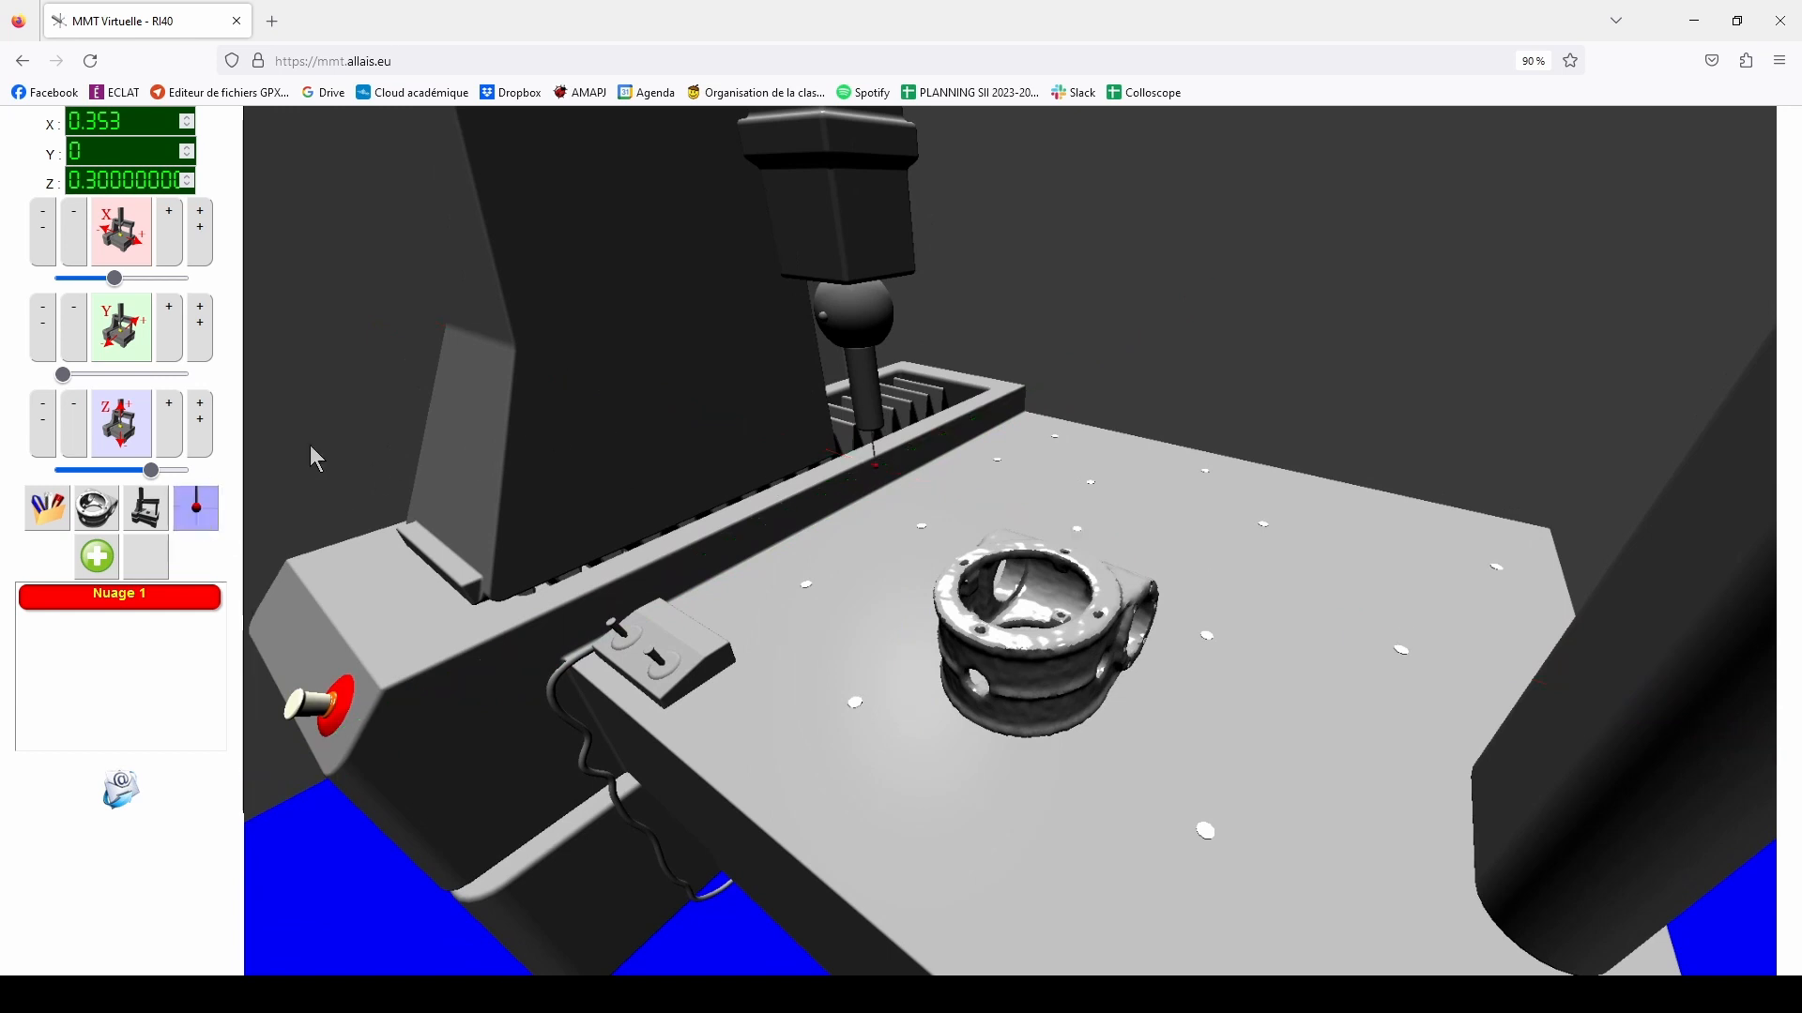
pyautogui.moveTo(63, 375); pyautogui.dragTo(83, 385)
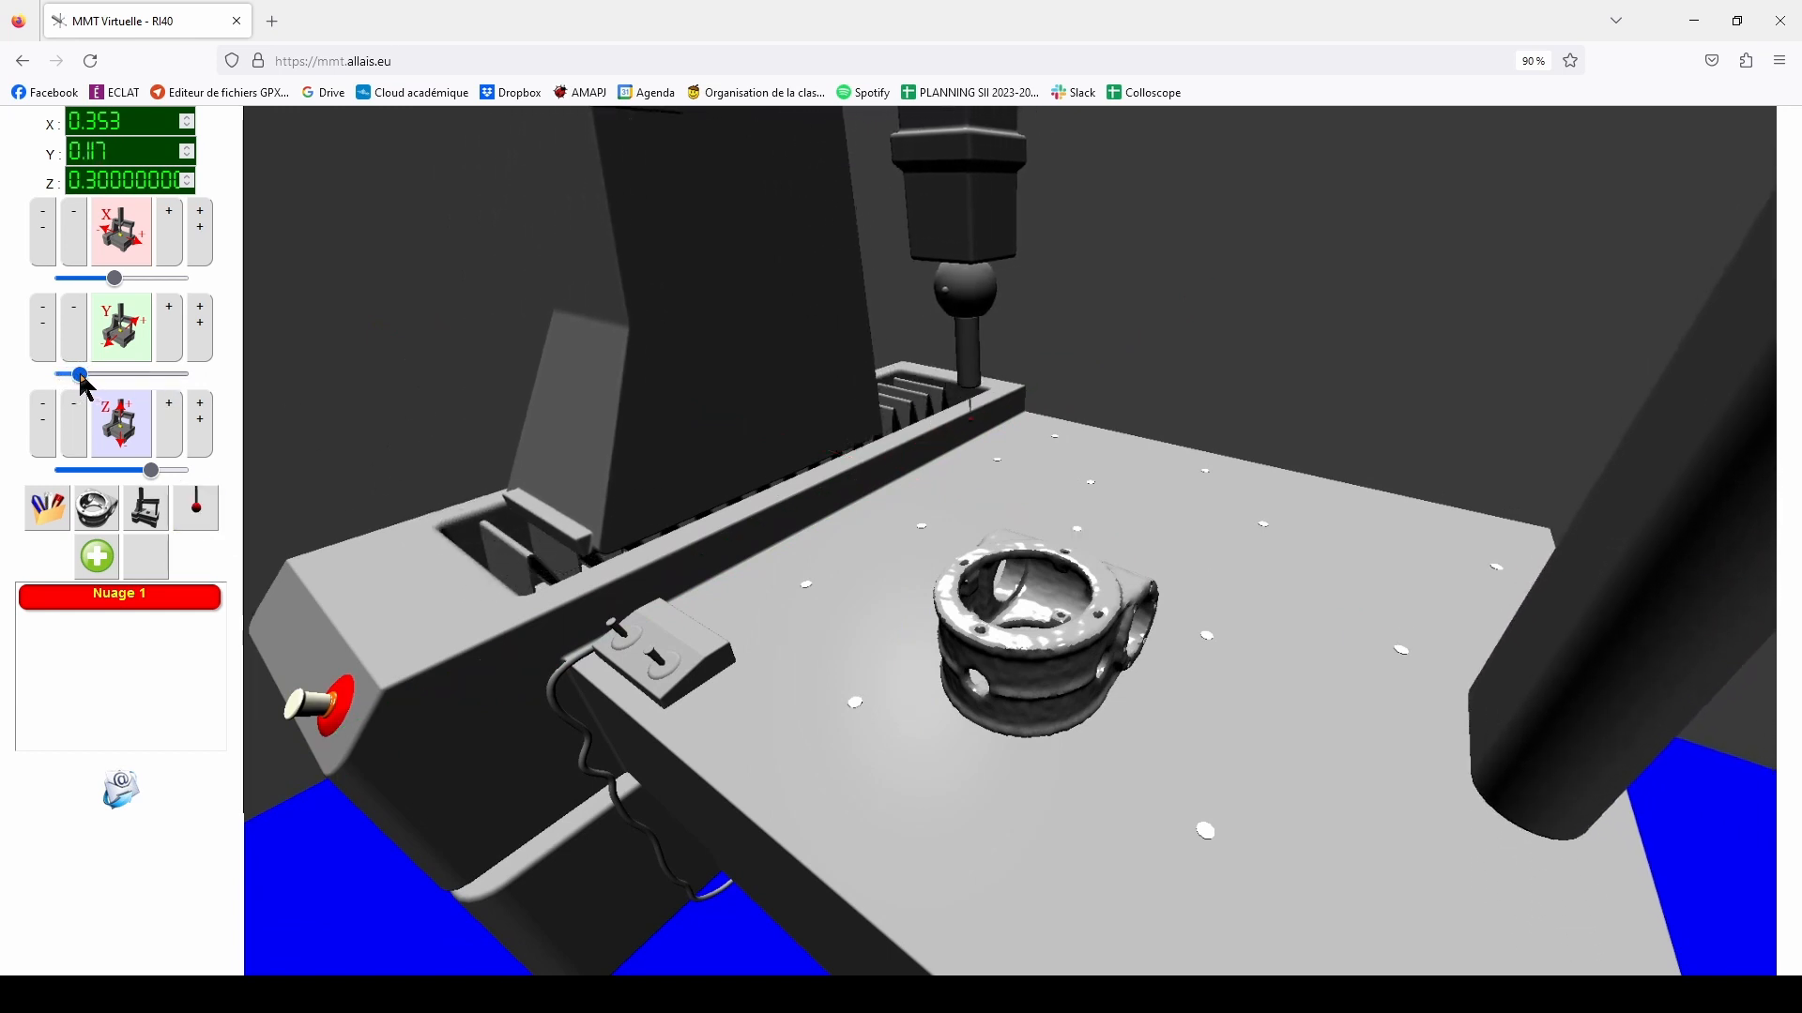
pyautogui.click(194, 513)
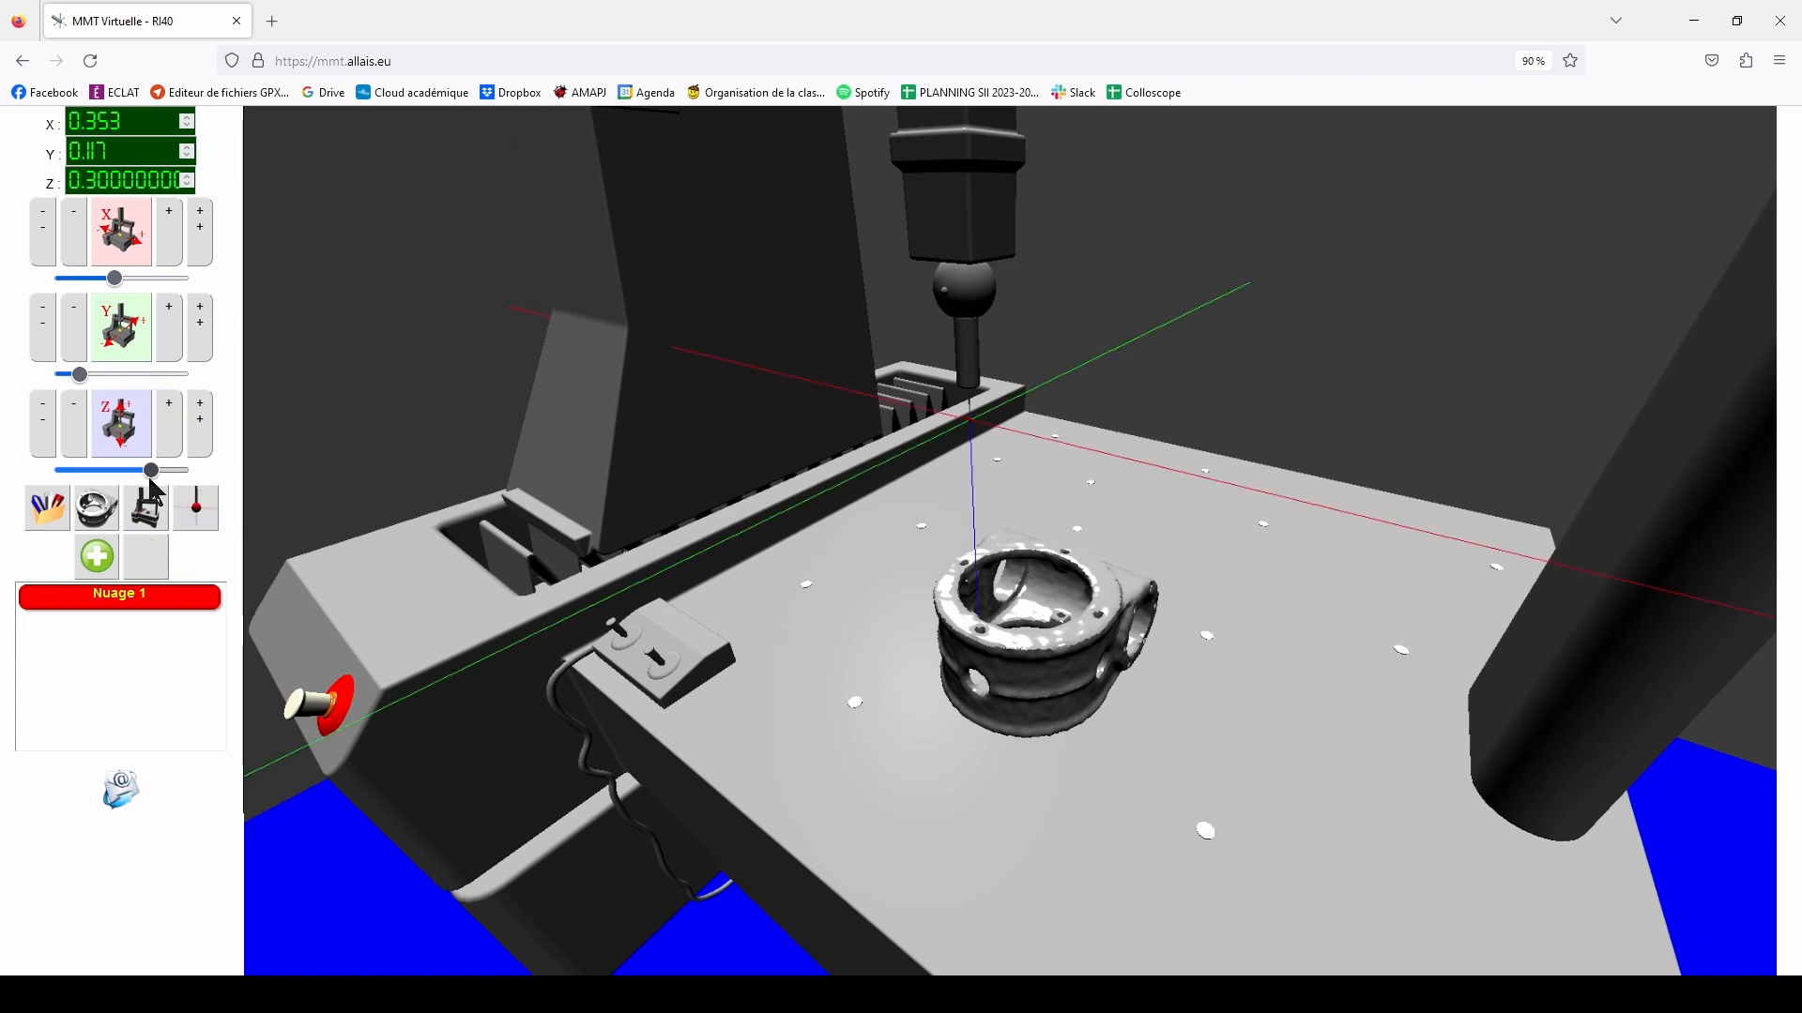
# Slide the probe to Y 0.212 and lower it to Z 0.259 above the part
pyautogui.moveTo(82, 383); pyautogui.dragTo(93, 379)
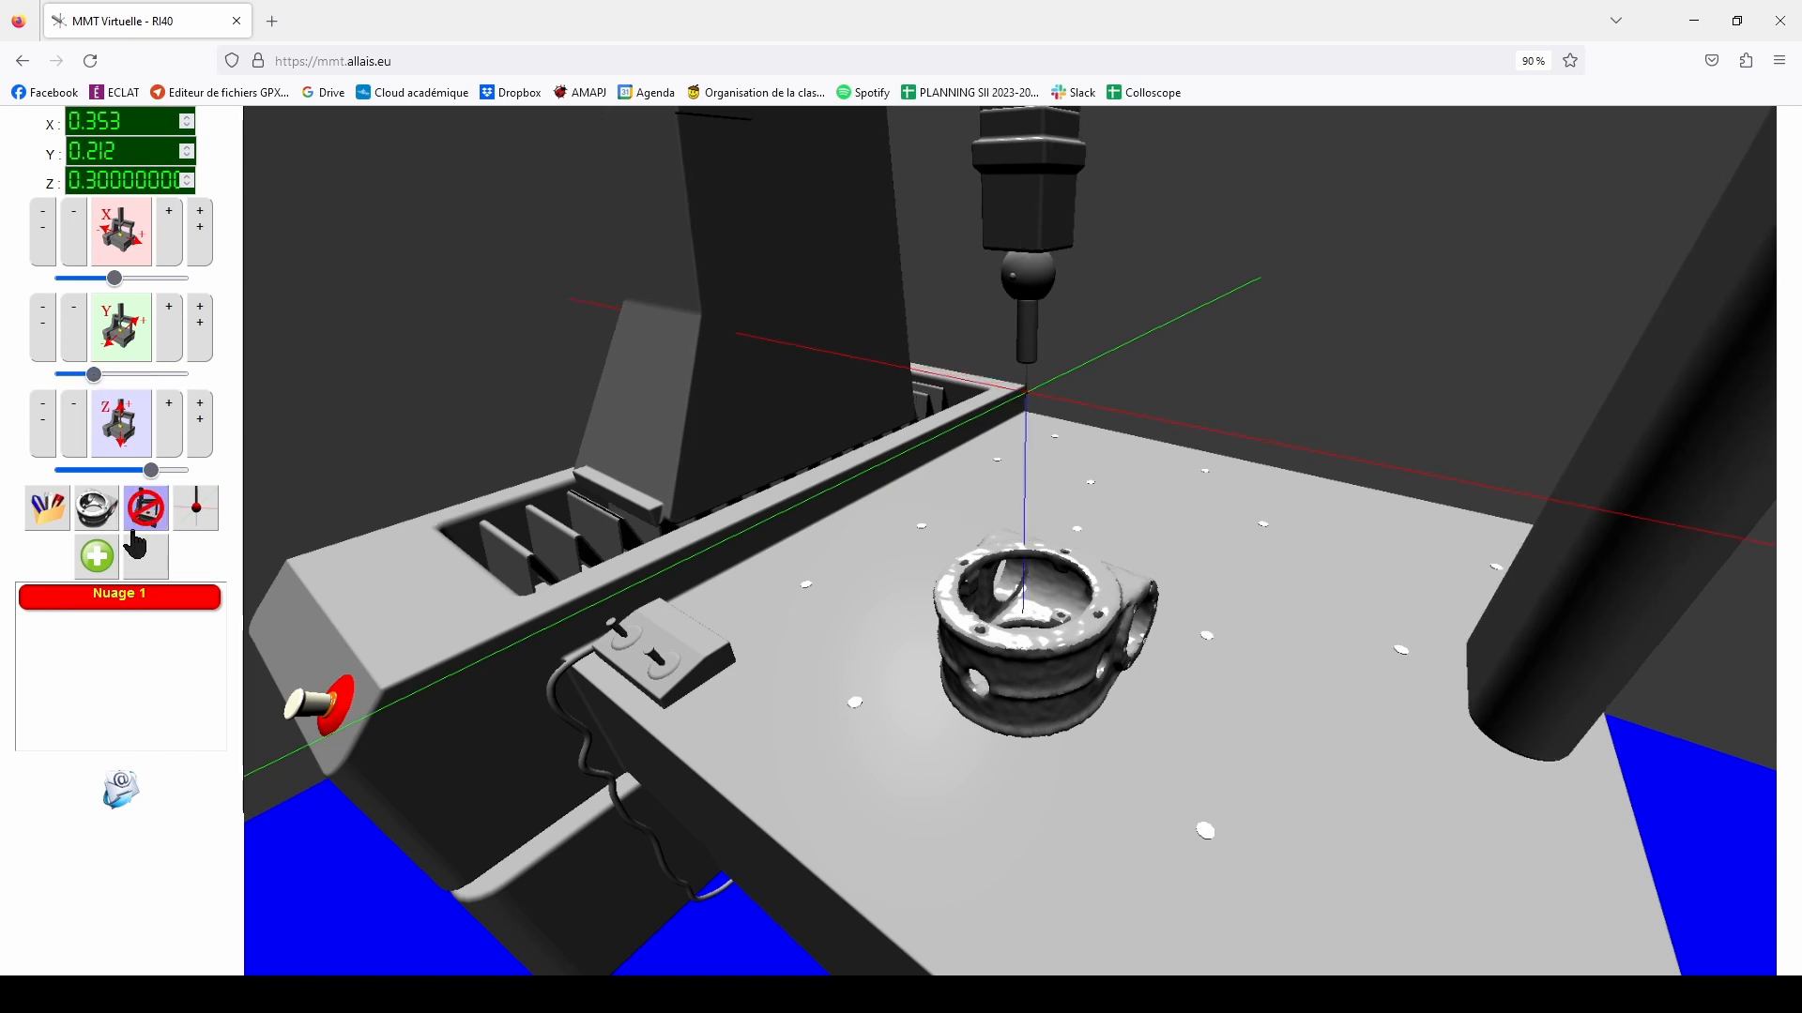
pyautogui.moveTo(151, 471); pyautogui.dragTo(138, 471)
pyautogui.moveTo(864, 567); pyautogui.dragTo(946, 568)
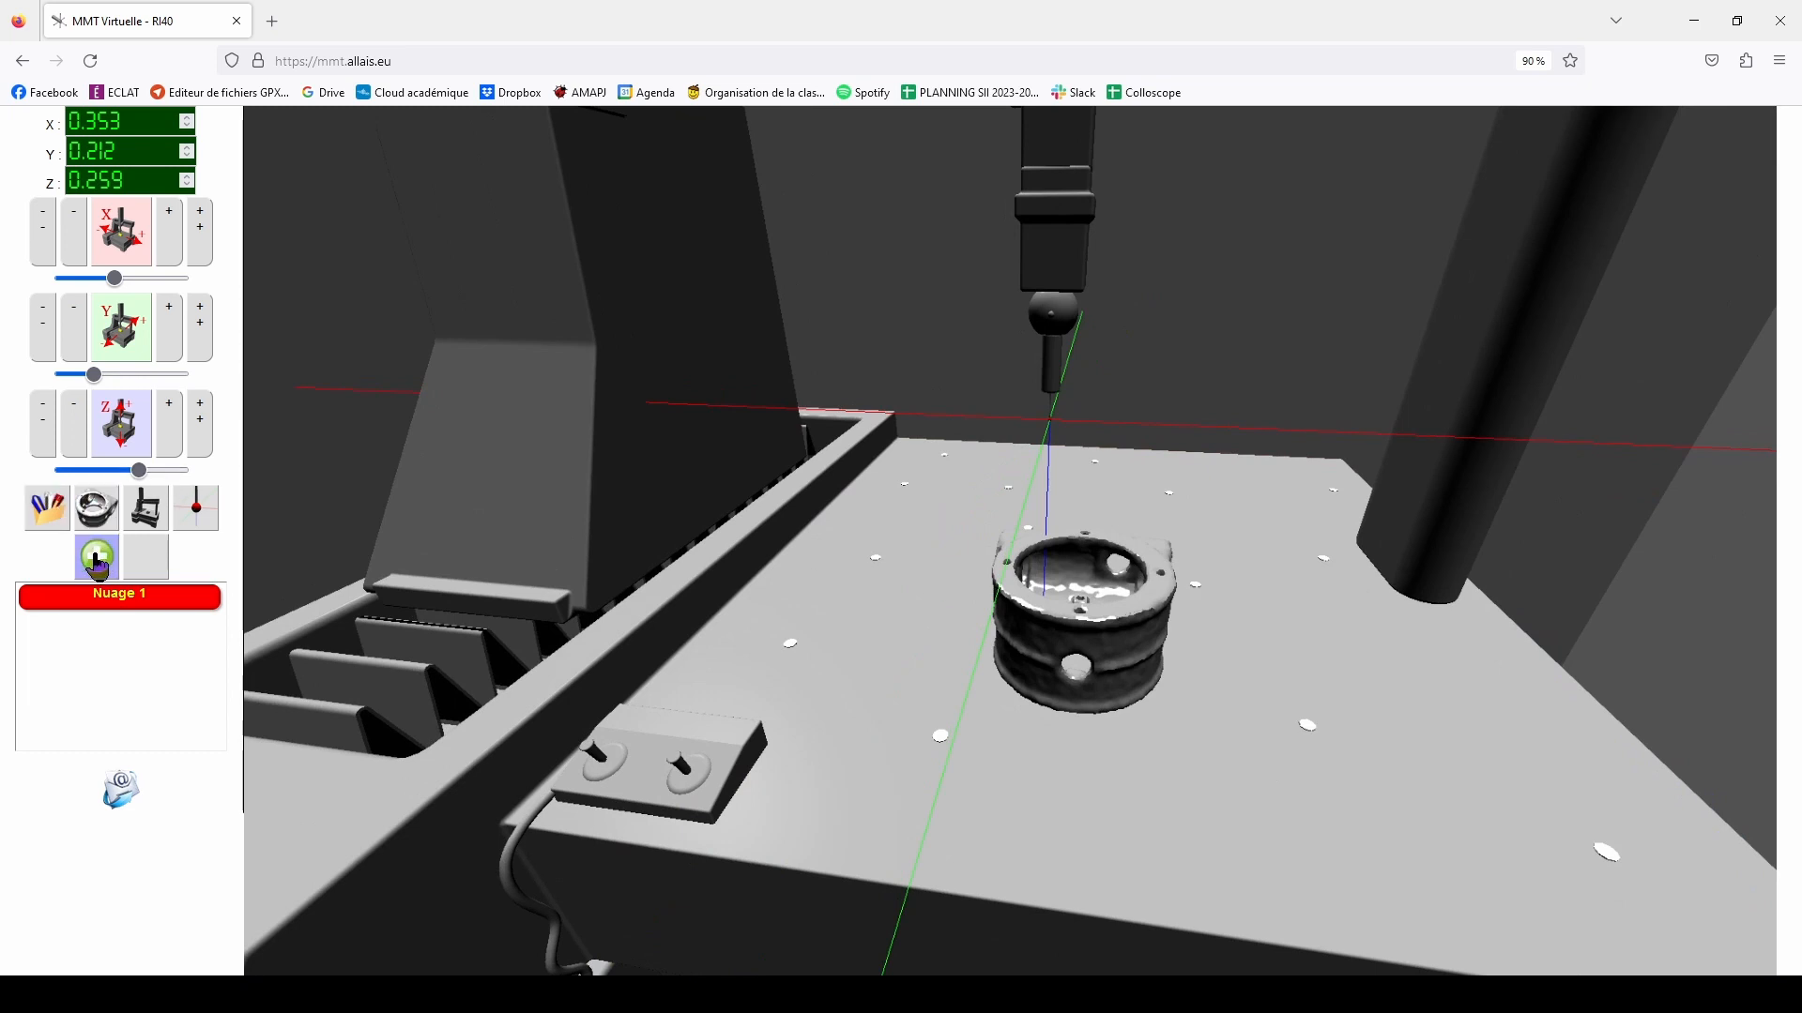
# Review the point cloud, plane, cylinder and line options for adding an element, and close the dialog without adding one
pyautogui.click(96, 561)
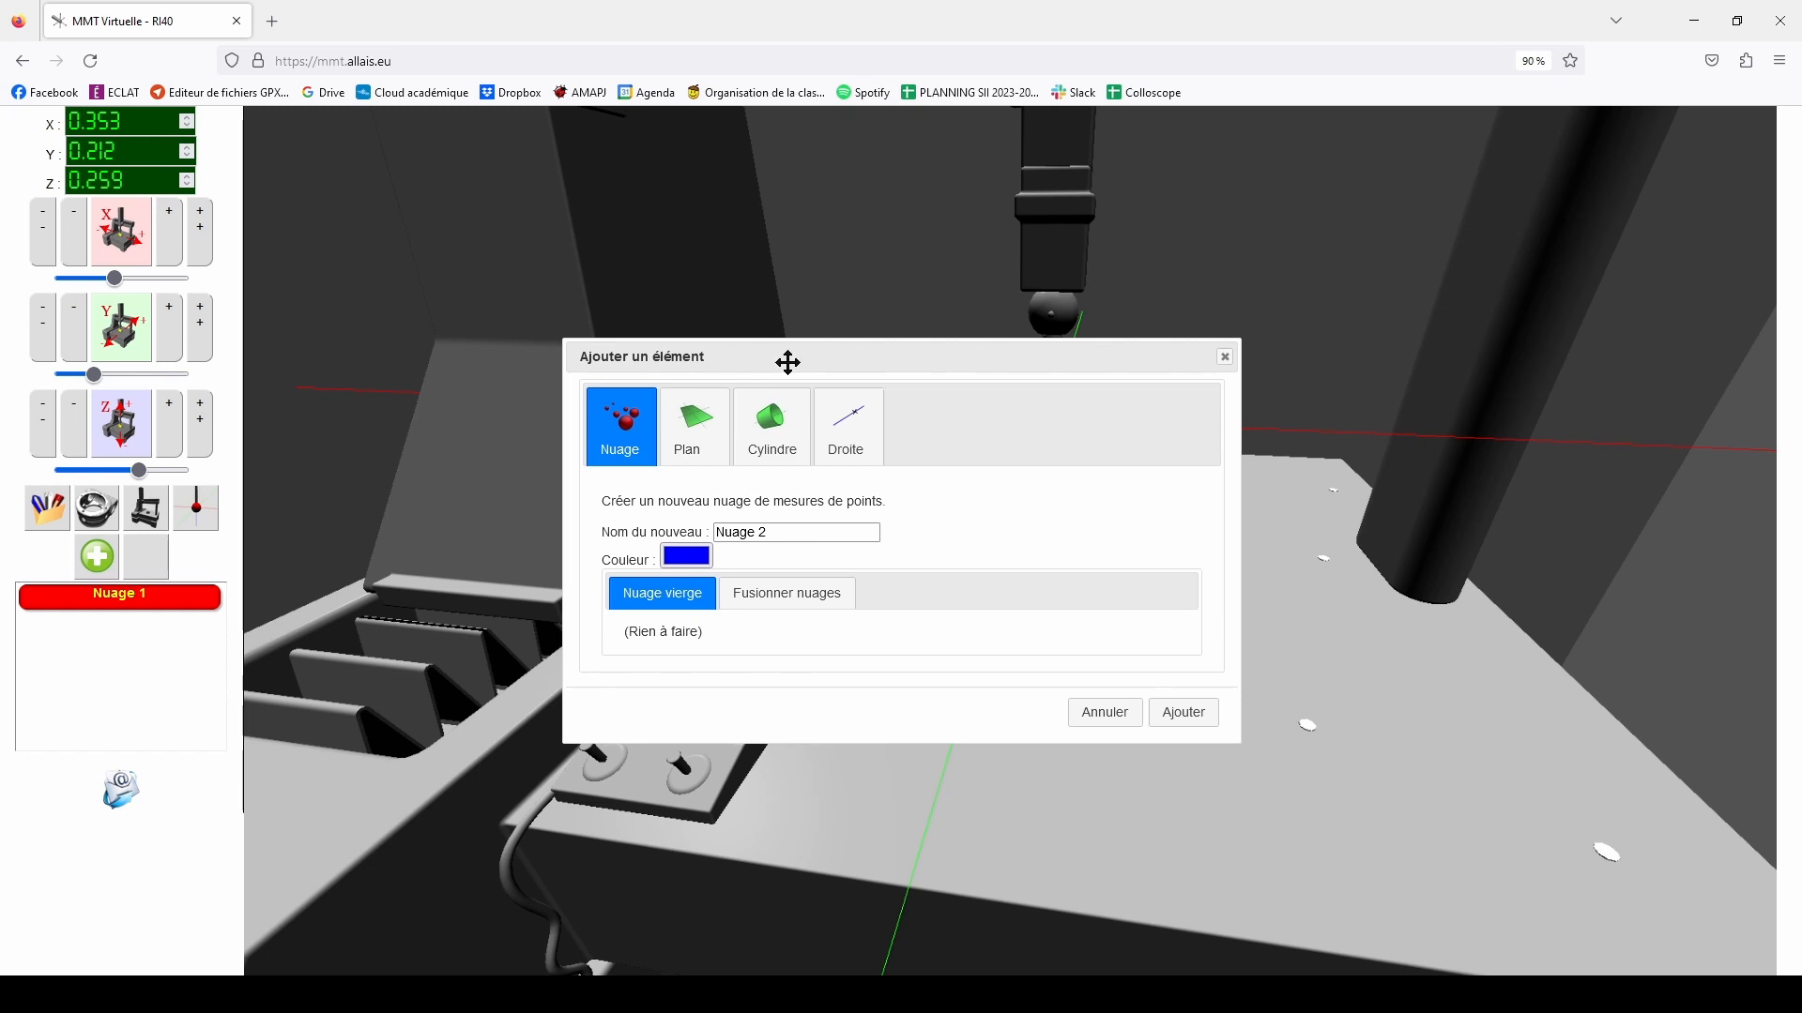
pyautogui.moveTo(784, 362); pyautogui.dragTo(897, 345)
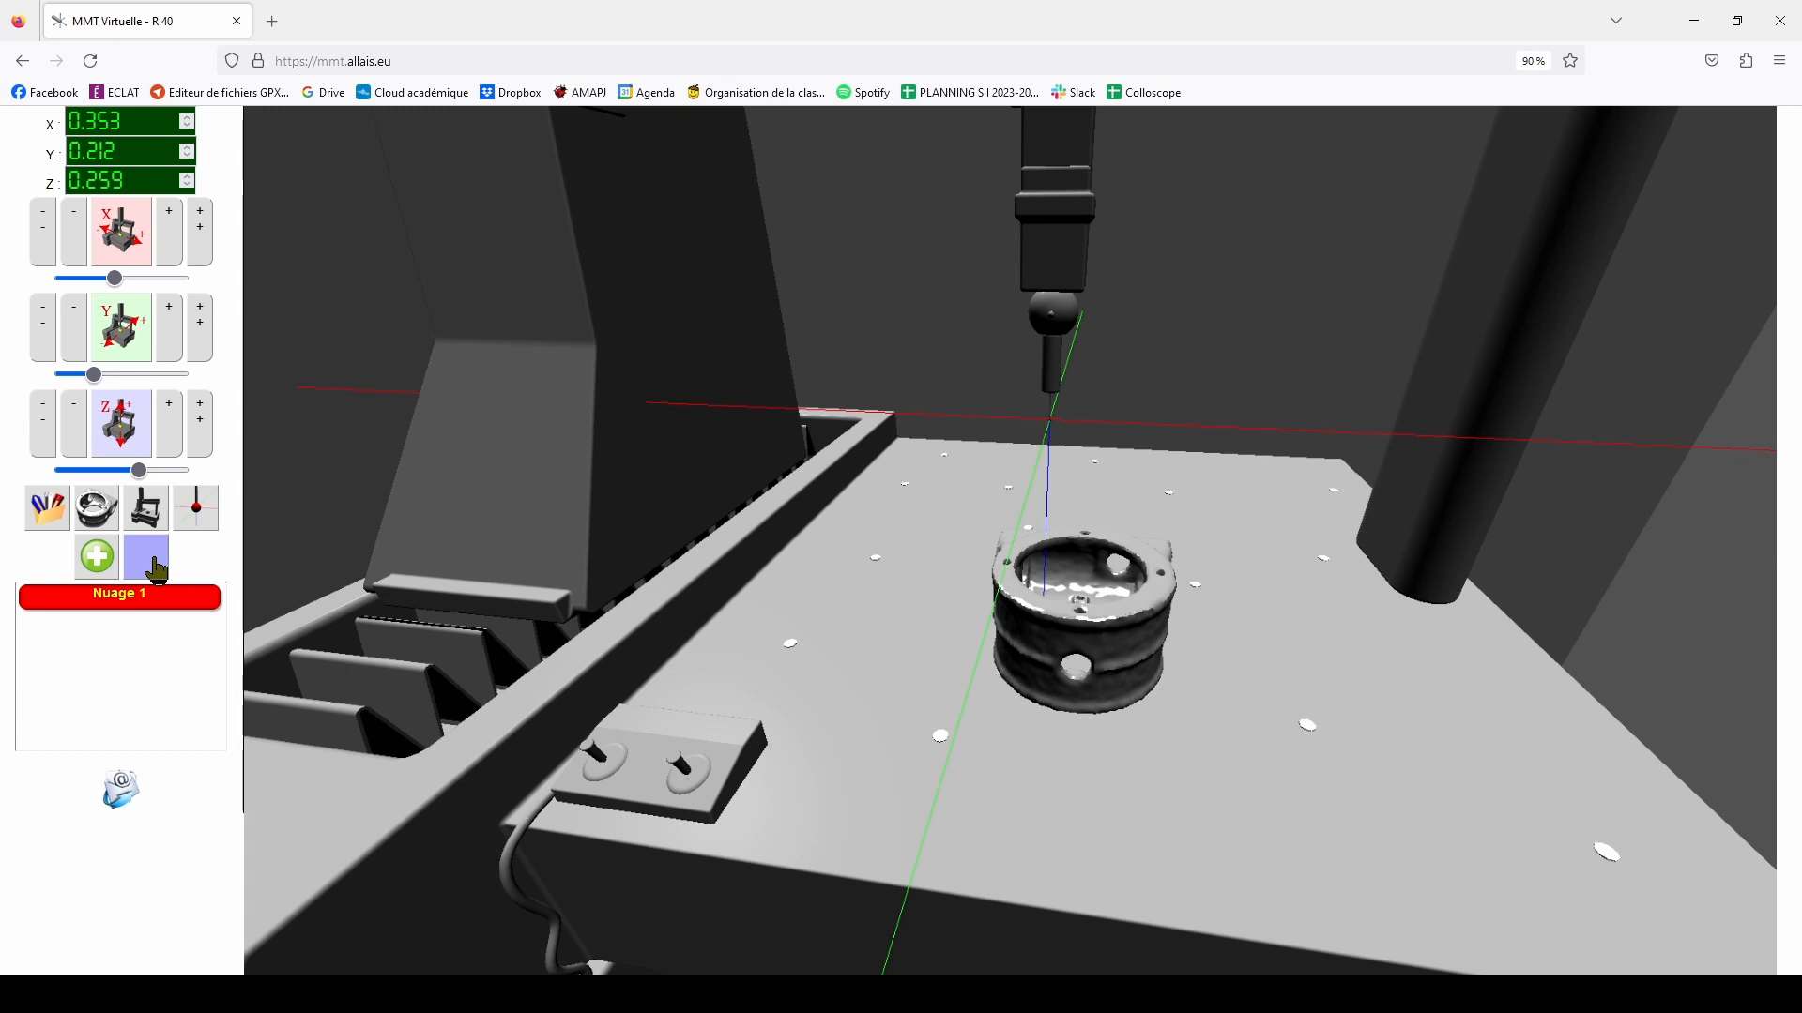
pyautogui.moveTo(831, 631); pyautogui.dragTo(777, 633)
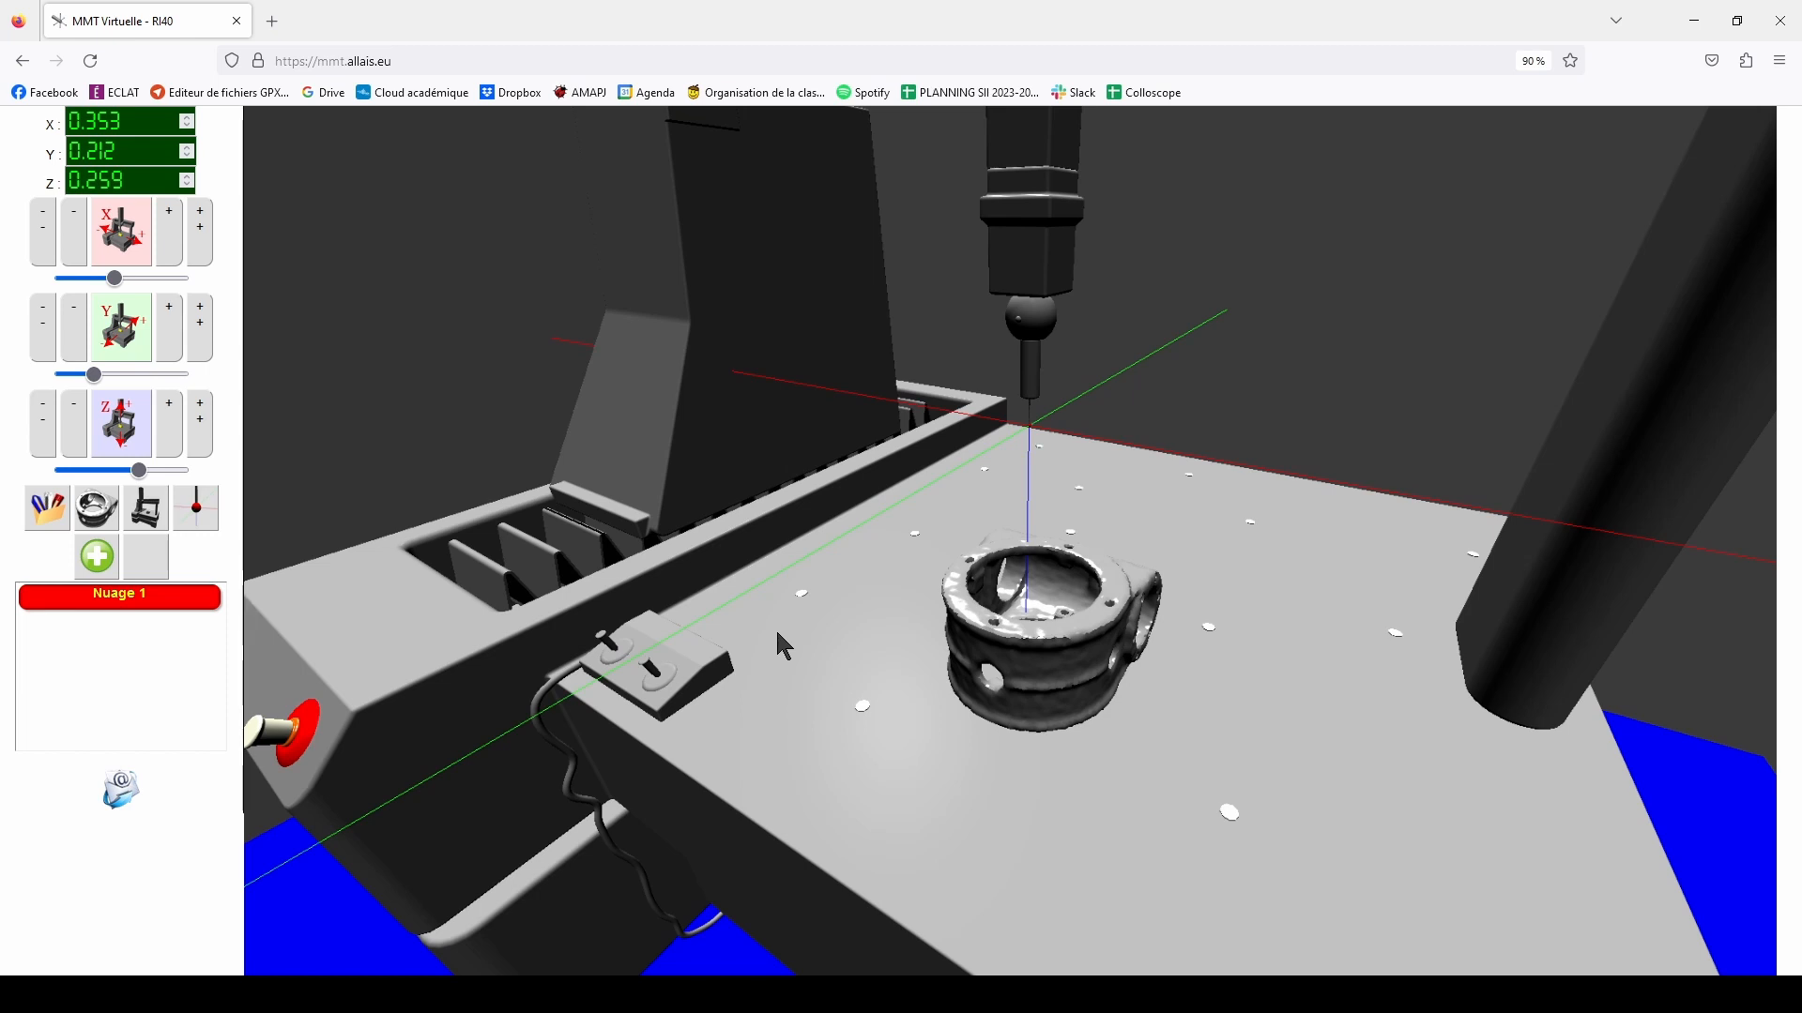
# Reopen the part library to look at the RI40 mesures entry, and close it without loading a part
pyautogui.click(52, 512)
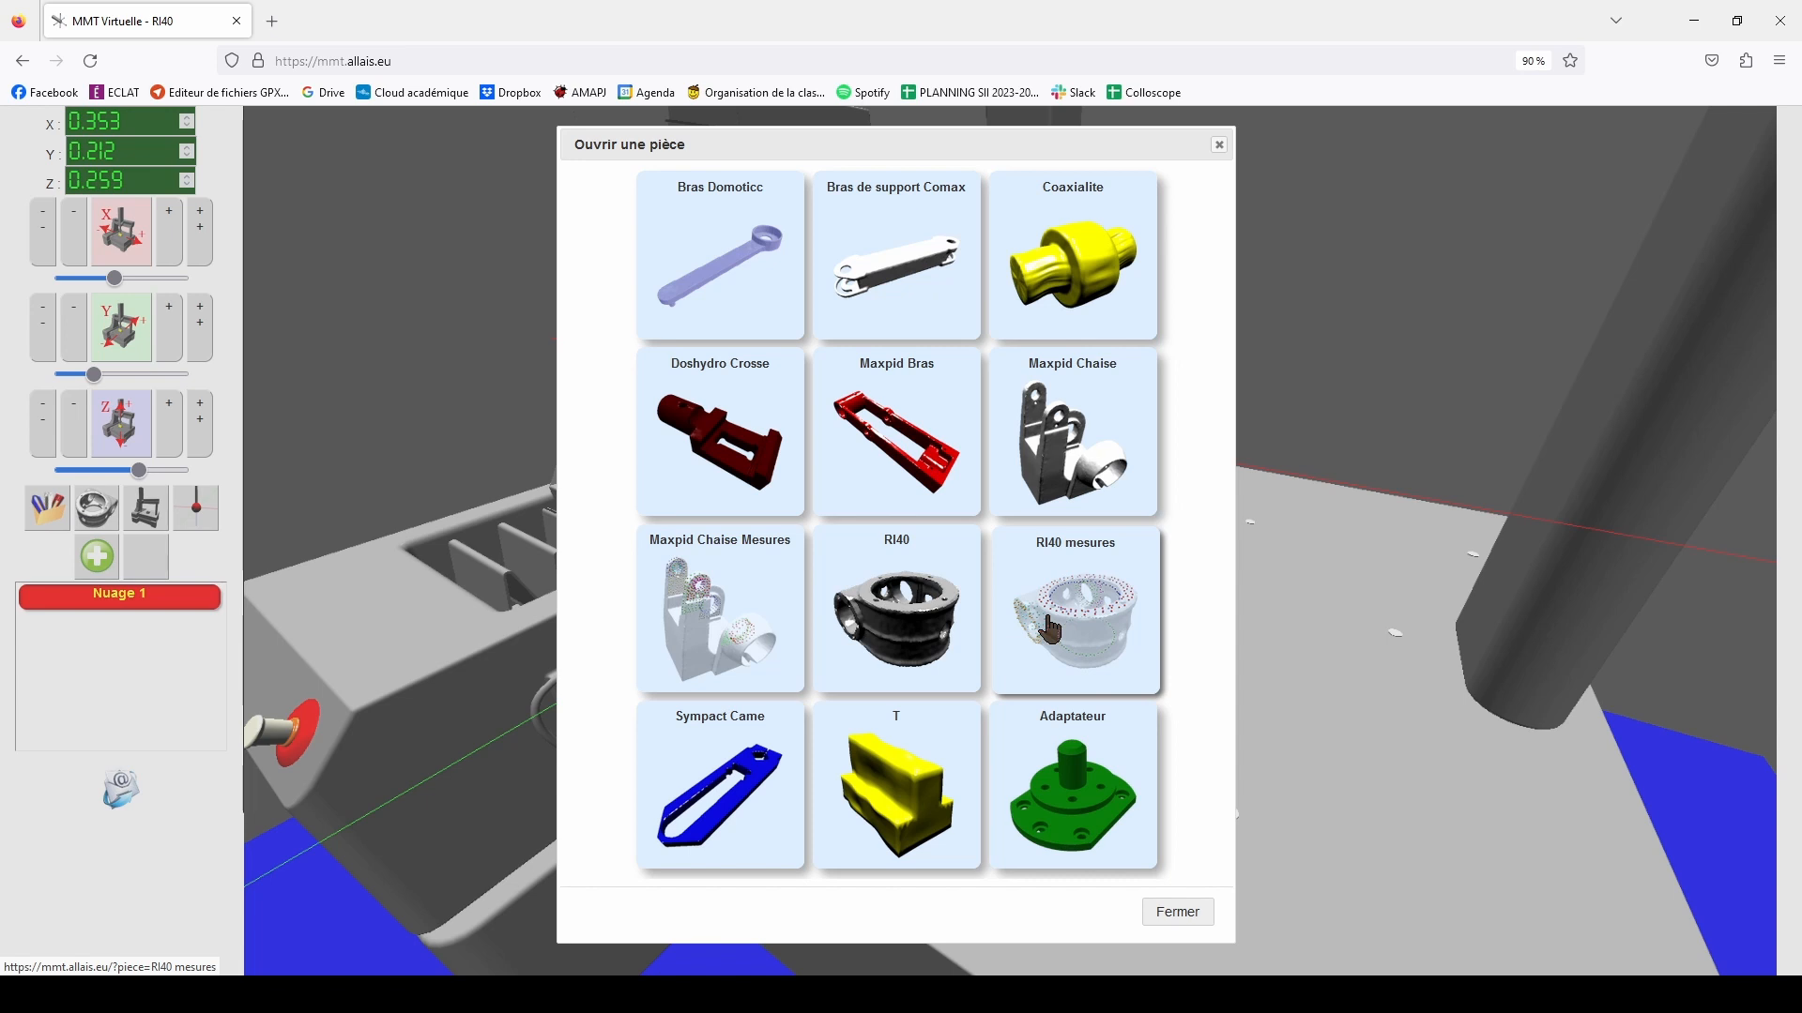
pyautogui.click(1217, 153)
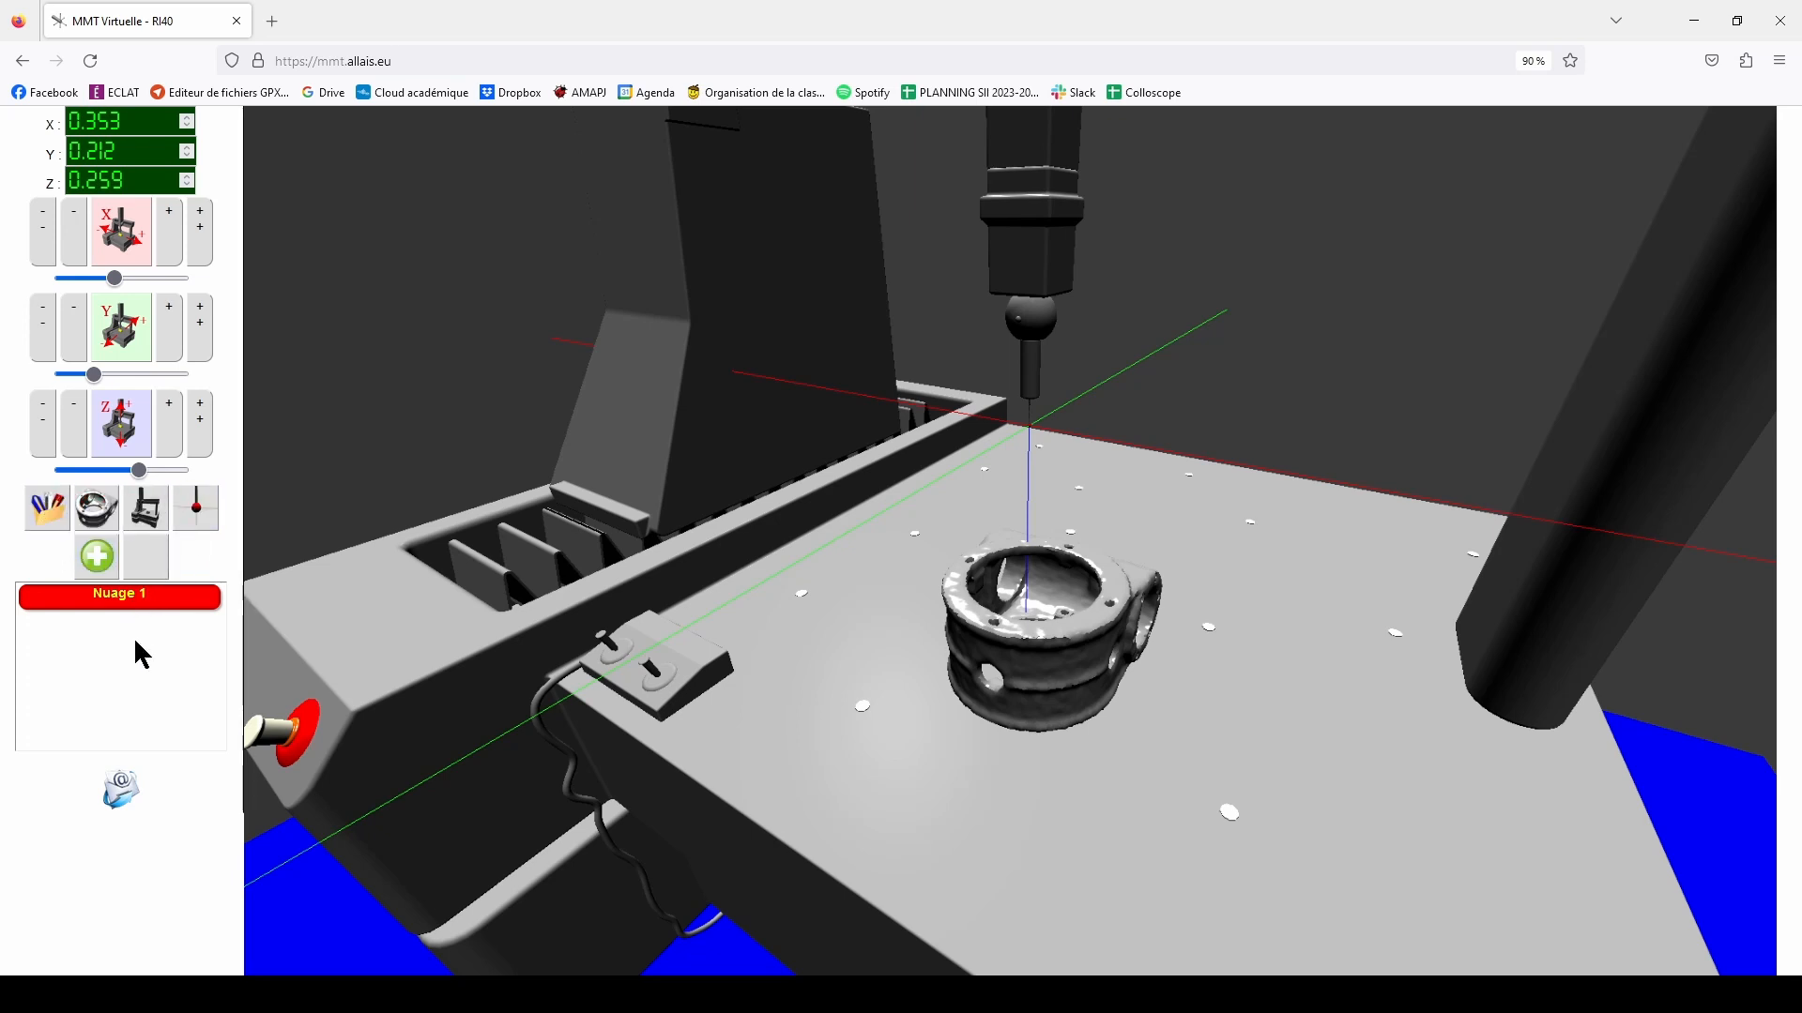
pyautogui.moveTo(574, 640); pyautogui.dragTo(621, 619)
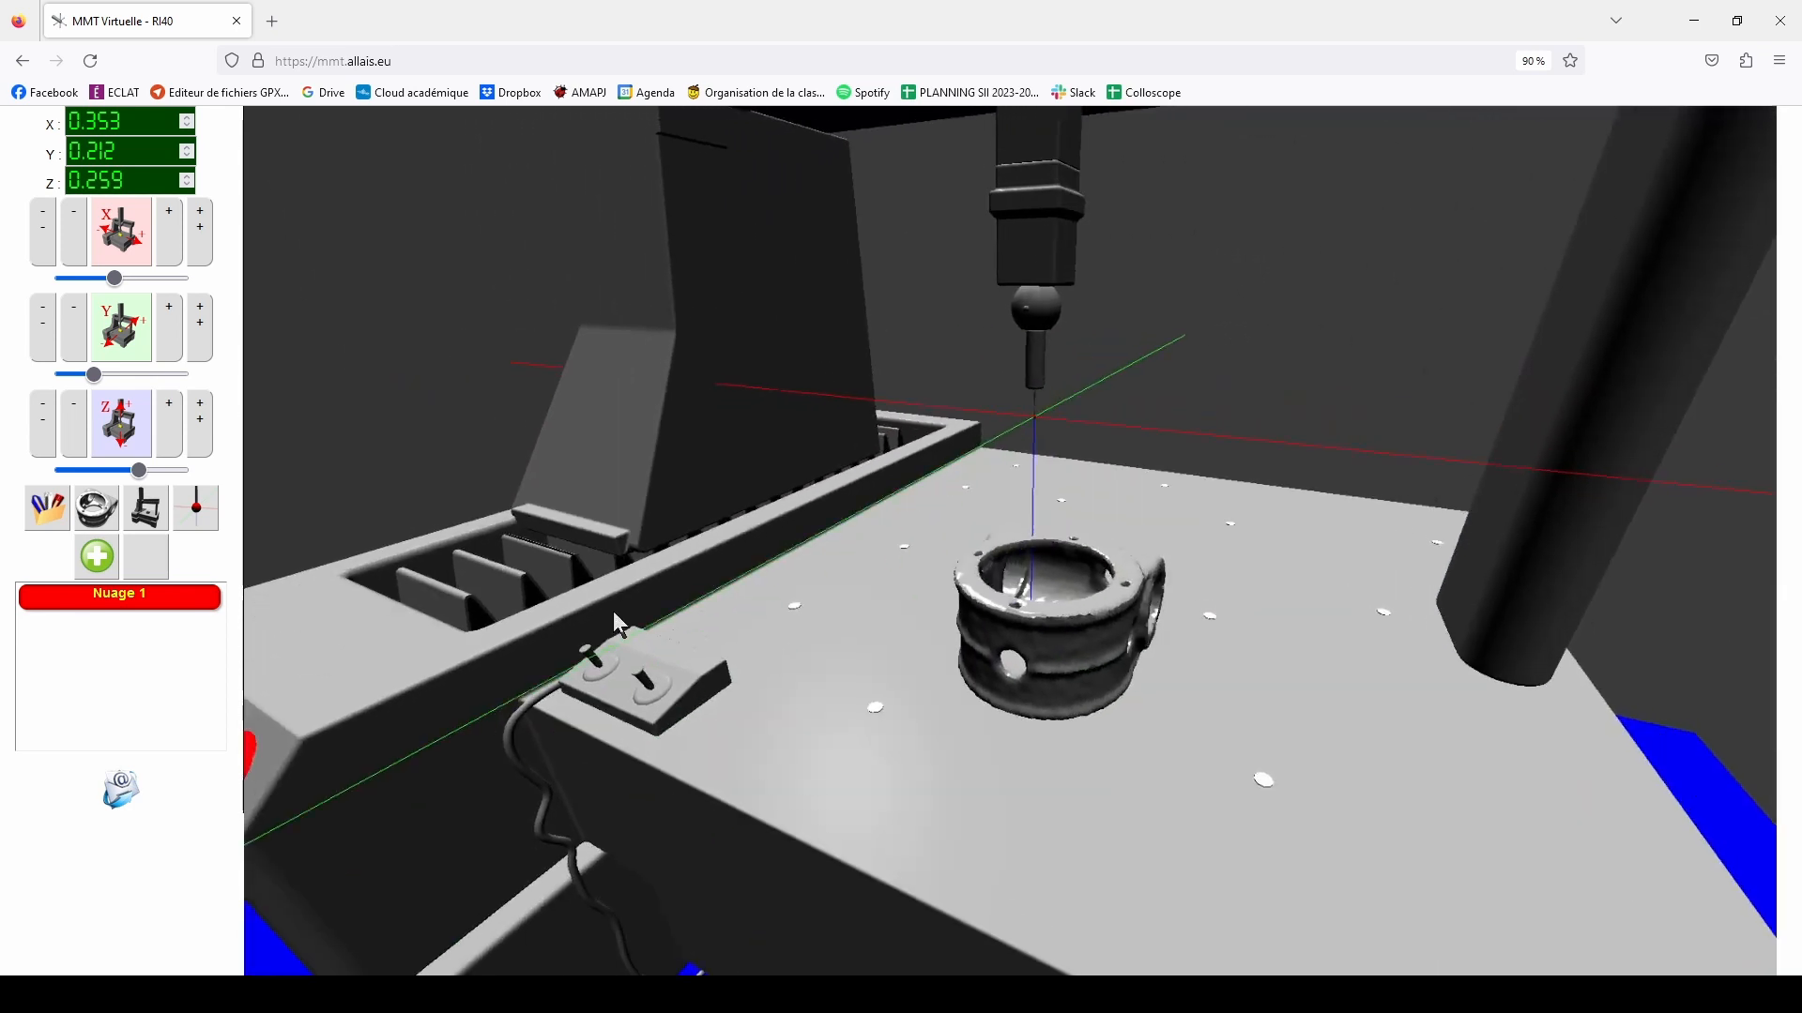
# Expand the Nuage 1 point cloud entry to view its display settings and coordinate list, and collapse it
pyautogui.click(116, 605)
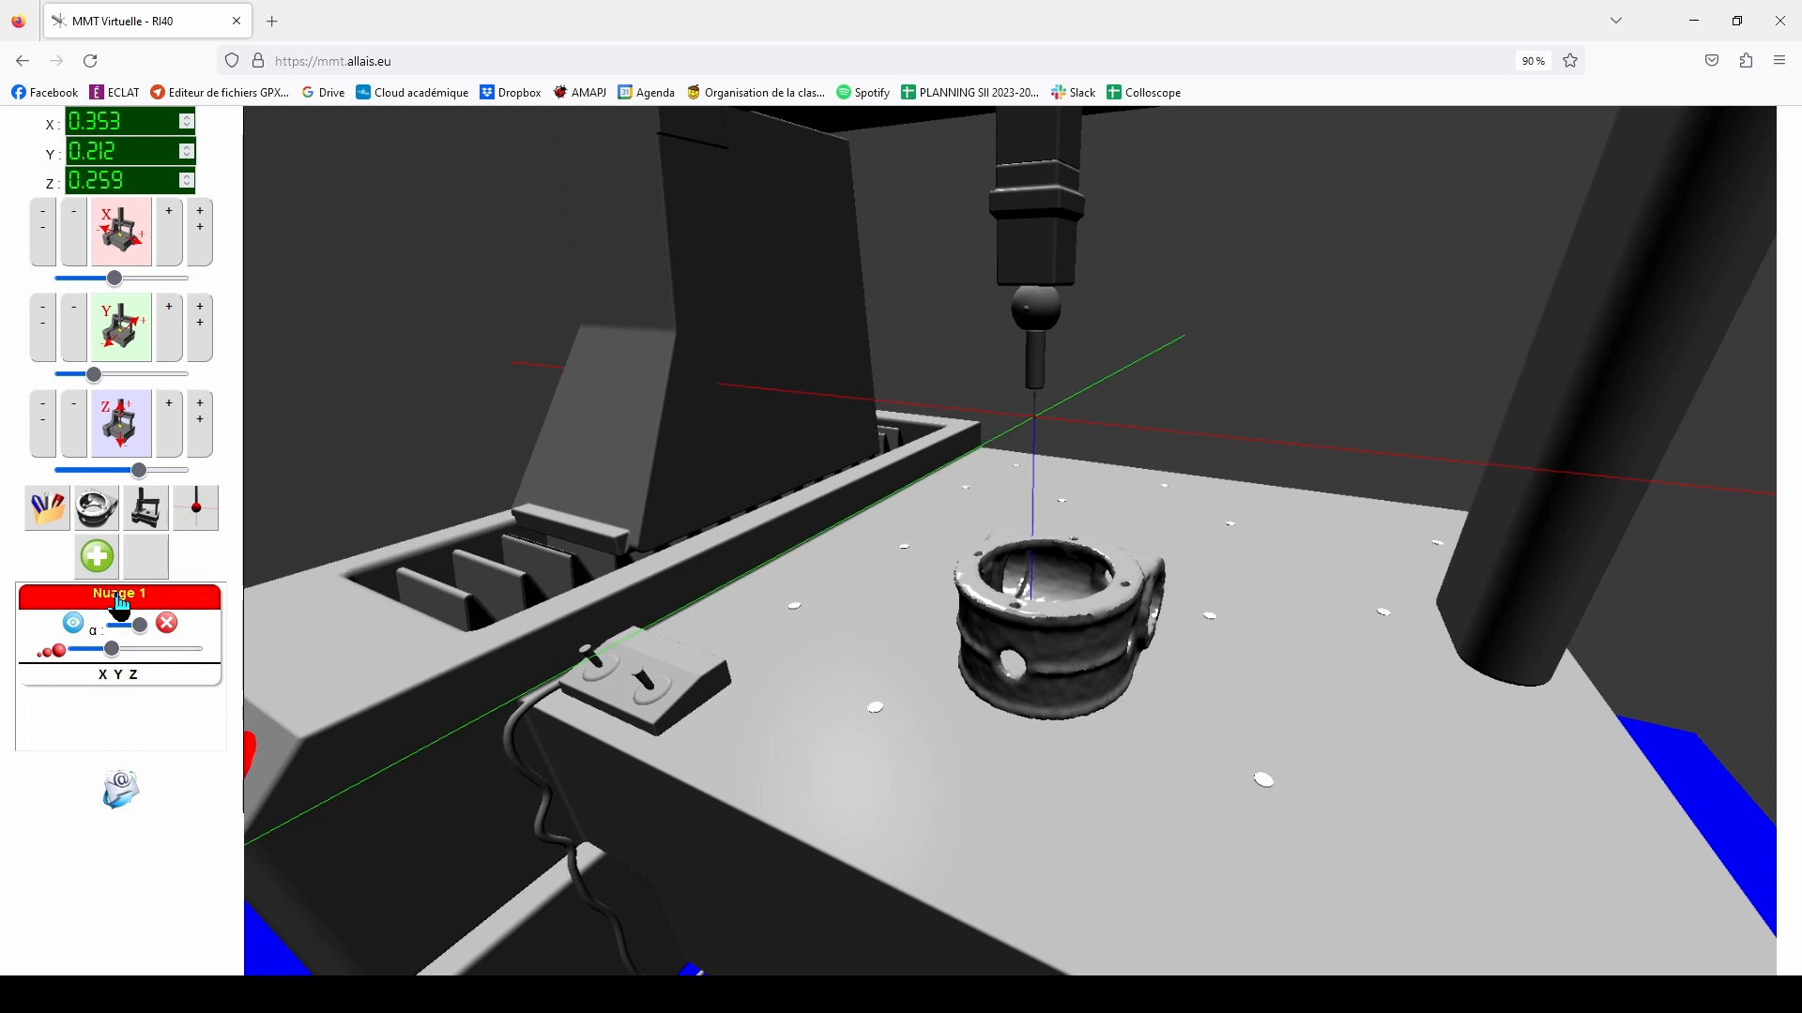
pyautogui.click(125, 601)
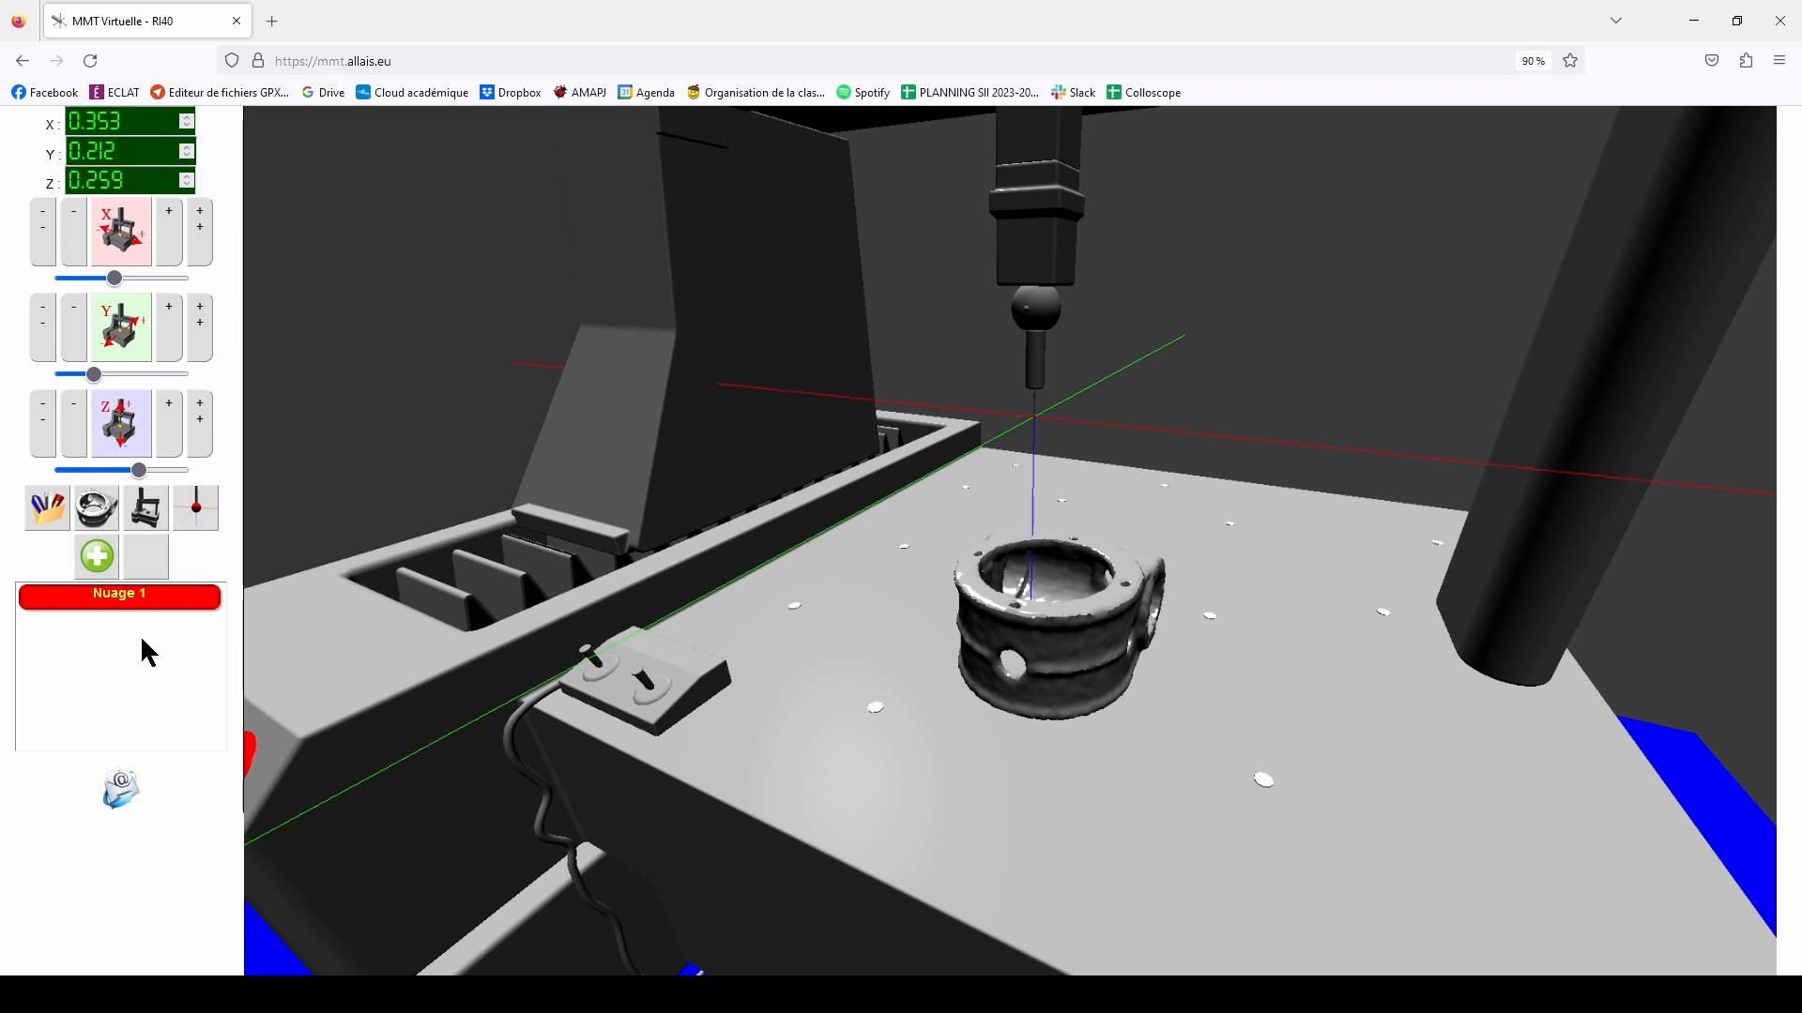
# Lower the probe along Z until it touches the part's upper annular face to record a point, and examine the contact closely
pyautogui.moveTo(969, 599)
pyautogui.mouseDown()
pyautogui.moveTo(1002, 643)
pyautogui.moveTo(963, 602)
pyautogui.moveTo(997, 526)
pyautogui.moveTo(965, 605)
pyautogui.mouseUp()
pyautogui.scroll(10, 1002, 644)
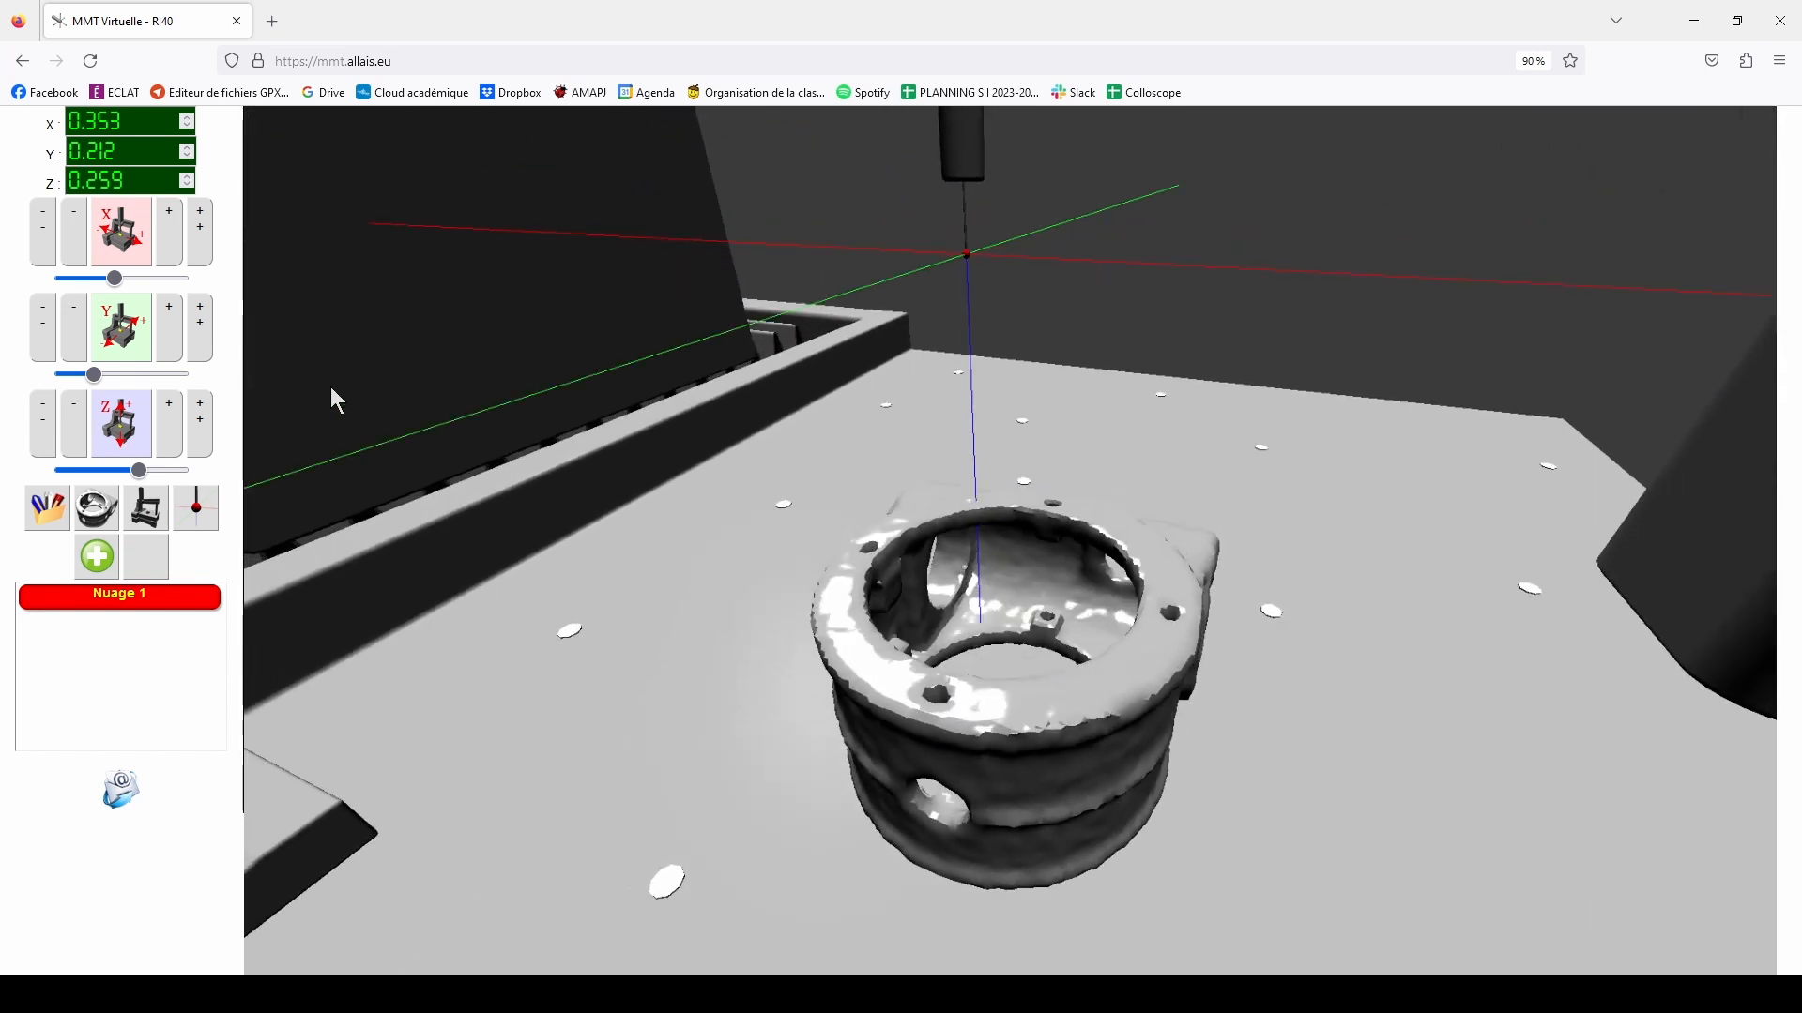
pyautogui.moveTo(790, 518); pyautogui.dragTo(792, 544)
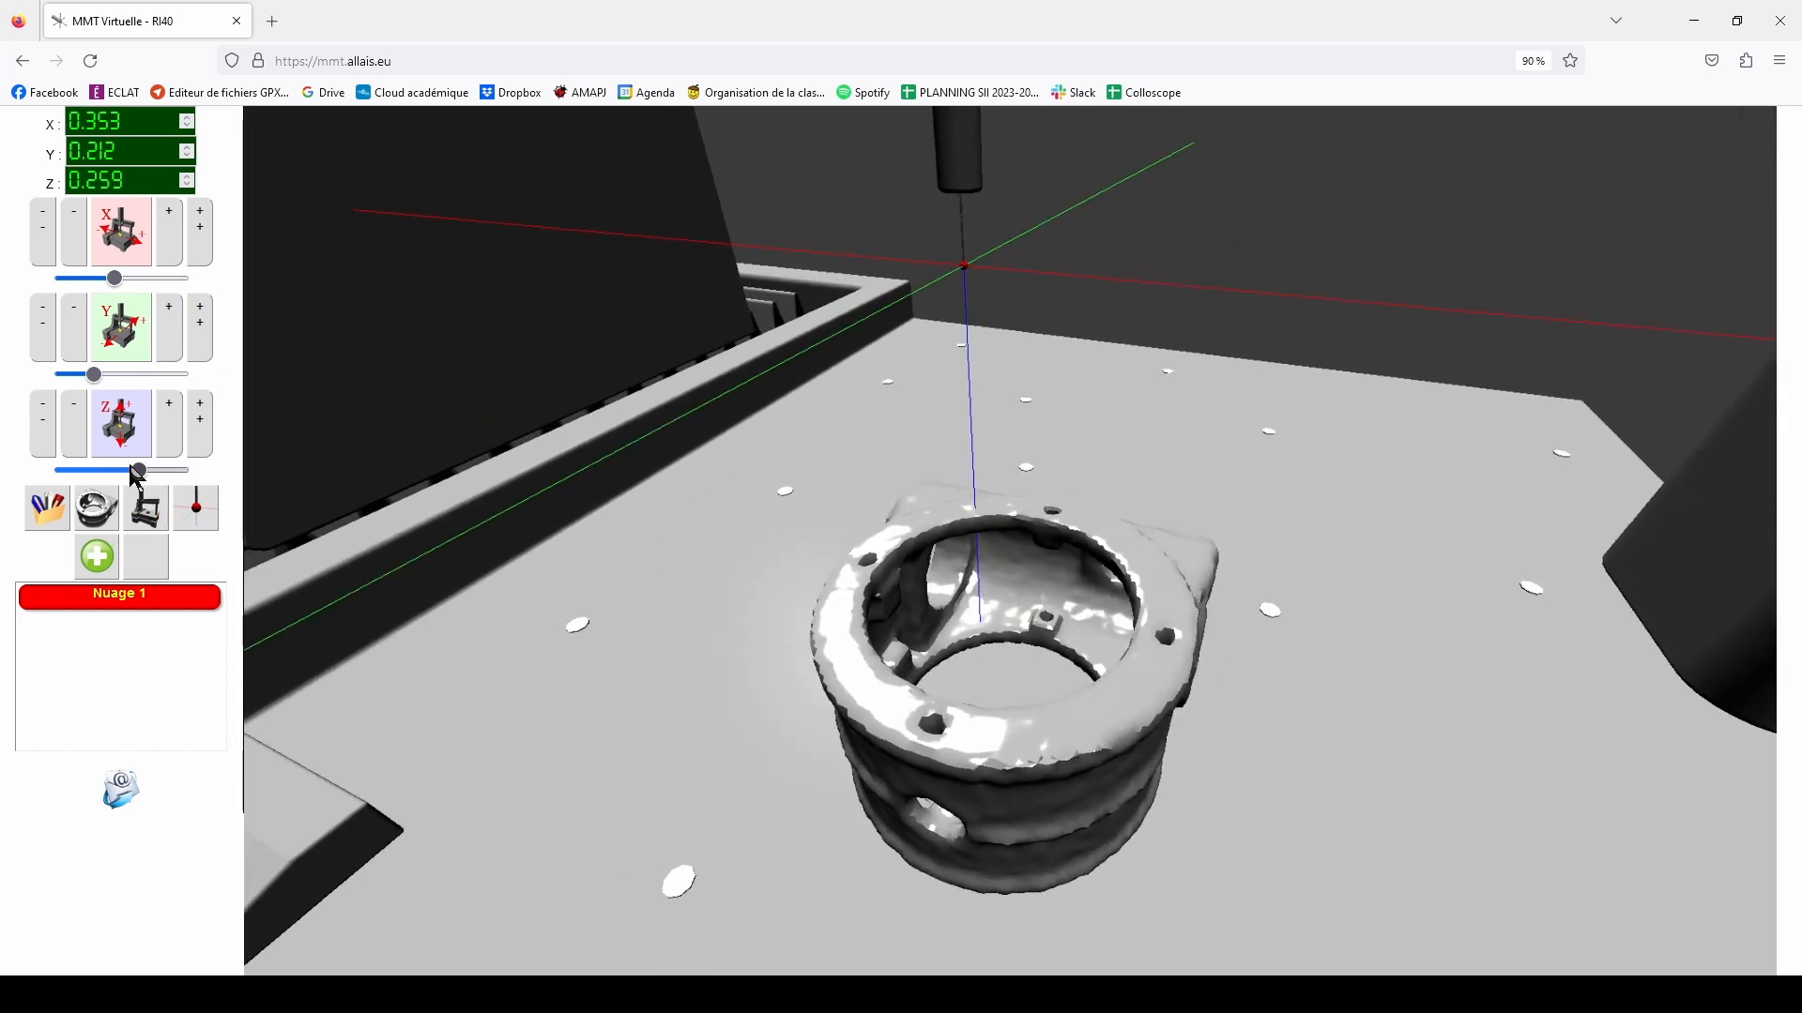
pyautogui.moveTo(138, 470); pyautogui.dragTo(80, 469)
pyautogui.click(45, 437)
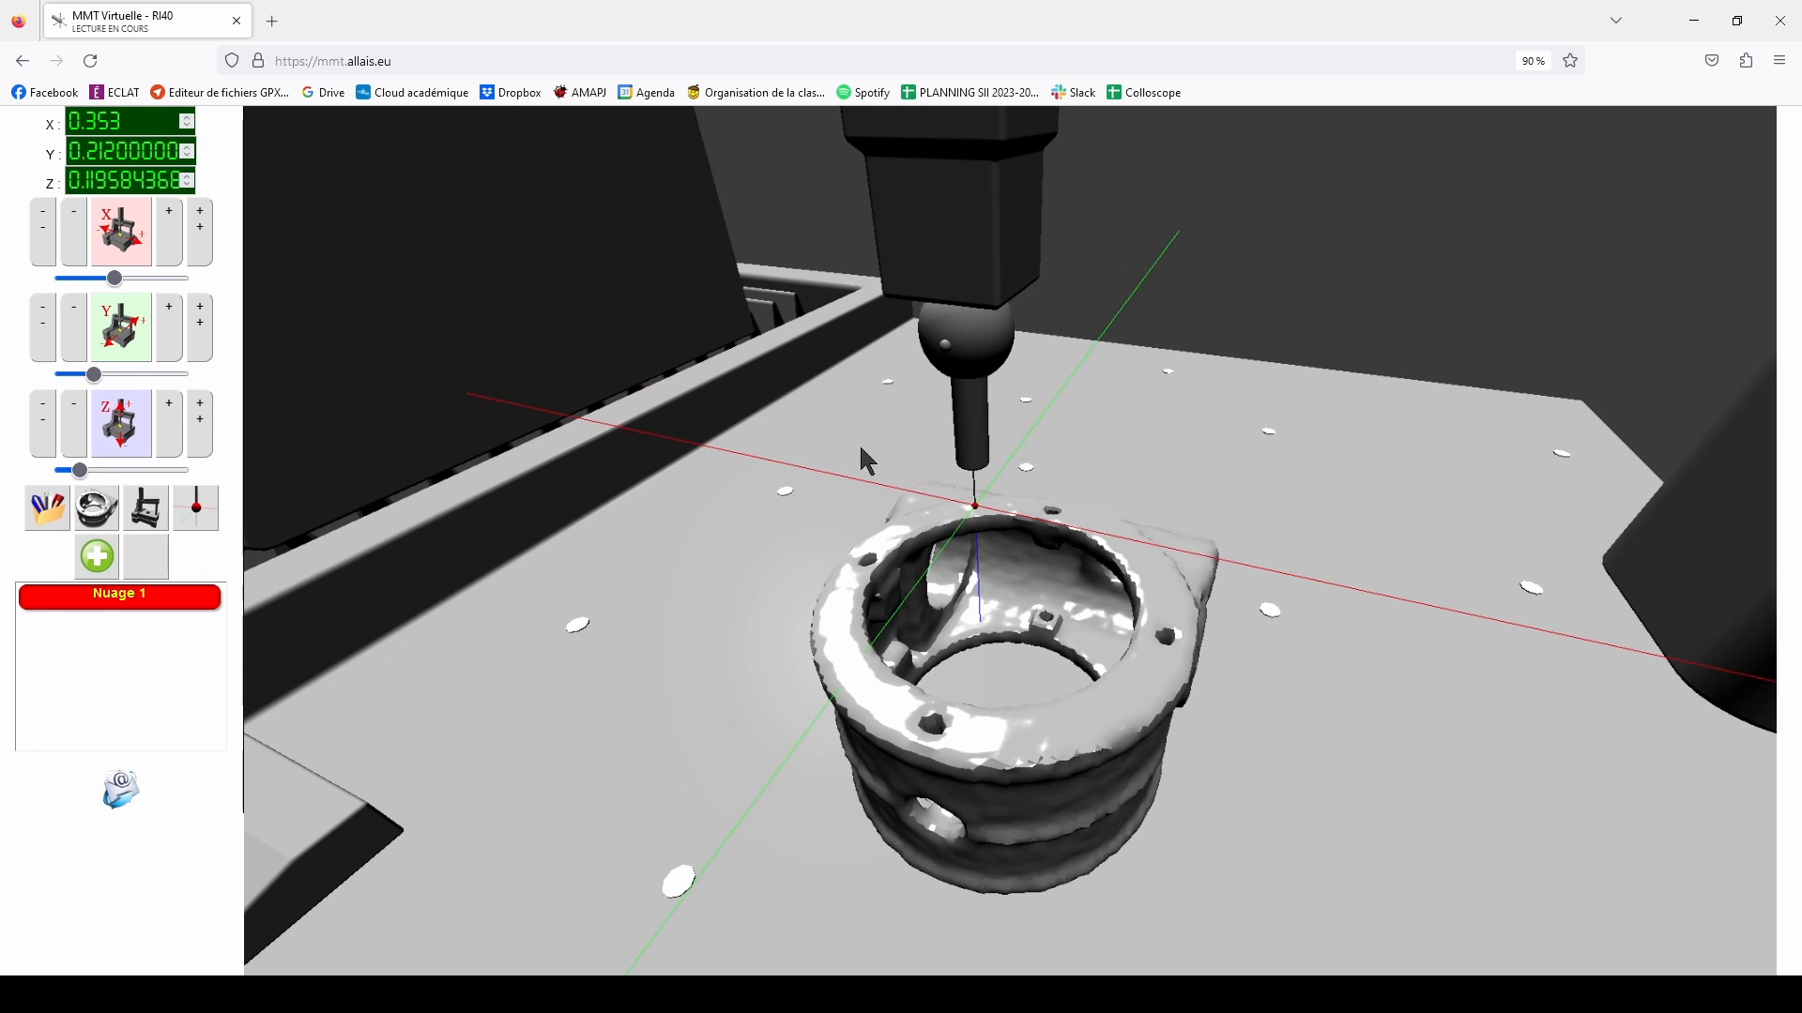
pyautogui.scroll(12, 950, 518)
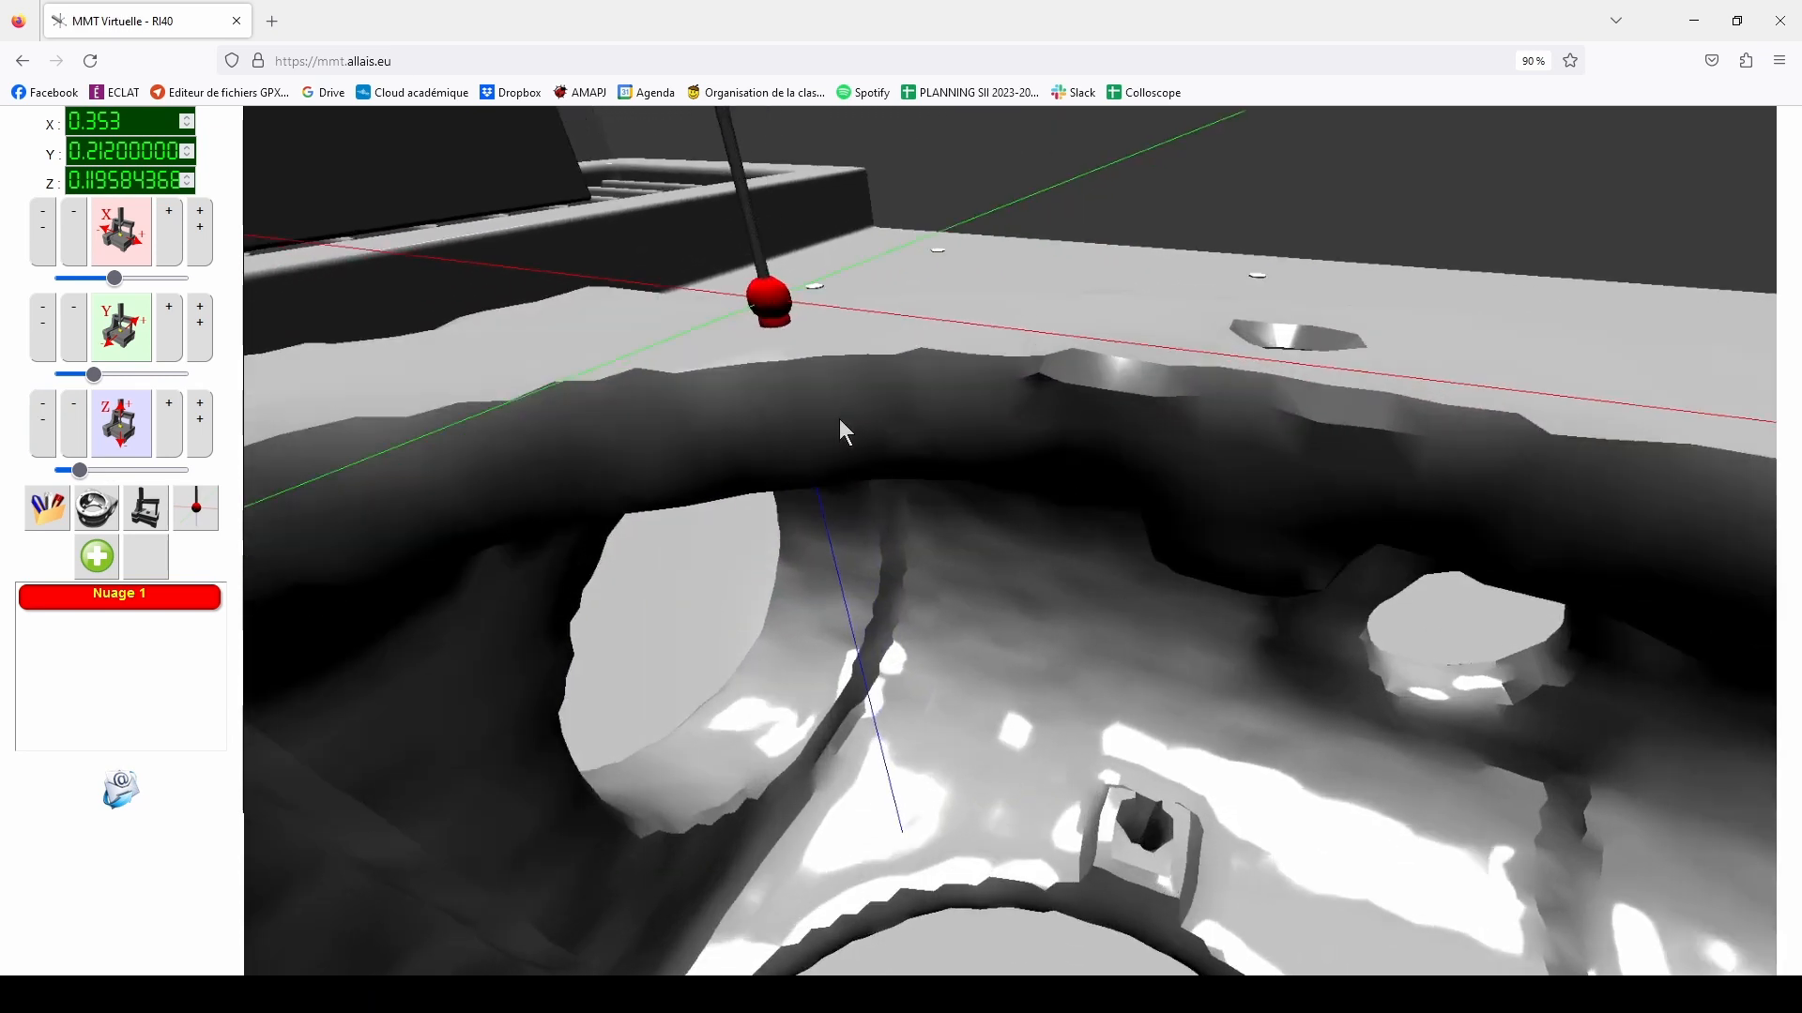
pyautogui.moveTo(839, 419); pyautogui.dragTo(910, 438, button='right')
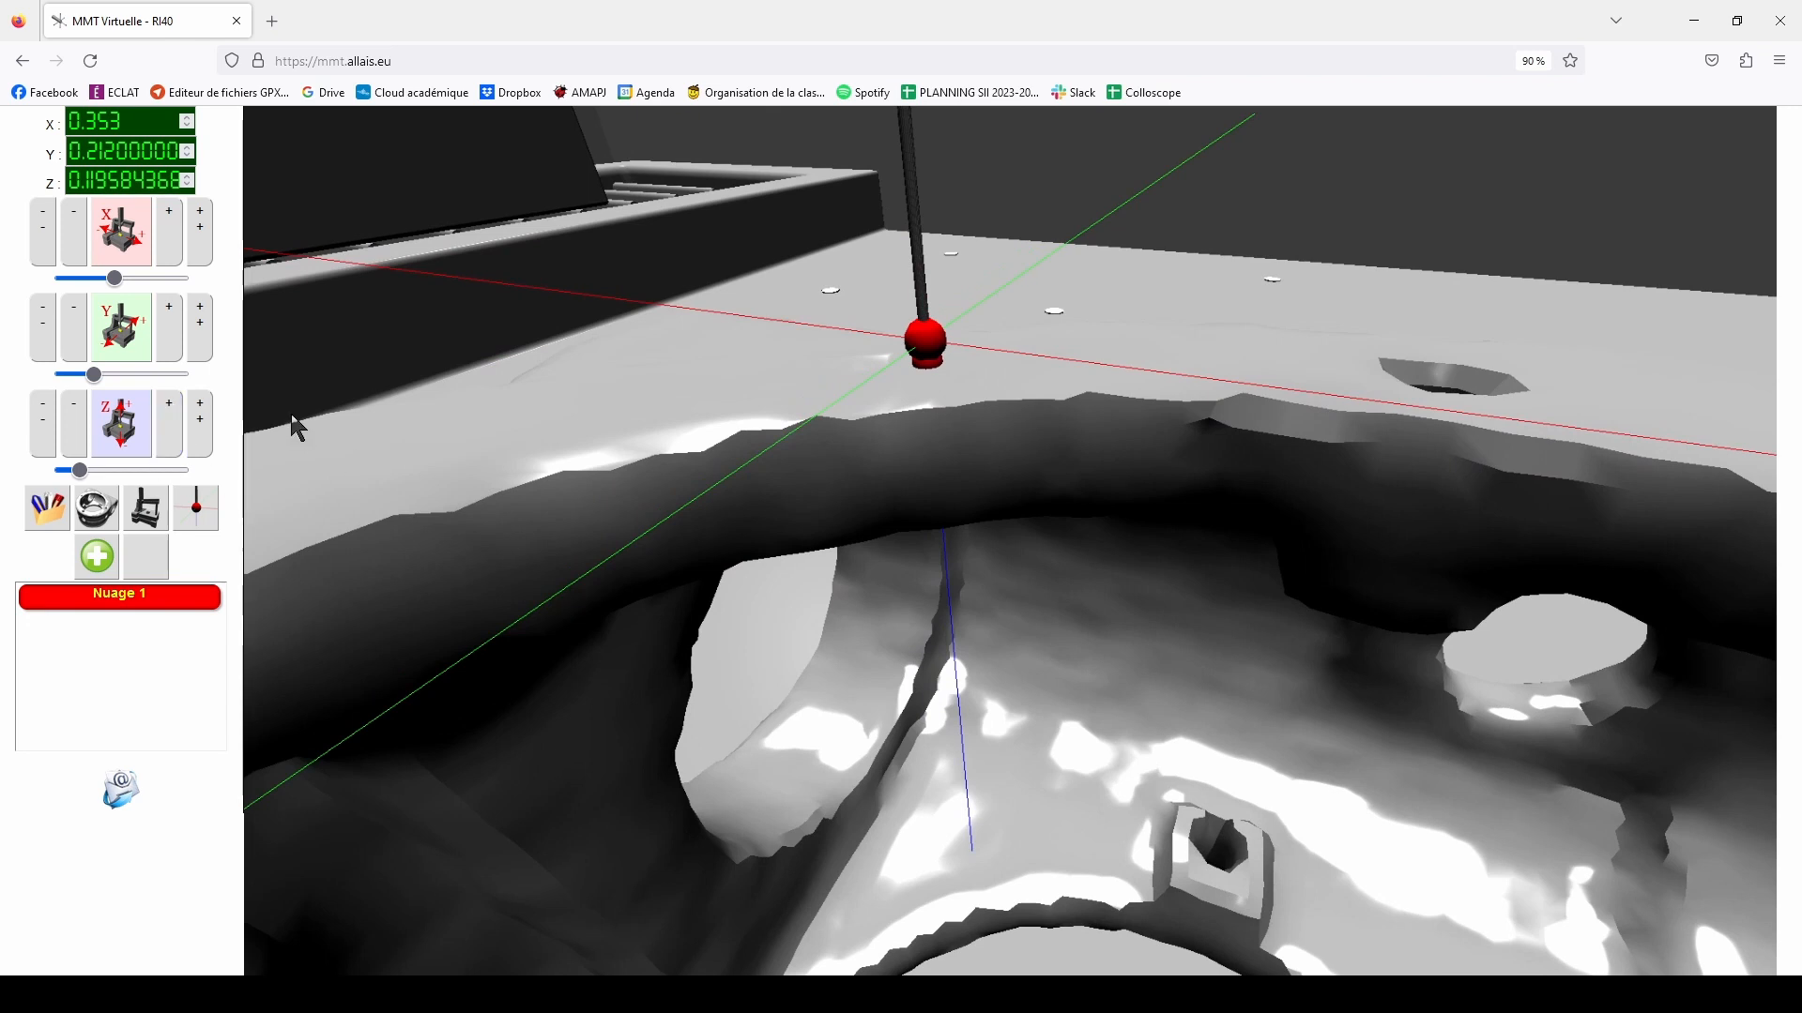
# Raise the probe one coarse increment off the face and jog it in fine increments to X 0.365 and Y 0.222
pyautogui.click(203, 433)
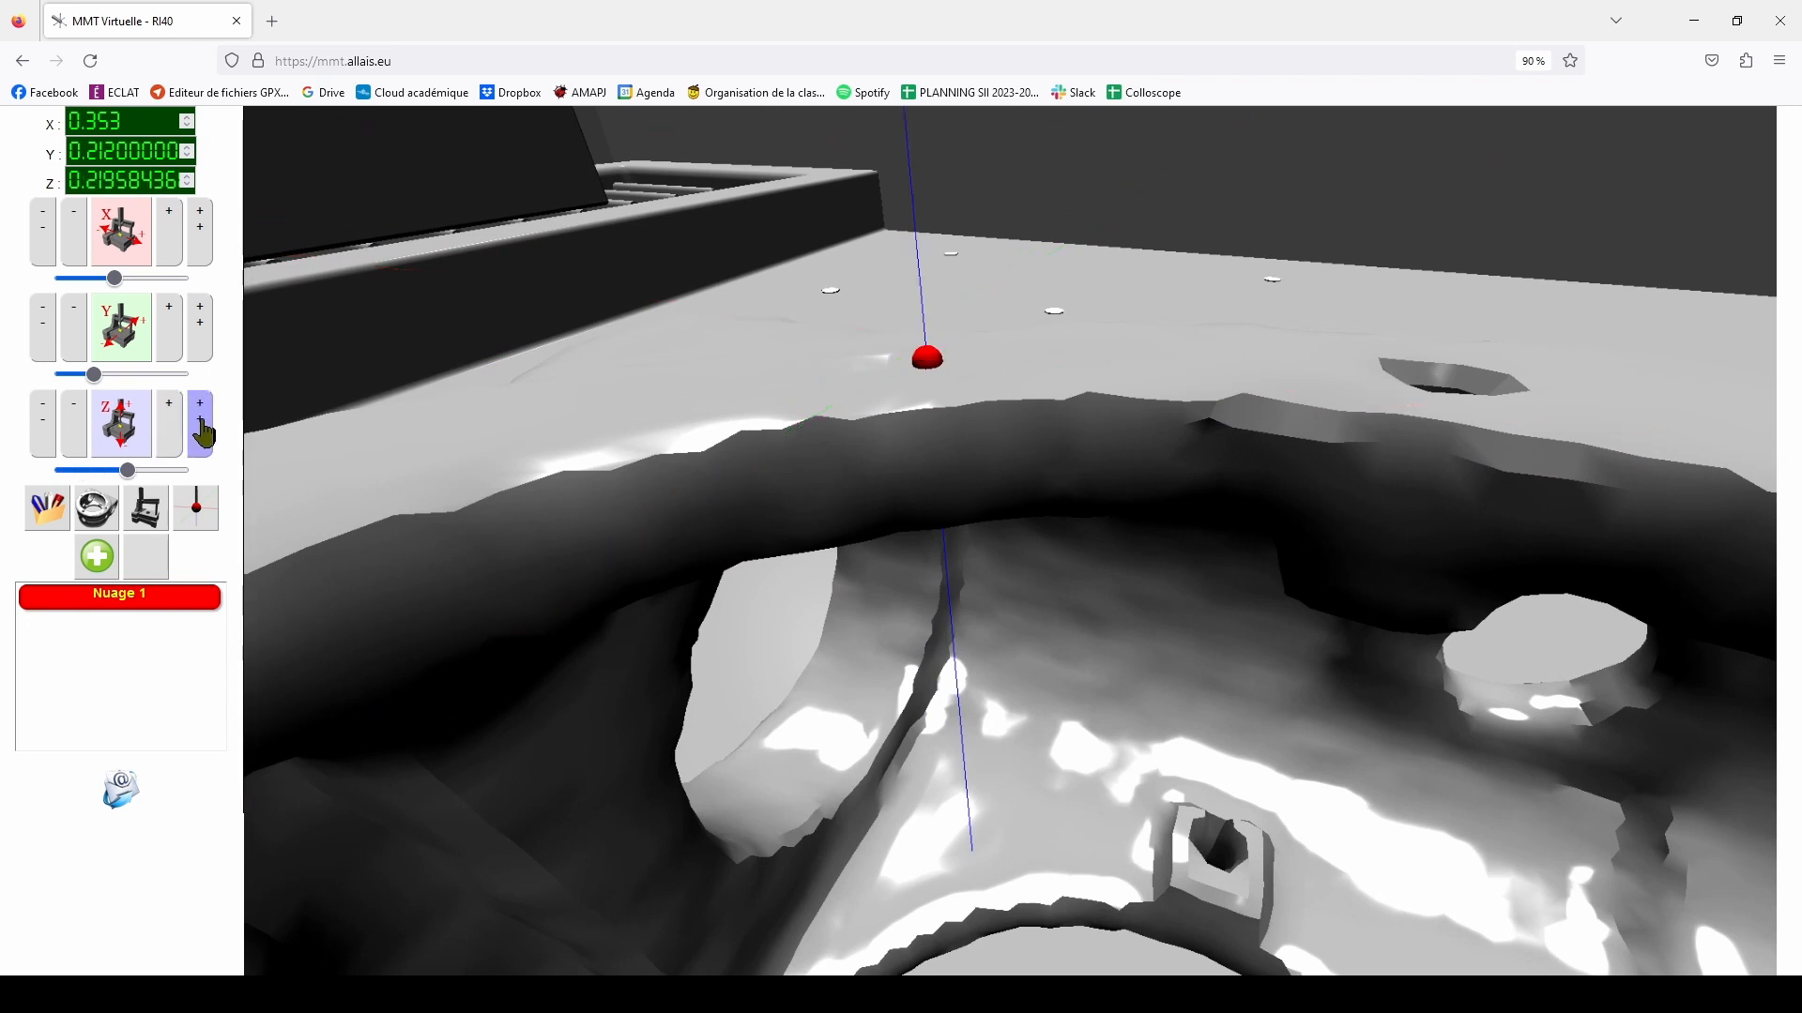
pyautogui.scroll(-5, 925, 414)
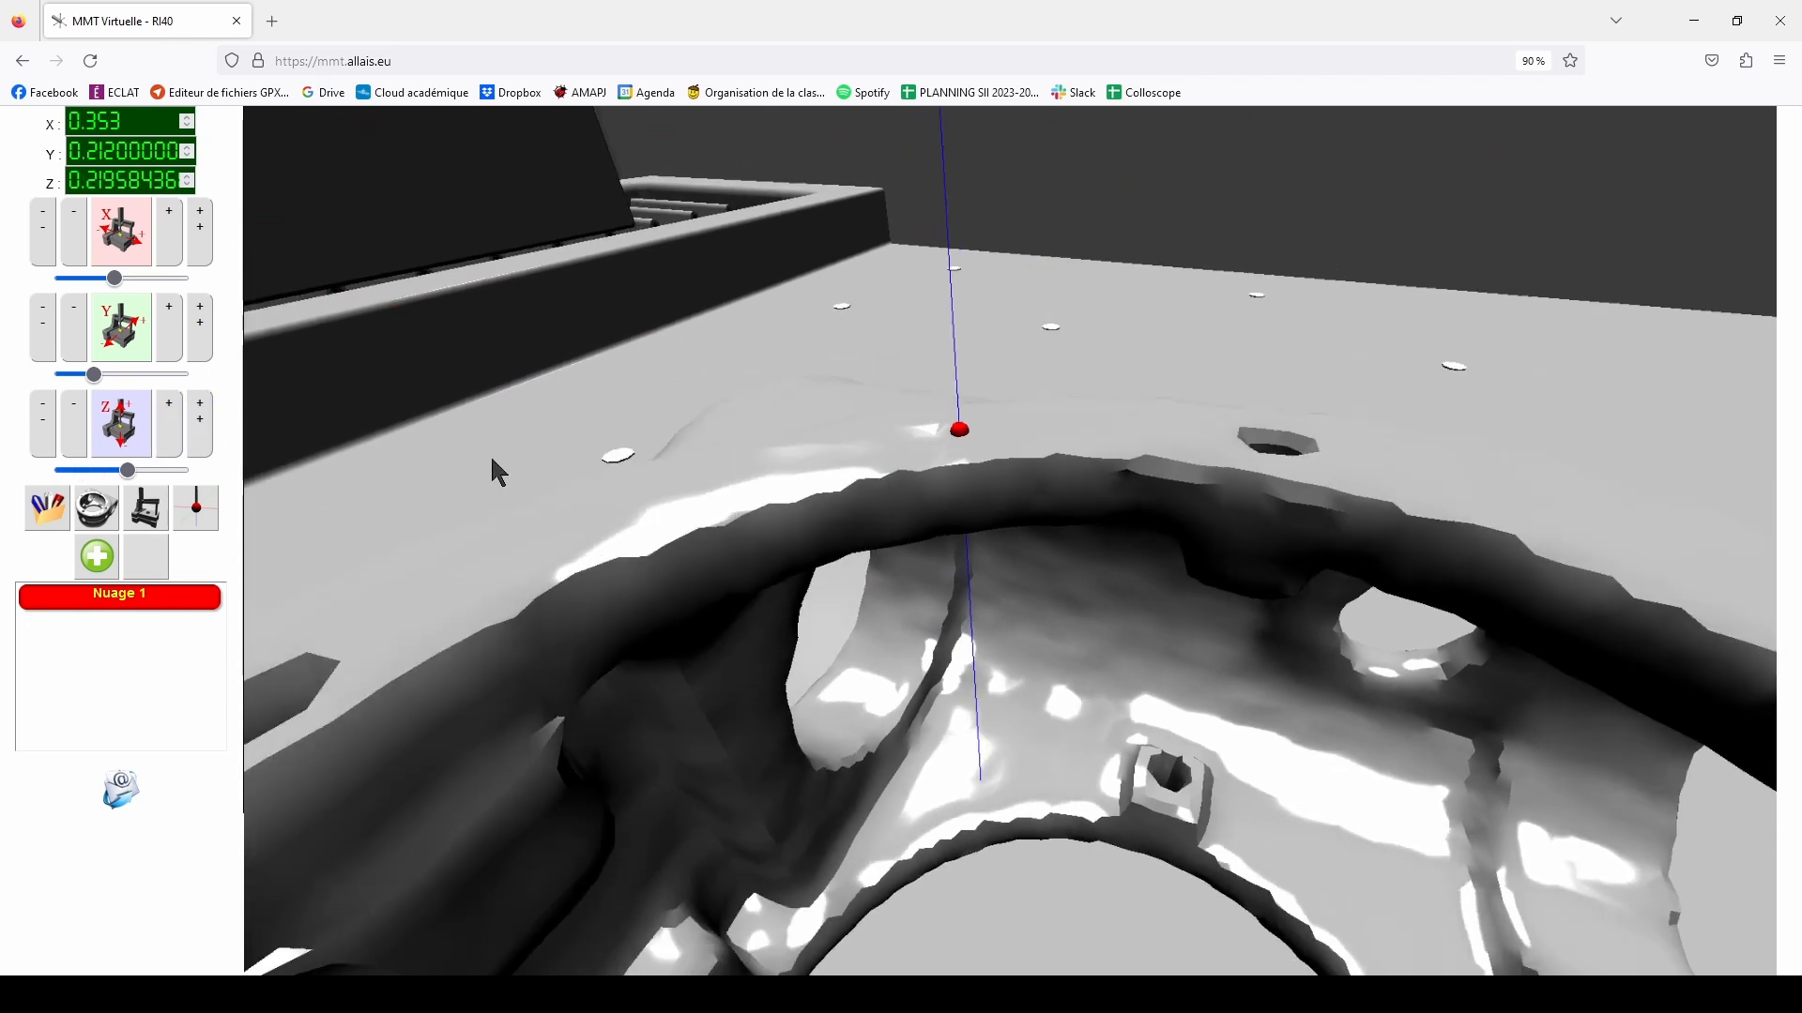
pyautogui.click(171, 251)
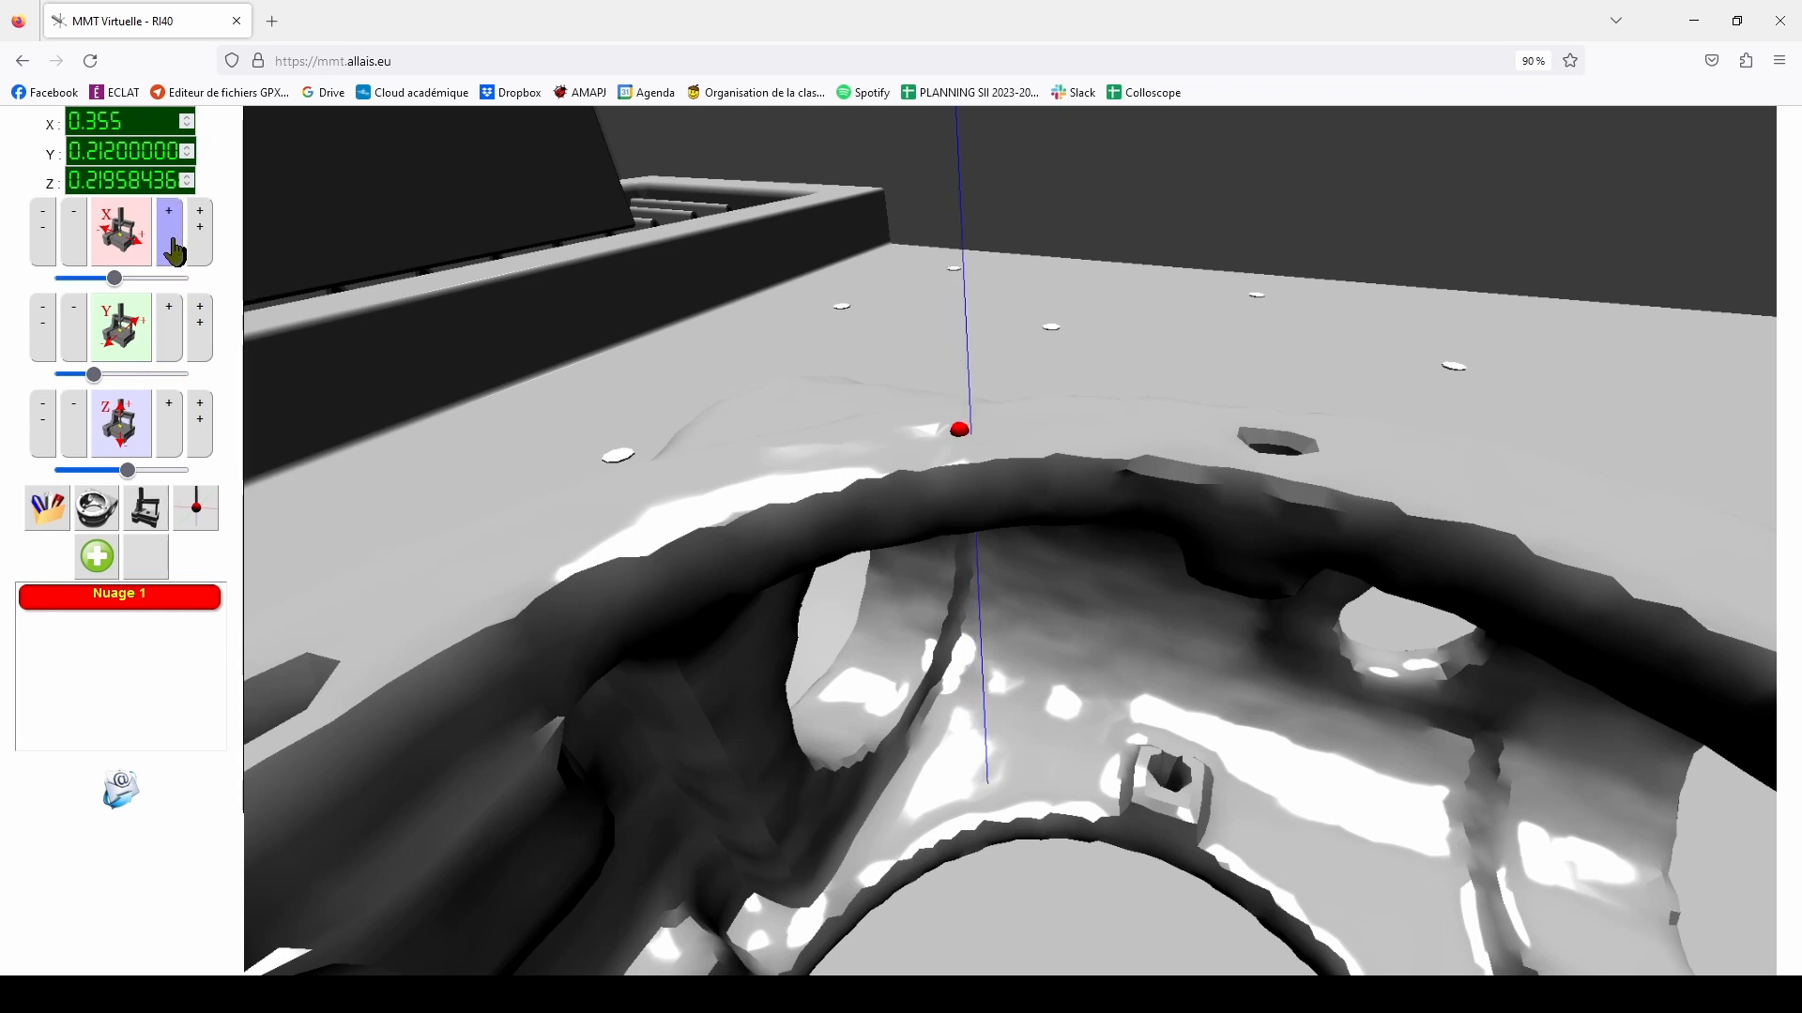
pyautogui.click(172, 329)
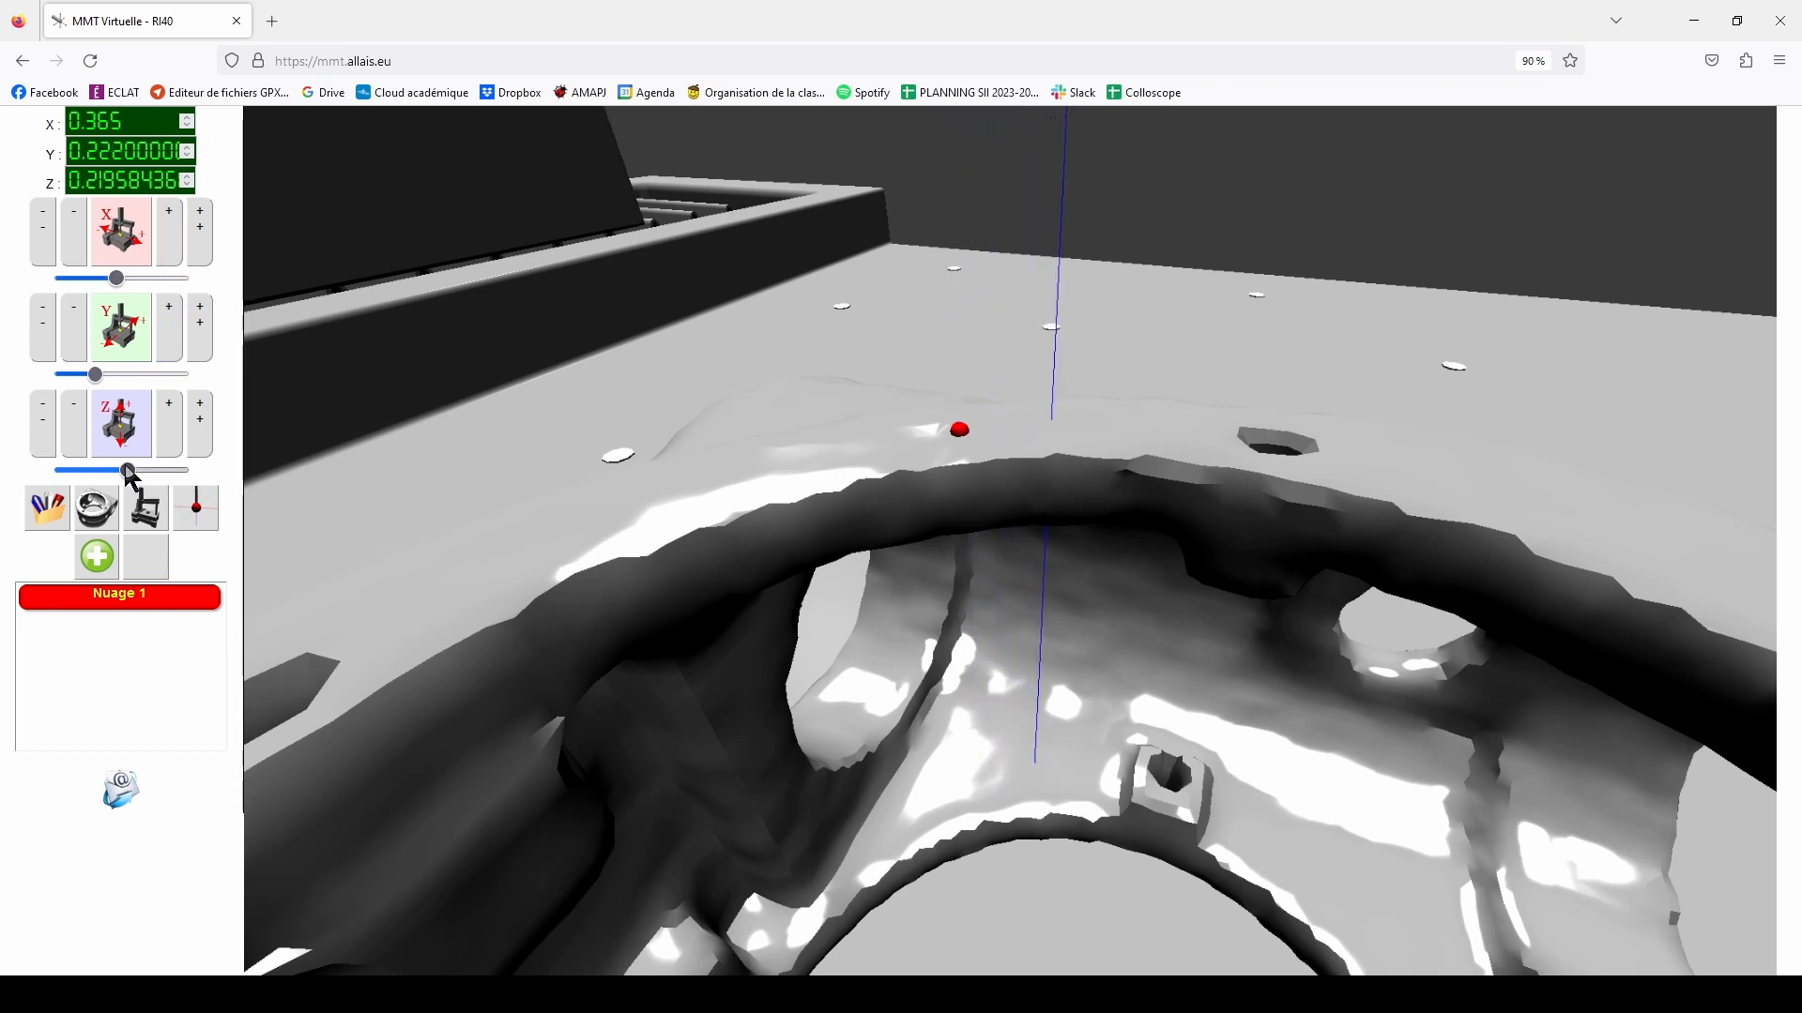
# Probe three points on the part's upper annular face at Y 0.222, with X at 0.365, 0.377 and 0.417
pyautogui.moveTo(127, 470)
pyautogui.mouseDown()
pyautogui.moveTo(68, 474)
pyautogui.moveTo(108, 471)
pyautogui.mouseUp()
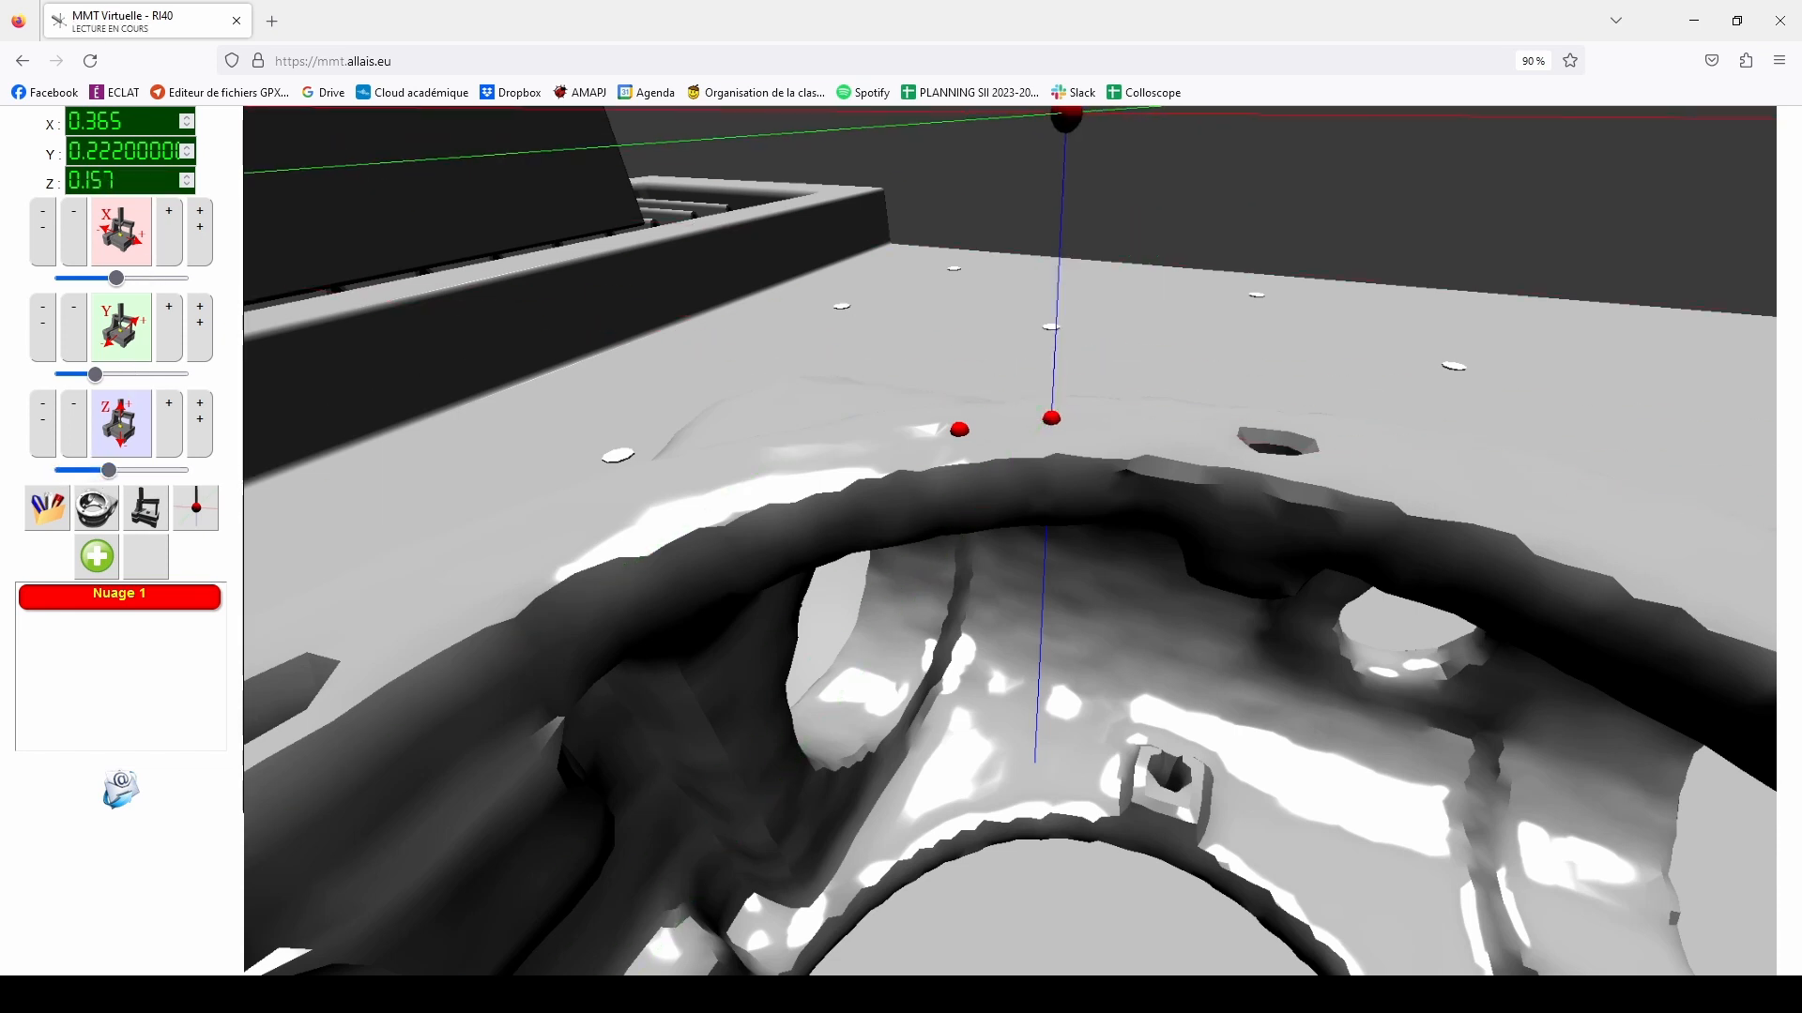
pyautogui.click(176, 242)
pyautogui.moveTo(109, 470)
pyautogui.mouseDown()
pyautogui.moveTo(80, 471)
pyautogui.moveTo(116, 471)
pyautogui.mouseUp()
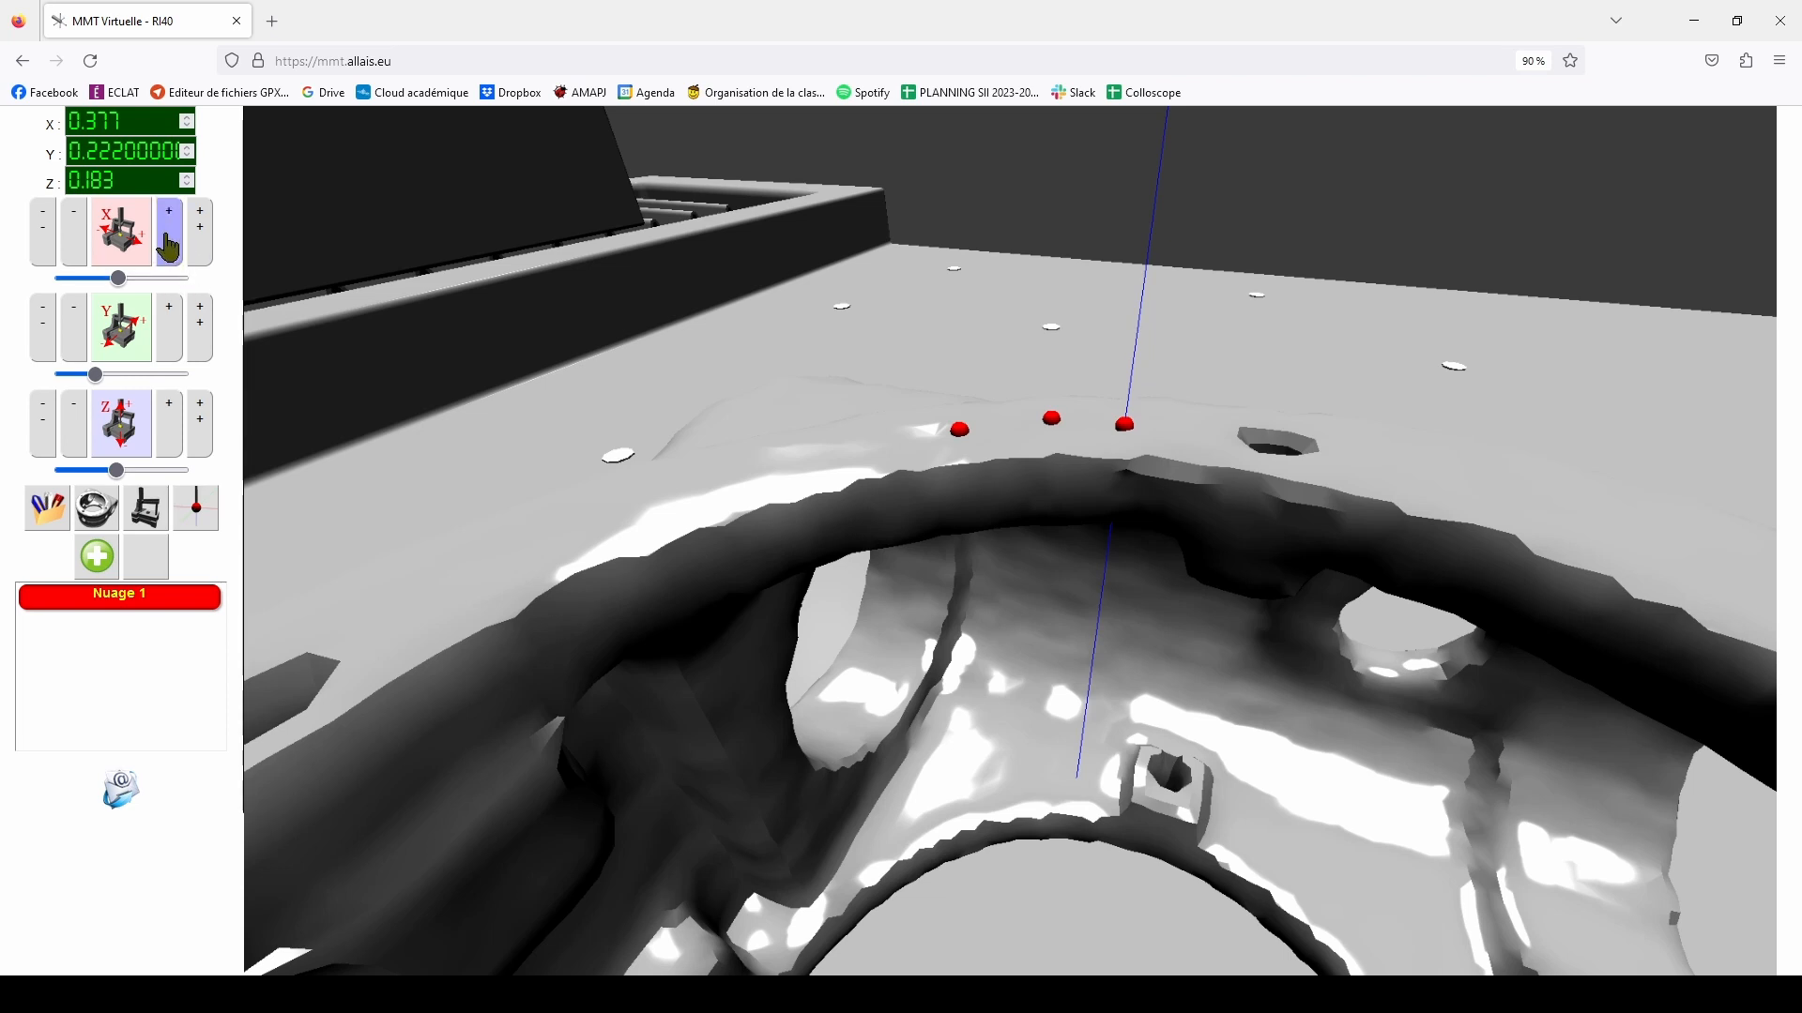
pyautogui.moveTo(119, 279); pyautogui.dragTo(124, 278)
pyautogui.moveTo(116, 470)
pyautogui.mouseDown()
pyautogui.moveTo(54, 472)
pyautogui.moveTo(112, 472)
pyautogui.mouseUp()
pyautogui.scroll(-5, 603, 398)
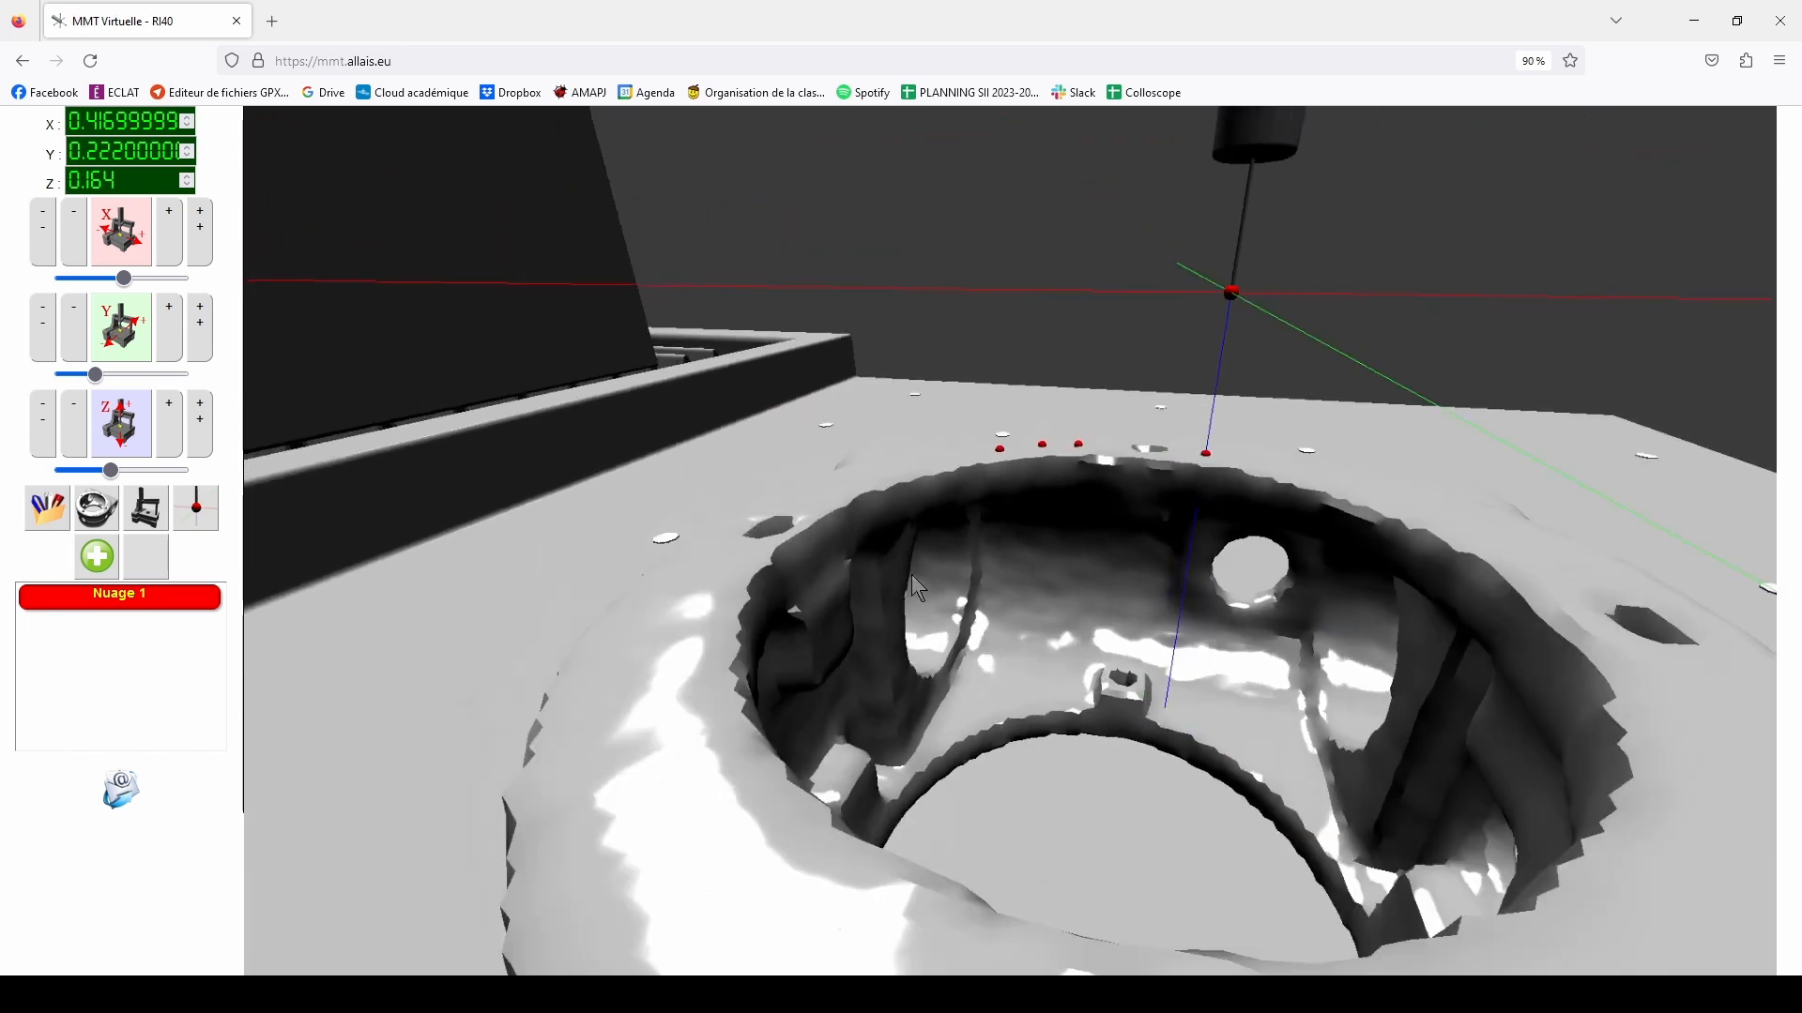
pyautogui.moveTo(912, 576); pyautogui.dragTo(1021, 552)
pyautogui.scroll(2, 972, 436)
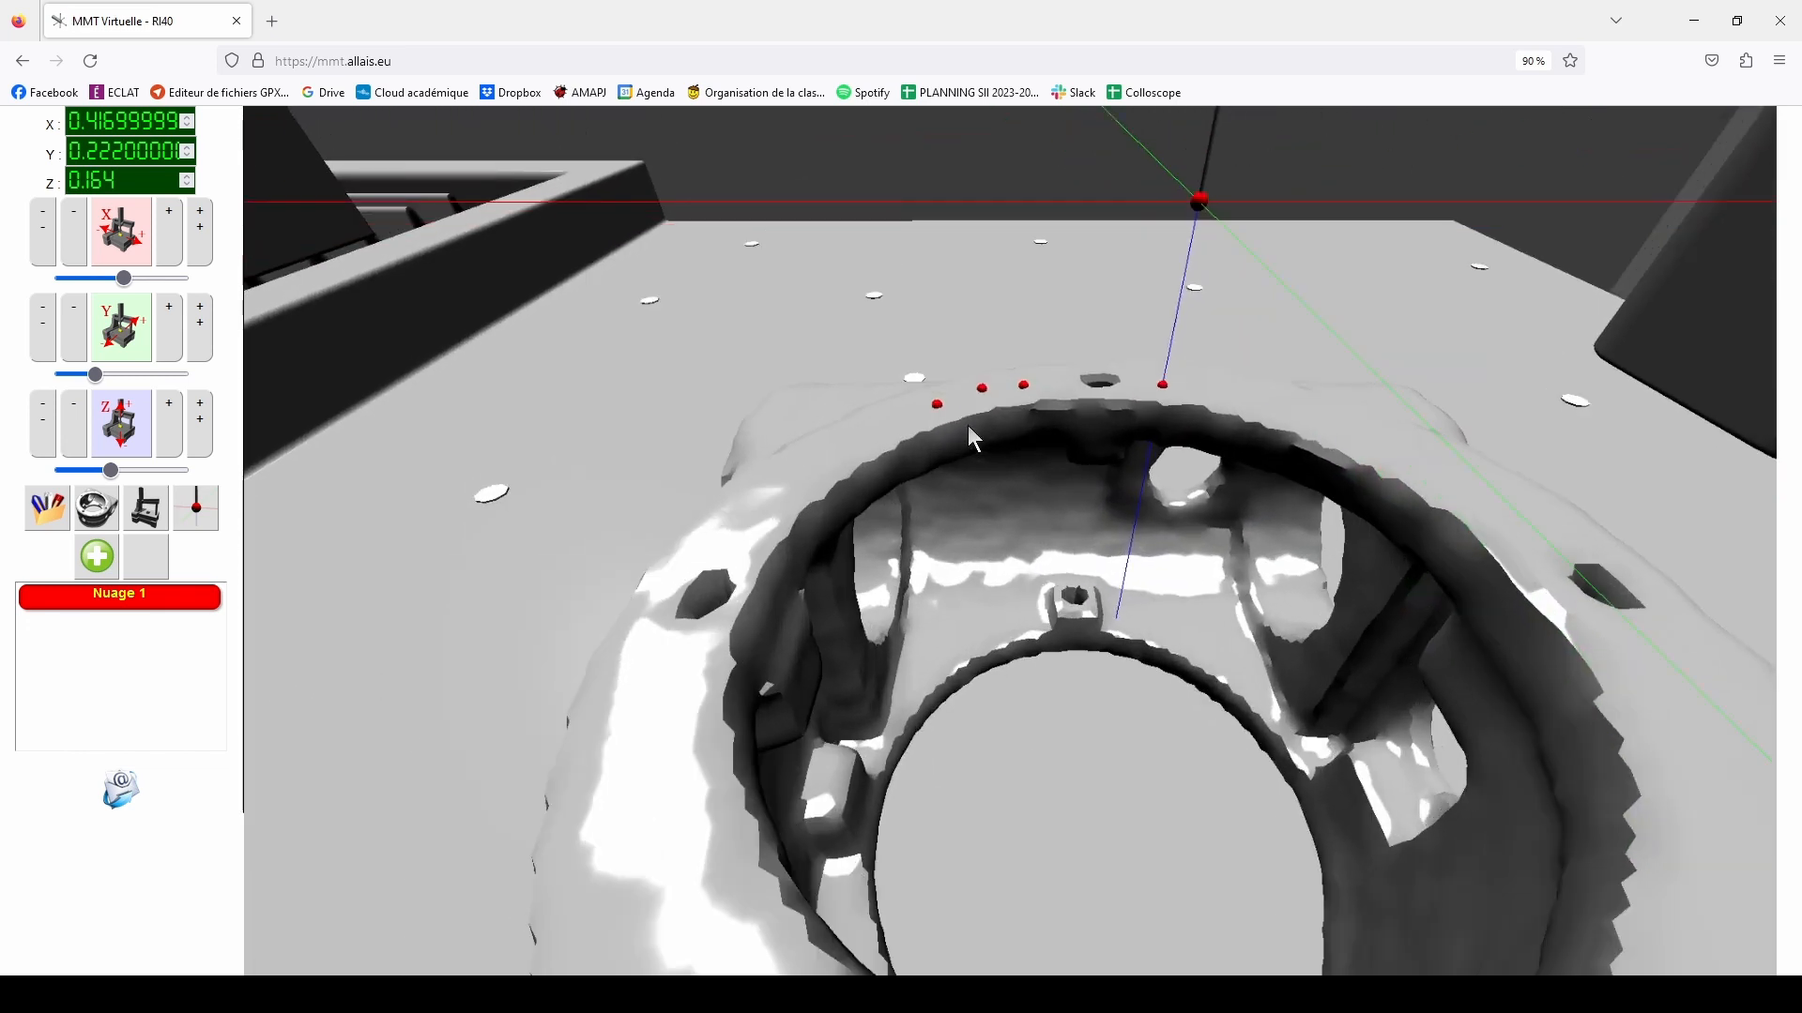
# Expand Nuage 1 and probe a point on the inner bore wall by approaching along Y at X 0.417 and Z 0.106, retracting to Y 0.123
pyautogui.click(117, 606)
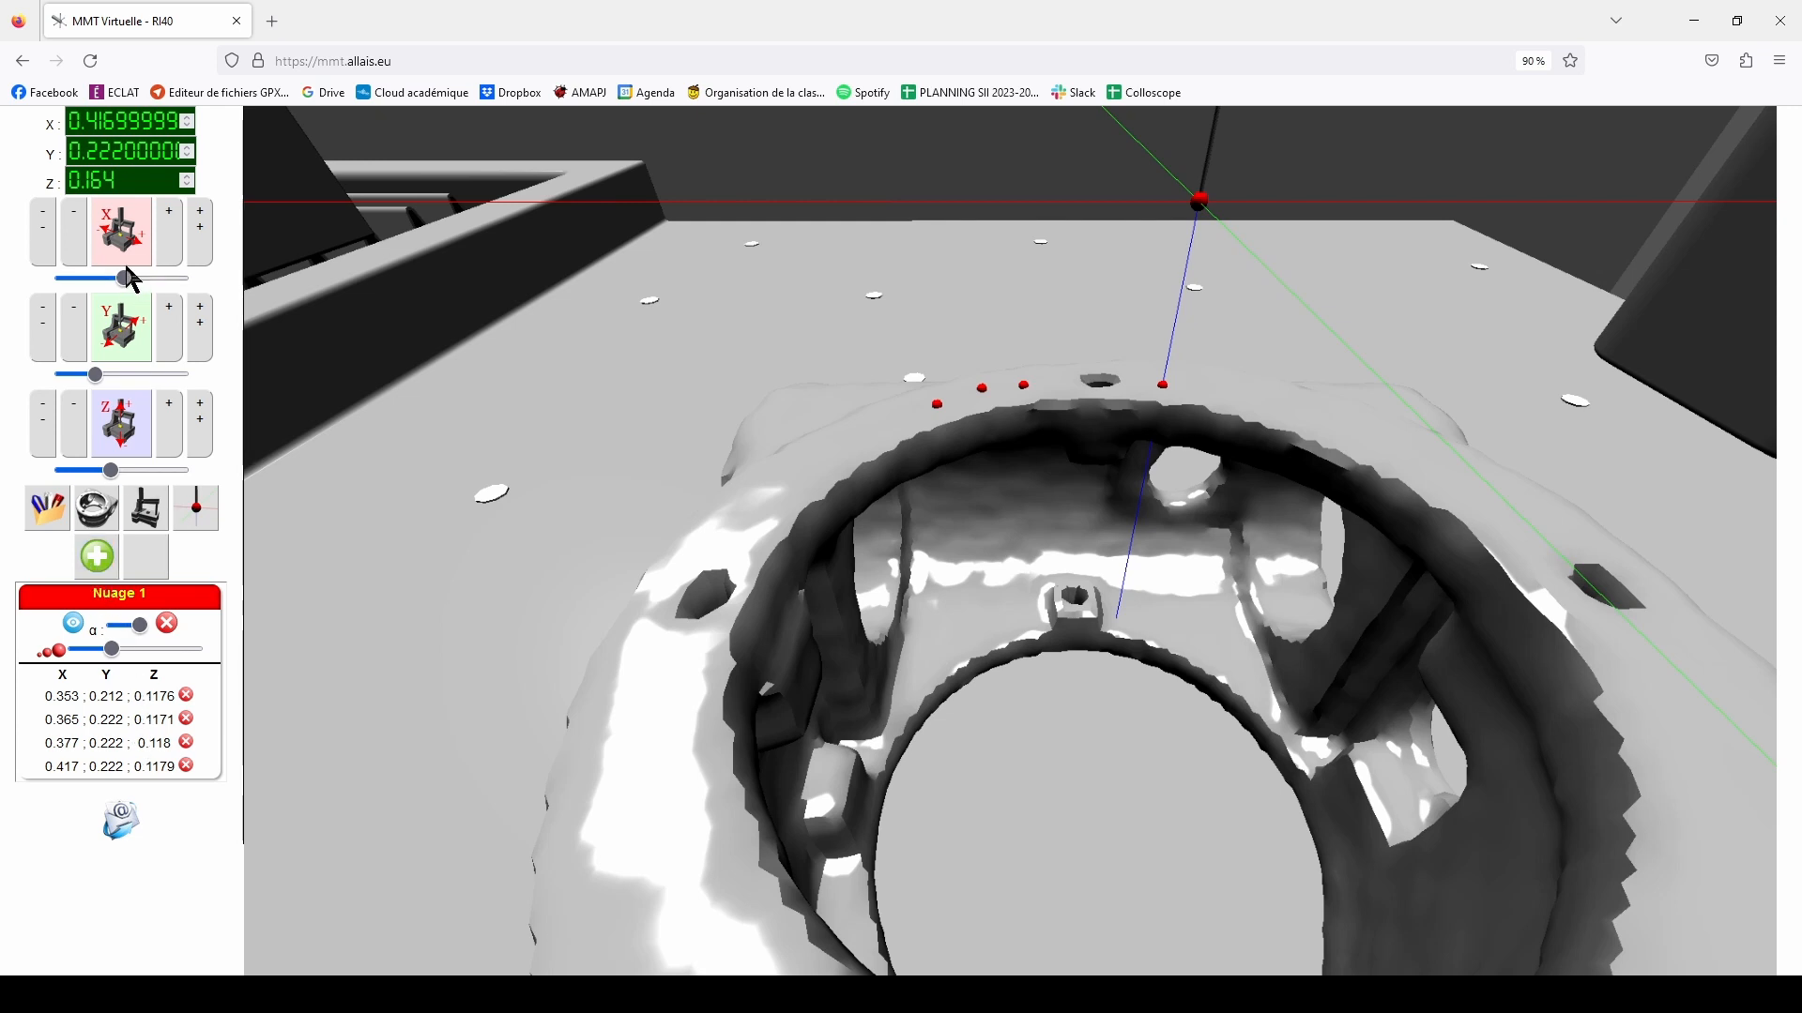
pyautogui.moveTo(95, 375); pyautogui.dragTo(94, 378)
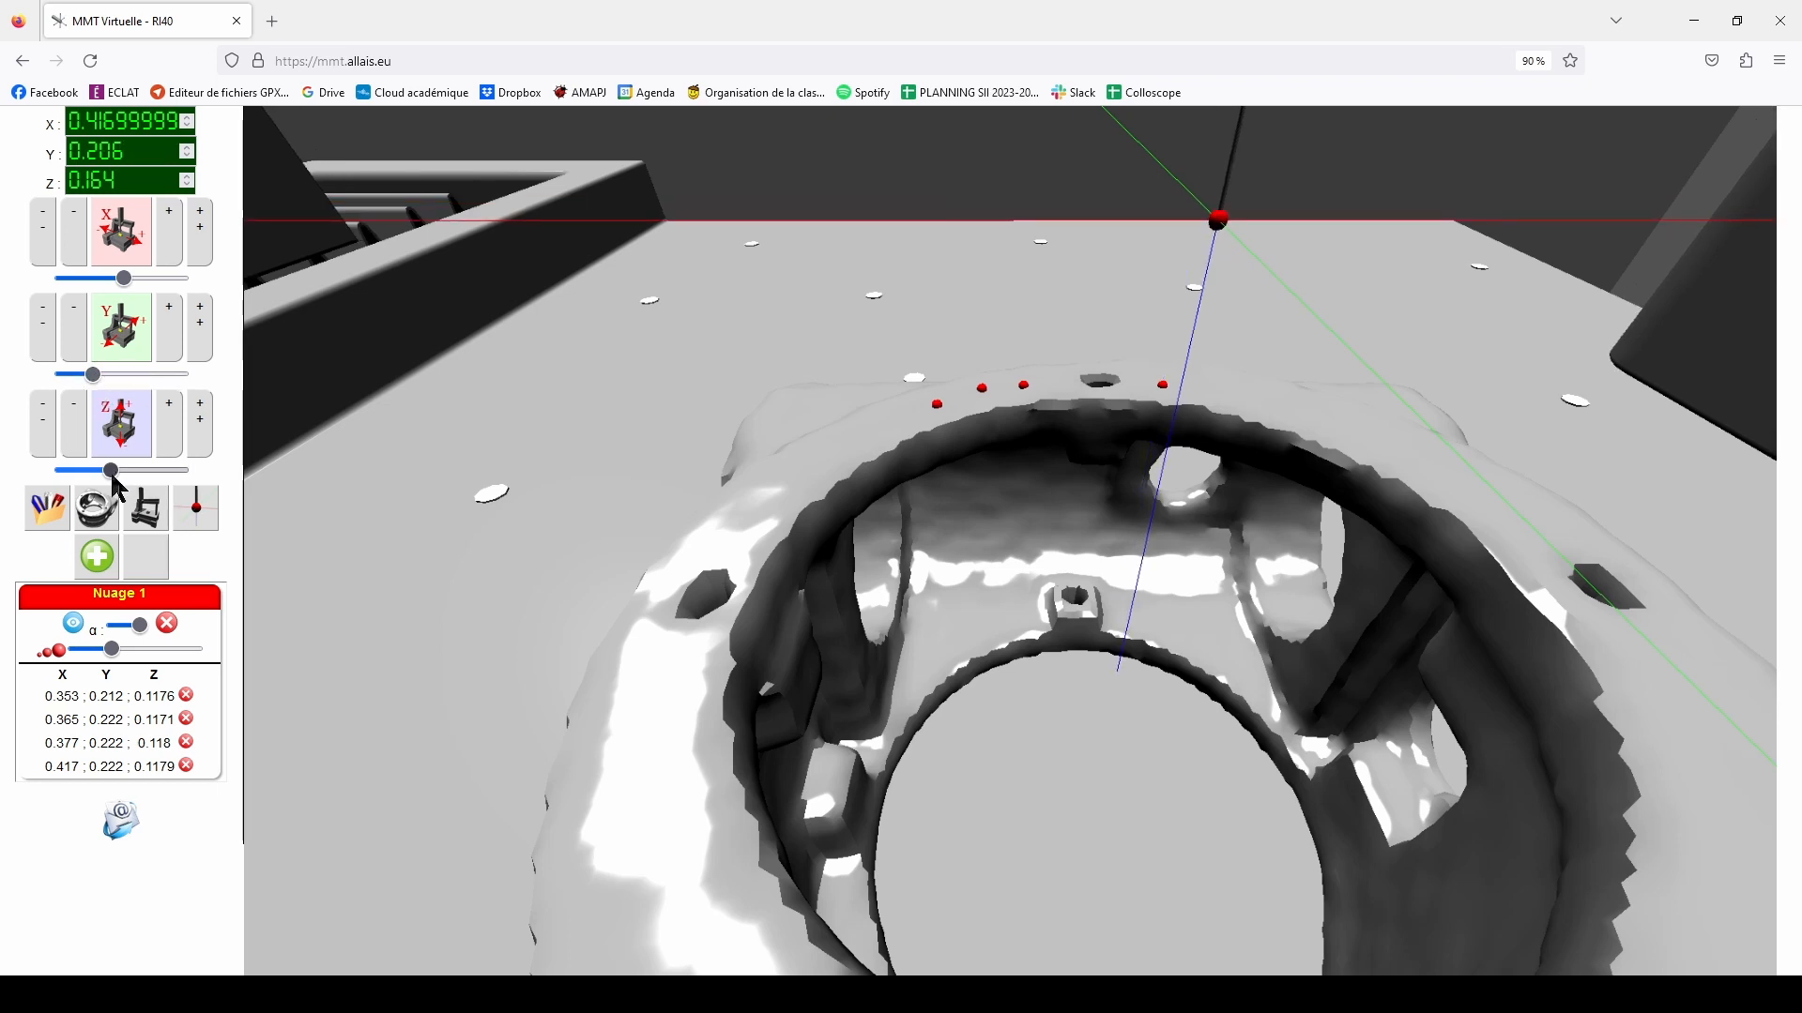
pyautogui.moveTo(111, 470); pyautogui.dragTo(99, 480)
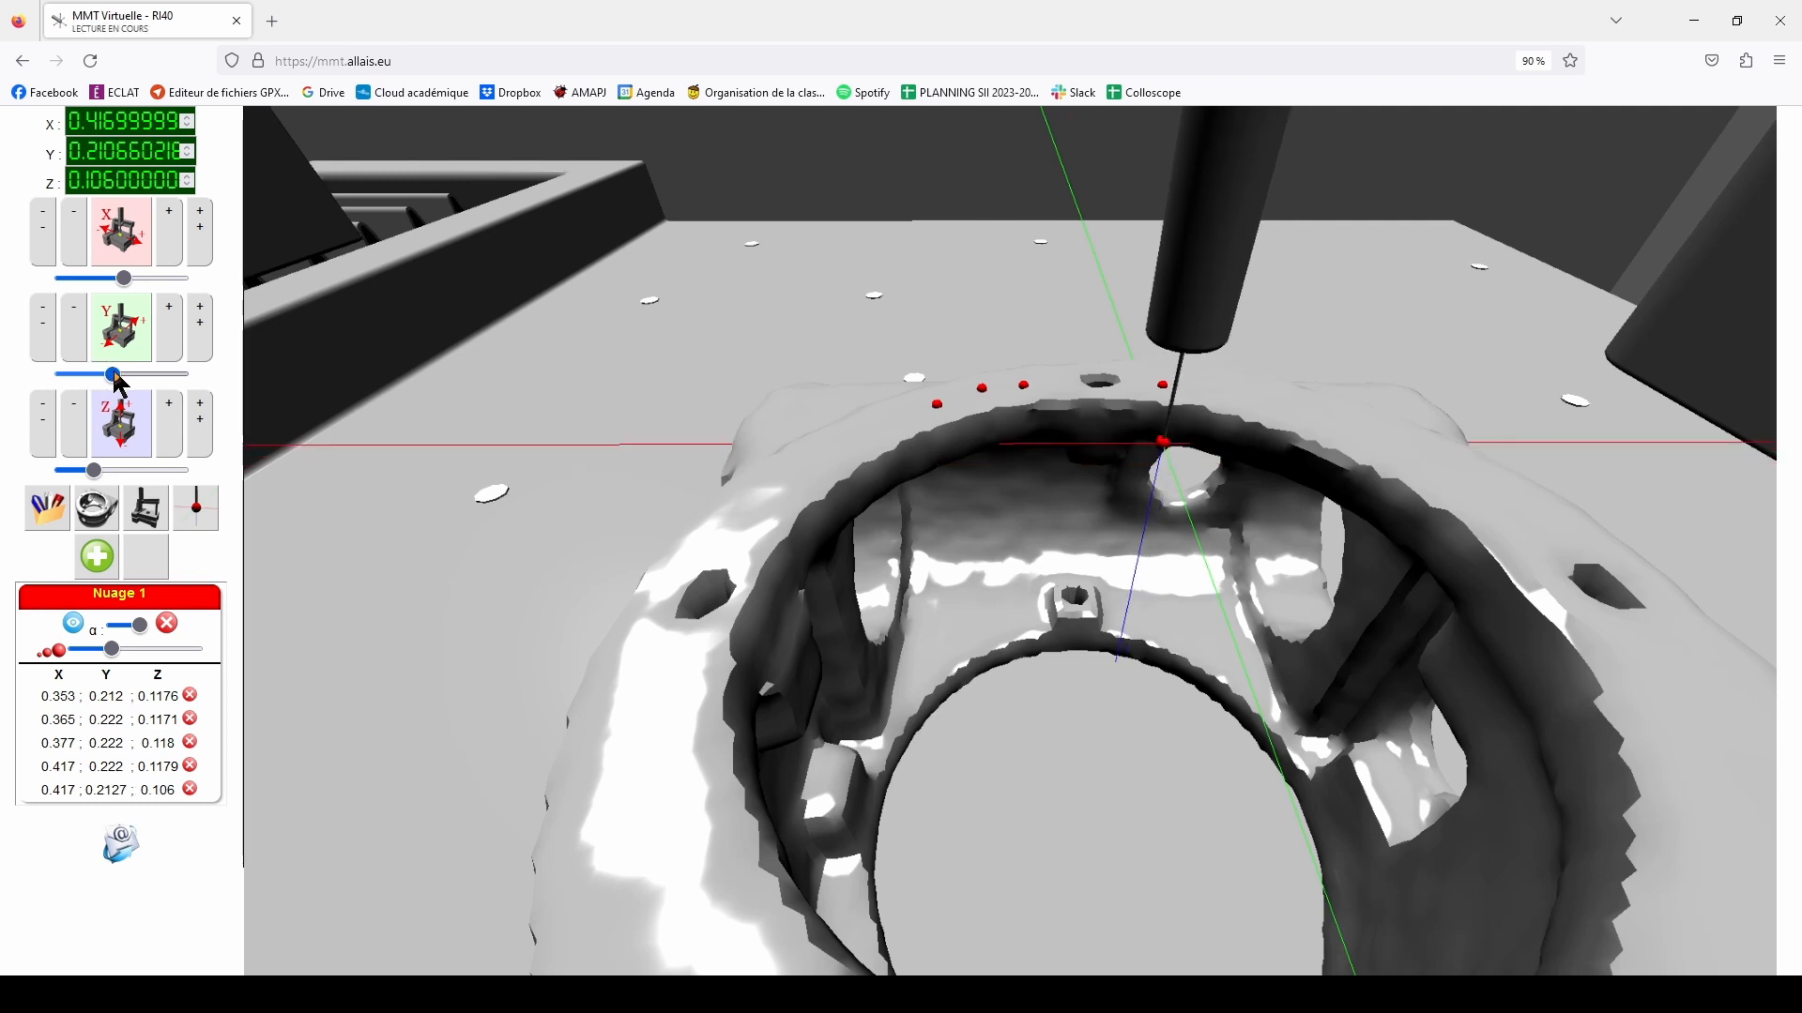
pyautogui.moveTo(98, 380); pyautogui.dragTo(81, 378)
pyautogui.scroll(6, 1096, 425)
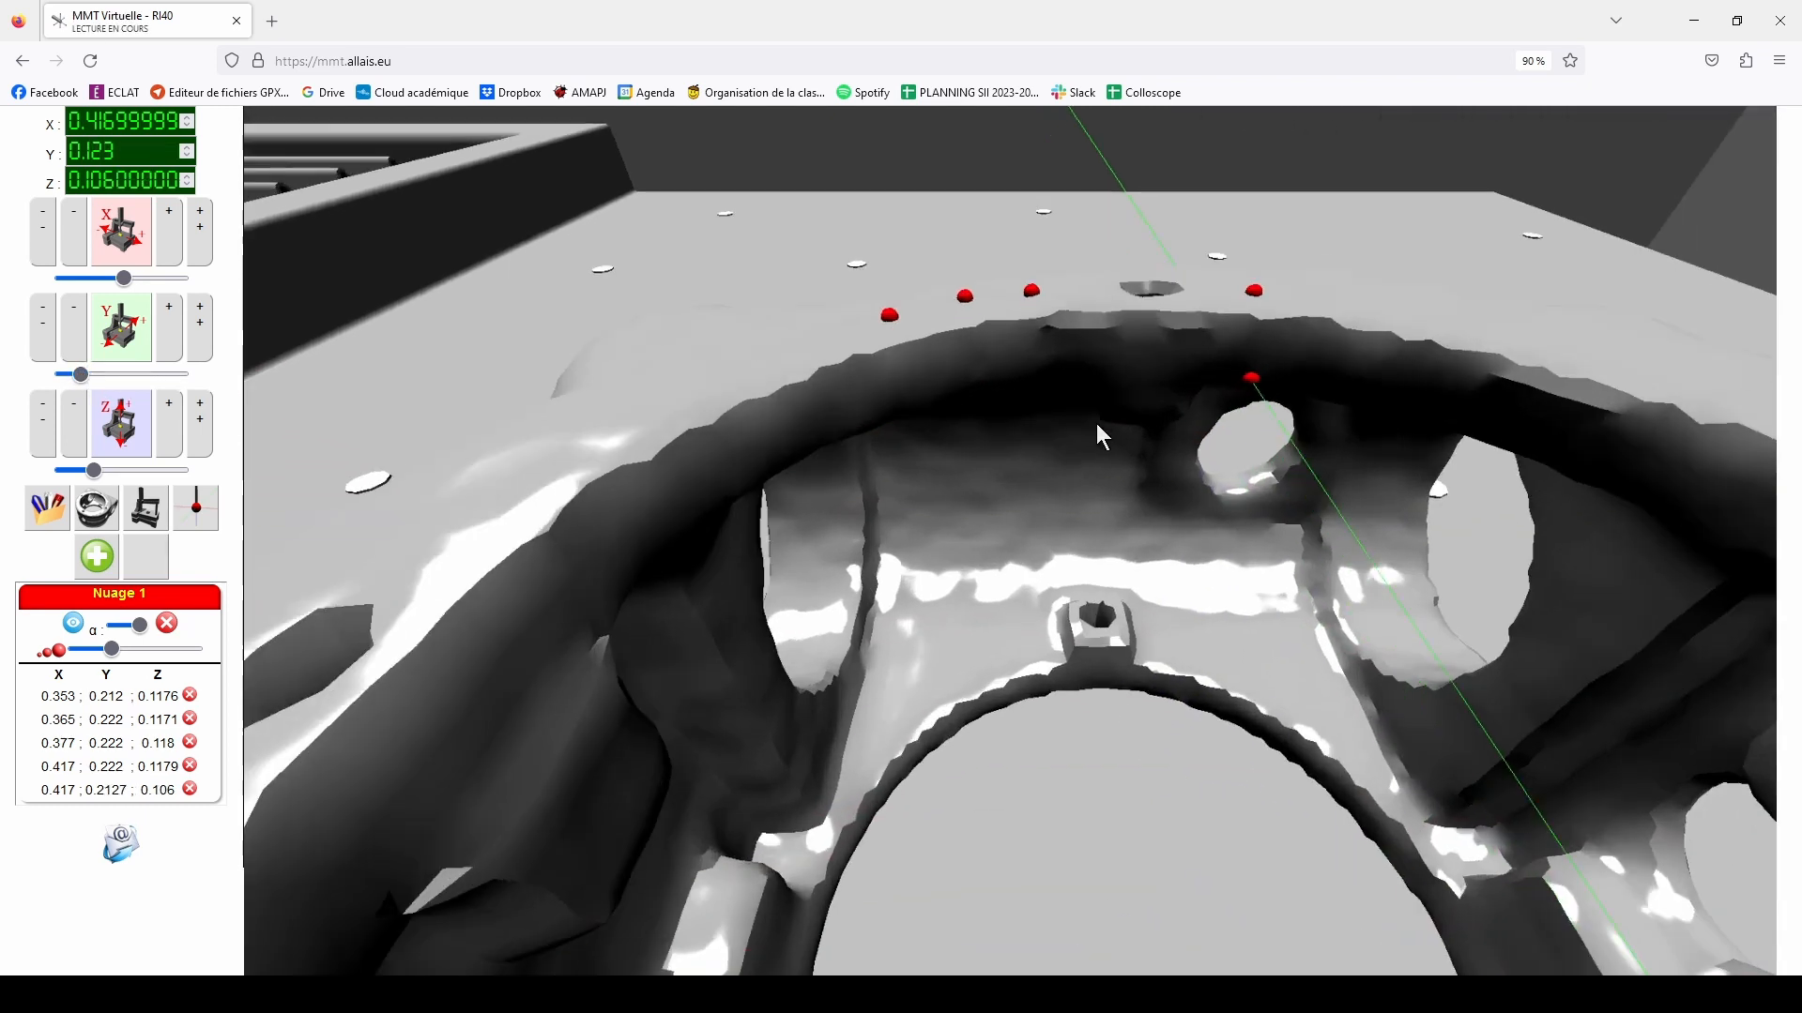
pyautogui.moveTo(1281, 368); pyautogui.dragTo(1163, 430, button='right')
pyautogui.scroll(4, 1159, 434)
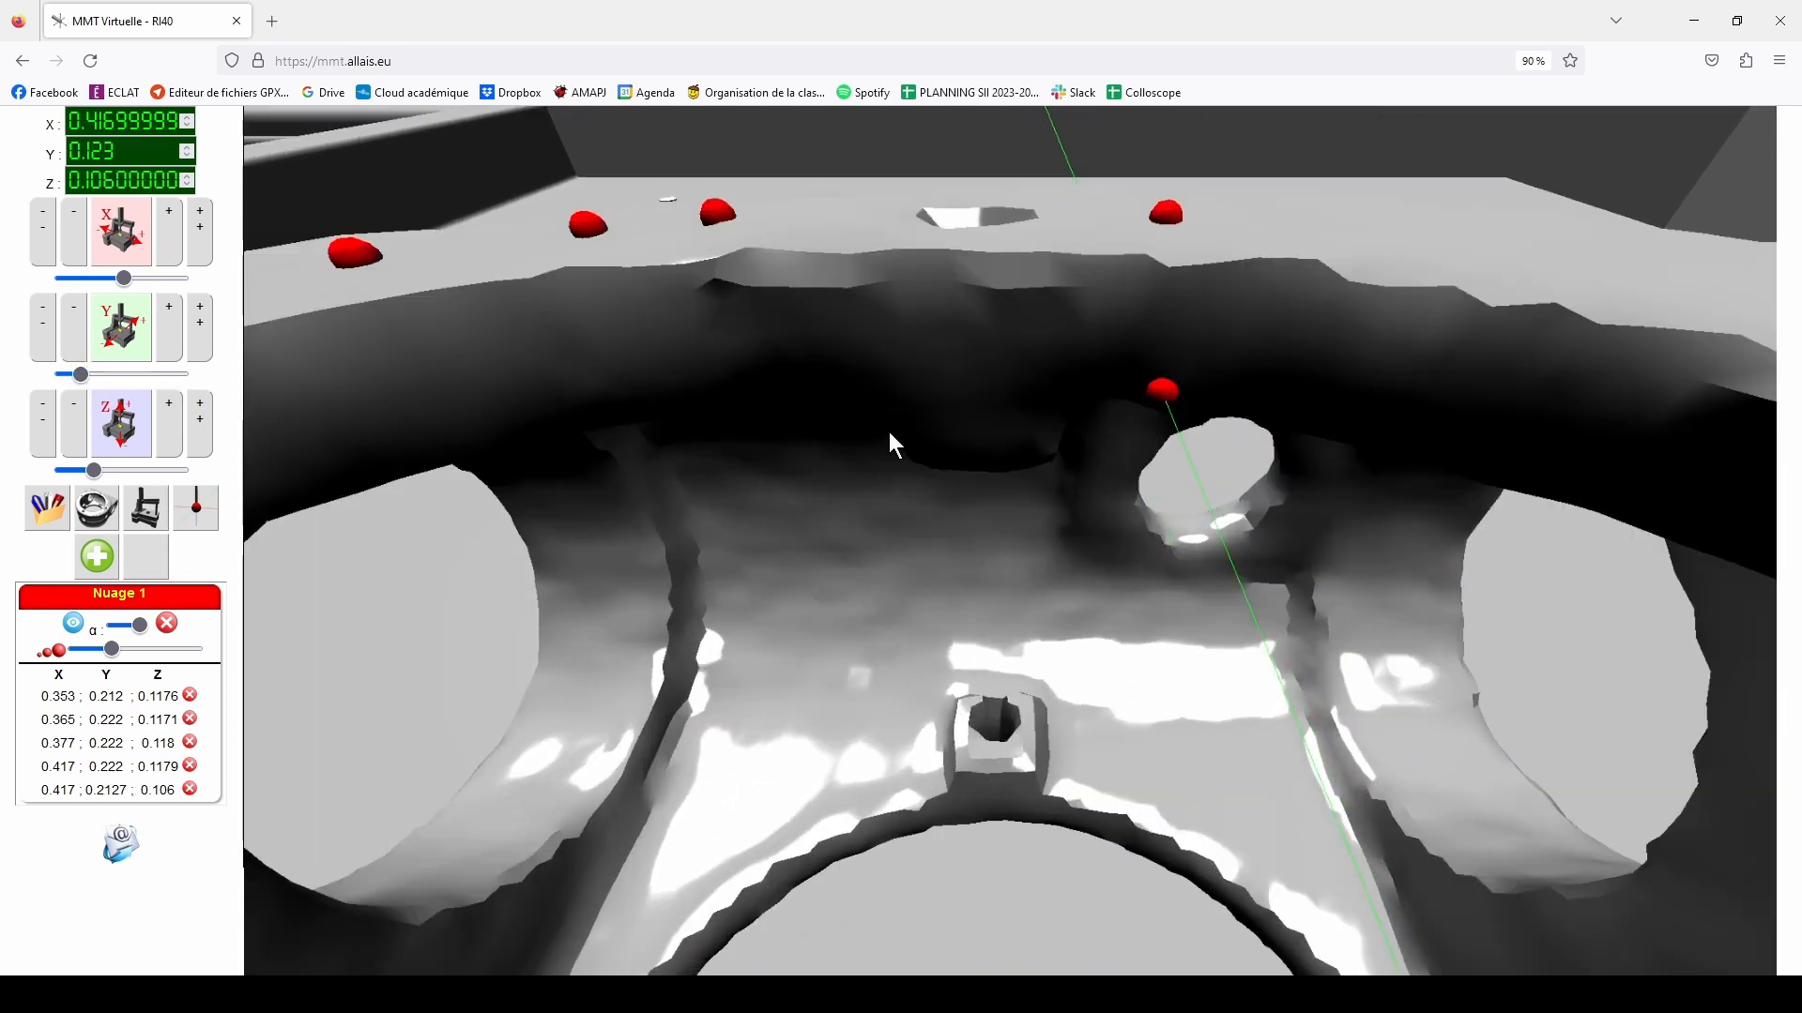
# Delete the point probed on the bore wall from the Nuage 1 coordinate list
pyautogui.click(190, 790)
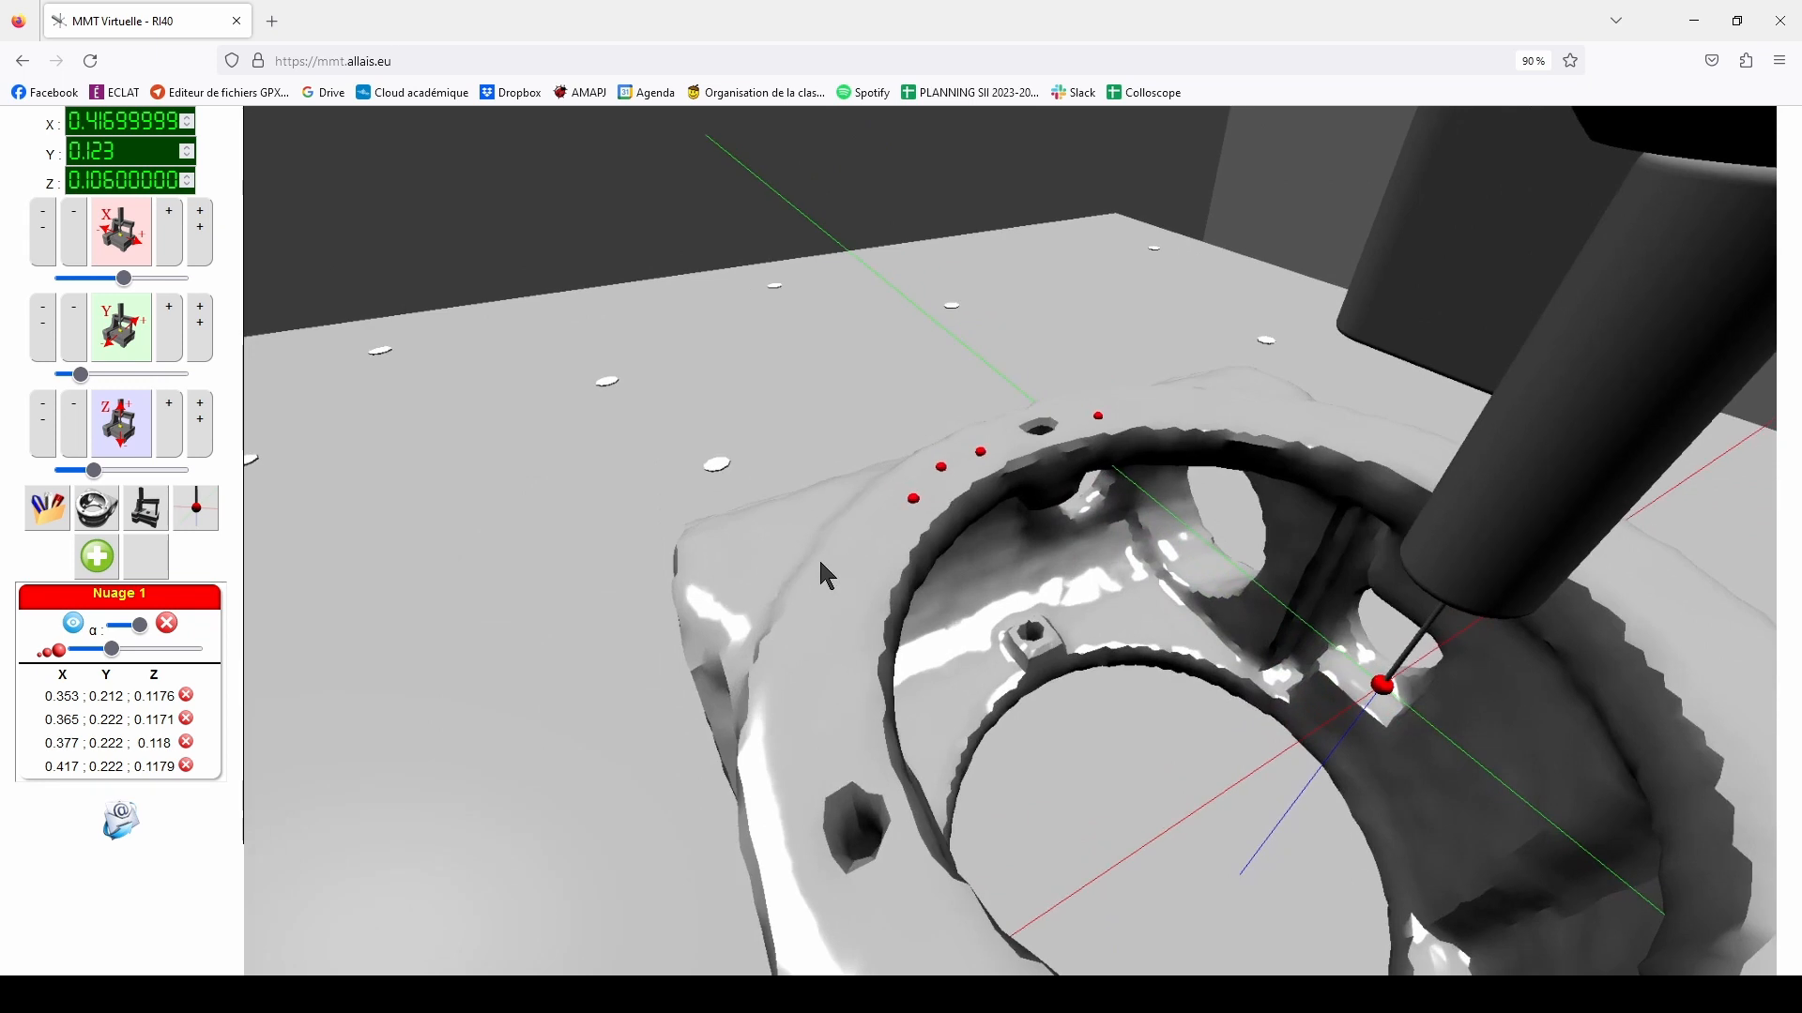
pyautogui.moveTo(1028, 568); pyautogui.dragTo(925, 512, button='right')
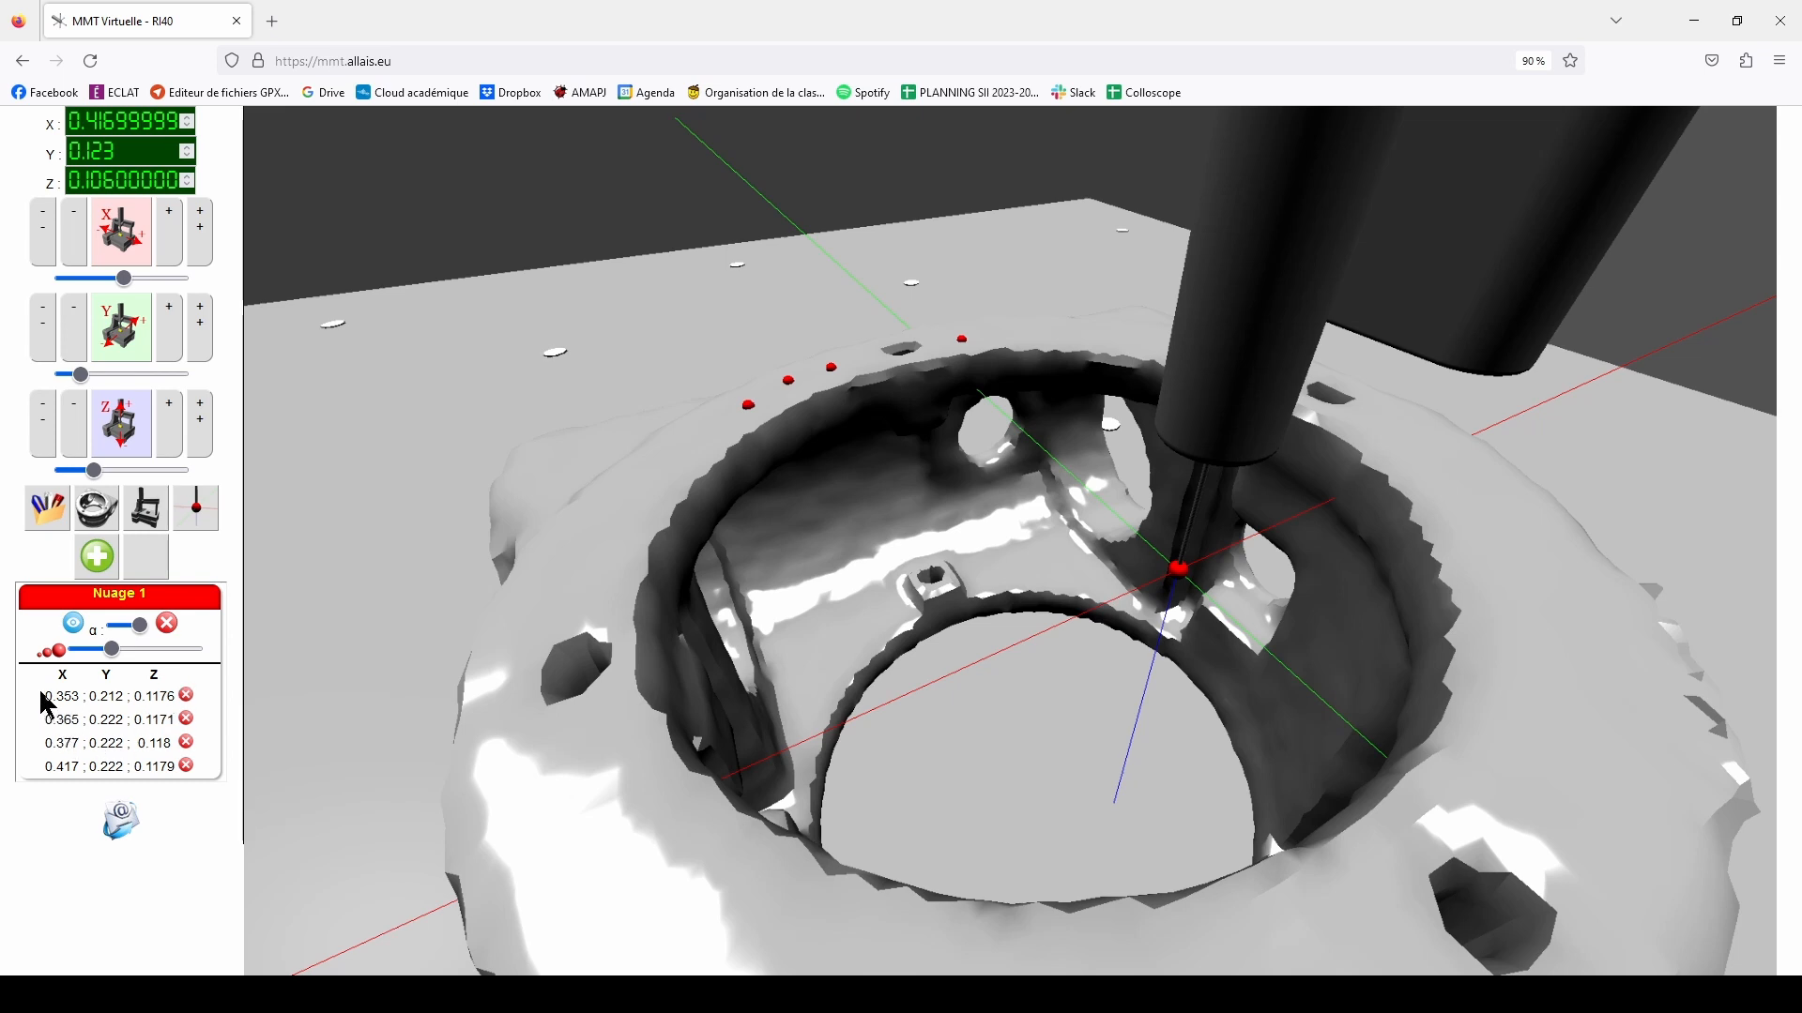
# Select the coordinate rows of all Nuage 1 points as text, and collapse the cloud's entry
pyautogui.moveTo(42, 695); pyautogui.dragTo(195, 758)
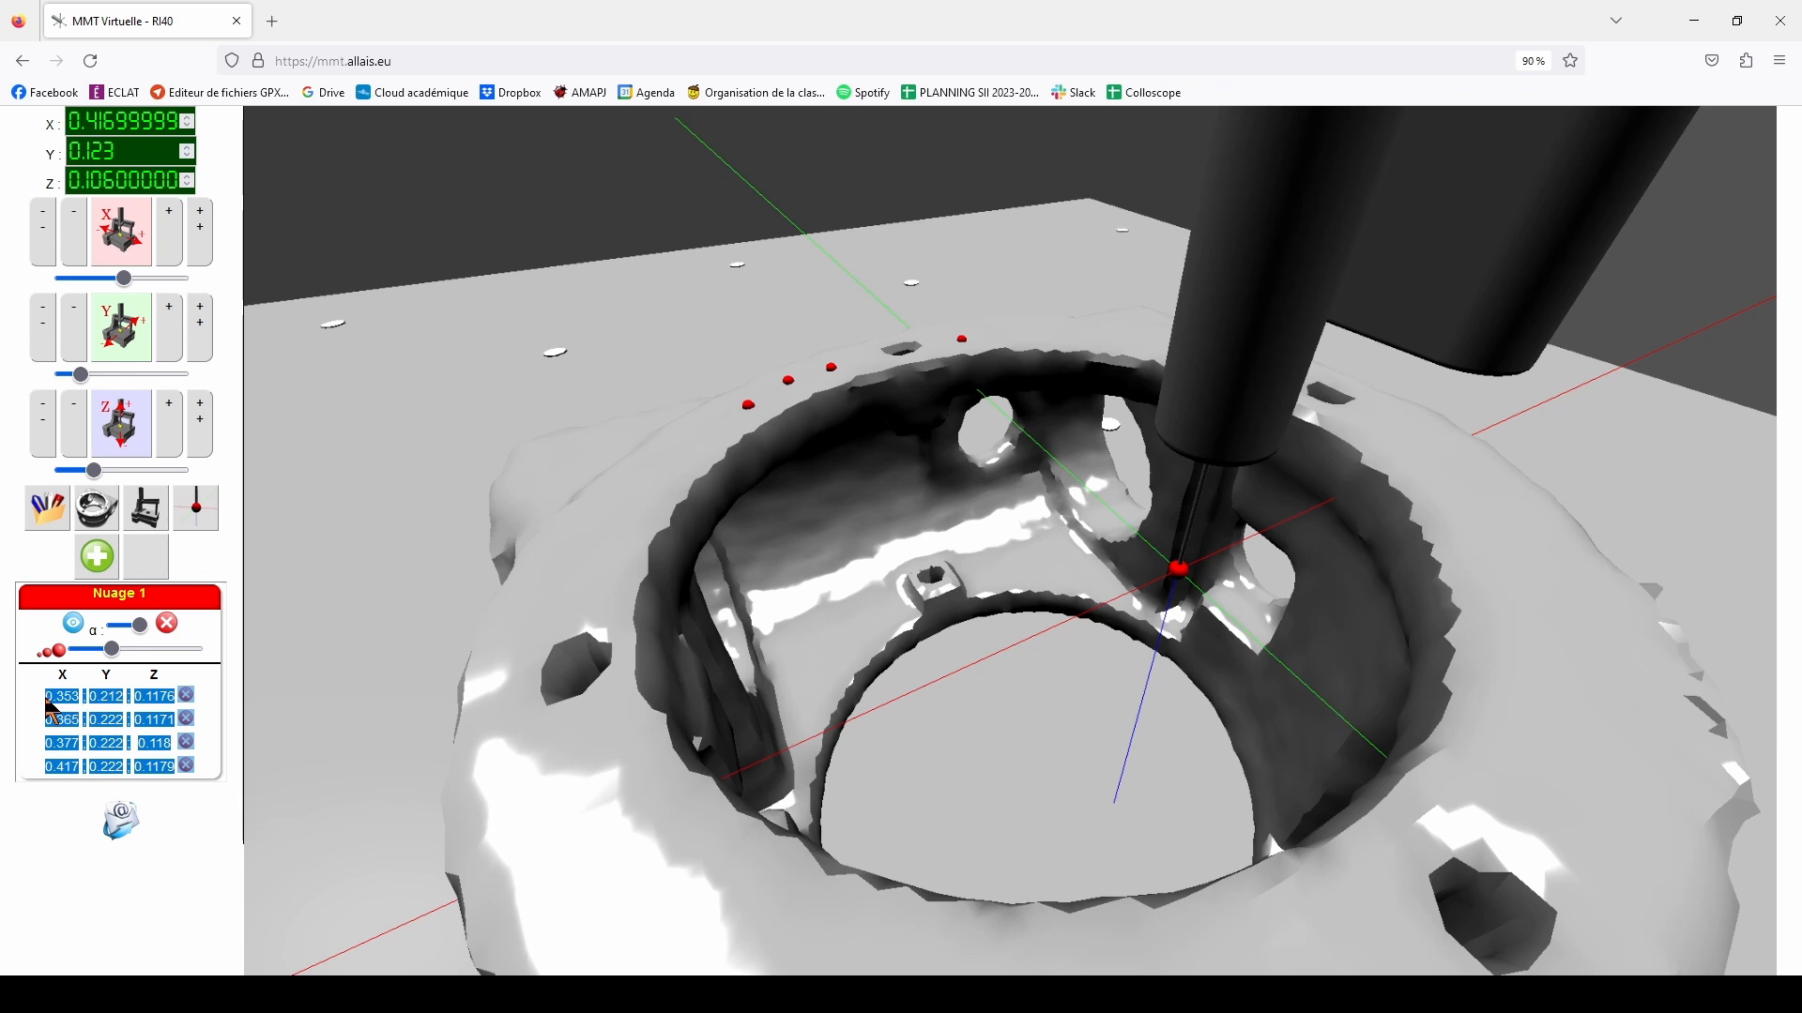
pyautogui.click(80, 703)
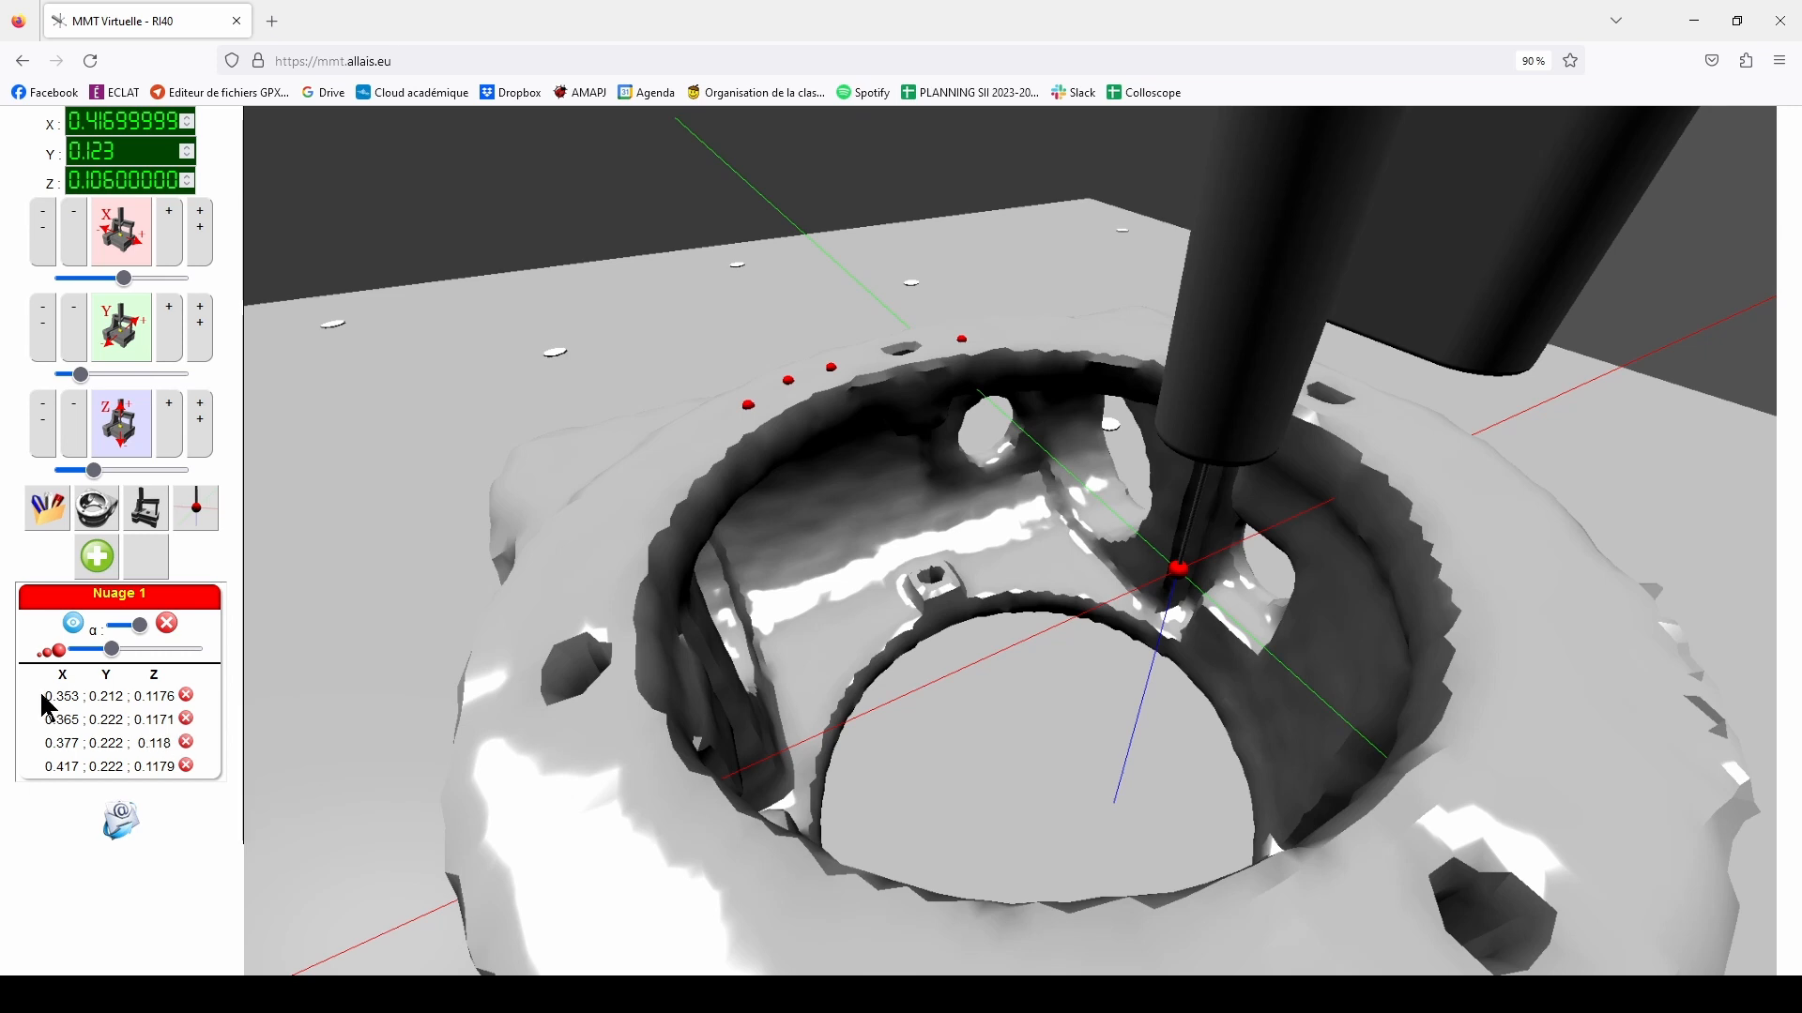
pyautogui.moveTo(44, 702); pyautogui.dragTo(172, 763)
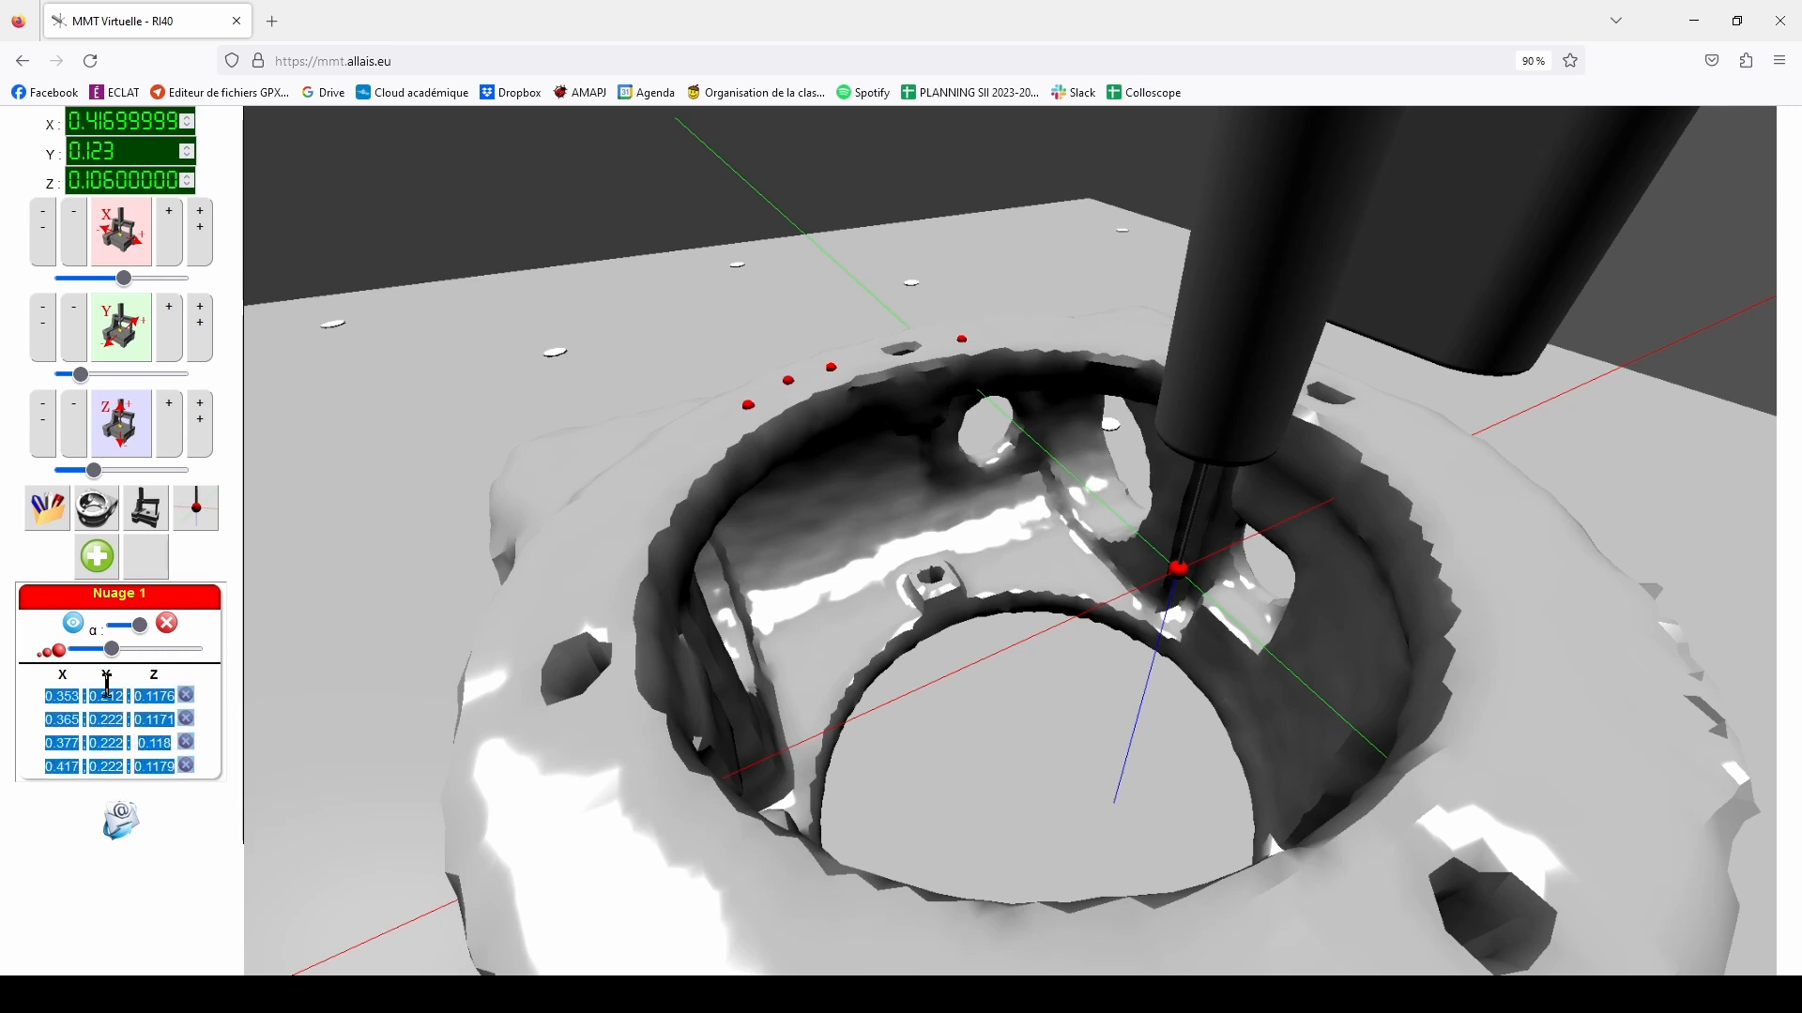
pyautogui.click(132, 598)
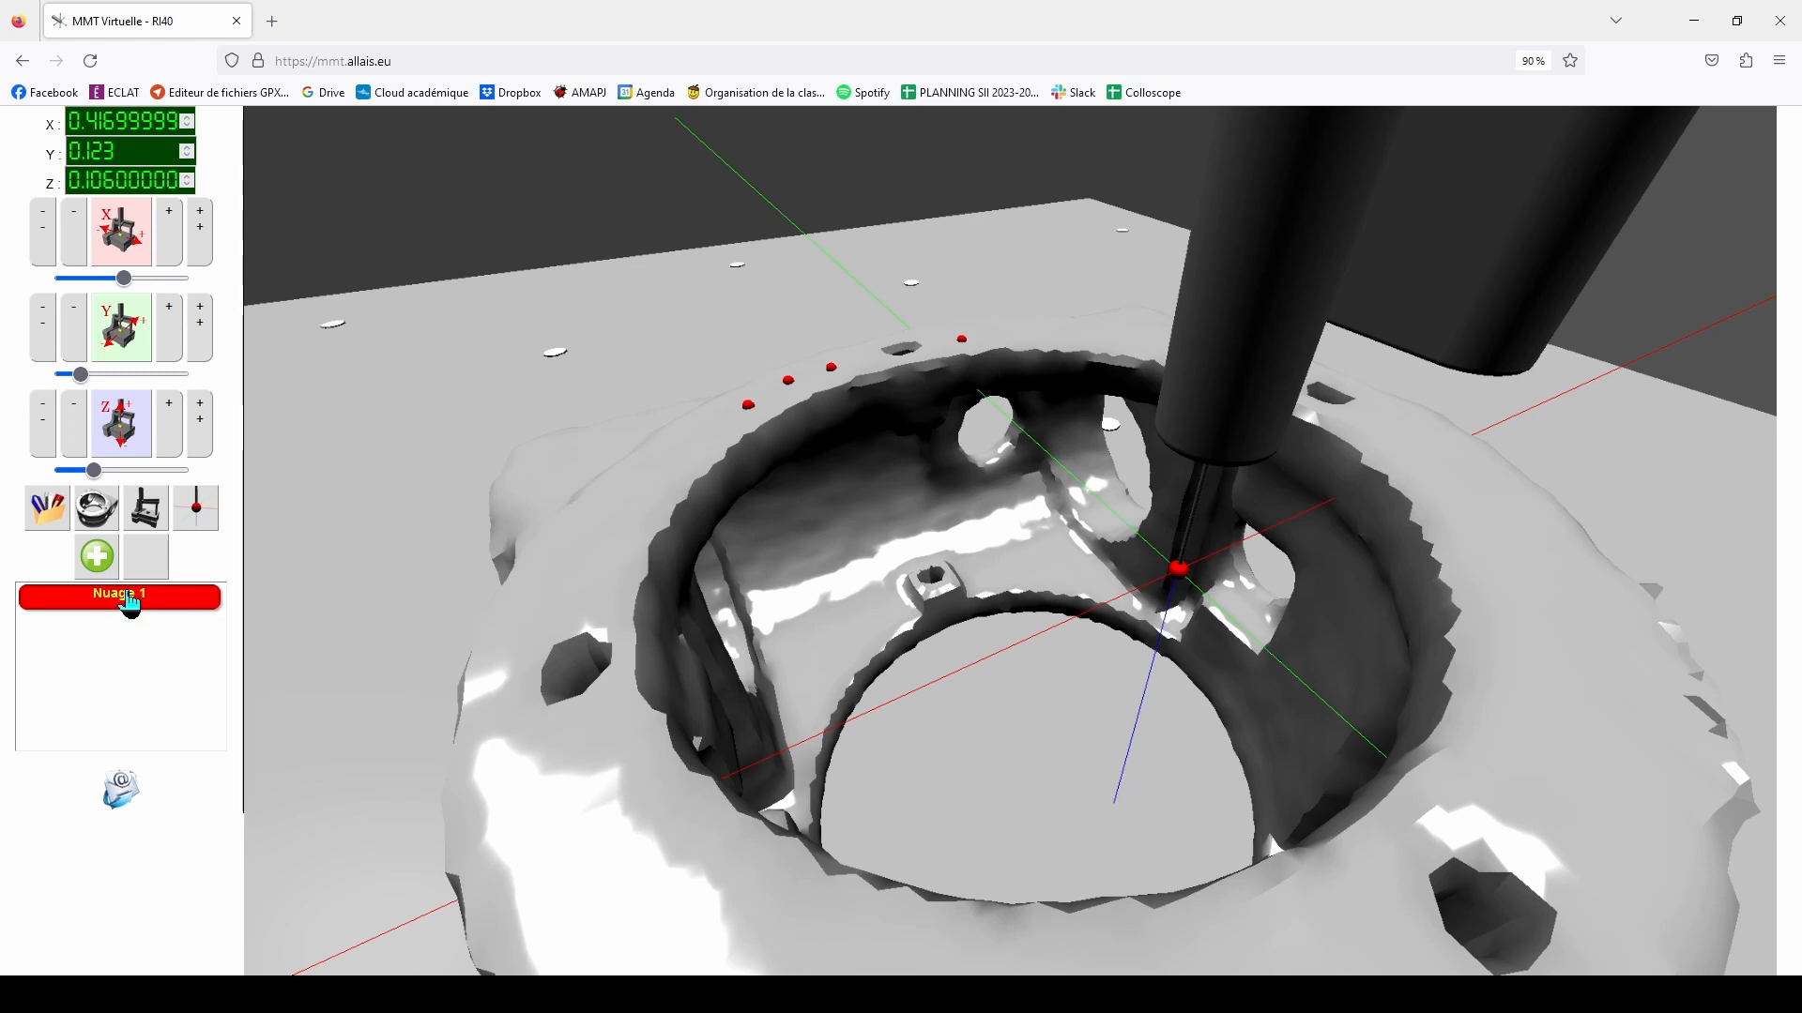
# Raise the probe clear of the part to Z 0.24 and add an empty blue point cloud named Nuage 2
pyautogui.scroll(-8, 844, 648)
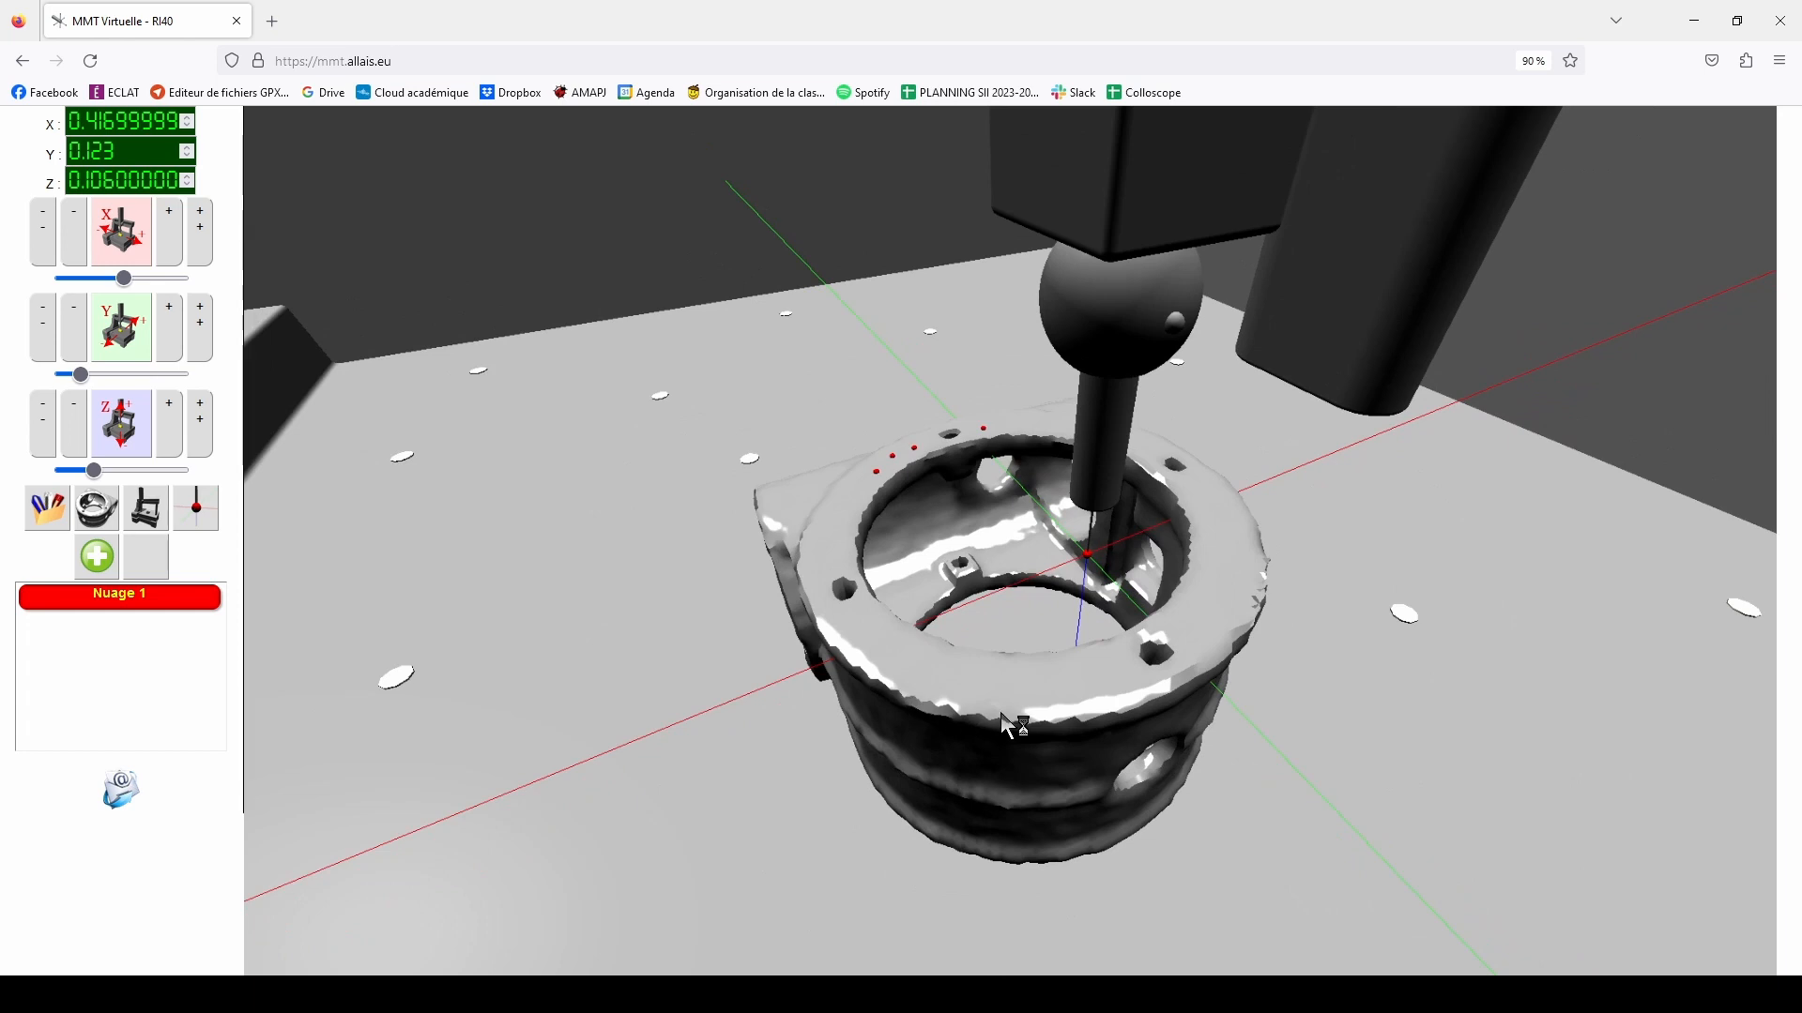
pyautogui.moveTo(1002, 716); pyautogui.dragTo(889, 719)
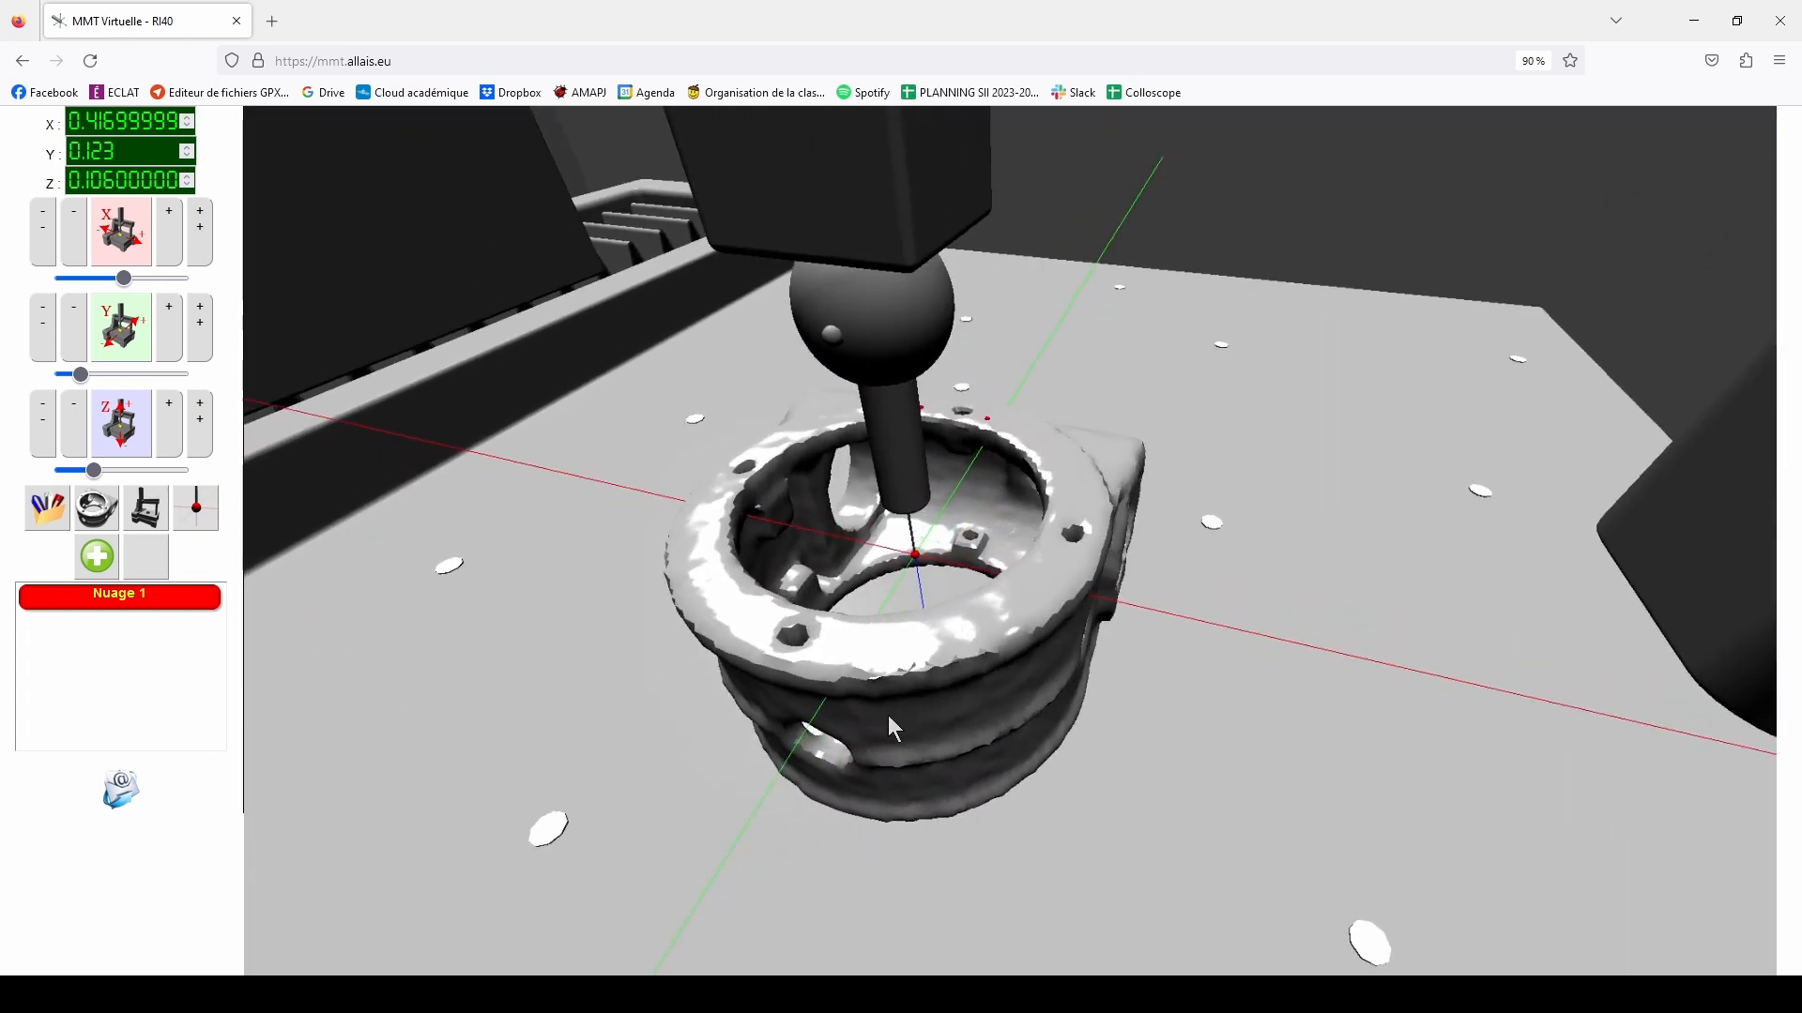
pyautogui.moveTo(1021, 701); pyautogui.dragTo(955, 696)
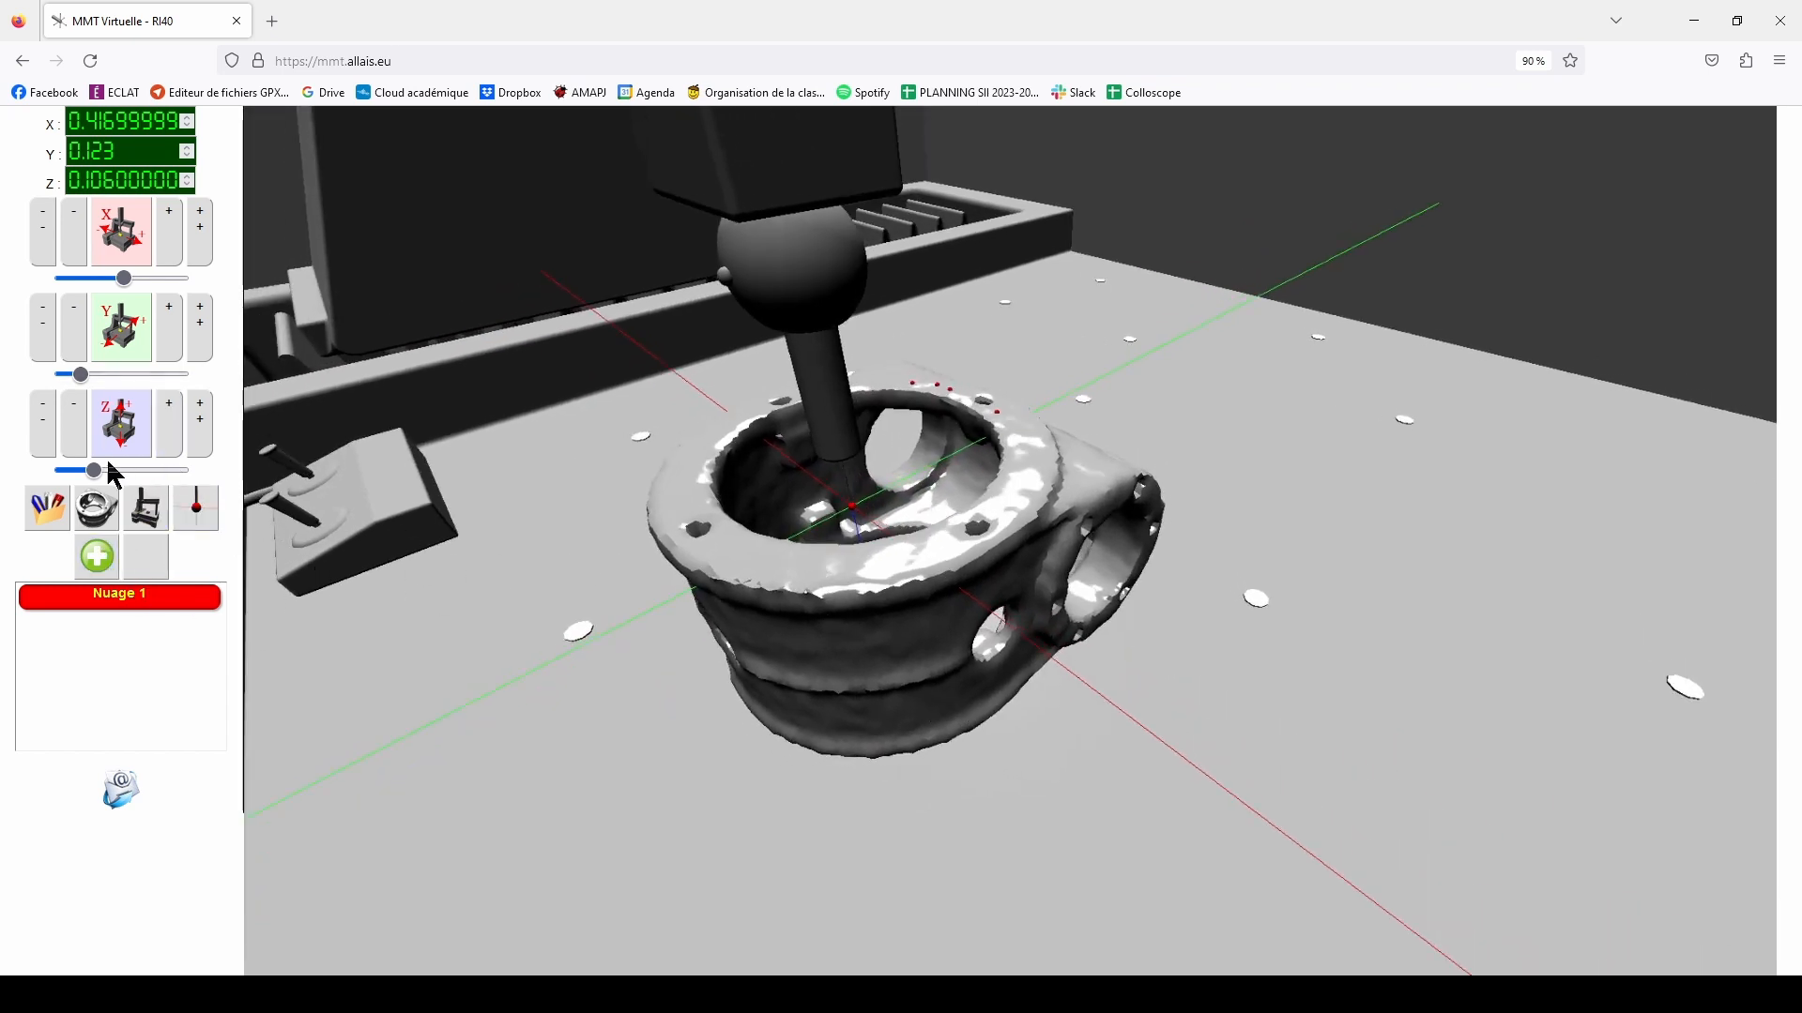
pyautogui.moveTo(94, 470); pyautogui.dragTo(137, 481)
pyautogui.click(97, 563)
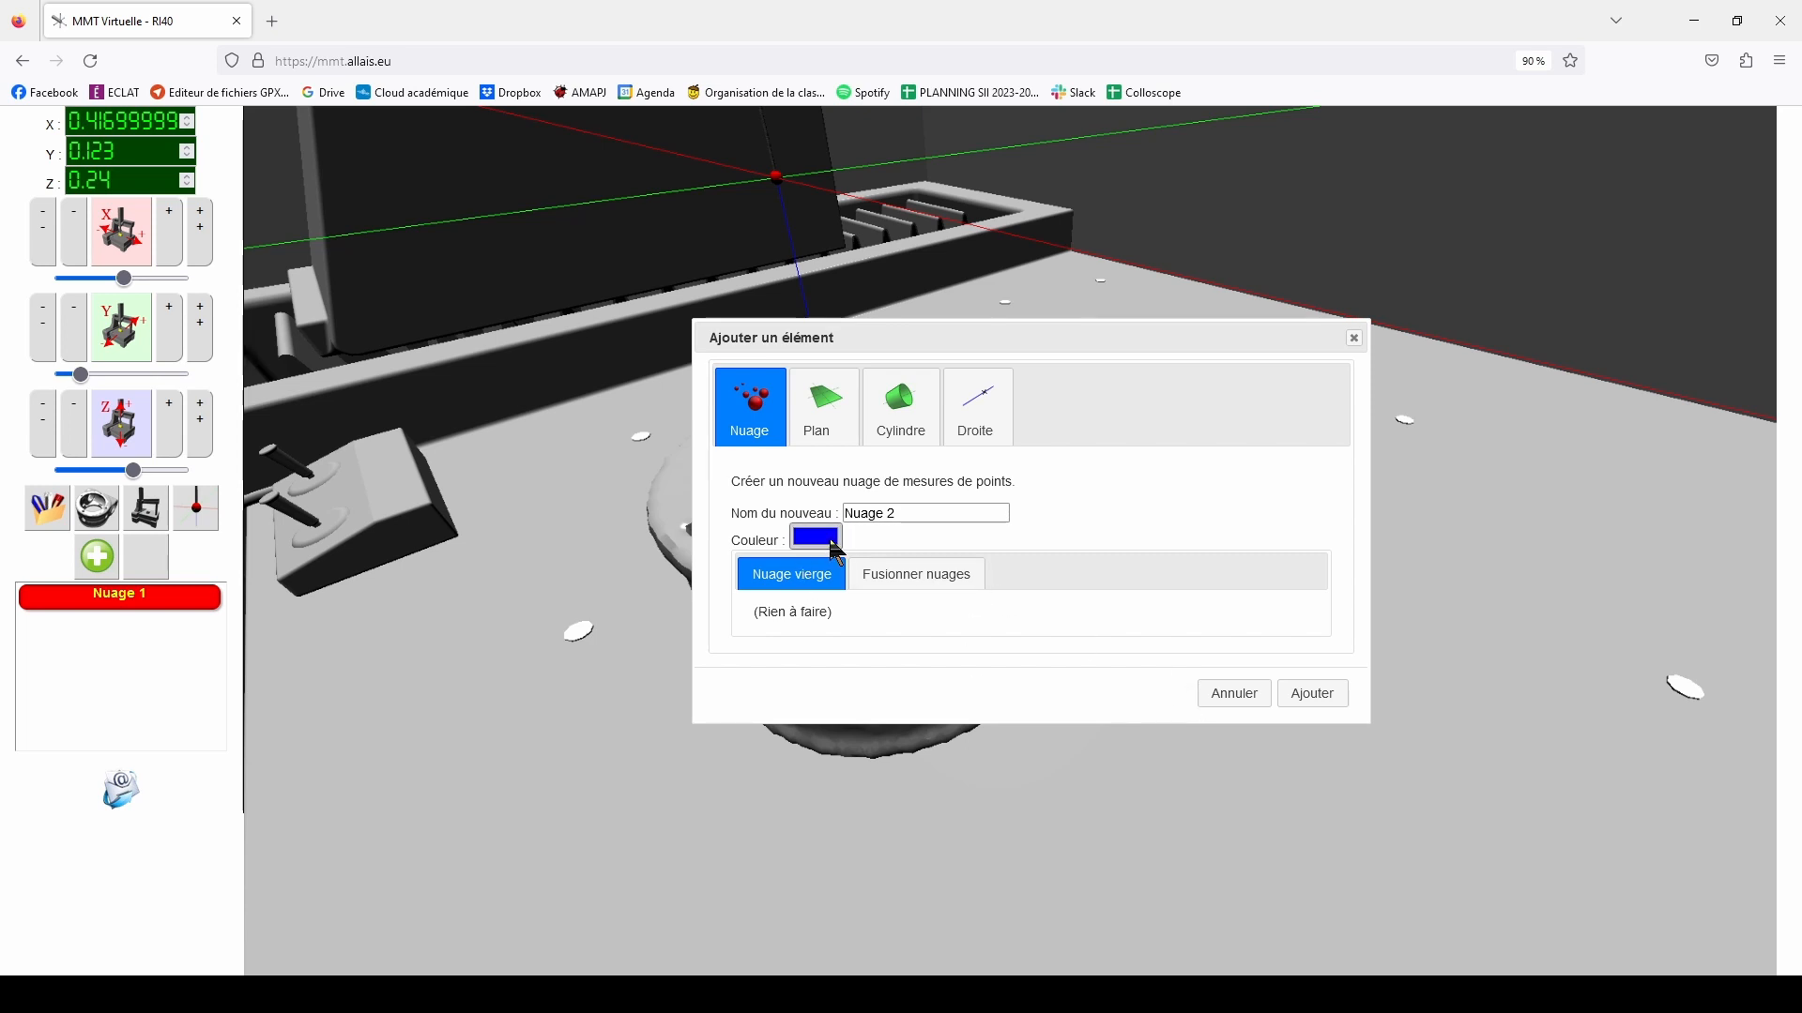
pyautogui.click(908, 512)
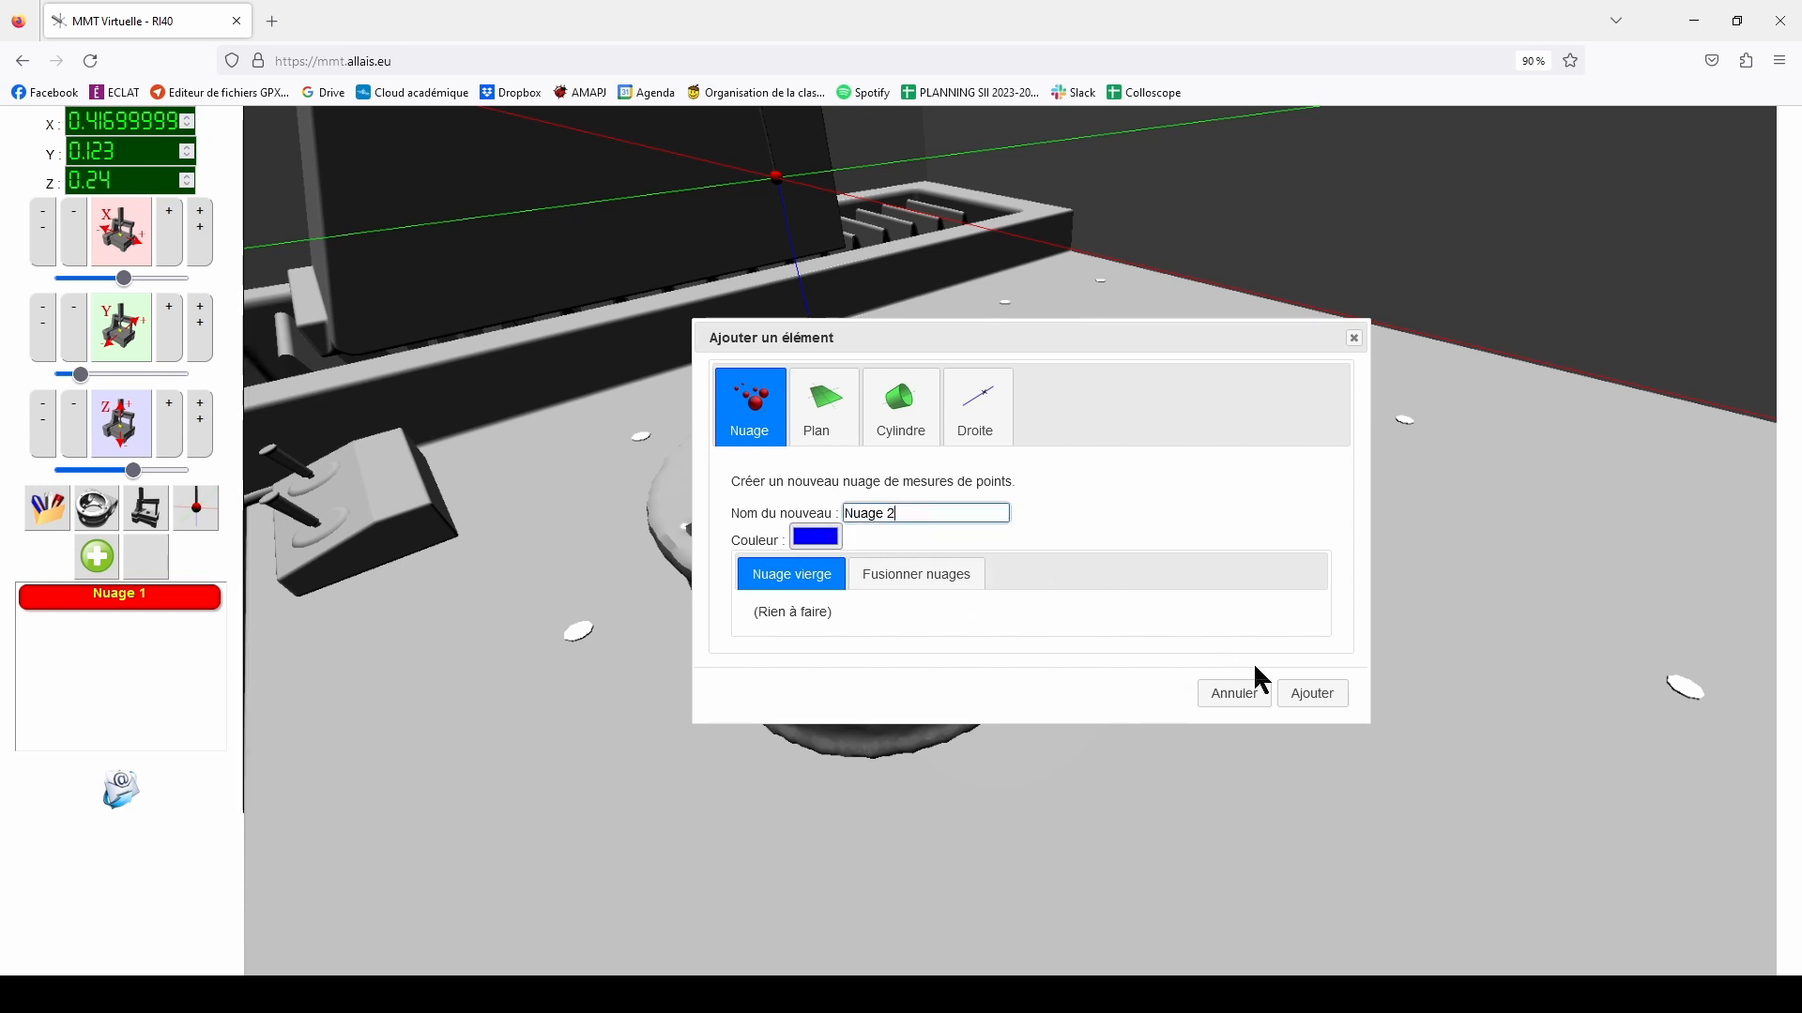
pyautogui.click(1312, 699)
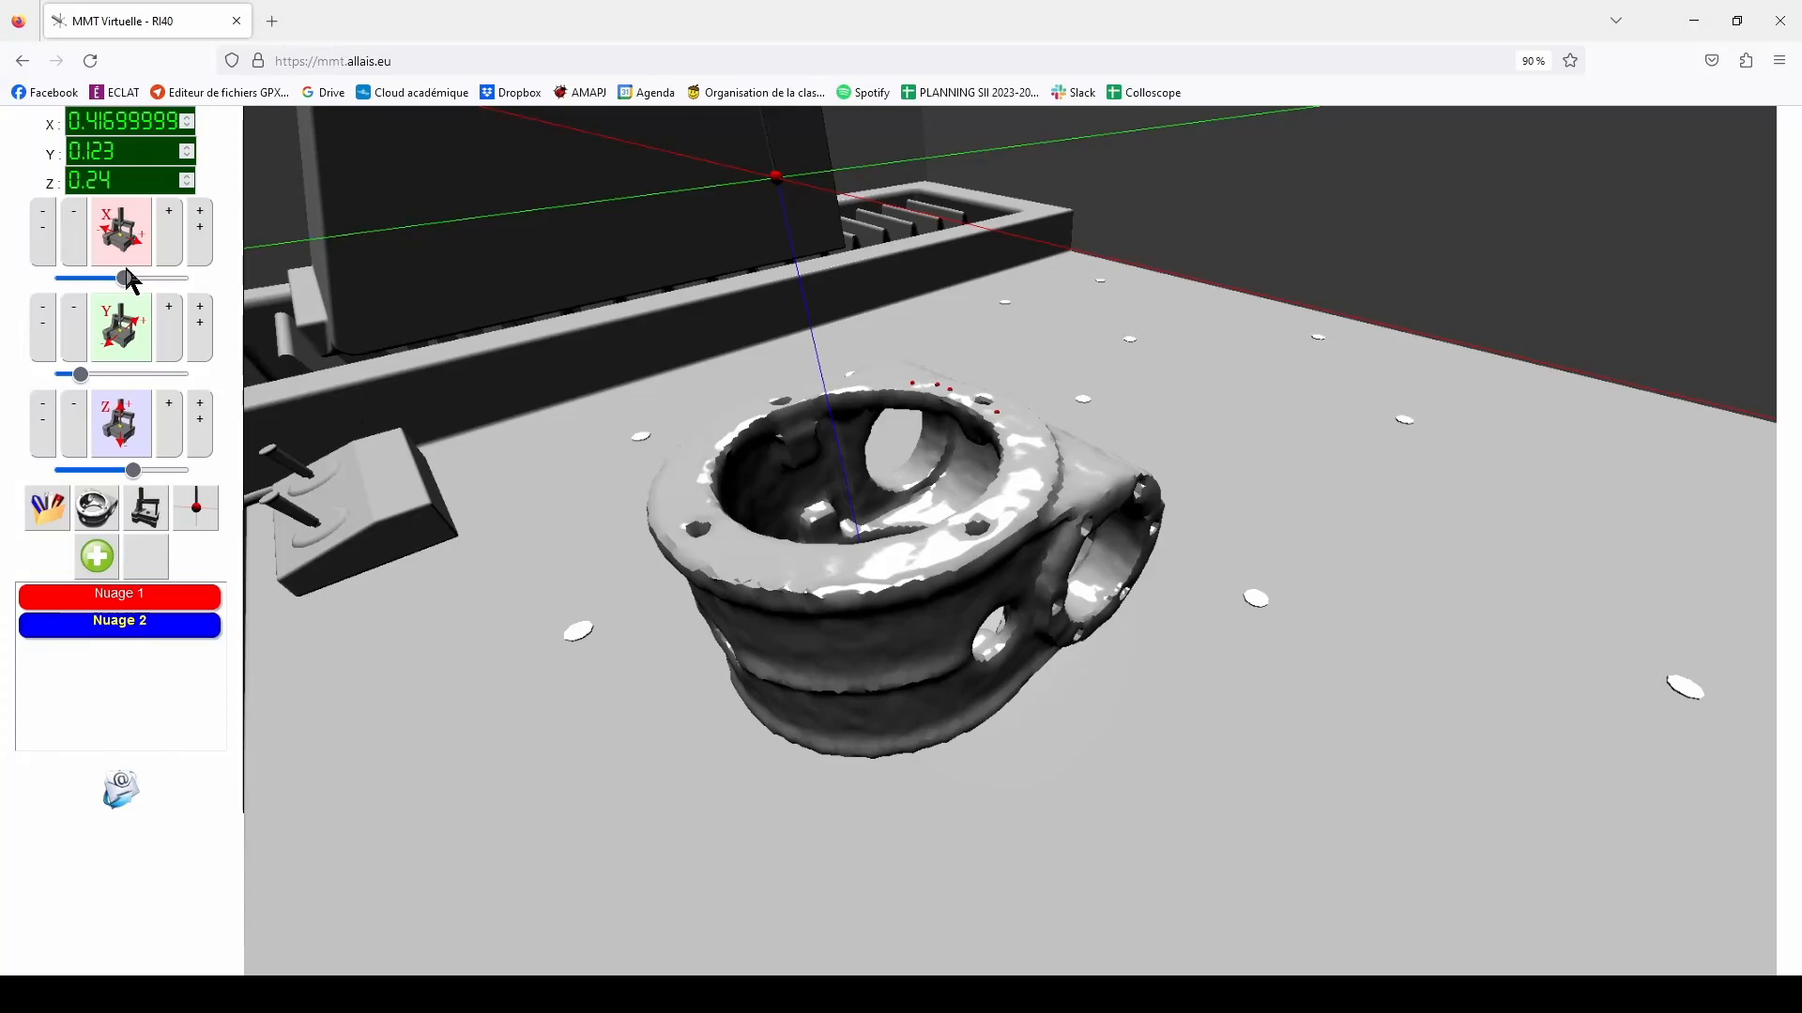
# Position the probe in front of the part's side flange at X 0.576, Y 0.219 and Z 0.1
pyautogui.moveTo(131, 281)
pyautogui.mouseDown()
pyautogui.moveTo(163, 280)
pyautogui.moveTo(147, 280)
pyautogui.mouseUp()
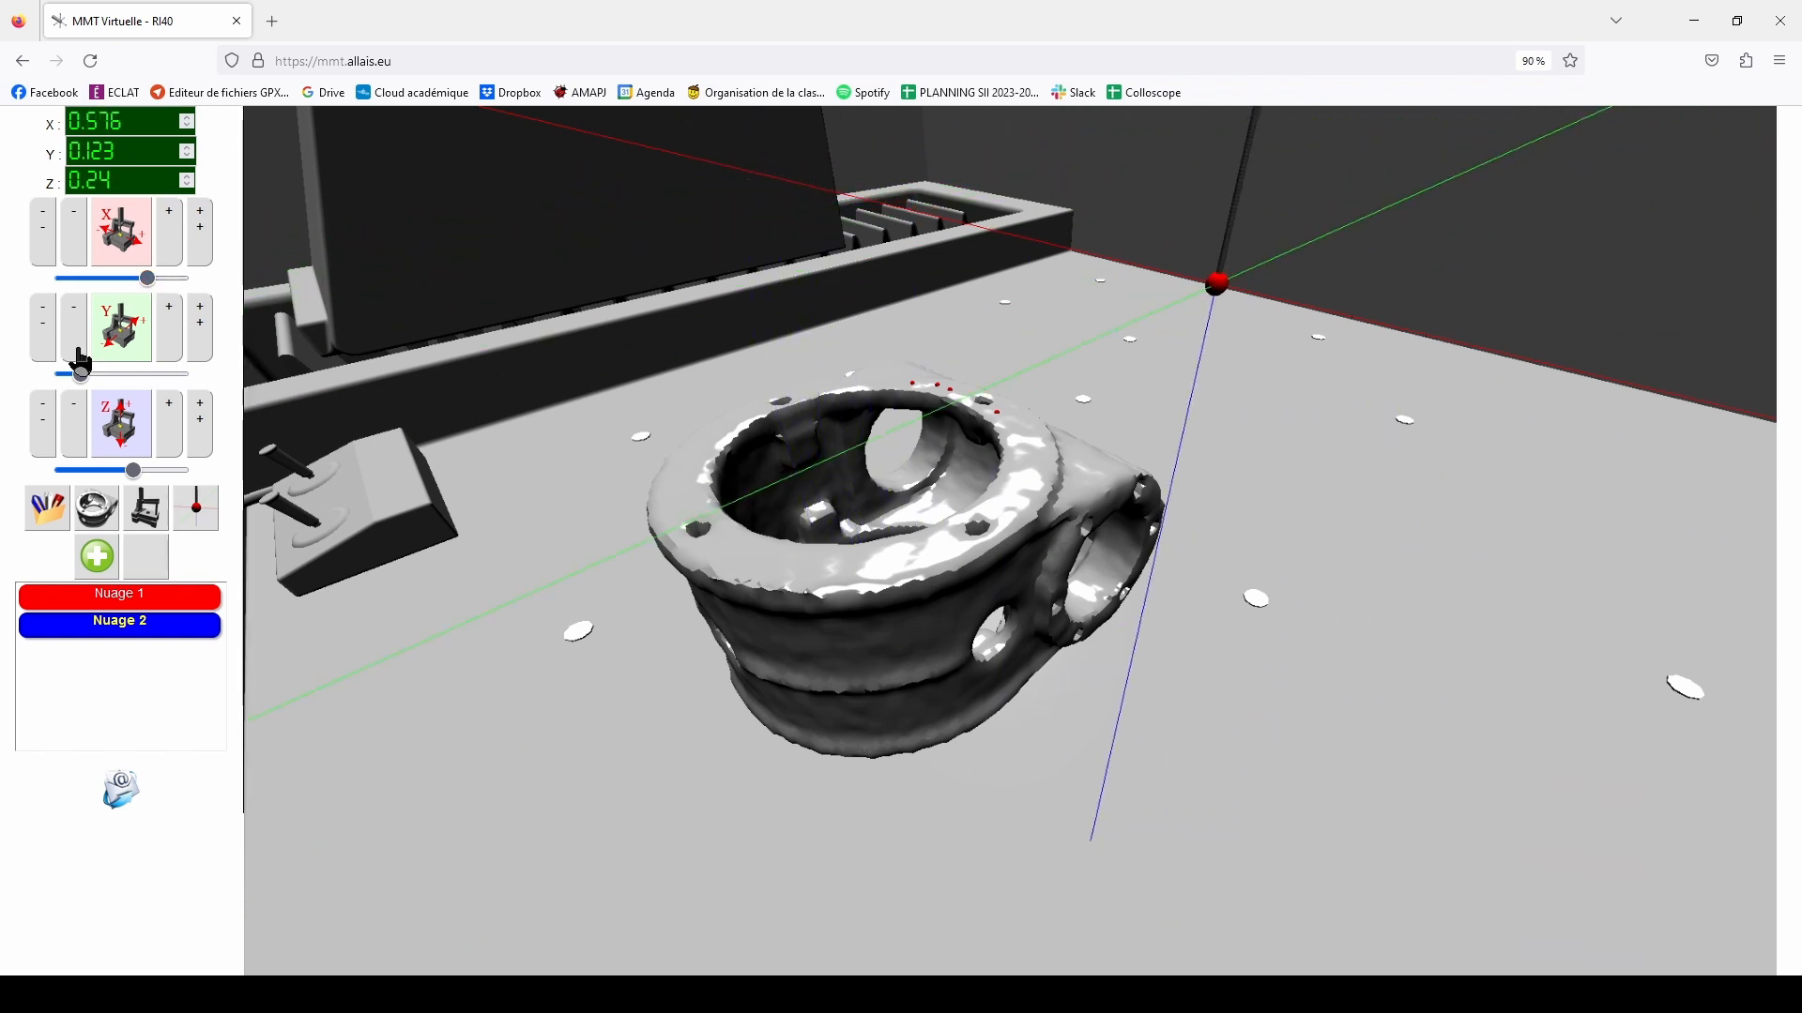
pyautogui.click(43, 427)
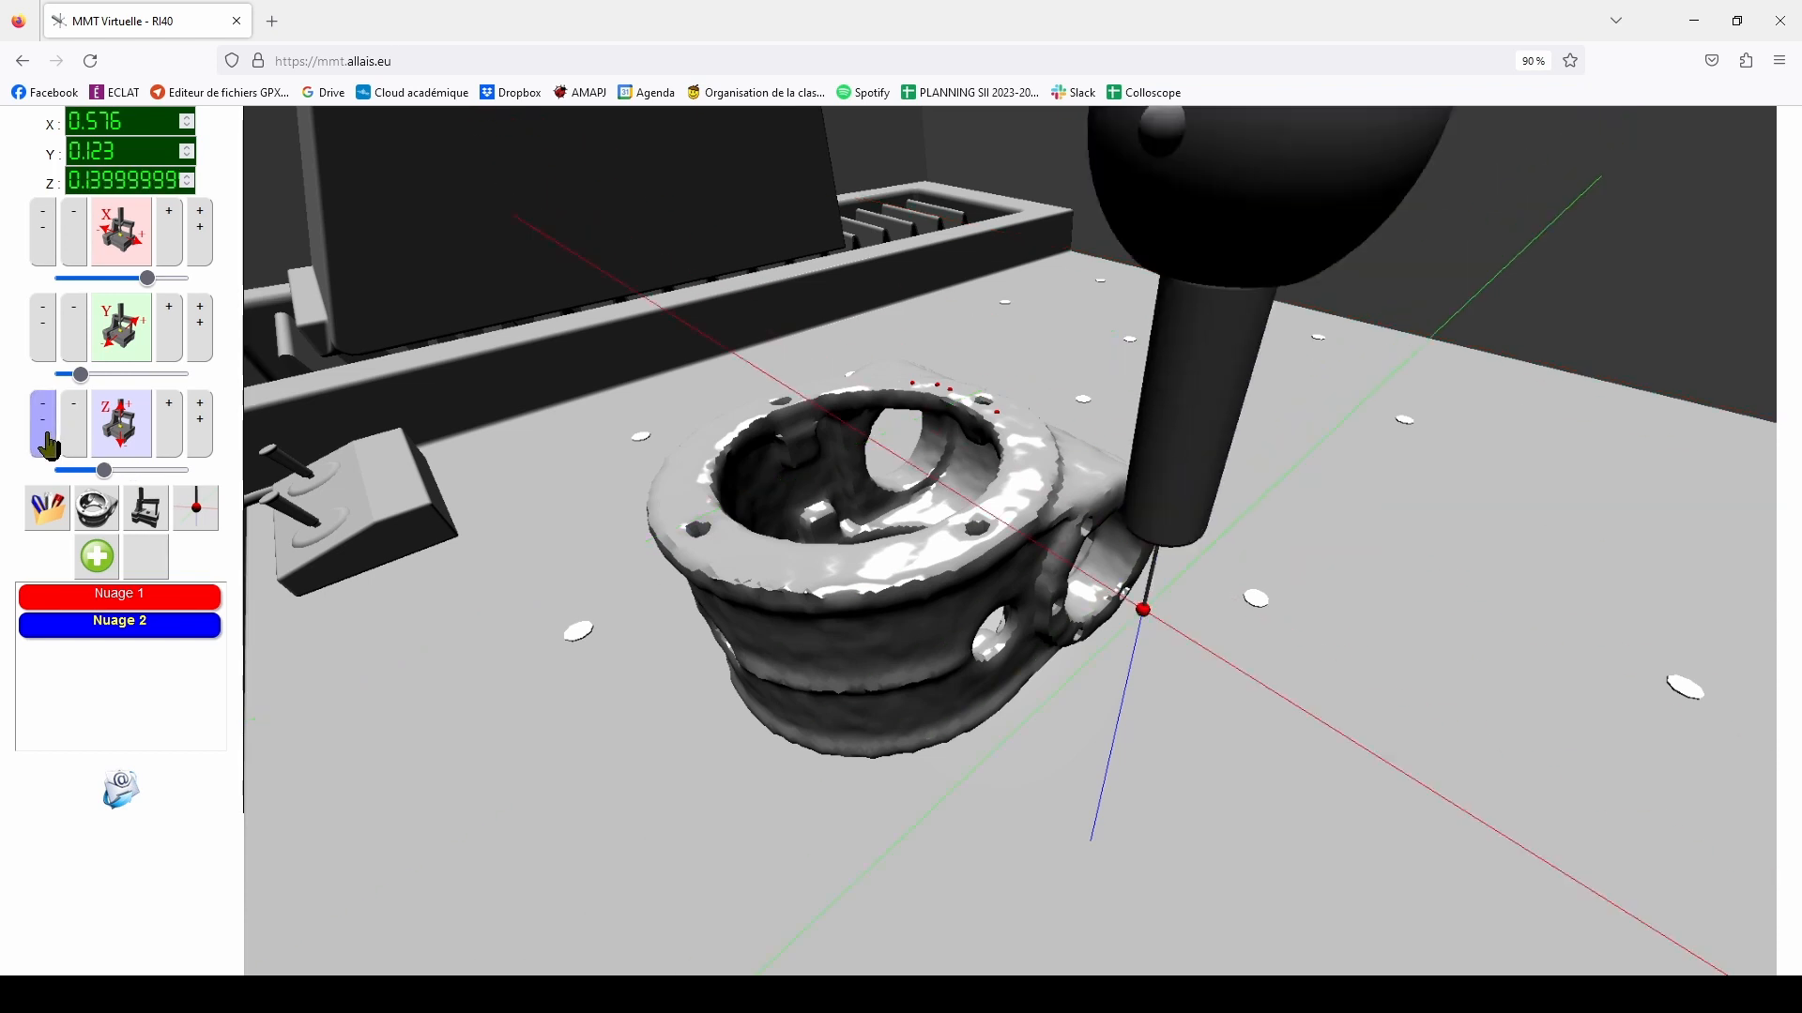
pyautogui.click(72, 336)
pyautogui.click(46, 415)
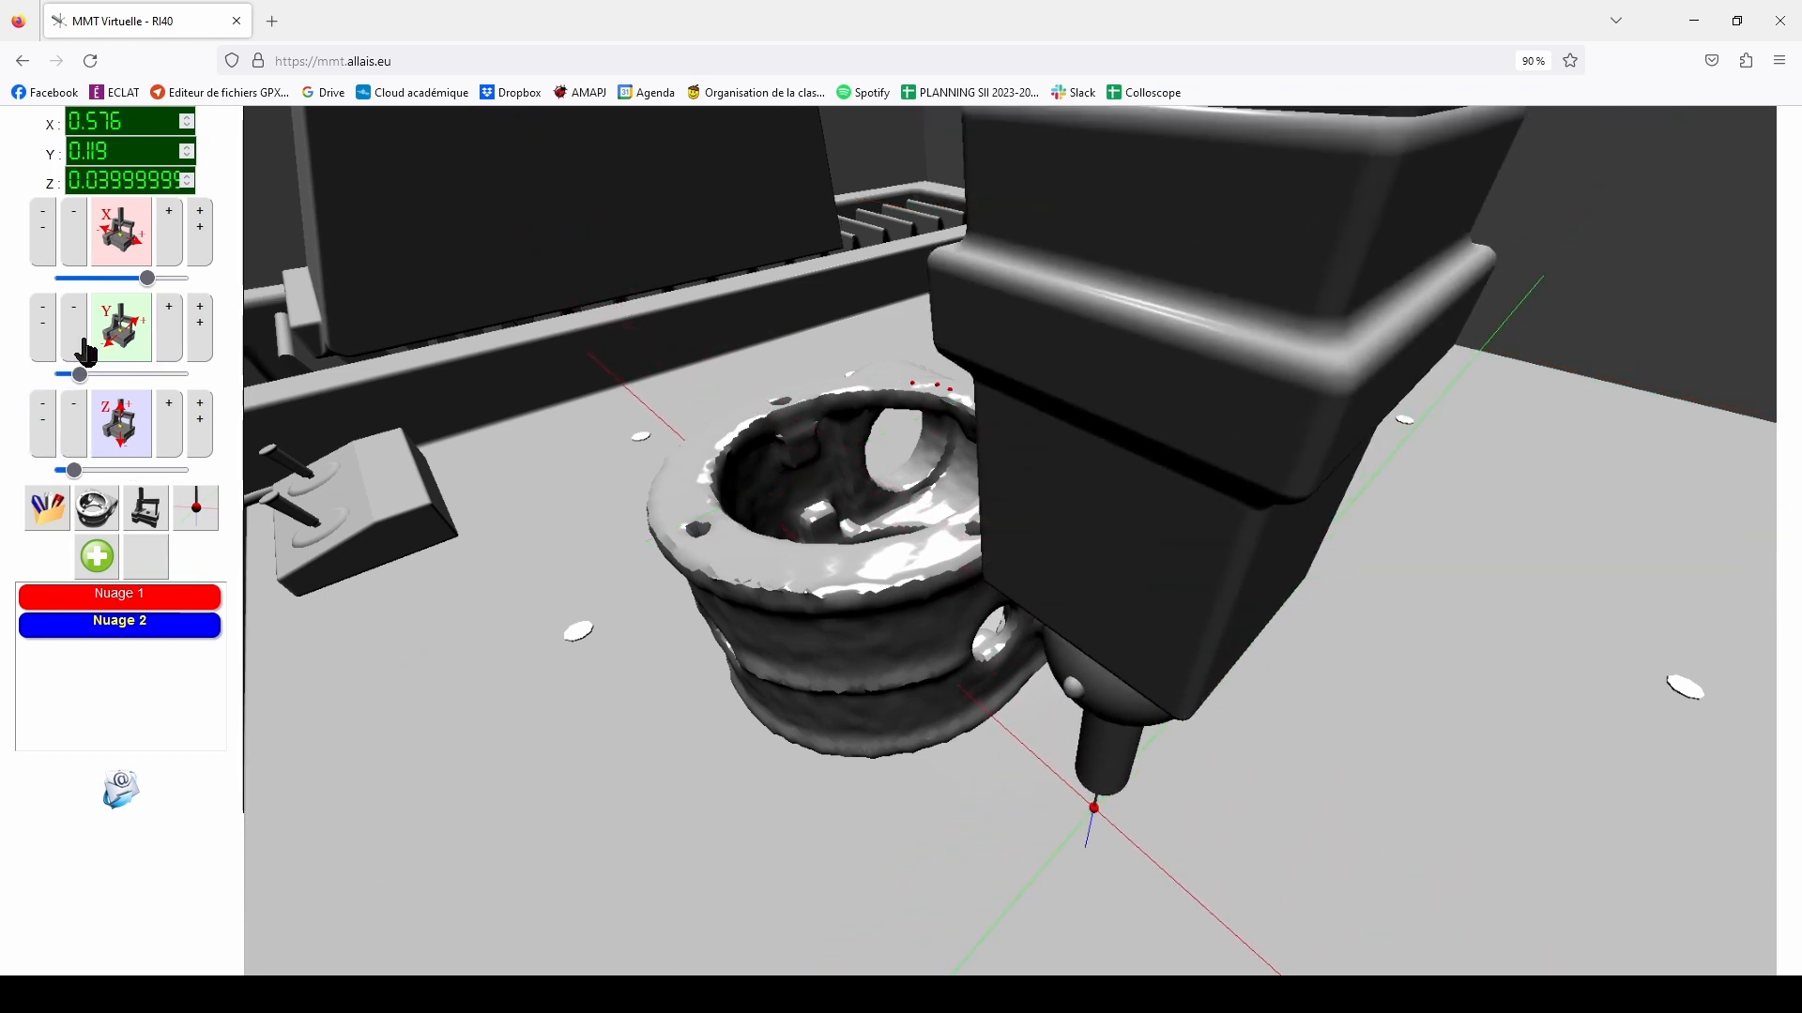
pyautogui.click(200, 339)
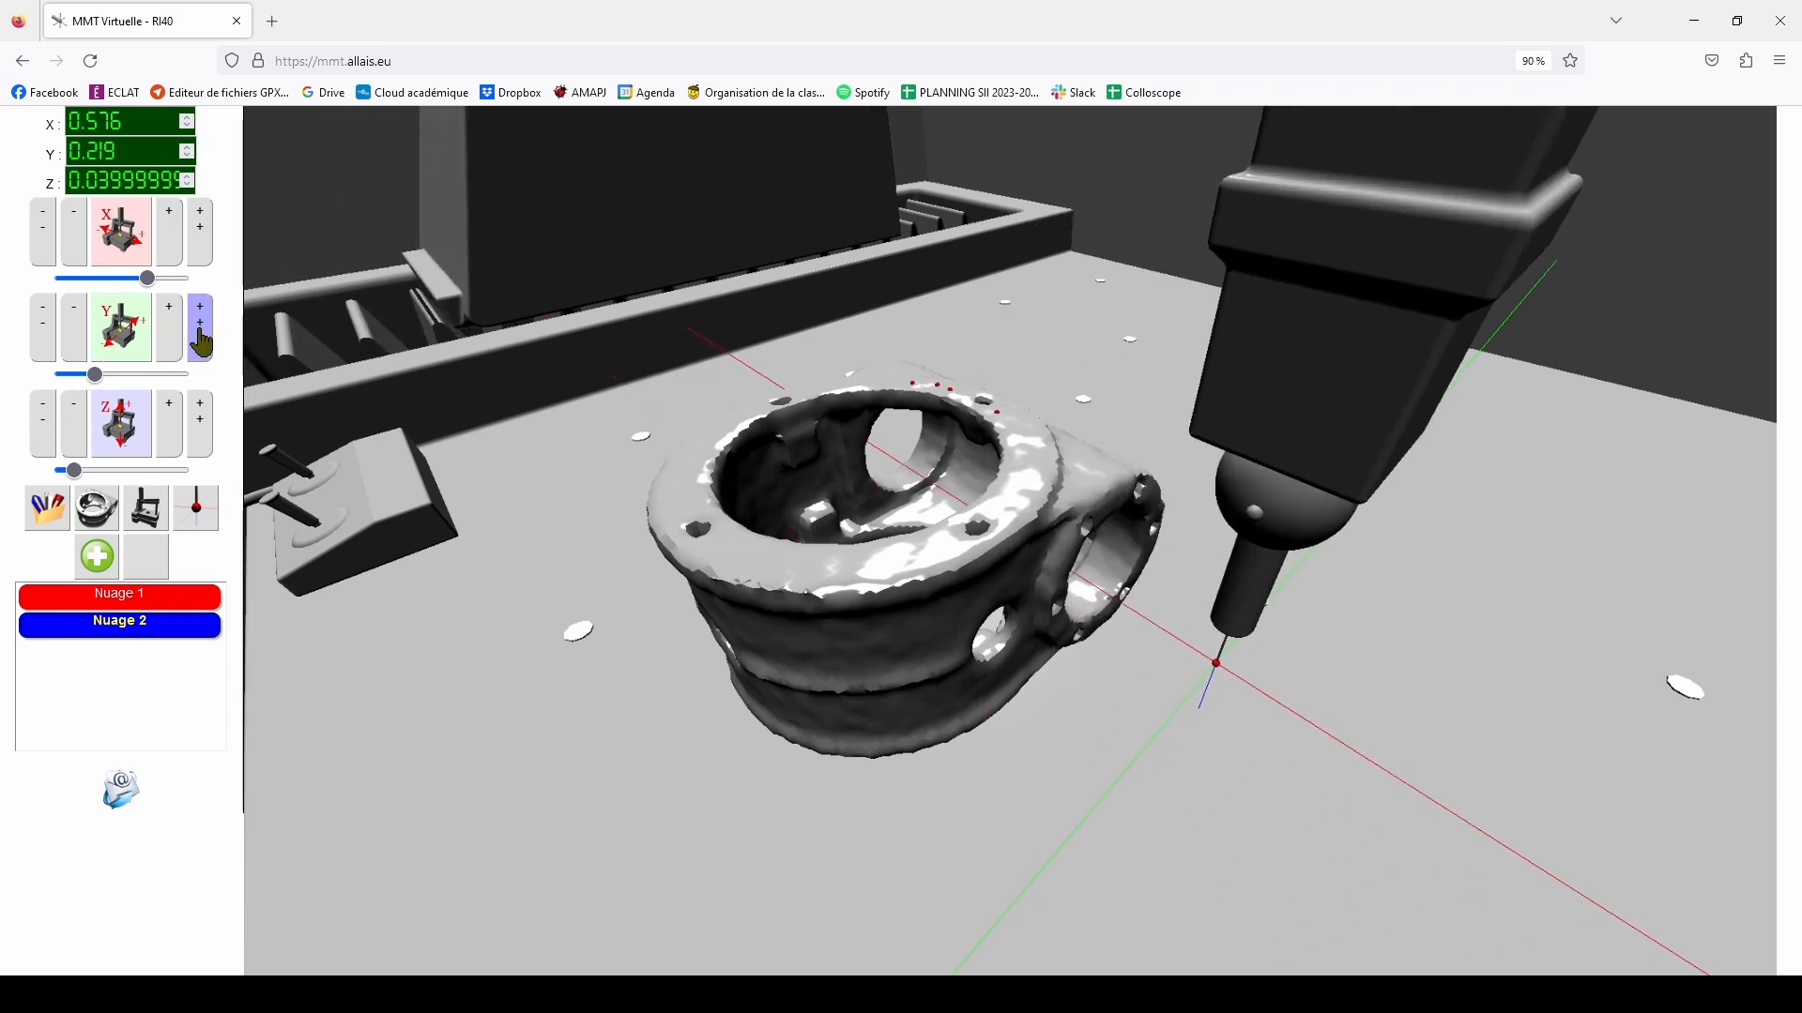
pyautogui.click(80, 471)
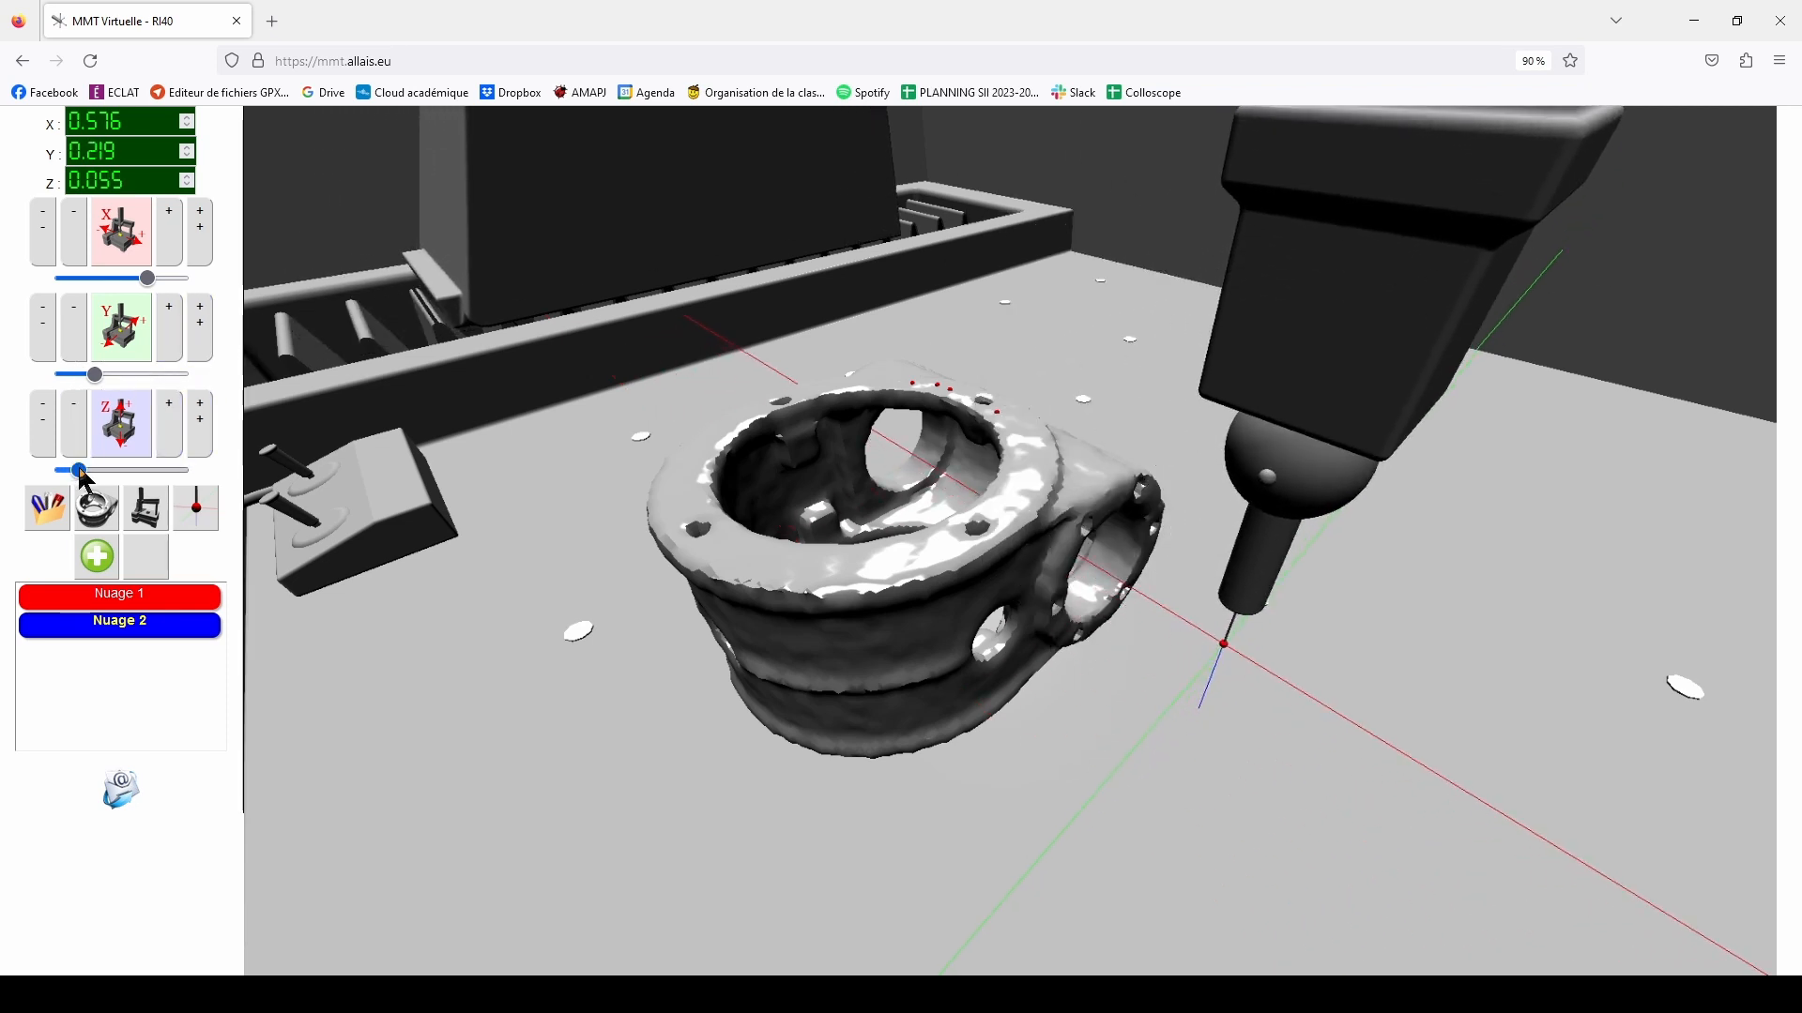
pyautogui.moveTo(79, 470); pyautogui.dragTo(92, 471)
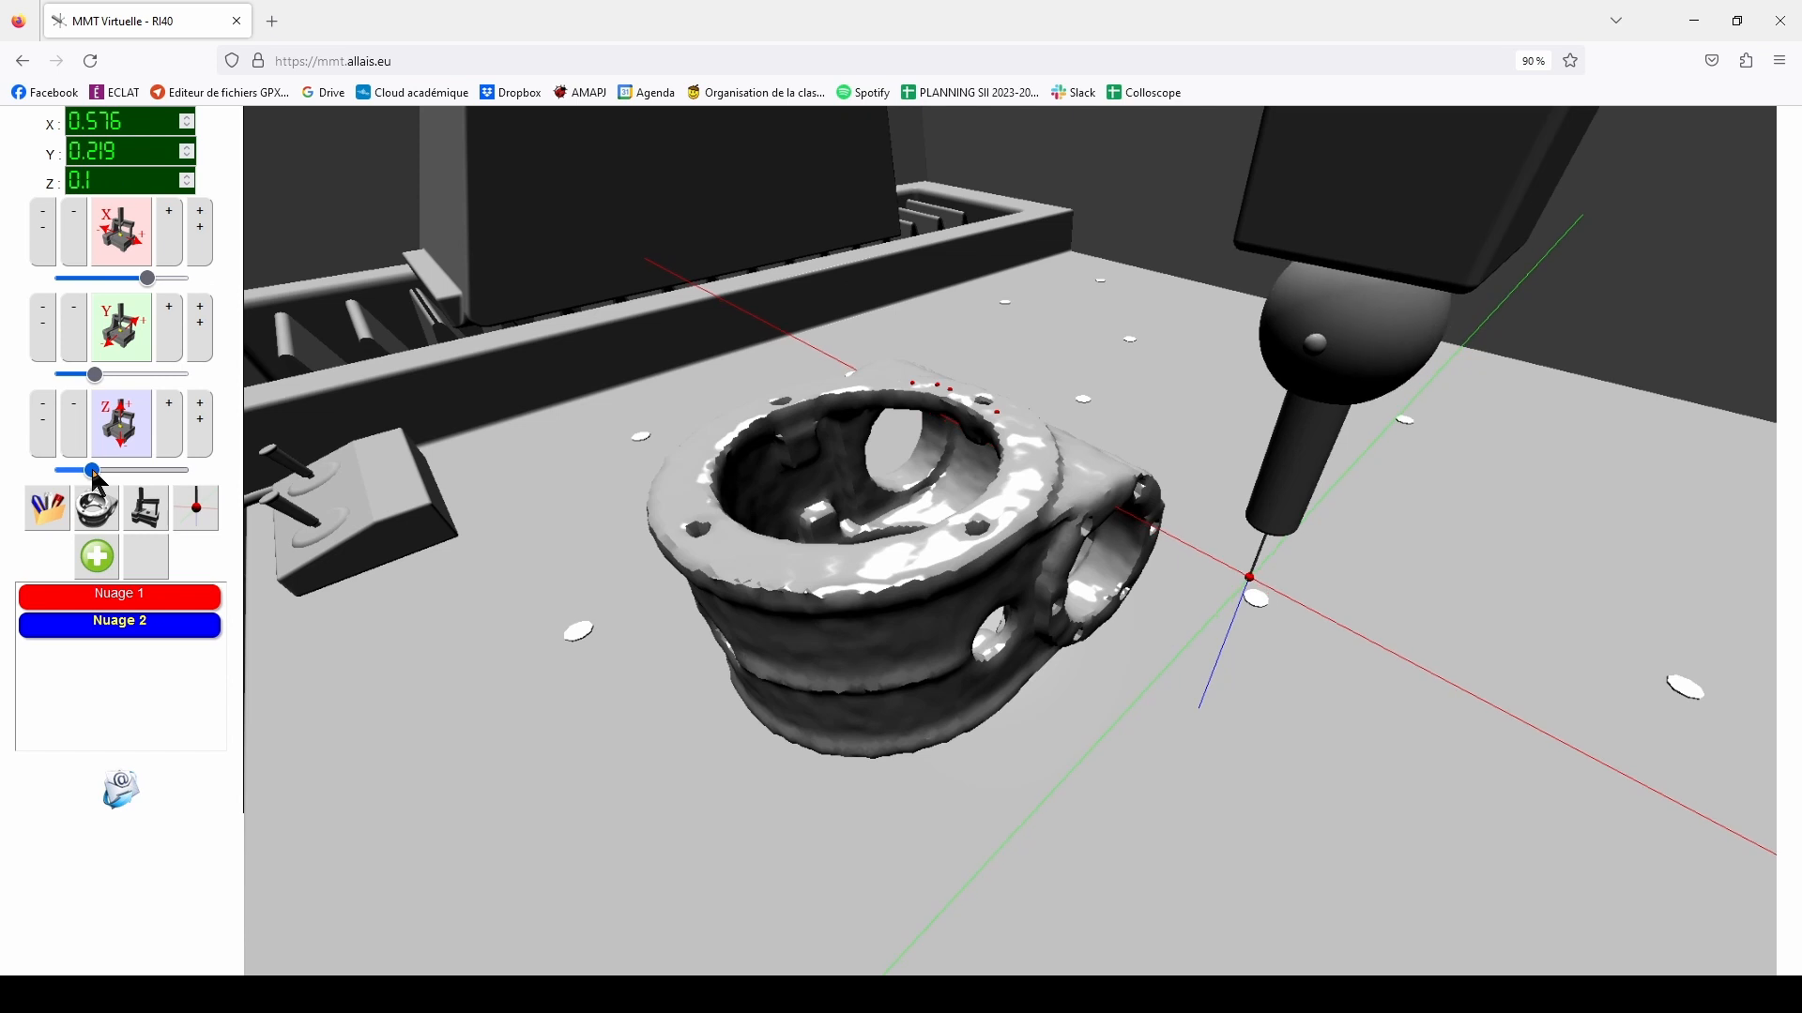
# Probe two points on the side flange face along X at Z 0.1, with Y at 0.219 and 0.251, and retract to about X 0.703
pyautogui.click(41, 249)
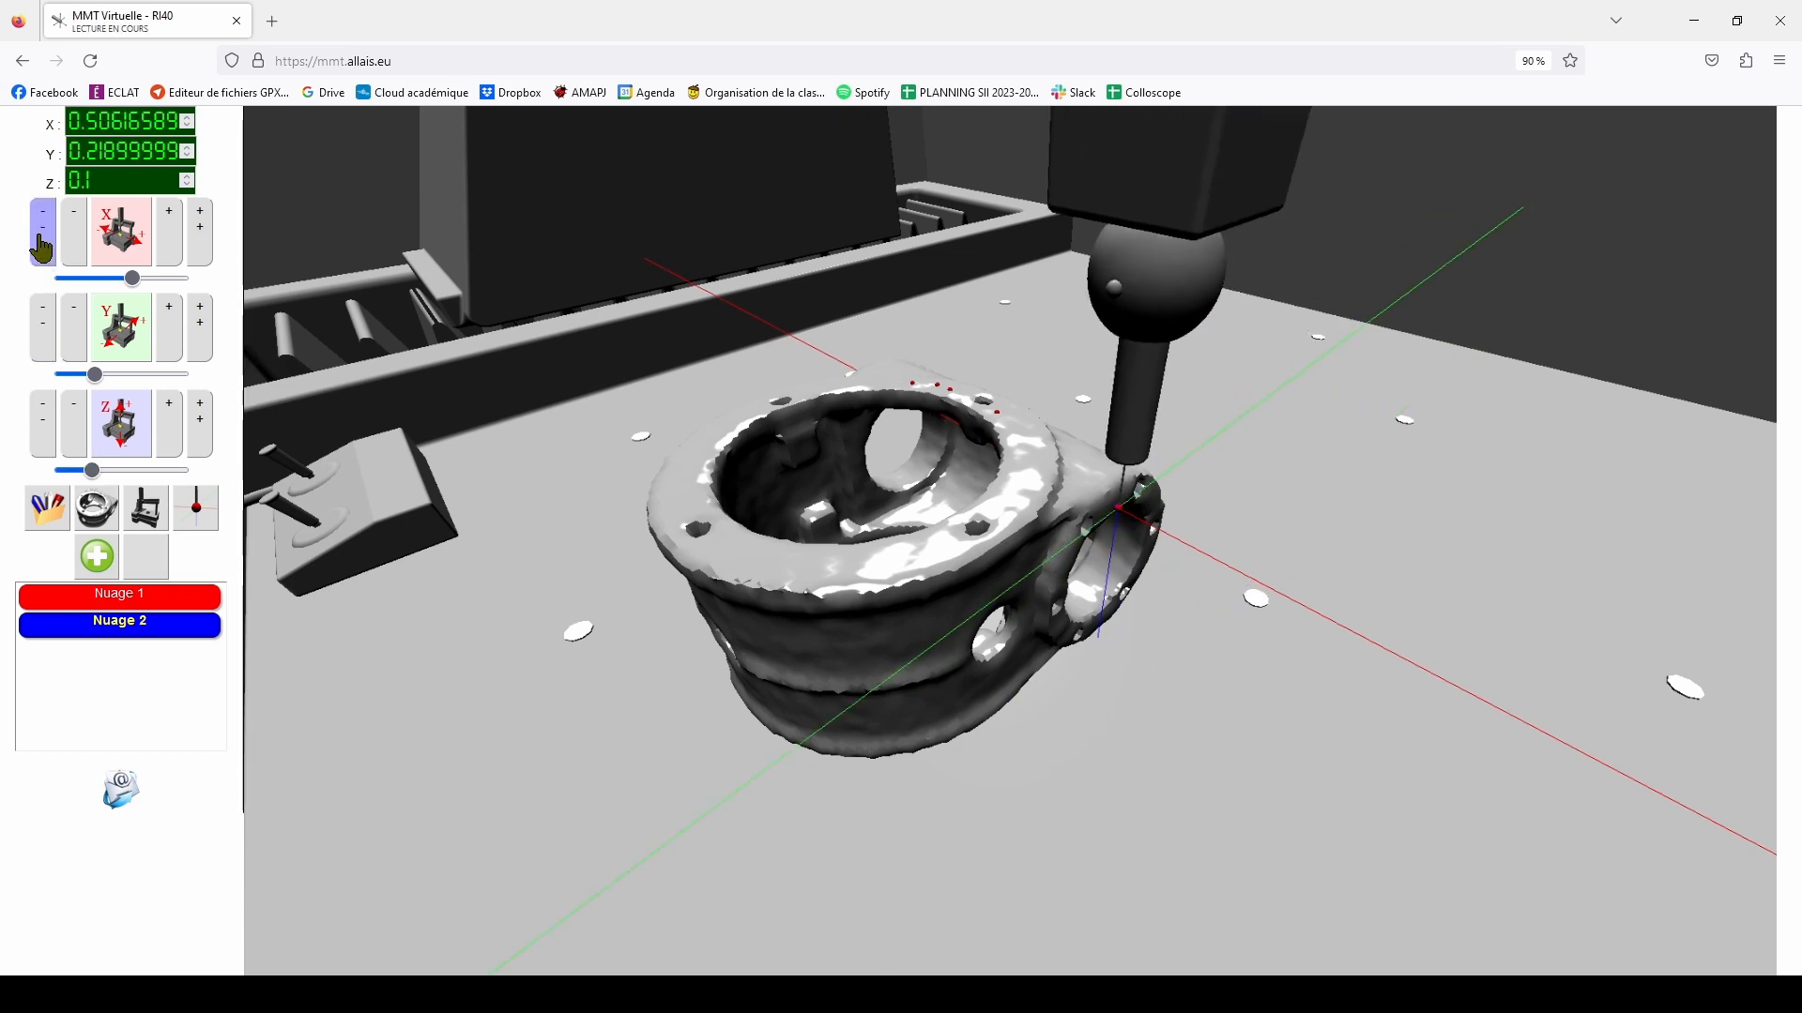
pyautogui.click(172, 237)
pyautogui.moveTo(95, 375); pyautogui.dragTo(102, 375)
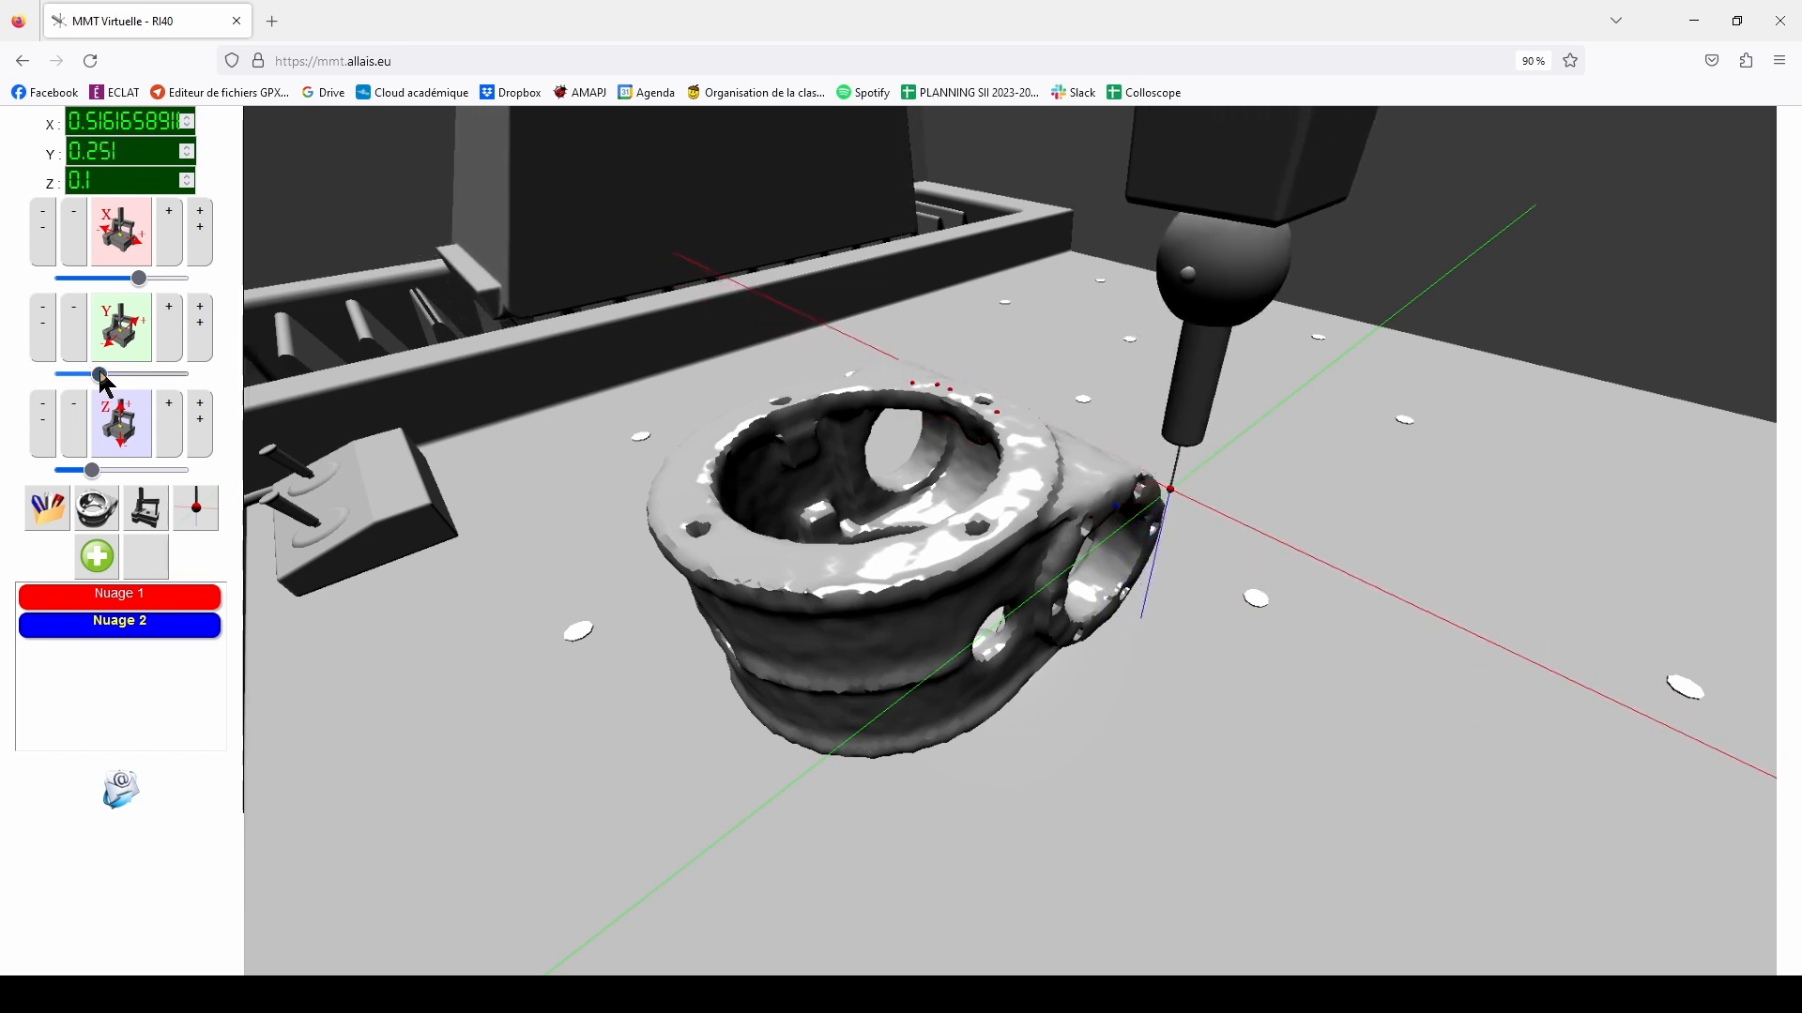
pyautogui.click(41, 234)
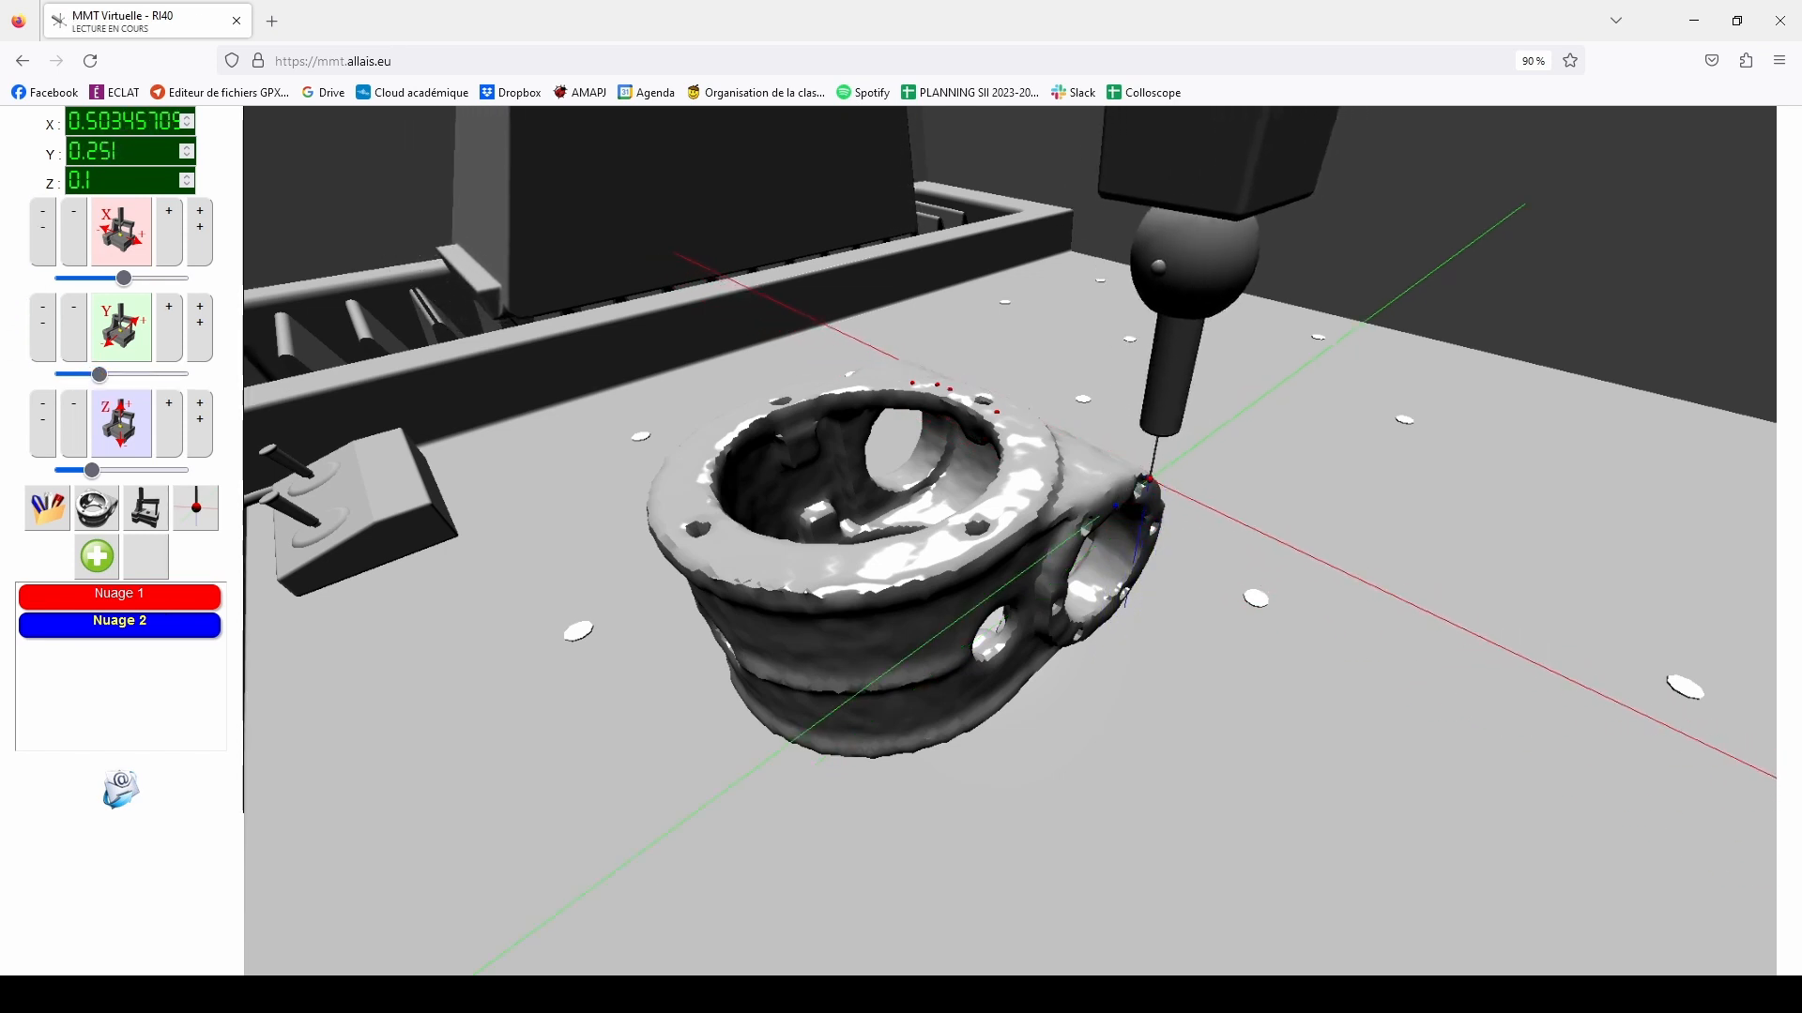
pyautogui.click(199, 234)
# Examine the newly probed Nuage 2 points on the side flange face up close
pyautogui.scroll(1, 1168, 481)
pyautogui.scroll(2, 1168, 481)
pyautogui.moveTo(1205, 471); pyautogui.dragTo(1017, 533)
pyautogui.scroll(-1, 1018, 533)
pyautogui.scroll(1, 871, 477)
pyautogui.scroll(3, 871, 477)
pyautogui.moveTo(807, 465); pyautogui.dragTo(887, 497, button='right')
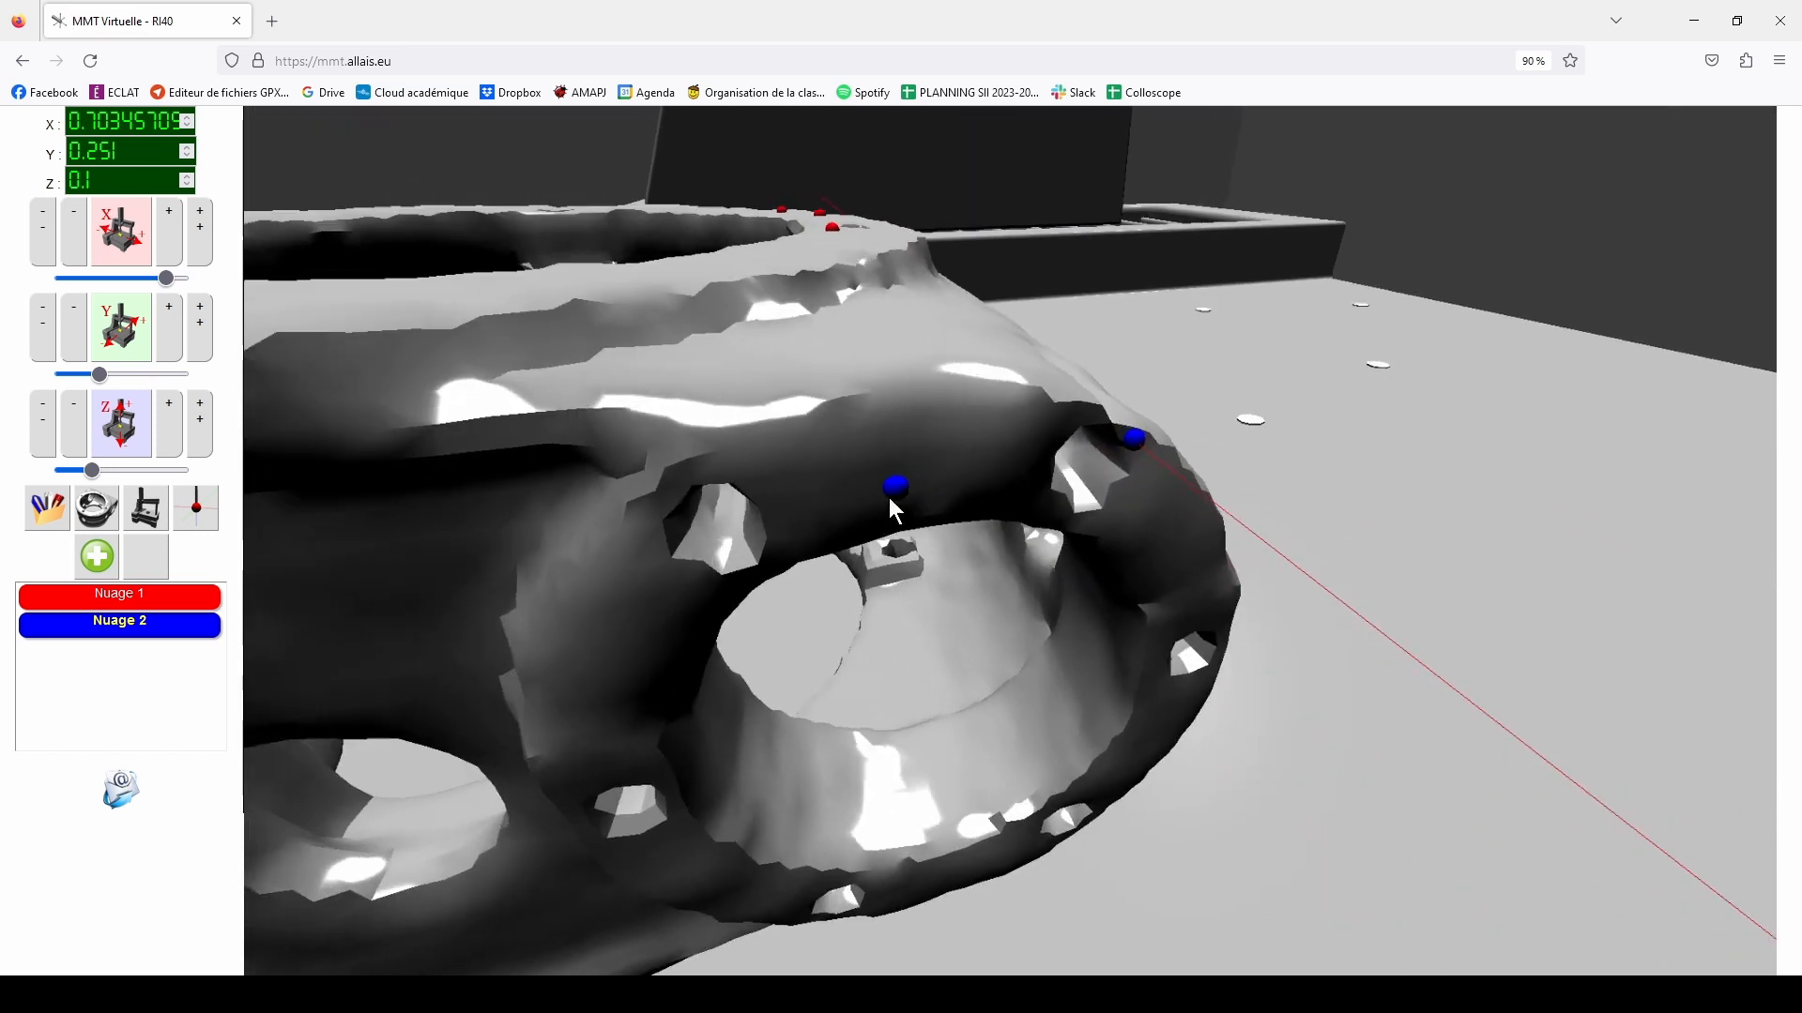
pyautogui.scroll(-2, 892, 506)
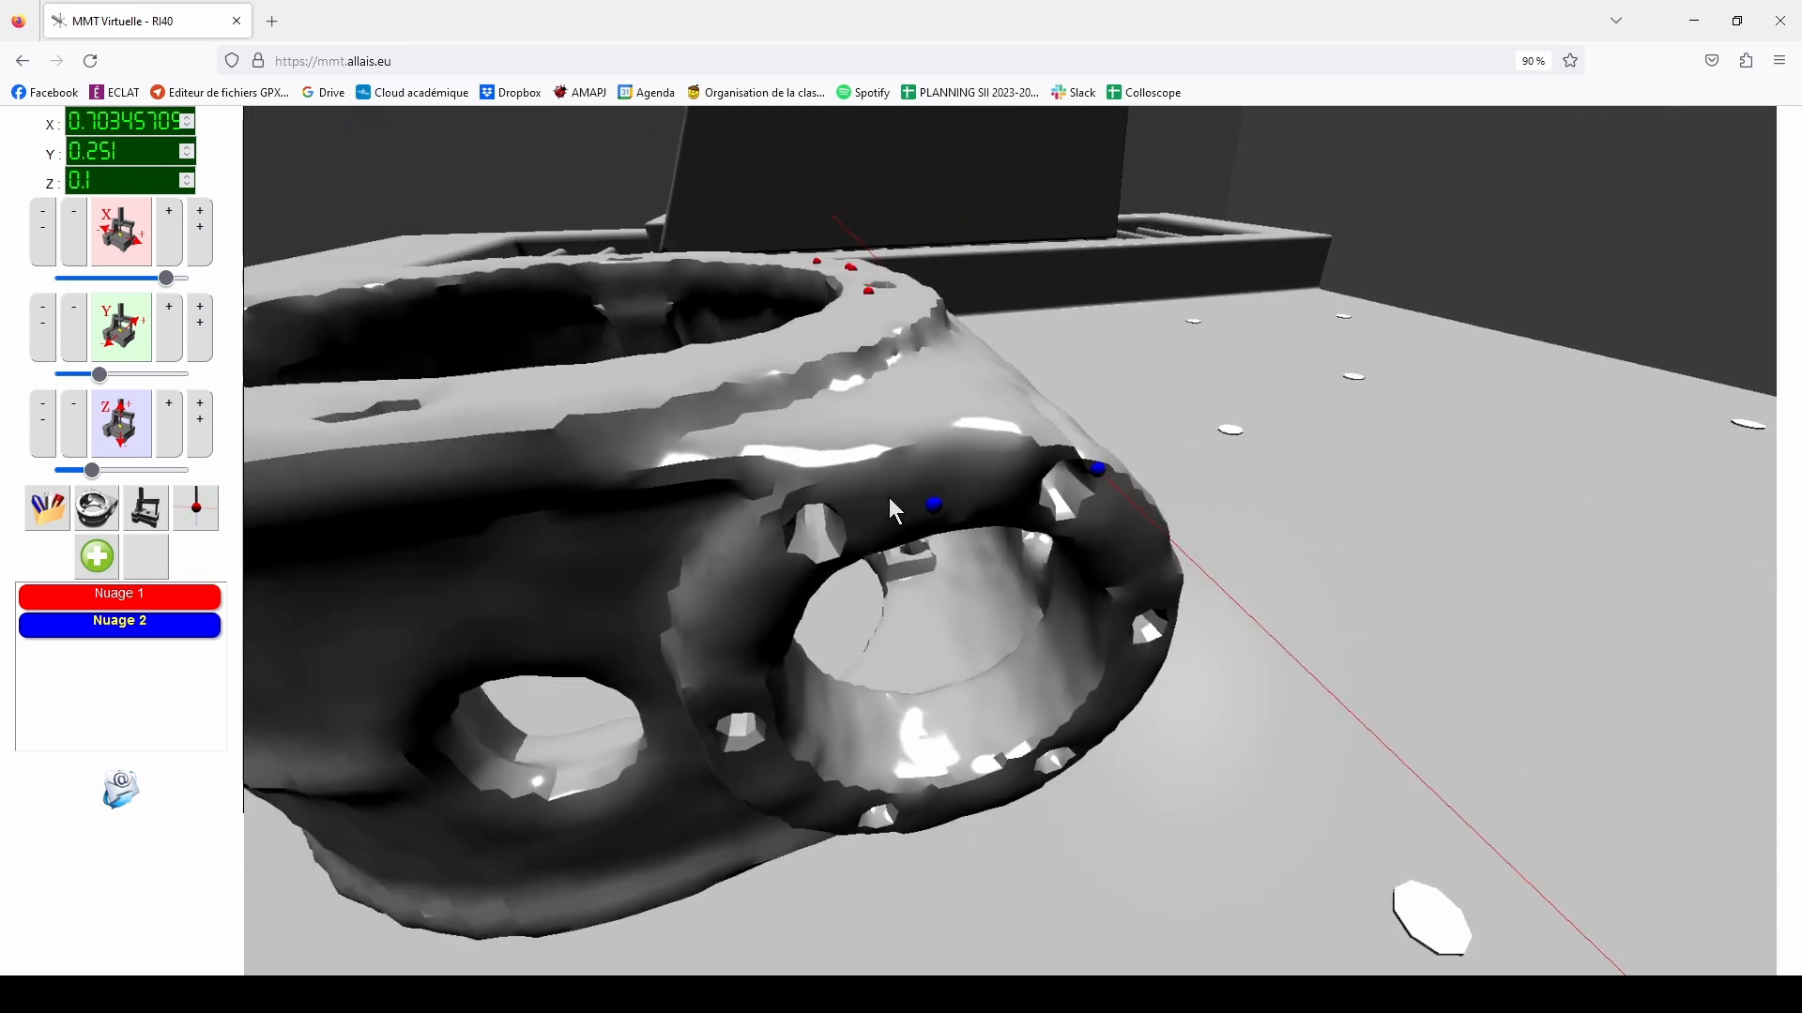
# Temporarily hide the part to view both point clouds alone, and make Nuage 1 the active cloud
pyautogui.click(96, 507)
pyautogui.moveTo(676, 483); pyautogui.dragTo(784, 568)
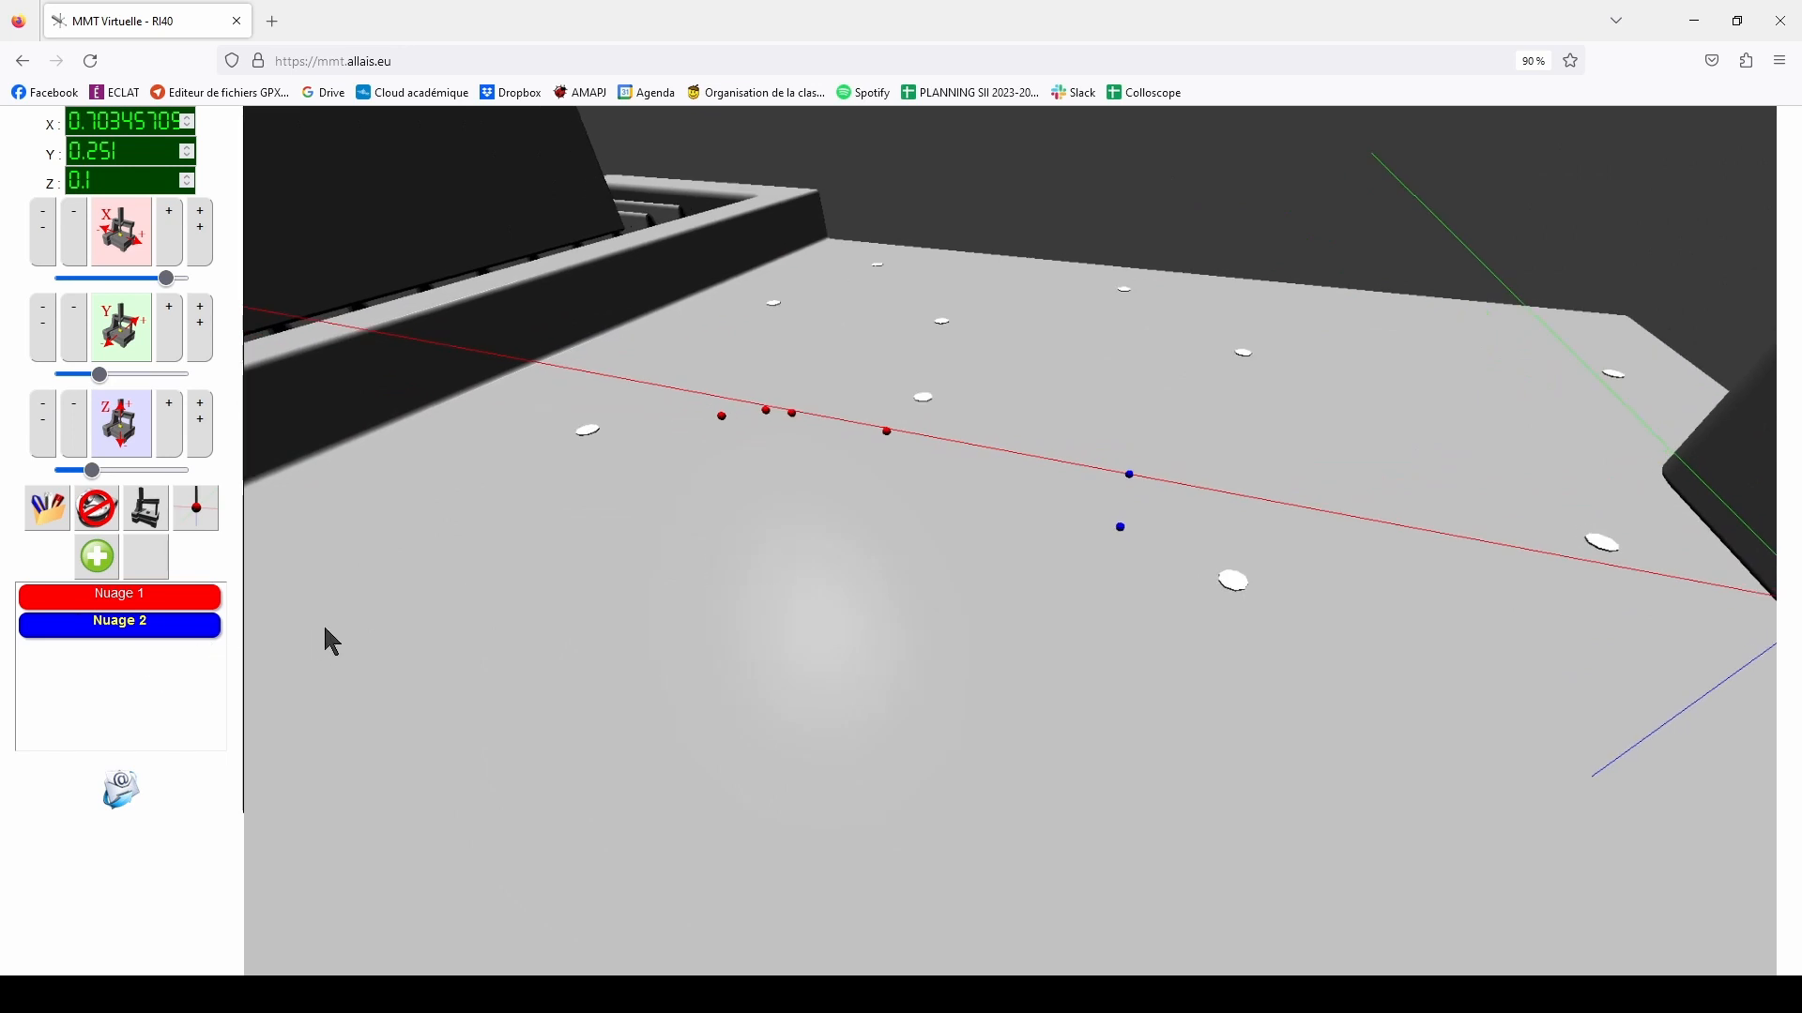
pyautogui.click(121, 601)
pyautogui.click(145, 602)
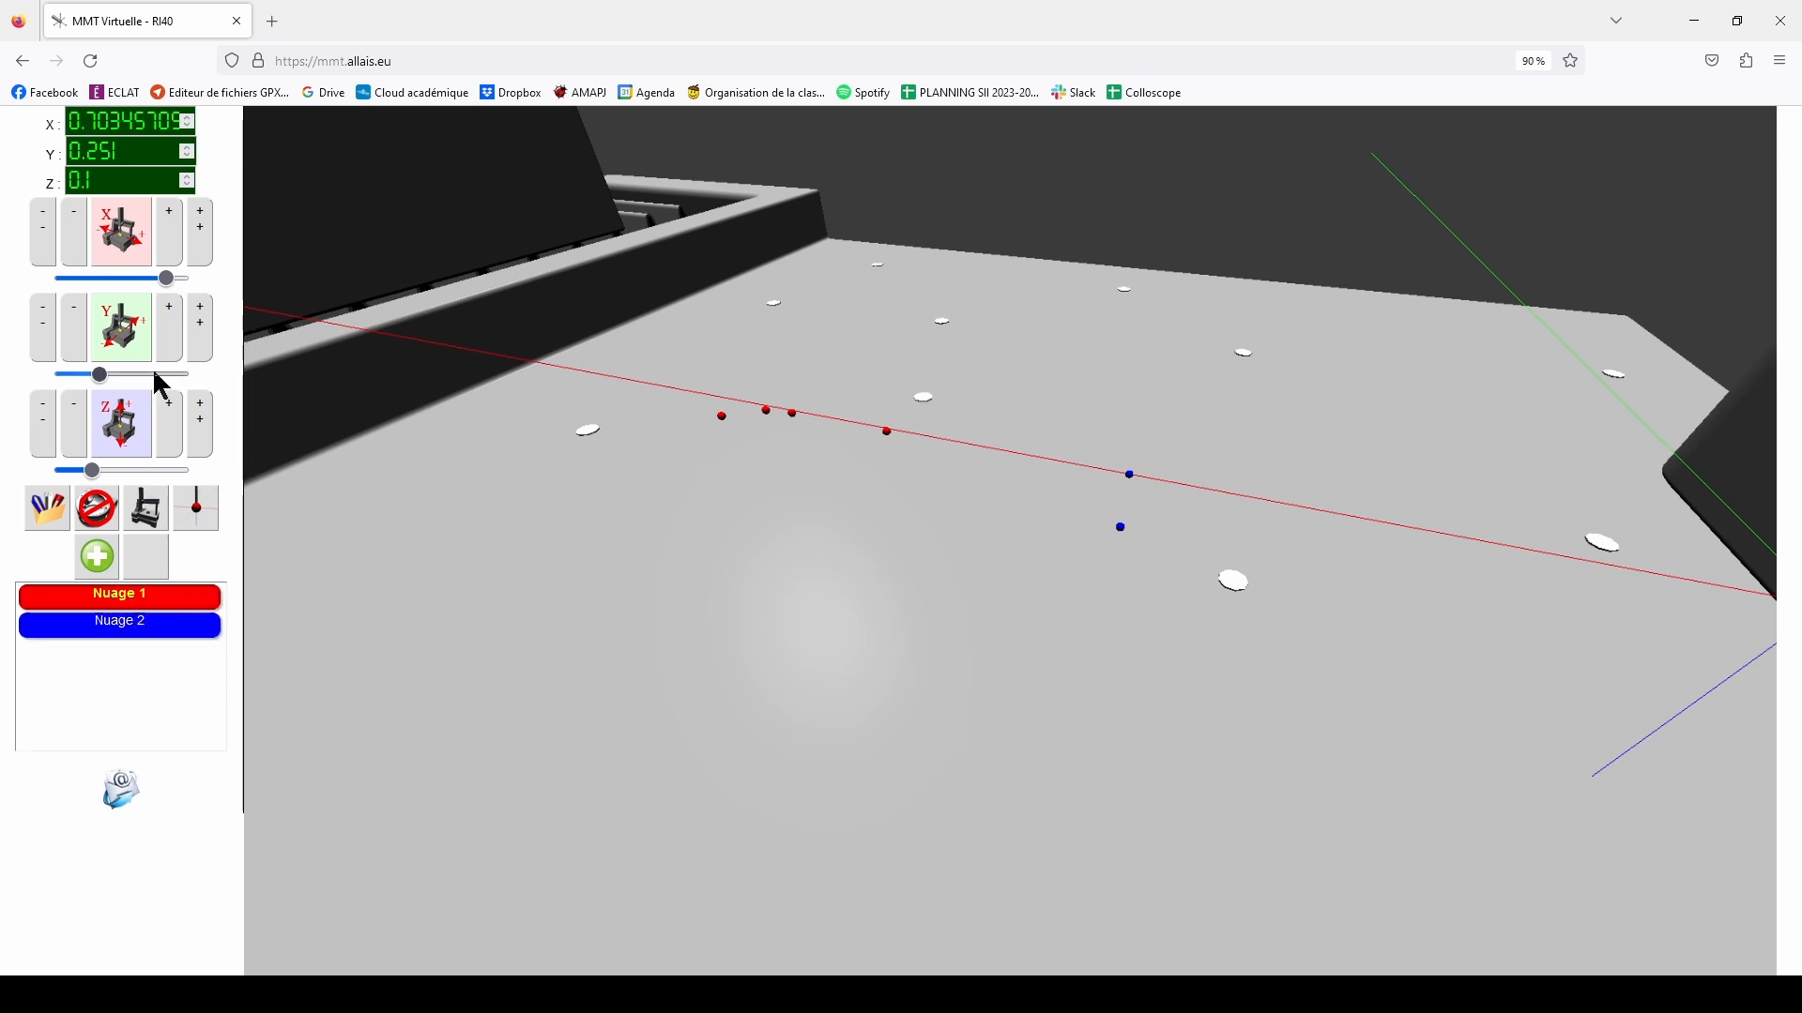
pyautogui.click(98, 514)
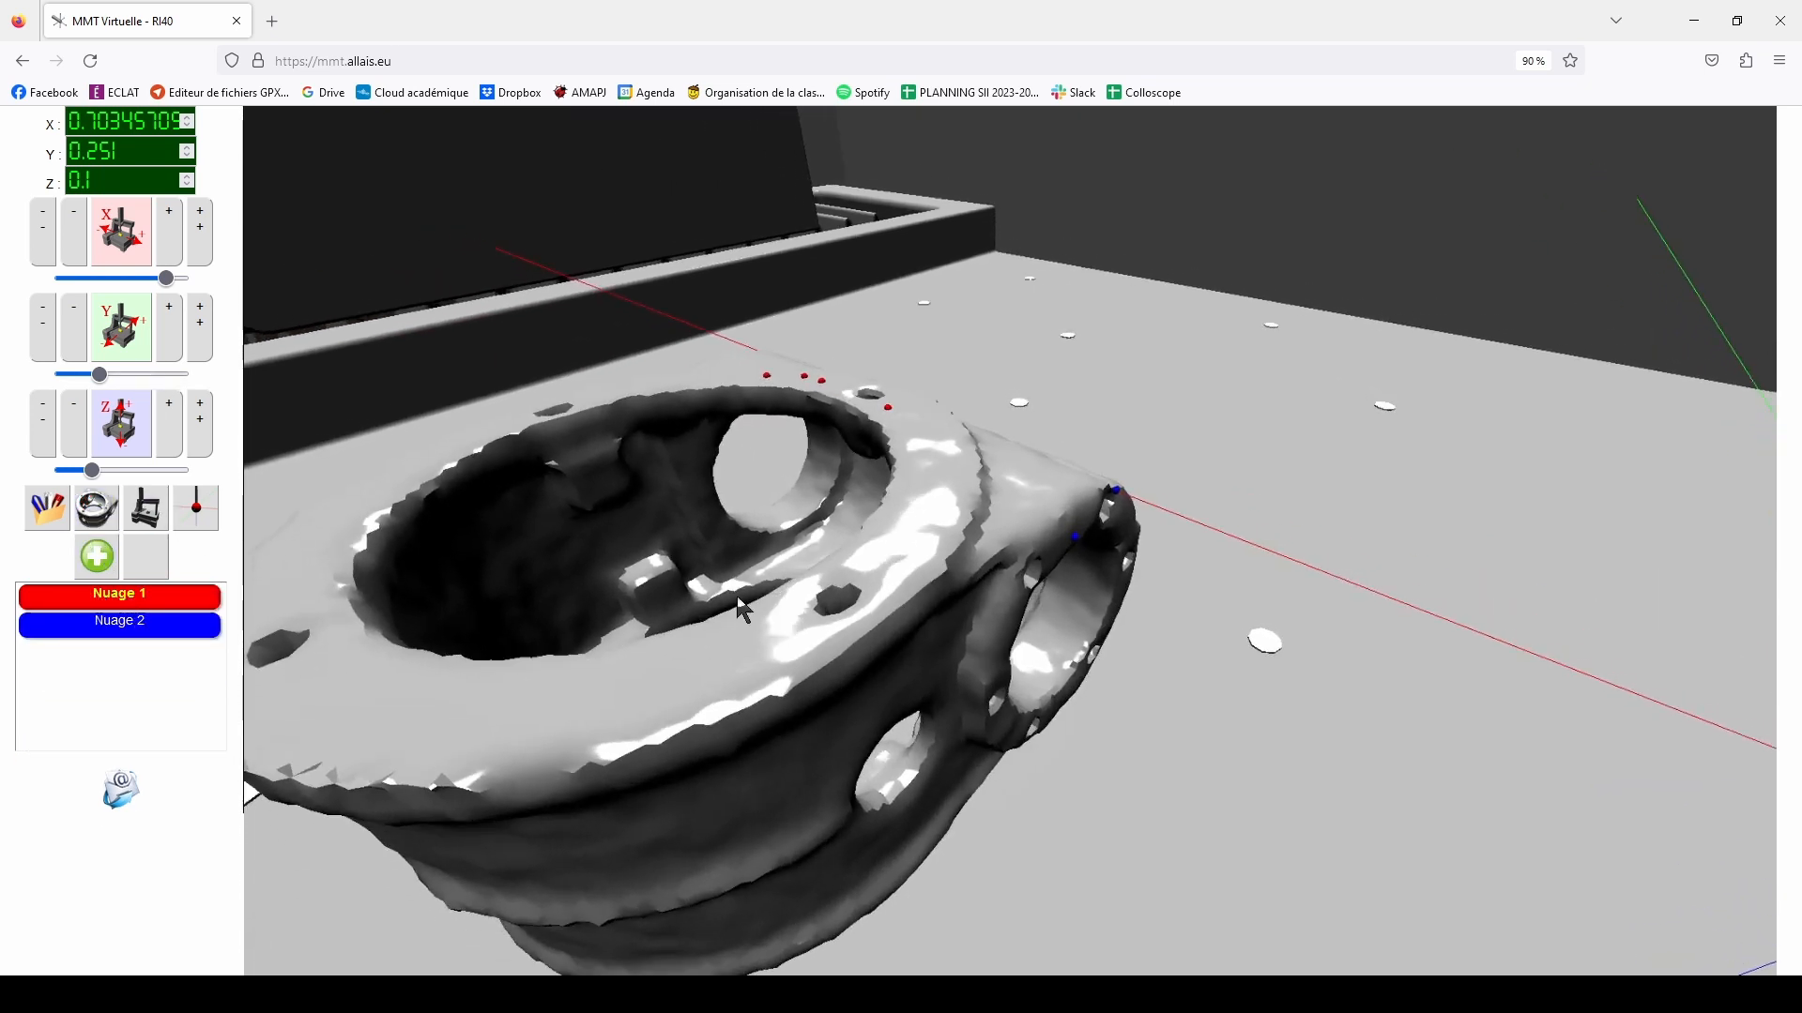
# Probe a Nuage 1 point on the side flange face along X at Y 0.251 and Z 0.082, and retract to X 0.8
pyautogui.click(72, 443)
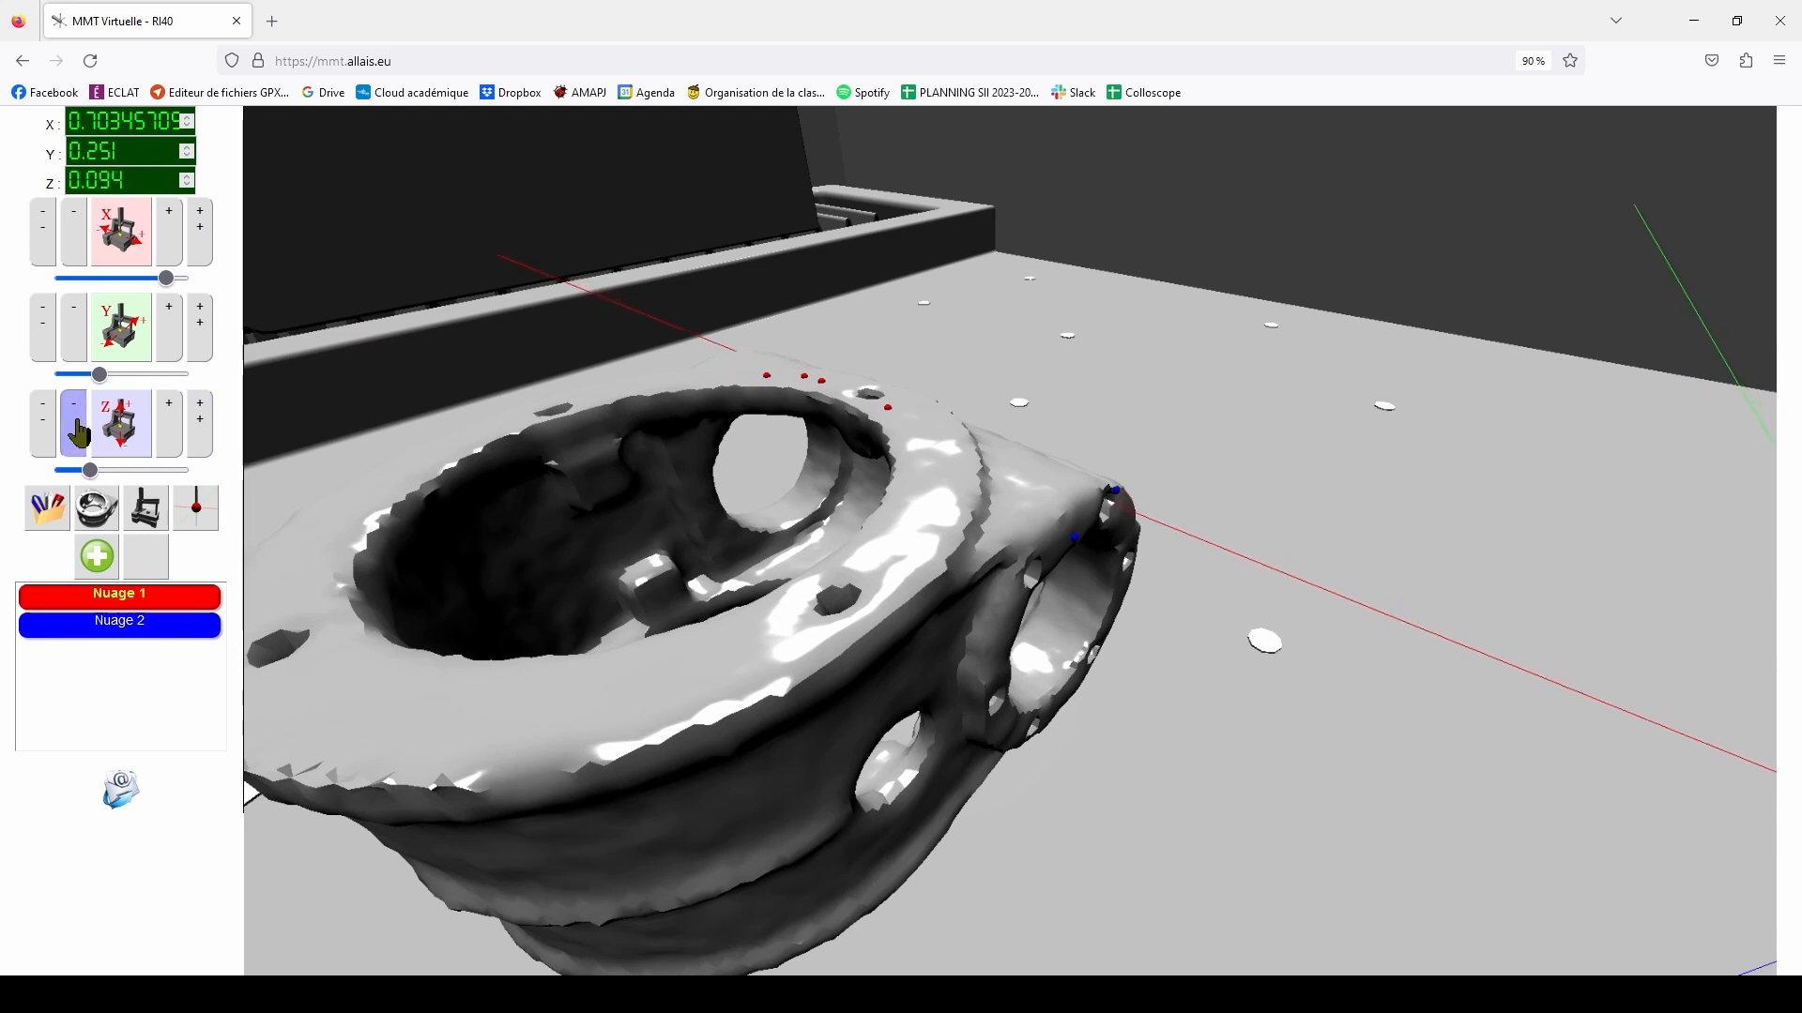
pyautogui.click(42, 232)
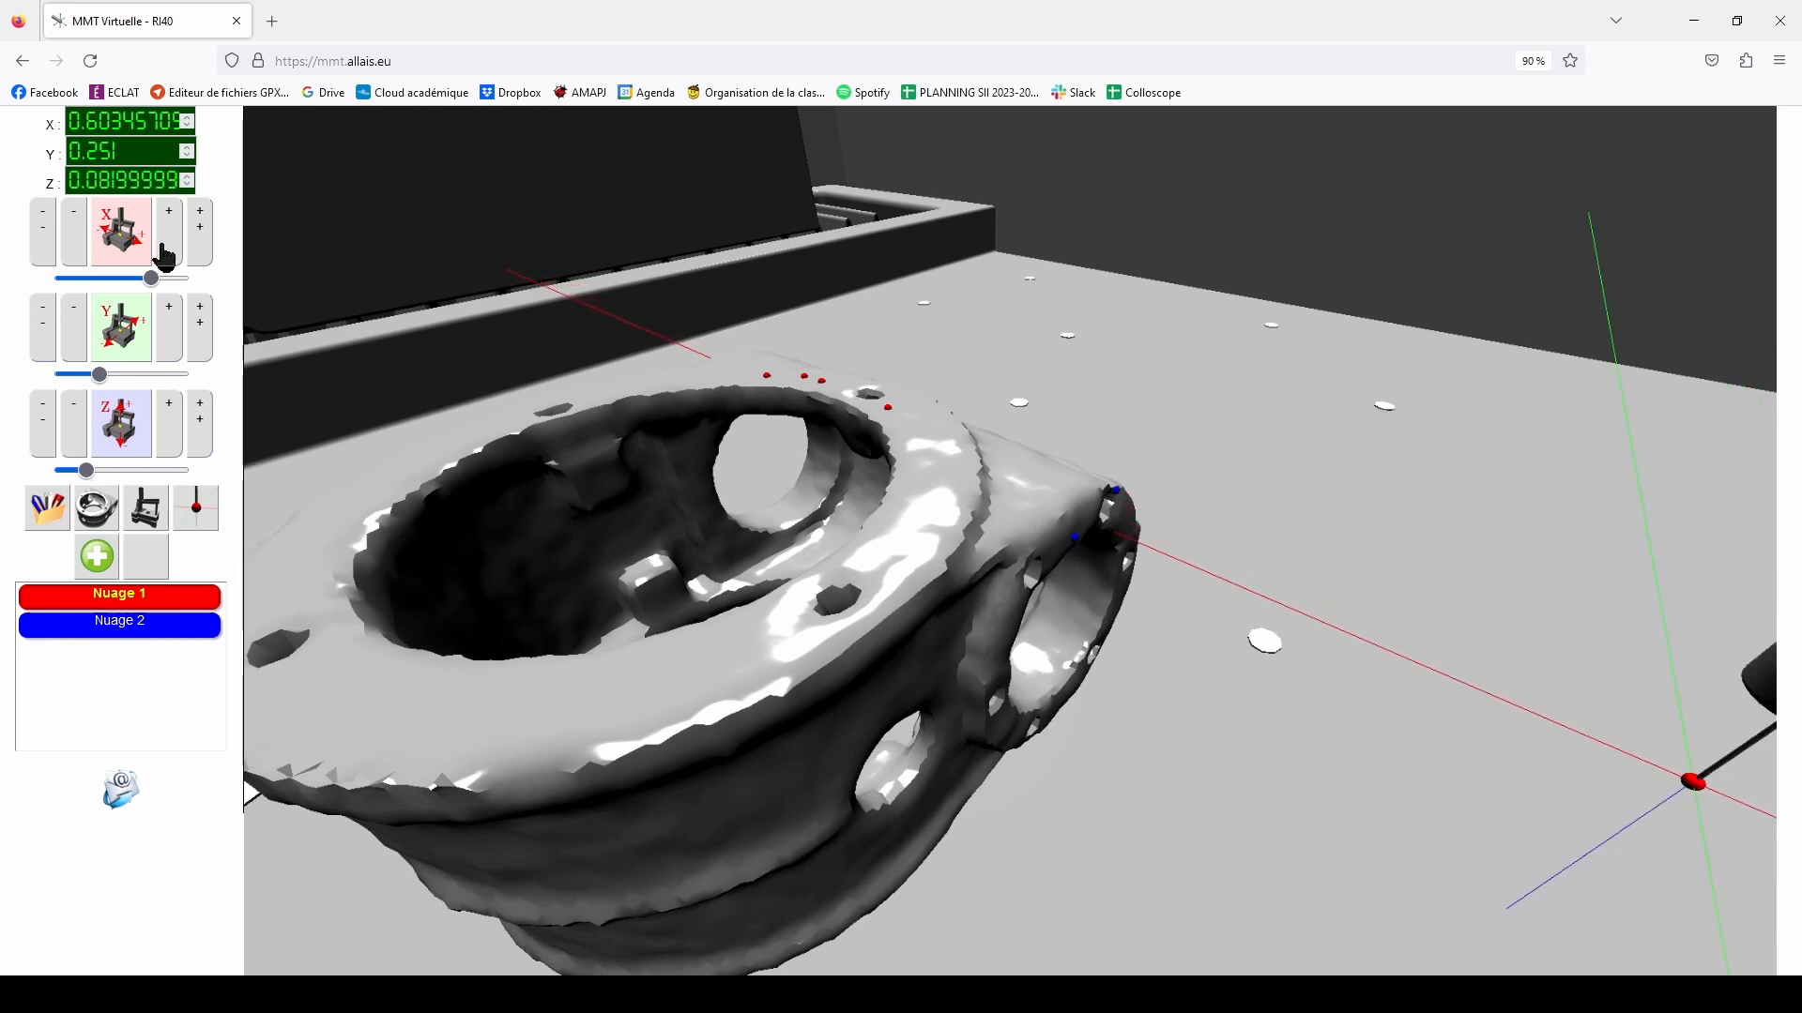
pyautogui.click(42, 233)
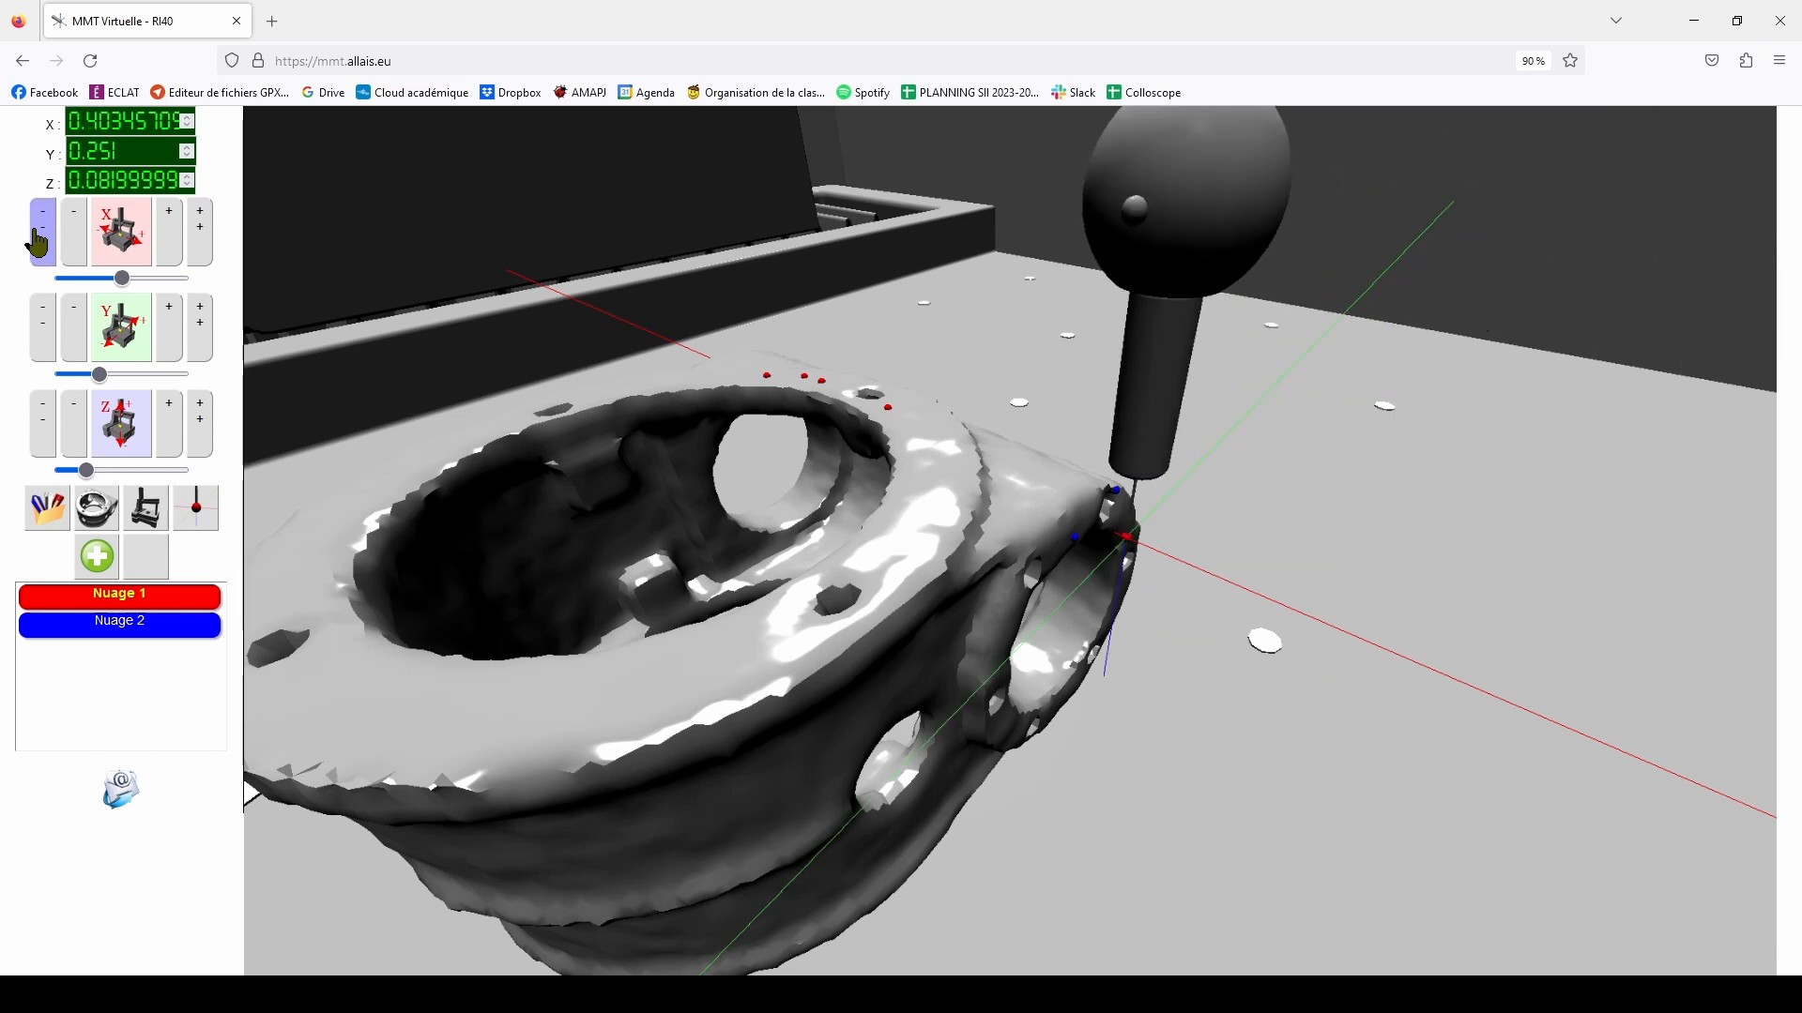
pyautogui.click(198, 230)
pyautogui.scroll(8, 1068, 516)
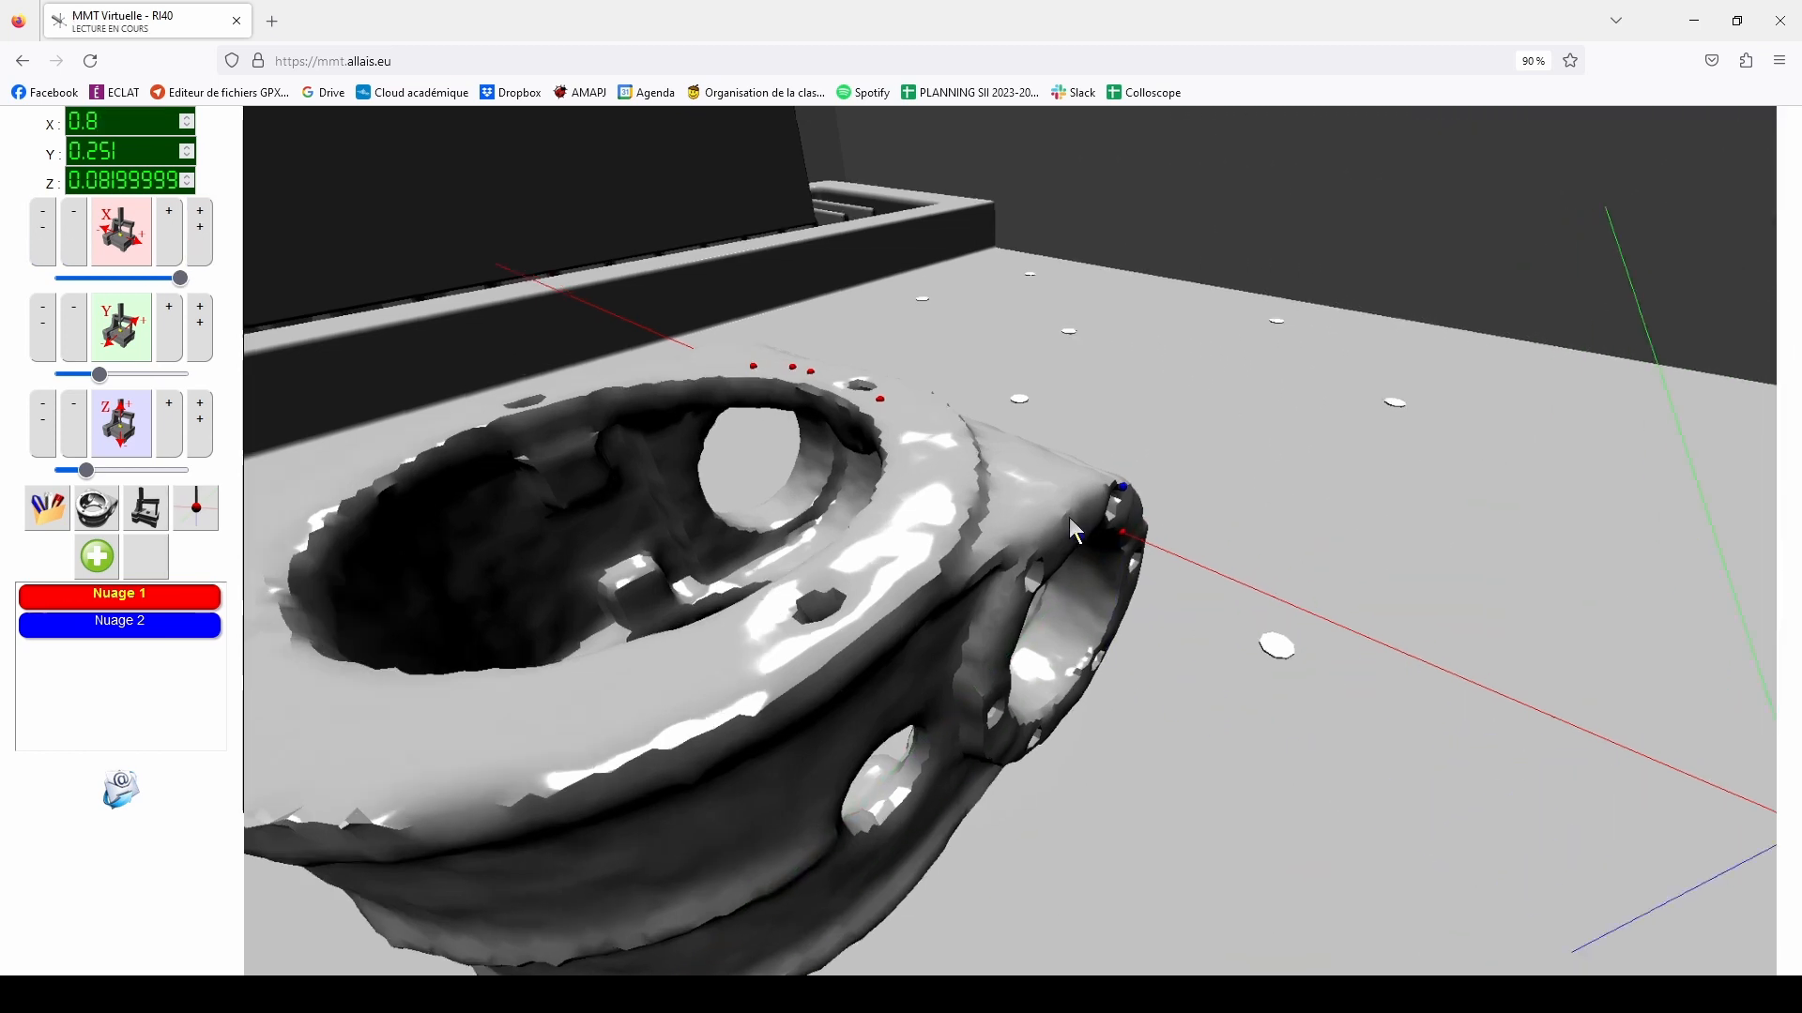
pyautogui.scroll(-8, 1063, 515)
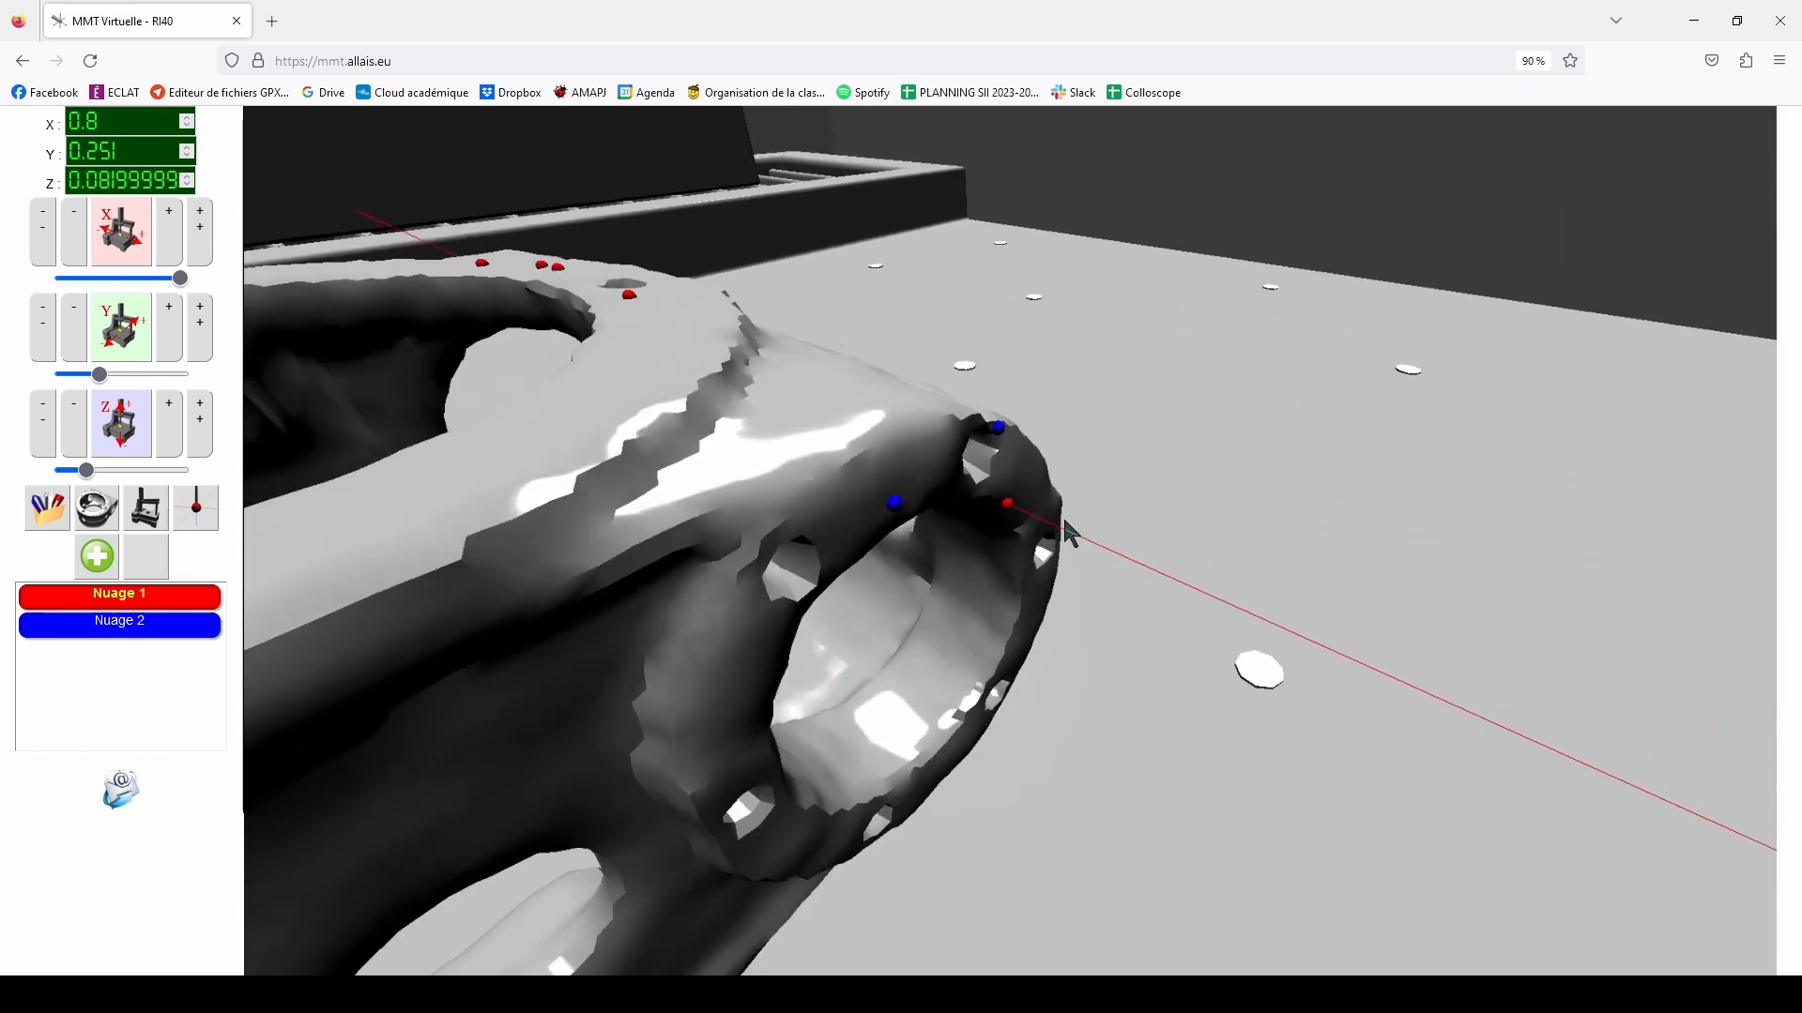
pyautogui.scroll(-2, 1062, 515)
pyautogui.moveTo(1065, 526); pyautogui.dragTo(890, 634)
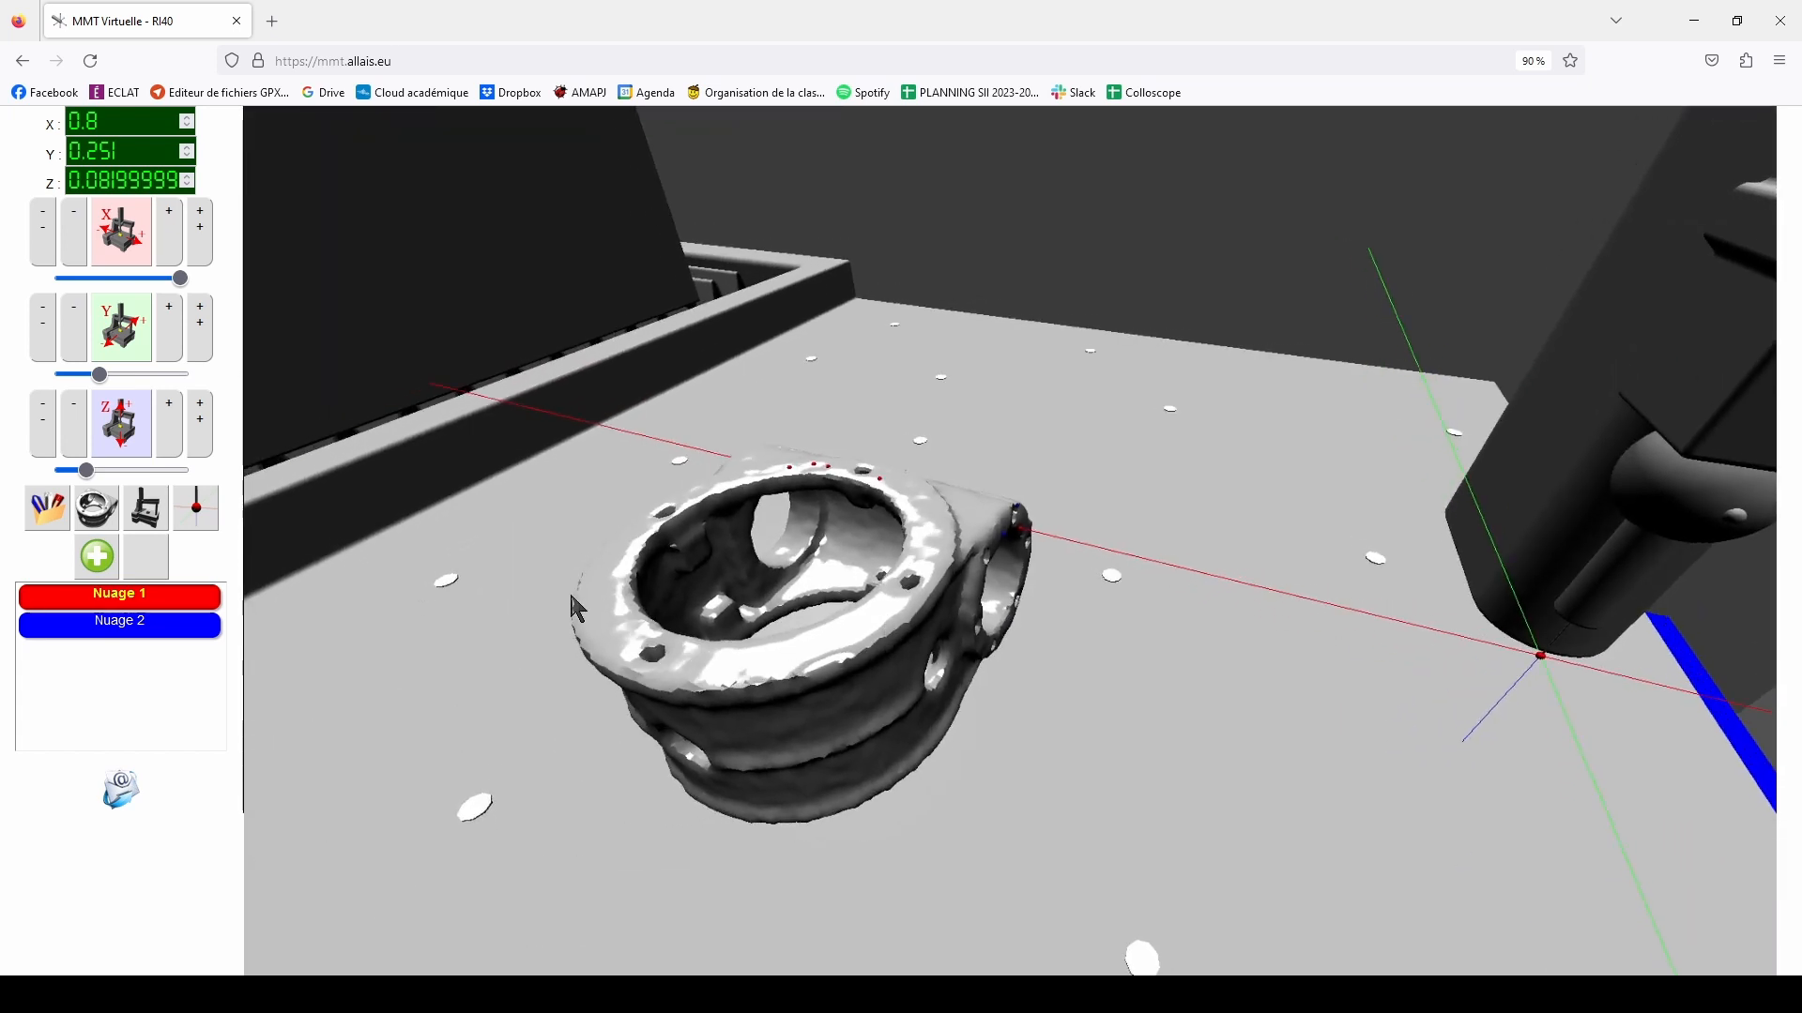
# Open the pre-measured part RI40 mesures and bring its probed points into close view
pyautogui.click(45, 505)
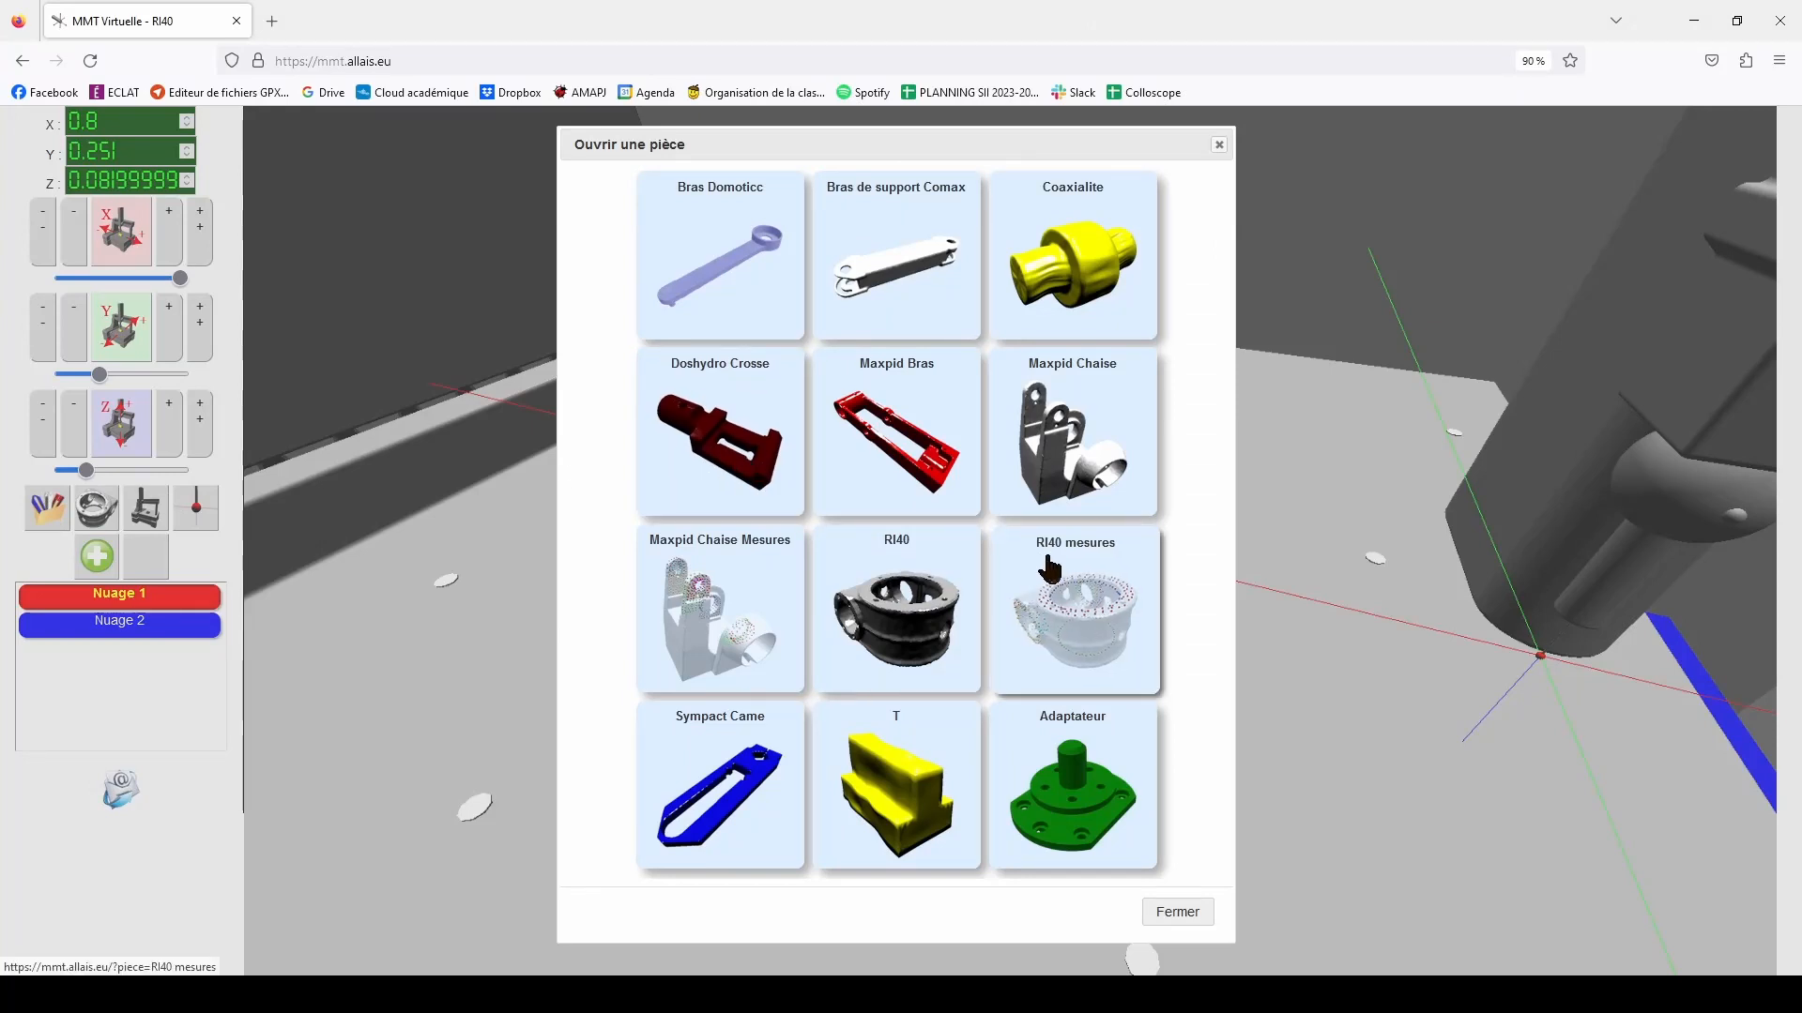
pyautogui.click(1089, 631)
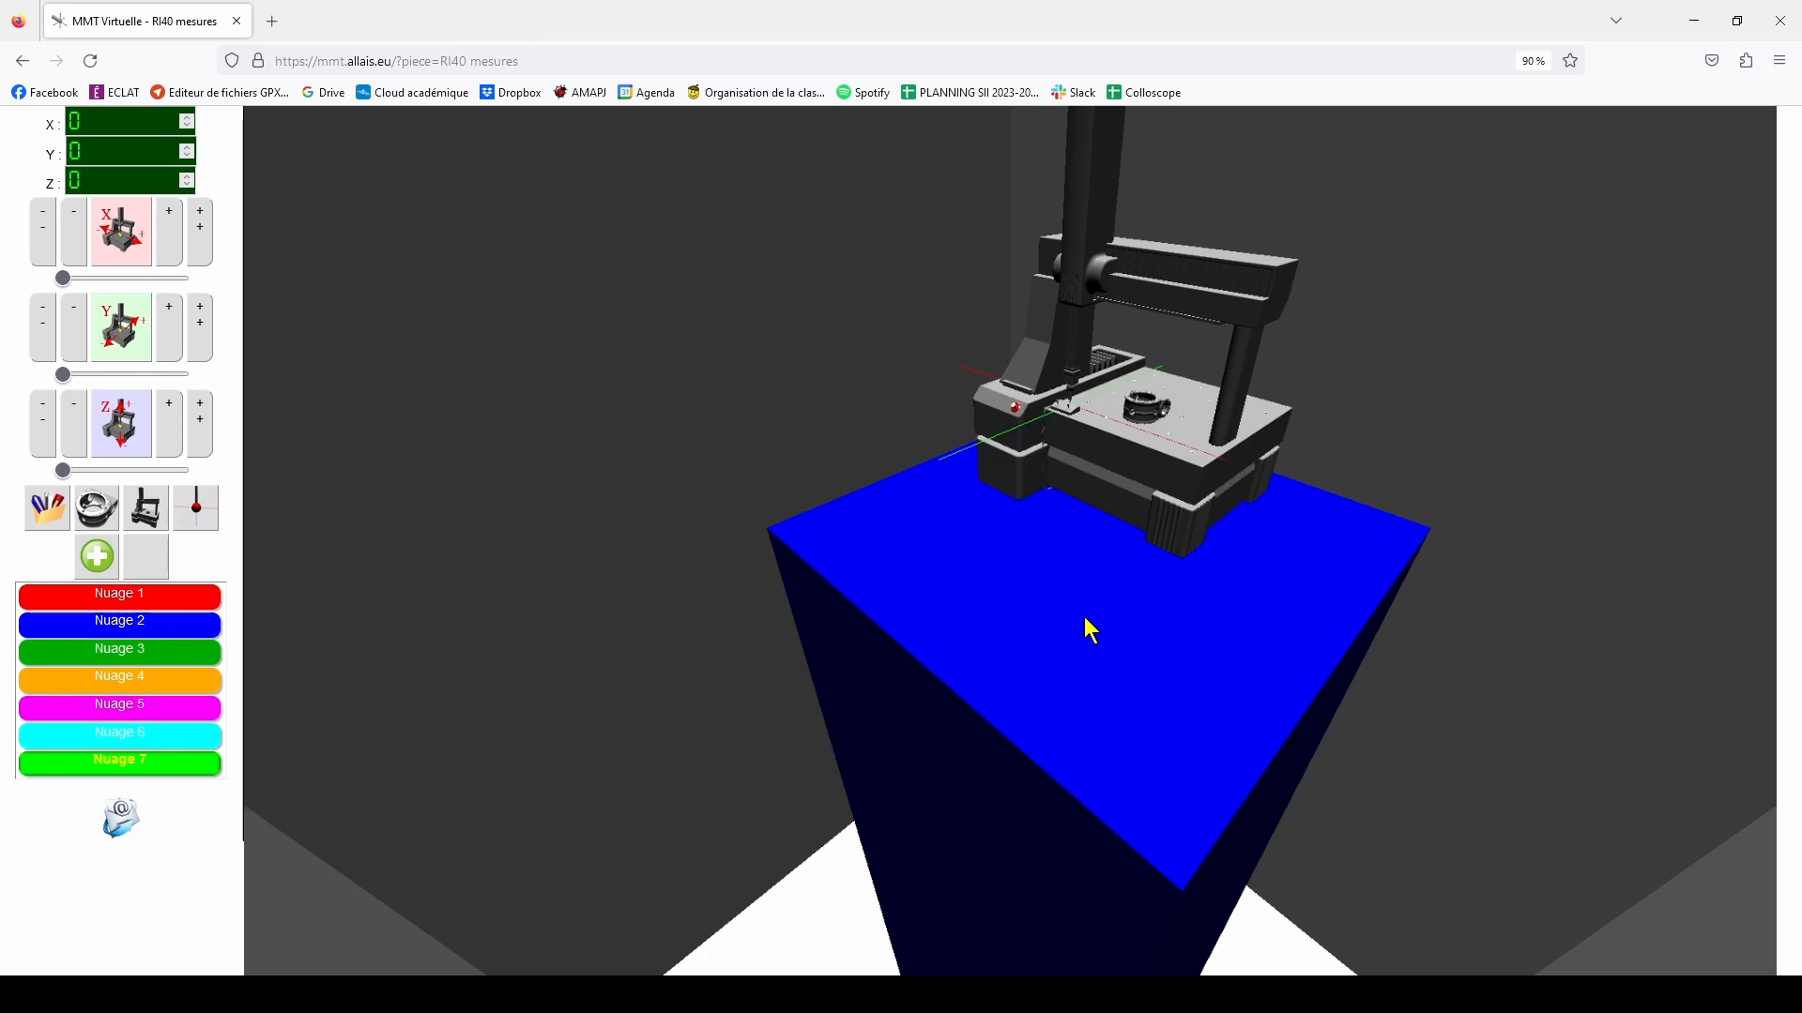
pyautogui.scroll(5, 1145, 413)
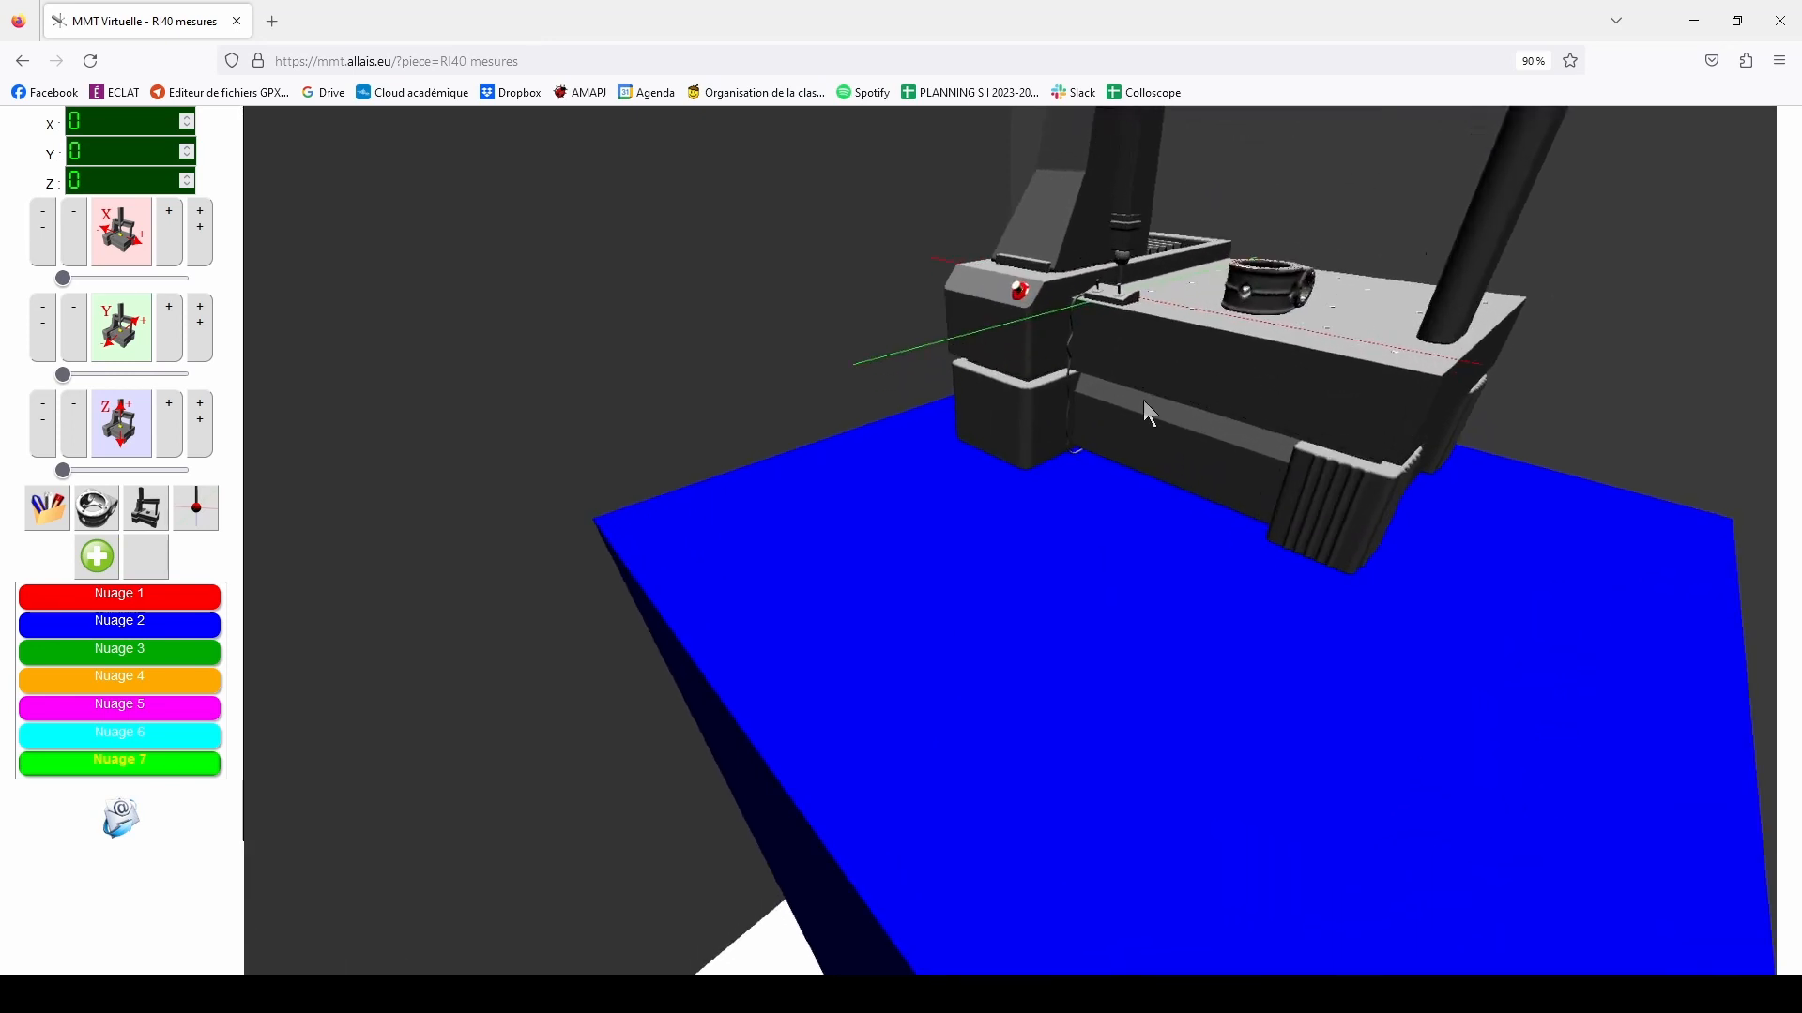
pyautogui.scroll(-2, 969, 593)
pyautogui.scroll(8, 1042, 610)
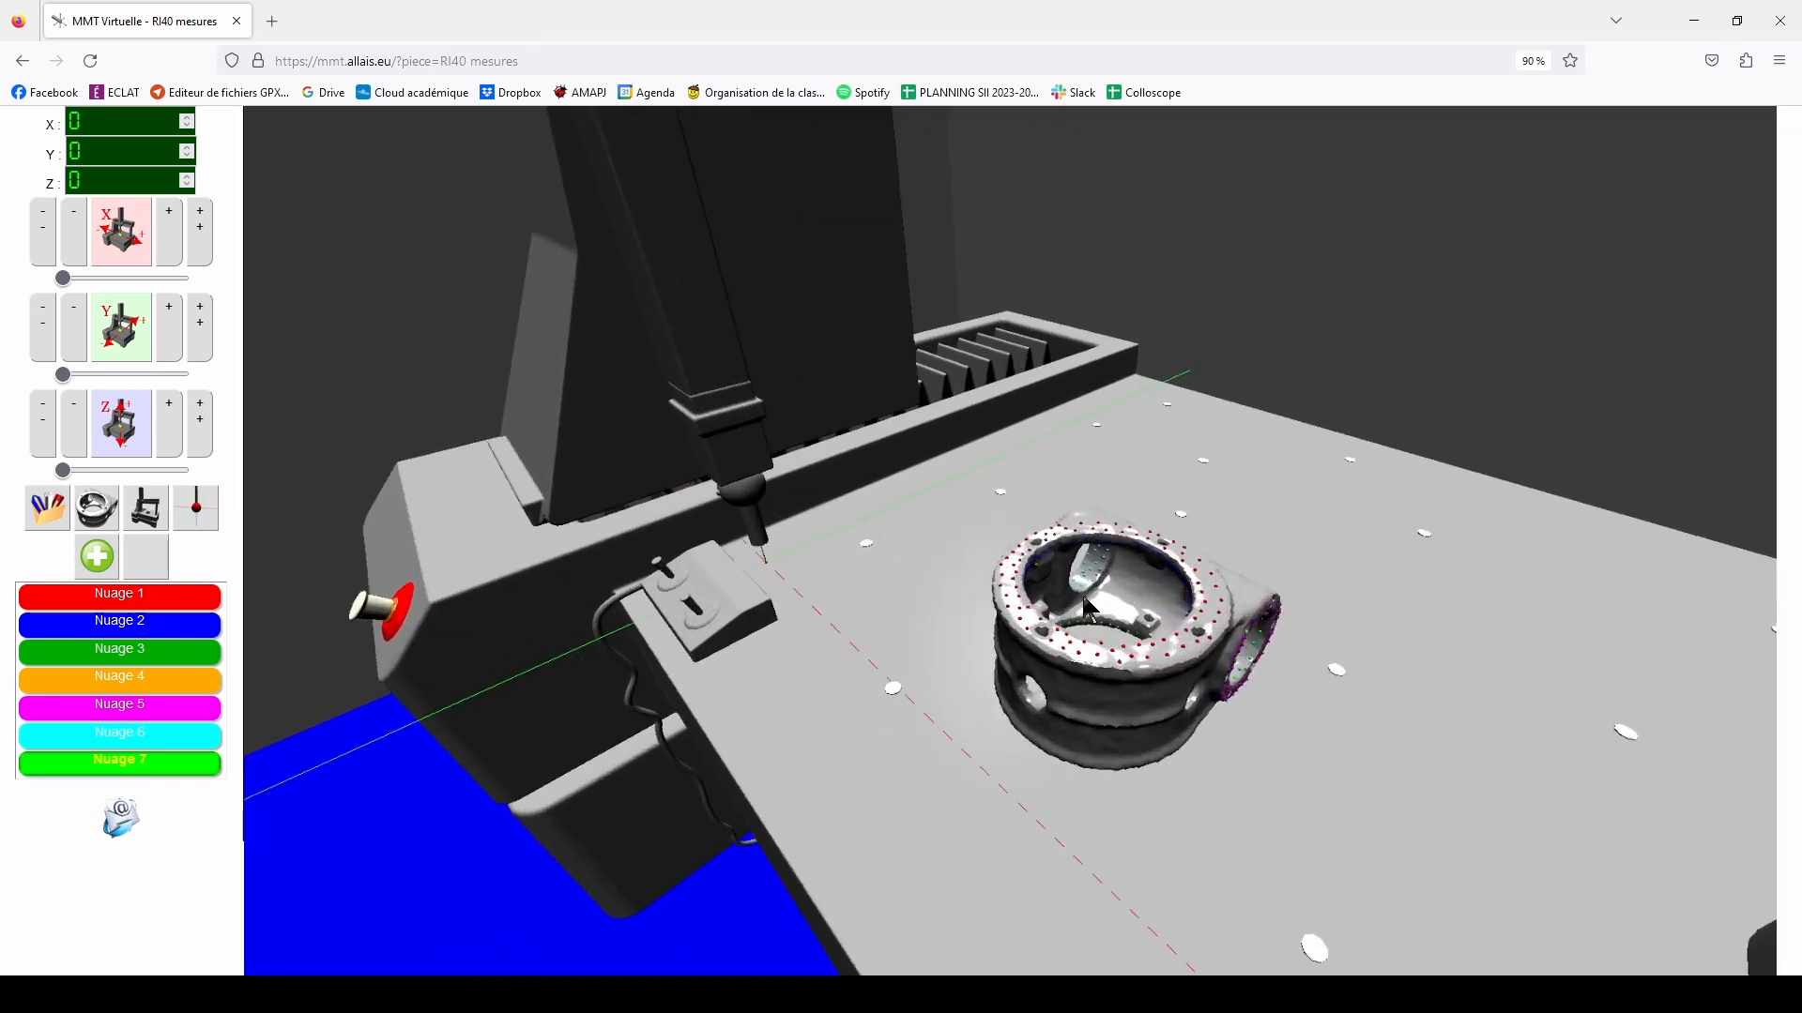
pyautogui.scroll(-3, 1286, 725)
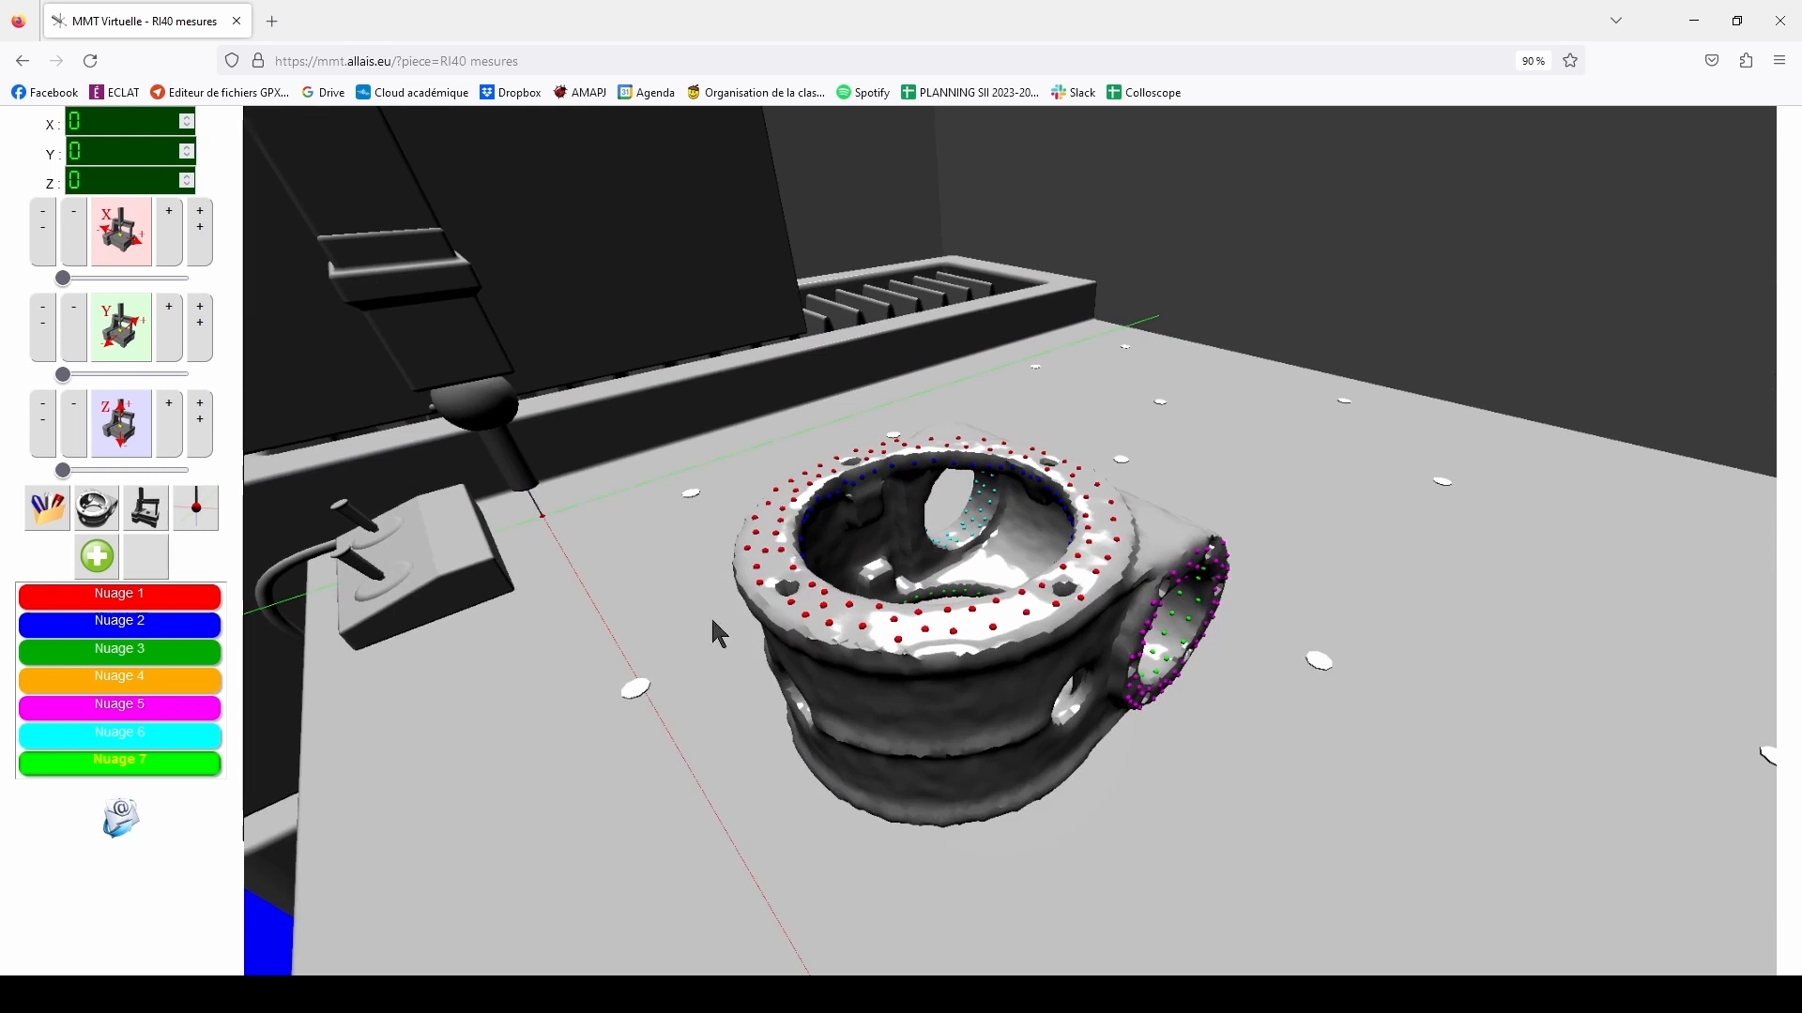
# Examine the seven point clouds from several angles, first with the part temporarily hidden and again with it shown
pyautogui.click(97, 508)
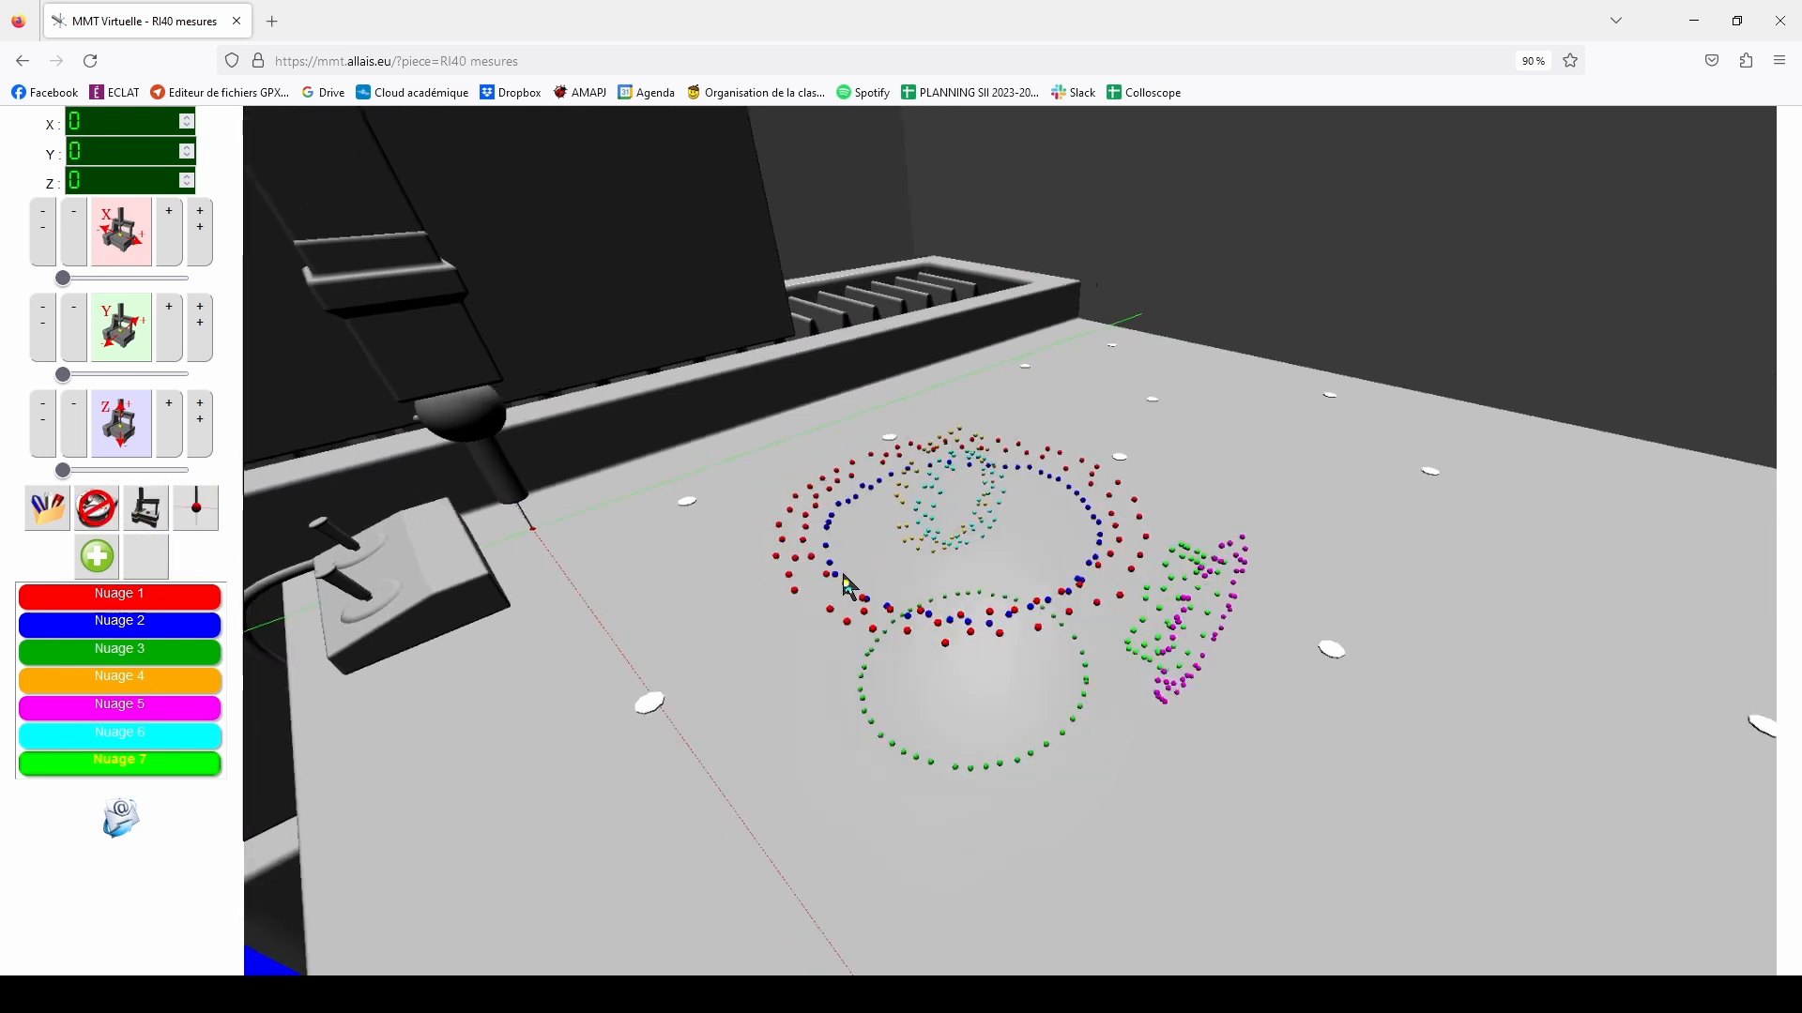
pyautogui.scroll(-3, 849, 587)
pyautogui.moveTo(869, 579); pyautogui.dragTo(954, 611)
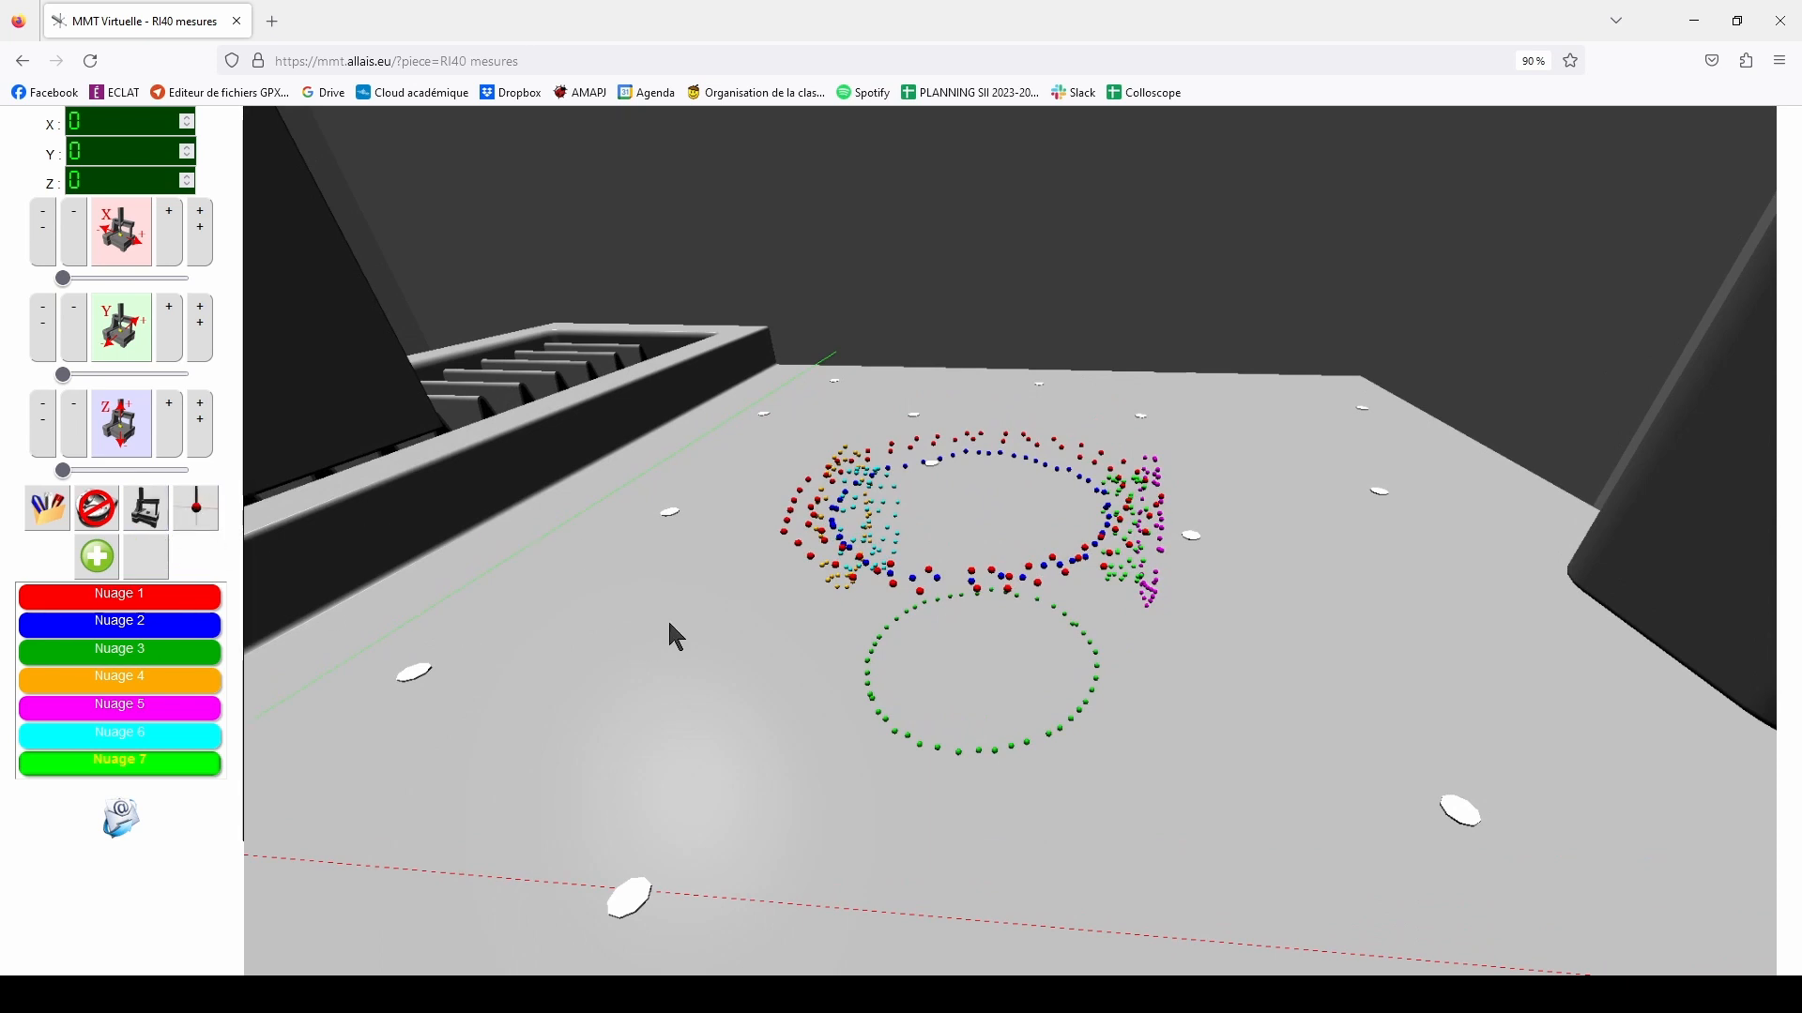
pyautogui.moveTo(678, 612); pyautogui.dragTo(764, 676)
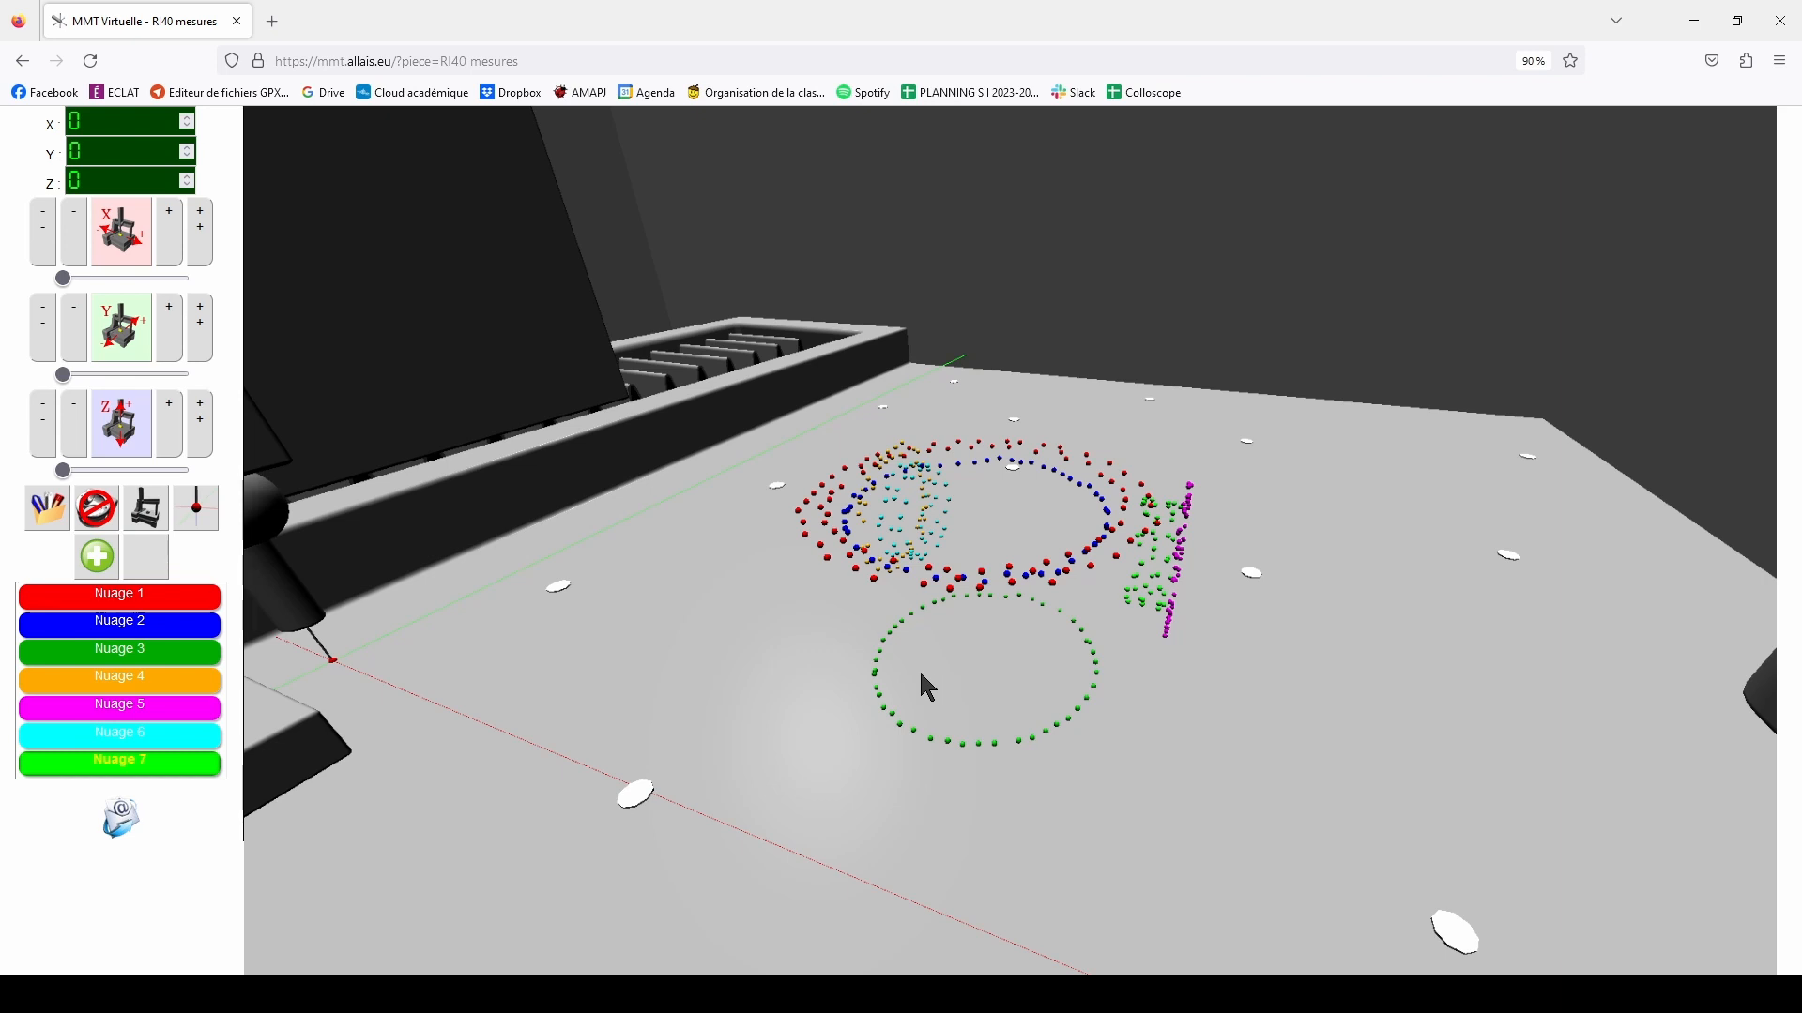
pyautogui.moveTo(922, 647); pyautogui.dragTo(1026, 603)
pyautogui.click(96, 508)
pyautogui.scroll(5, 1023, 608)
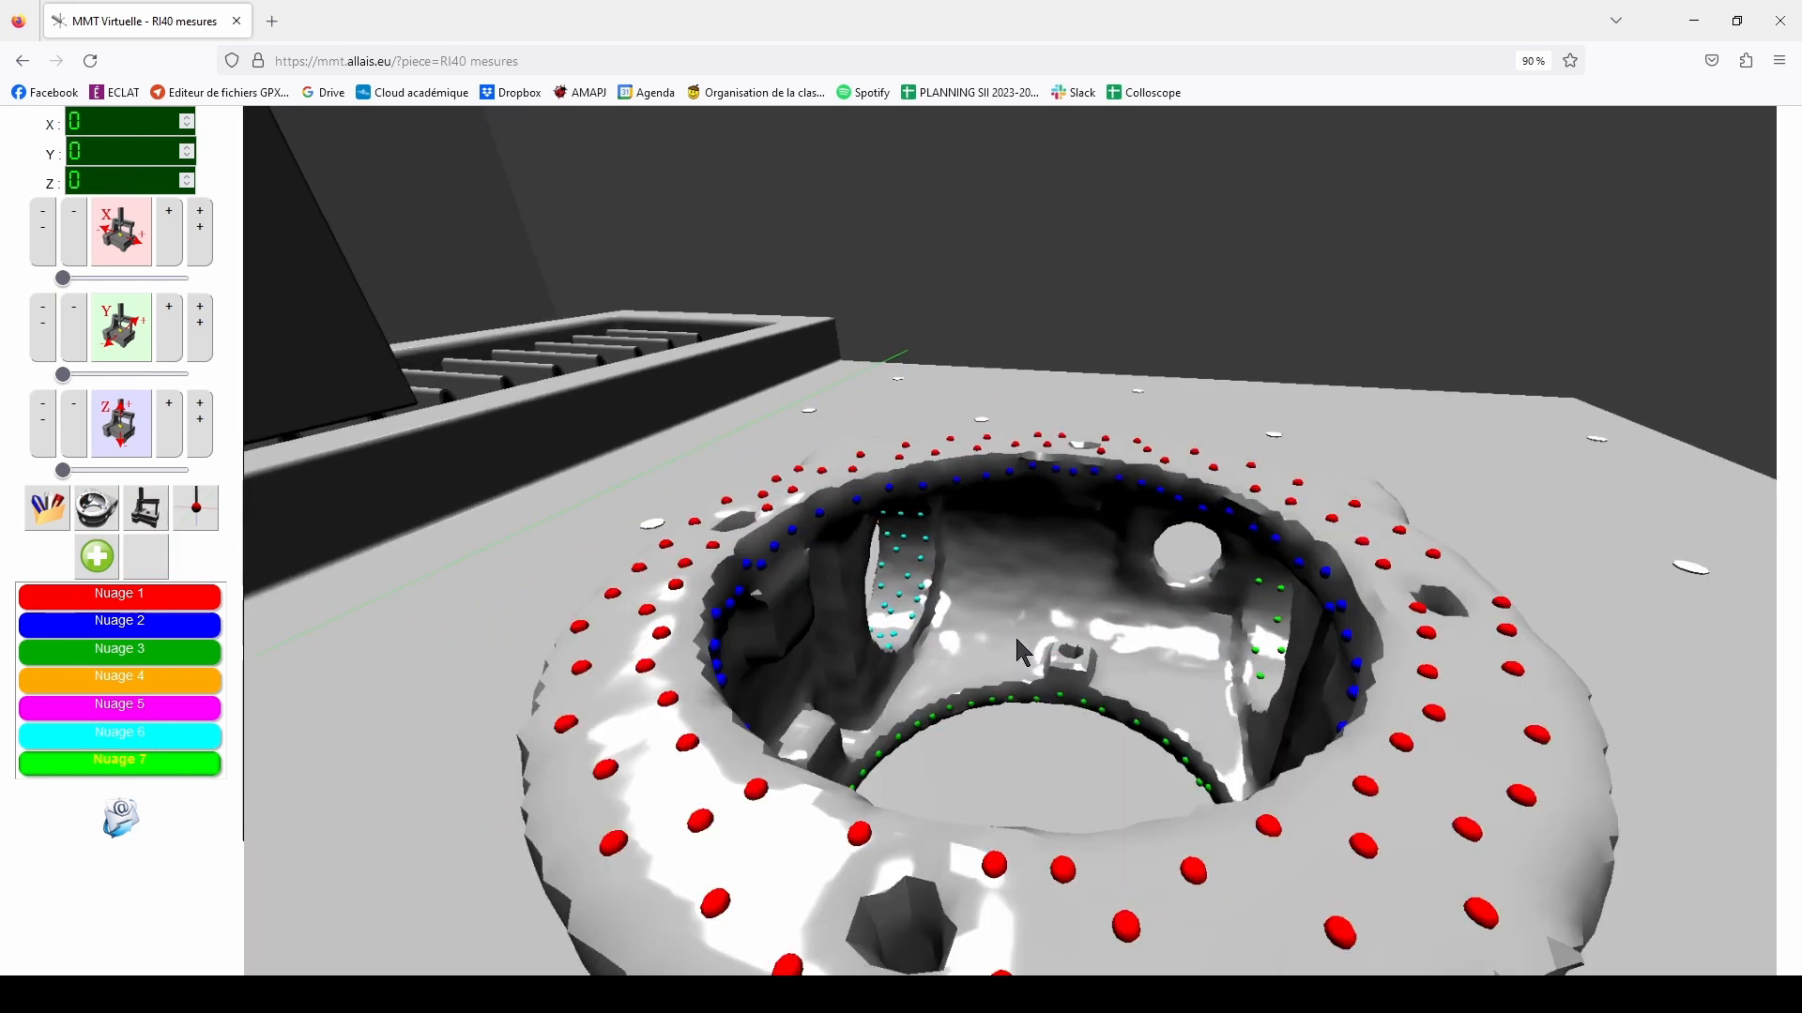
pyautogui.scroll(-5, 1011, 596)
pyautogui.moveTo(1012, 598); pyautogui.dragTo(1025, 630)
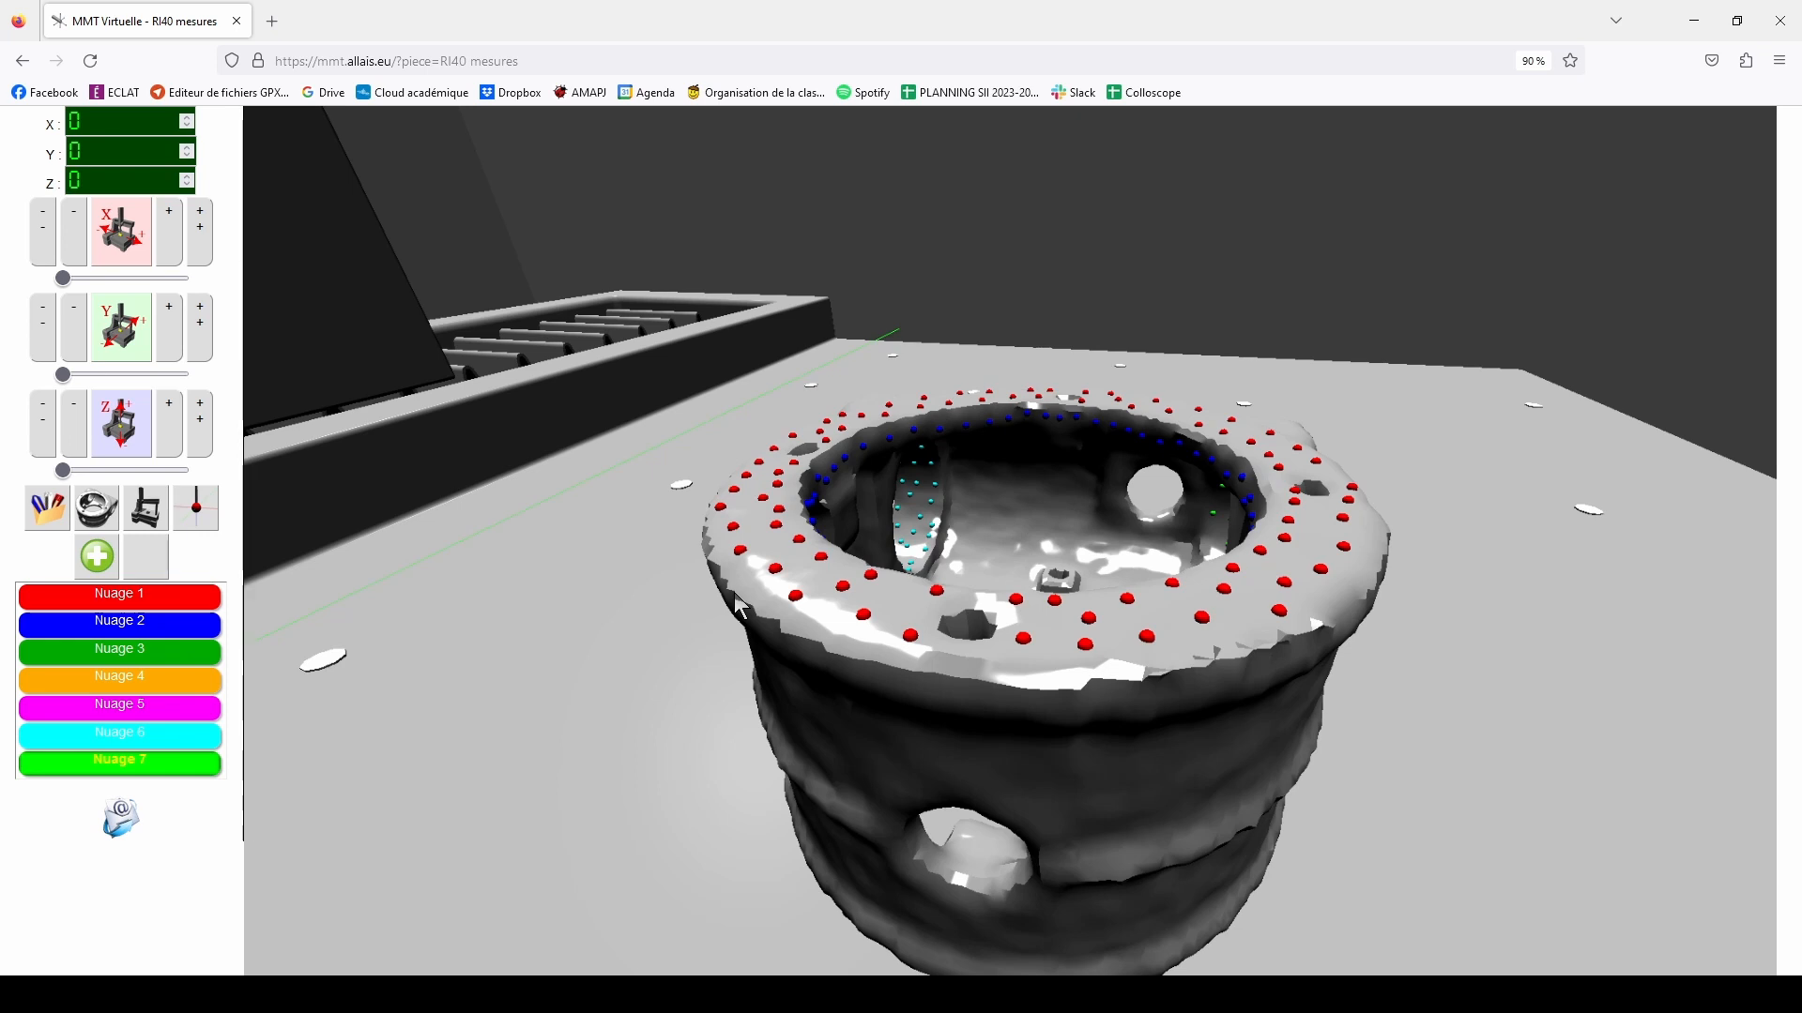
# Hide the part and the point clouds Nuage 2, Nuage 3 and Nuage 4
pyautogui.click(97, 509)
pyautogui.click(137, 623)
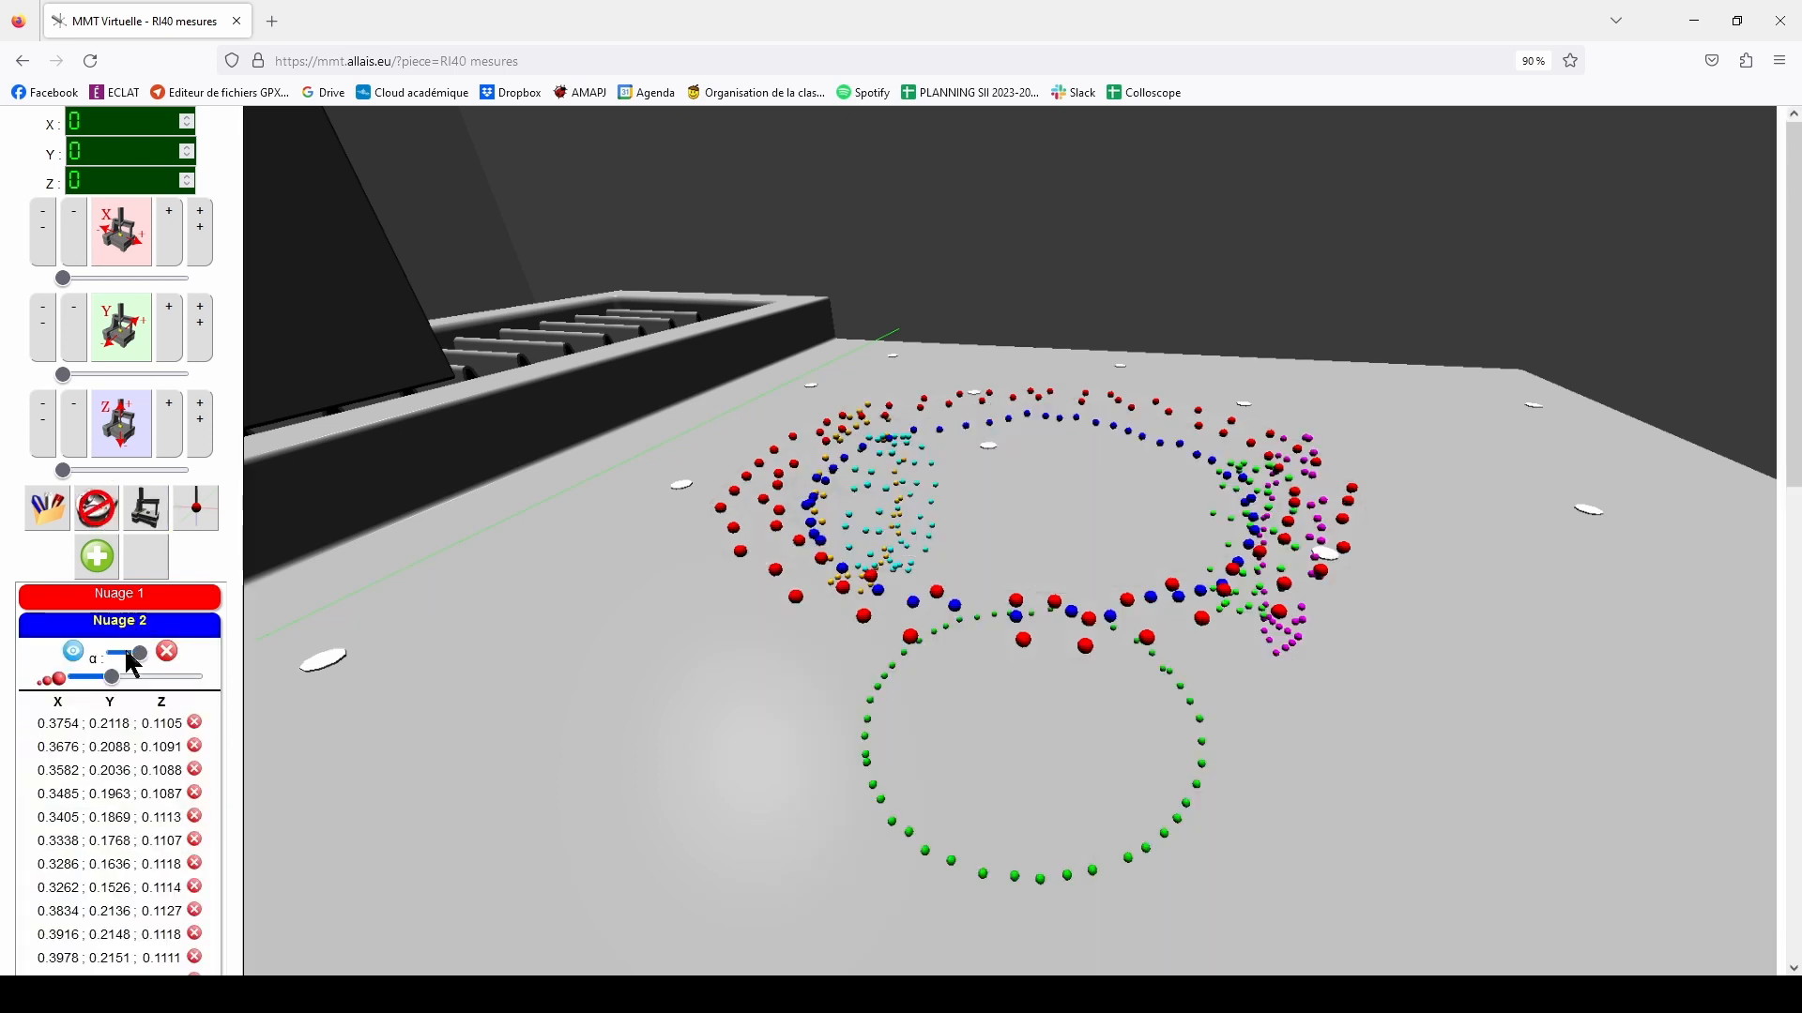
pyautogui.click(73, 652)
pyautogui.click(79, 621)
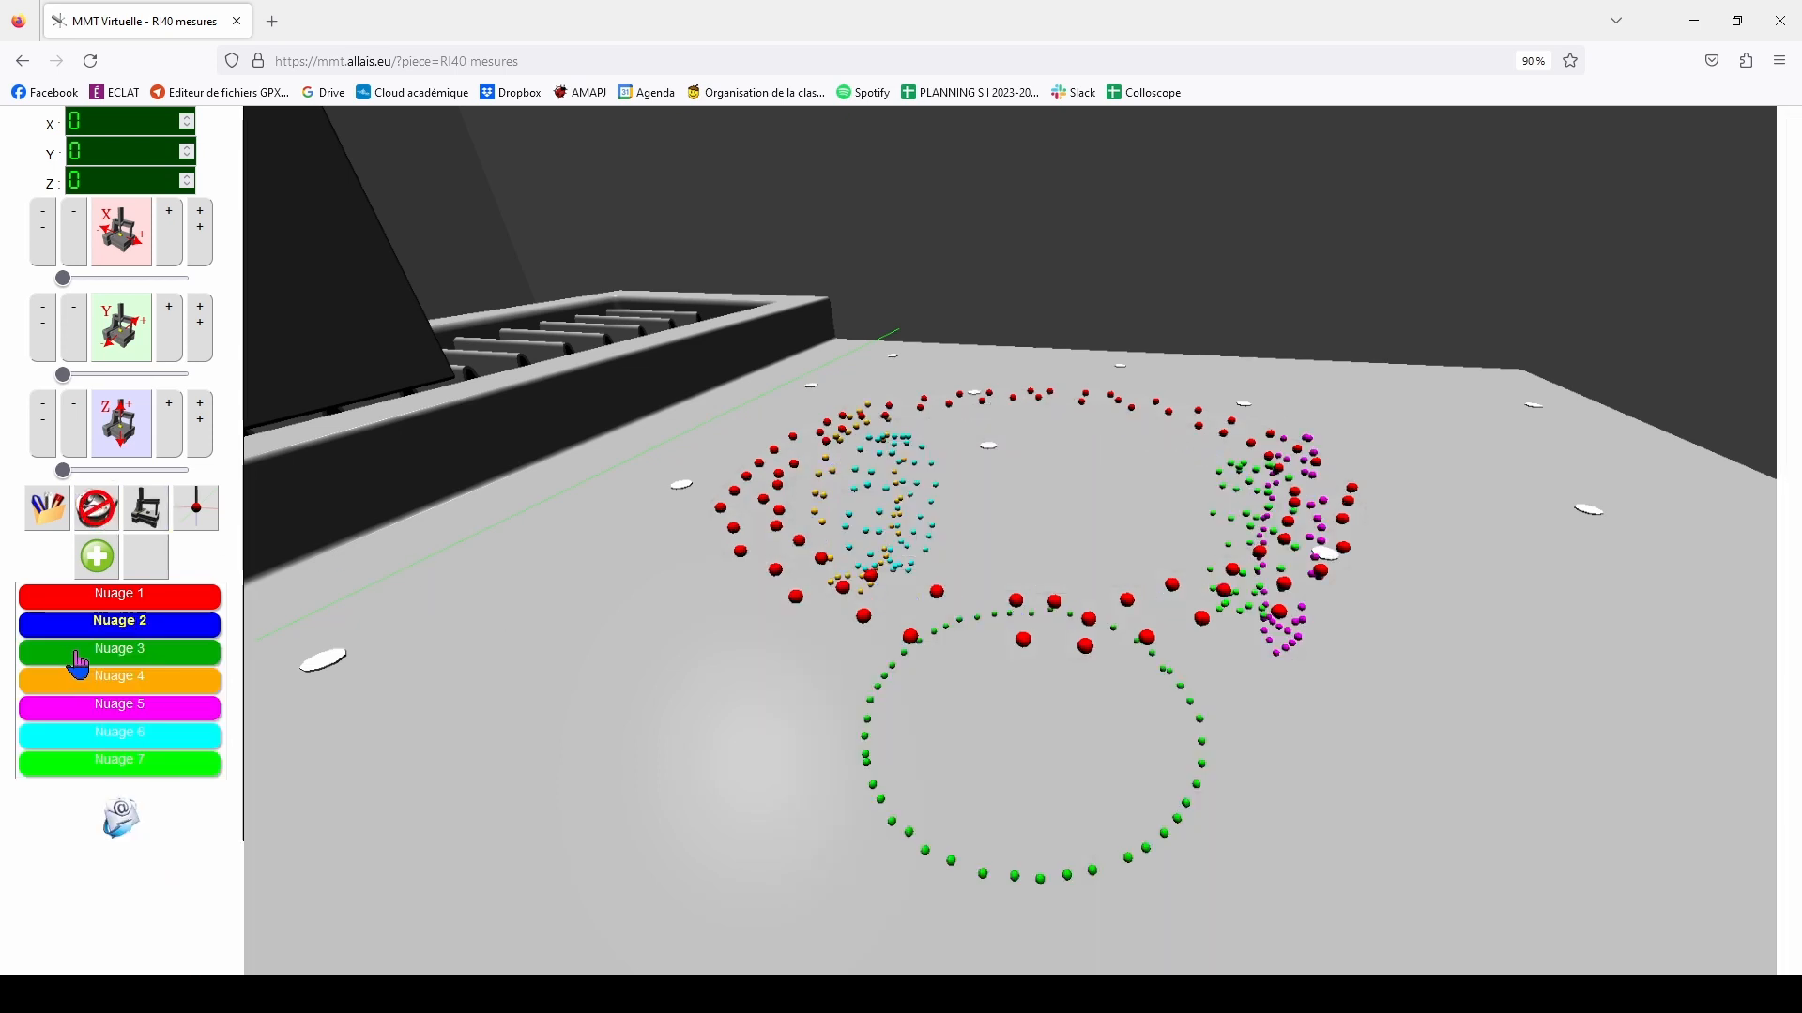
pyautogui.click(79, 650)
pyautogui.click(74, 679)
pyautogui.click(80, 649)
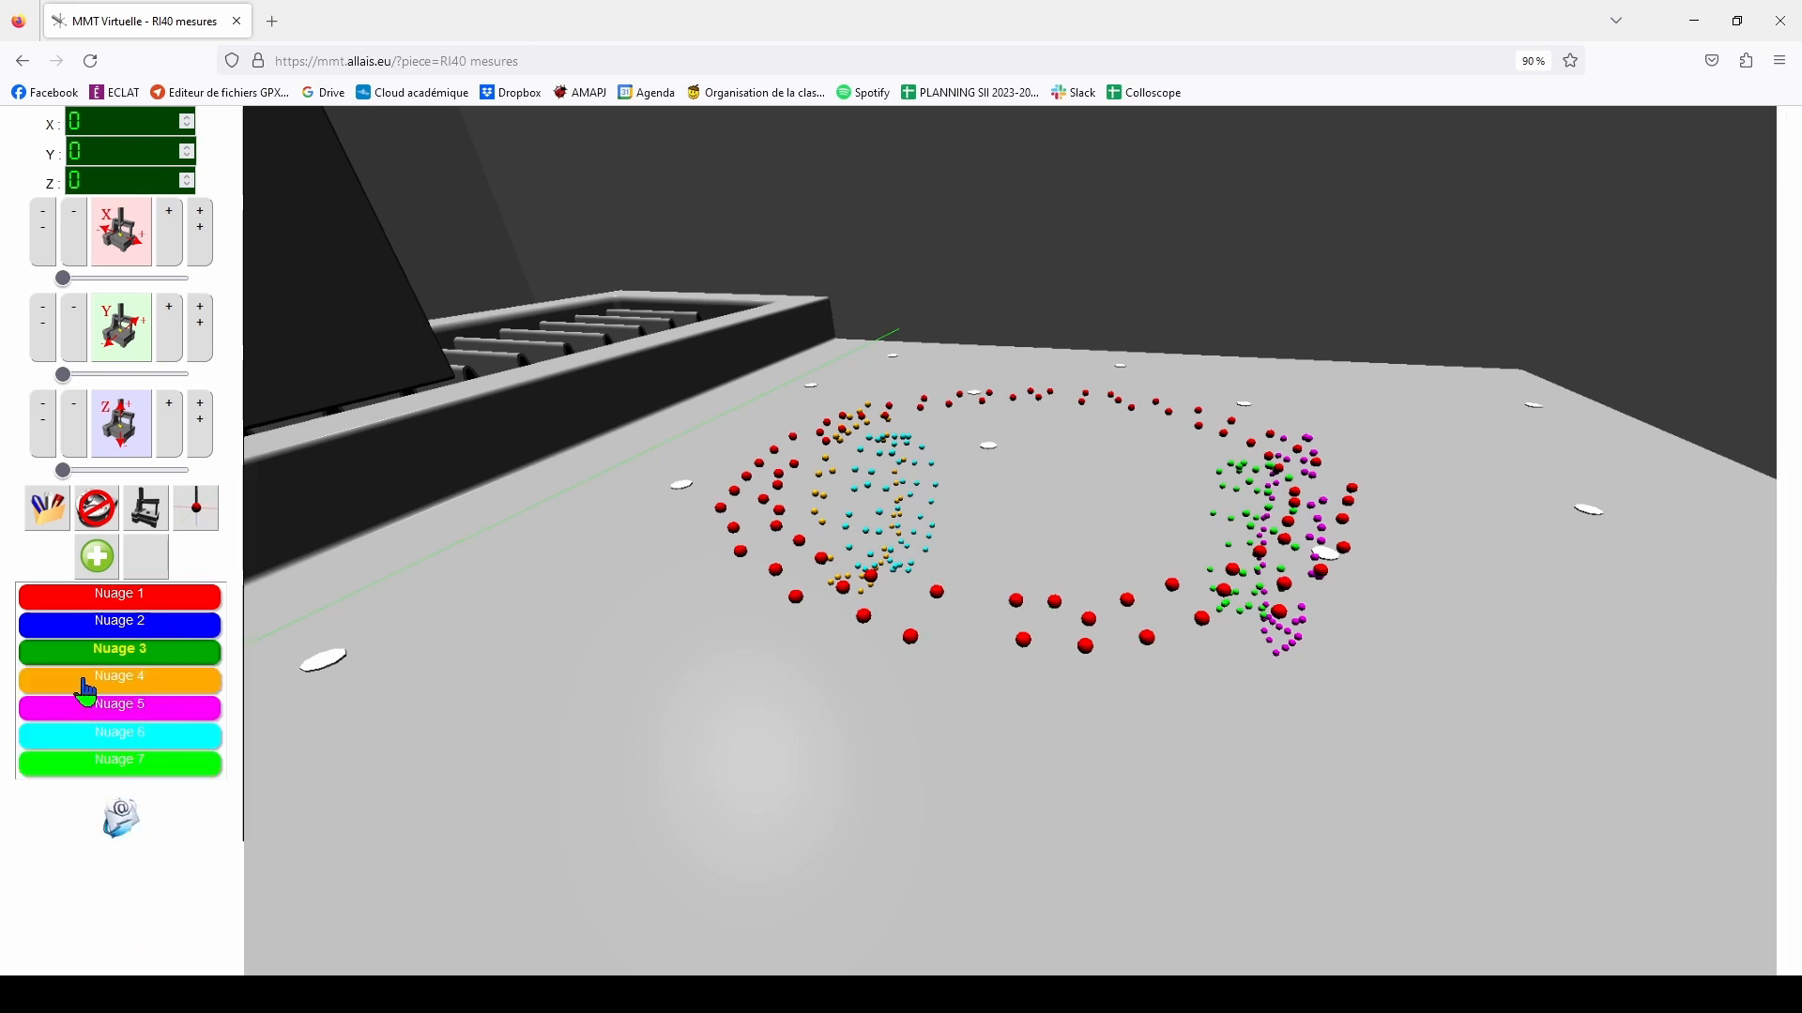
pyautogui.click(81, 676)
pyautogui.click(73, 706)
pyautogui.click(81, 676)
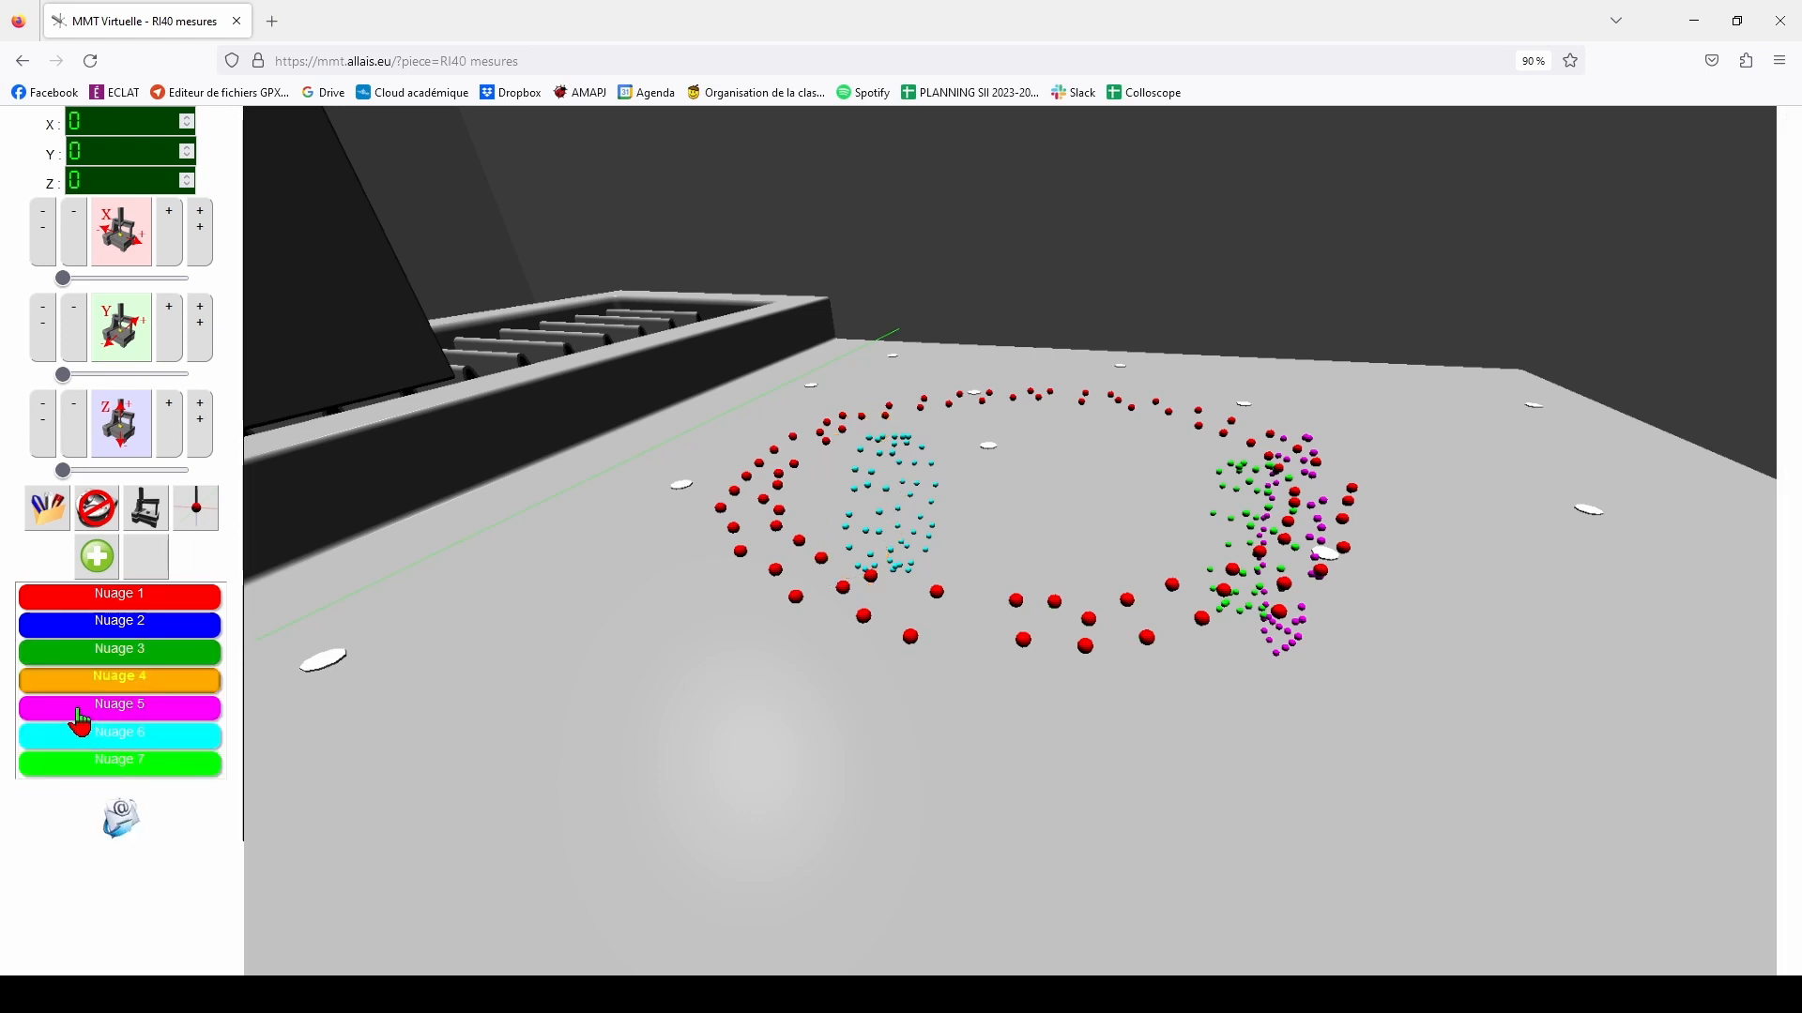
# Hide the point clouds Nuage 5, Nuage 6 and Nuage 7 to leave only Nuage 1 displayed
pyautogui.click(81, 704)
pyautogui.click(73, 734)
pyautogui.click(81, 705)
pyautogui.click(84, 737)
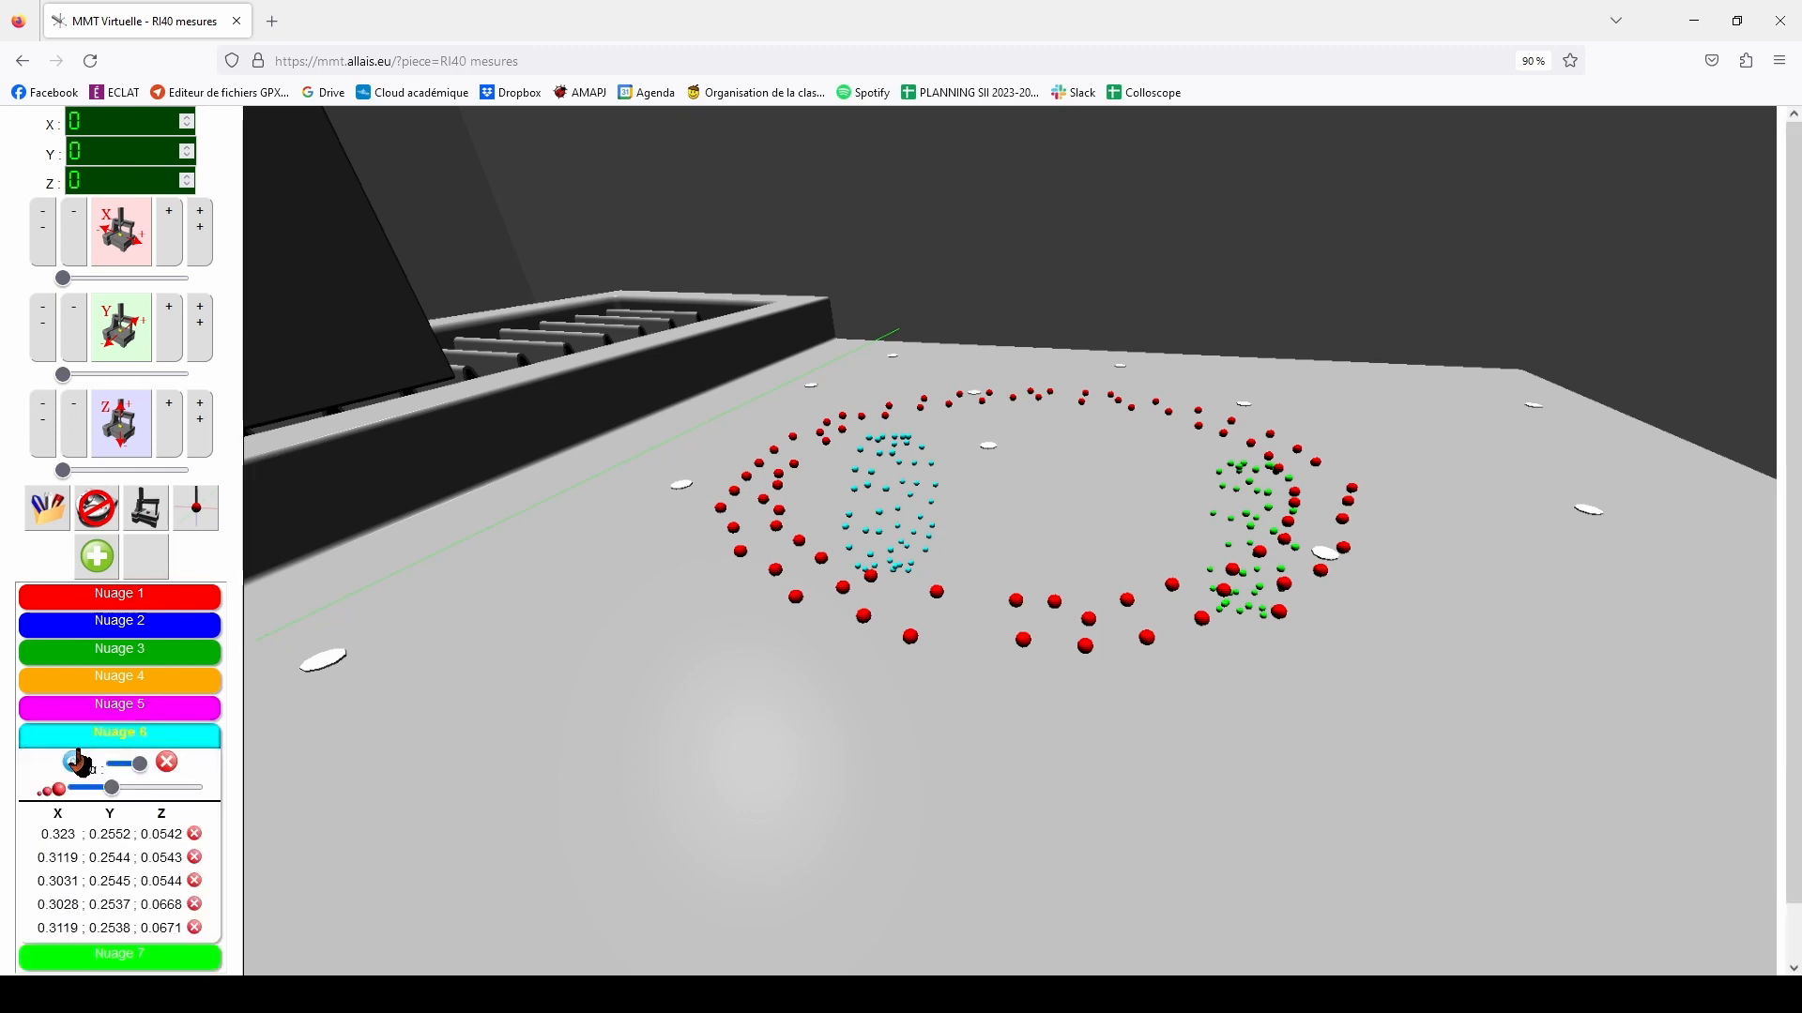
pyautogui.click(74, 762)
pyautogui.click(80, 733)
pyautogui.click(81, 762)
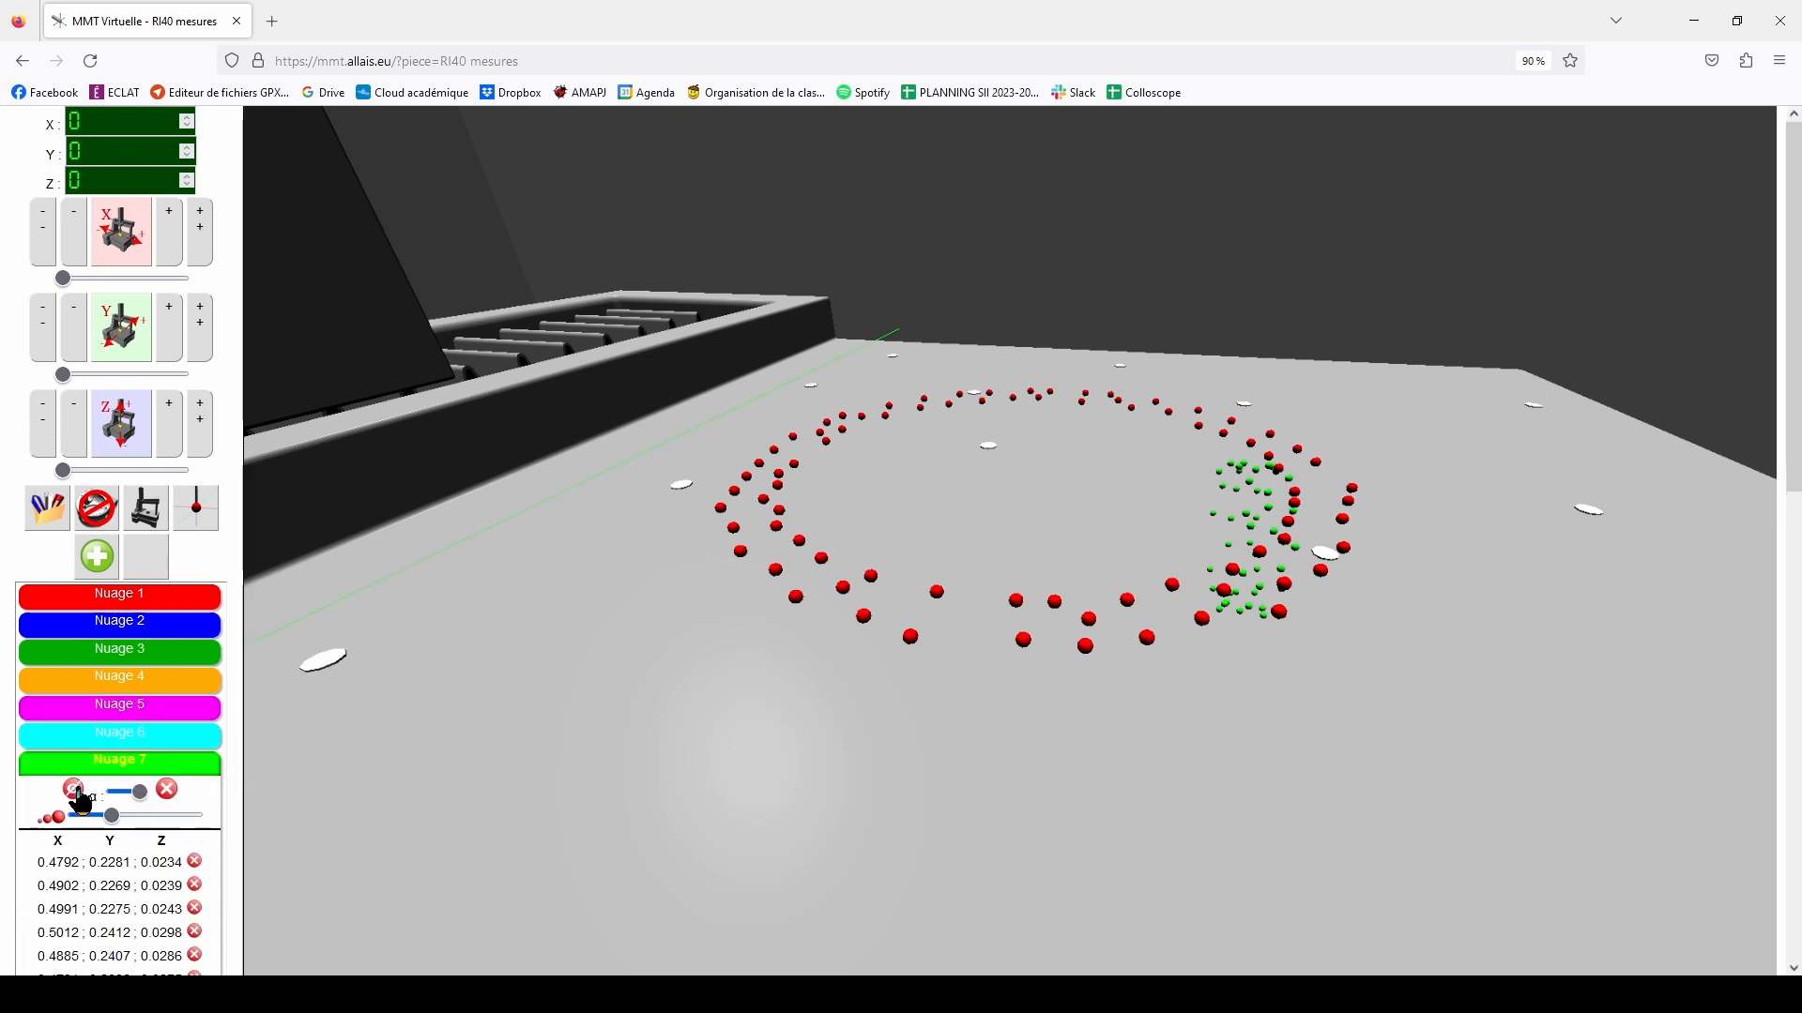
pyautogui.click(73, 788)
pyautogui.click(81, 760)
pyautogui.moveTo(774, 643); pyautogui.dragTo(891, 648)
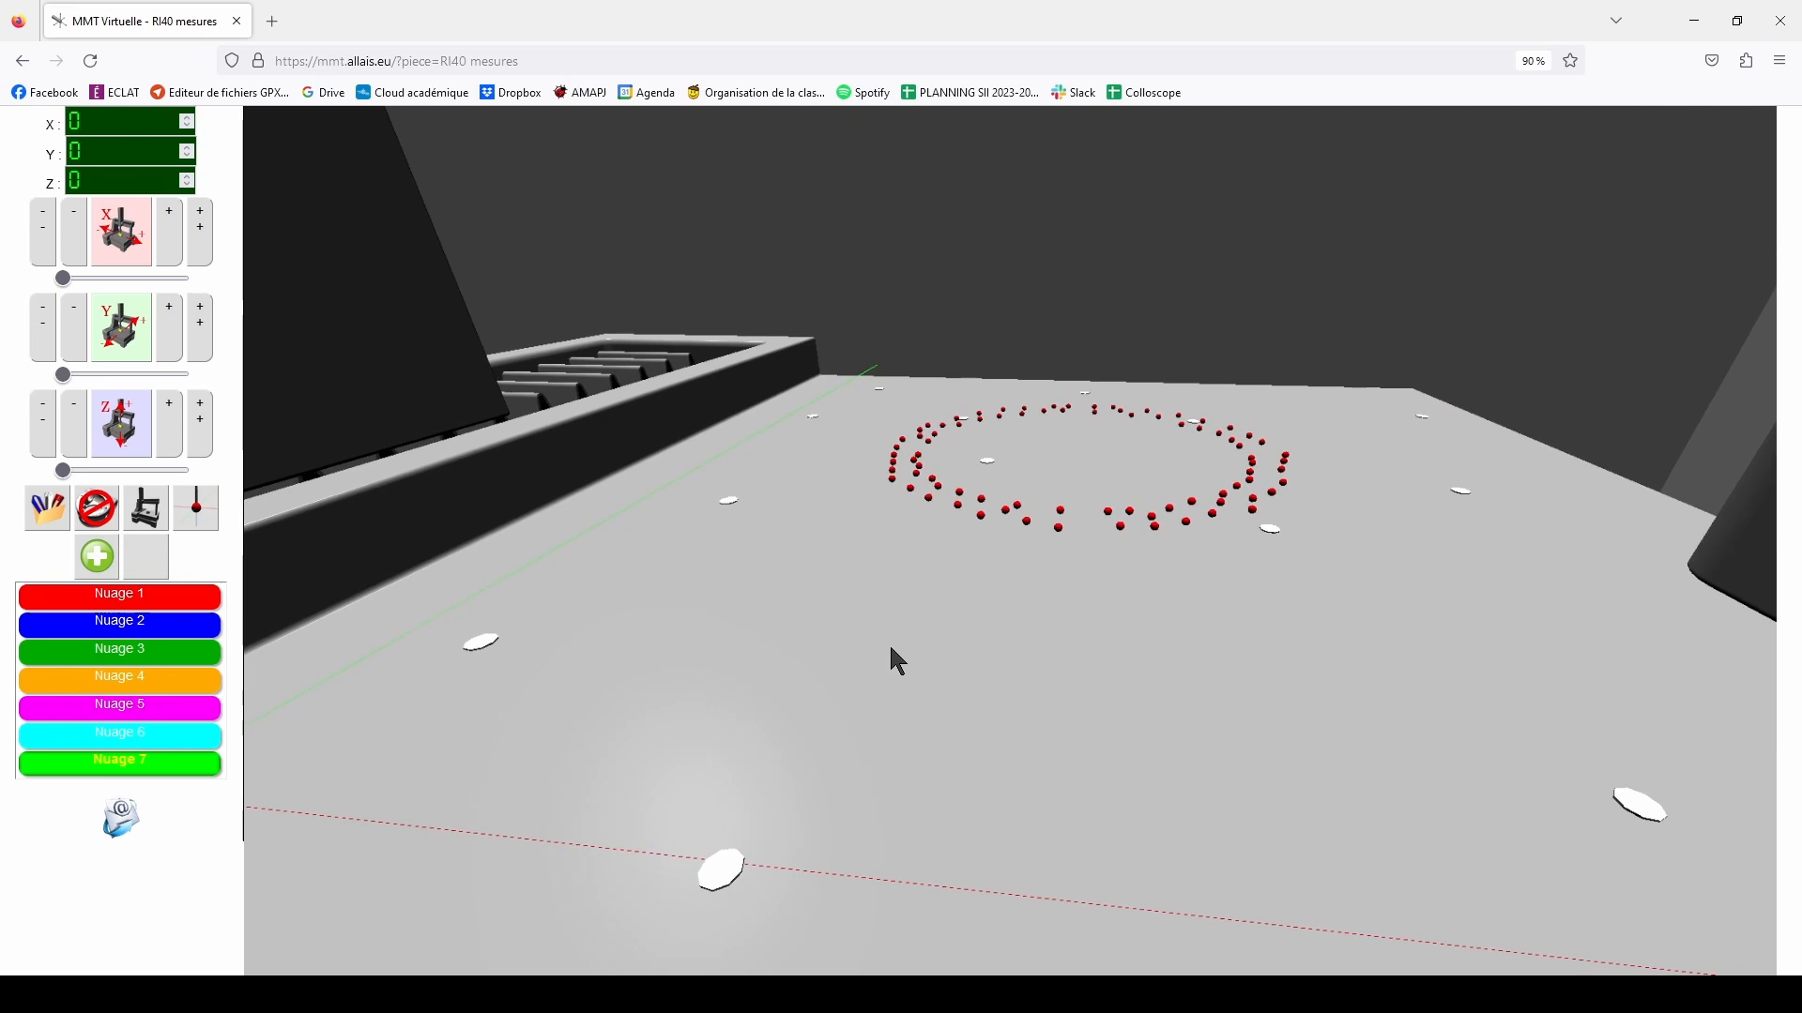
# Start a new plane element defined by position constraints, after reviewing its equation option, and keep the points in view beside the dialog
pyautogui.click(96, 557)
pyautogui.click(694, 424)
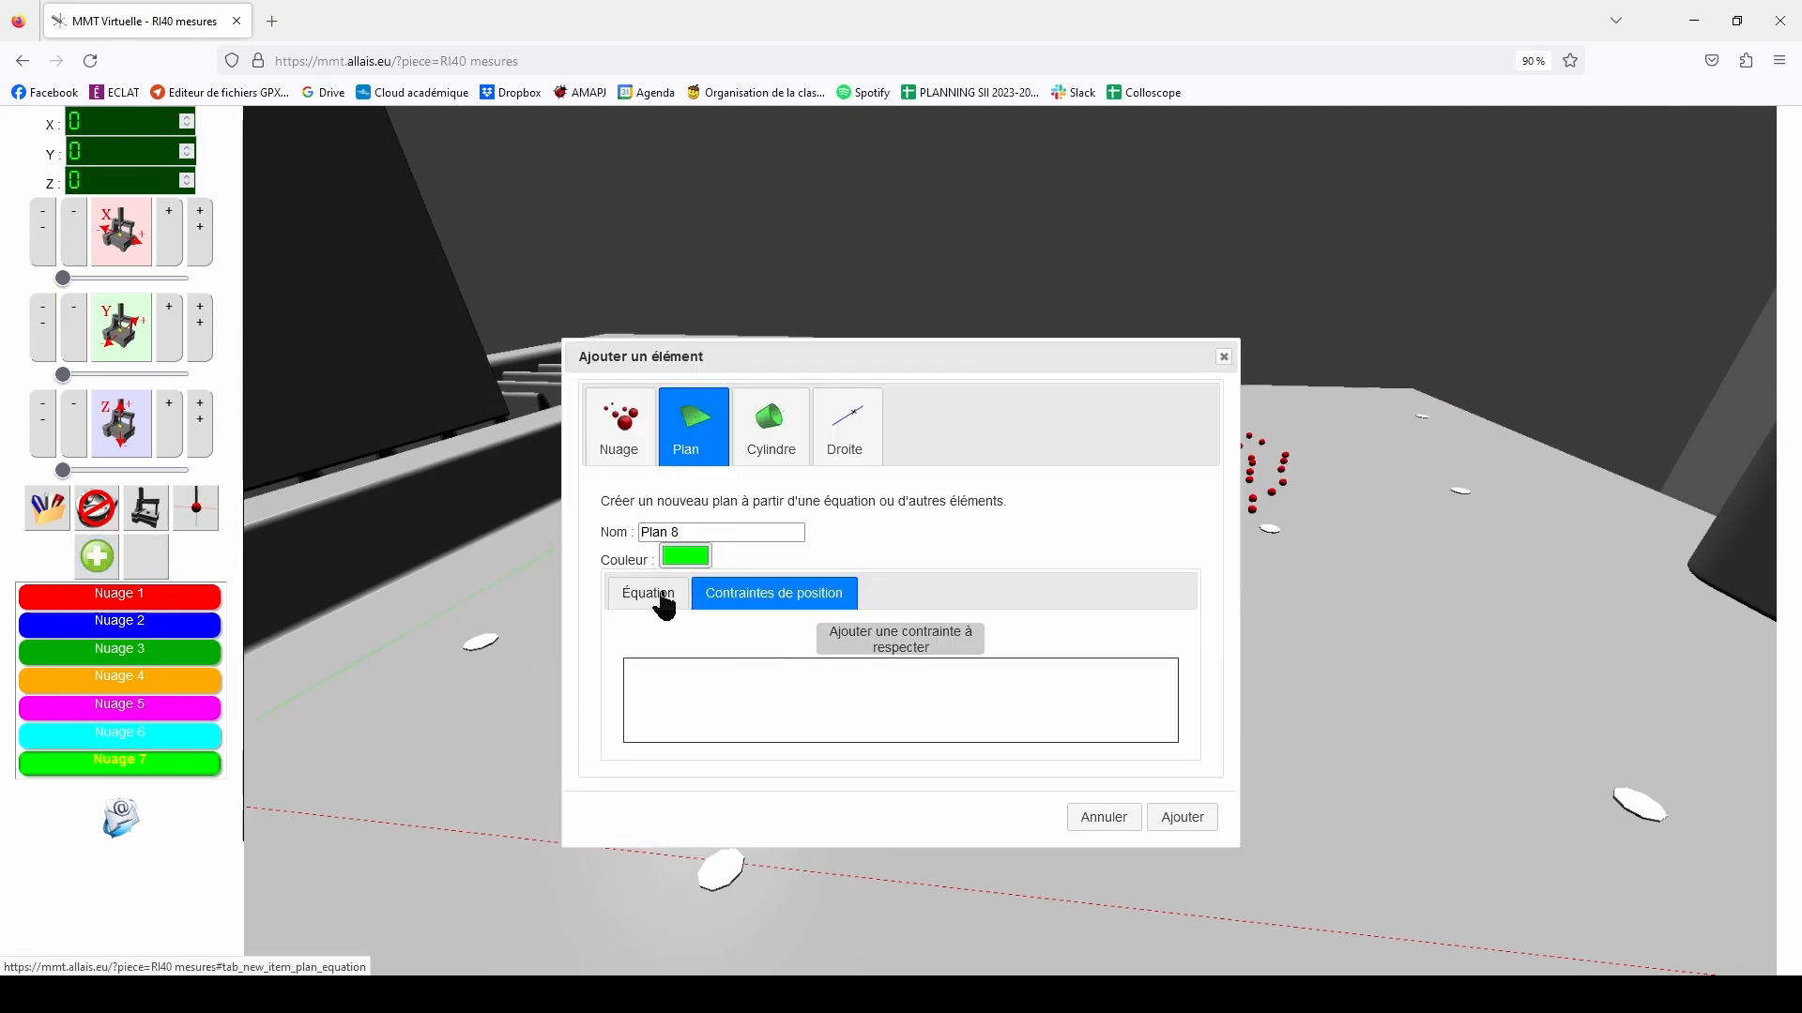
pyautogui.tripleClick(672, 532)
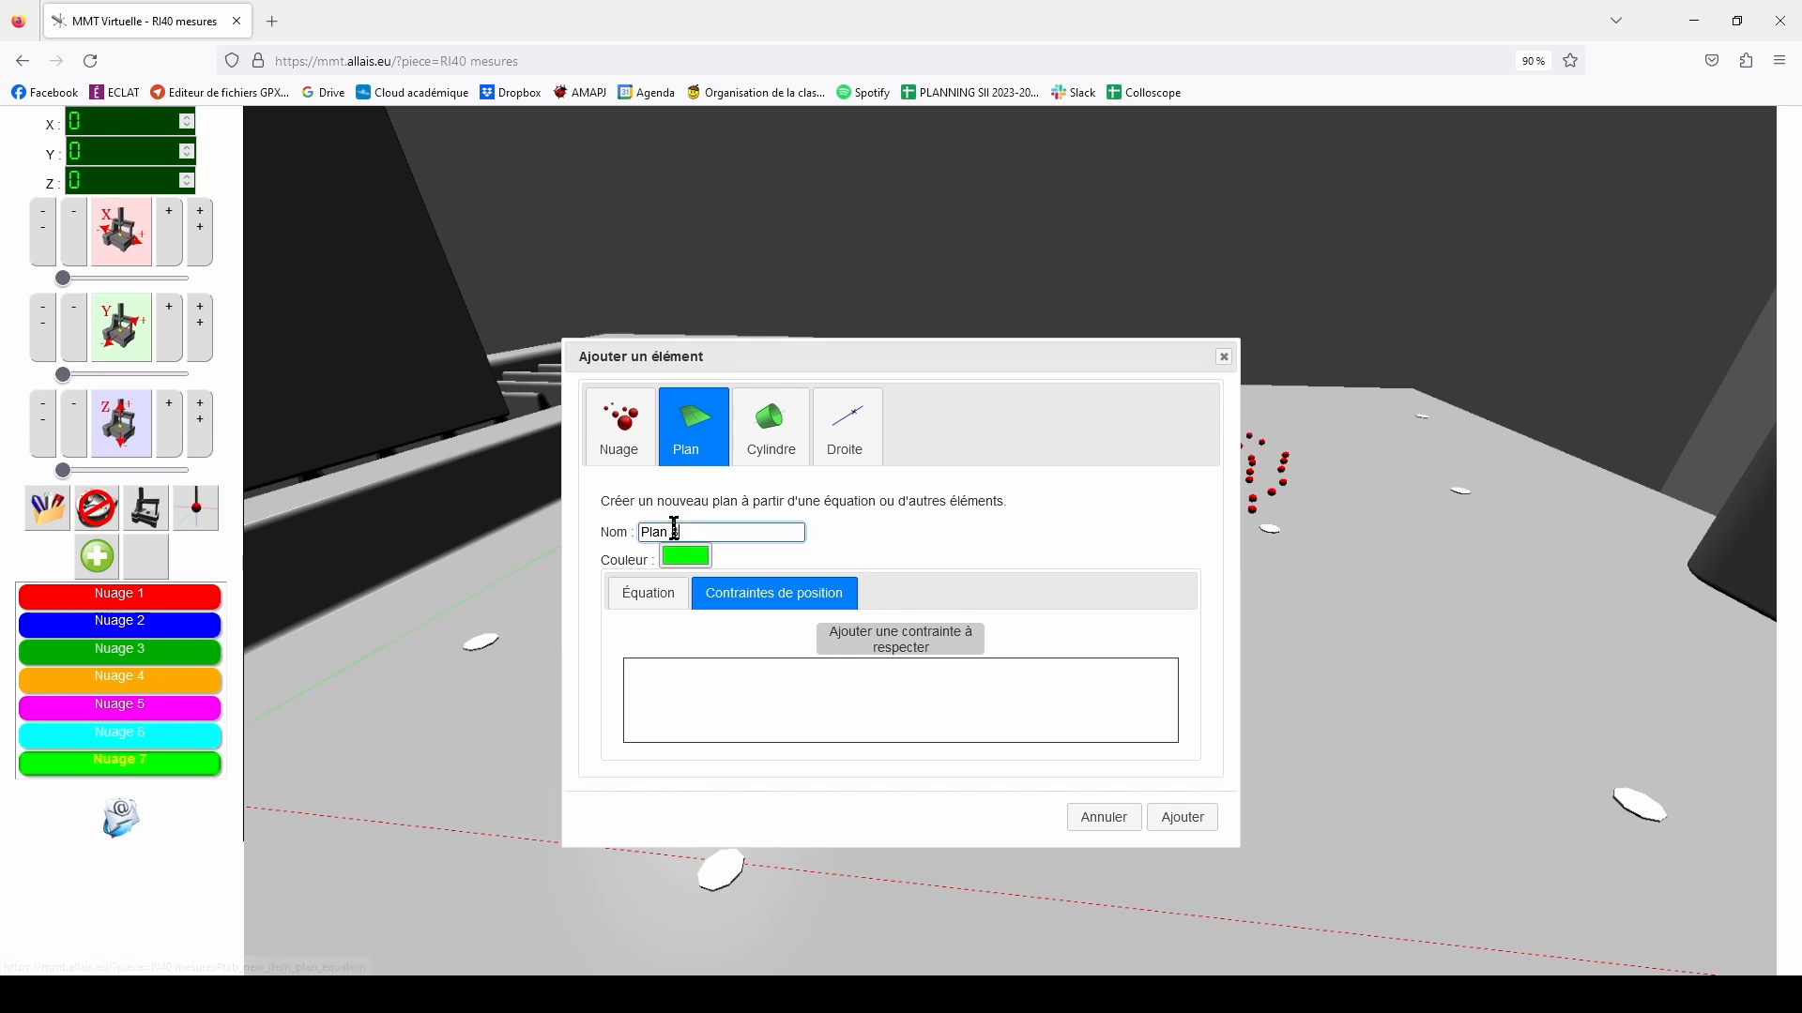
pyautogui.click(654, 600)
pyautogui.click(744, 600)
pyautogui.click(651, 596)
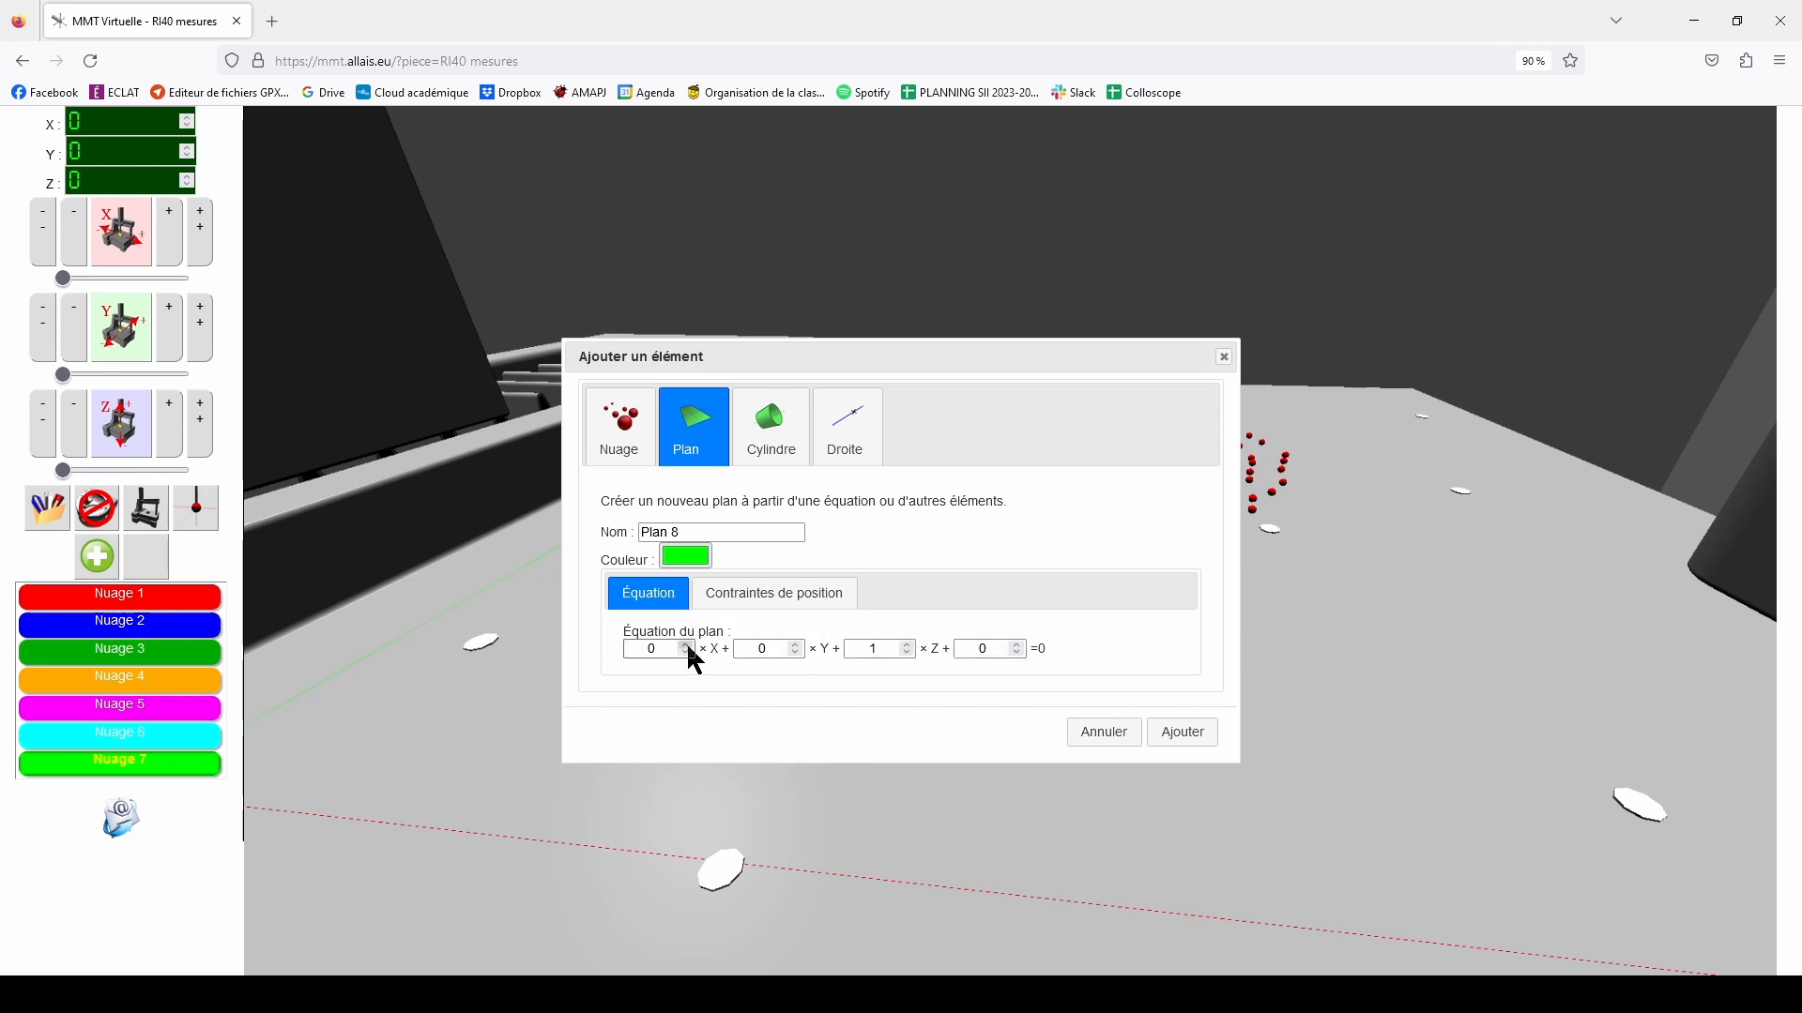
pyautogui.click(763, 595)
pyautogui.moveTo(1019, 355); pyautogui.dragTo(639, 249)
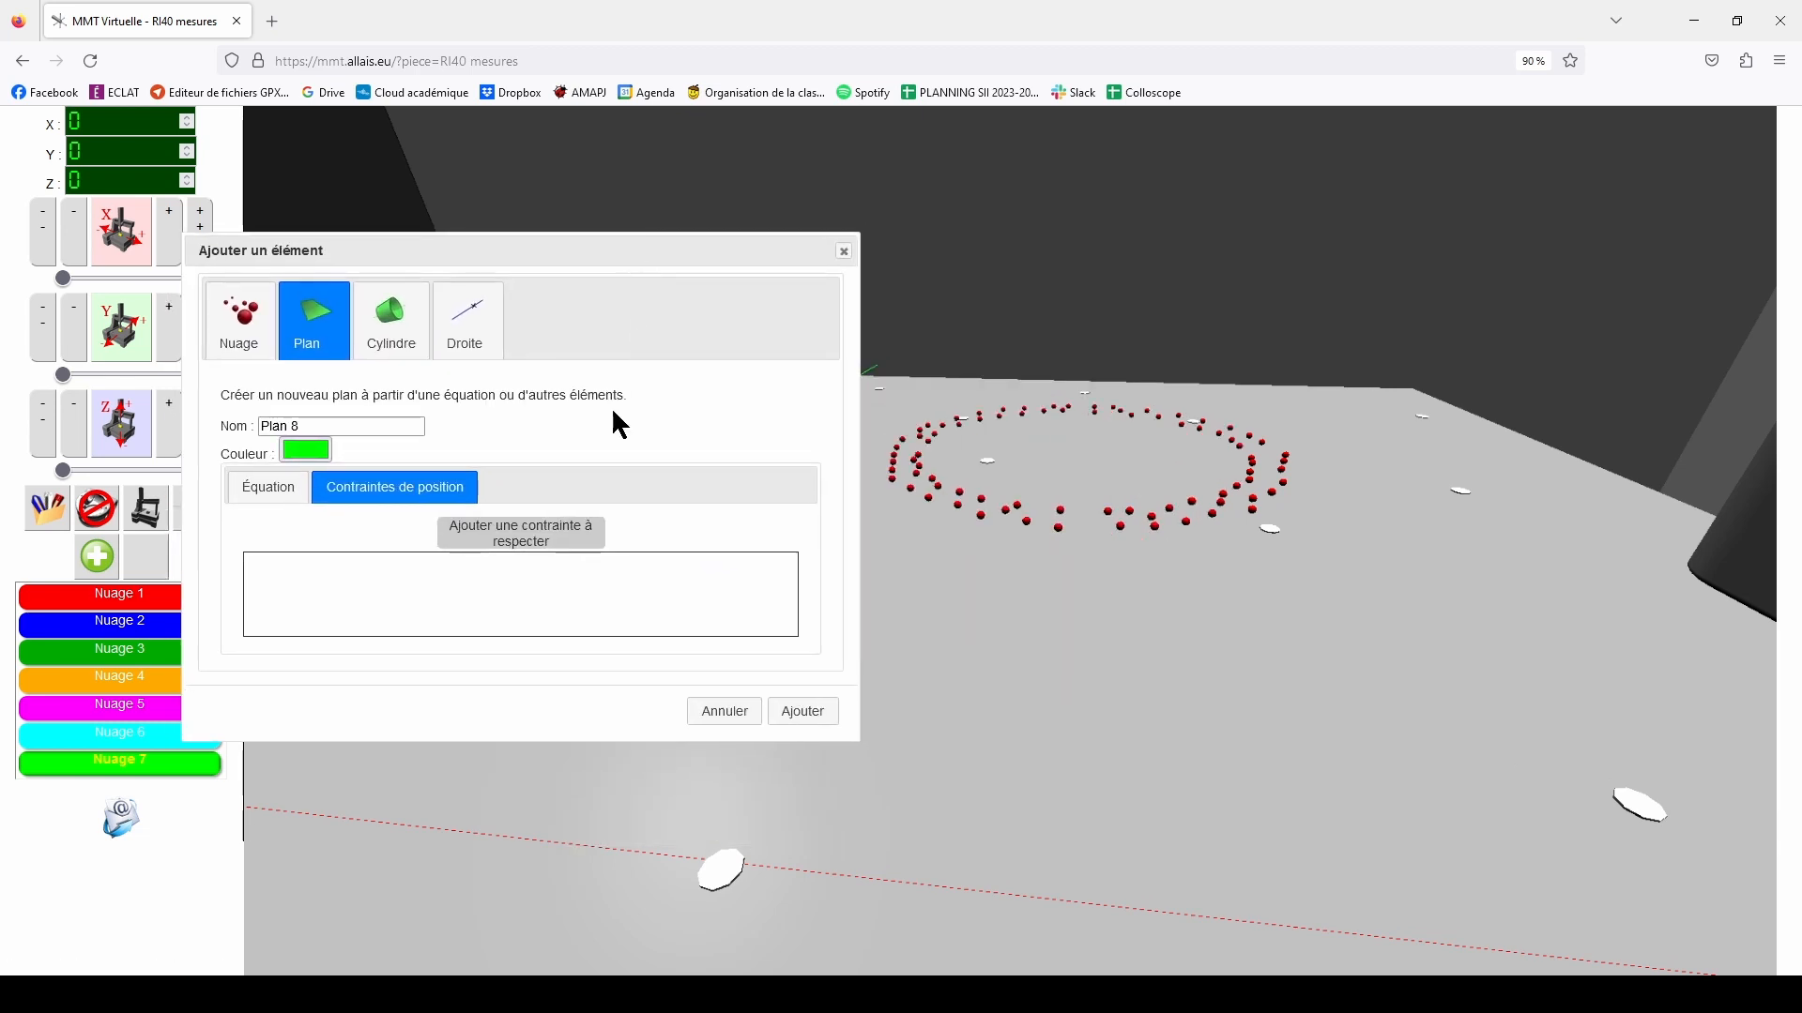
# Create the plane with a single Plan des moindres carrés constraint on Nuage 1 and view it around the points
pyautogui.click(485, 542)
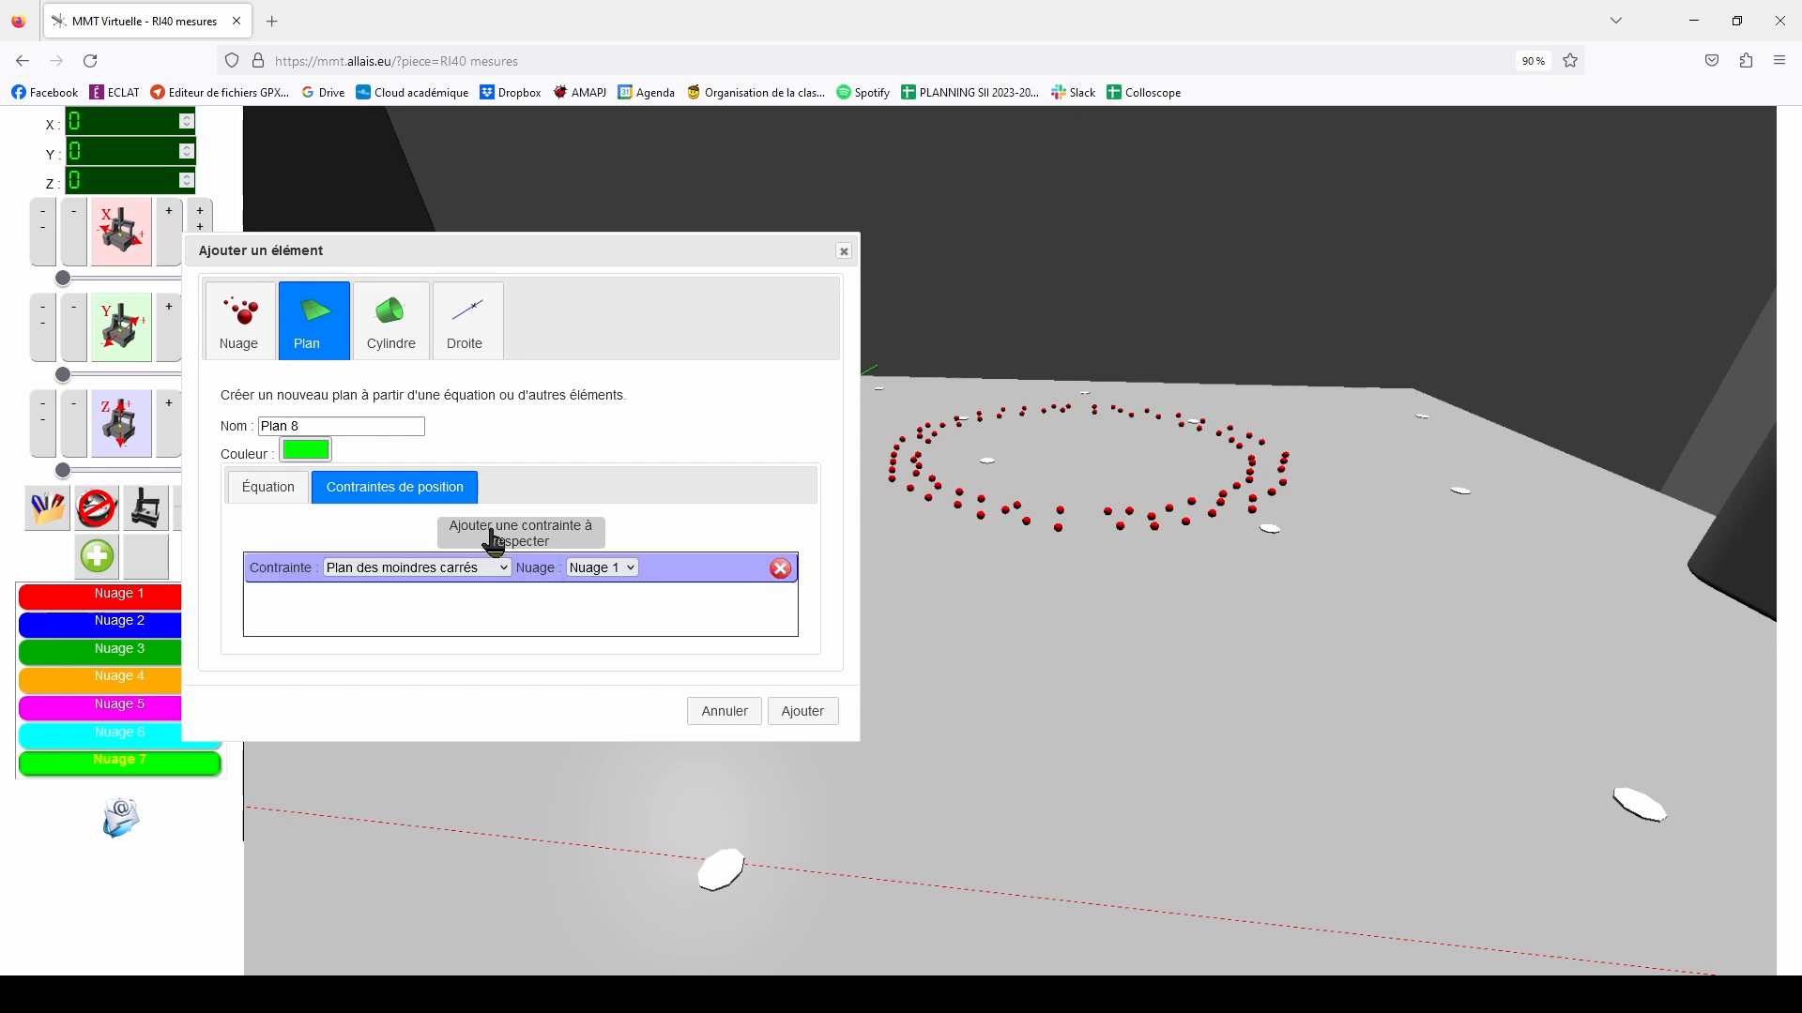
pyautogui.click(437, 575)
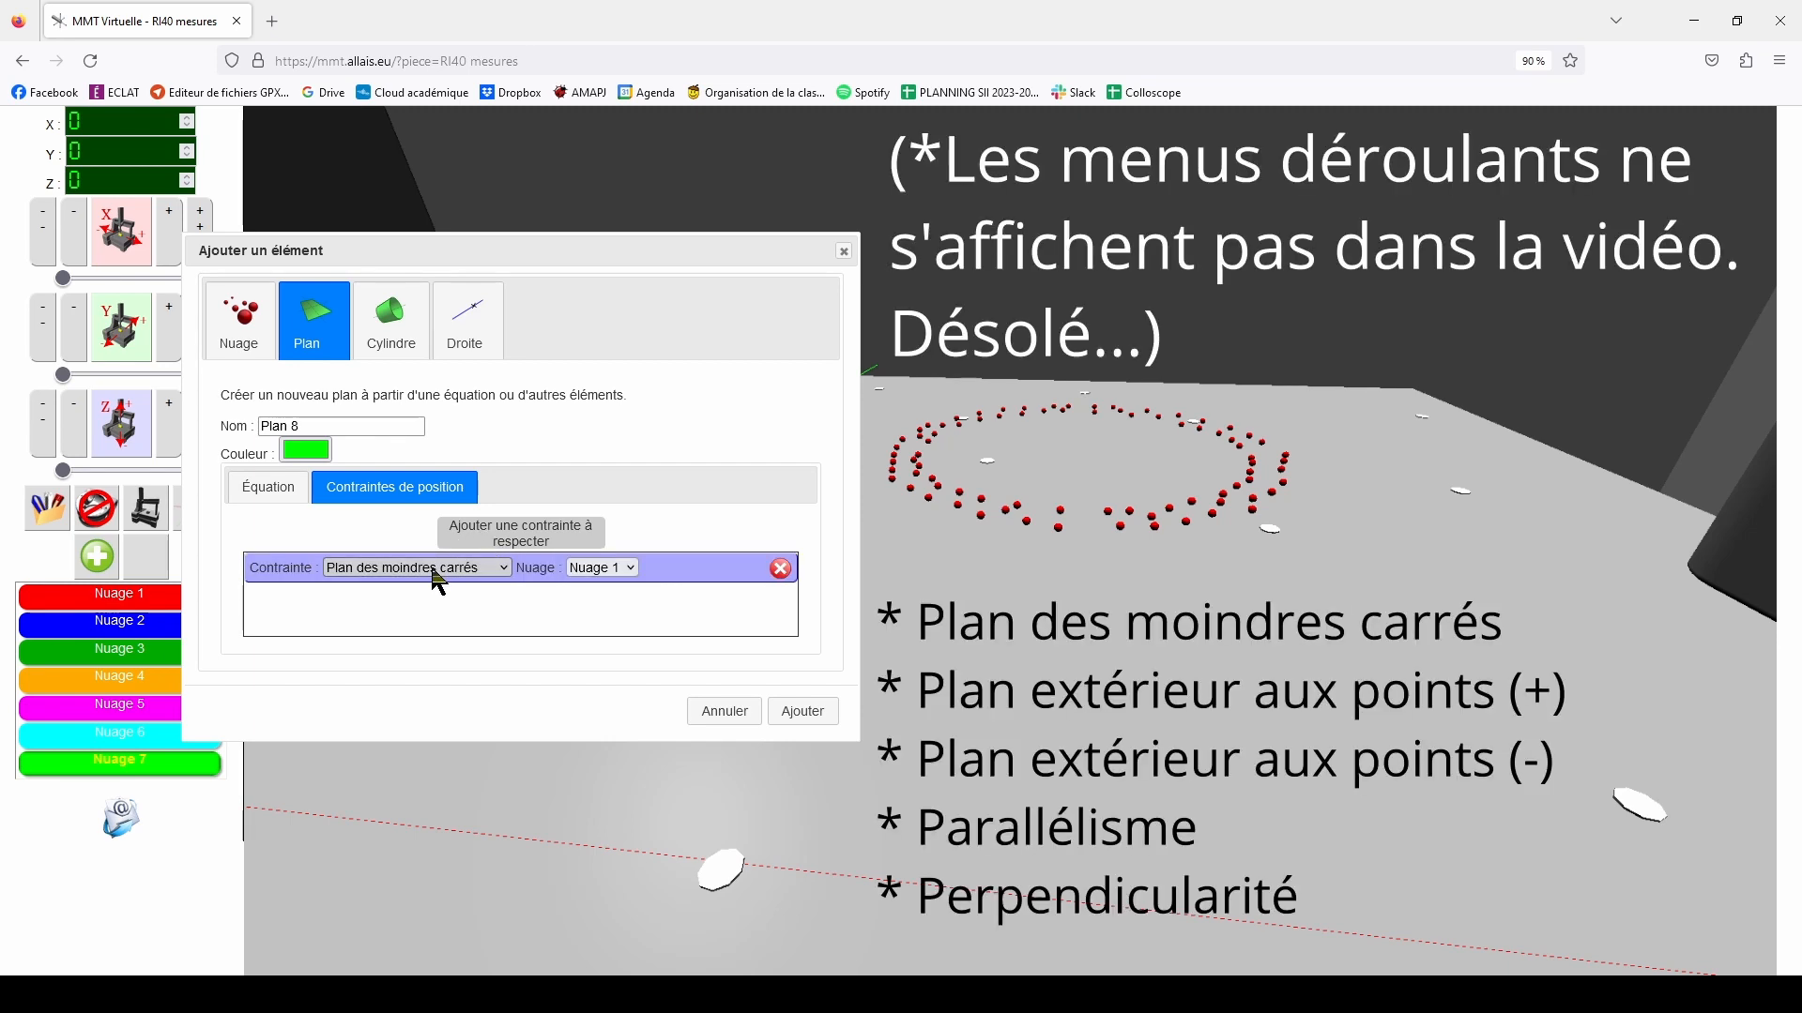
pyautogui.click(601, 569)
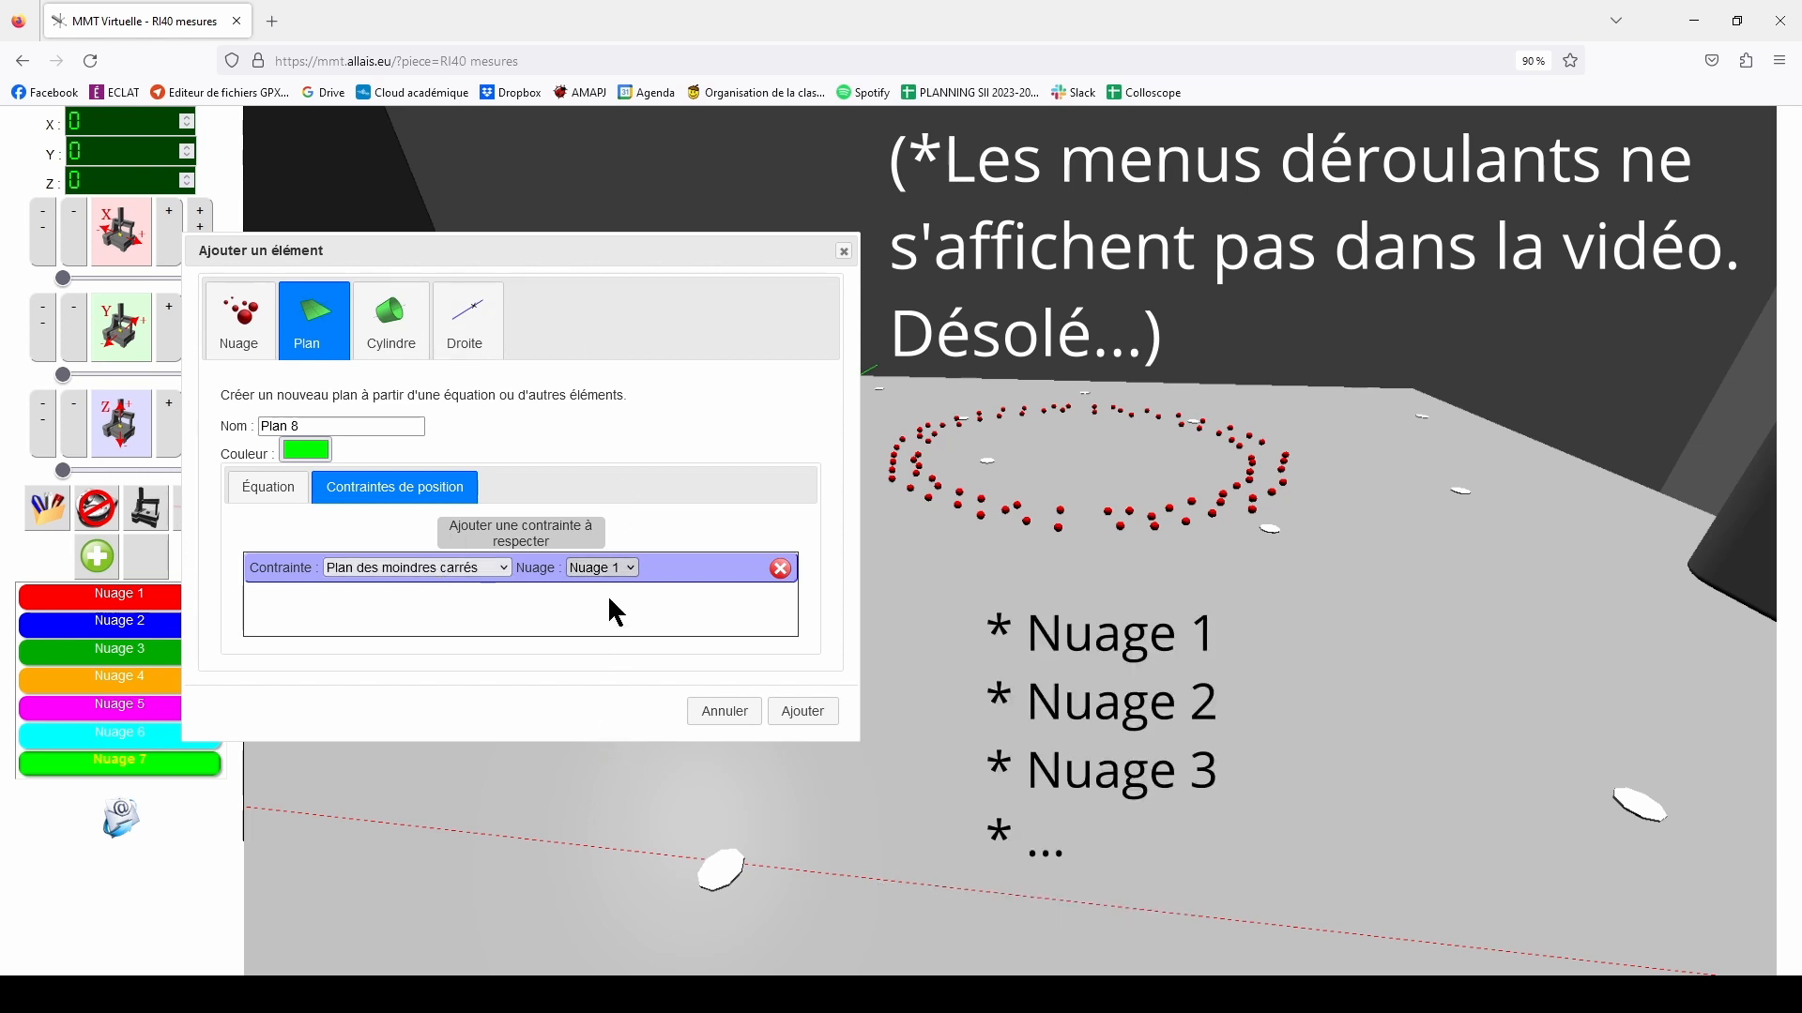
pyautogui.click(510, 534)
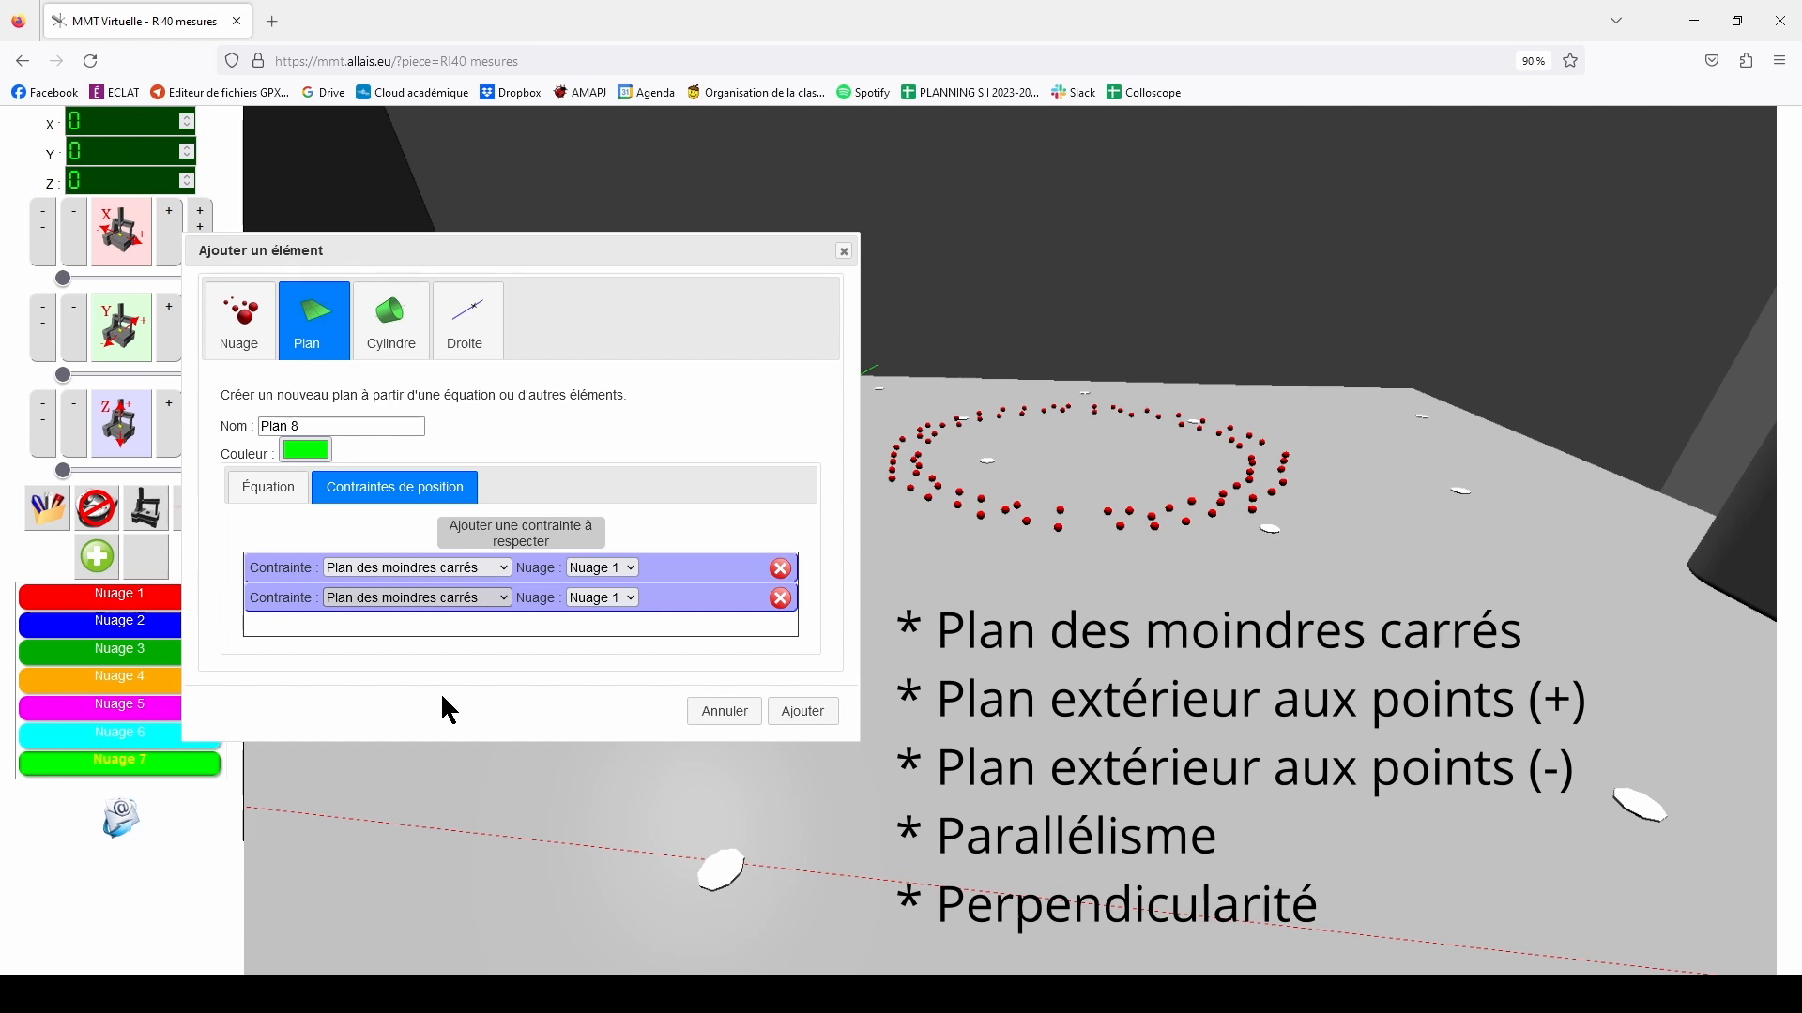
pyautogui.click(781, 600)
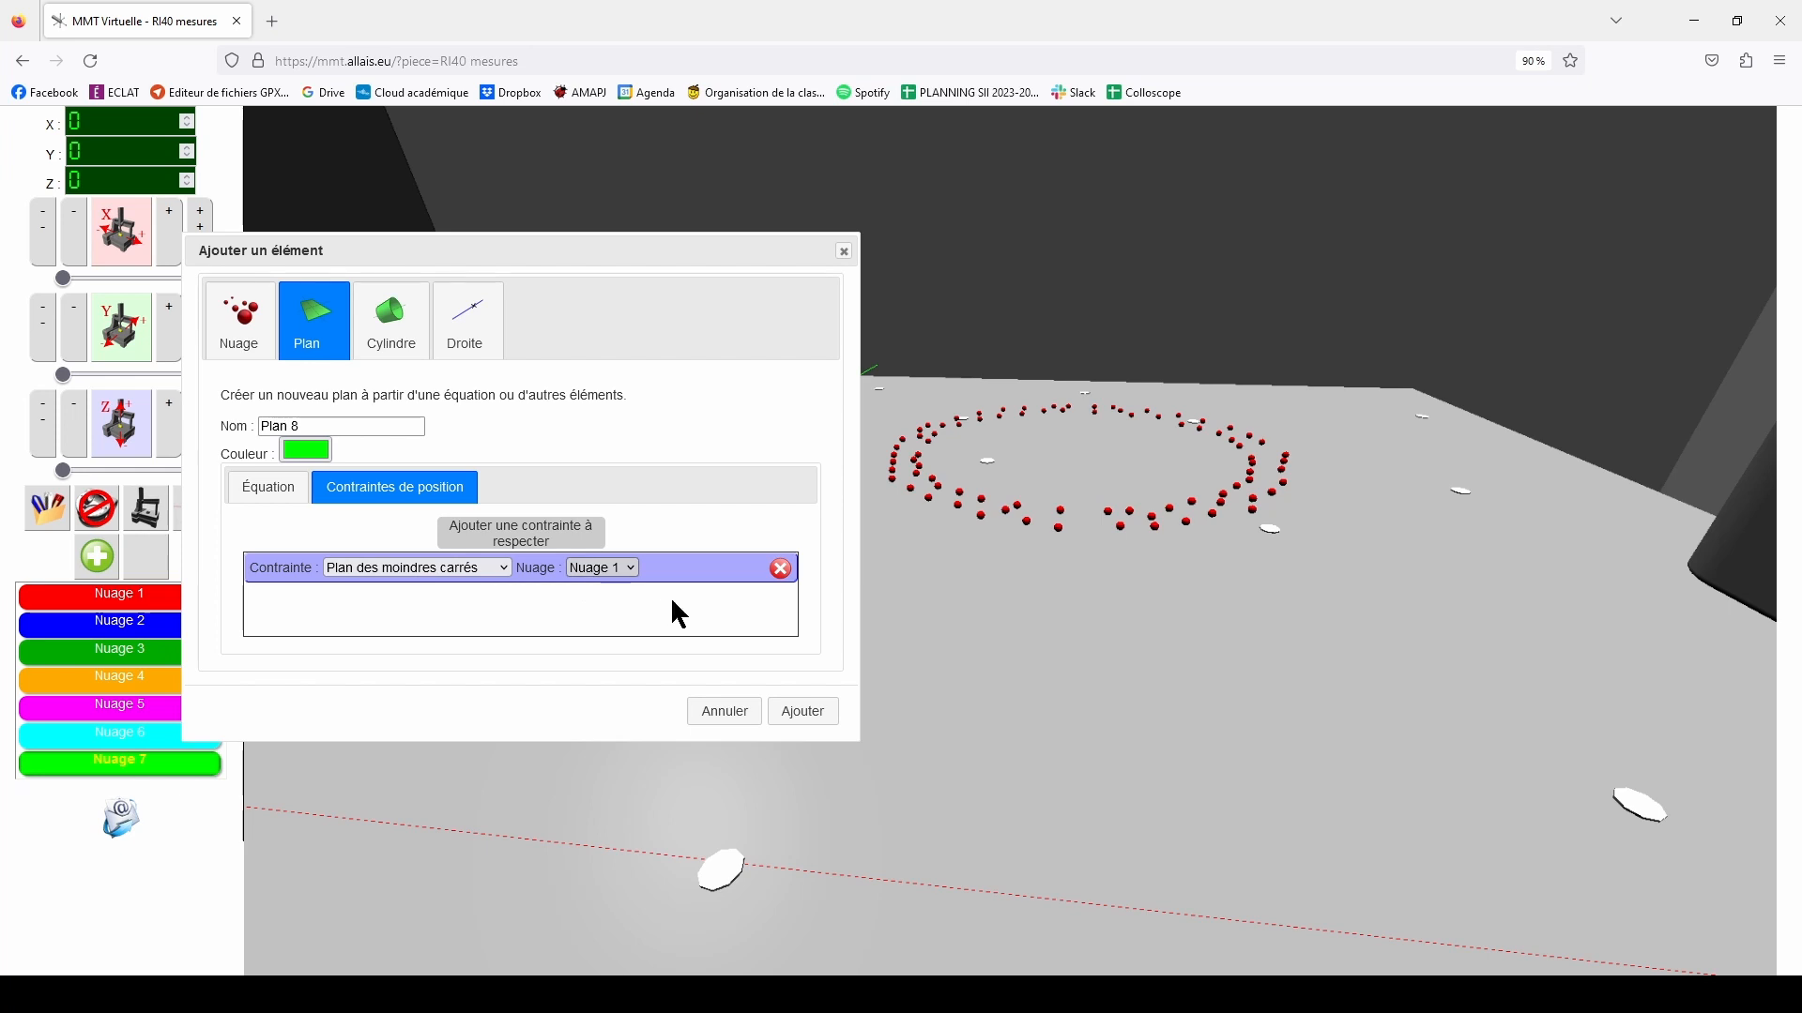
pyautogui.click(804, 714)
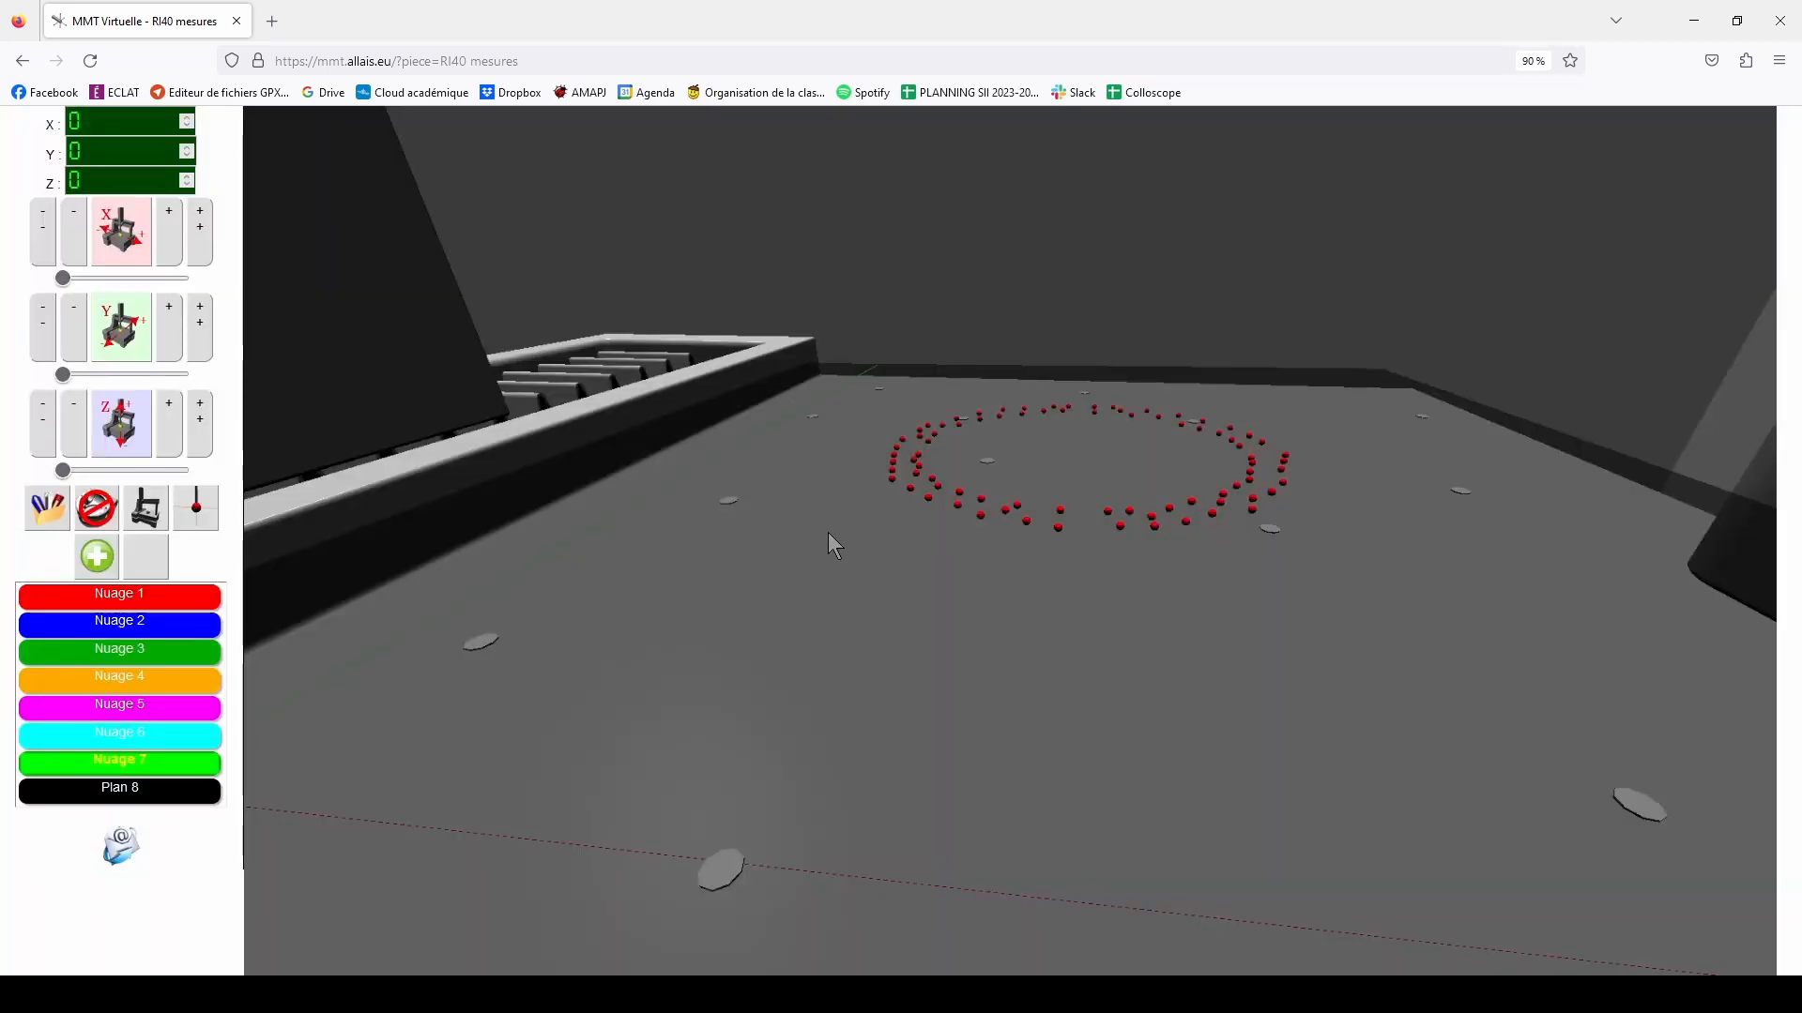
pyautogui.scroll(-2, 833, 482)
pyautogui.scroll(-5, 833, 482)
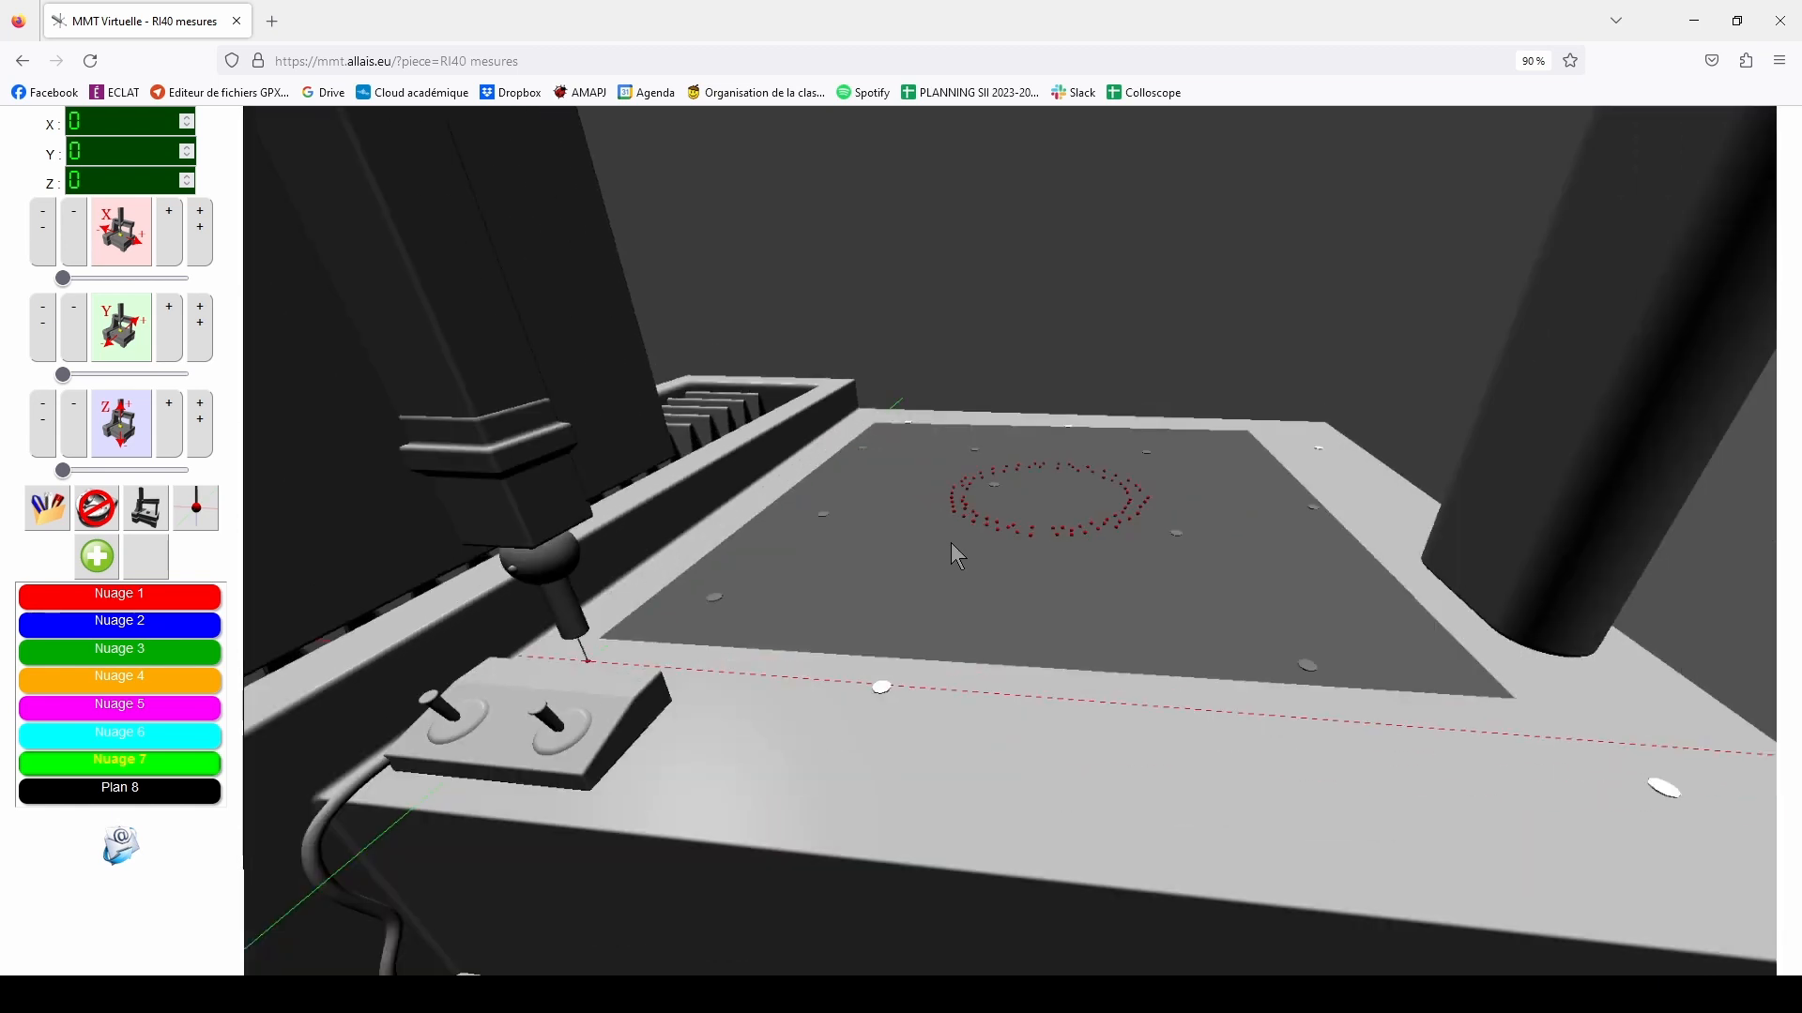
pyautogui.scroll(1, 983, 552)
pyautogui.moveTo(996, 550); pyautogui.dragTo(988, 495)
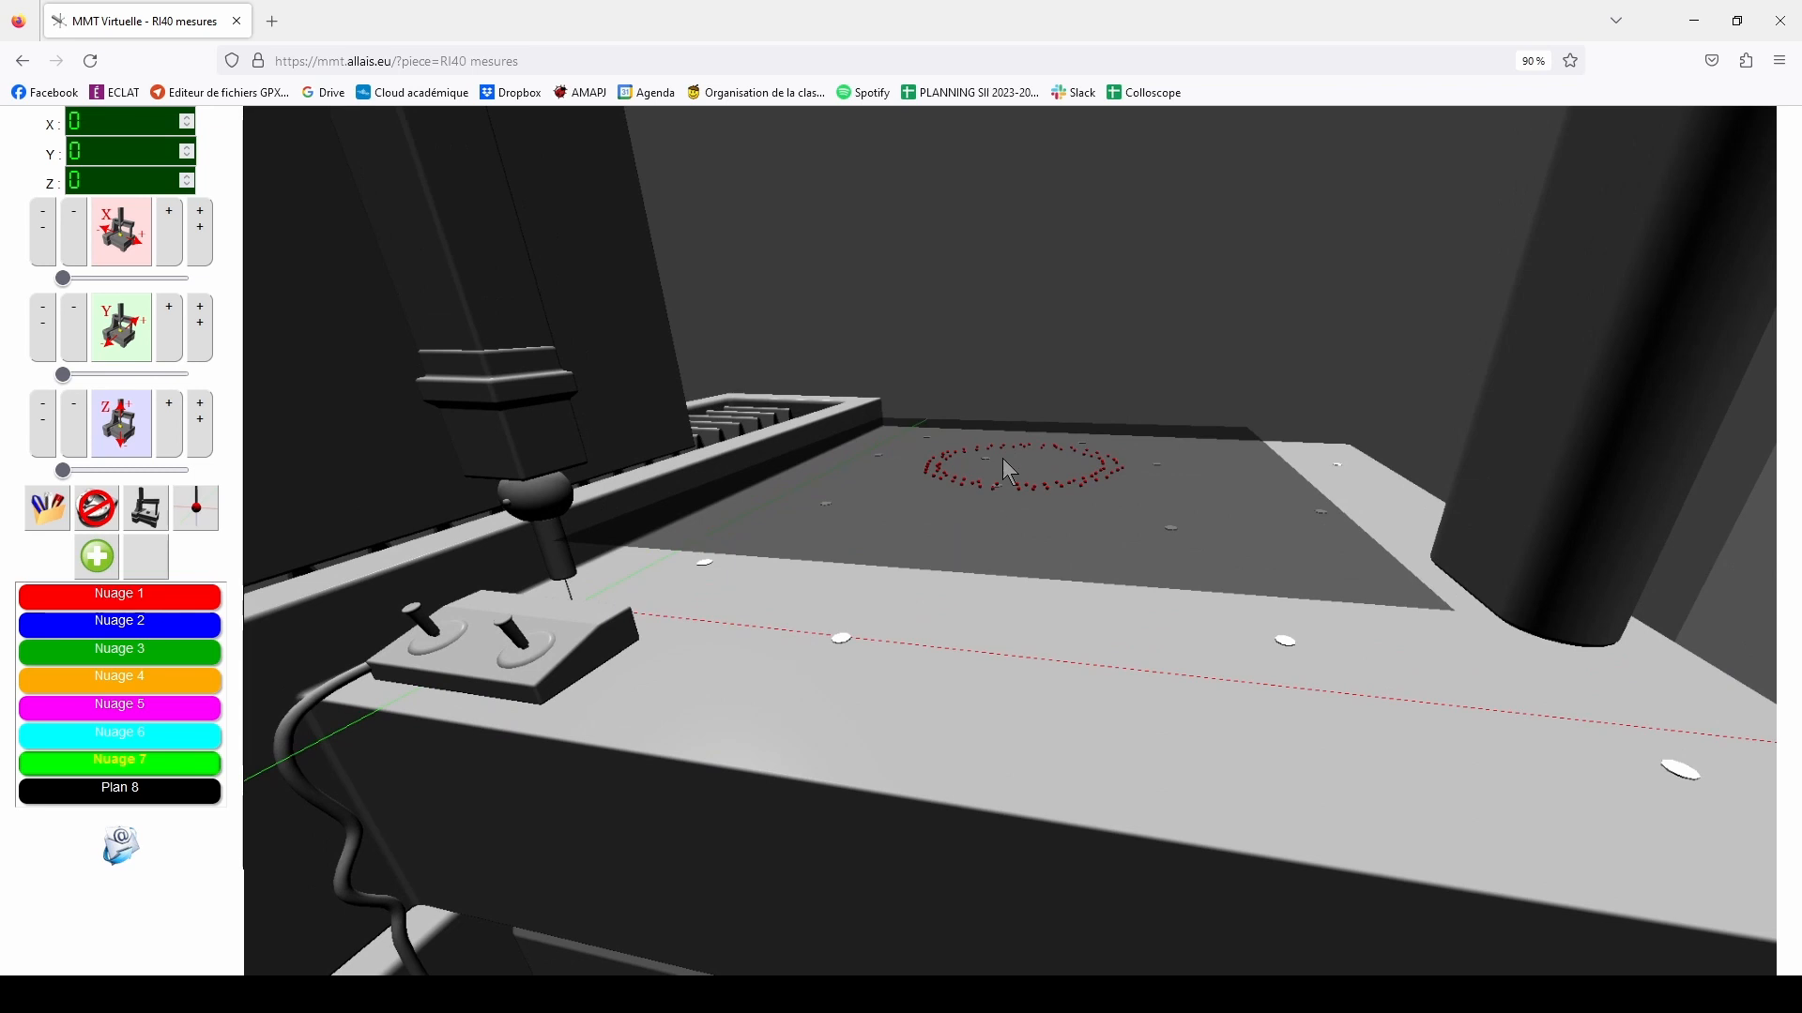
# Examine how the least-squares plane passes through the Nuage 1 points, from close up and at grazing angles
pyautogui.scroll(1, 1002, 458)
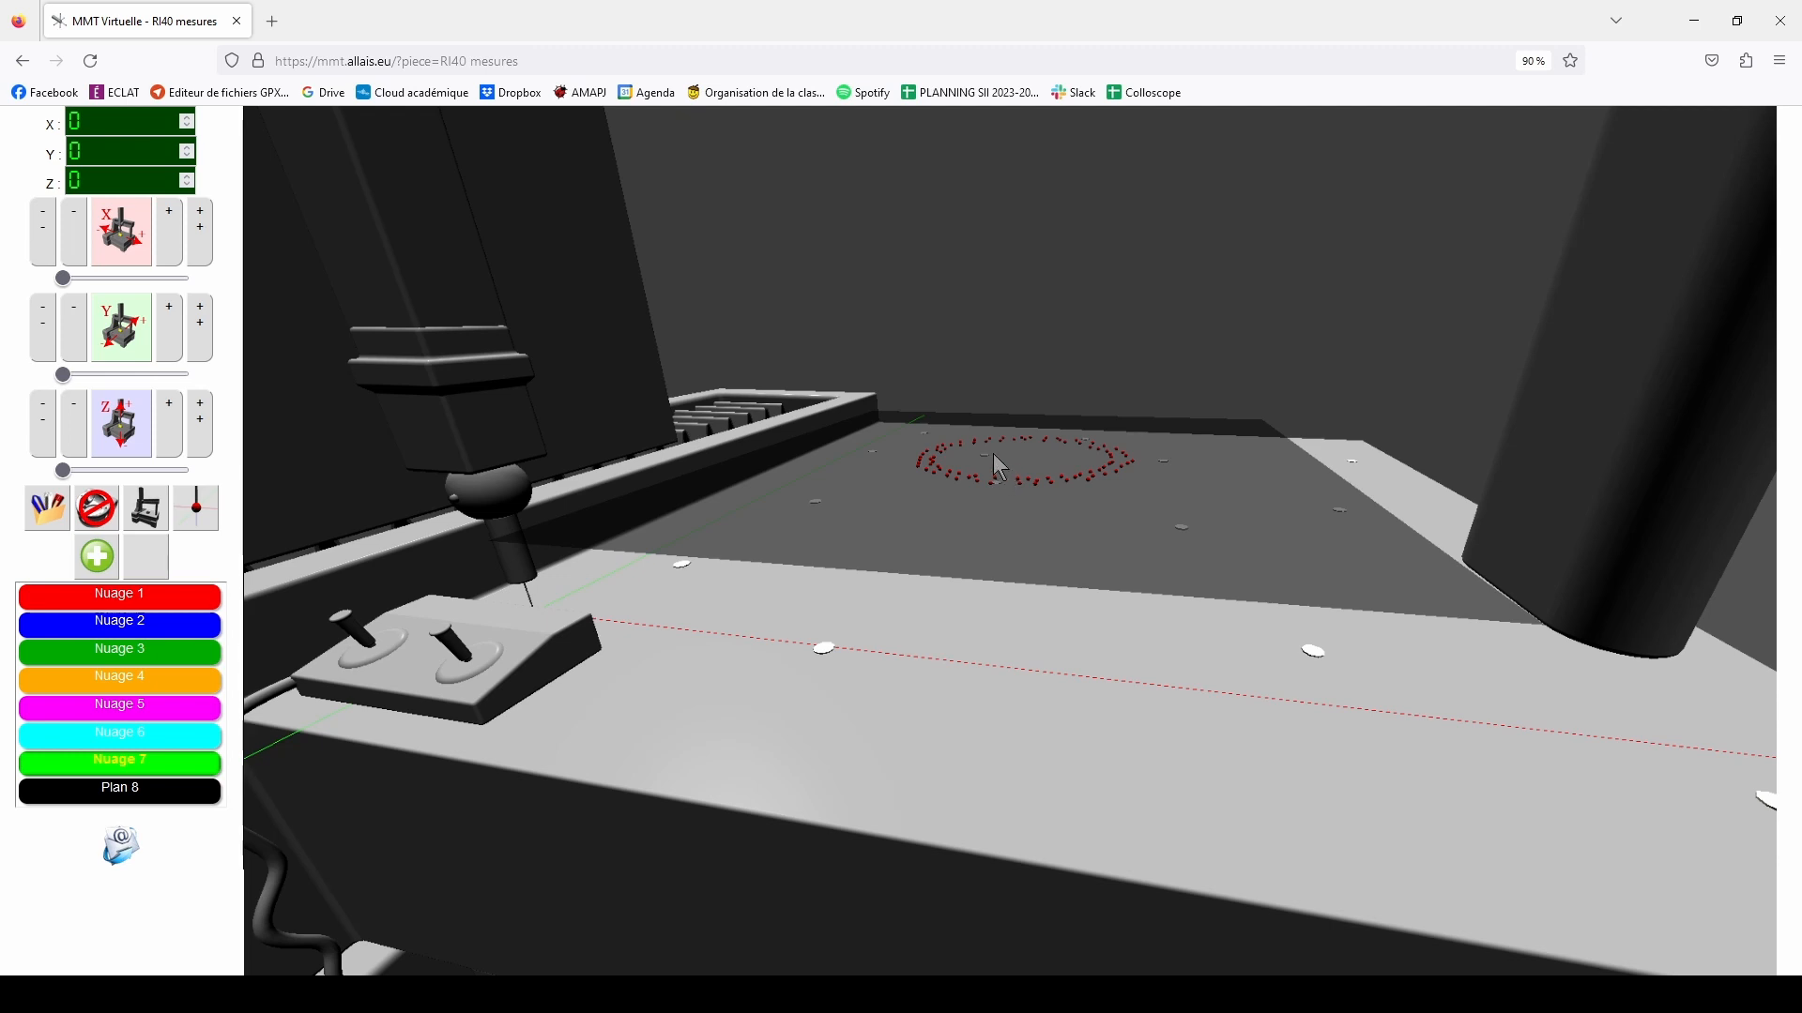
pyautogui.scroll(3, 944, 447)
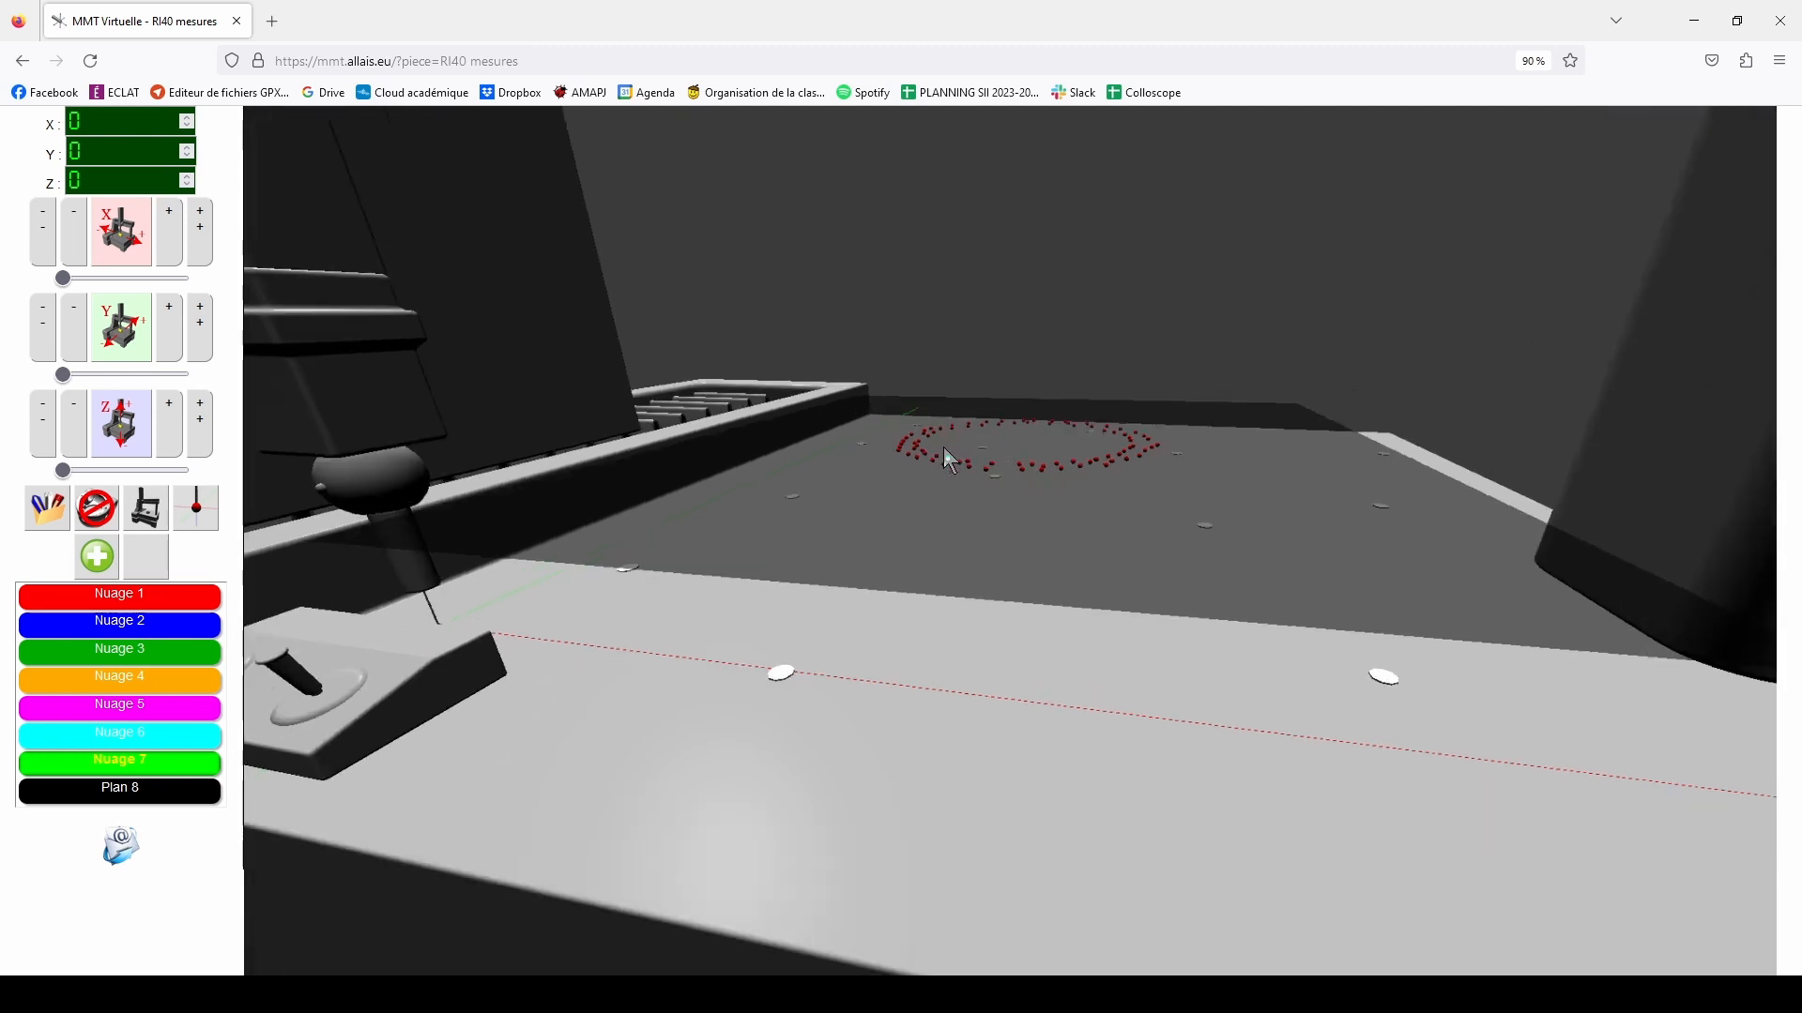
pyautogui.moveTo(943, 454); pyautogui.dragTo(989, 563)
pyautogui.scroll(-5, 974, 498)
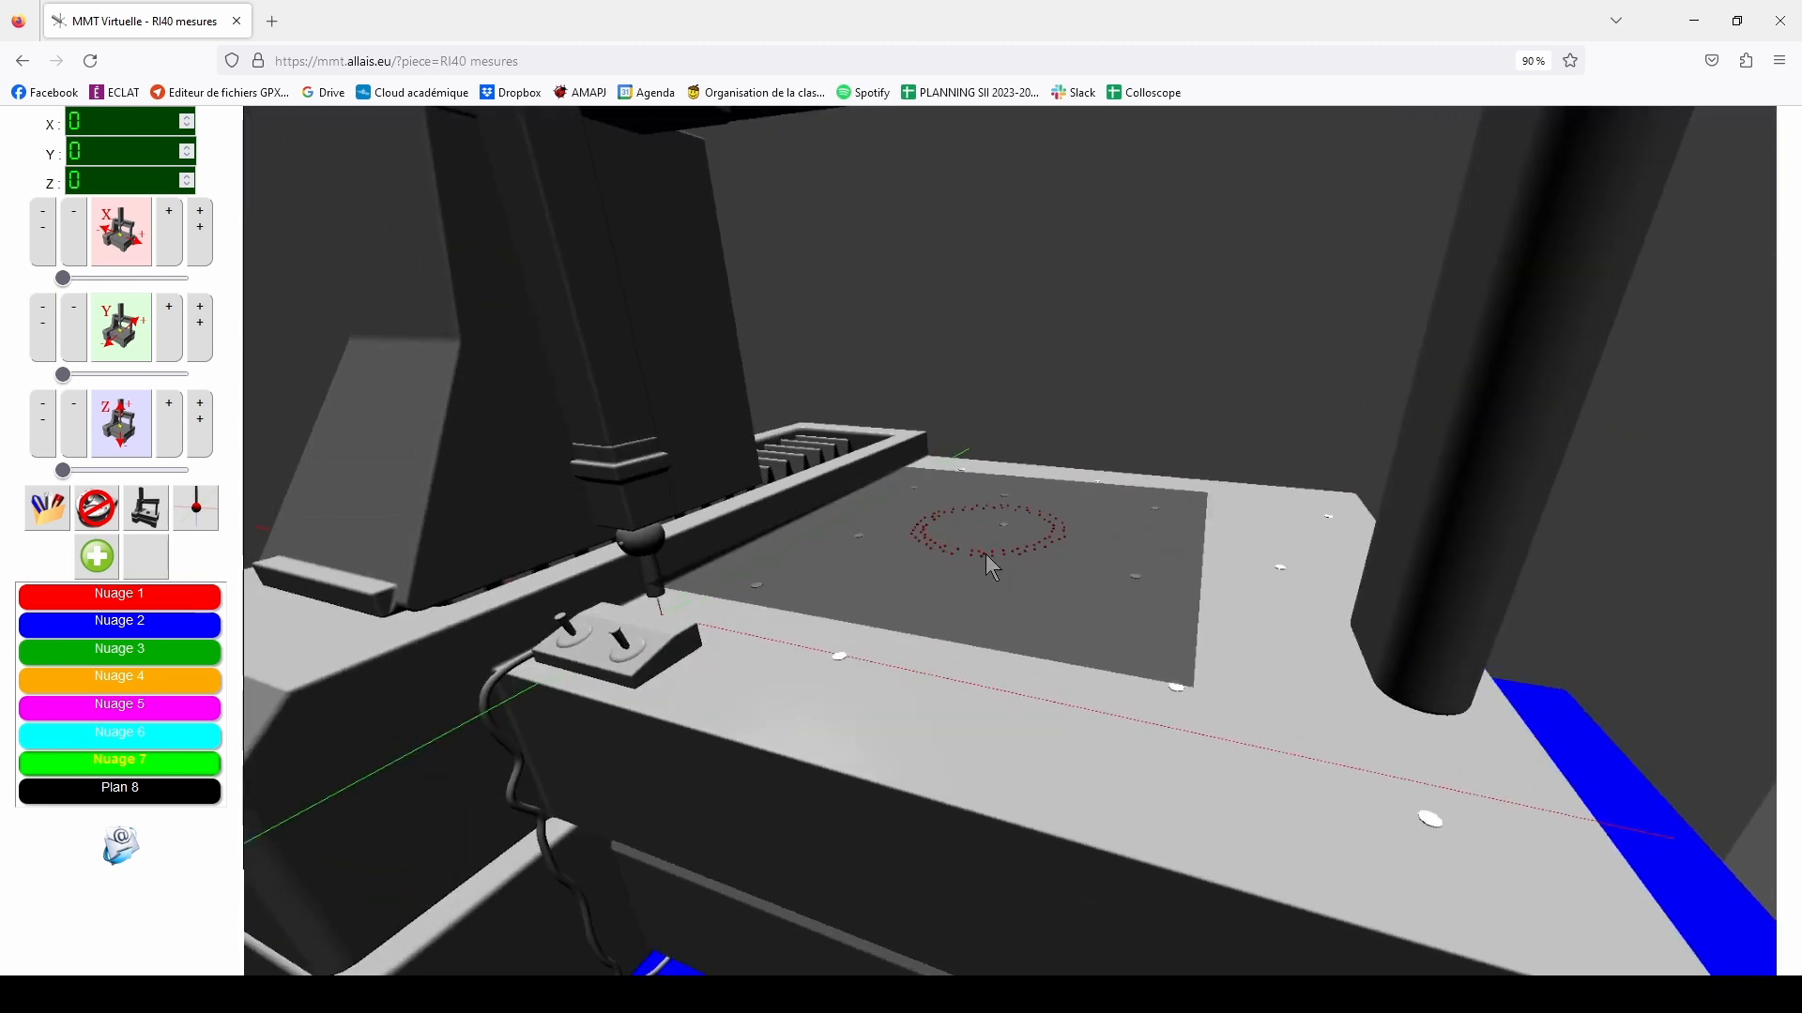
pyautogui.scroll(3, 980, 560)
pyautogui.scroll(8, 974, 562)
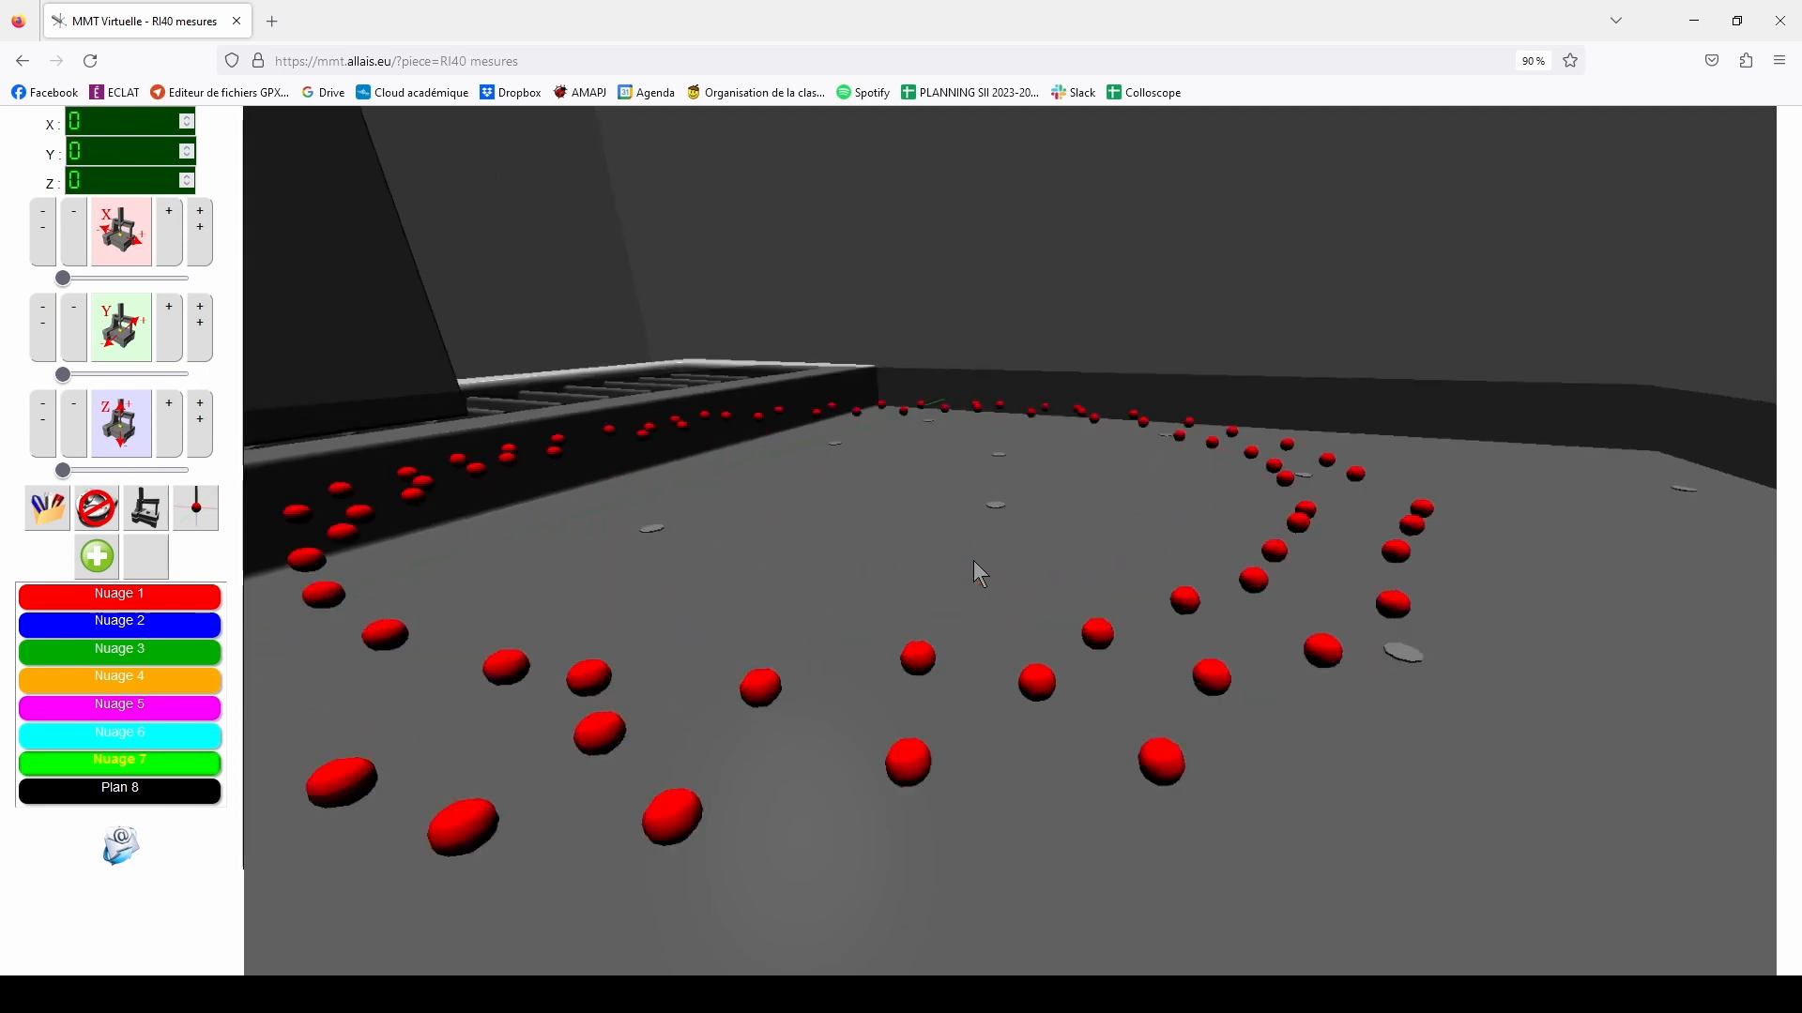
pyautogui.moveTo(977, 561); pyautogui.dragTo(998, 531)
pyautogui.scroll(-5, 997, 535)
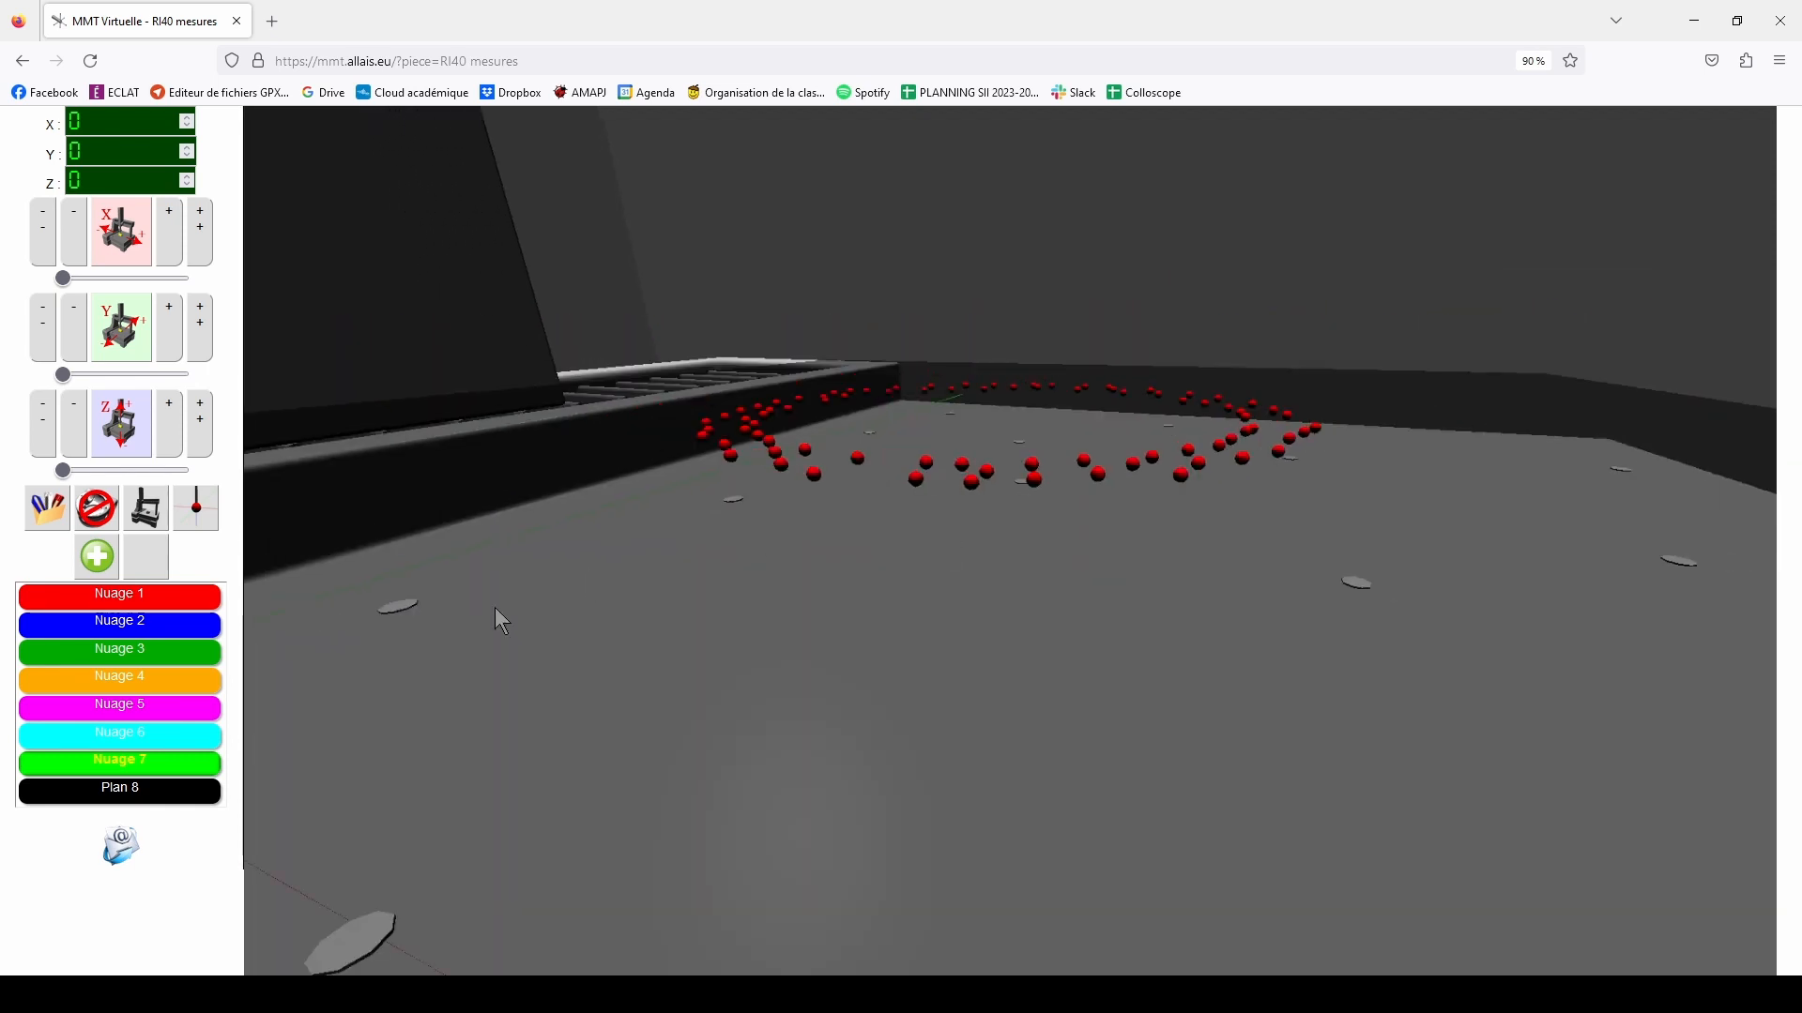
pyautogui.scroll(3, 897, 488)
pyautogui.scroll(-2, 898, 490)
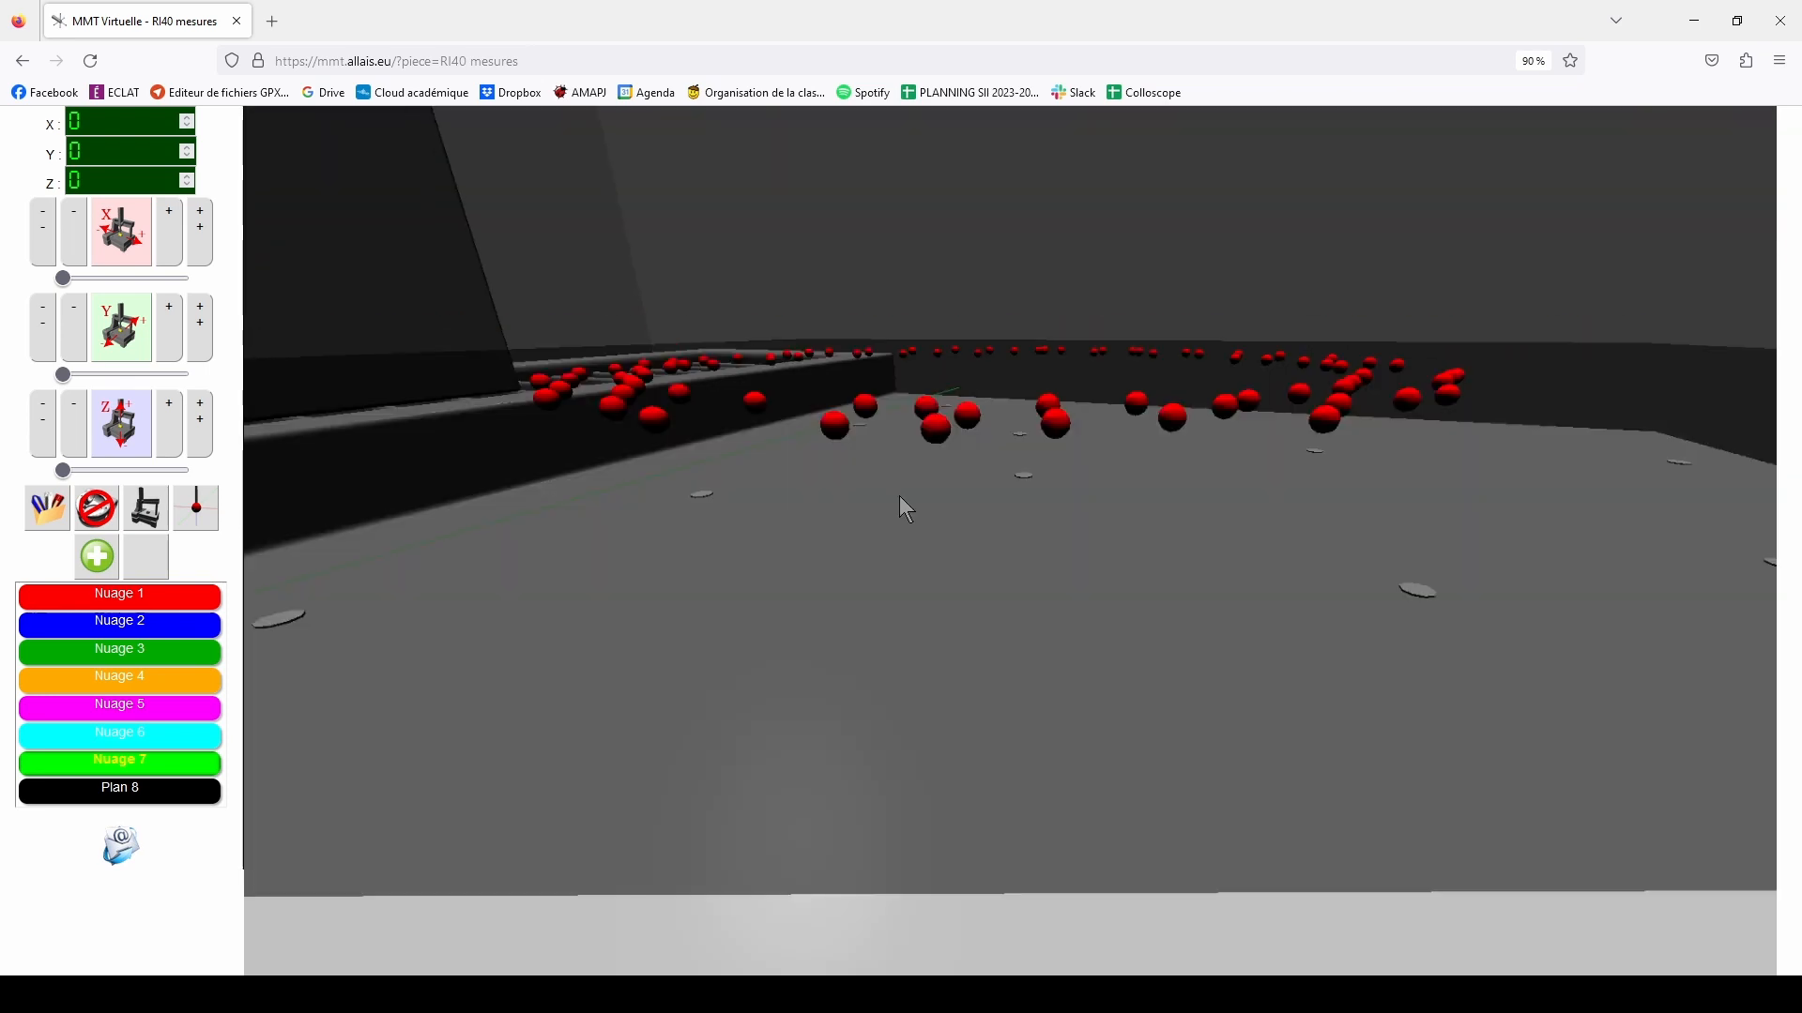
pyautogui.moveTo(858, 539); pyautogui.dragTo(859, 535)
pyautogui.scroll(-4, 873, 542)
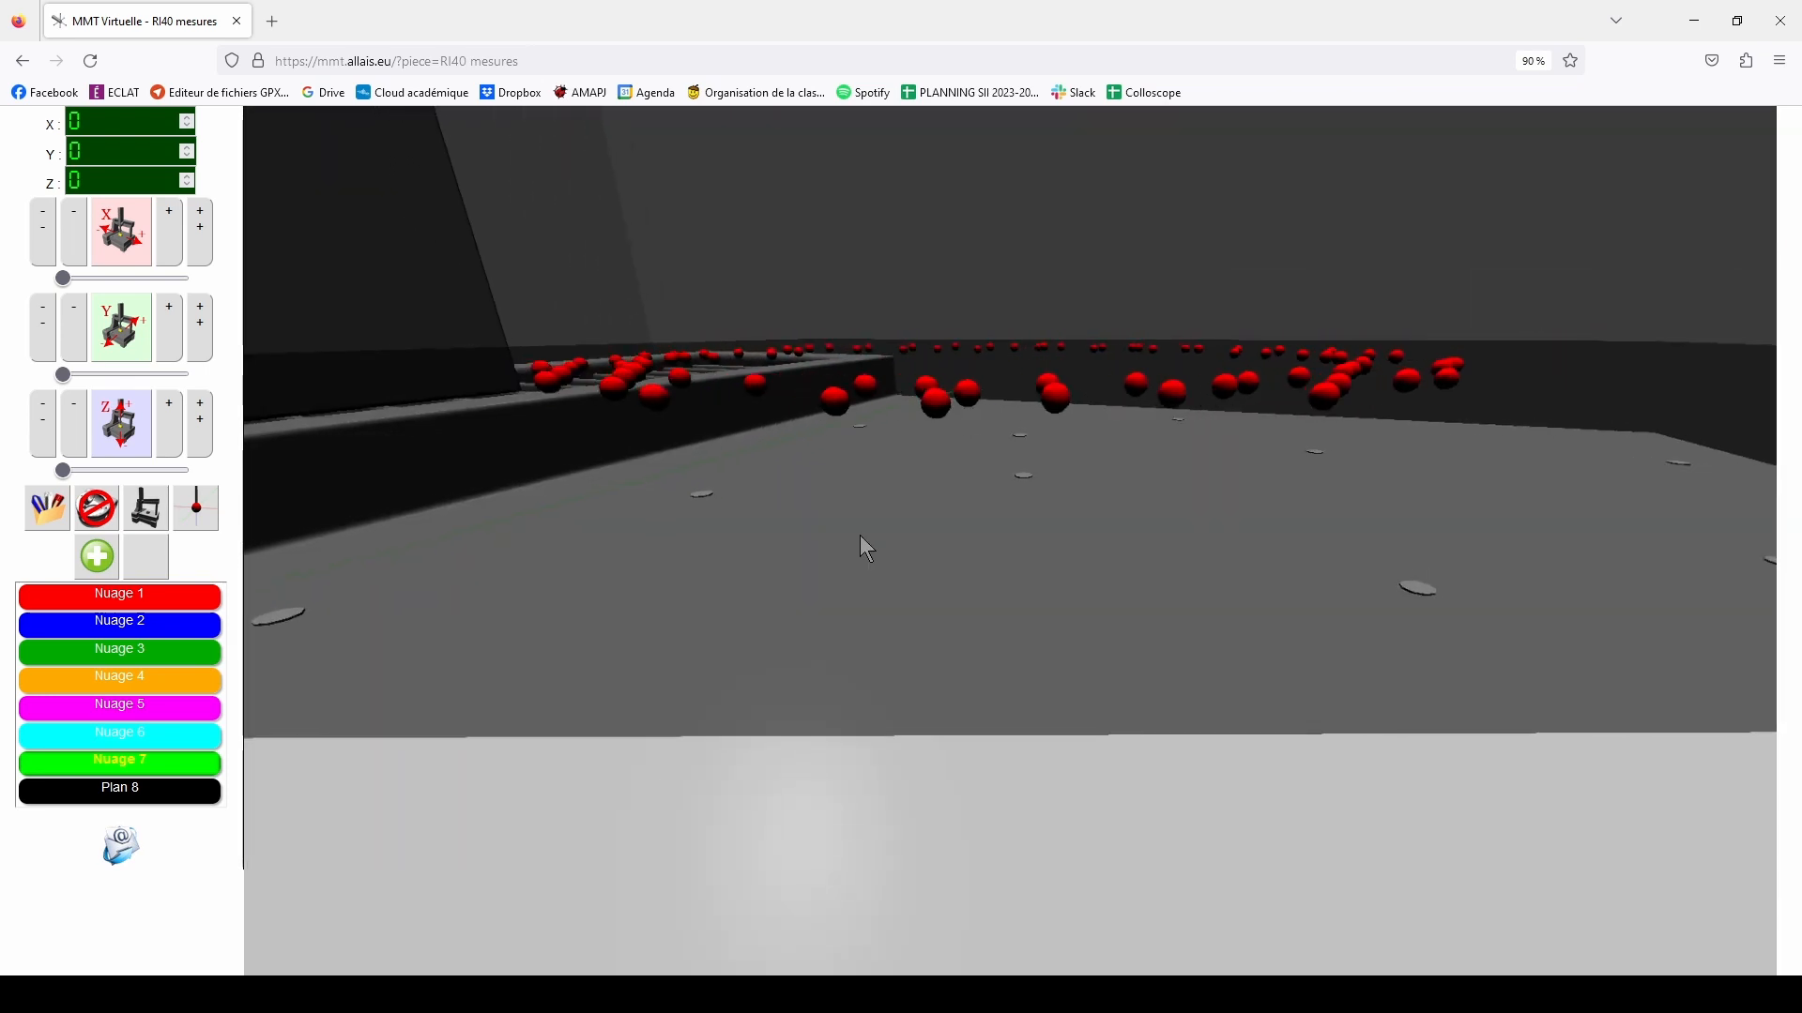
# Shrink the displayed point size of Nuage 1 to inspect the points against the plane, and enlarge it again
pyautogui.click(208, 597)
pyautogui.moveTo(108, 653); pyautogui.dragTo(86, 655)
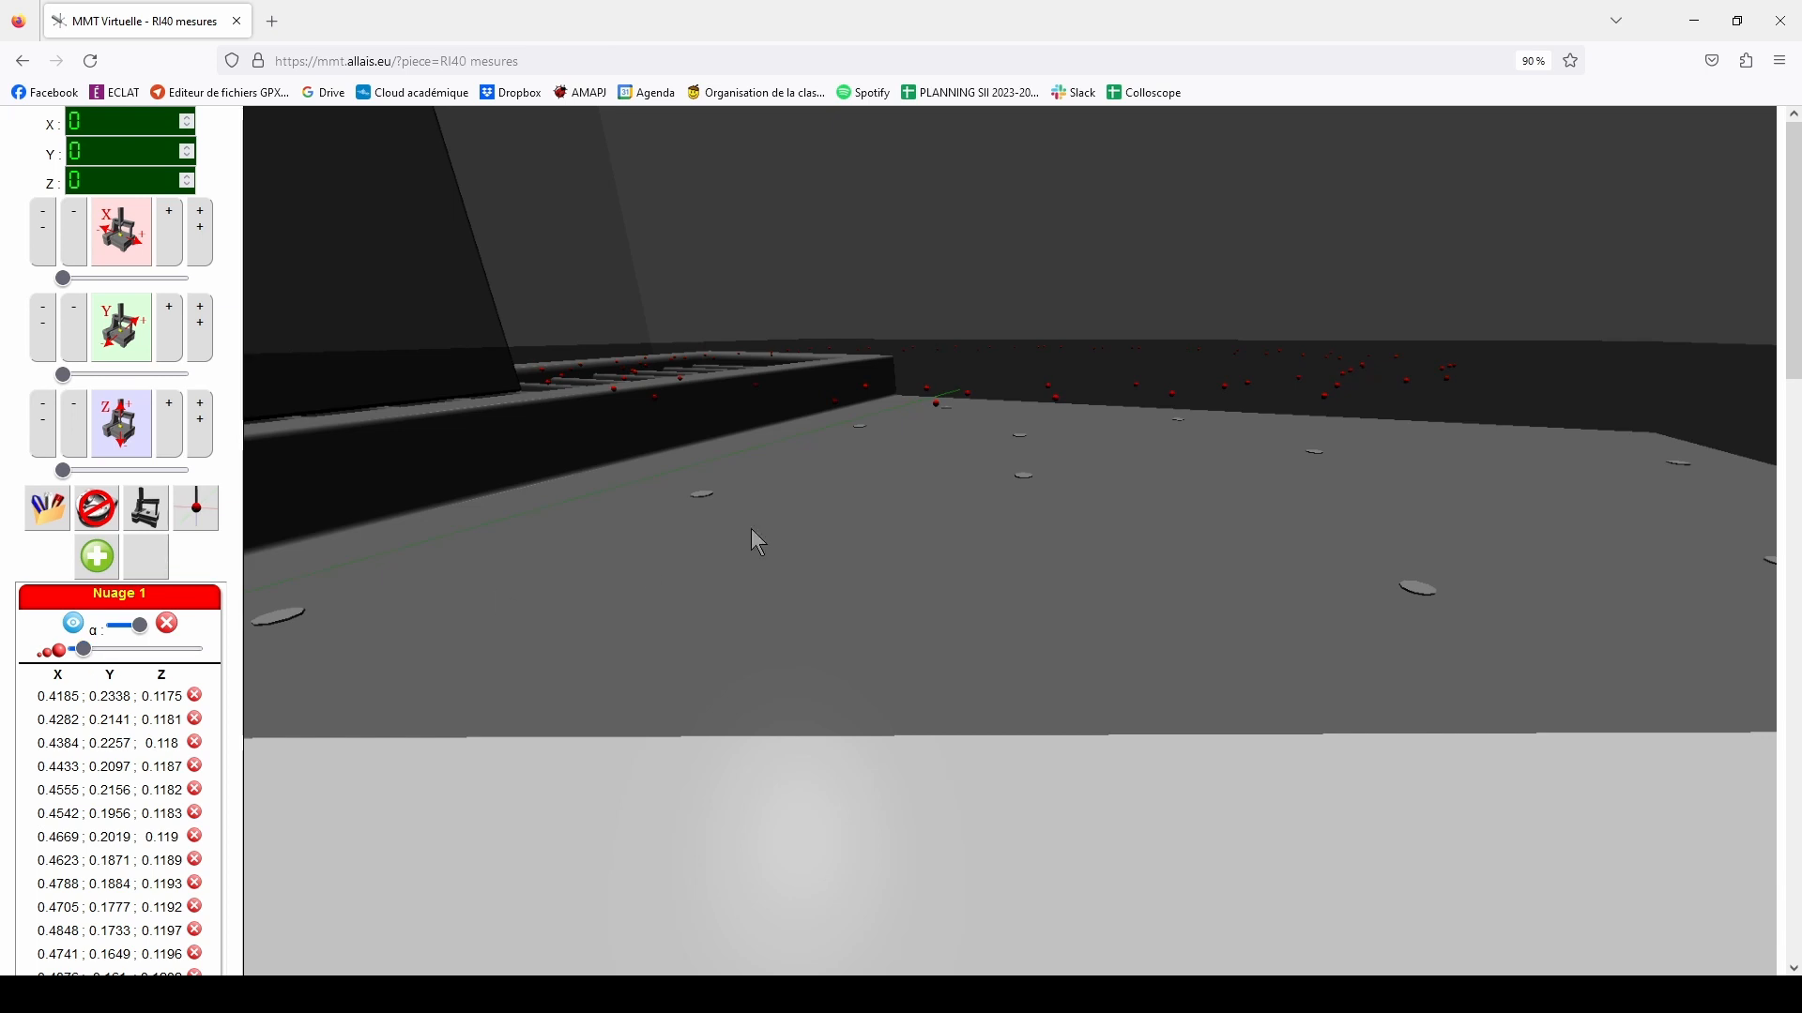
pyautogui.moveTo(888, 422)
pyautogui.mouseDown()
pyautogui.moveTo(913, 408)
pyautogui.moveTo(894, 410)
pyautogui.mouseUp()
pyautogui.scroll(-5, 897, 427)
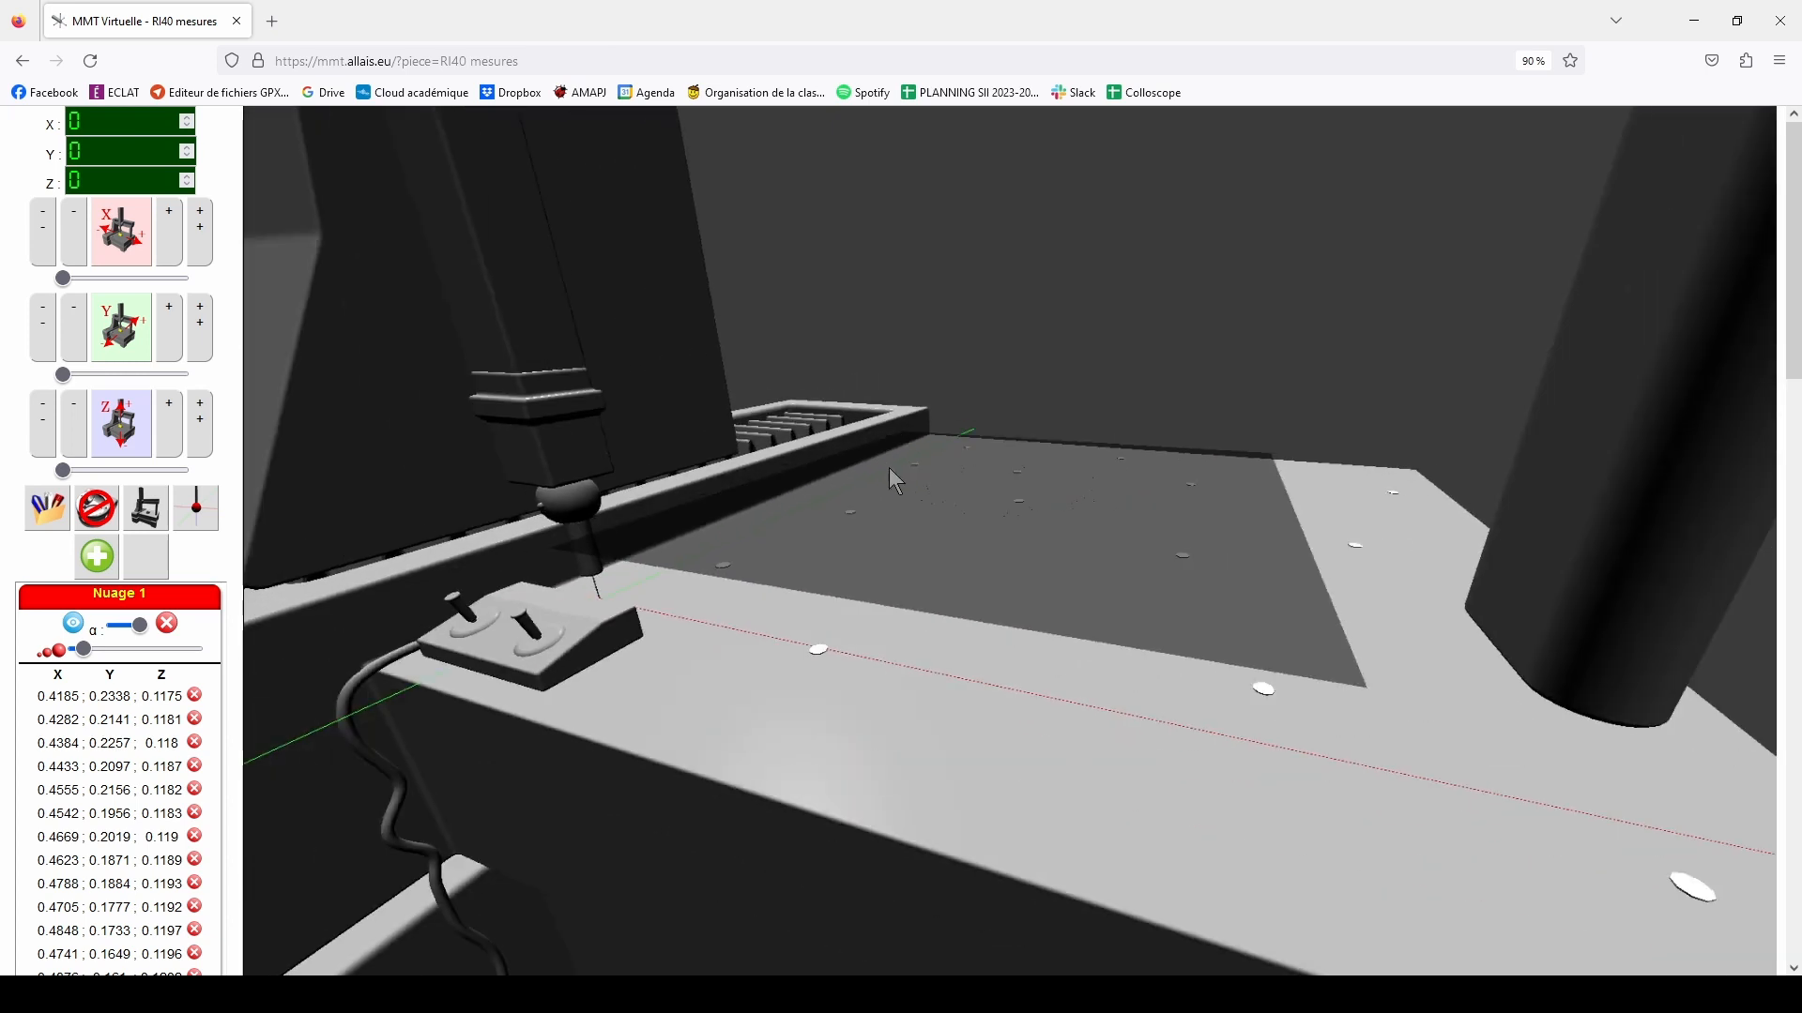
pyautogui.moveTo(86, 650); pyautogui.dragTo(121, 651)
pyautogui.click(123, 596)
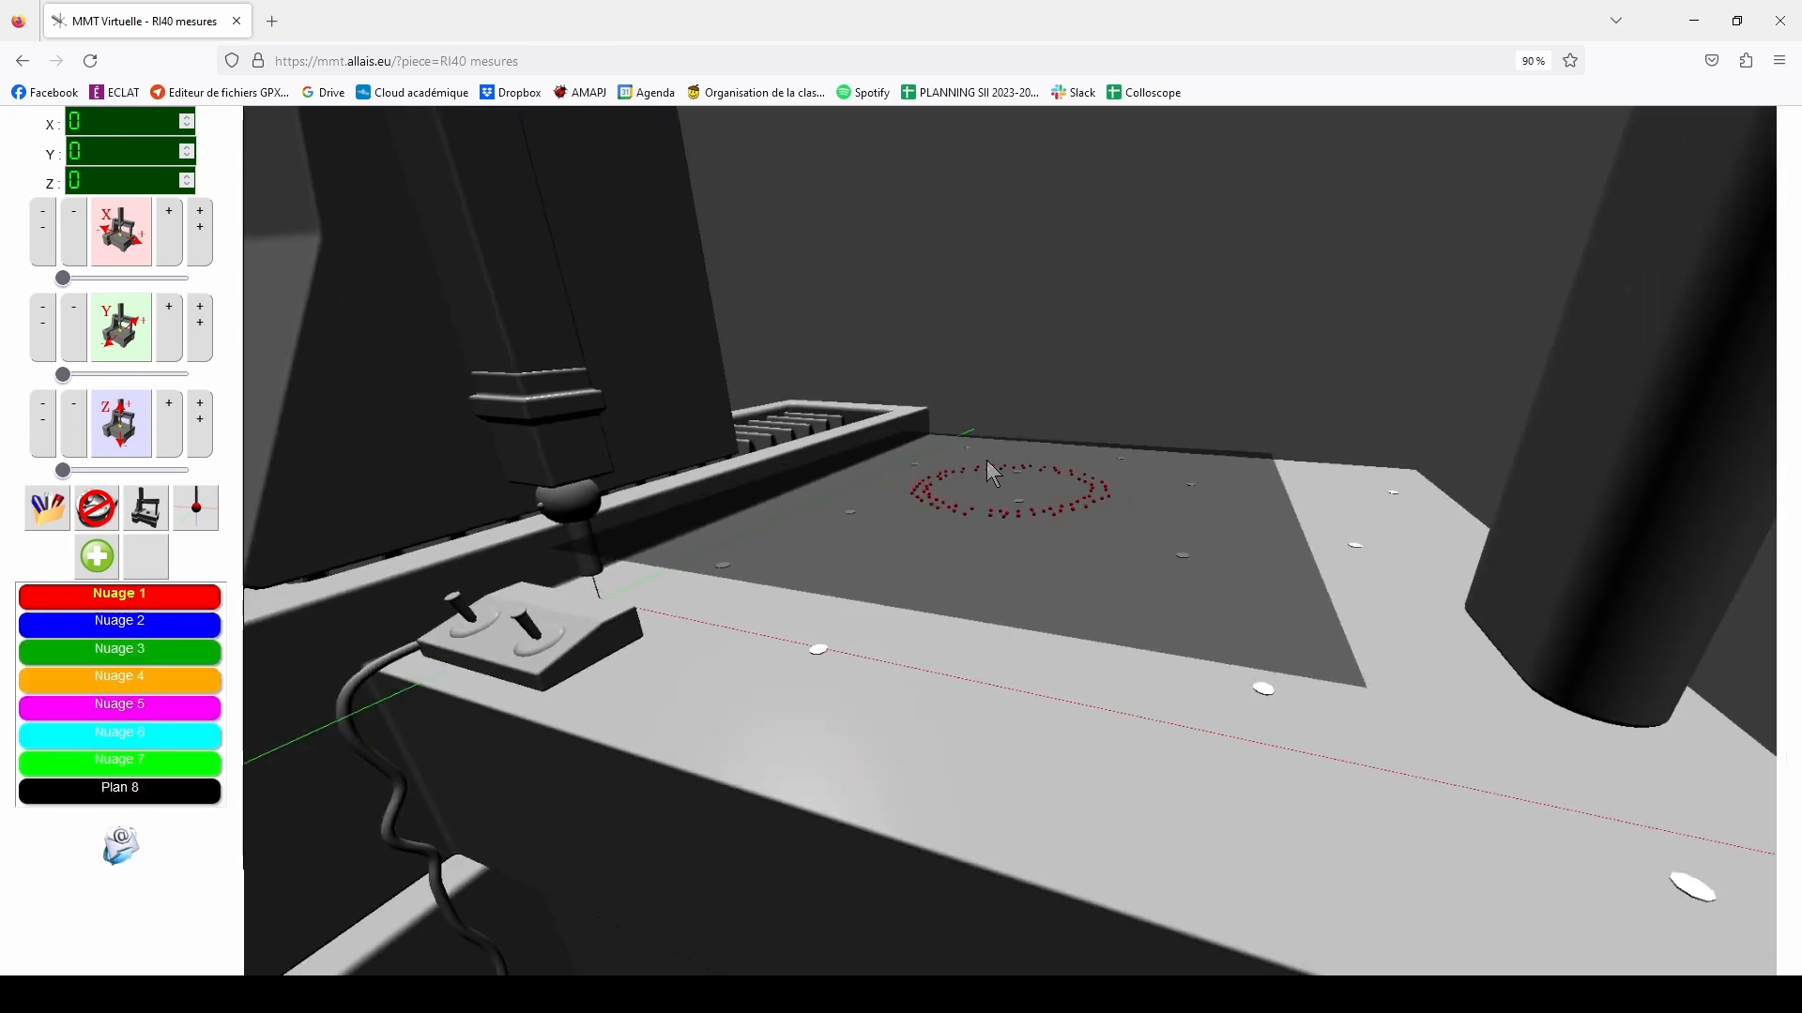
# Compare the ring of Nuage 1 points with the plane seen edge-on and from above
pyautogui.scroll(5, 995, 488)
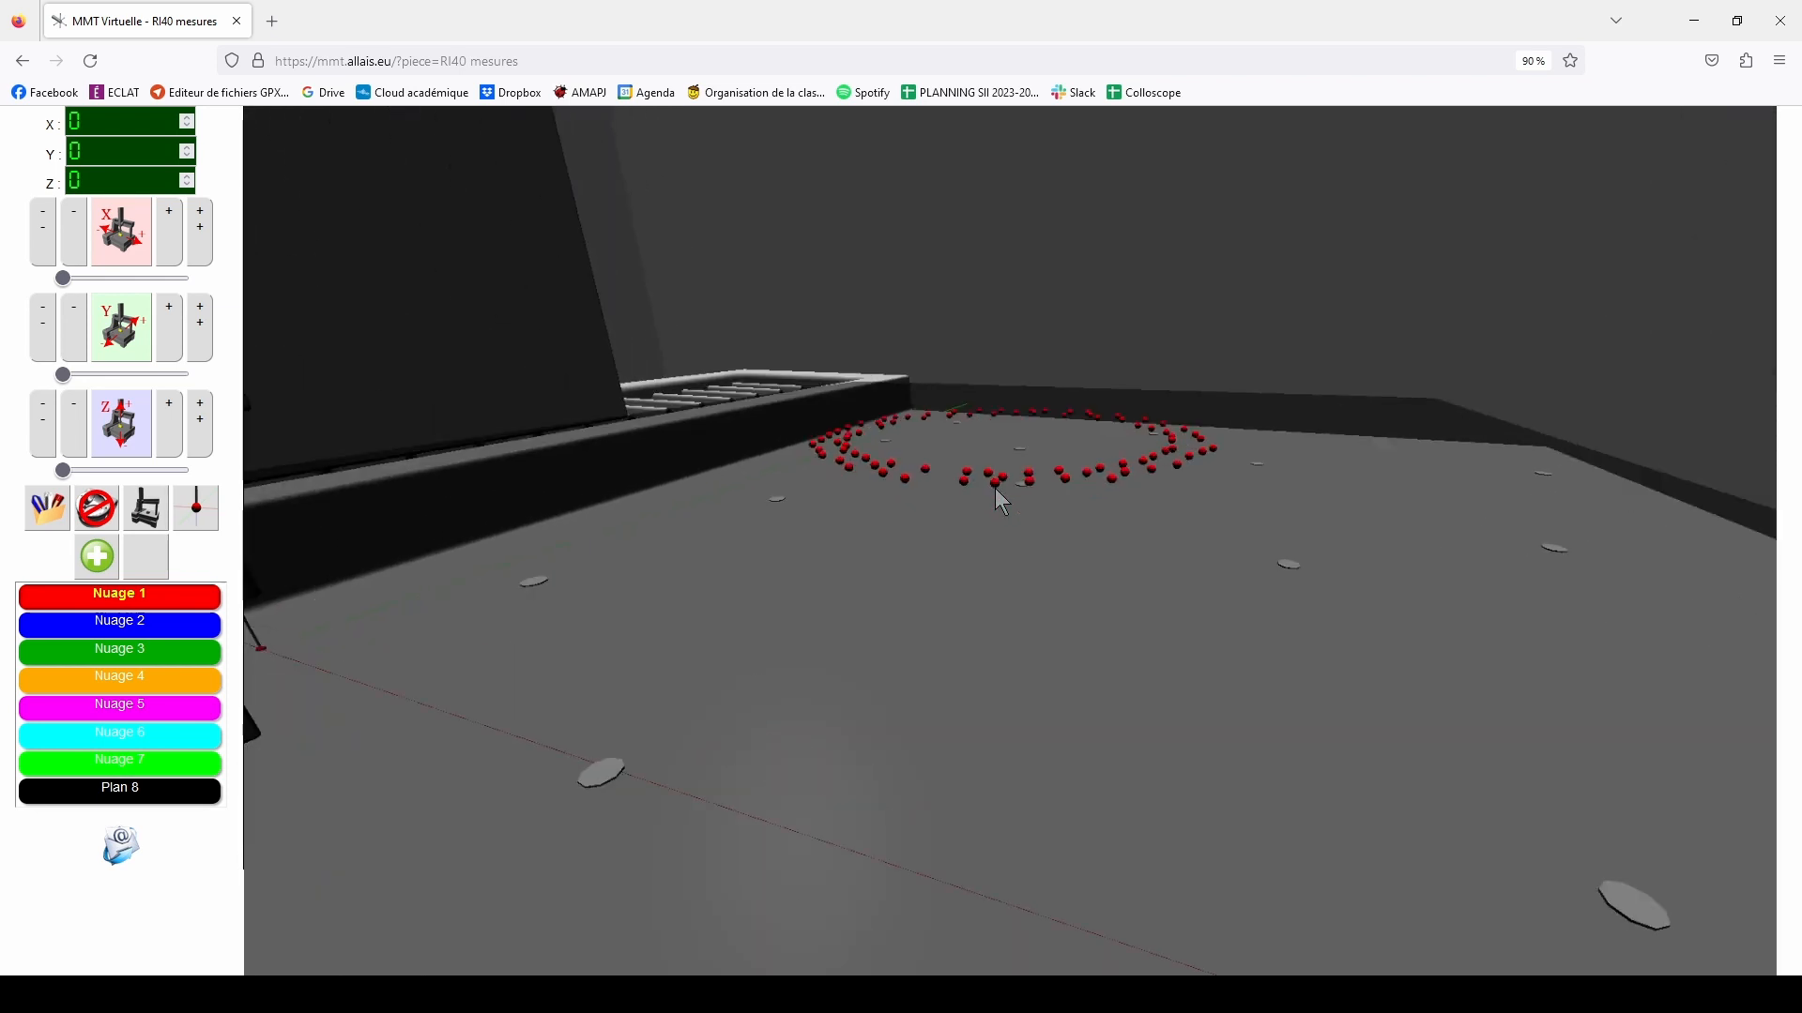
pyautogui.scroll(-5, 978, 514)
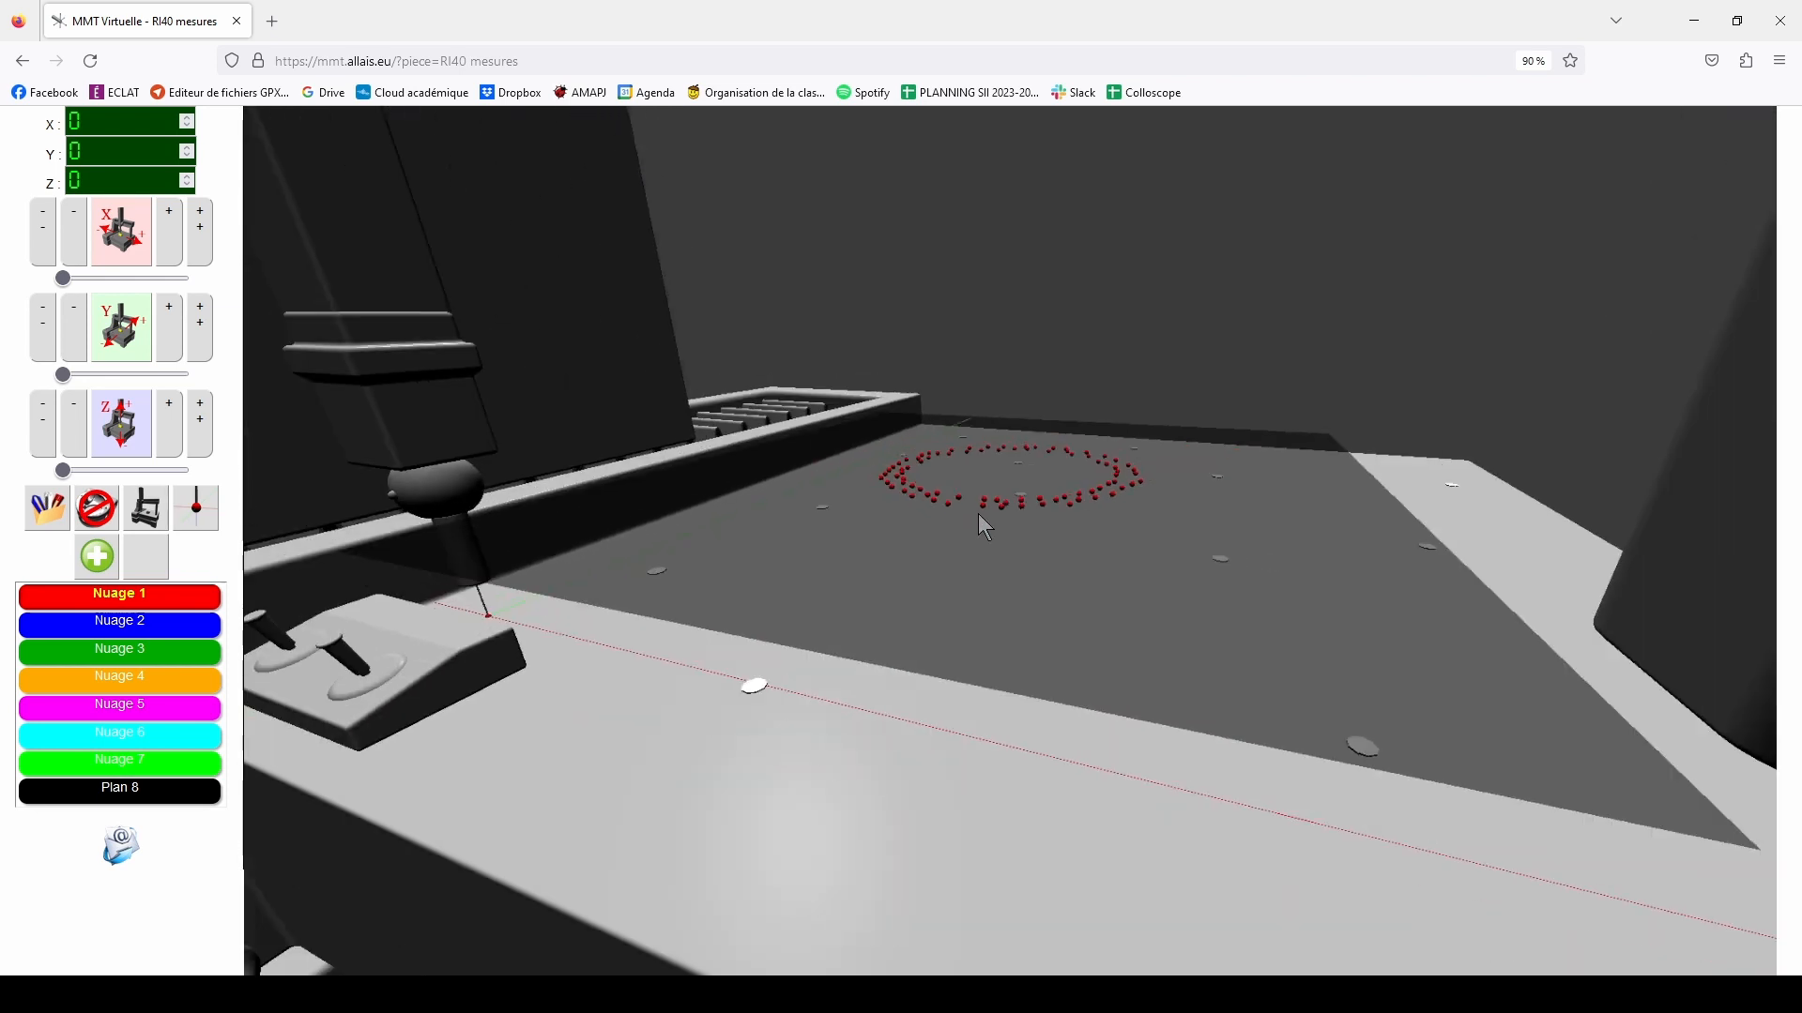
pyautogui.moveTo(944, 541); pyautogui.dragTo(974, 565)
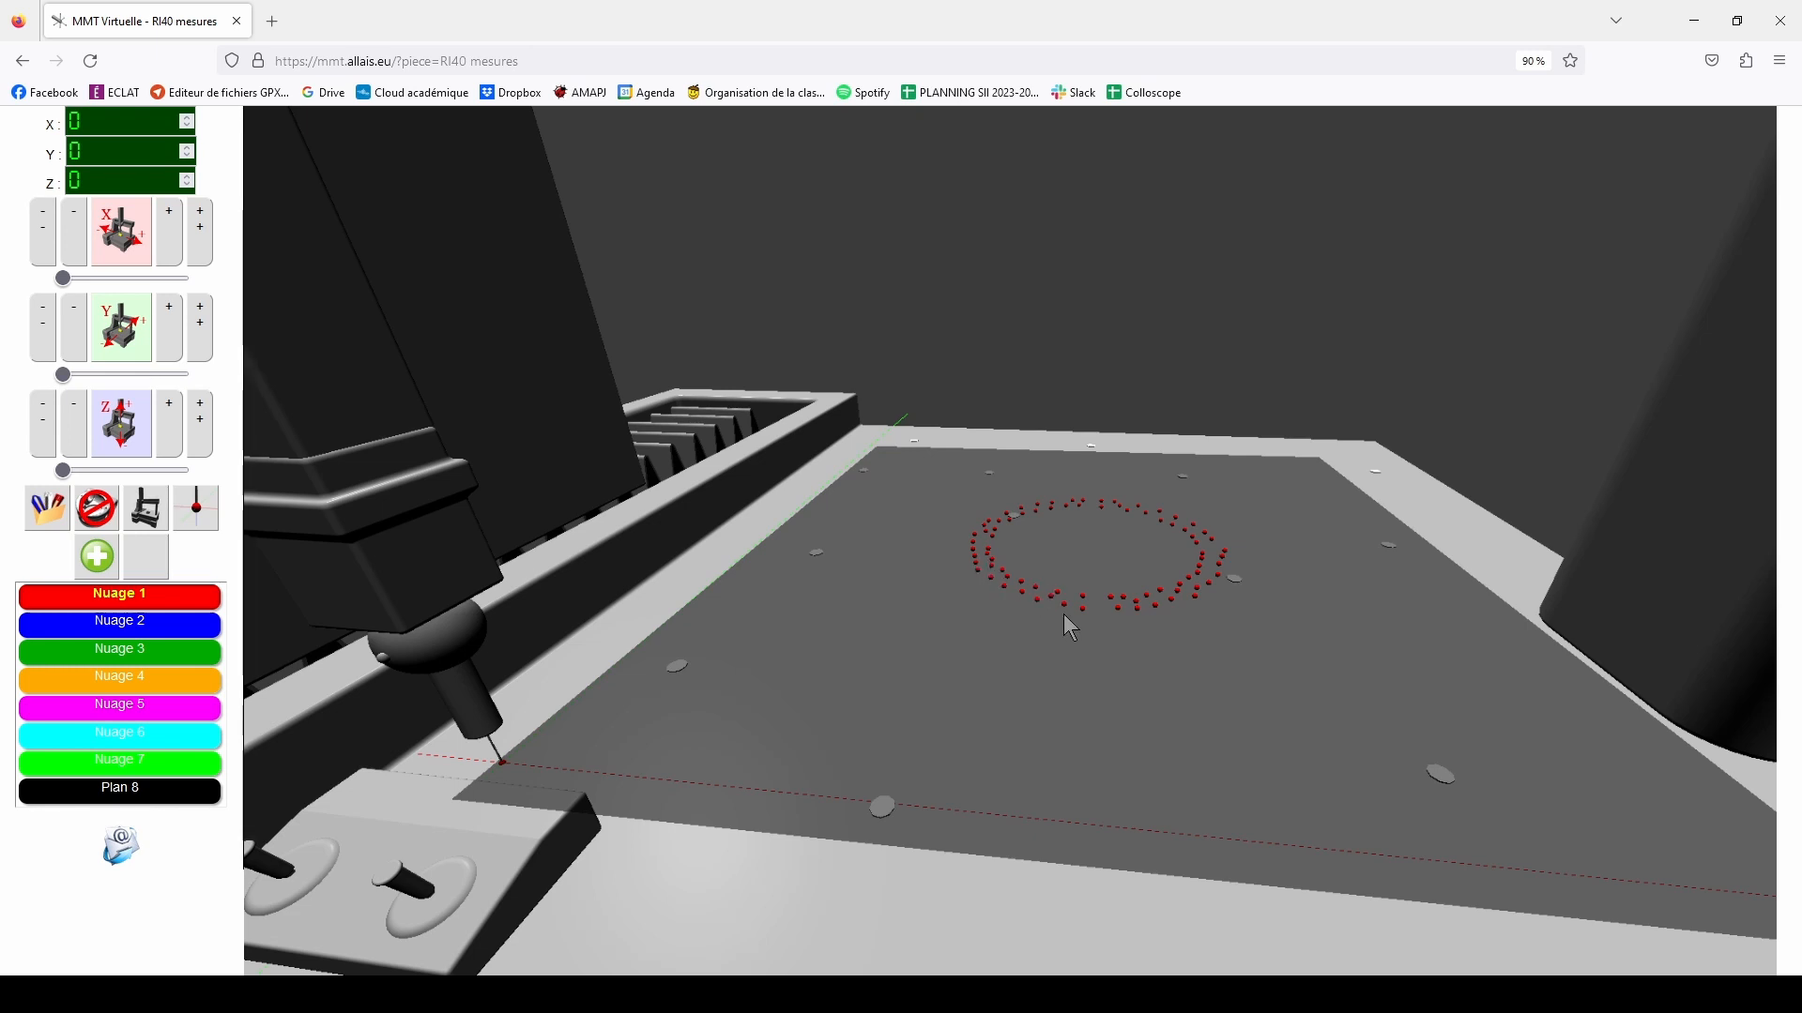
pyautogui.moveTo(1064, 615); pyautogui.dragTo(1060, 577)
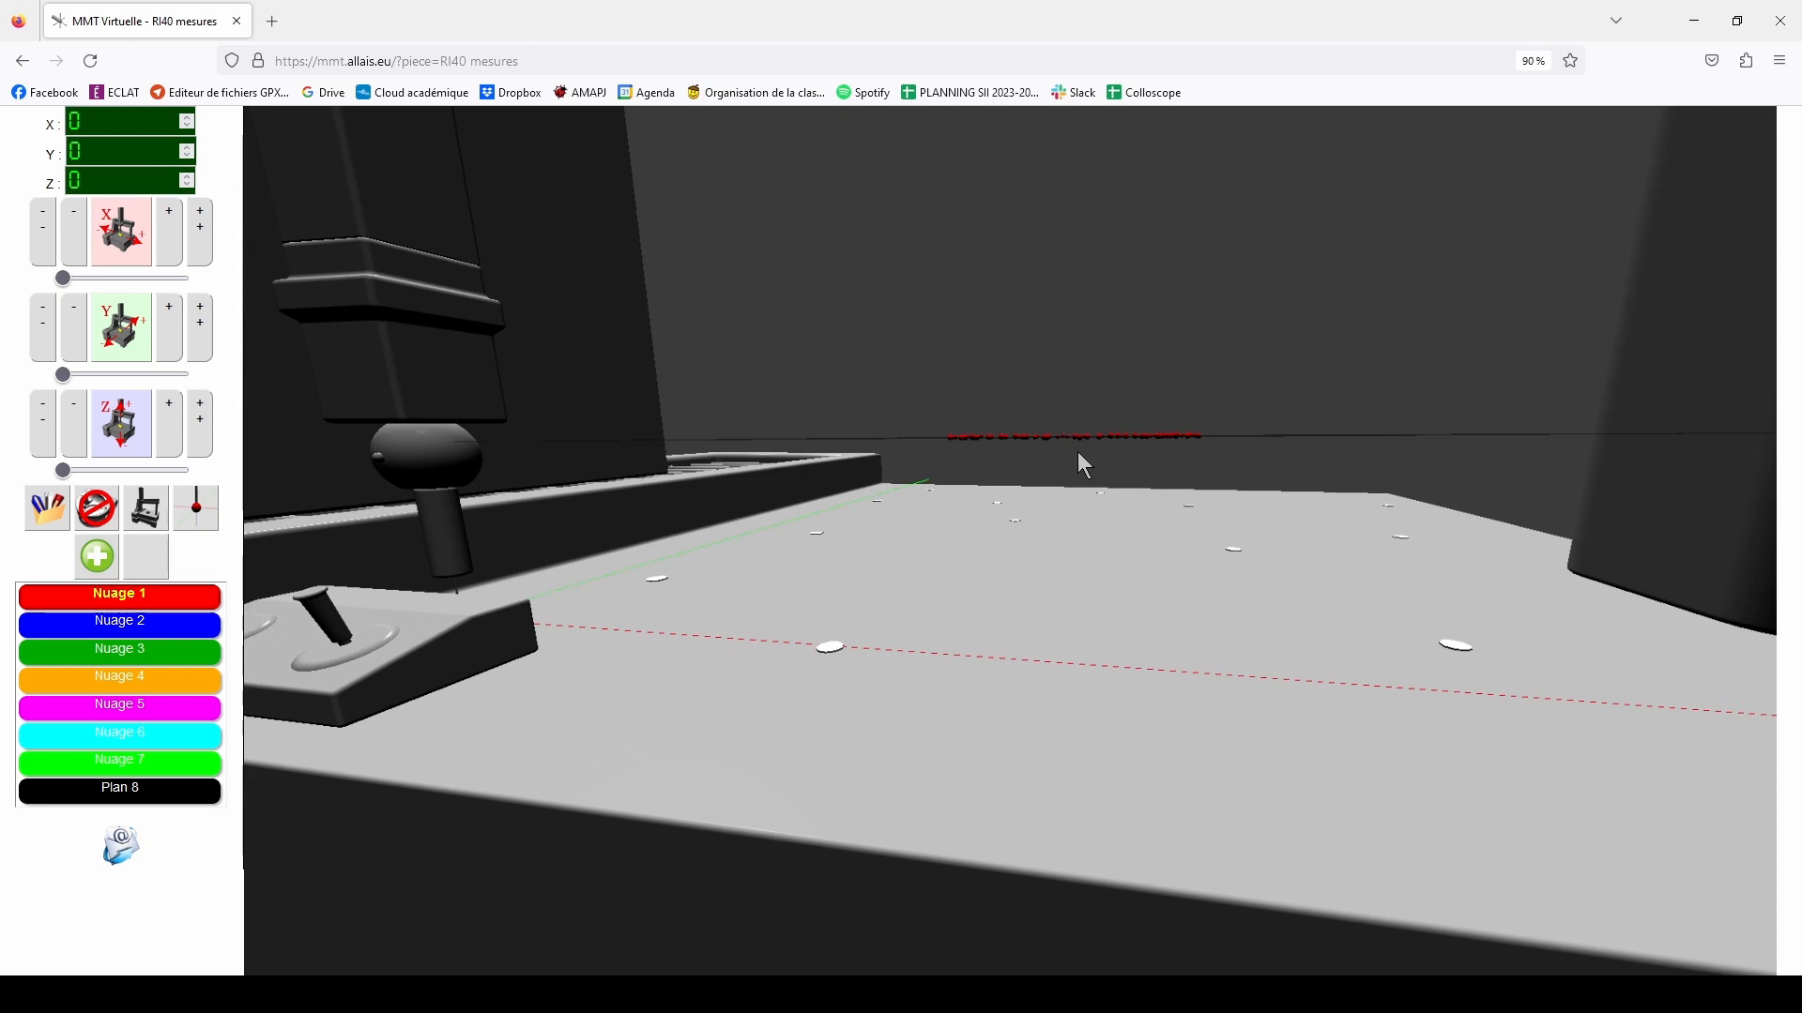
pyautogui.moveTo(1040, 438); pyautogui.dragTo(1056, 453)
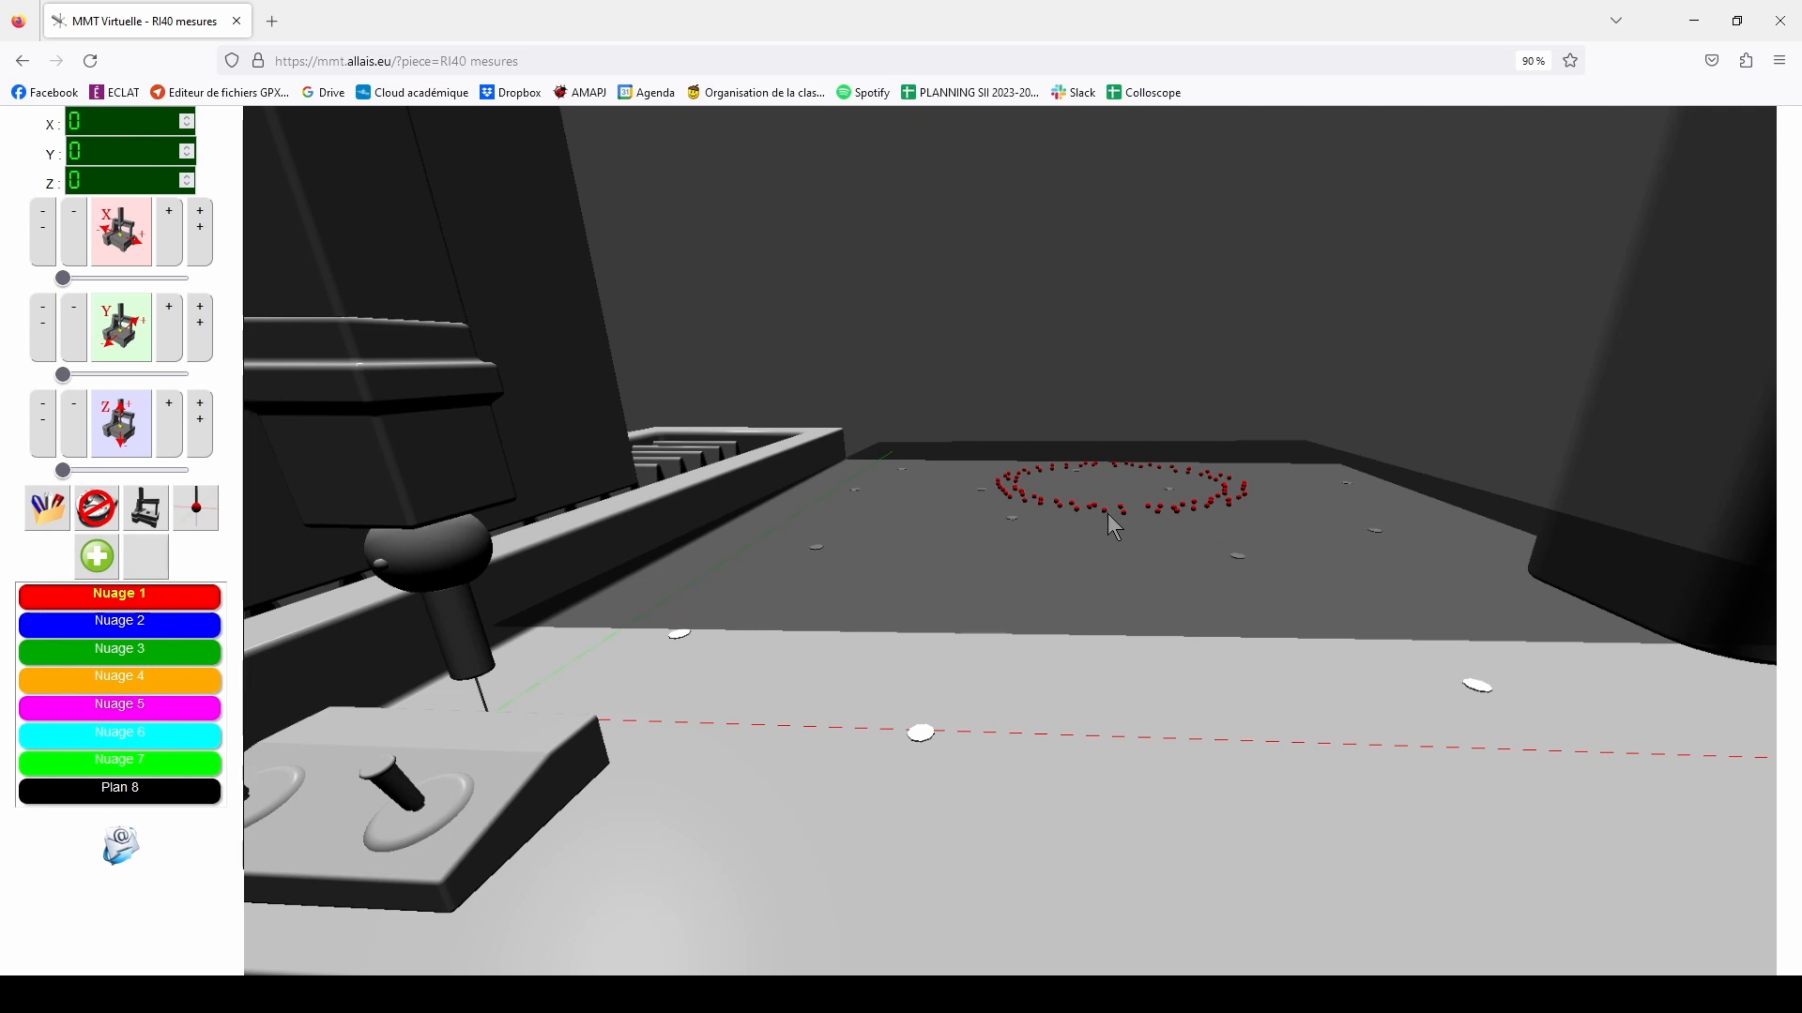
pyautogui.moveTo(1107, 514); pyautogui.dragTo(943, 503)
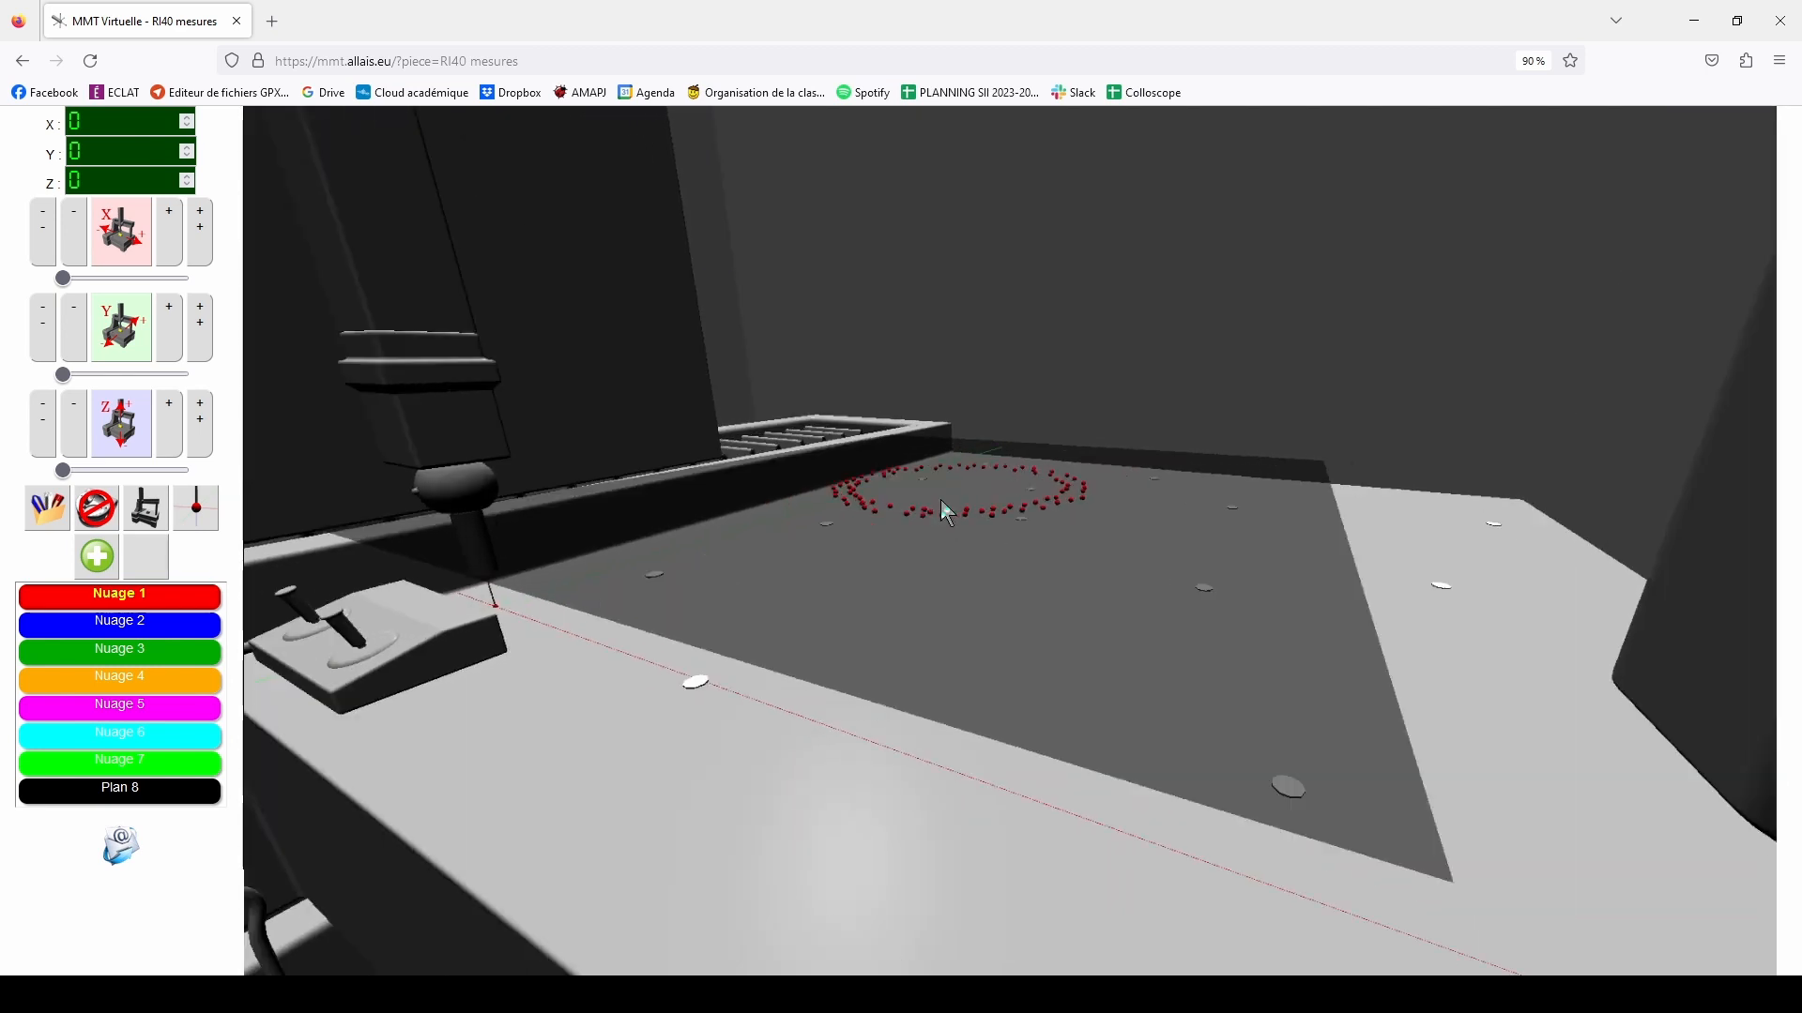
pyautogui.scroll(5, 941, 501)
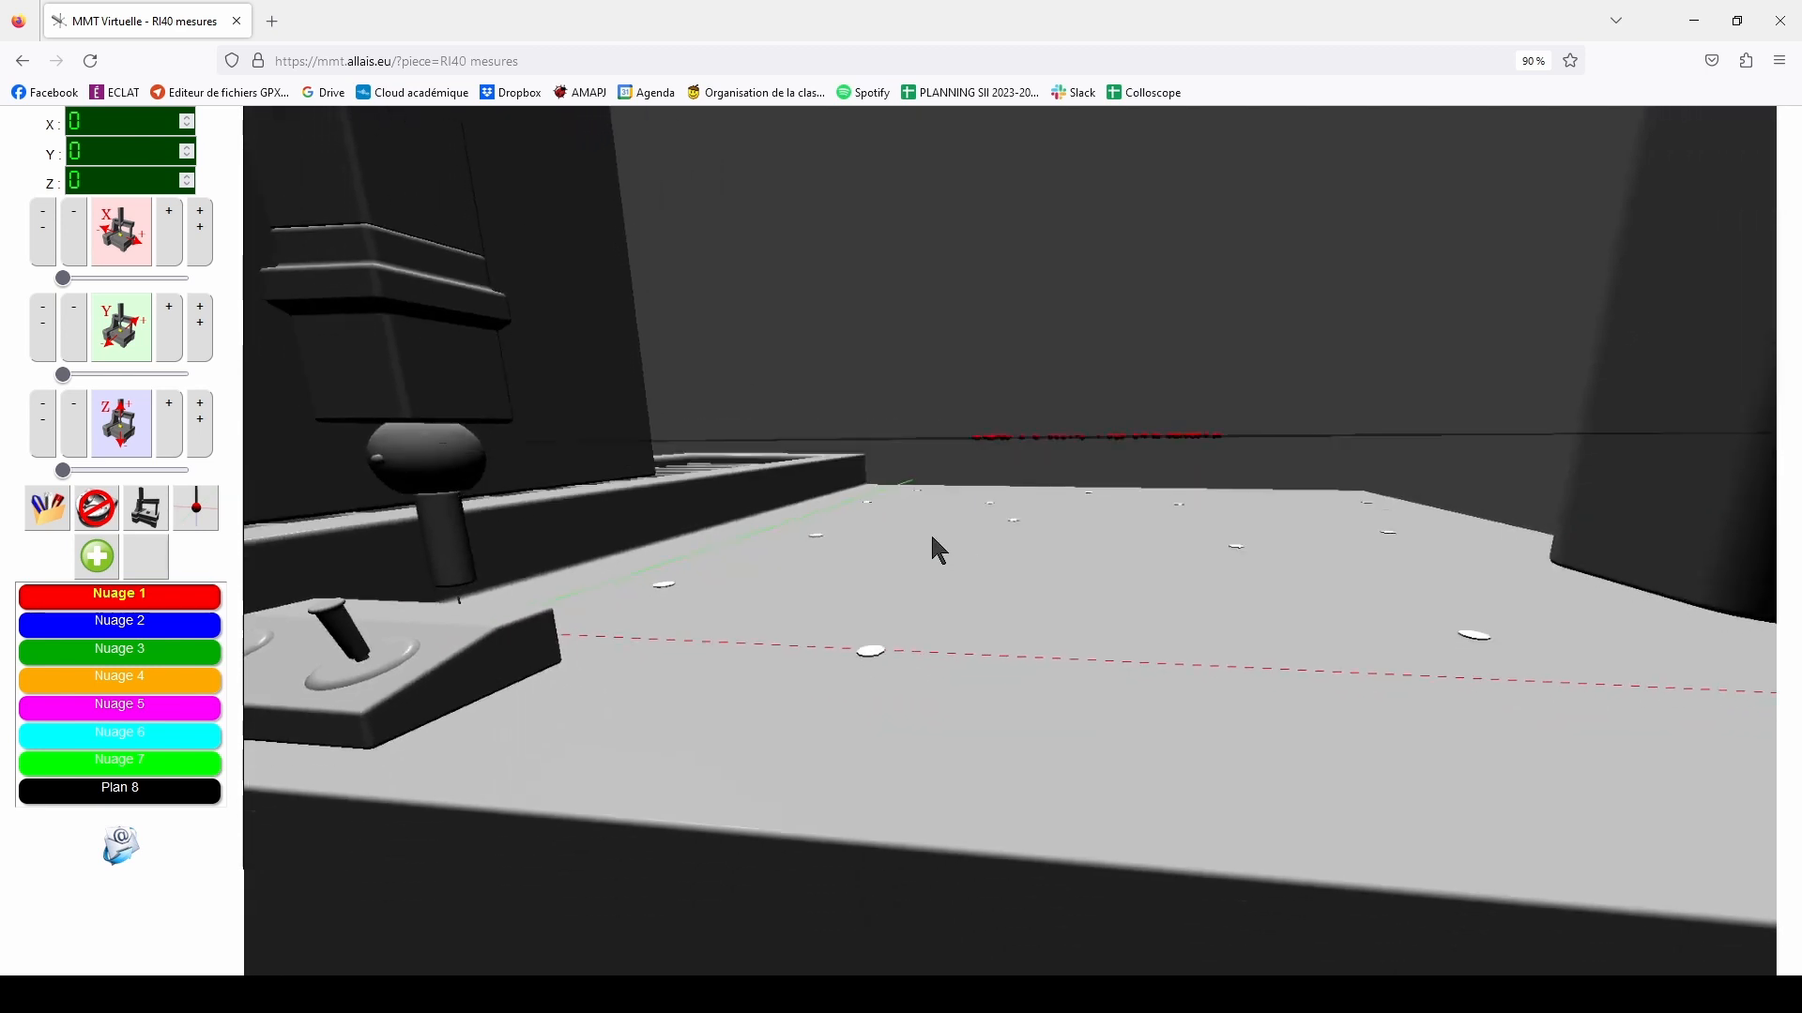
pyautogui.moveTo(982, 535); pyautogui.dragTo(970, 539)
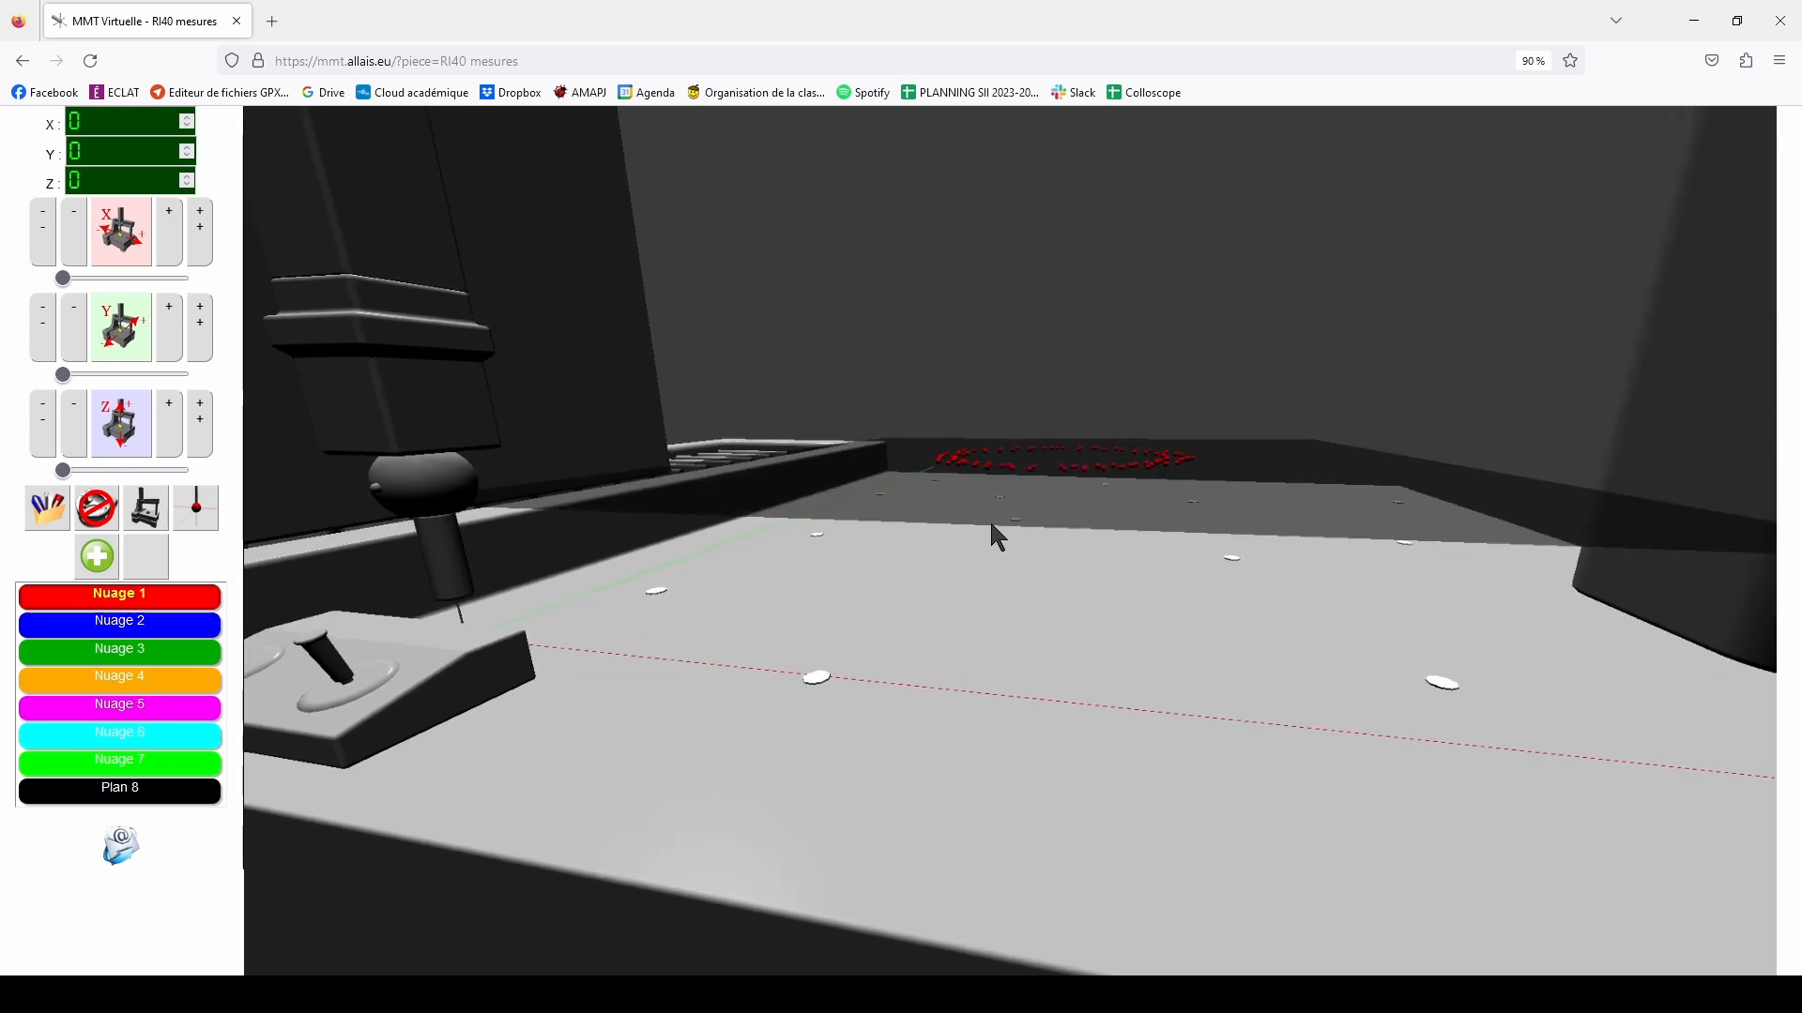
pyautogui.moveTo(1001, 527); pyautogui.dragTo(1011, 517)
# Display the details of Plan 8 and read its Cartesian equation
pyautogui.click(124, 791)
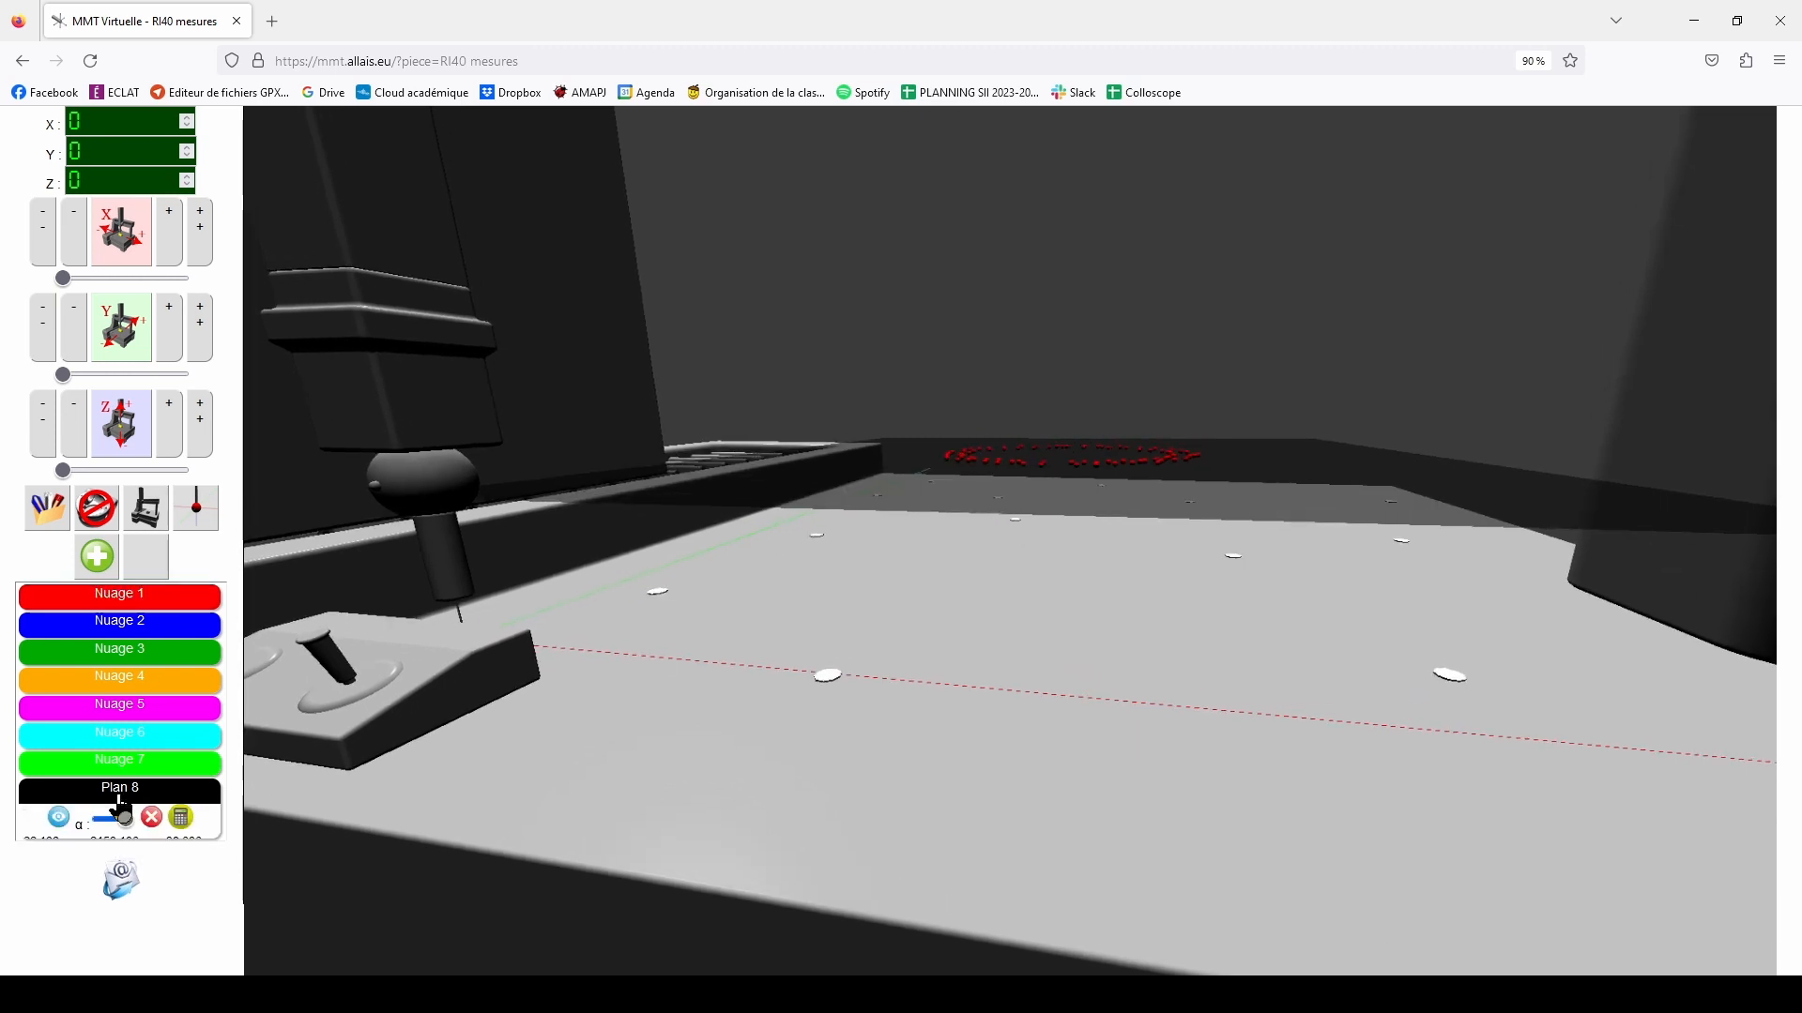
pyautogui.moveTo(19, 842); pyautogui.dragTo(138, 857)
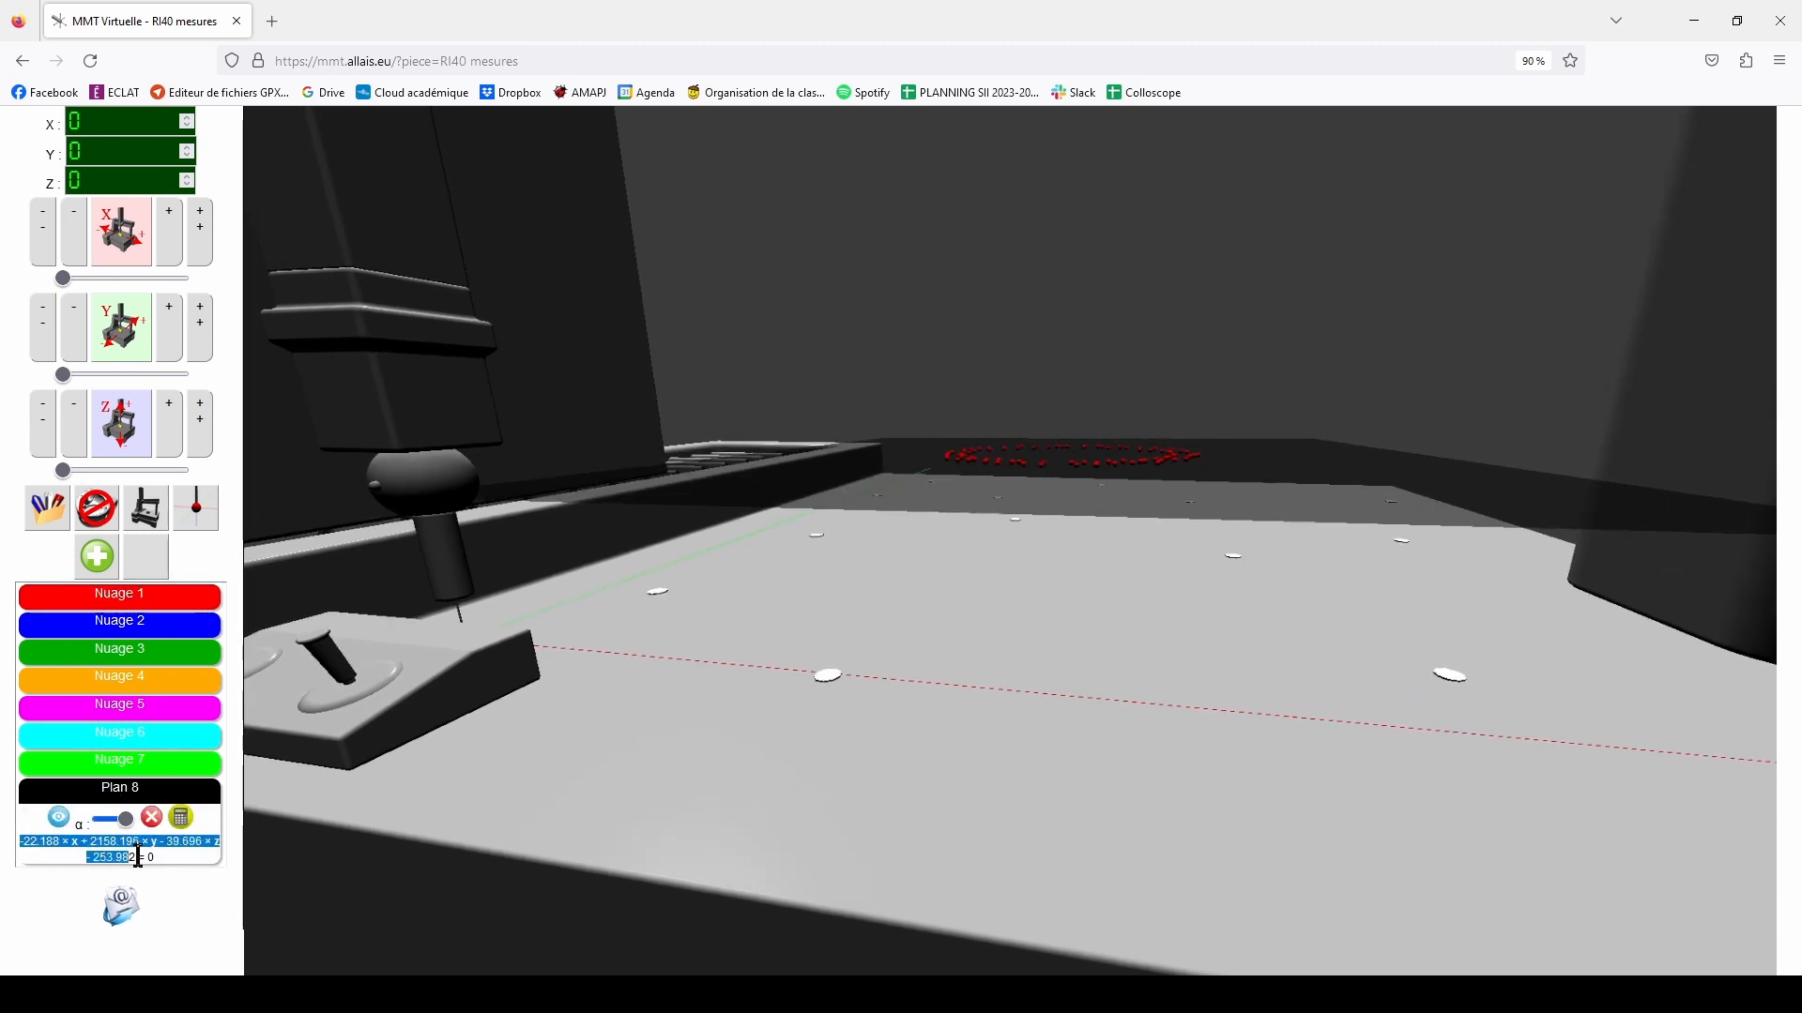
pyautogui.click(167, 858)
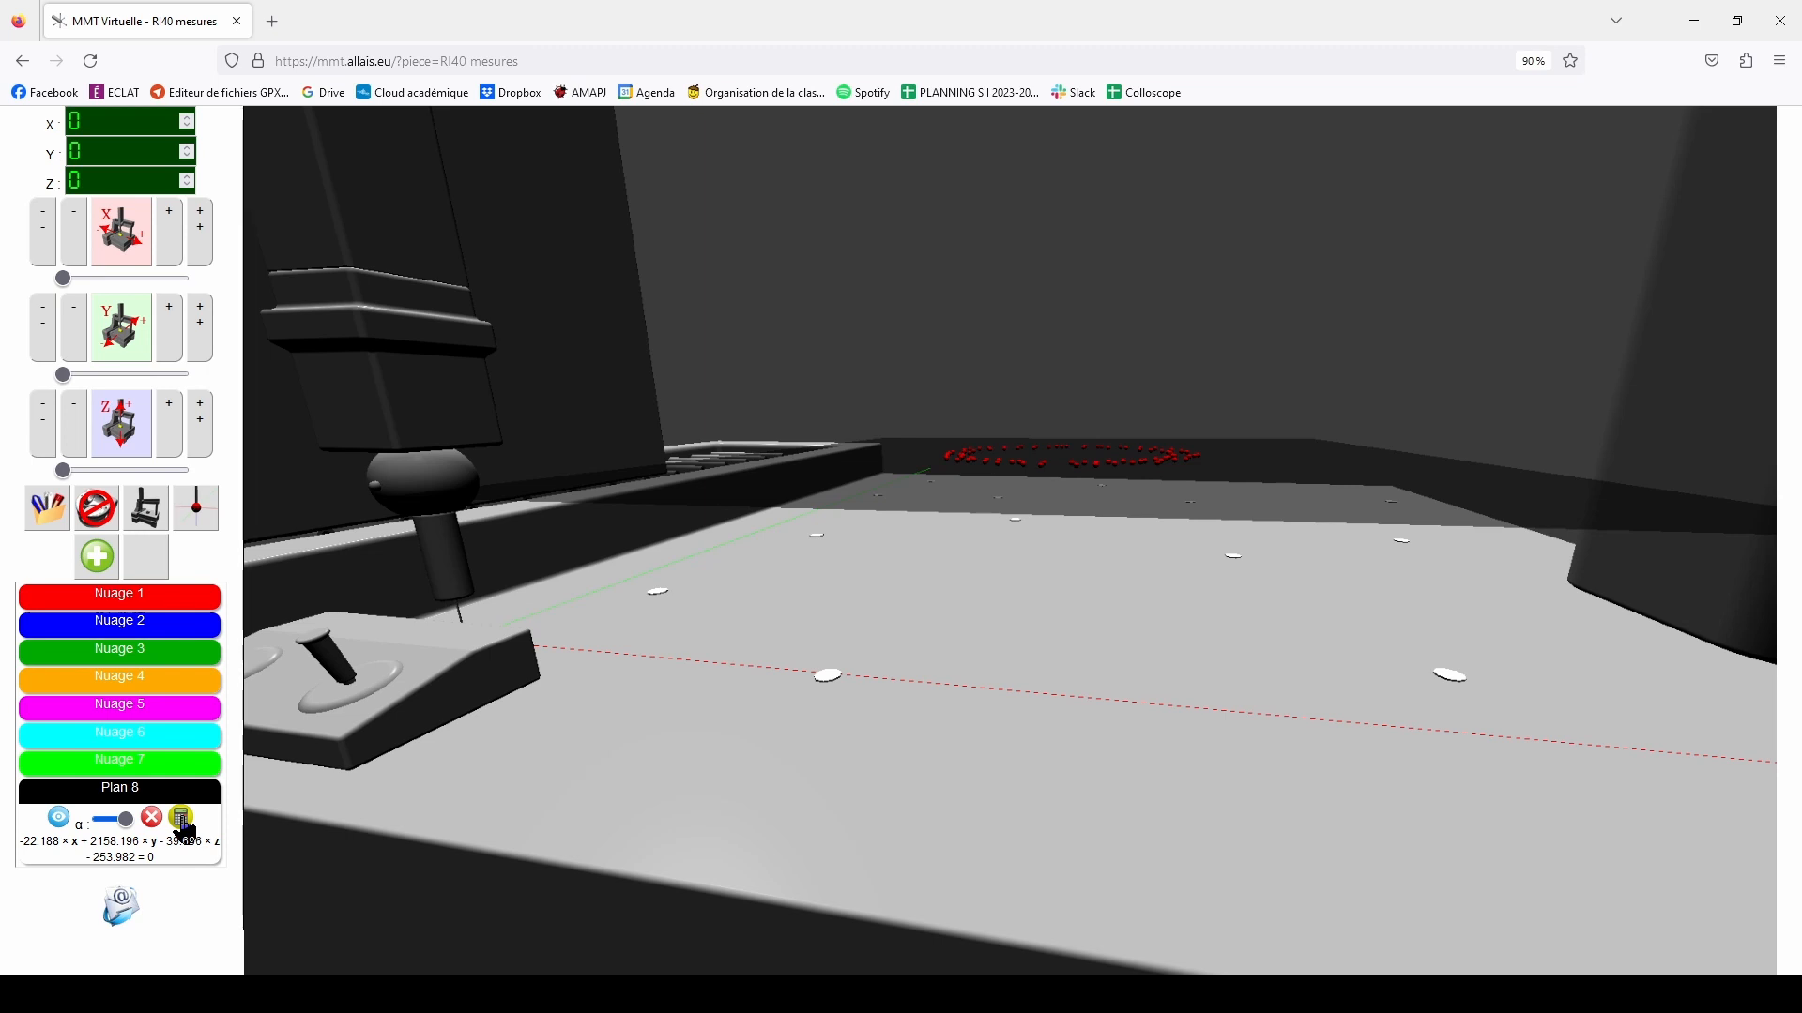
# Measure the deviations between Plan 8 and Nuage 1, keeping the results clear of the points in the view
pyautogui.click(183, 822)
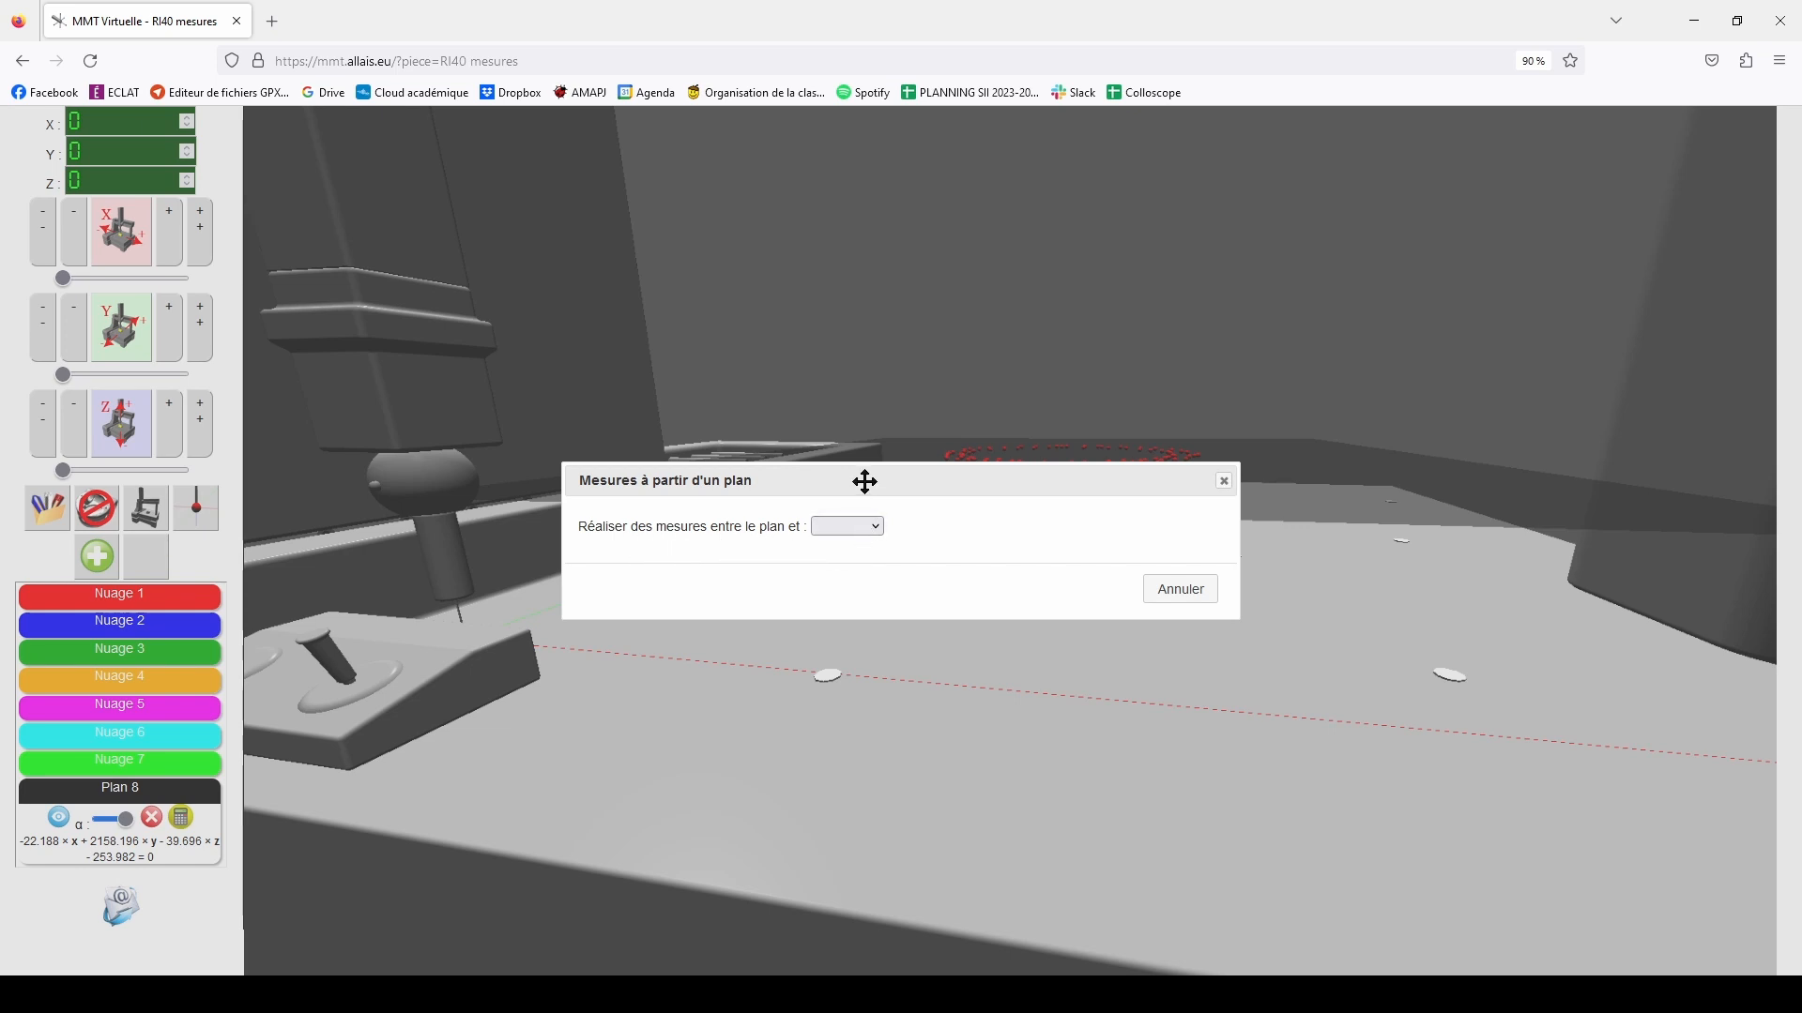
pyautogui.moveTo(862, 480); pyautogui.dragTo(960, 558)
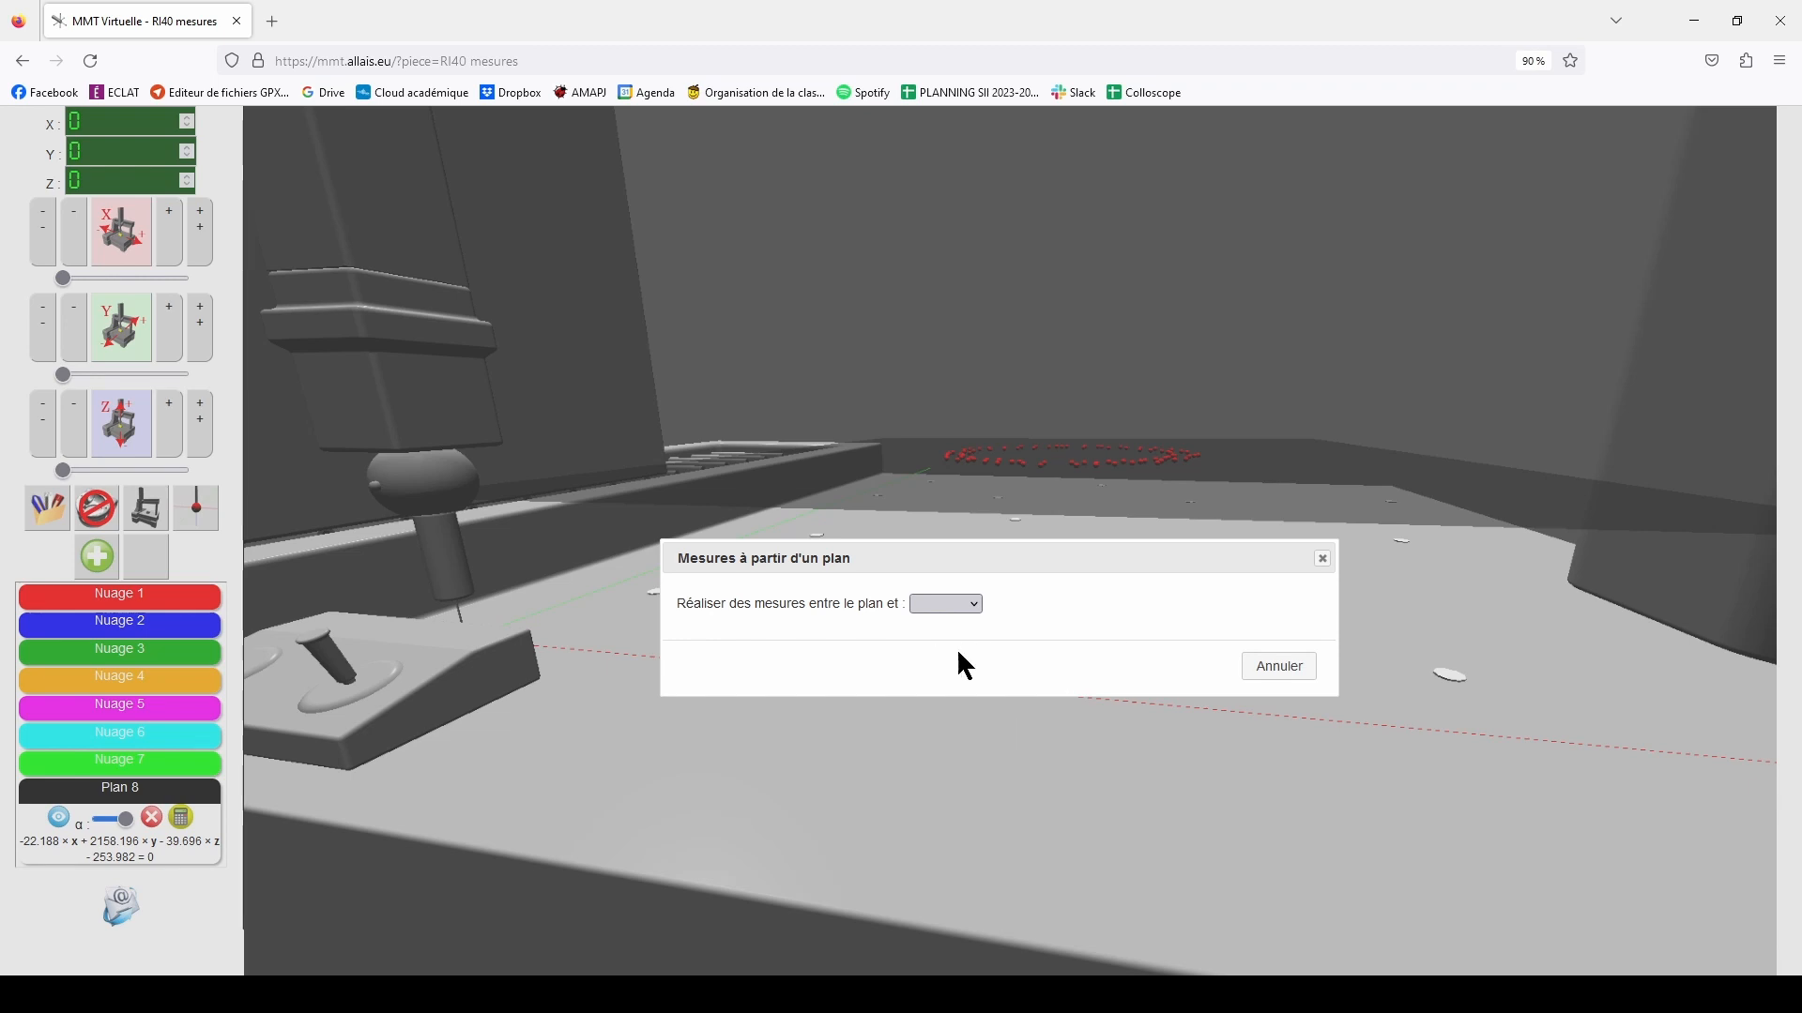
pyautogui.click(959, 655)
pyautogui.moveTo(954, 563); pyautogui.dragTo(1004, 217)
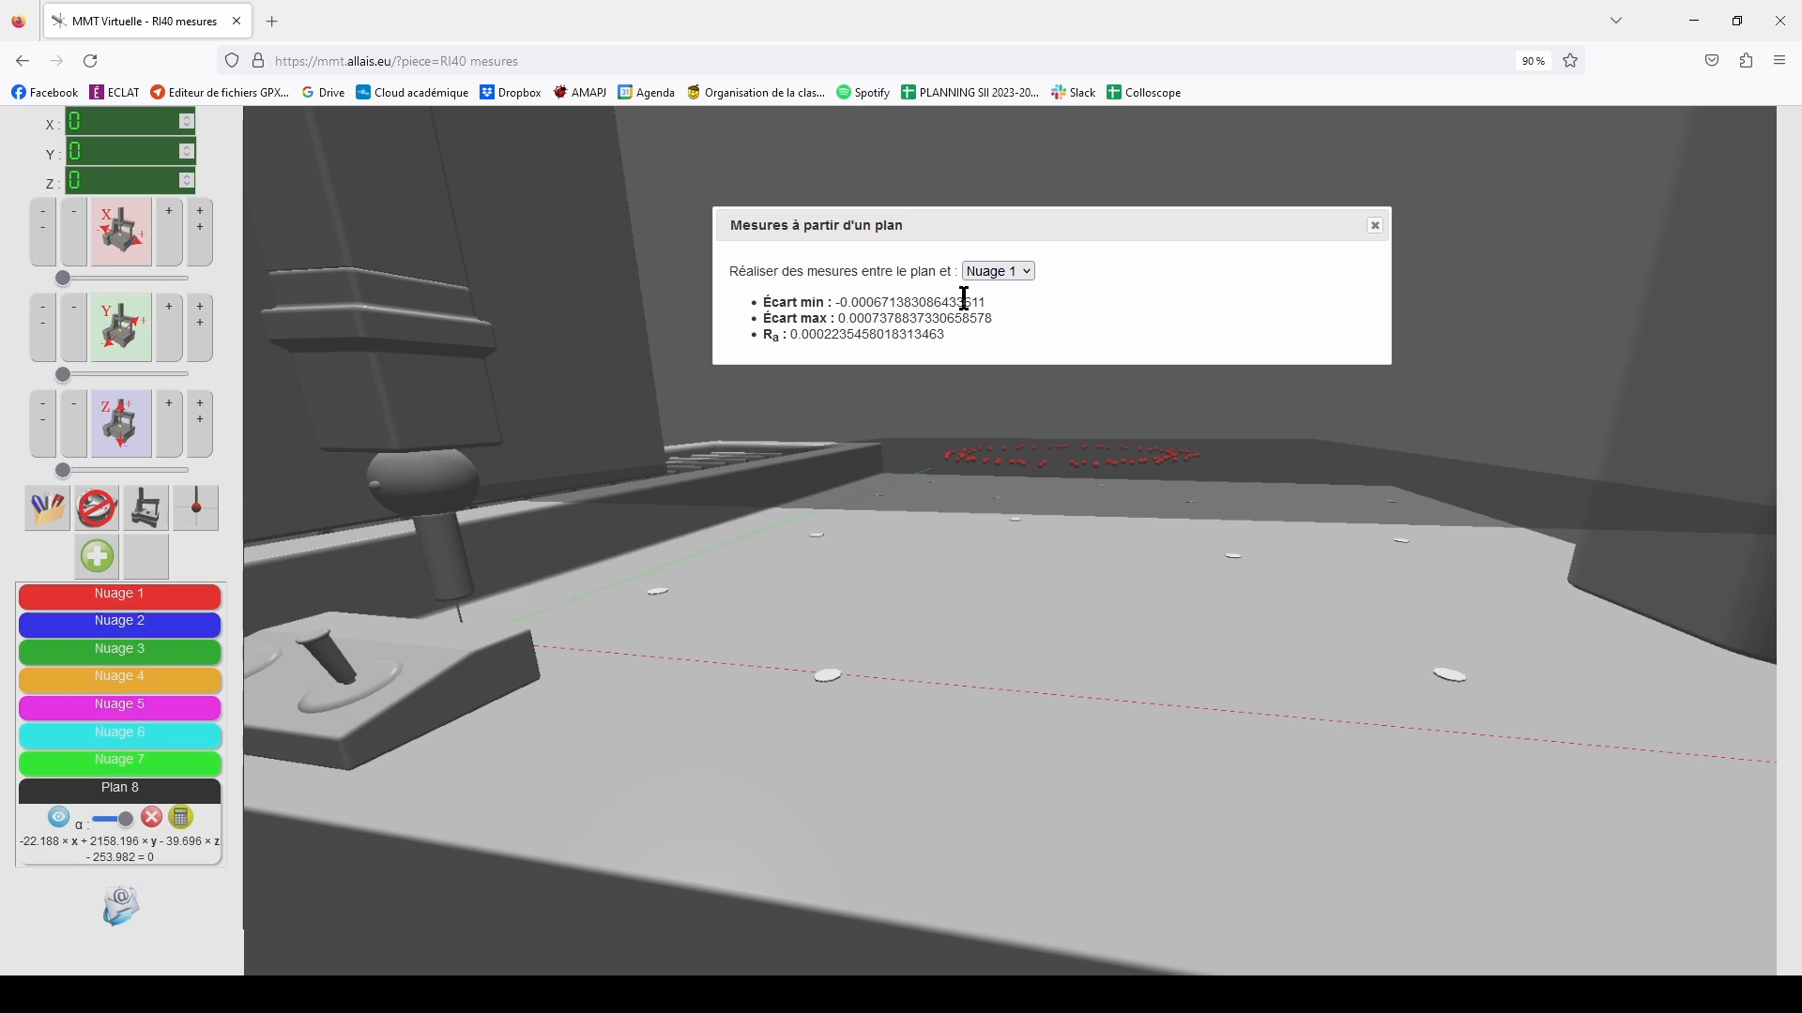
# Review the Écart min, Écart max and Ra values between the plane and Nuage 1, and close the measurement results
pyautogui.moveTo(766, 303); pyautogui.dragTo(998, 311)
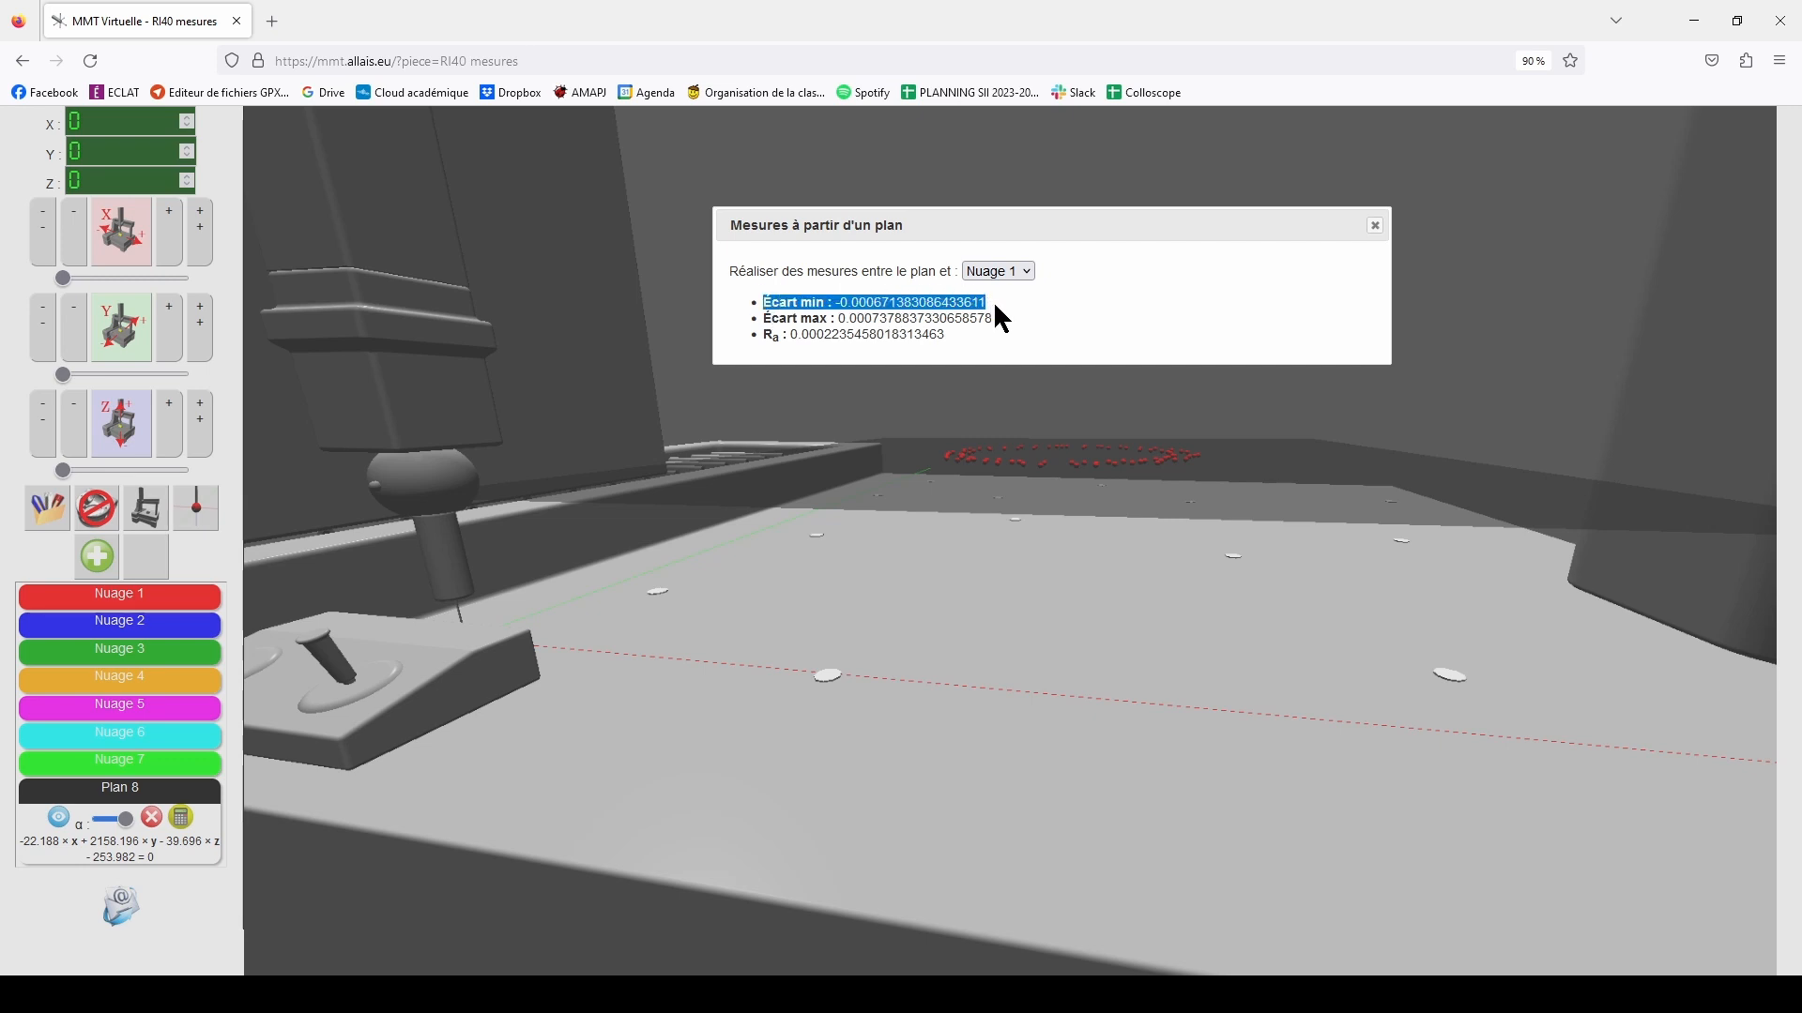
pyautogui.click(998, 312)
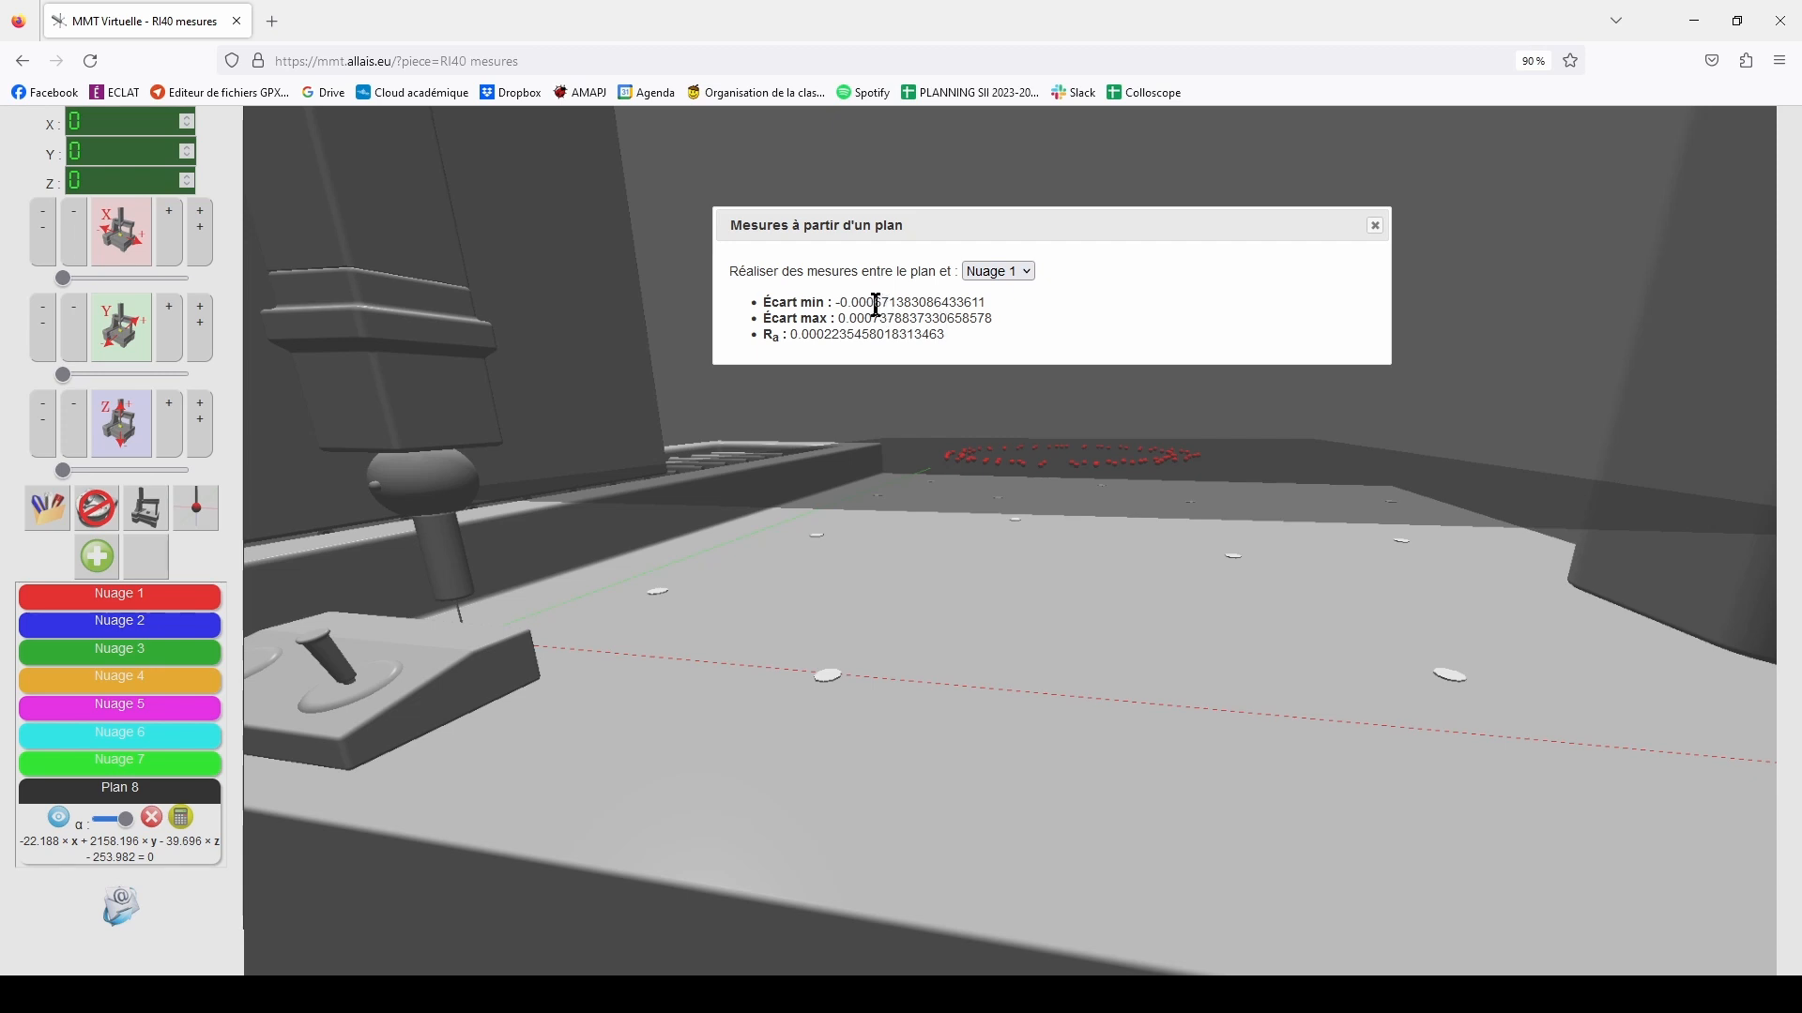
pyautogui.moveTo(868, 301); pyautogui.dragTo(883, 302)
pyautogui.moveTo(865, 319); pyautogui.dragTo(880, 319)
pyautogui.moveTo(826, 302); pyautogui.dragTo(919, 320)
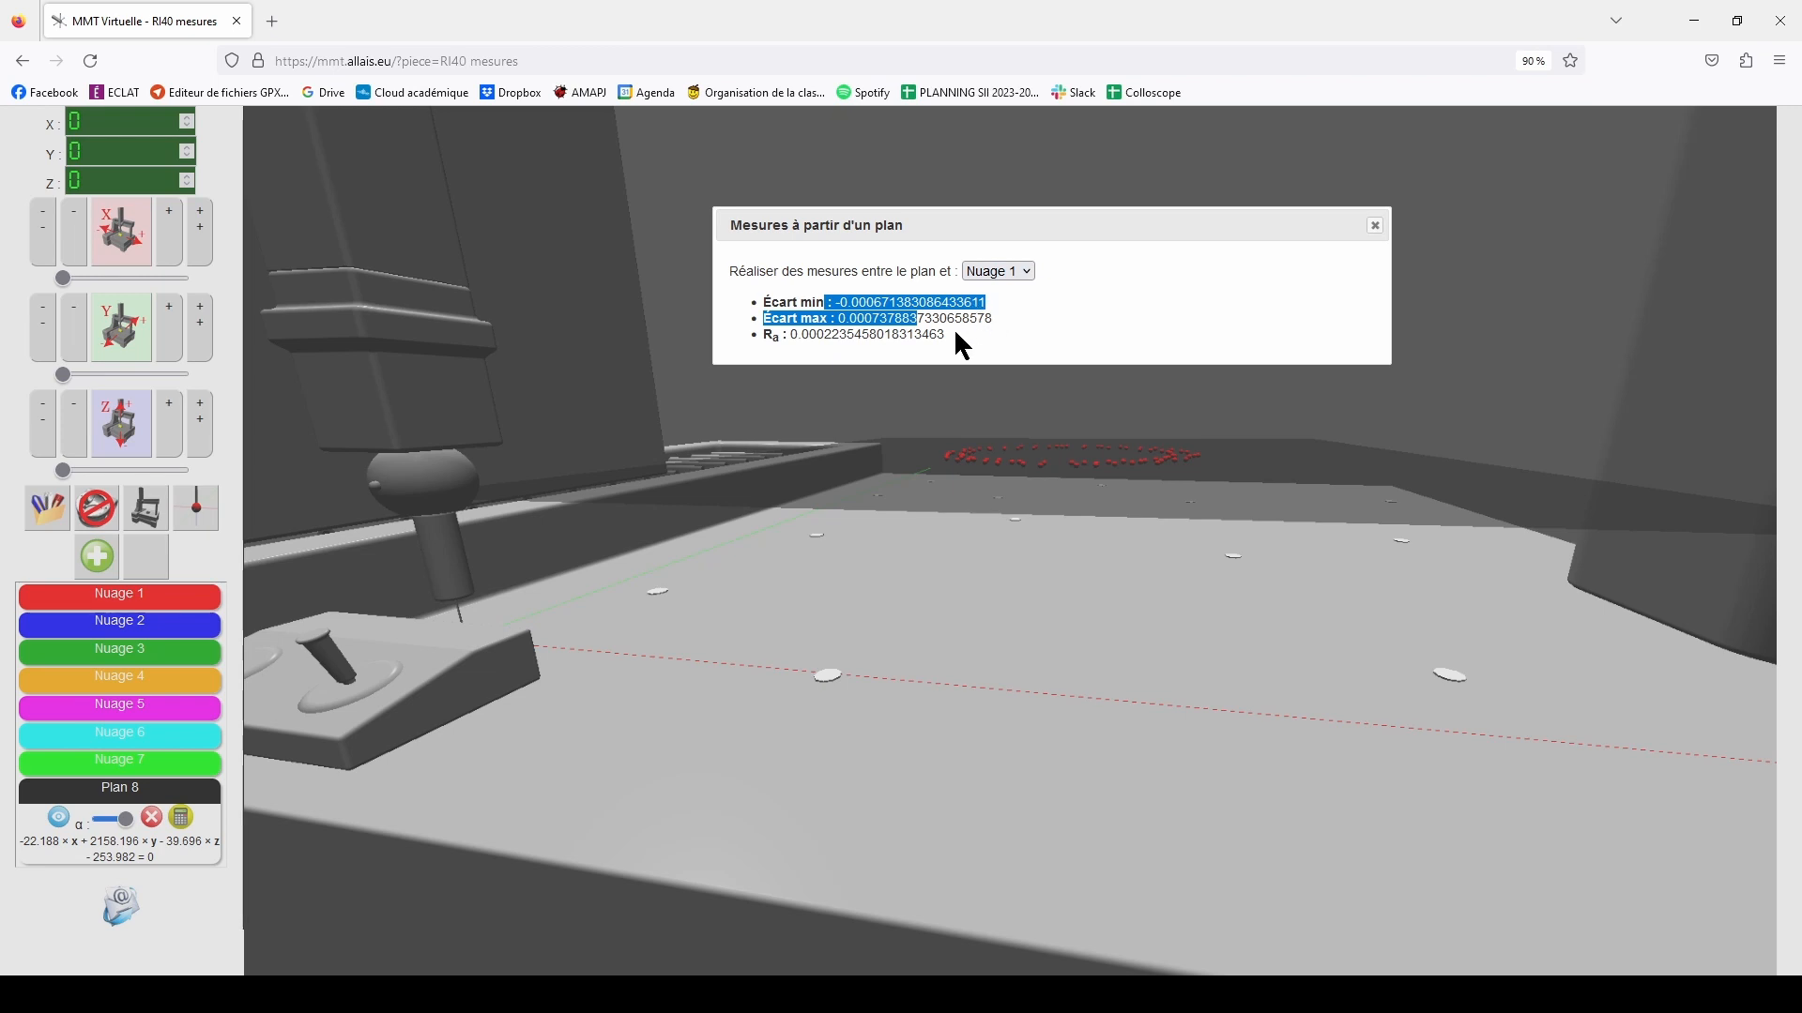
pyautogui.moveTo(950, 337); pyautogui.dragTo(767, 352)
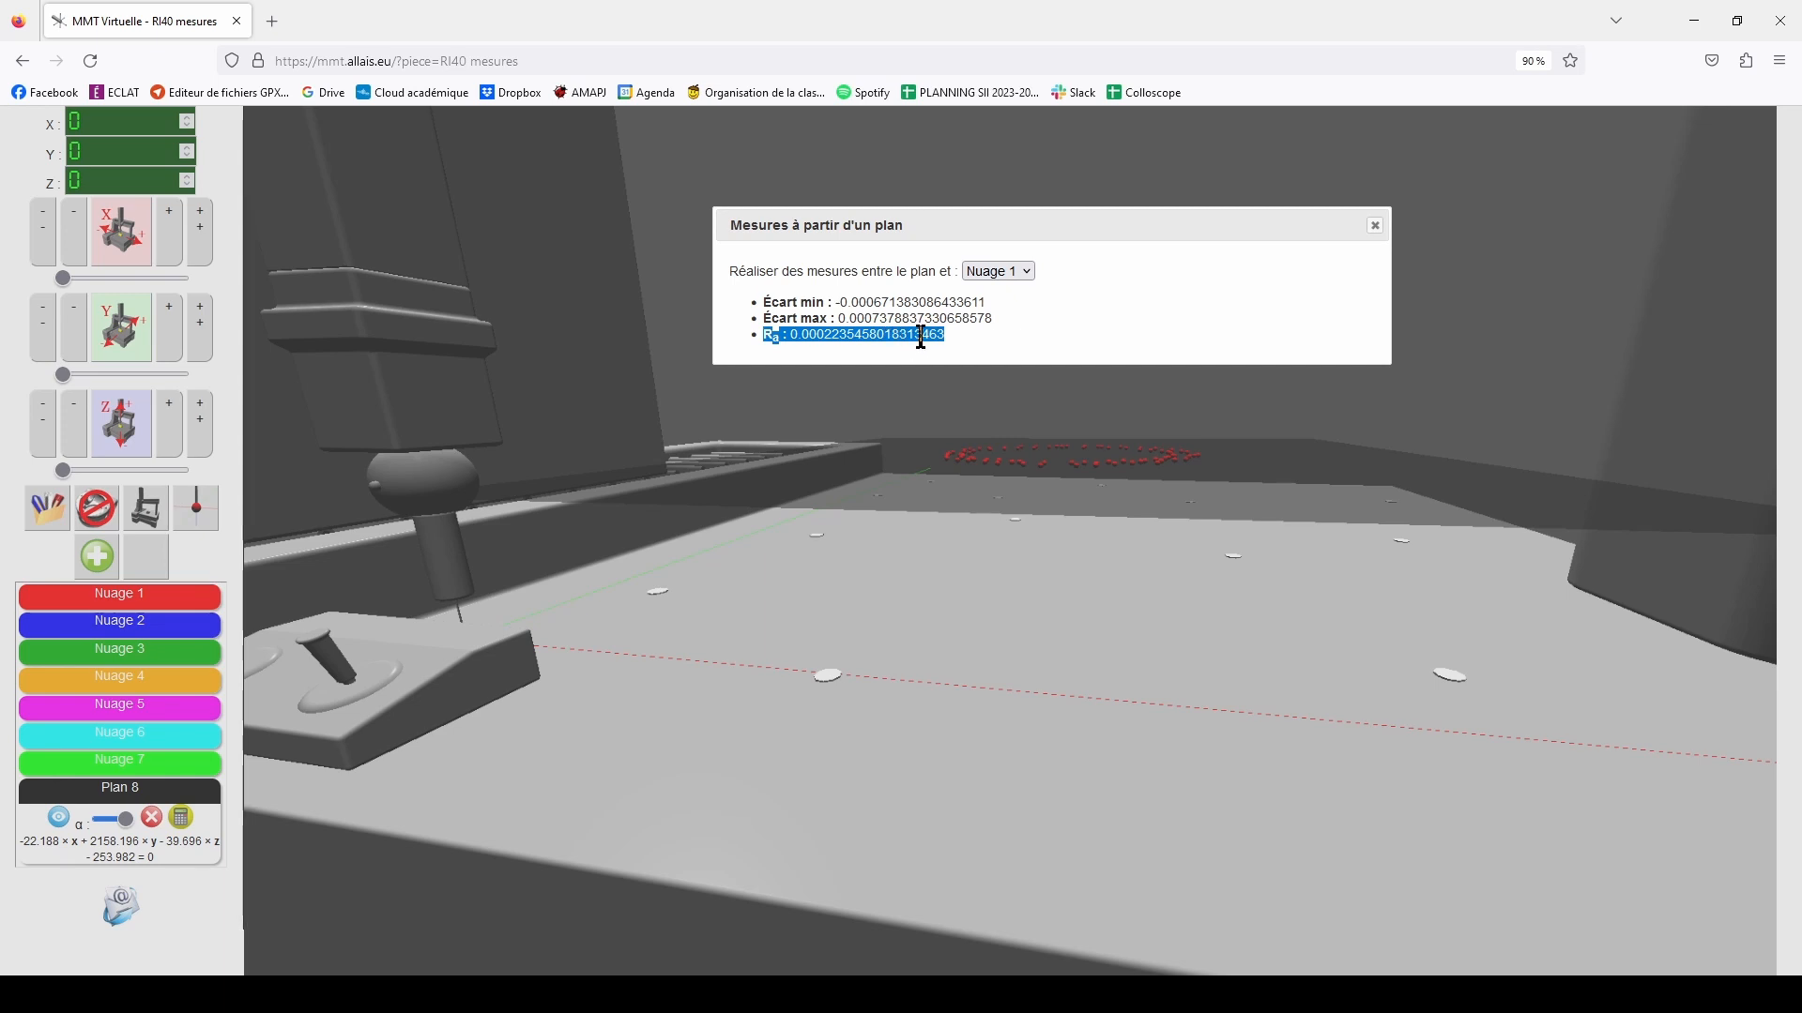
pyautogui.click(1004, 336)
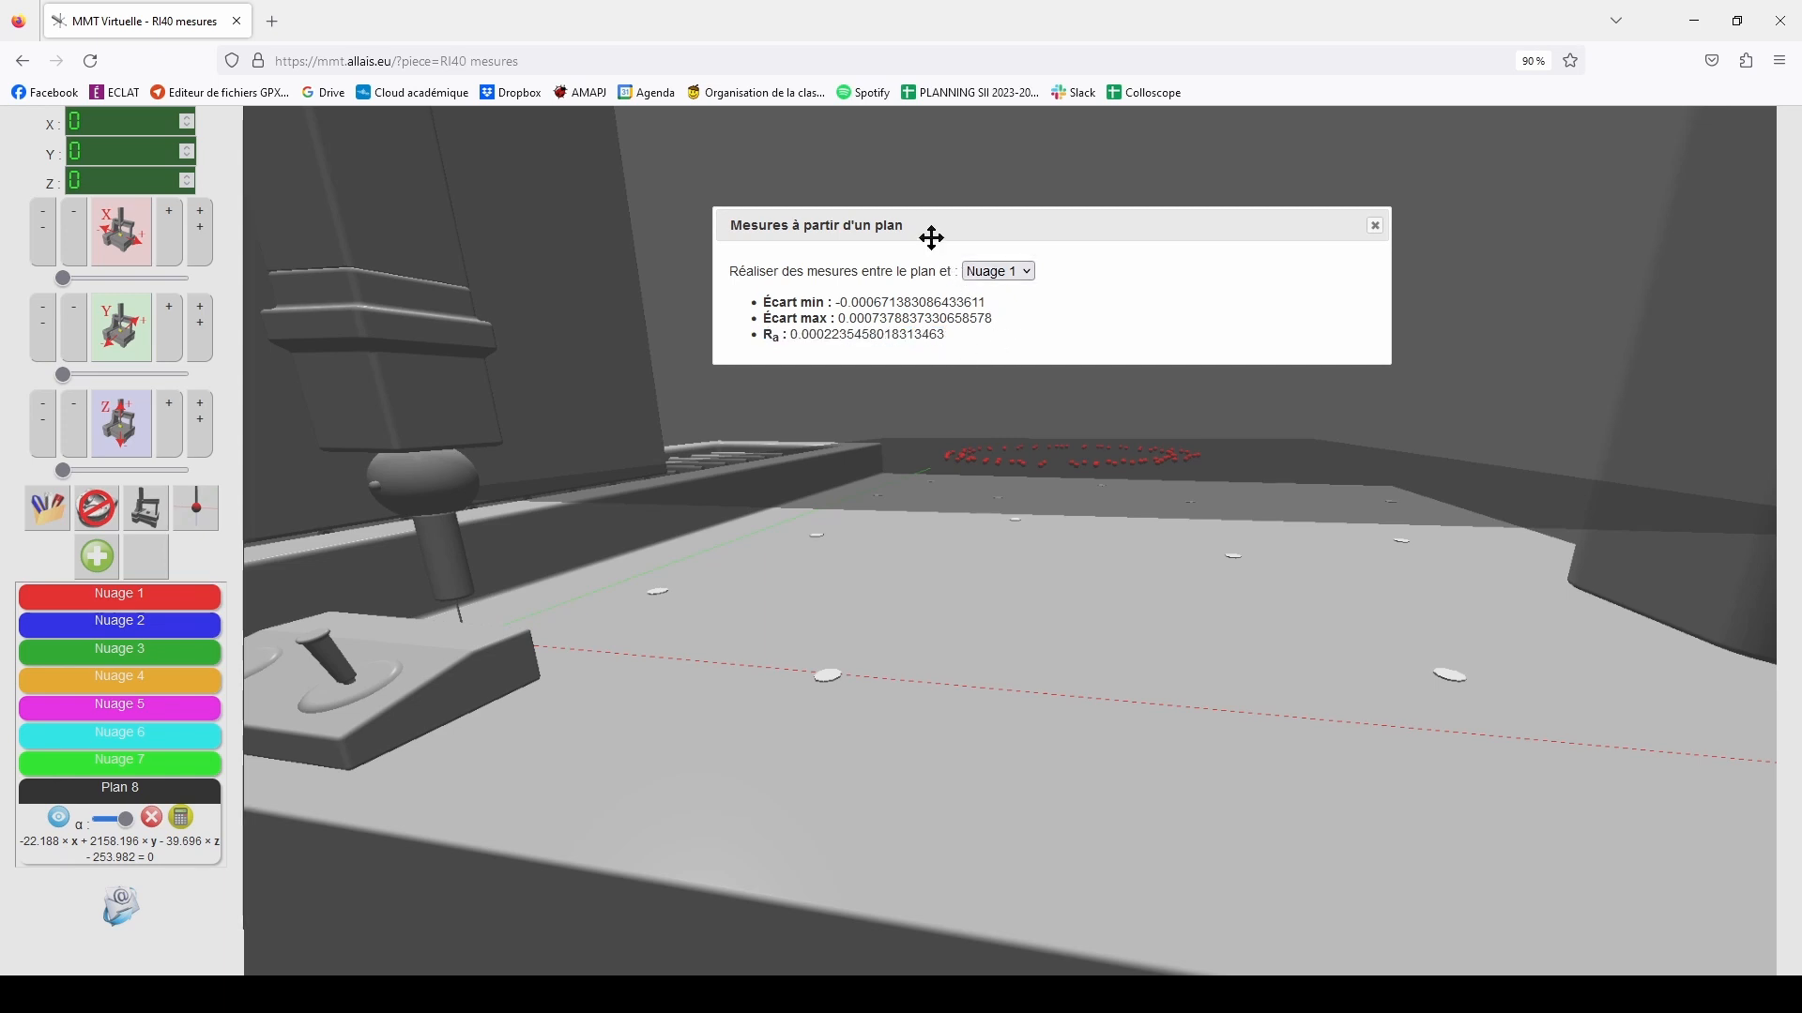
pyautogui.moveTo(918, 229); pyautogui.dragTo(984, 275)
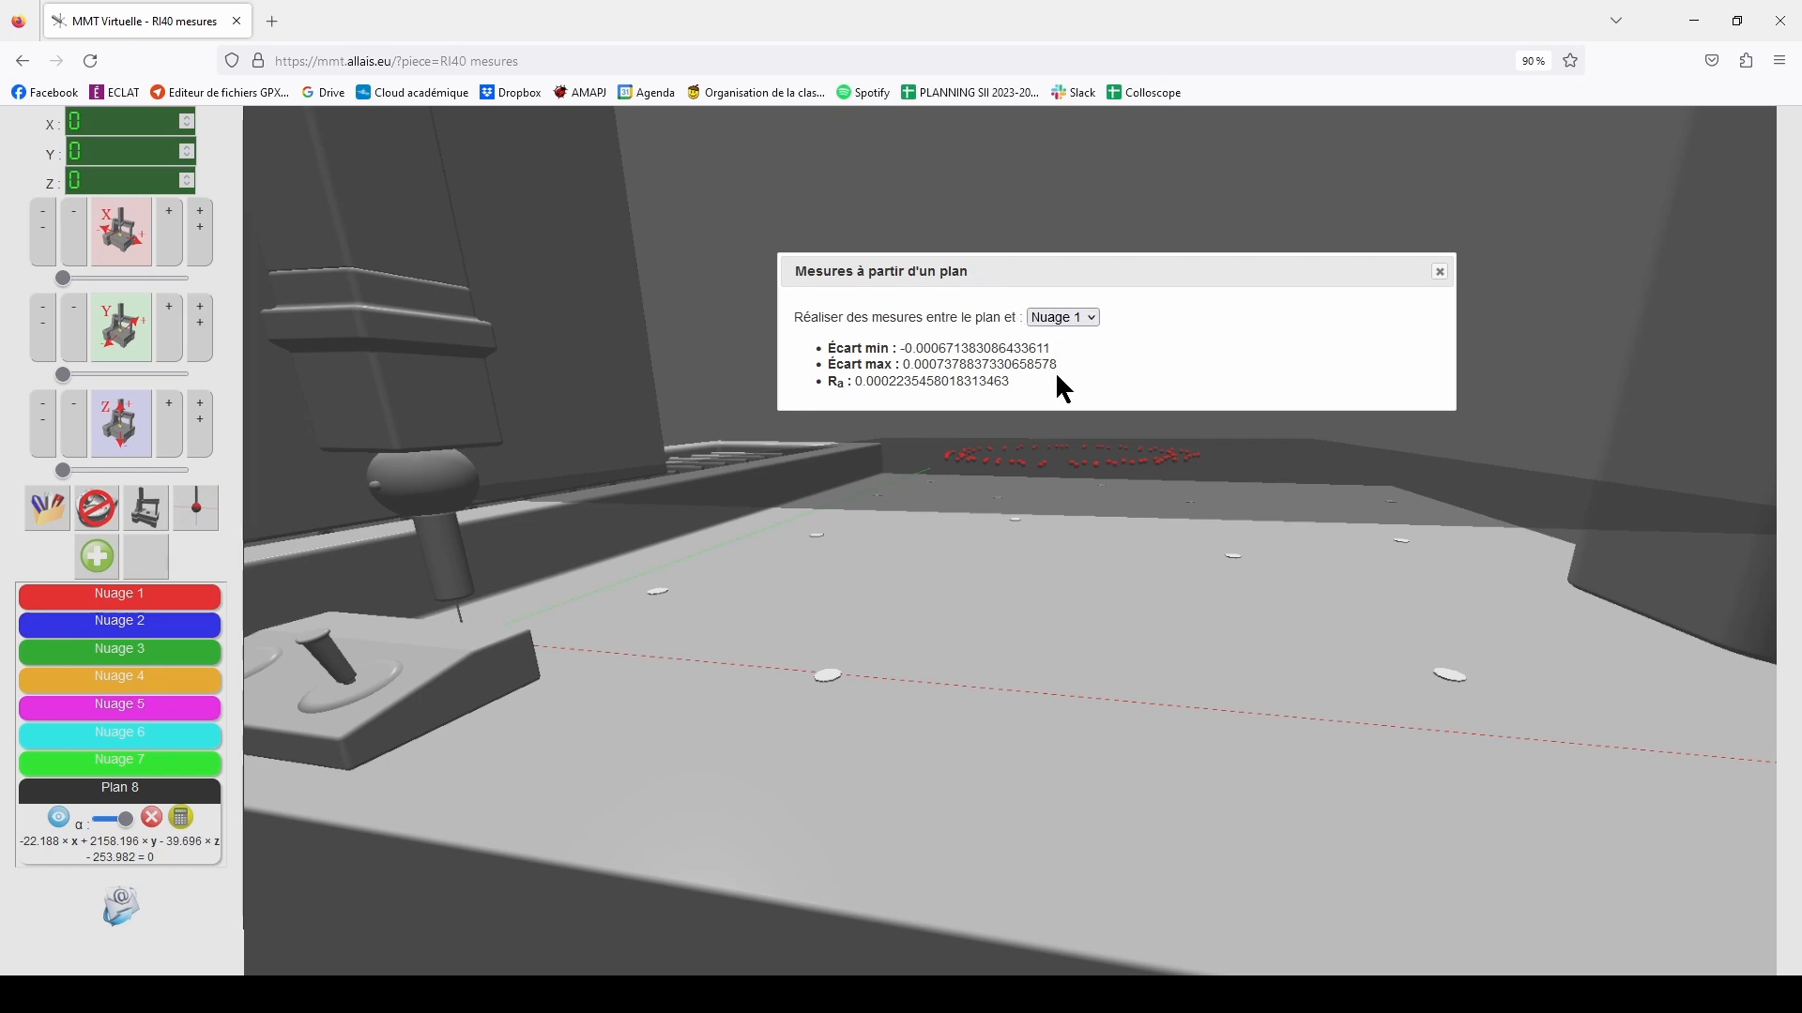
pyautogui.click(1441, 276)
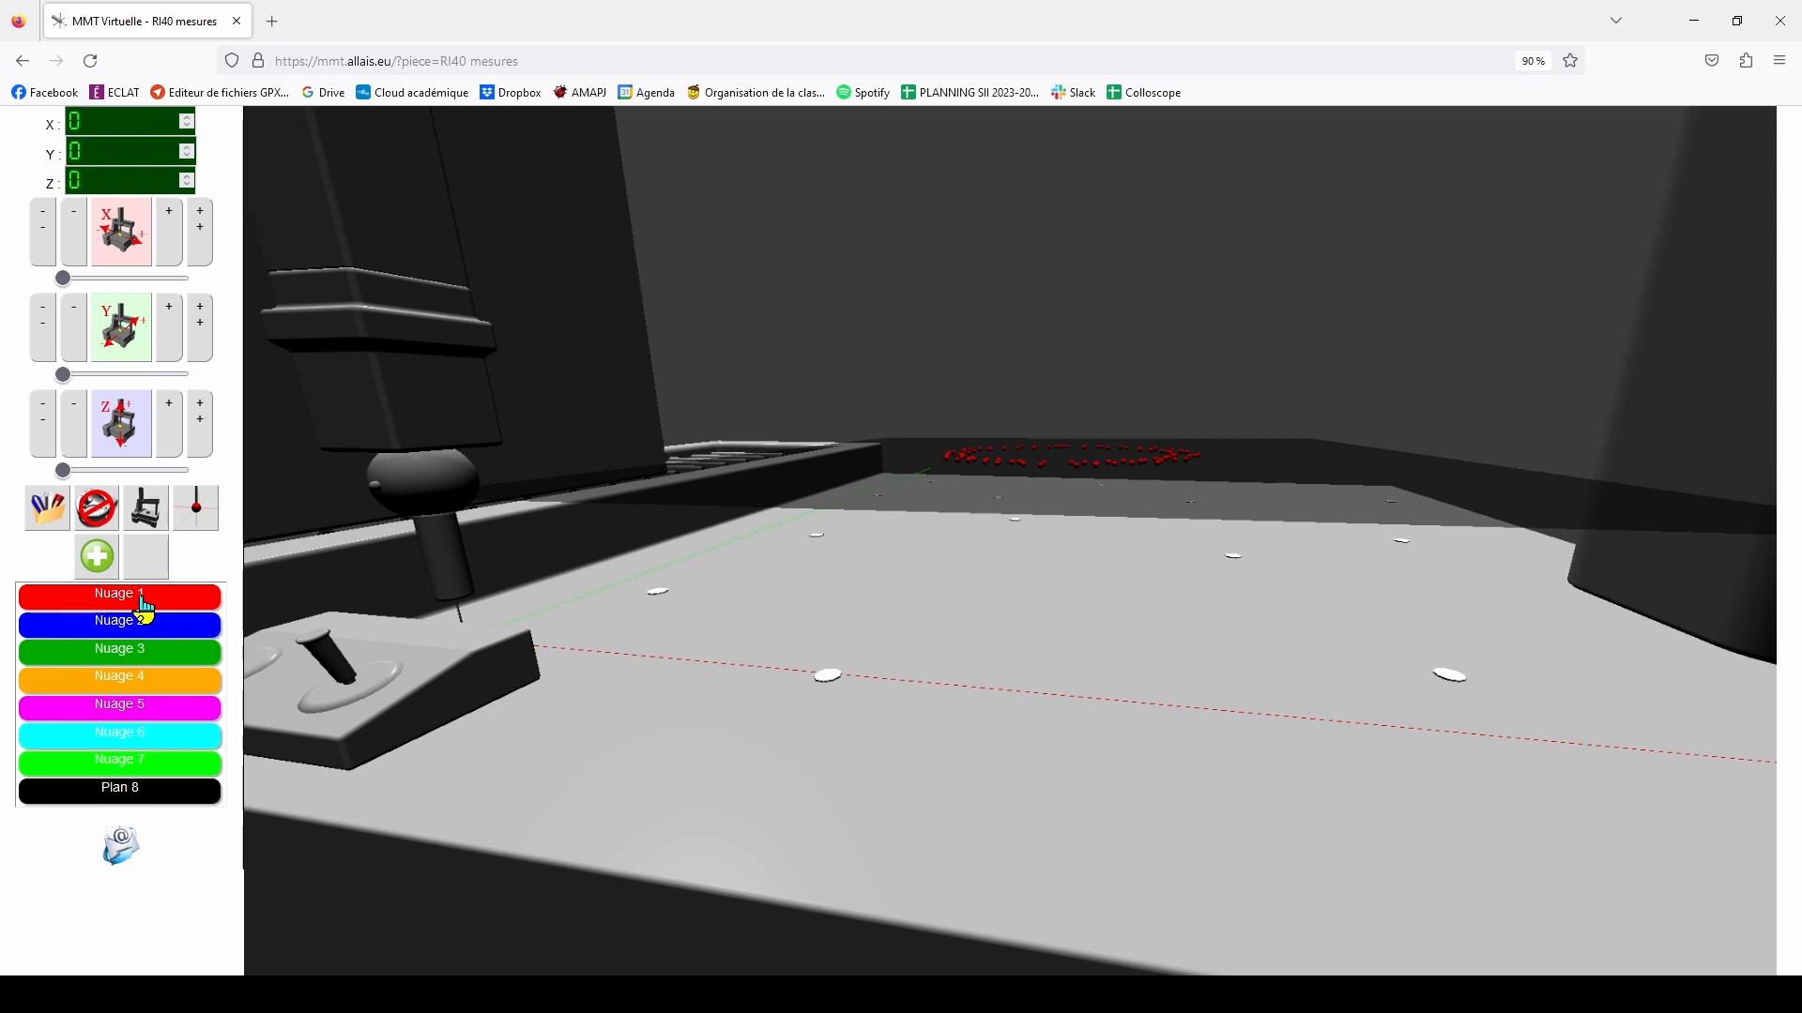
# Hide Plan 8 and the point cloud Nuage 1
pyautogui.click(135, 794)
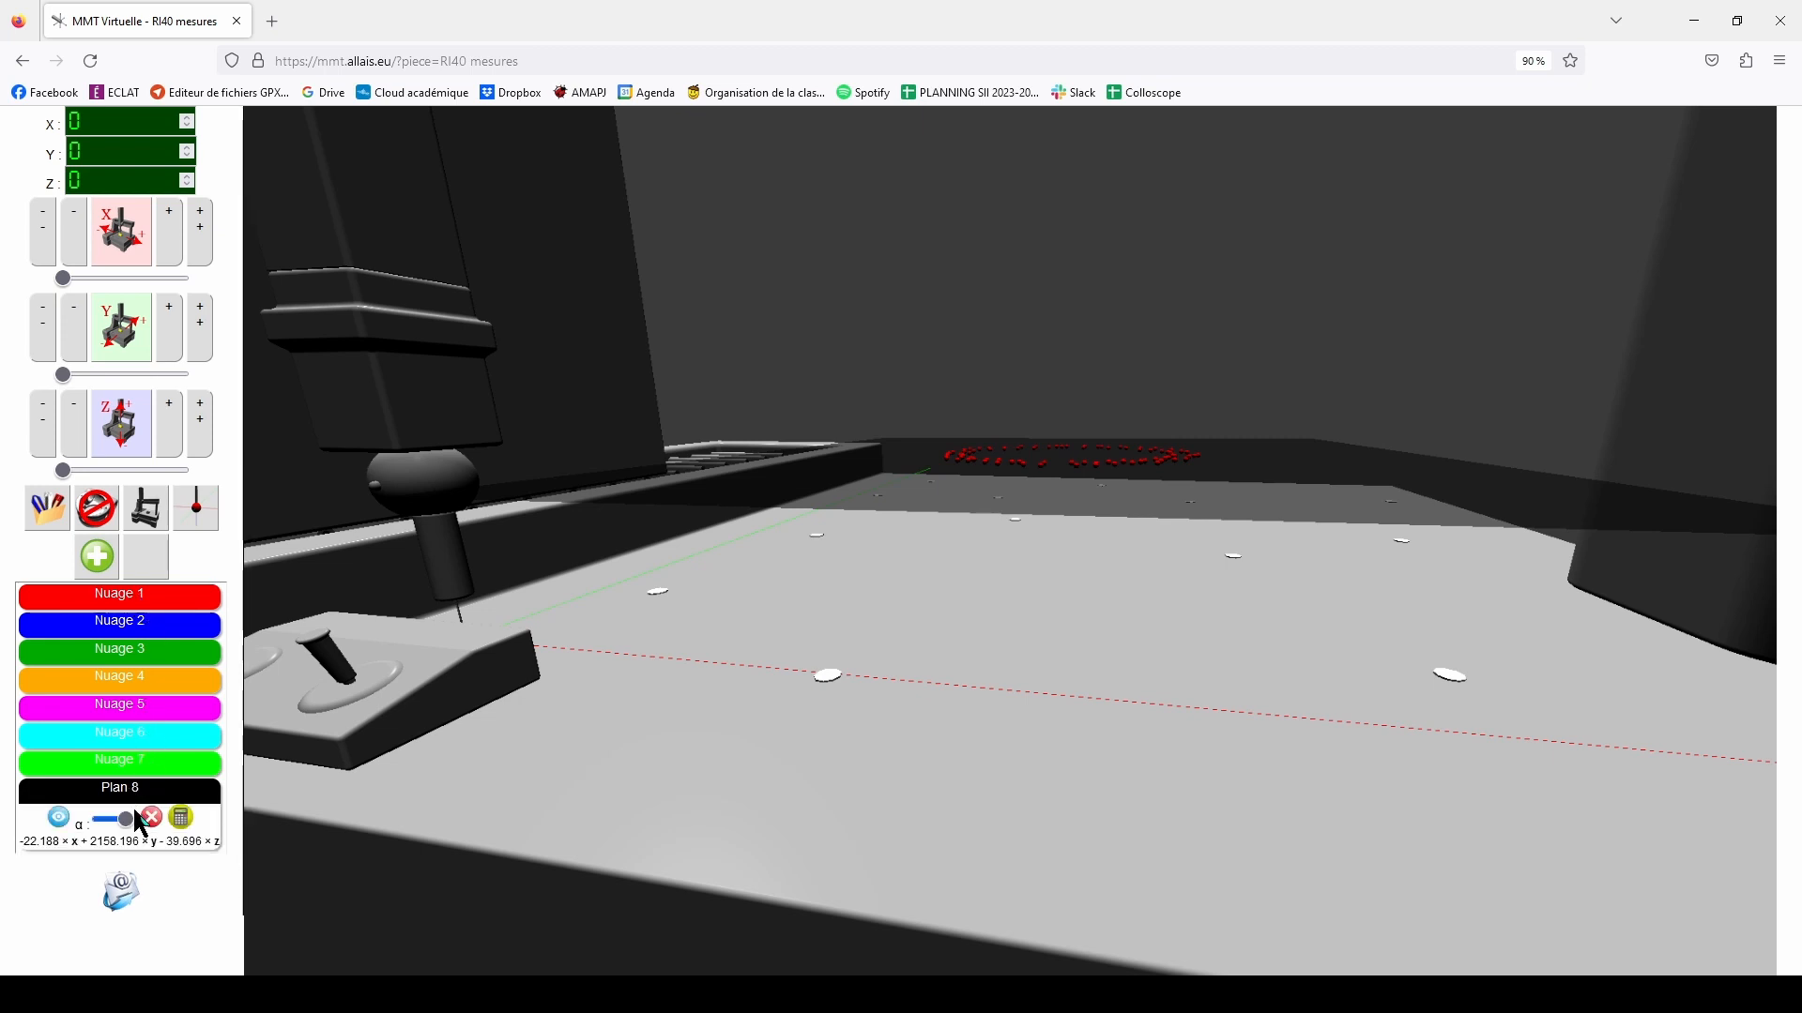
pyautogui.click(71, 818)
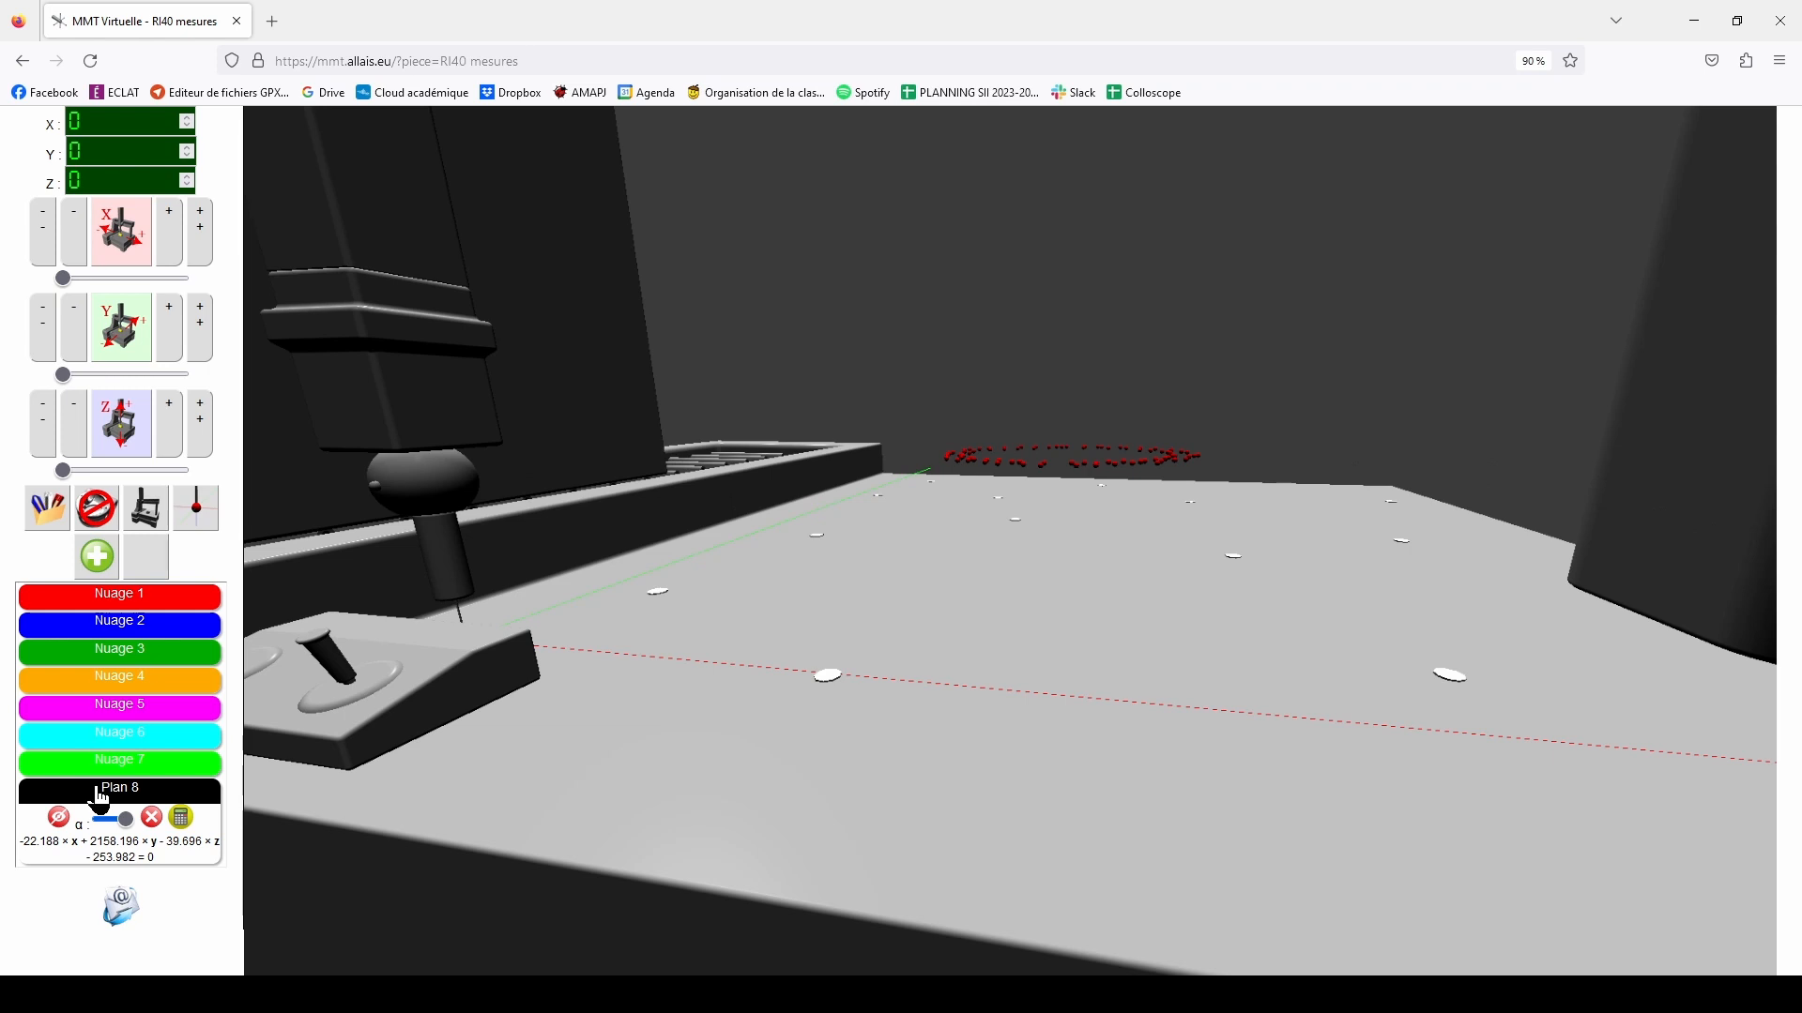
pyautogui.click(99, 791)
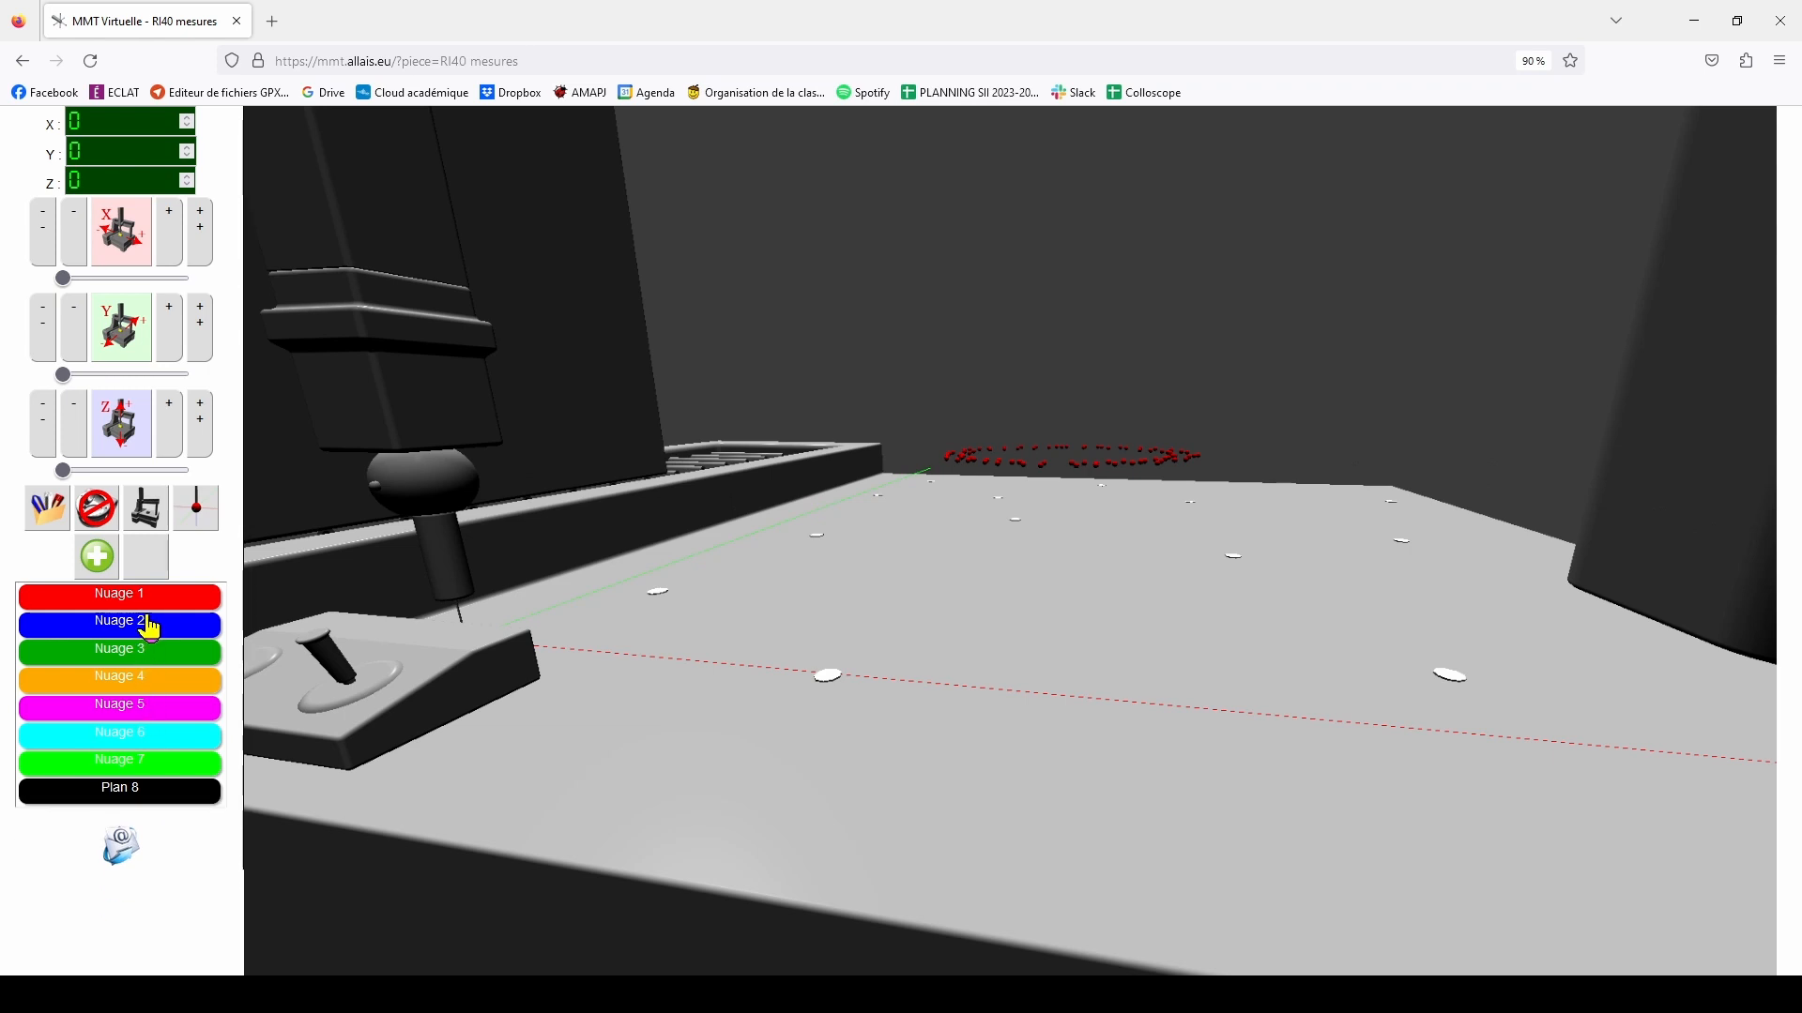
pyautogui.click(129, 595)
pyautogui.click(79, 622)
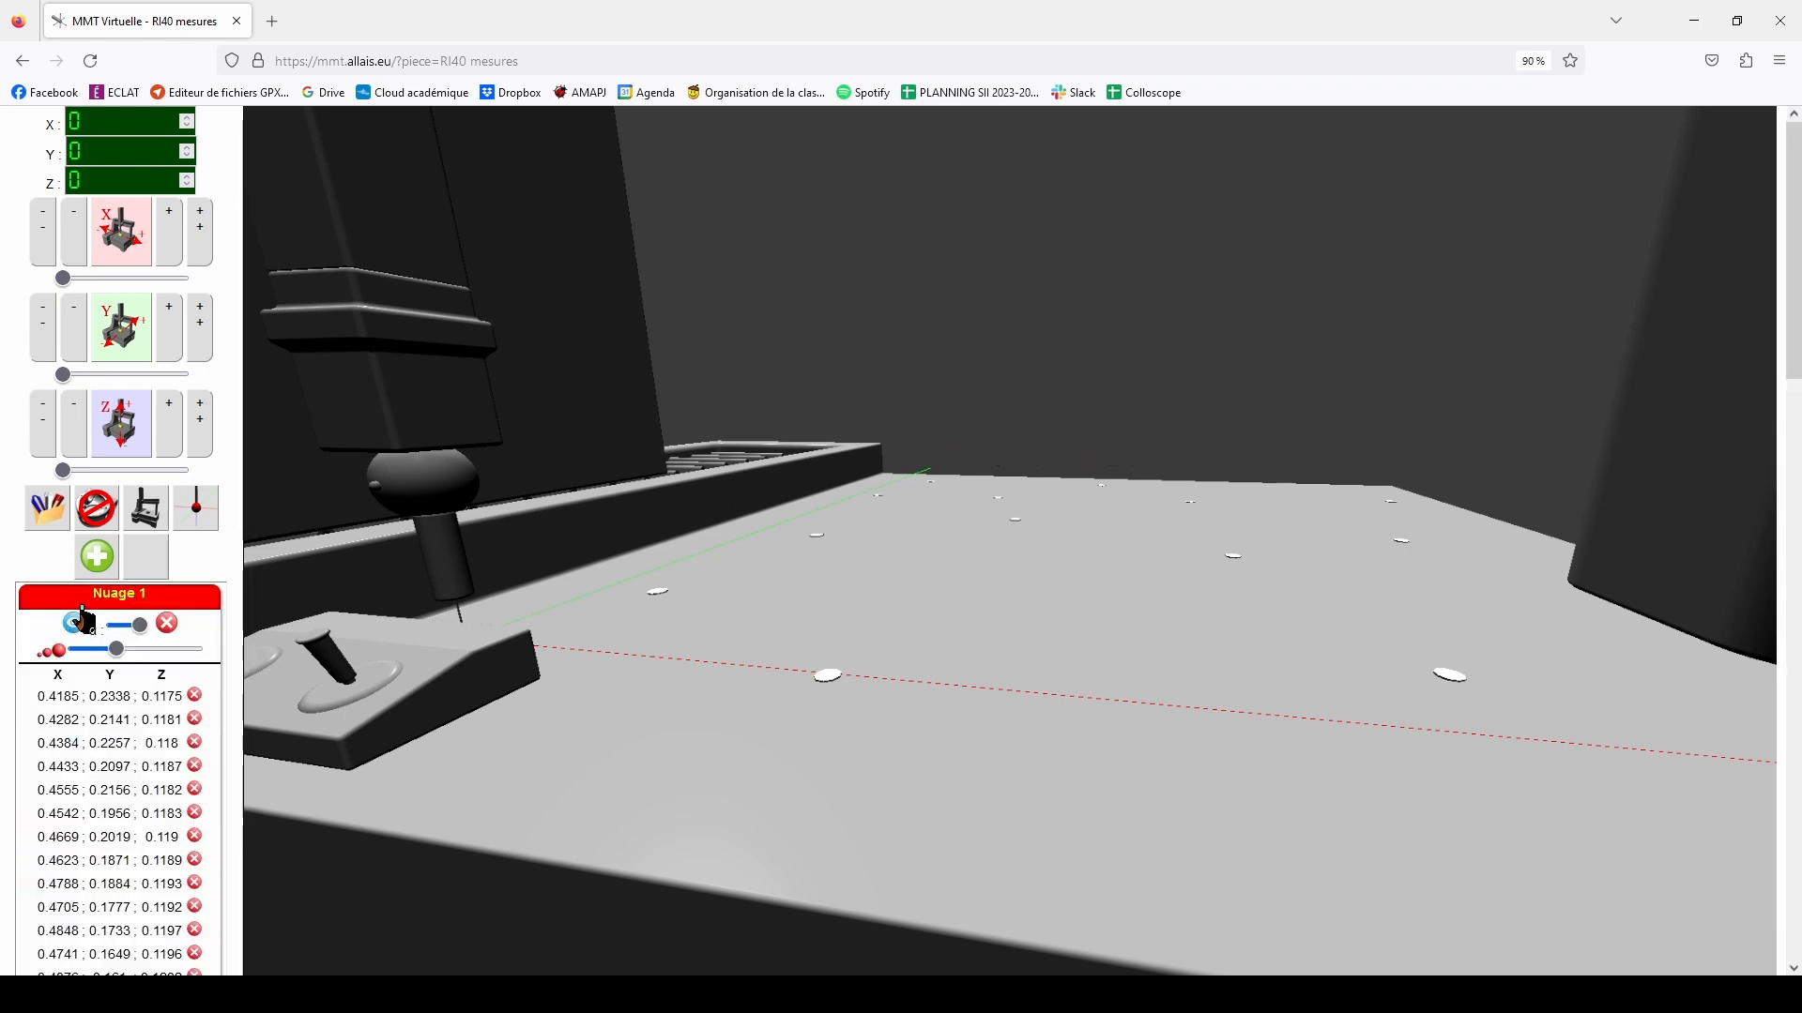
# Close the details of Nuage 1 and display the points of Nuage 2 in the 3D view
pyautogui.click(105, 595)
pyautogui.click(103, 622)
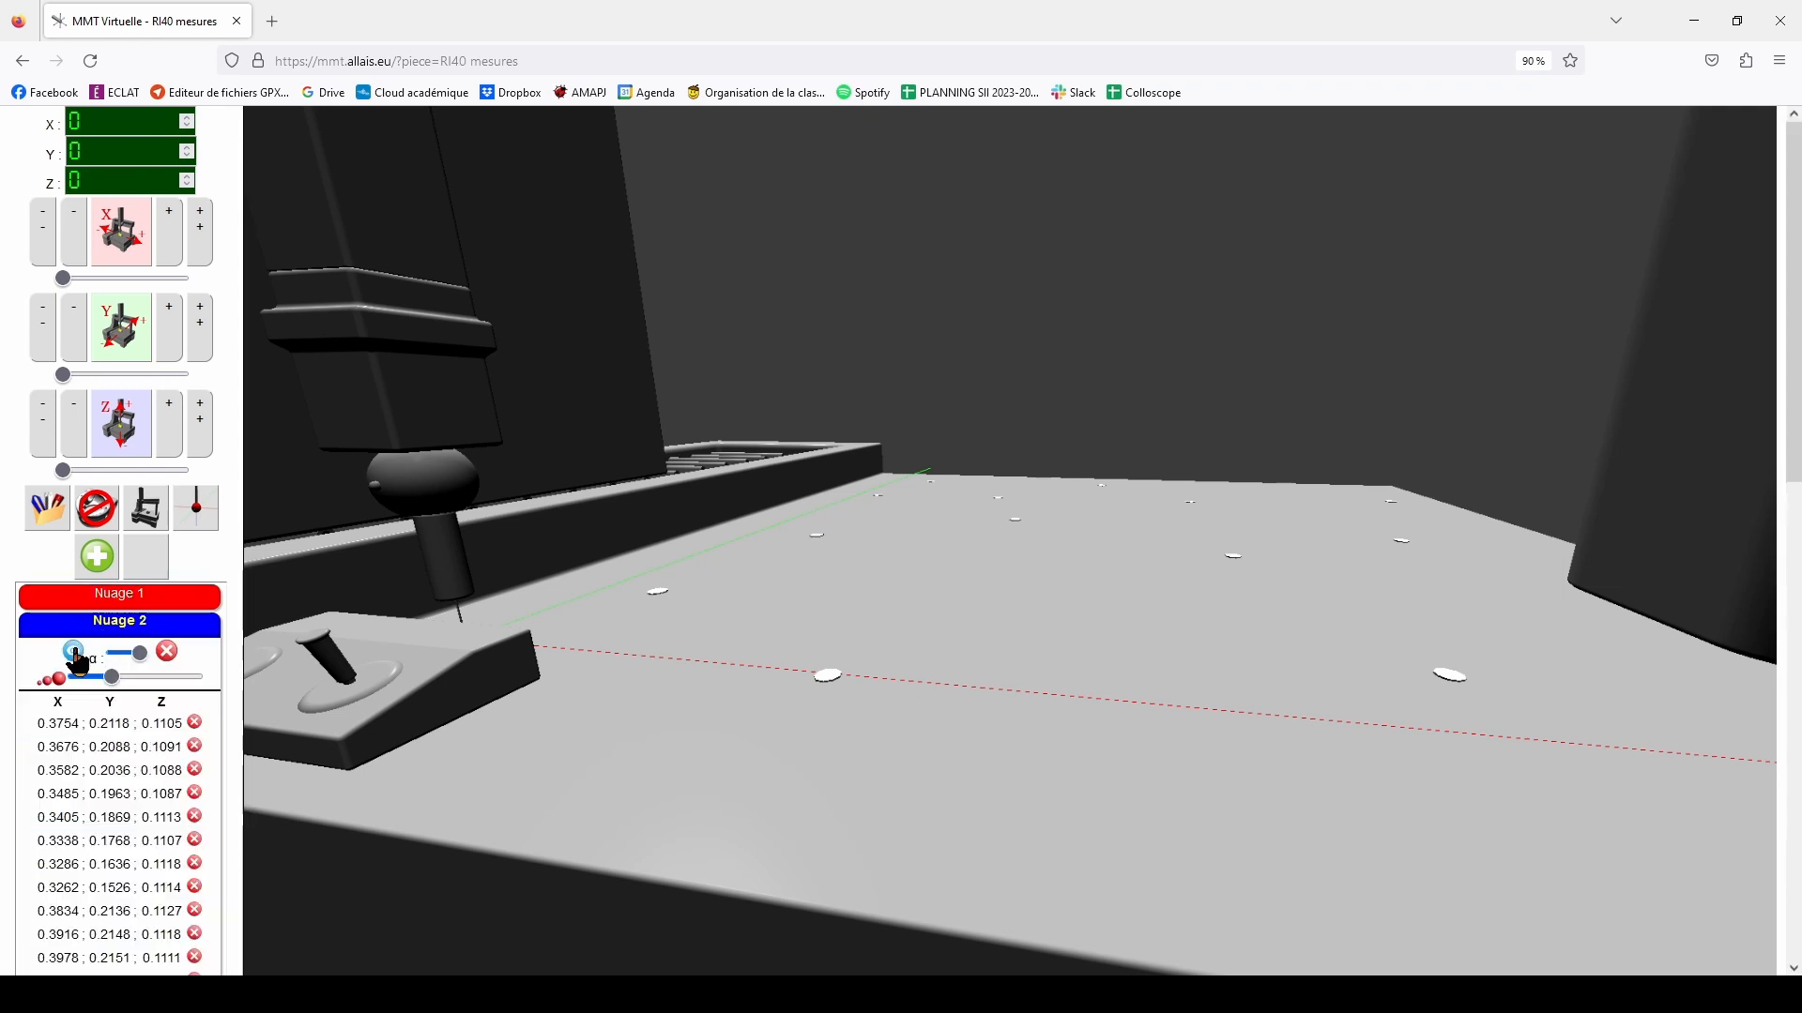
pyautogui.click(74, 651)
pyautogui.click(90, 624)
pyautogui.scroll(-5, 1059, 445)
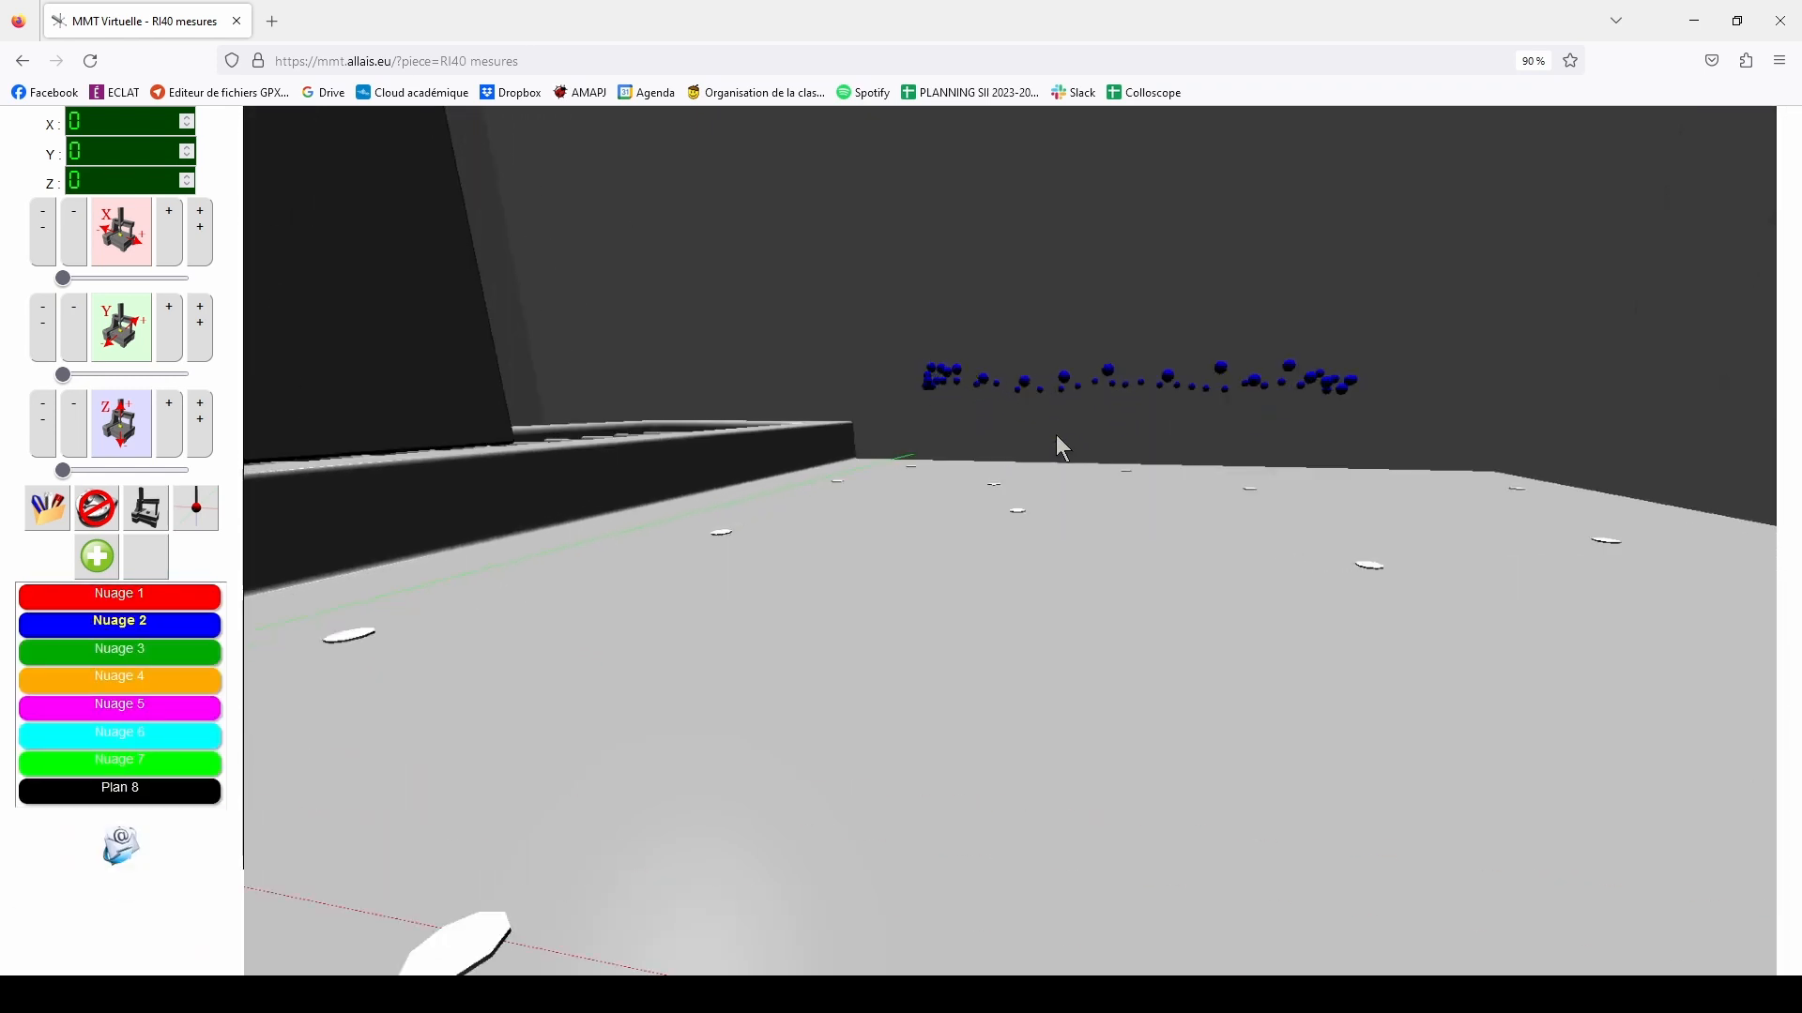
pyautogui.moveTo(1056, 436); pyautogui.dragTo(1051, 453)
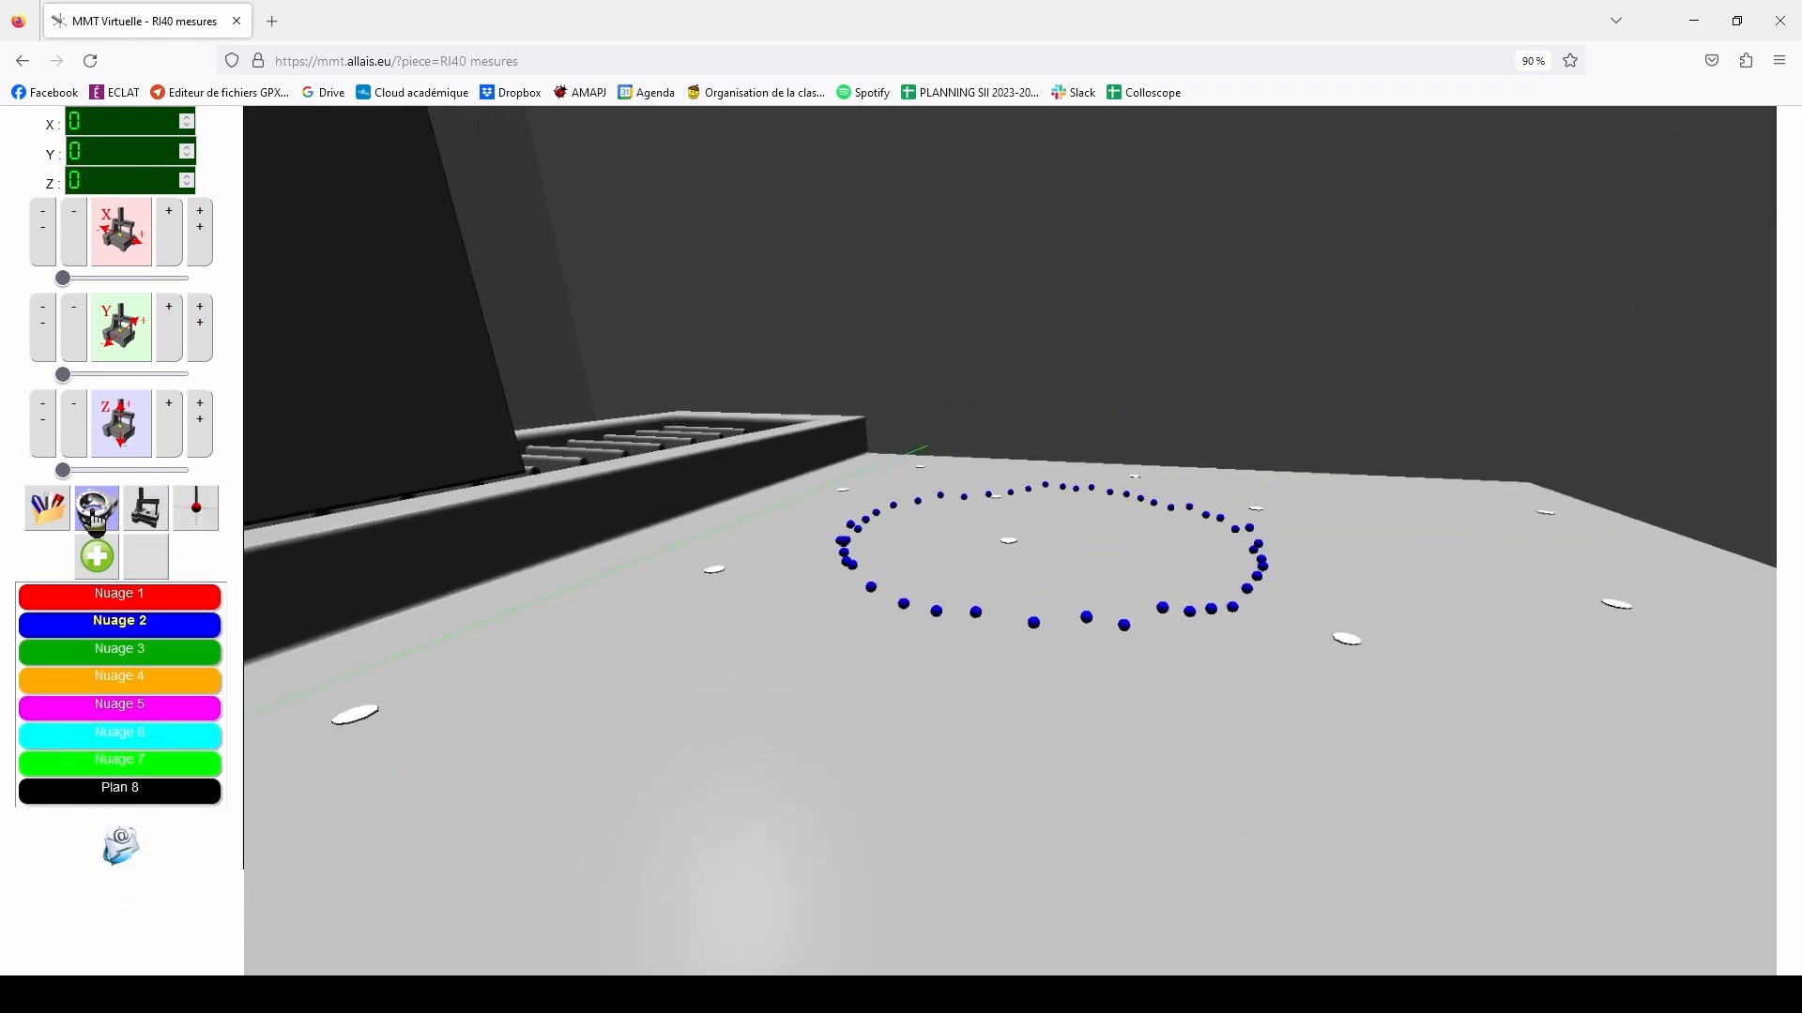
# Show the part to locate Nuage 2 on it, hide the part again and examine the cloud's flatness from the side
pyautogui.click(95, 517)
pyautogui.moveTo(1040, 552); pyautogui.dragTo(932, 553)
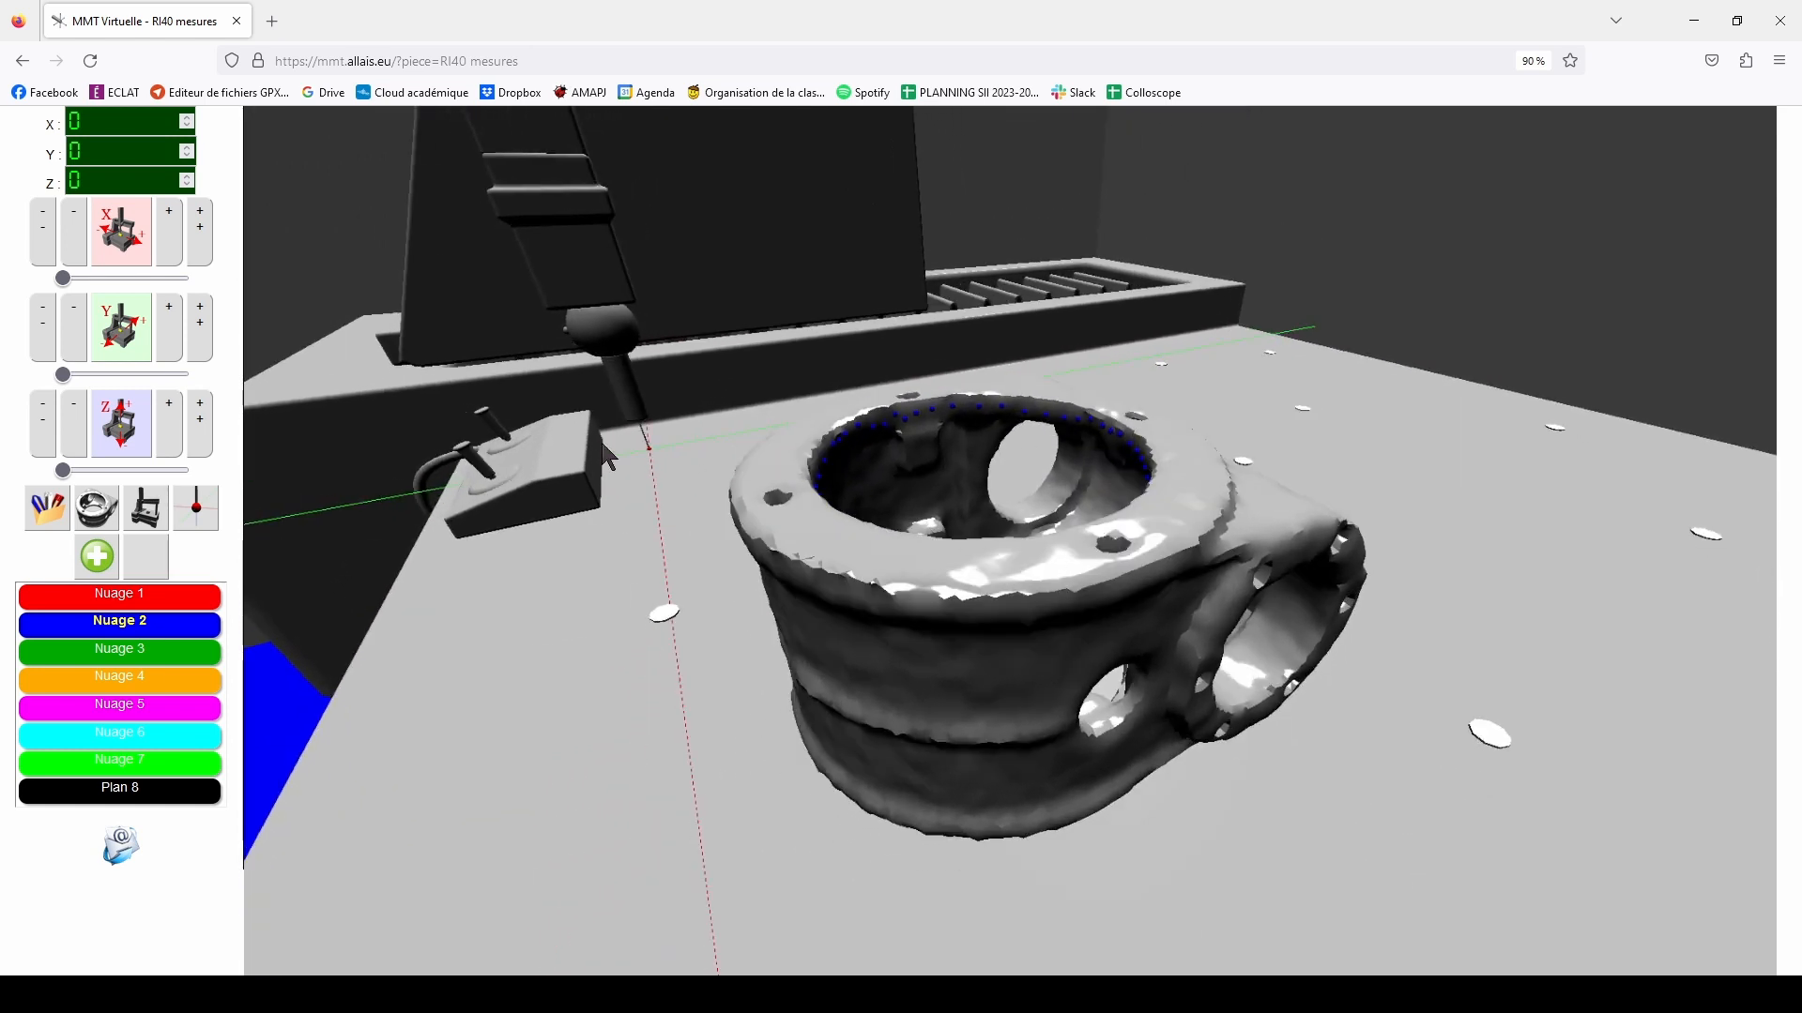
pyautogui.click(96, 508)
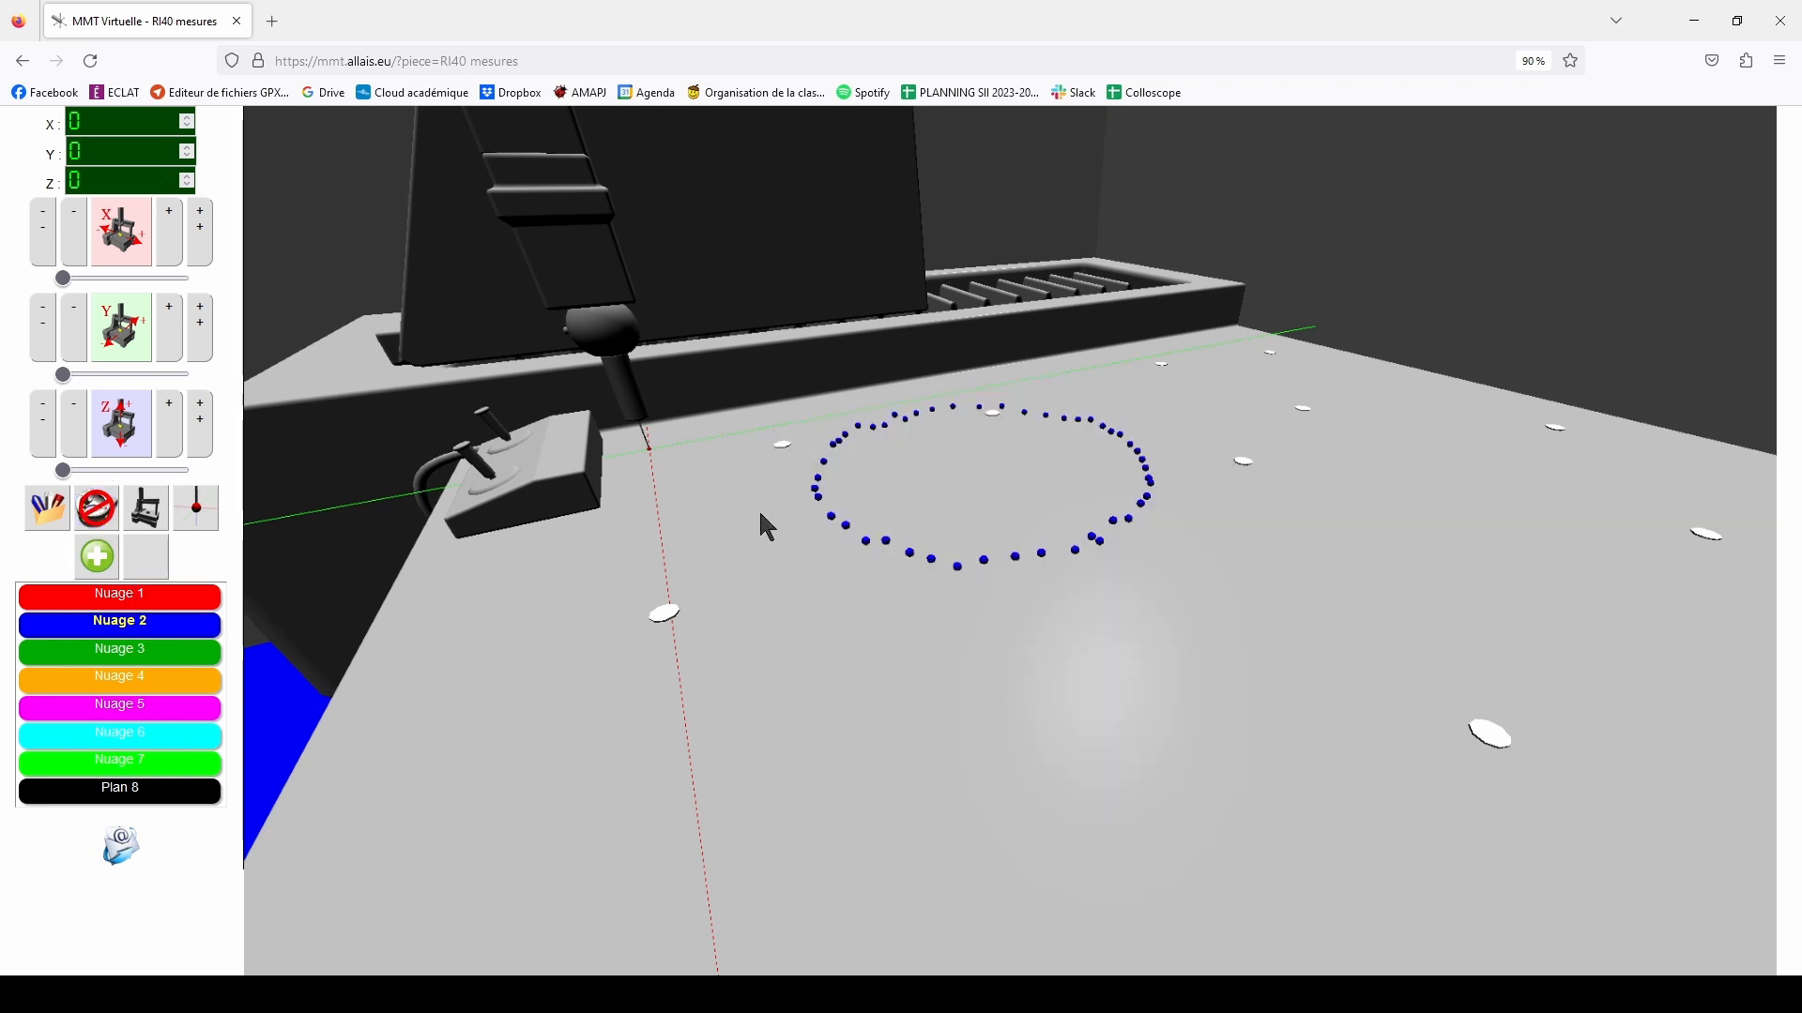
pyautogui.scroll(6, 929, 521)
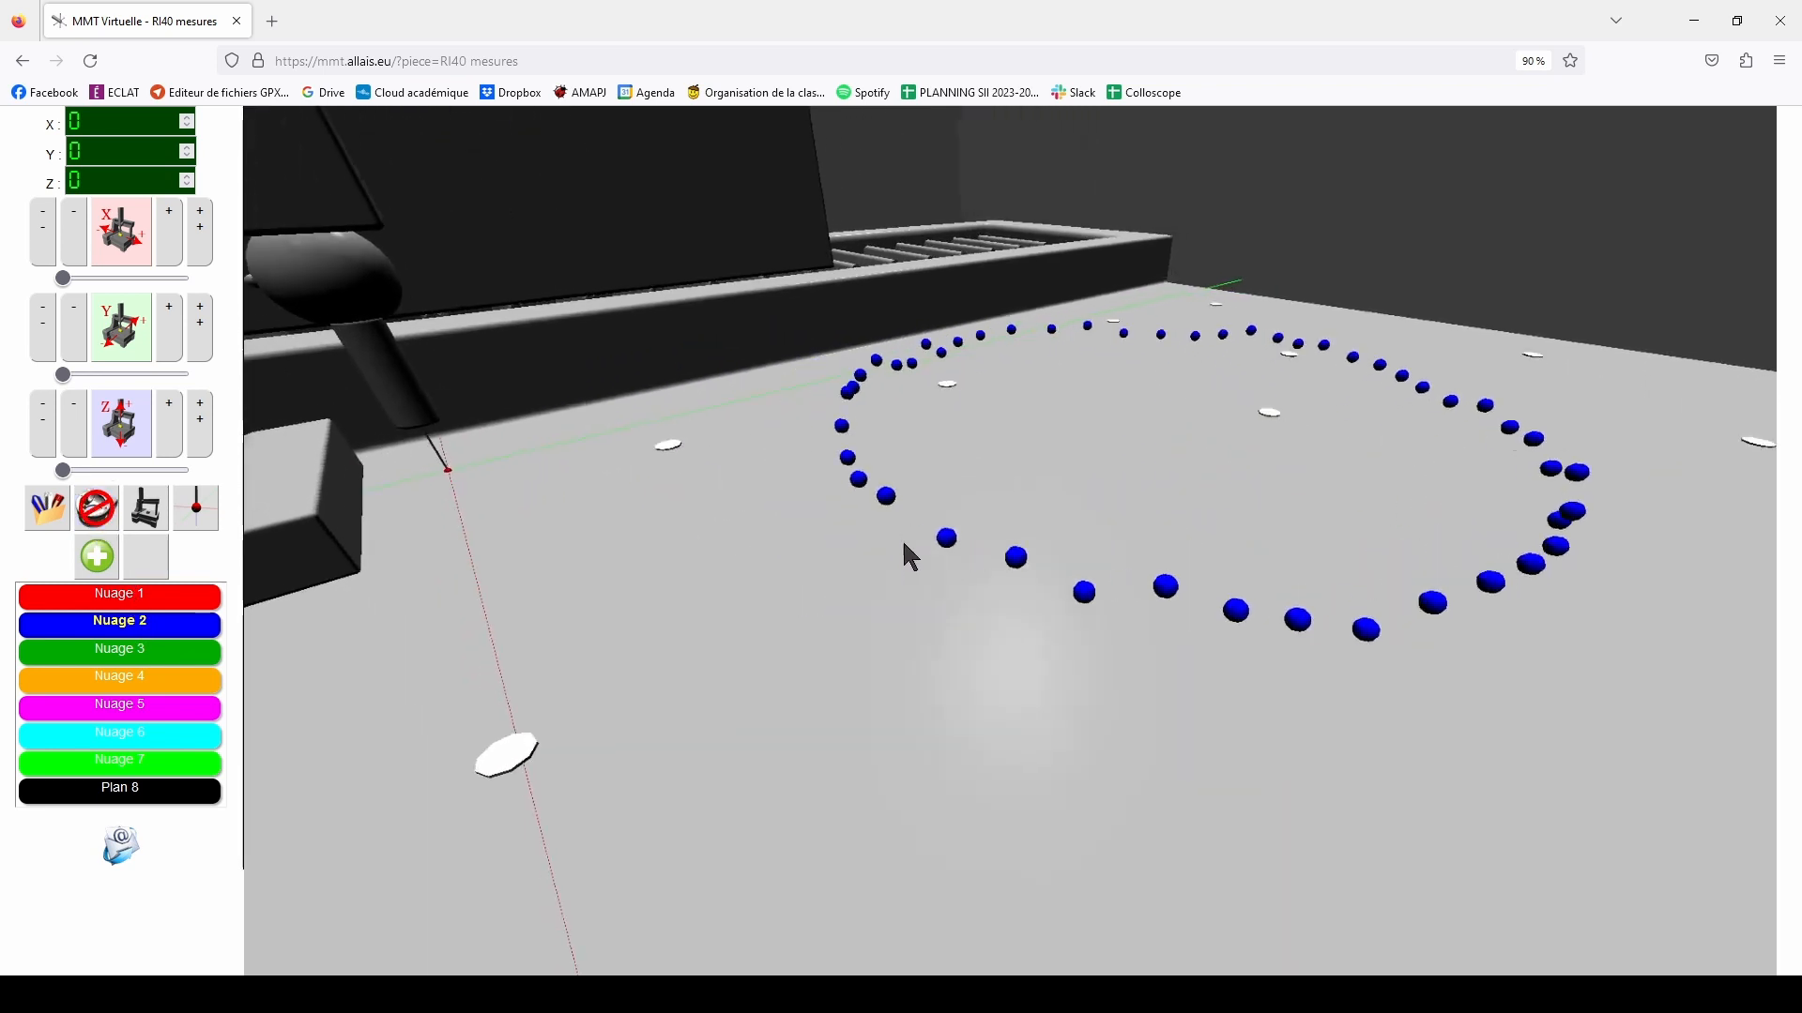
pyautogui.moveTo(903, 539); pyautogui.dragTo(956, 546)
pyautogui.moveTo(1021, 514); pyautogui.dragTo(950, 520, button='right')
pyautogui.moveTo(949, 520)
pyautogui.mouseDown()
pyautogui.moveTo(971, 525)
pyautogui.moveTo(972, 503)
pyautogui.moveTo(966, 527)
pyautogui.mouseUp()
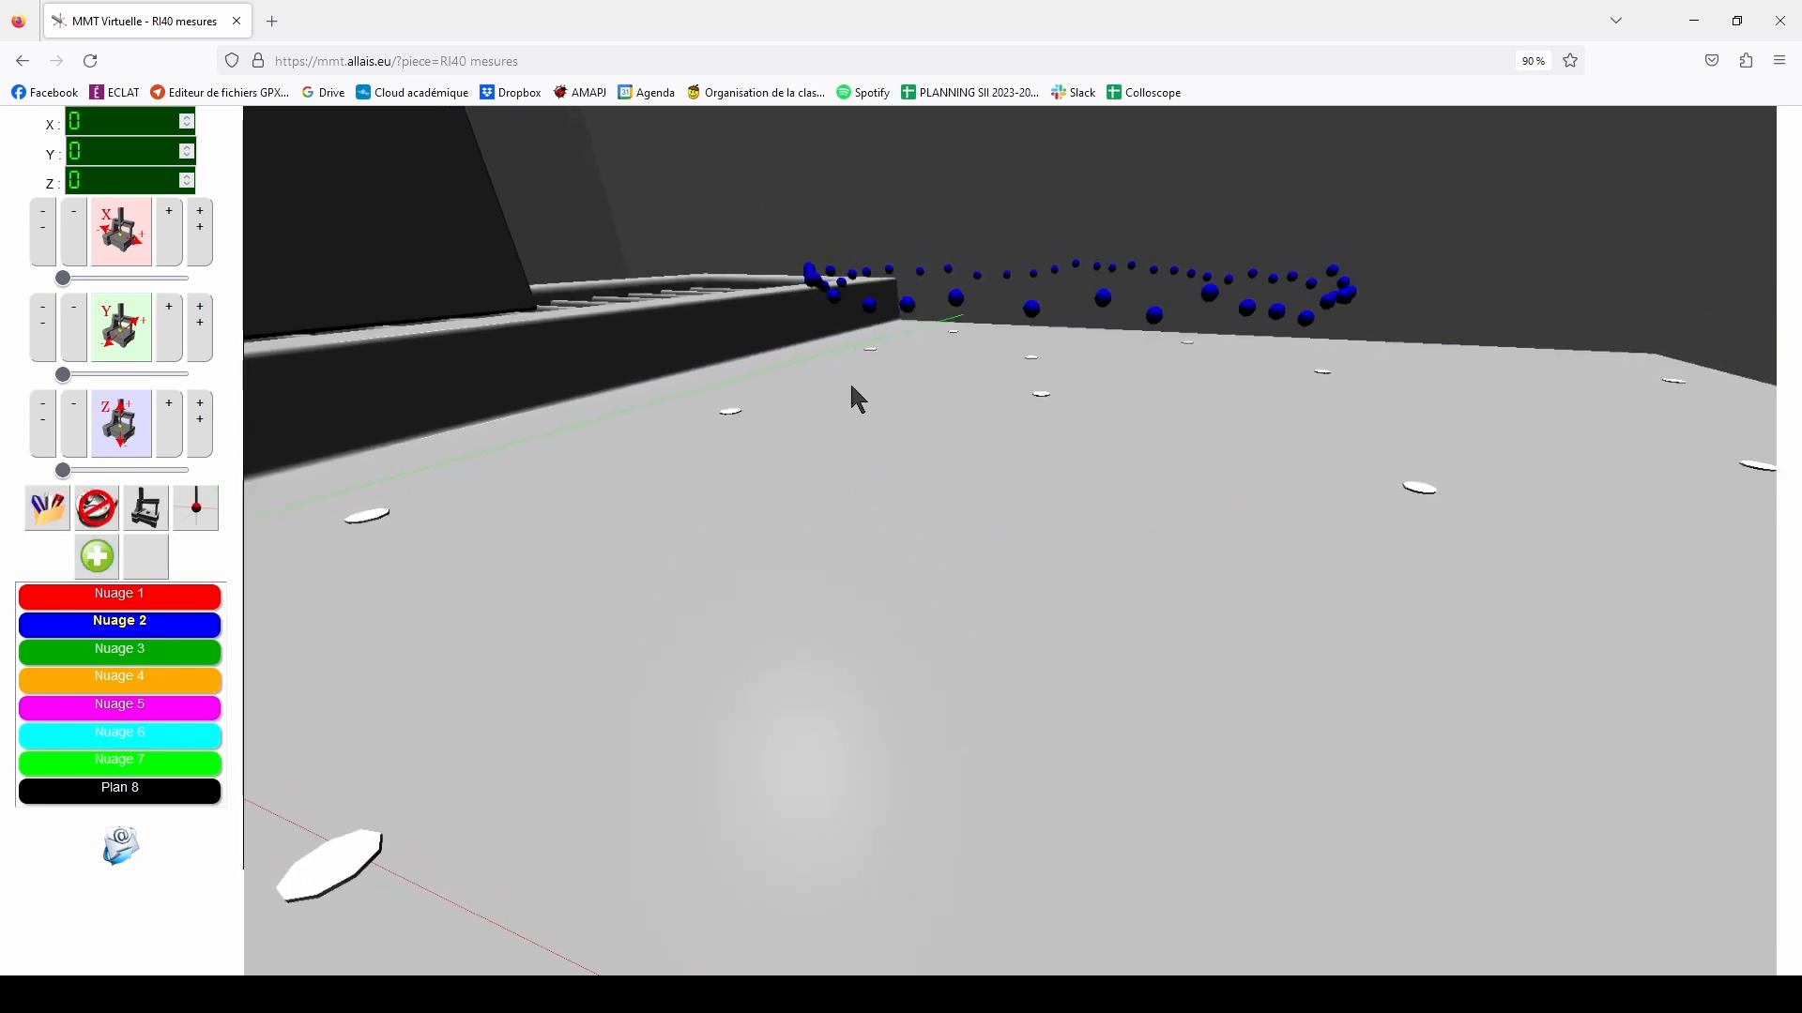
pyautogui.moveTo(857, 399); pyautogui.dragTo(866, 479)
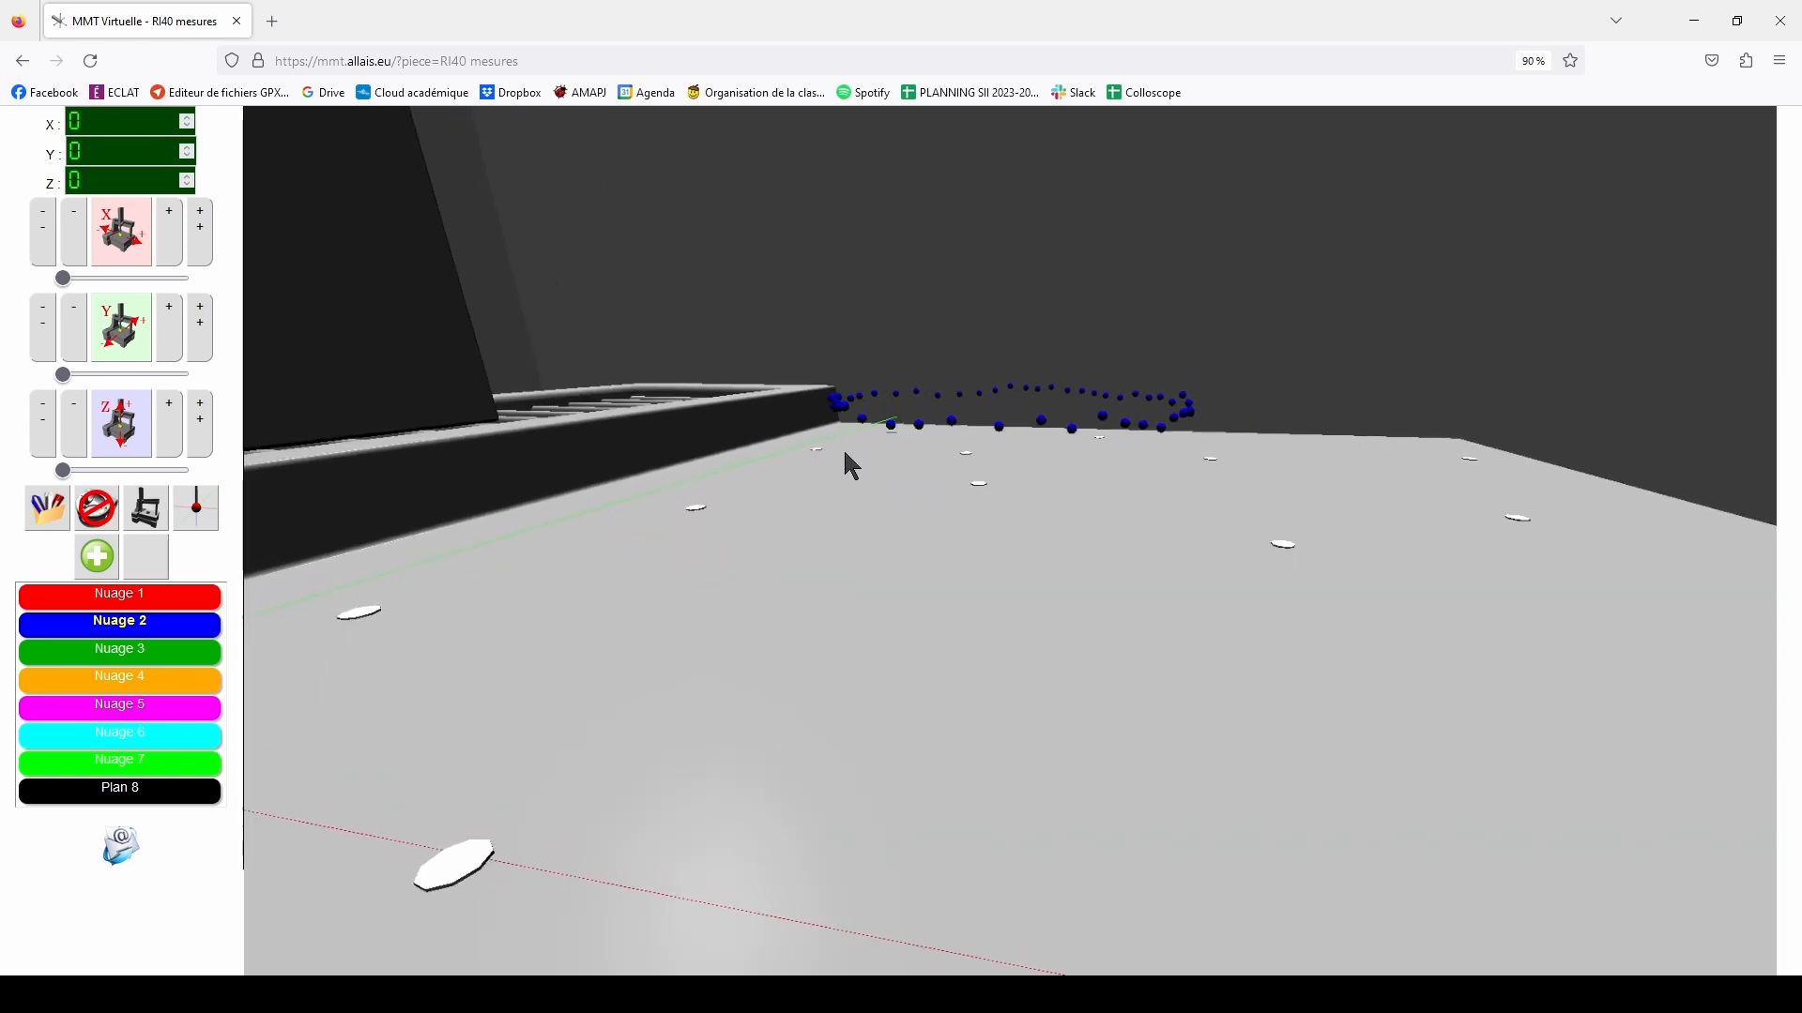
# Start a new plane, Plan 9, with a Plan des moindres carrés constraint on Nuage 2, keeping the points in view
pyautogui.click(98, 559)
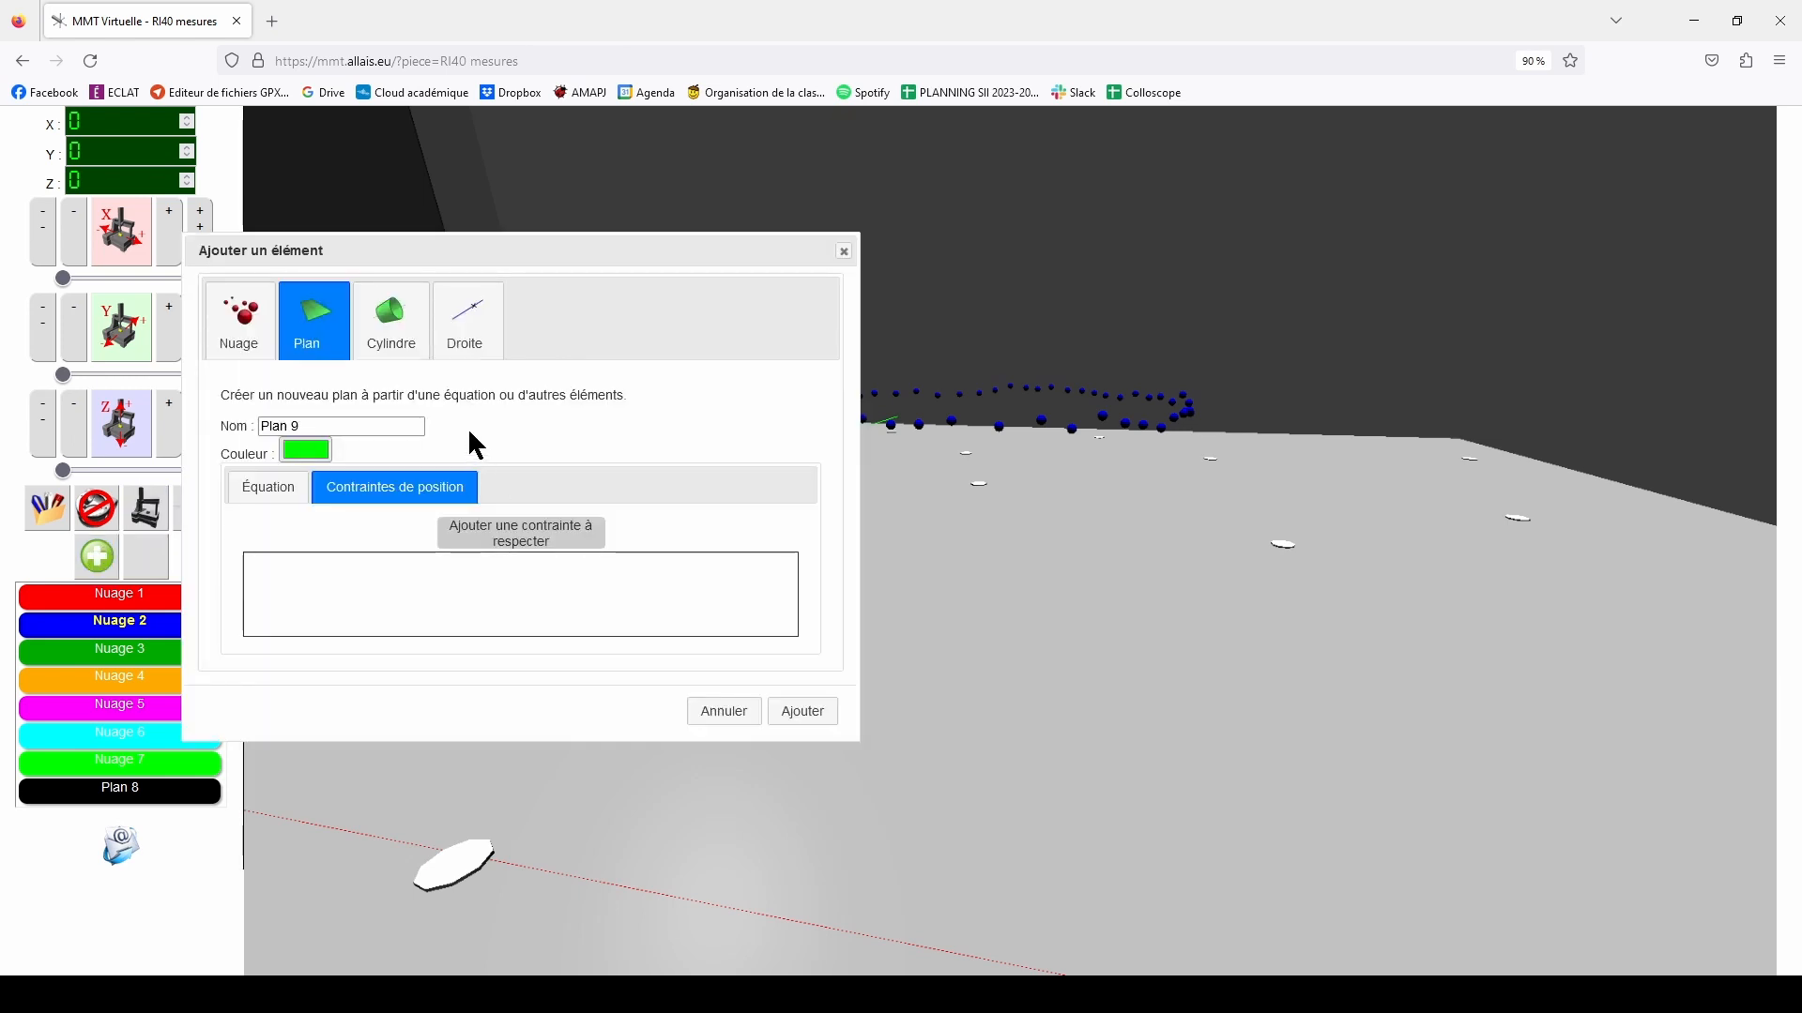
pyautogui.click(517, 540)
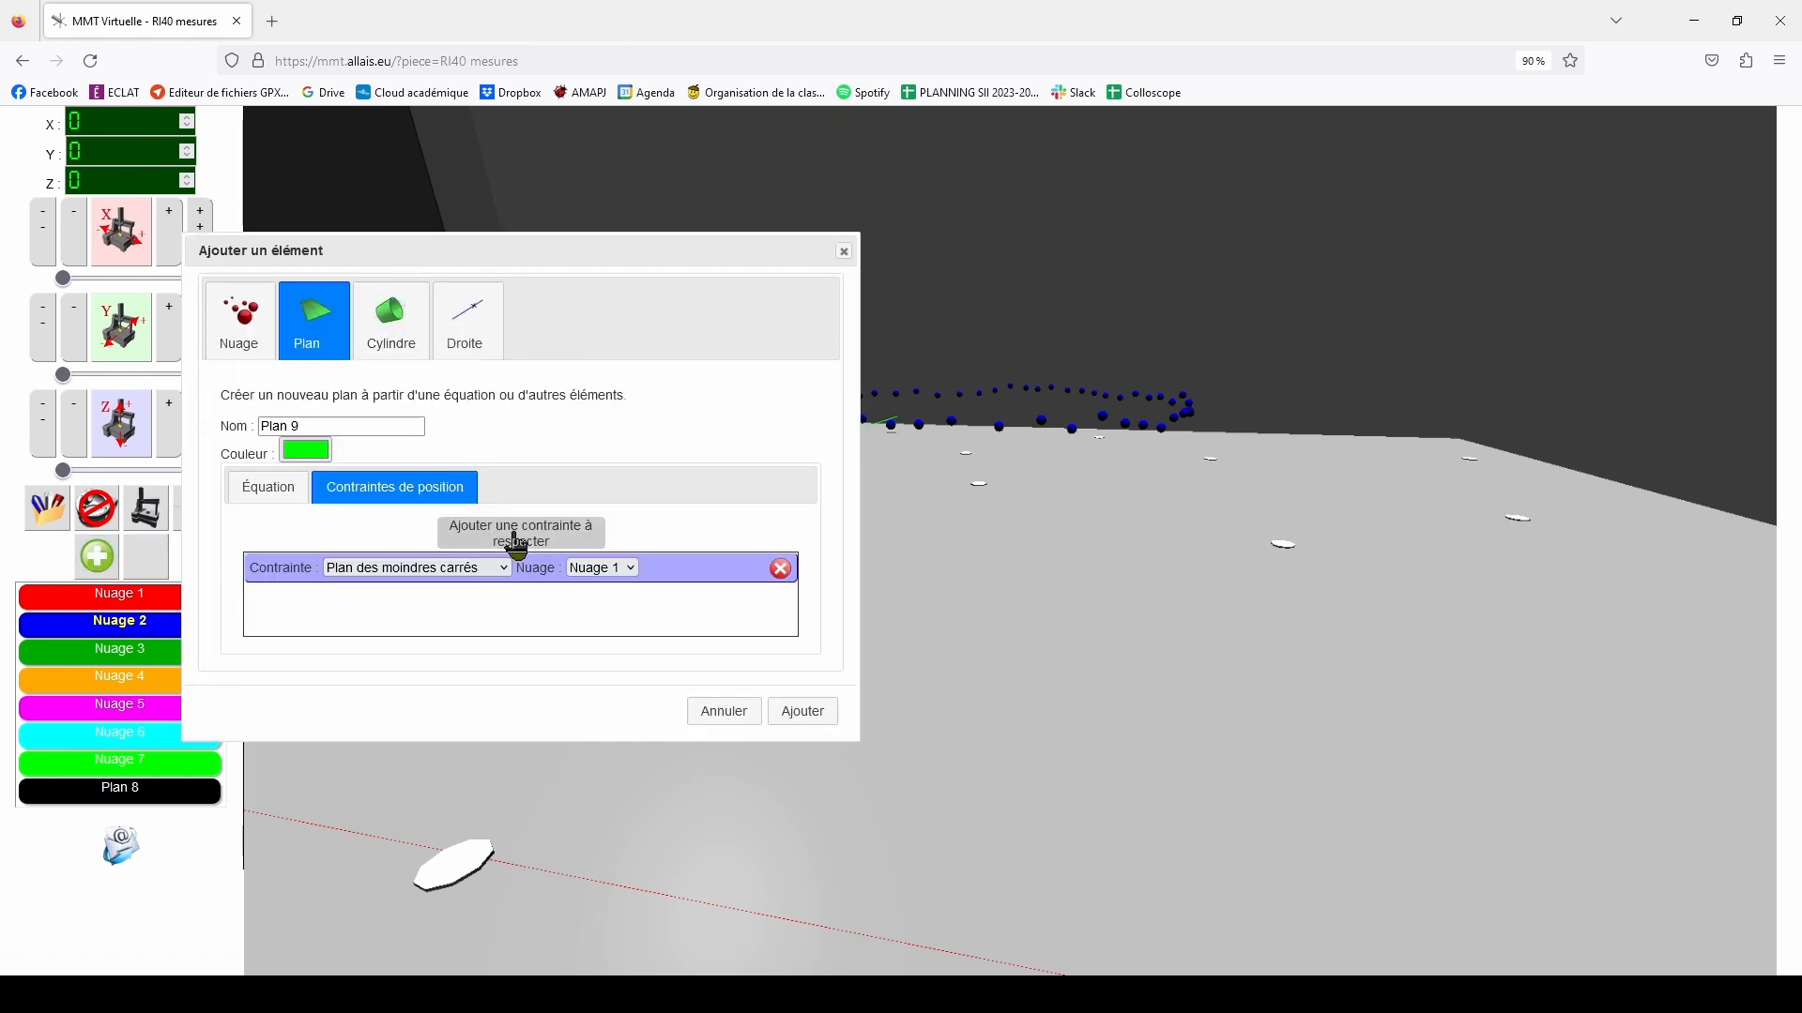
pyautogui.click(603, 569)
pyautogui.click(607, 618)
pyautogui.moveTo(563, 237); pyautogui.dragTo(443, 222)
# Add a second constraint, Plan extérieur aux points (+) on Nuage 2, and create Plan 9
pyautogui.click(382, 533)
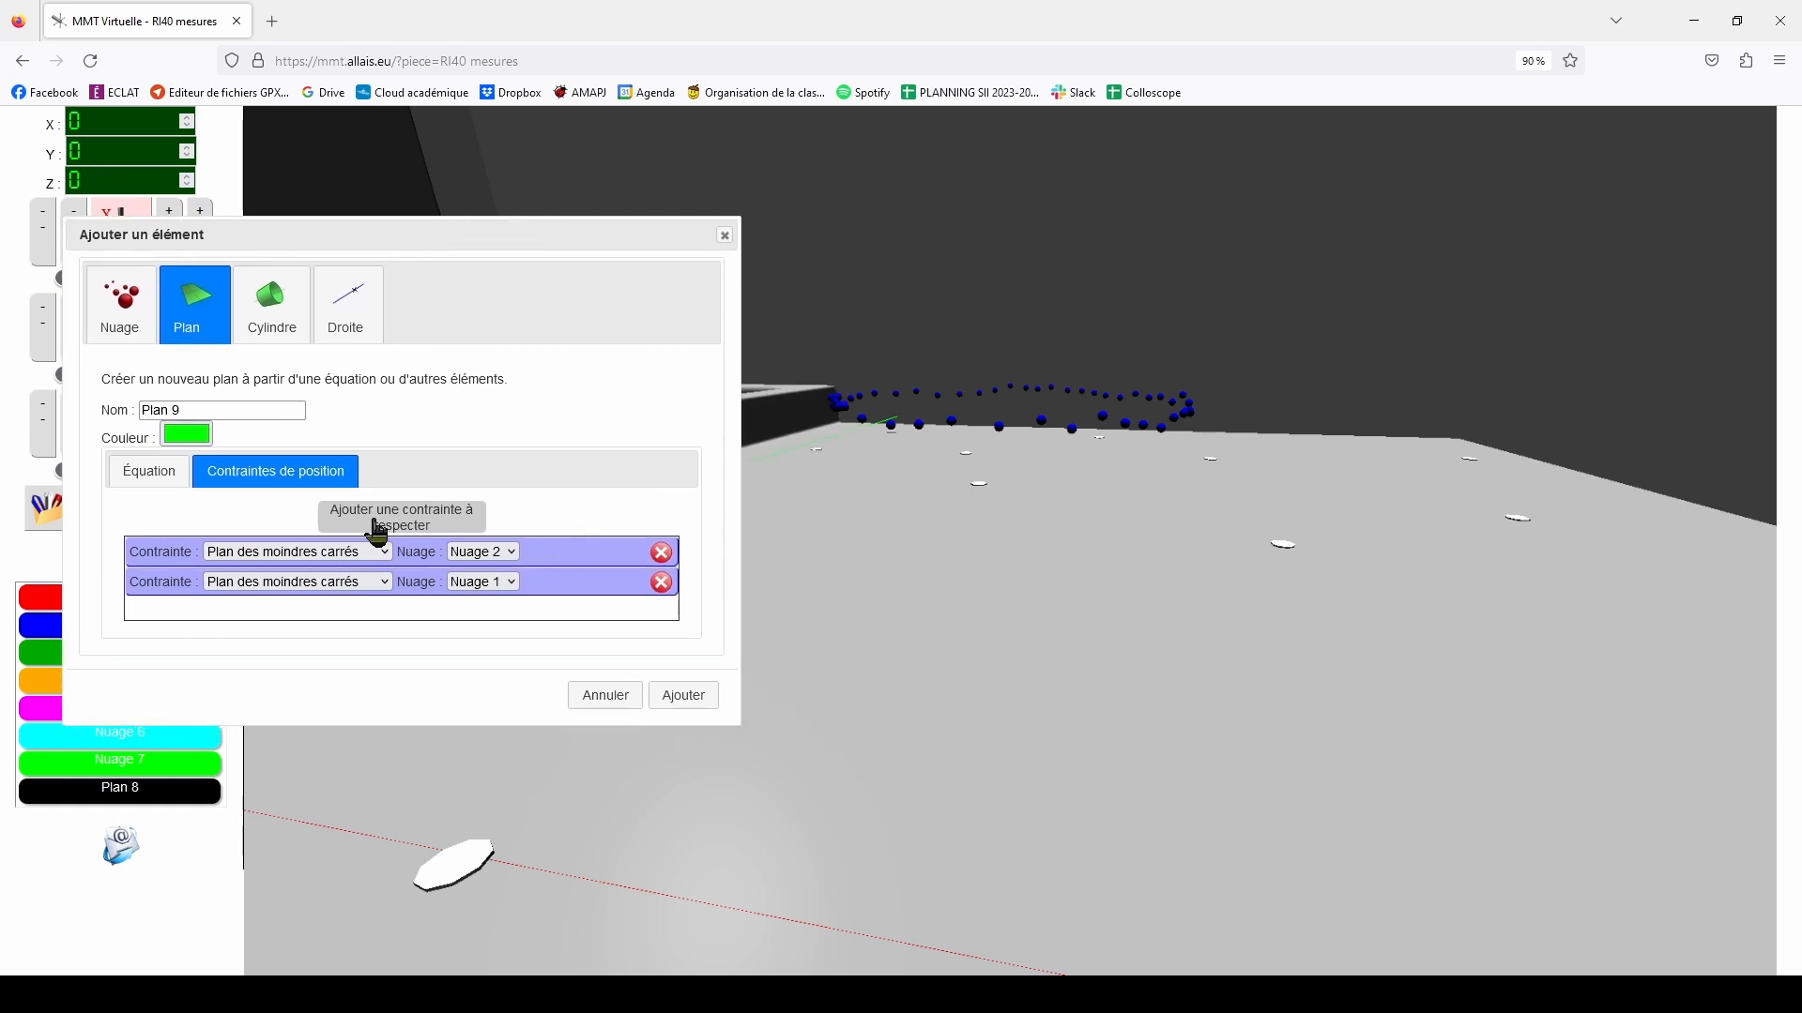
pyautogui.click(333, 633)
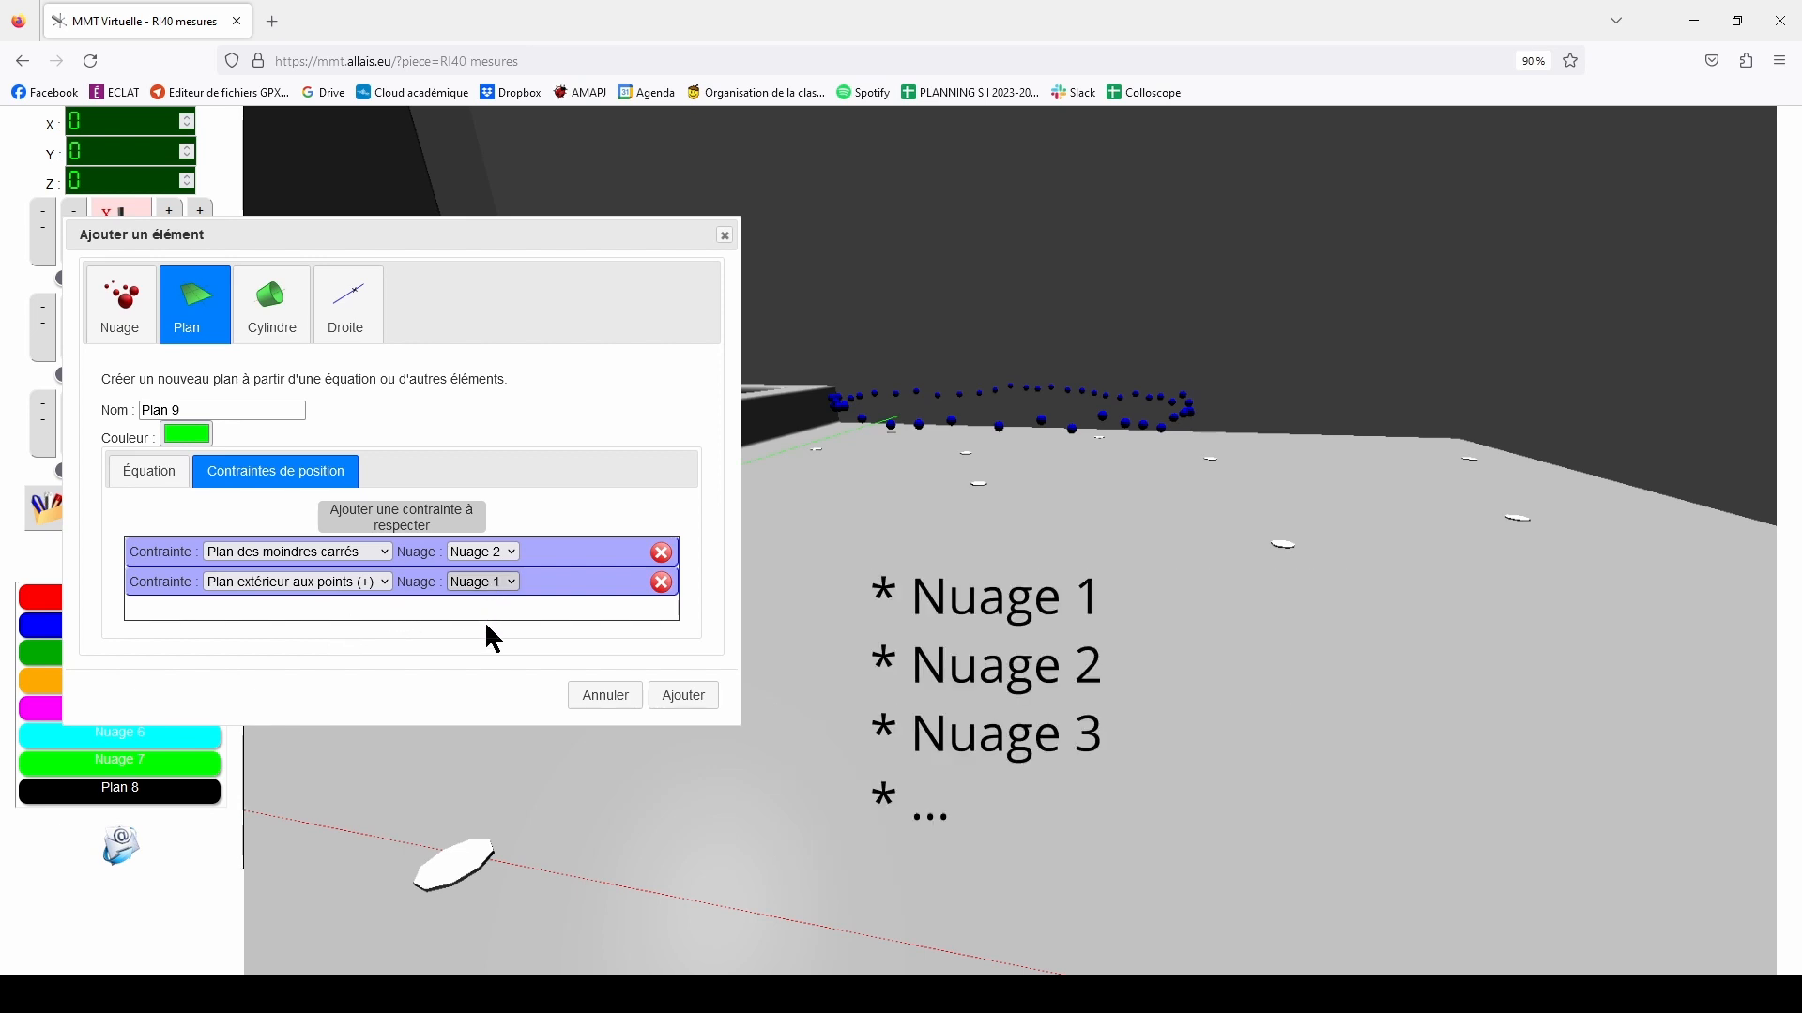
pyautogui.click(361, 590)
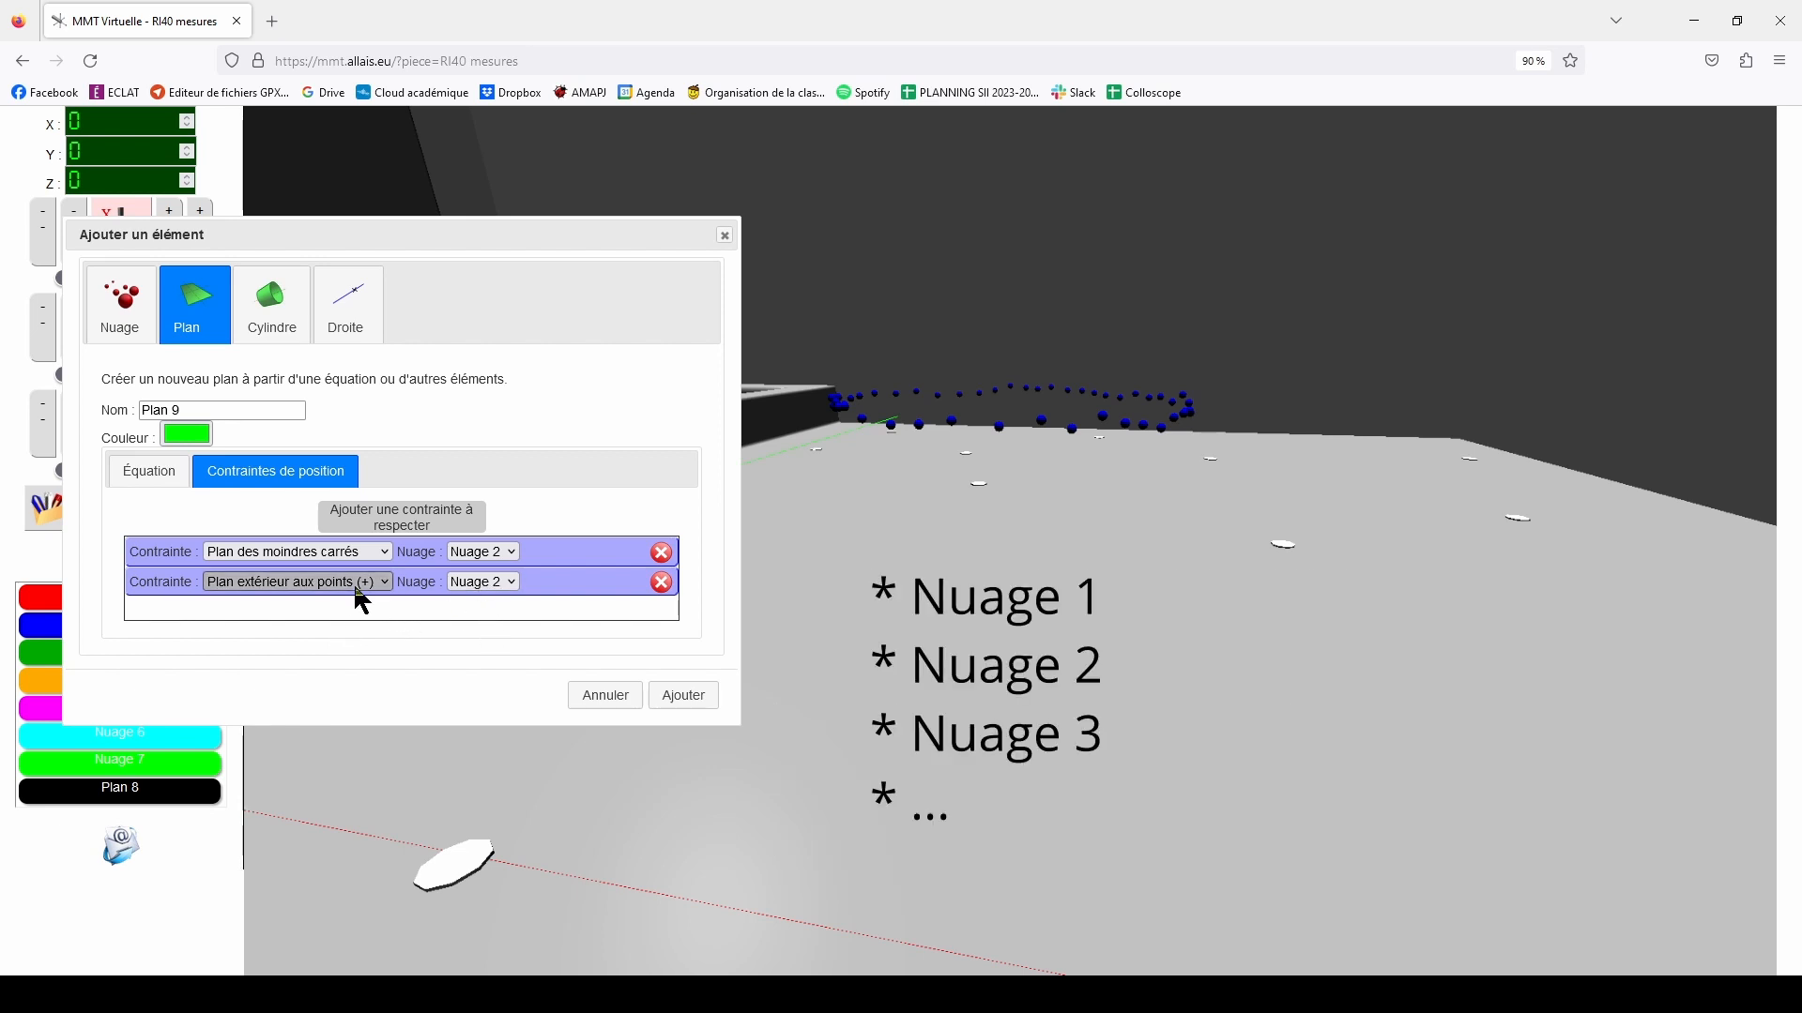
pyautogui.click(344, 668)
pyautogui.click(305, 589)
pyautogui.click(315, 615)
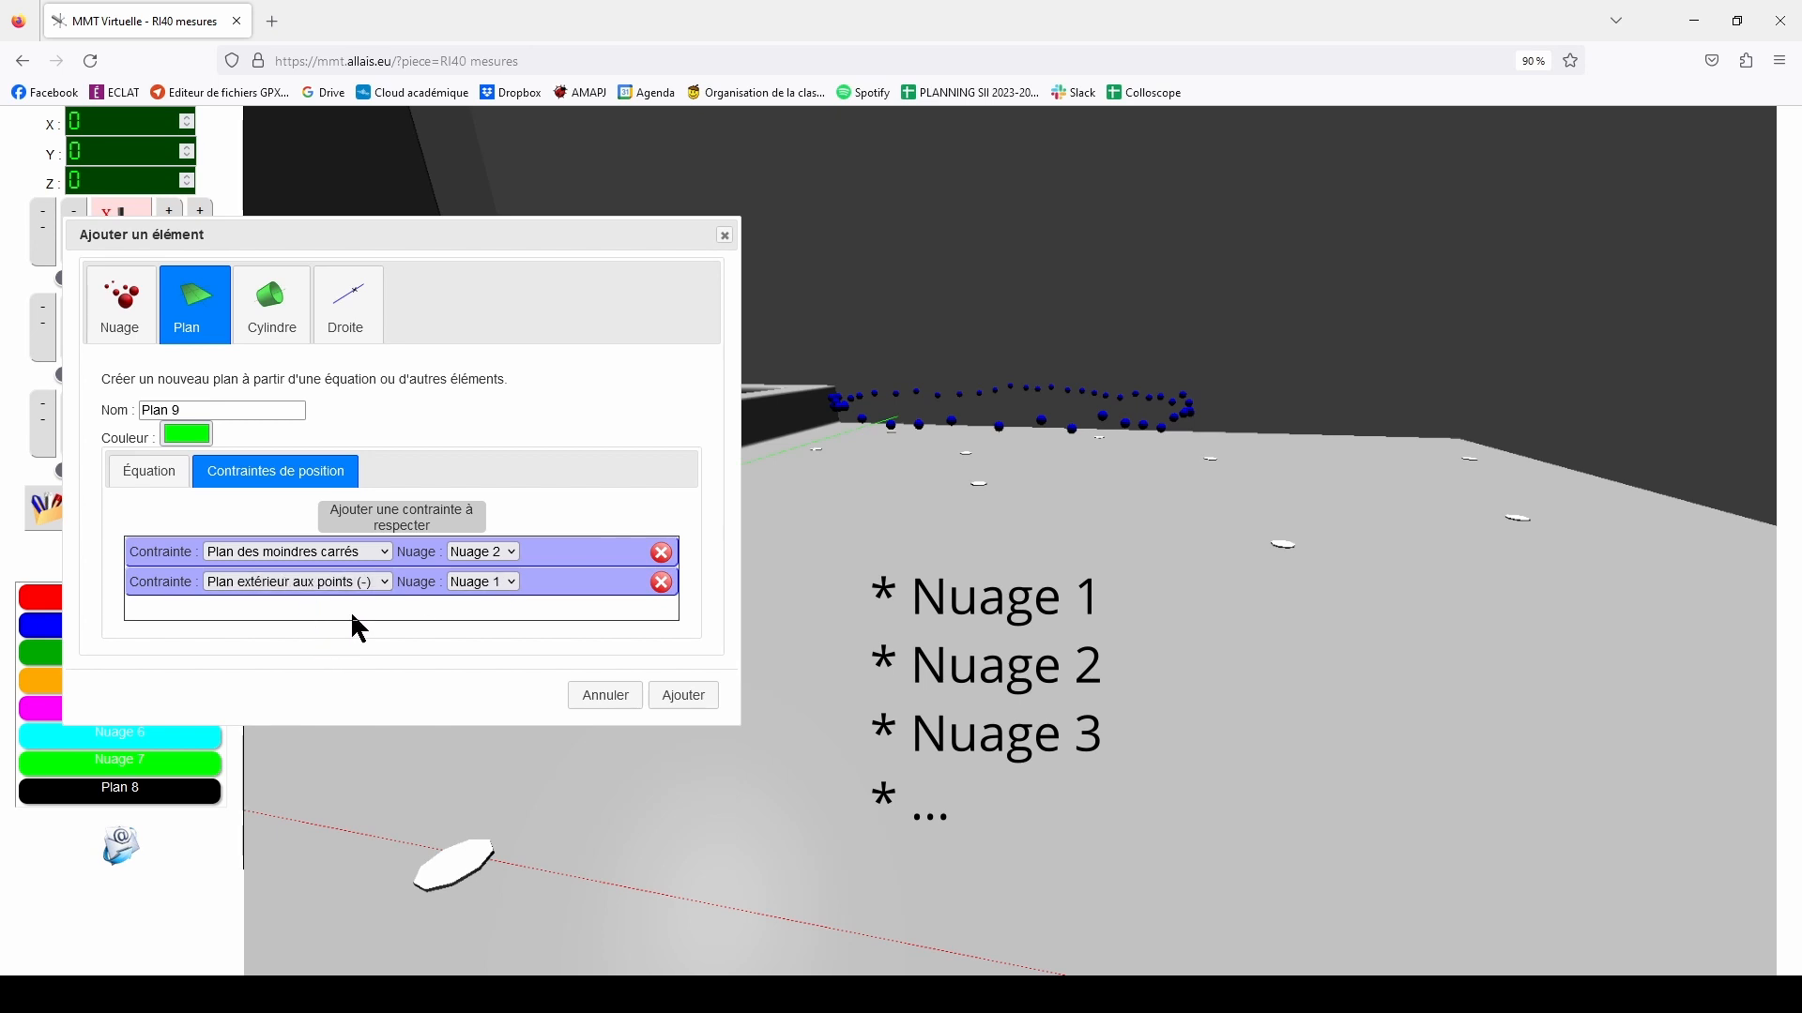
pyautogui.click(497, 647)
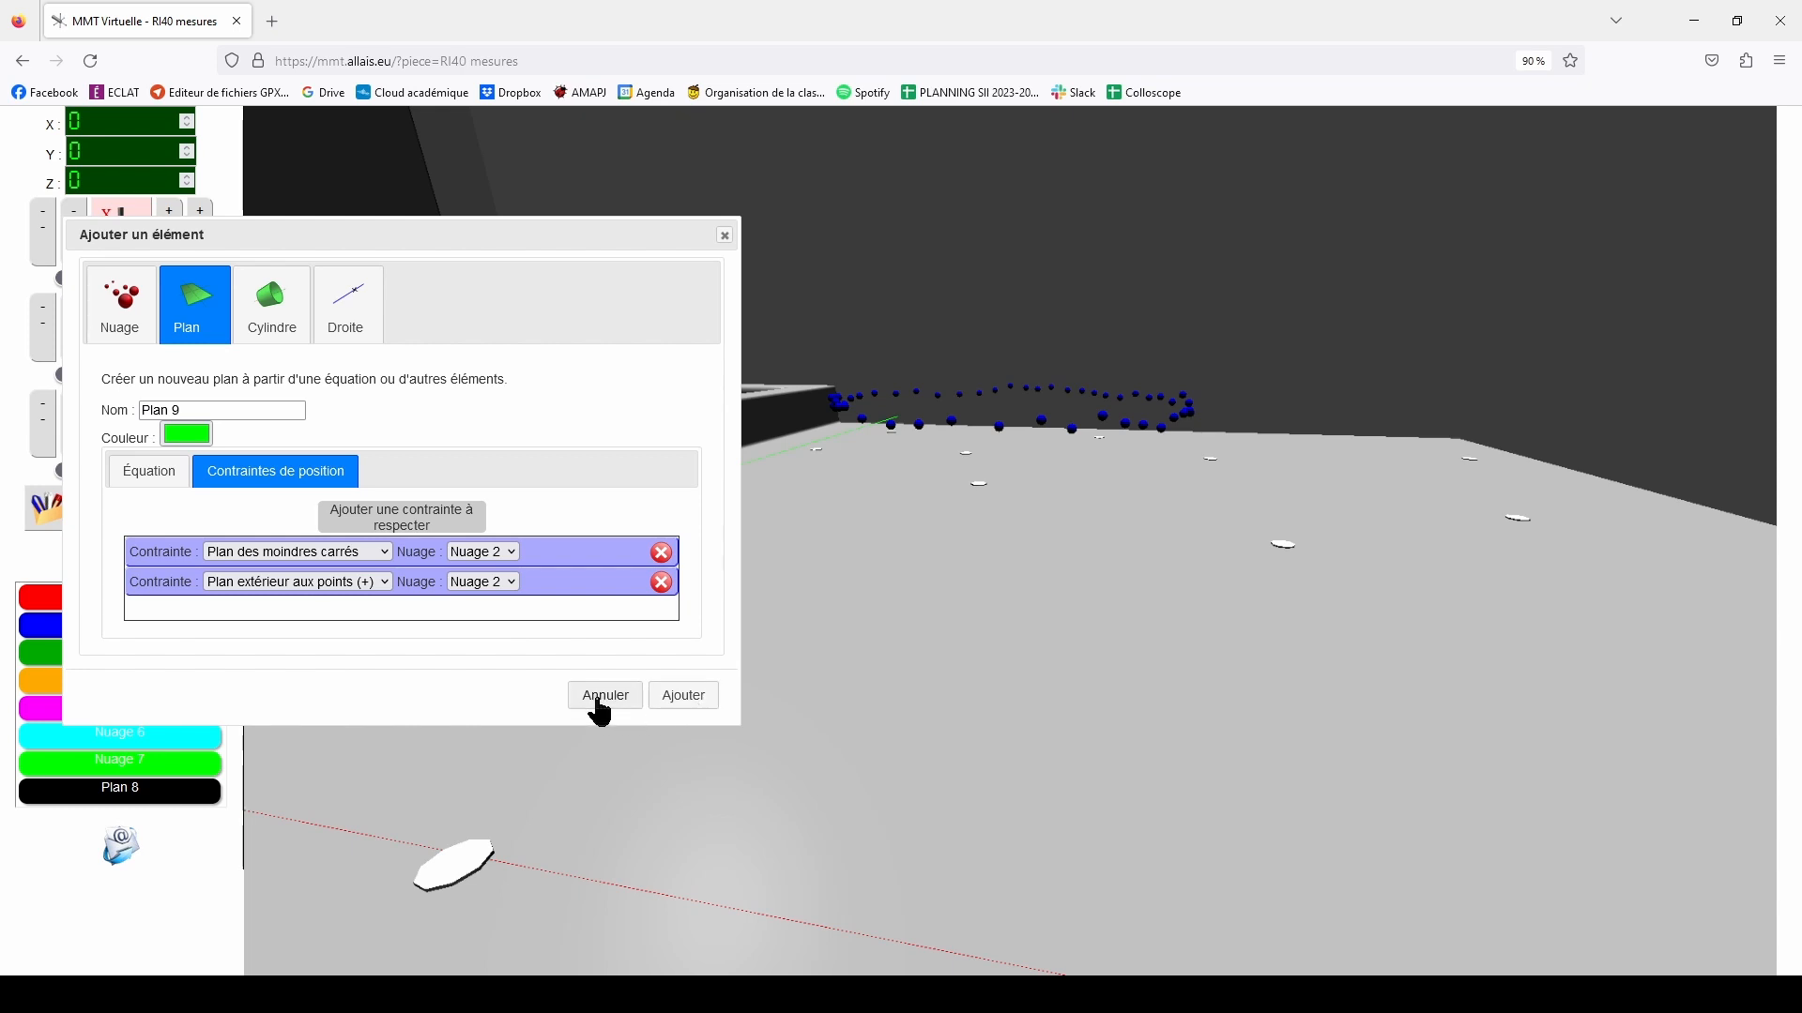
pyautogui.click(699, 710)
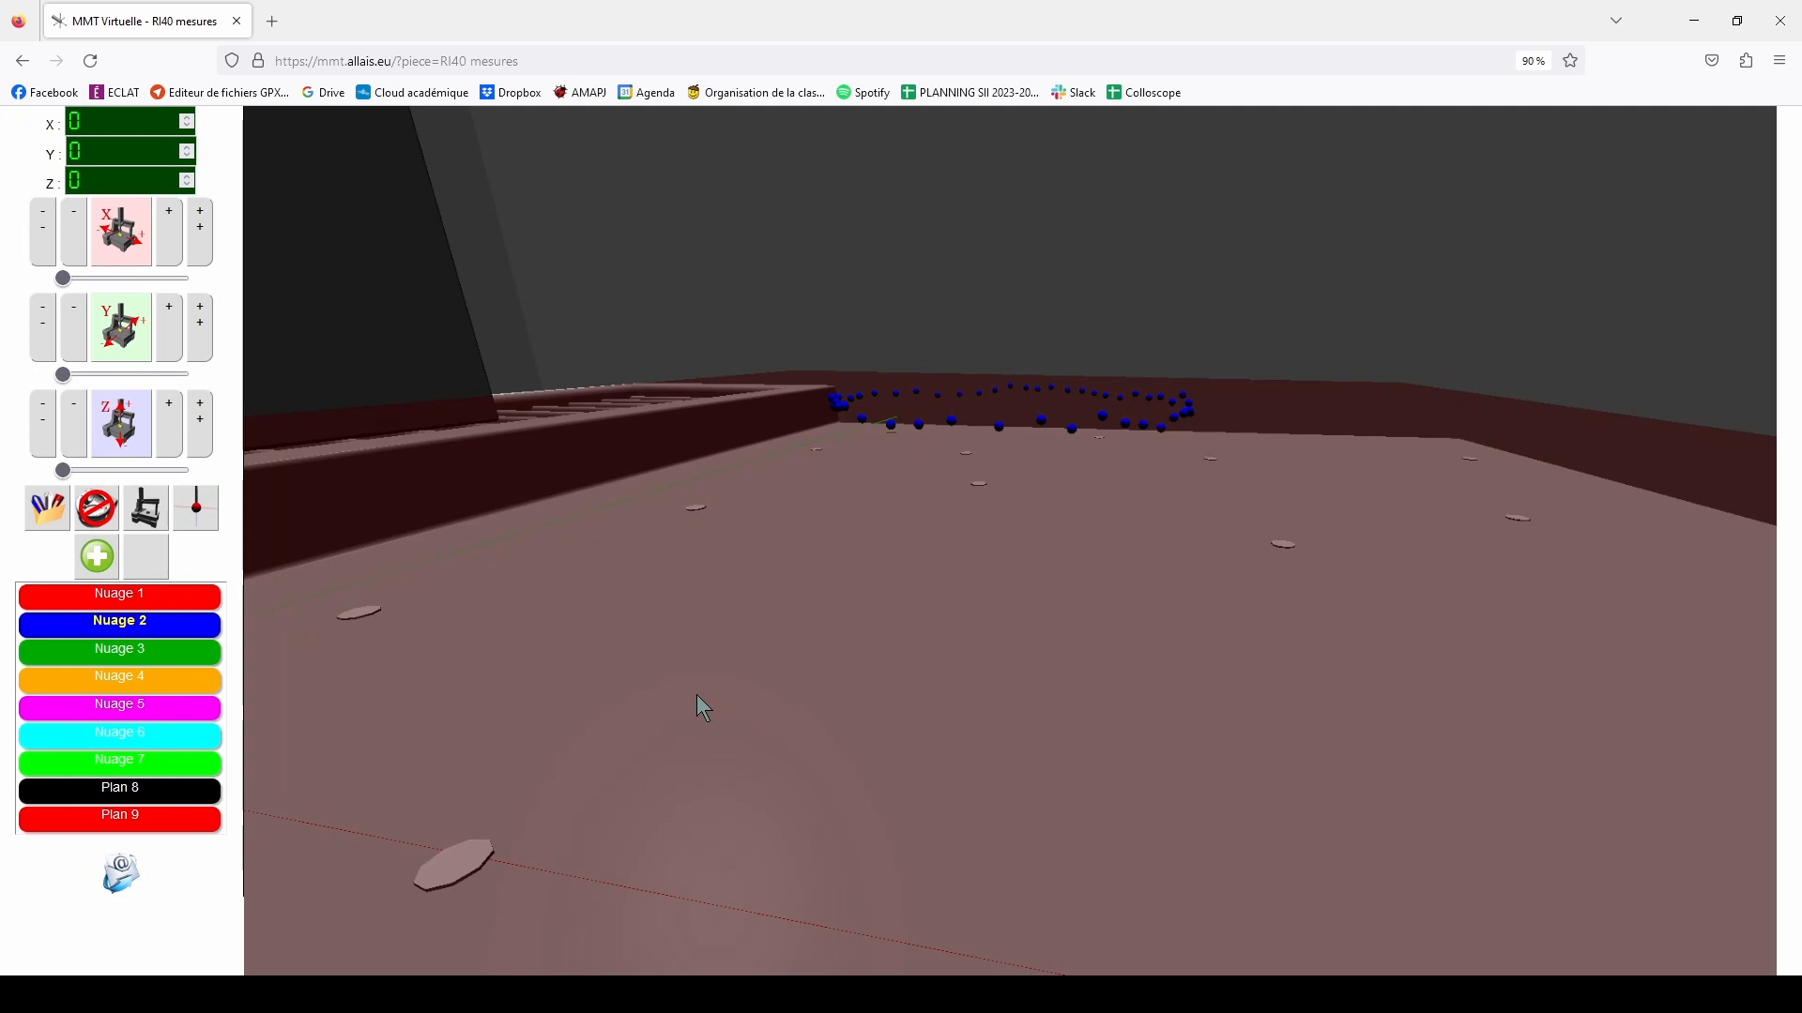
# Reduce the display size of the Nuage 2 points to compare them with Plan 9
pyautogui.scroll(5, 959, 403)
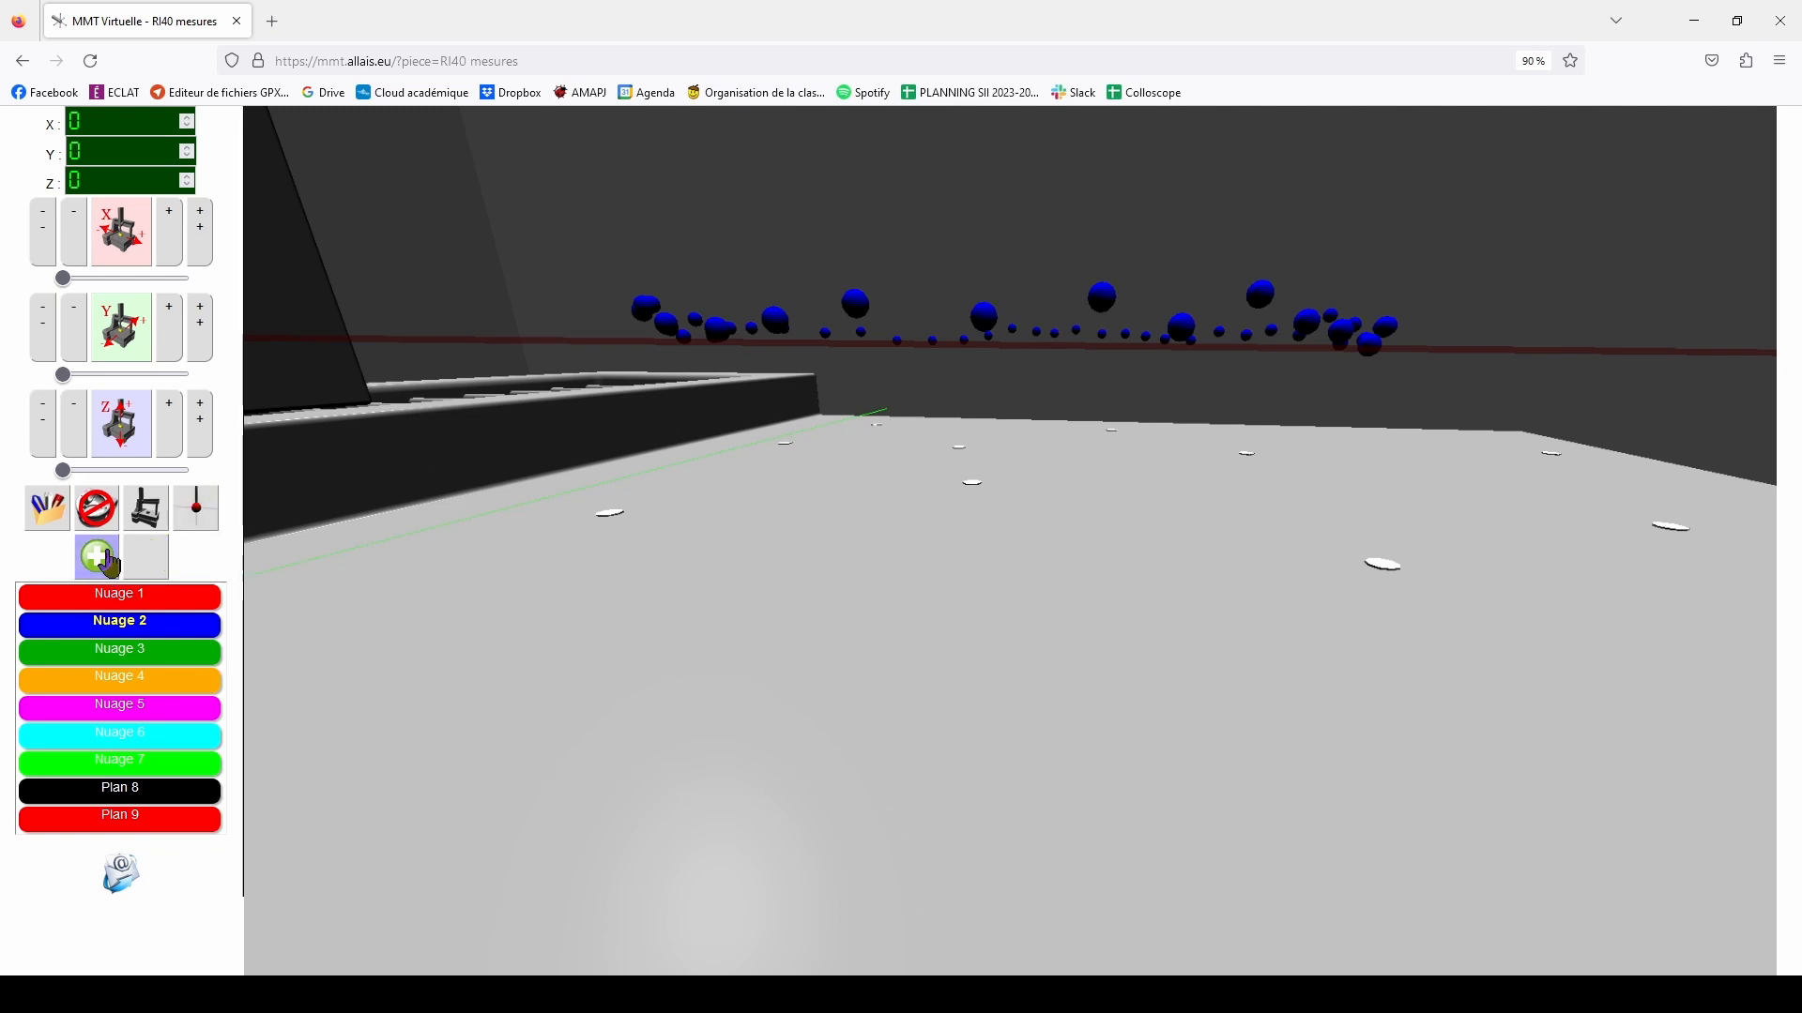
pyautogui.click(136, 623)
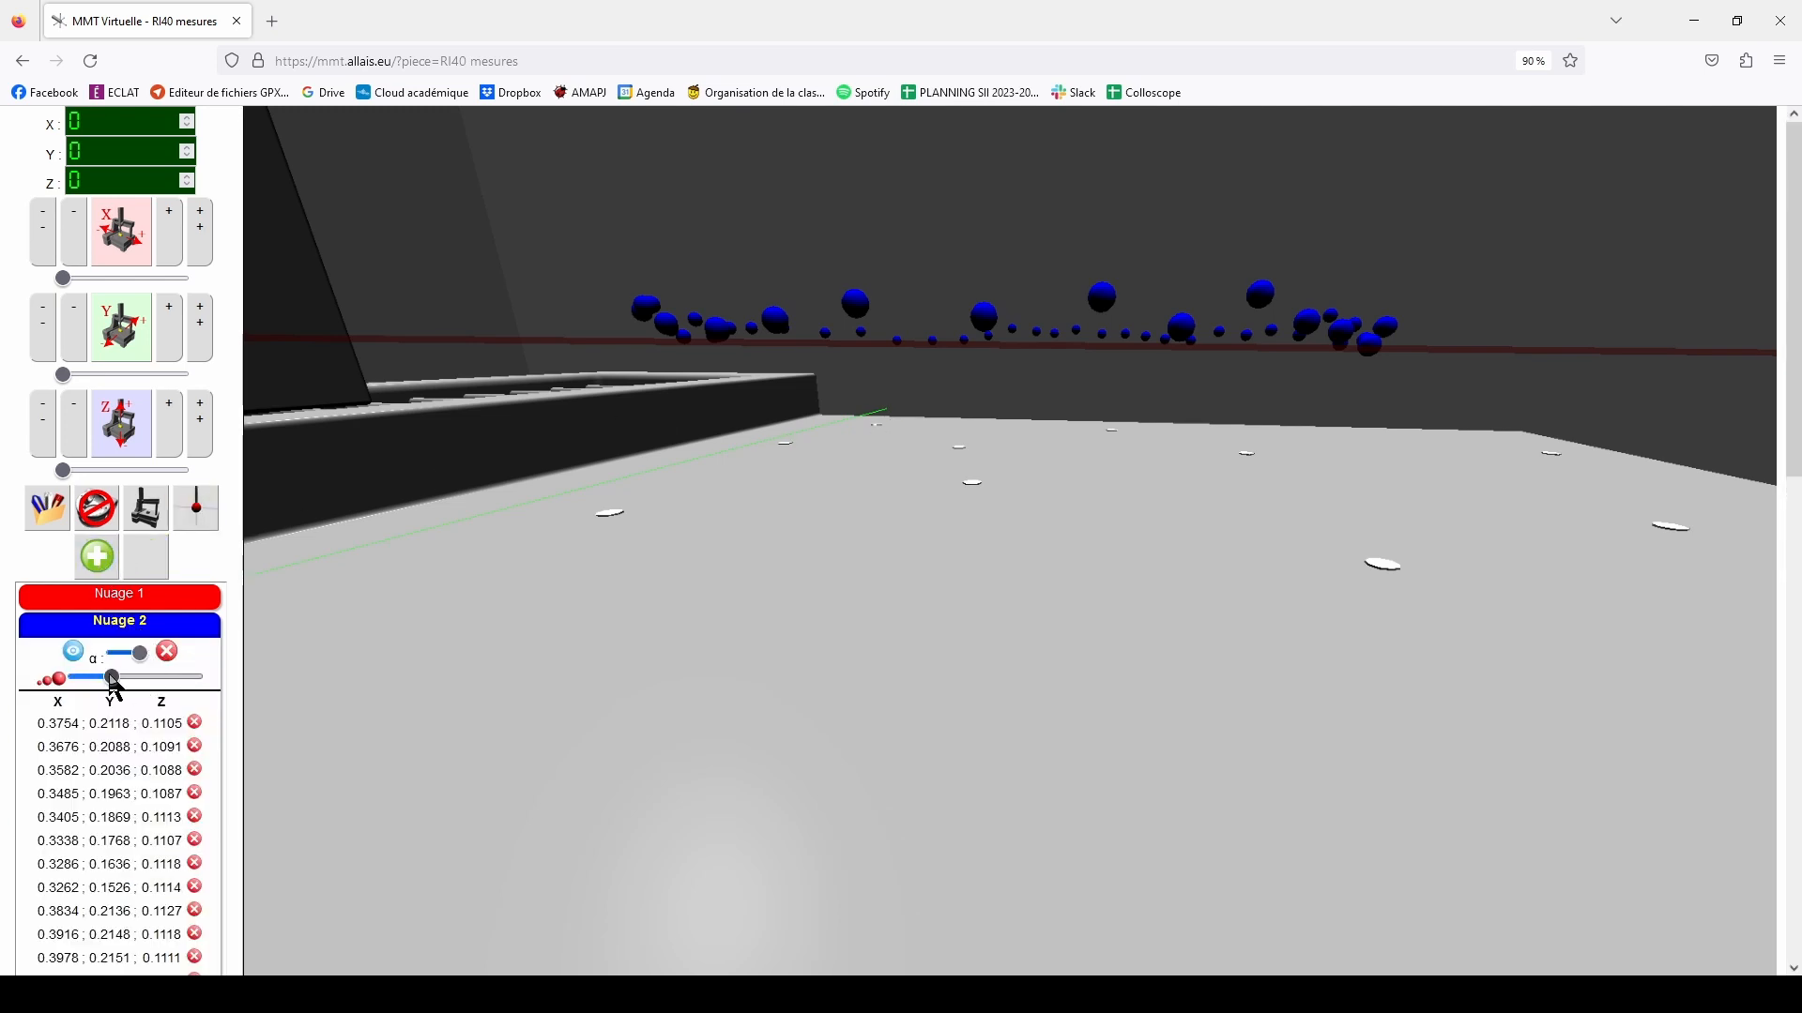
pyautogui.moveTo(99, 678); pyautogui.dragTo(91, 679)
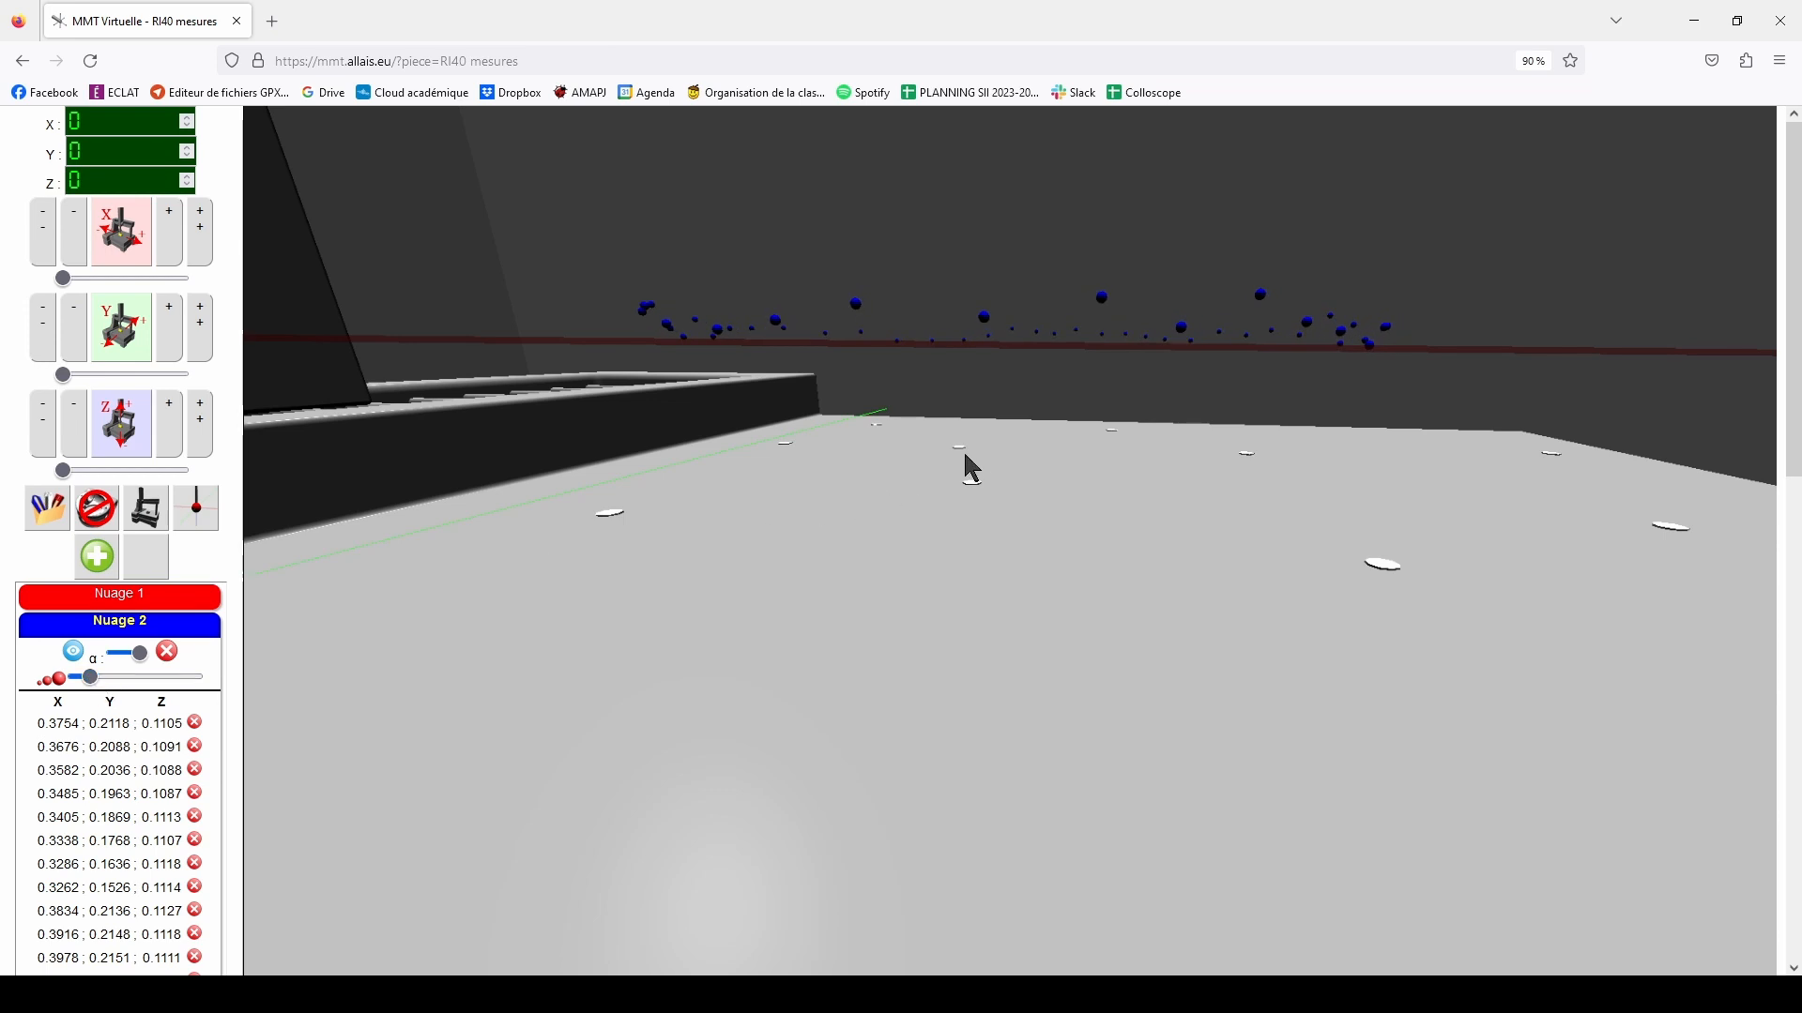
pyautogui.moveTo(967, 456)
pyautogui.mouseDown()
pyautogui.moveTo(929, 460)
pyautogui.moveTo(966, 451)
pyautogui.mouseUp()
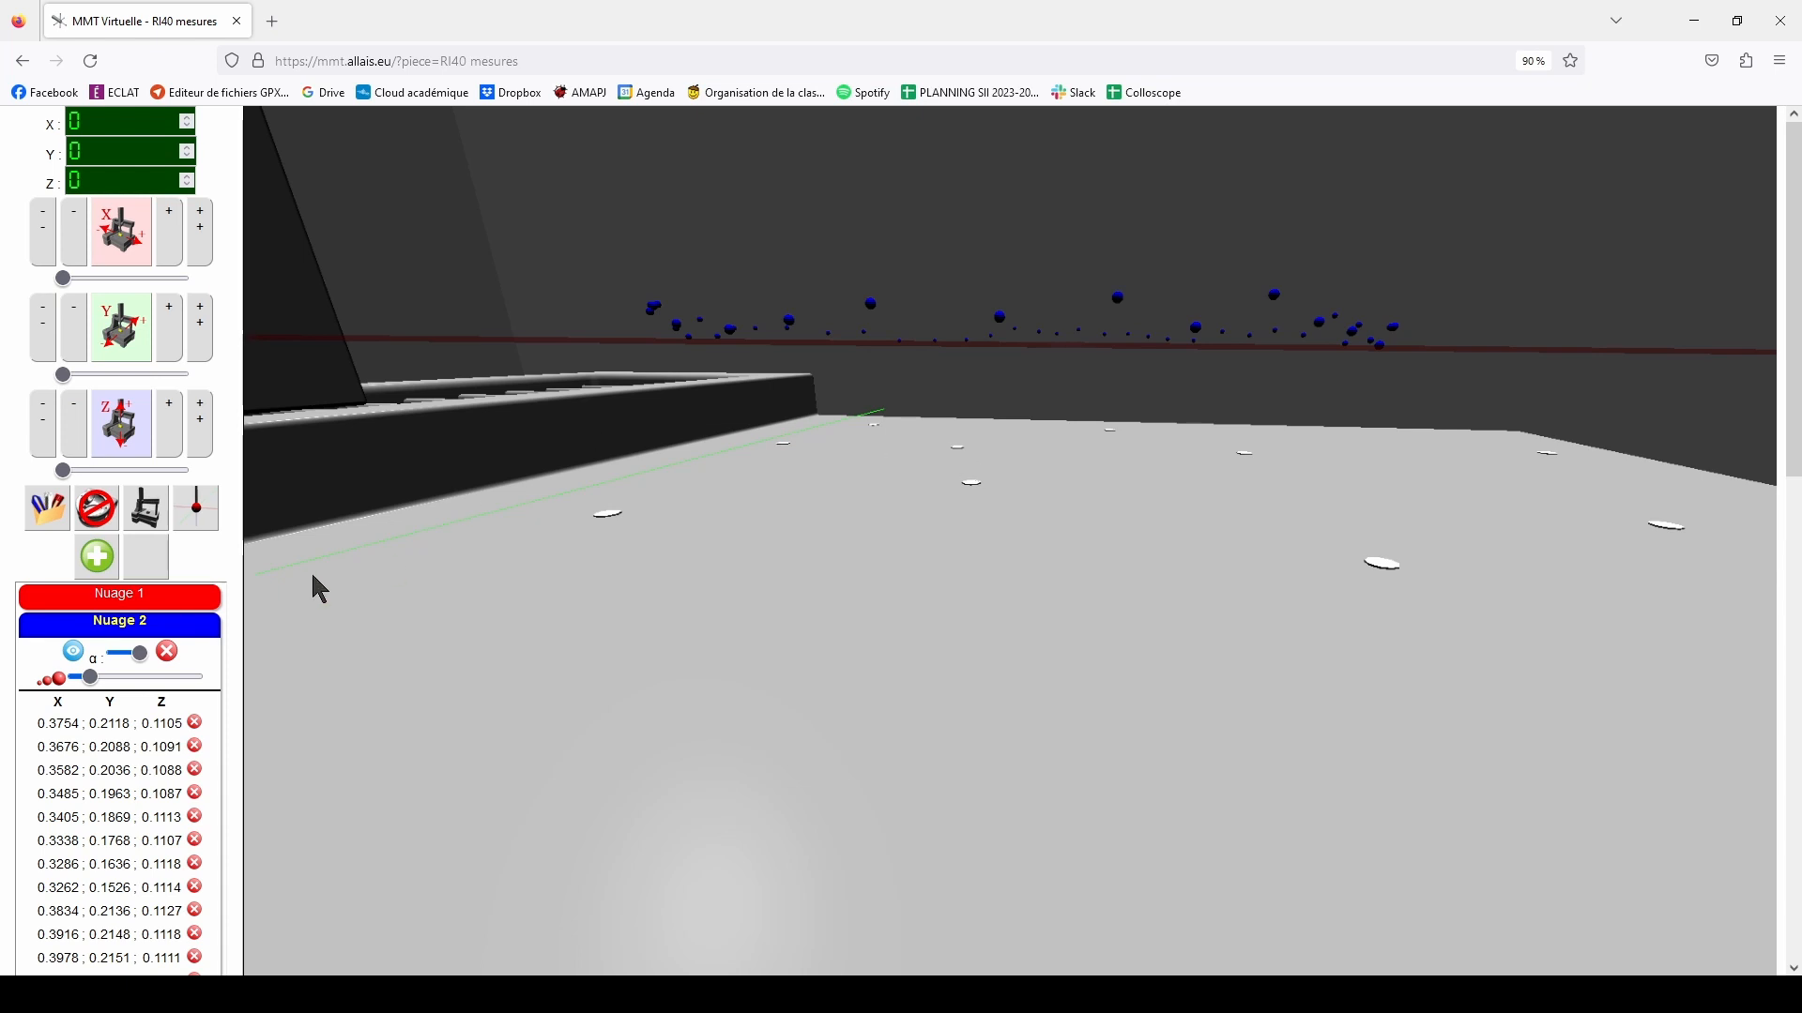
# Start a new plane, Plan 10, with two Plan des moindres carrés constraints on Nuage 2
pyautogui.click(96, 557)
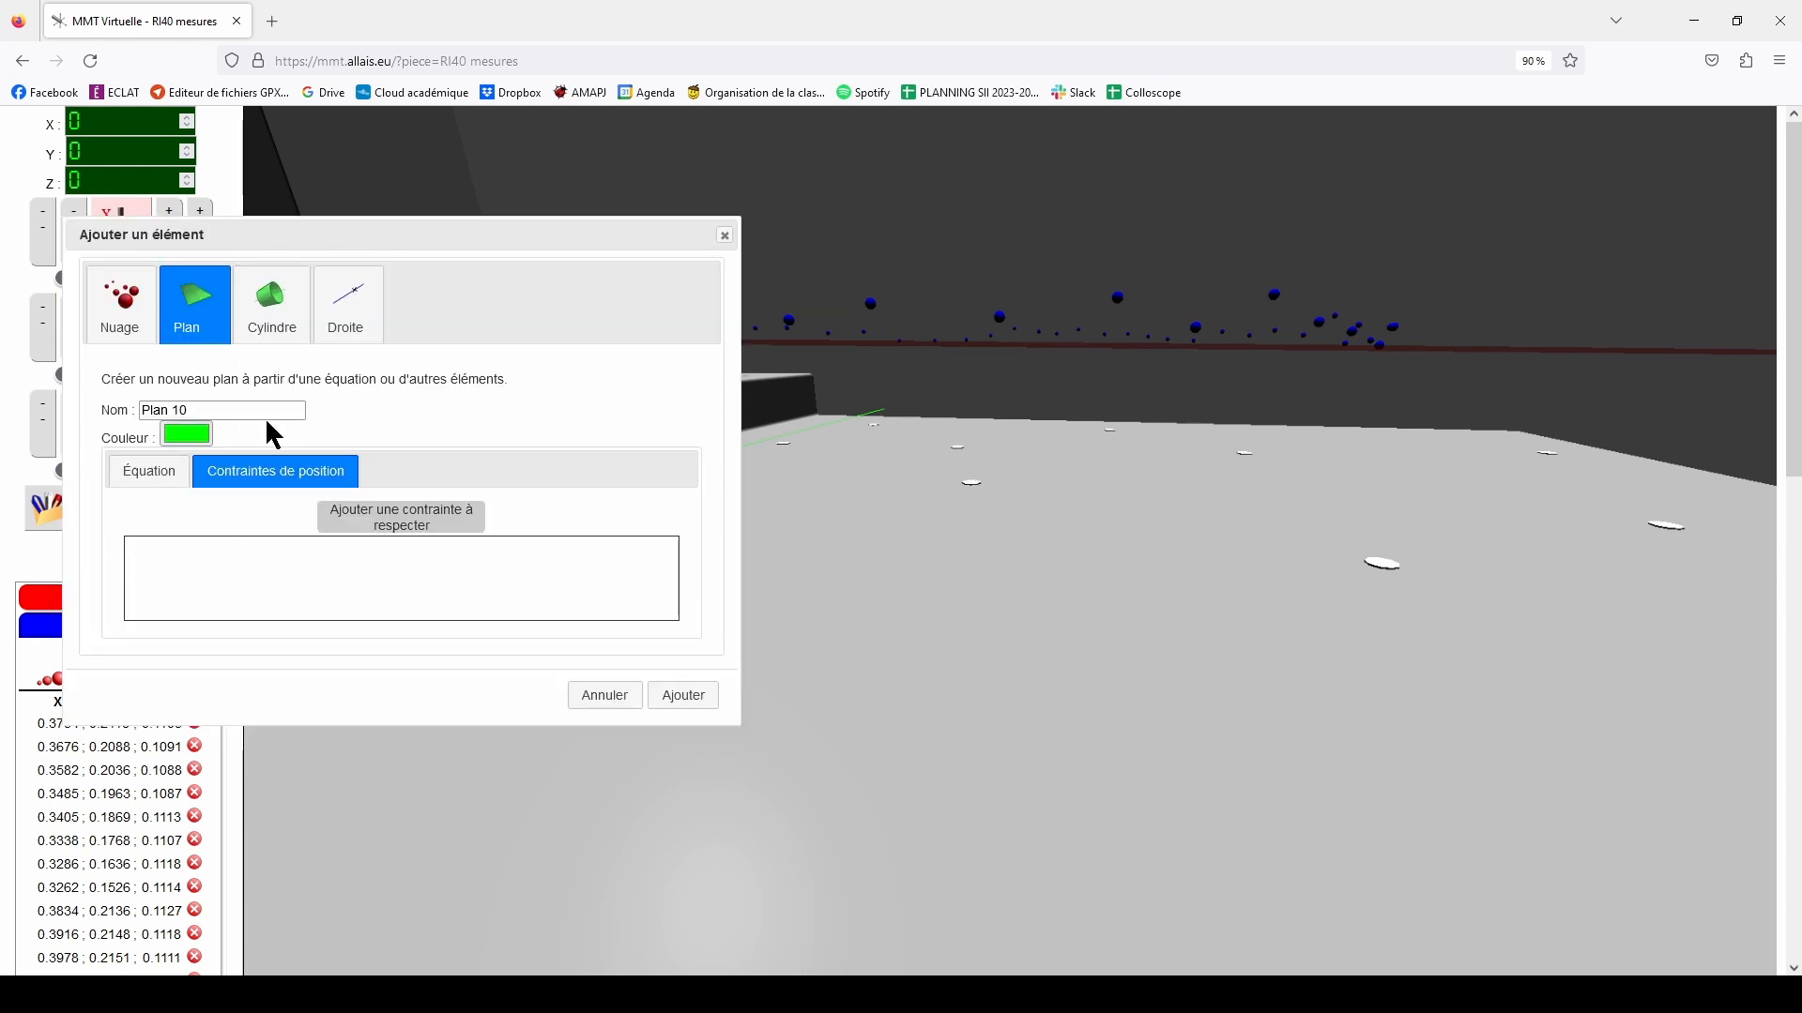
pyautogui.click(346, 514)
pyautogui.click(345, 514)
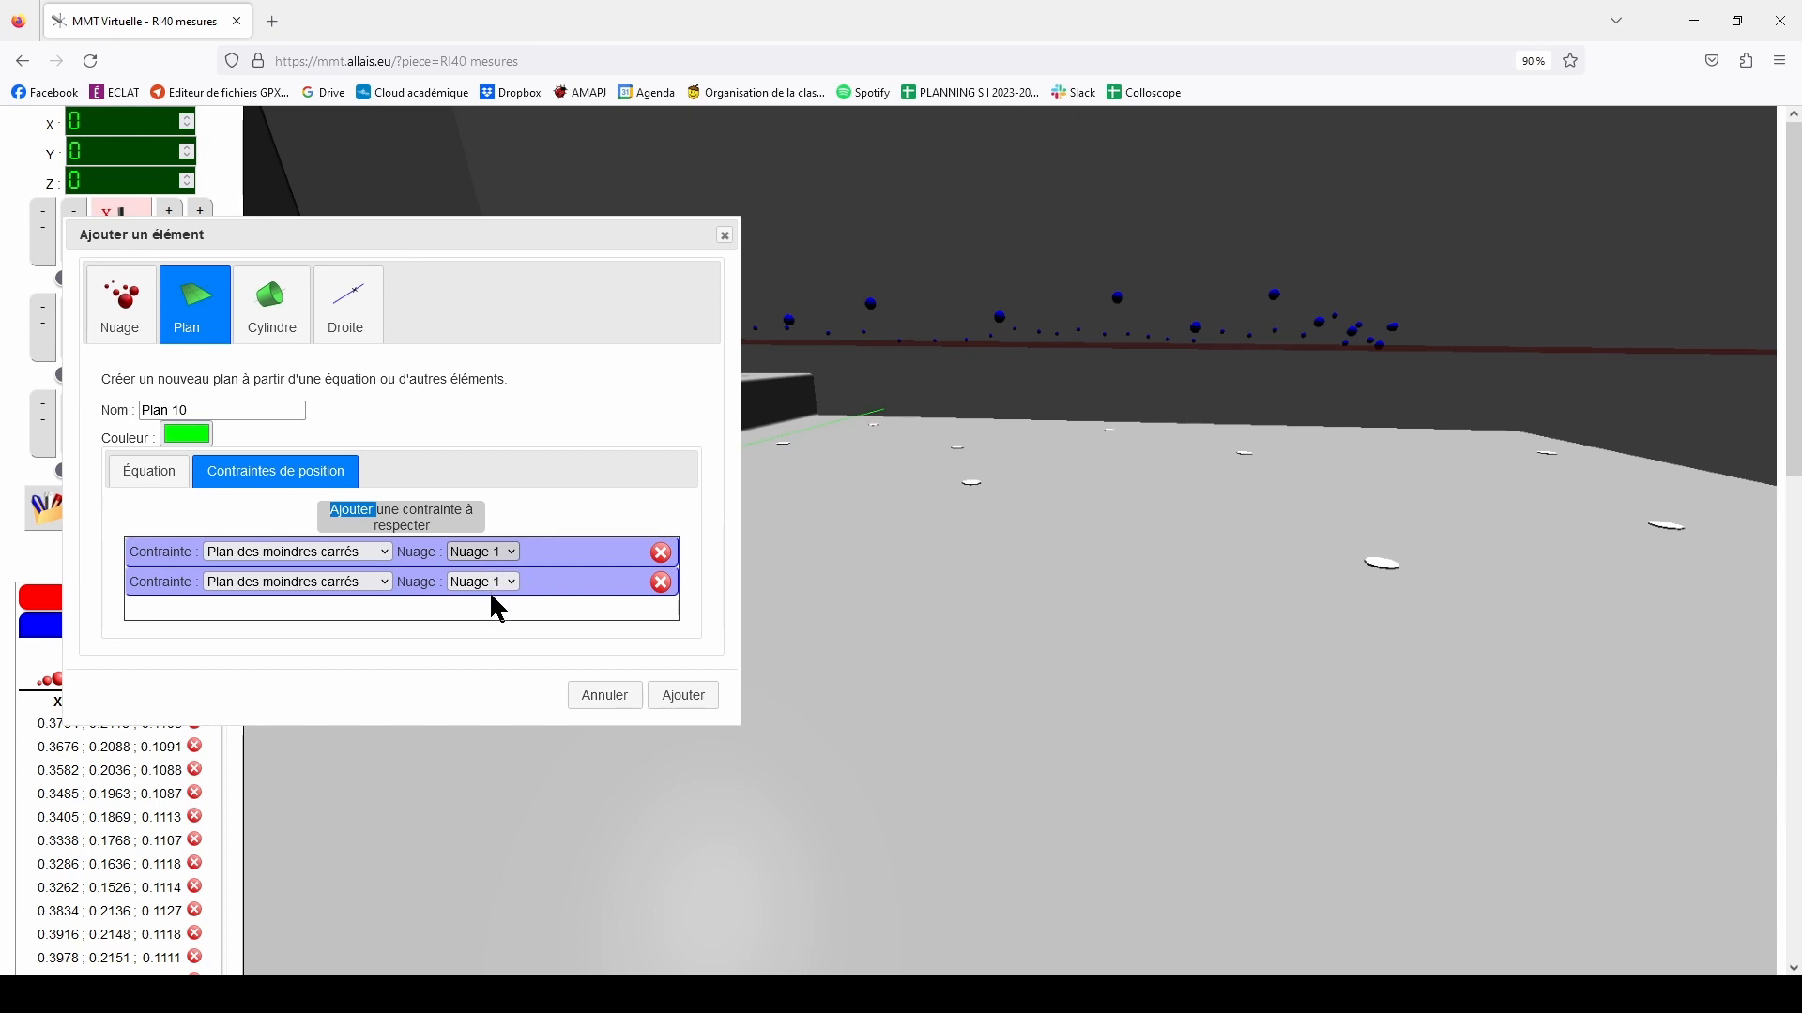
pyautogui.click(490, 594)
pyautogui.click(487, 628)
# Change the second constraint to Plan extérieur aux points (-) and create Plan 10
pyautogui.click(370, 587)
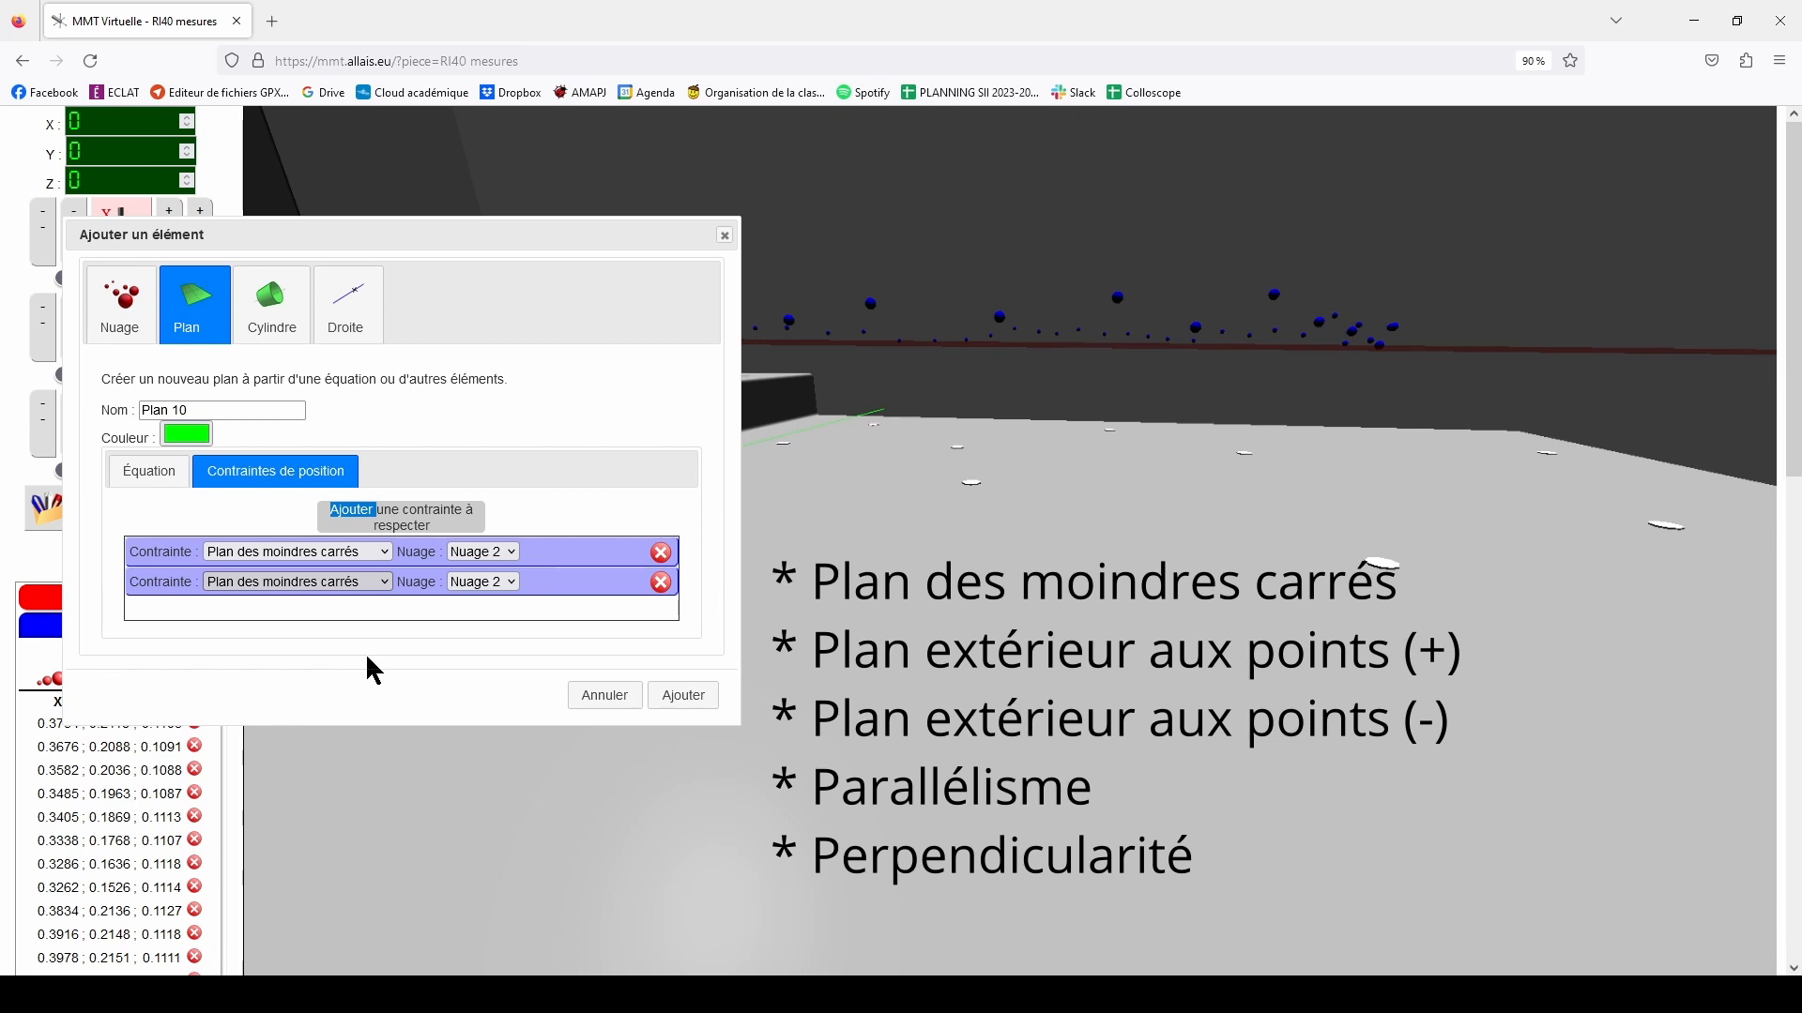
pyautogui.press('Down')
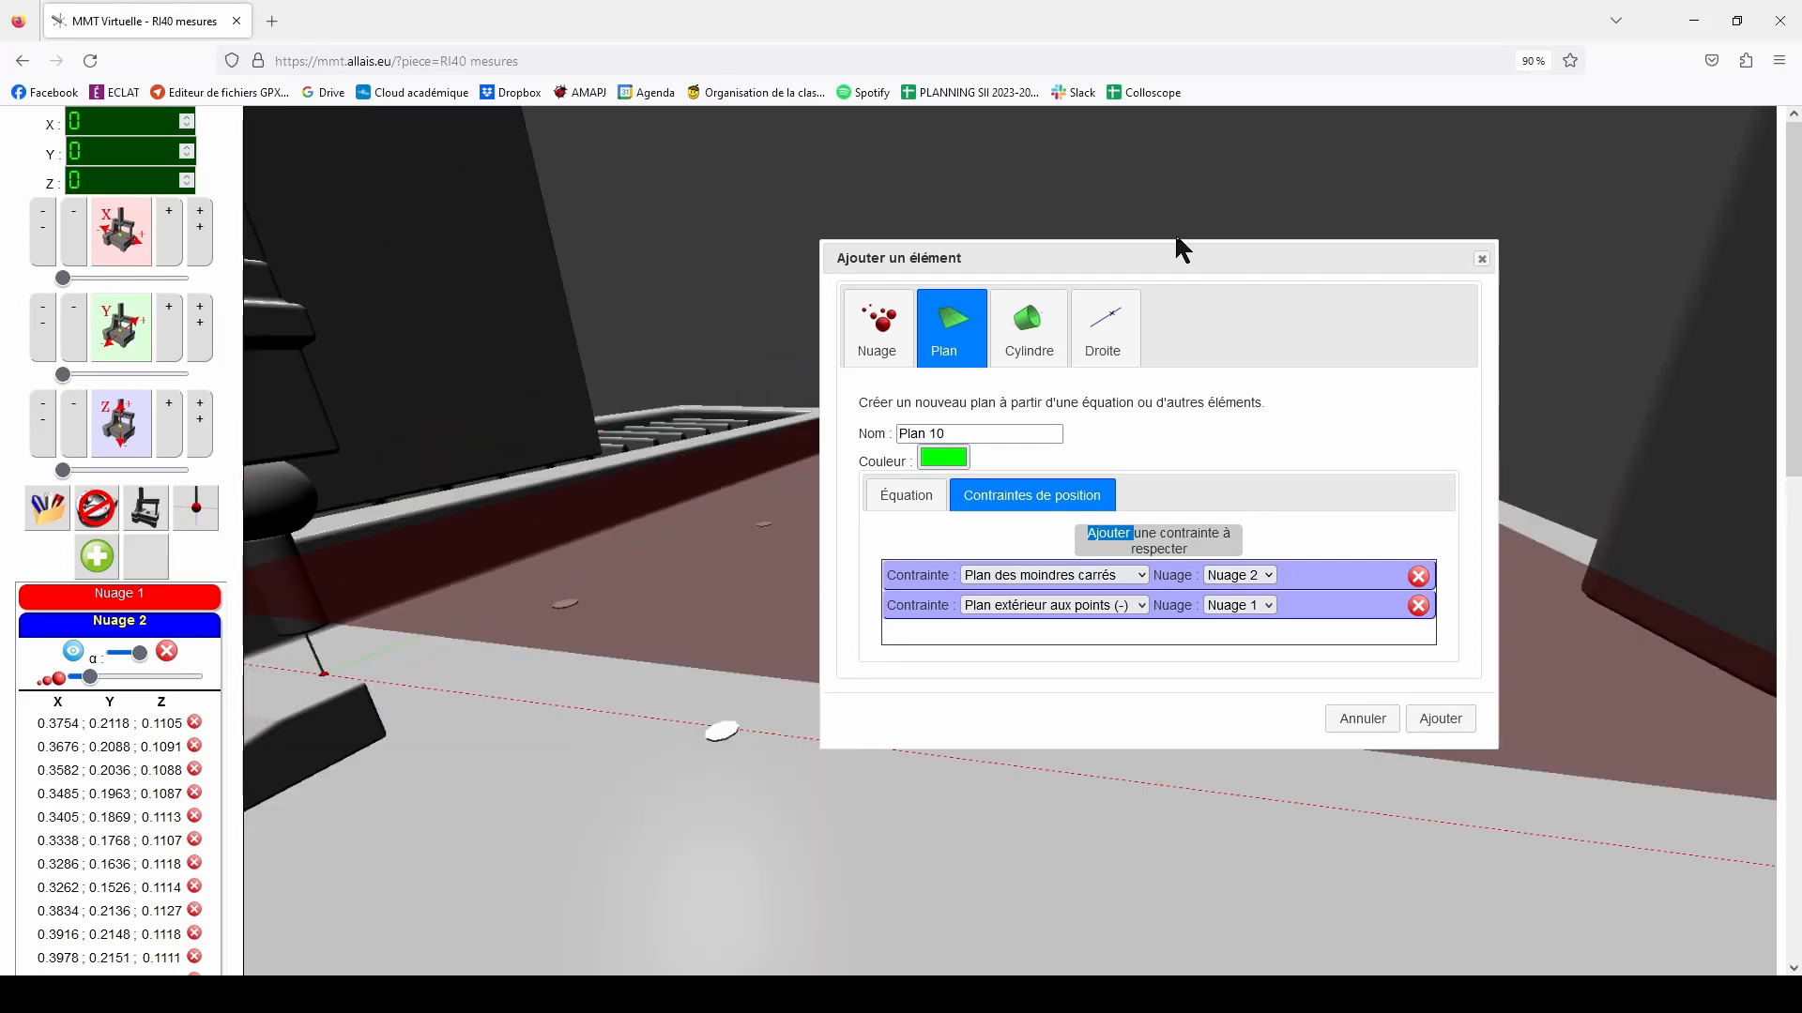
pyautogui.moveTo(1188, 248); pyautogui.dragTo(495, 332)
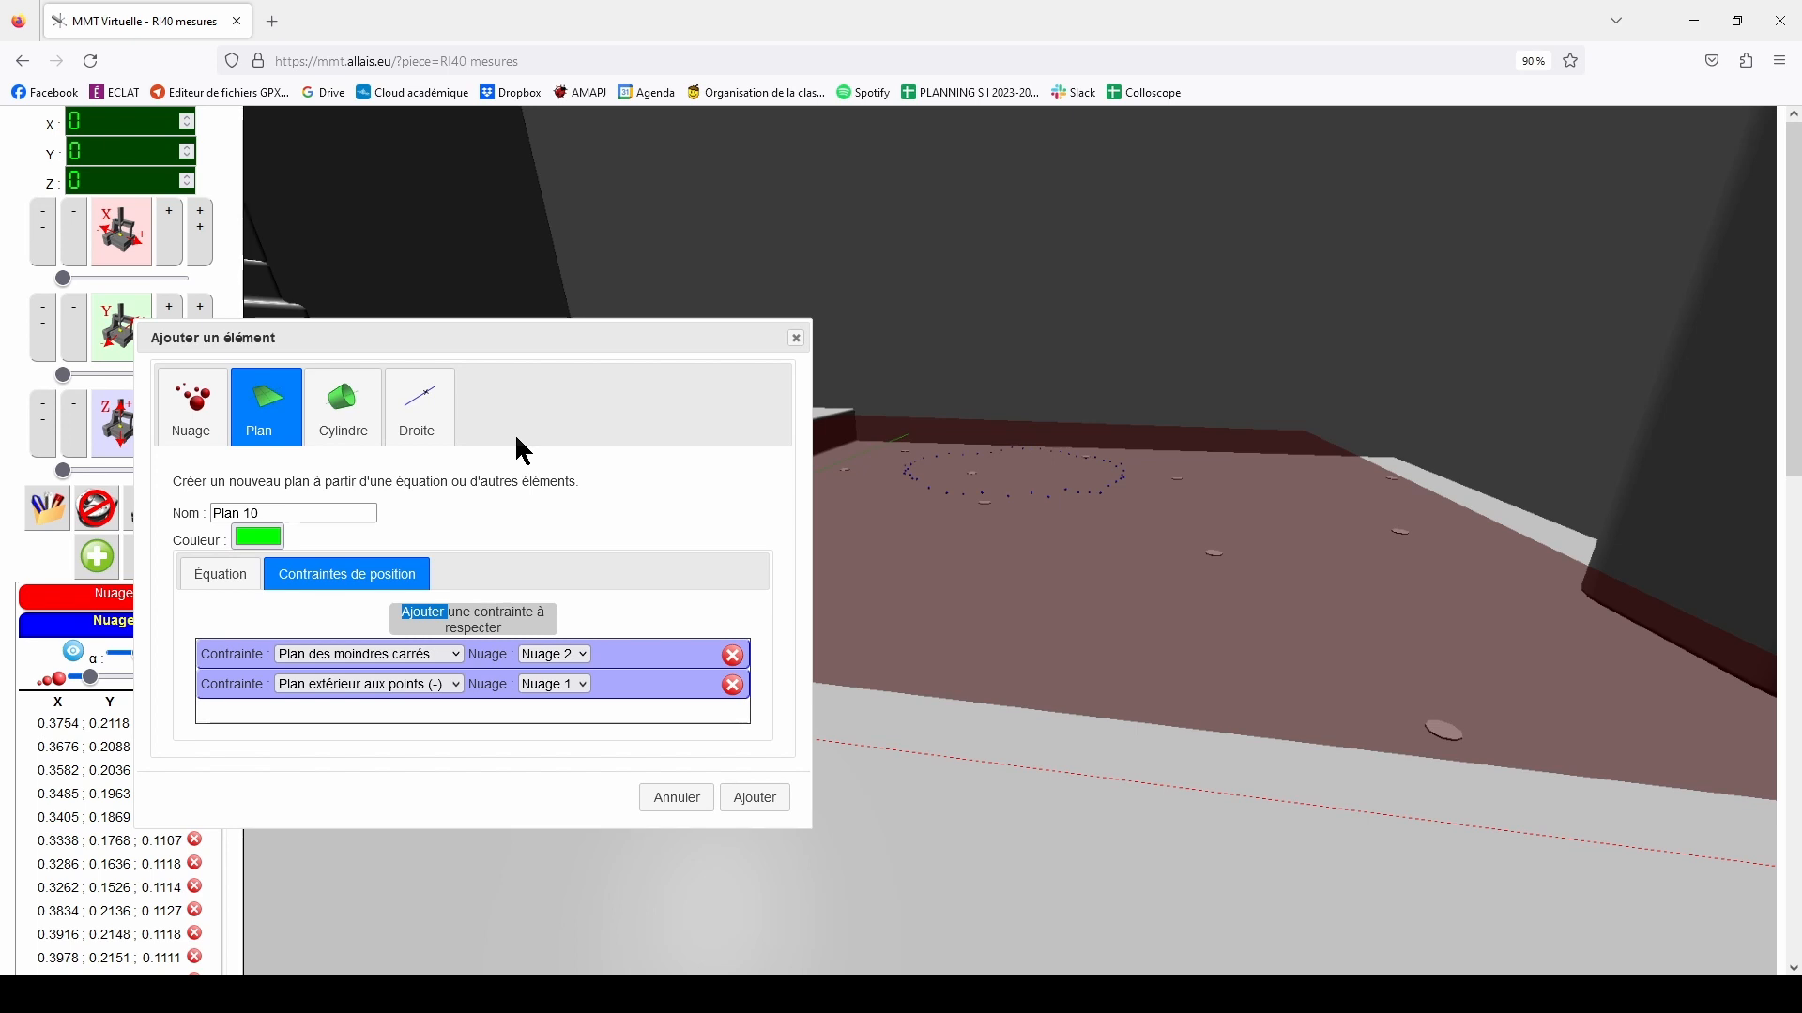
pyautogui.moveTo(907, 443); pyautogui.dragTo(983, 426)
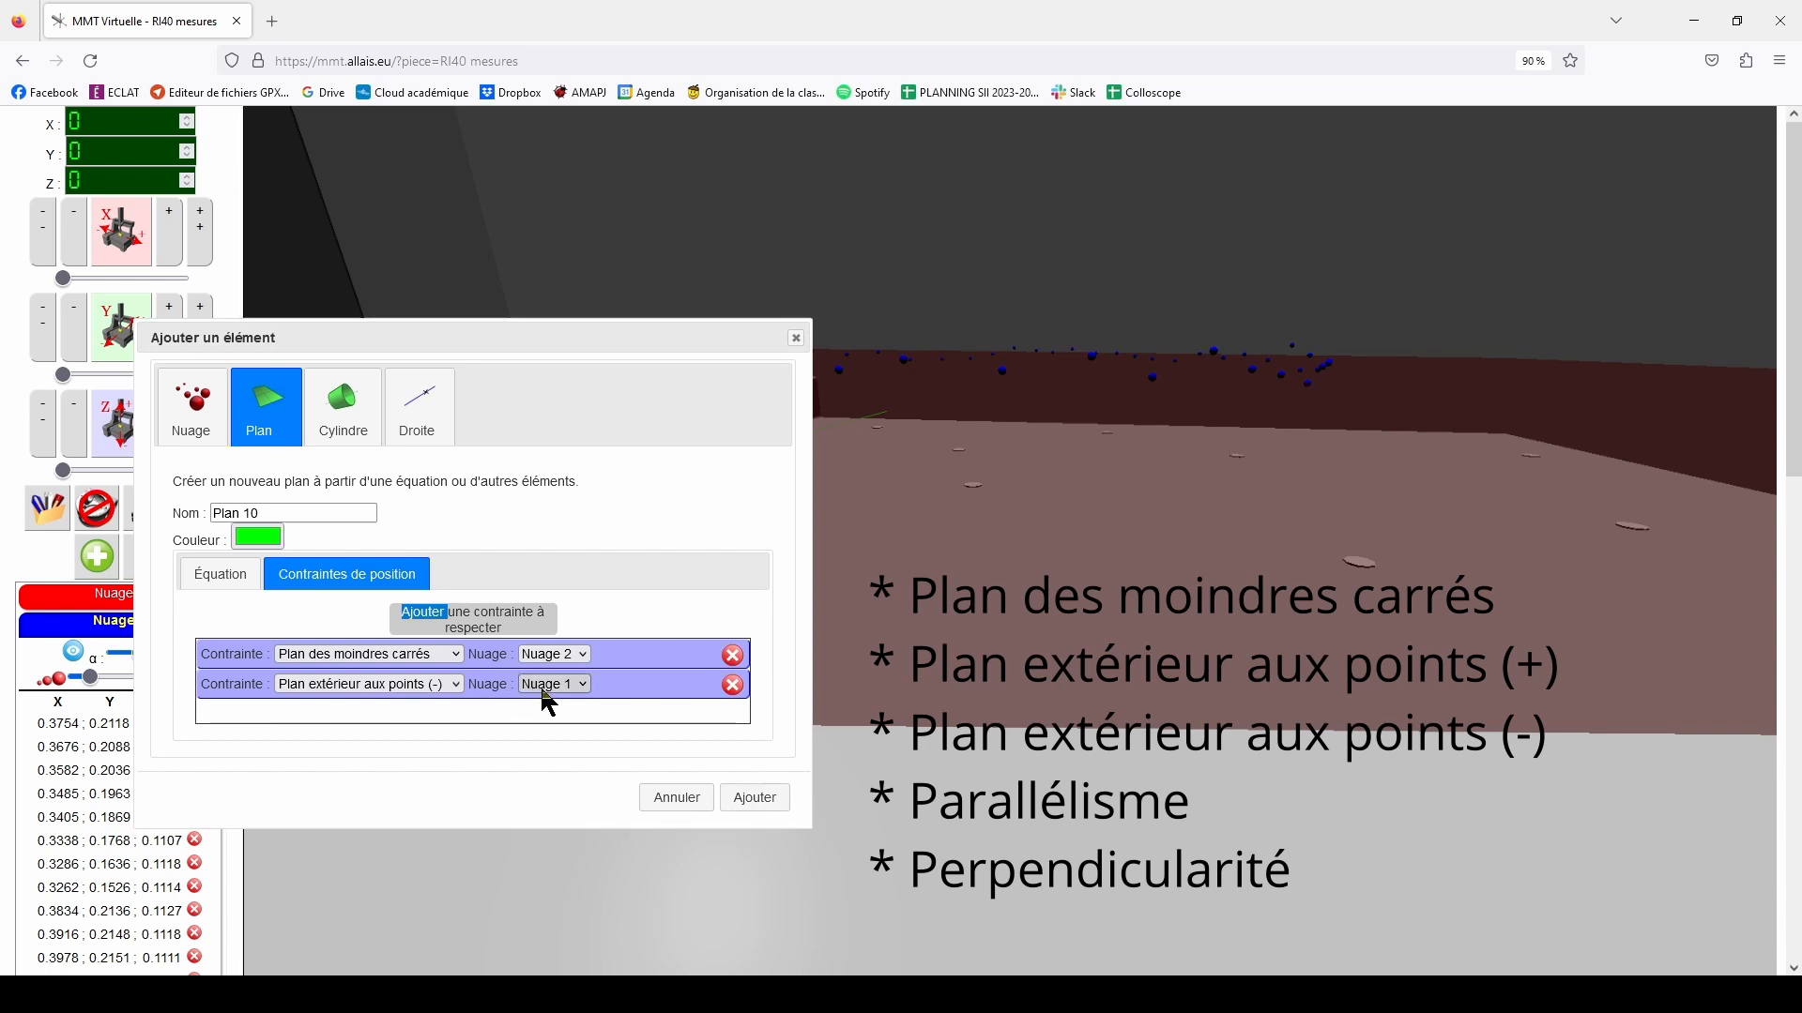
pyautogui.click(756, 798)
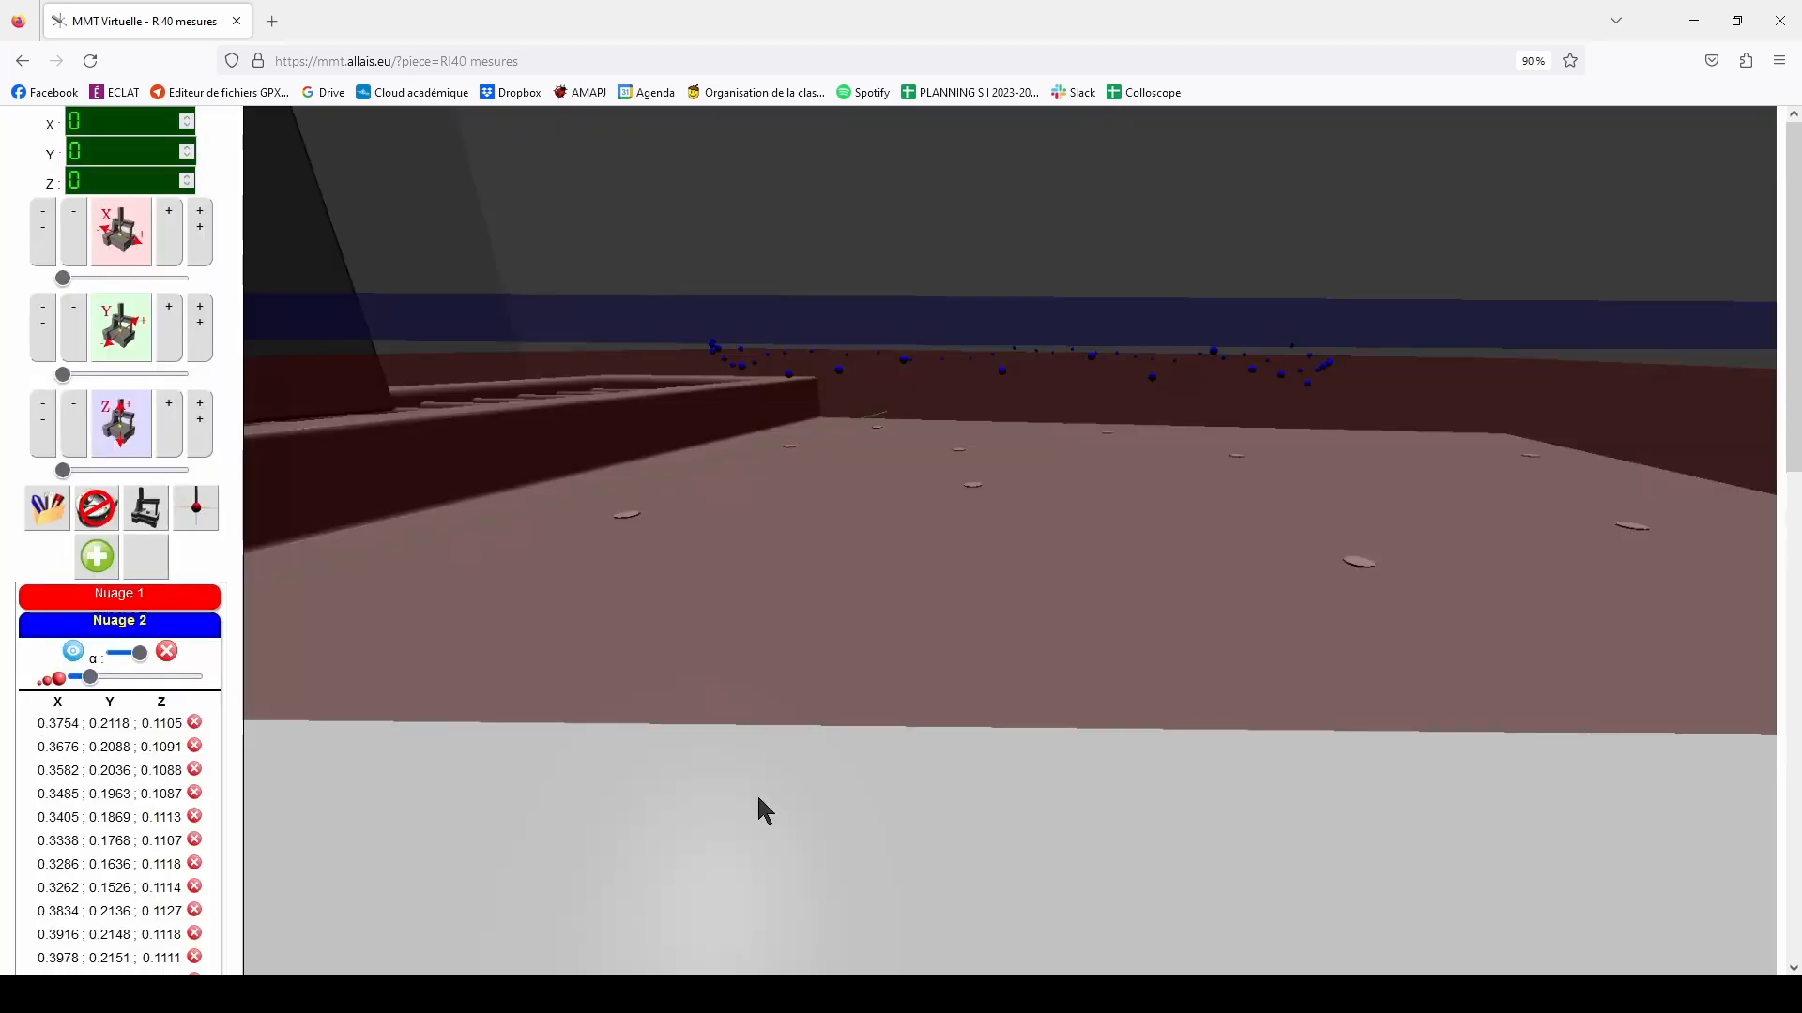
# Examine how Plan 9 and Plan 10 lie relative to the points of Nuage 2, and close the cloud's details
pyautogui.scroll(2, 1076, 582)
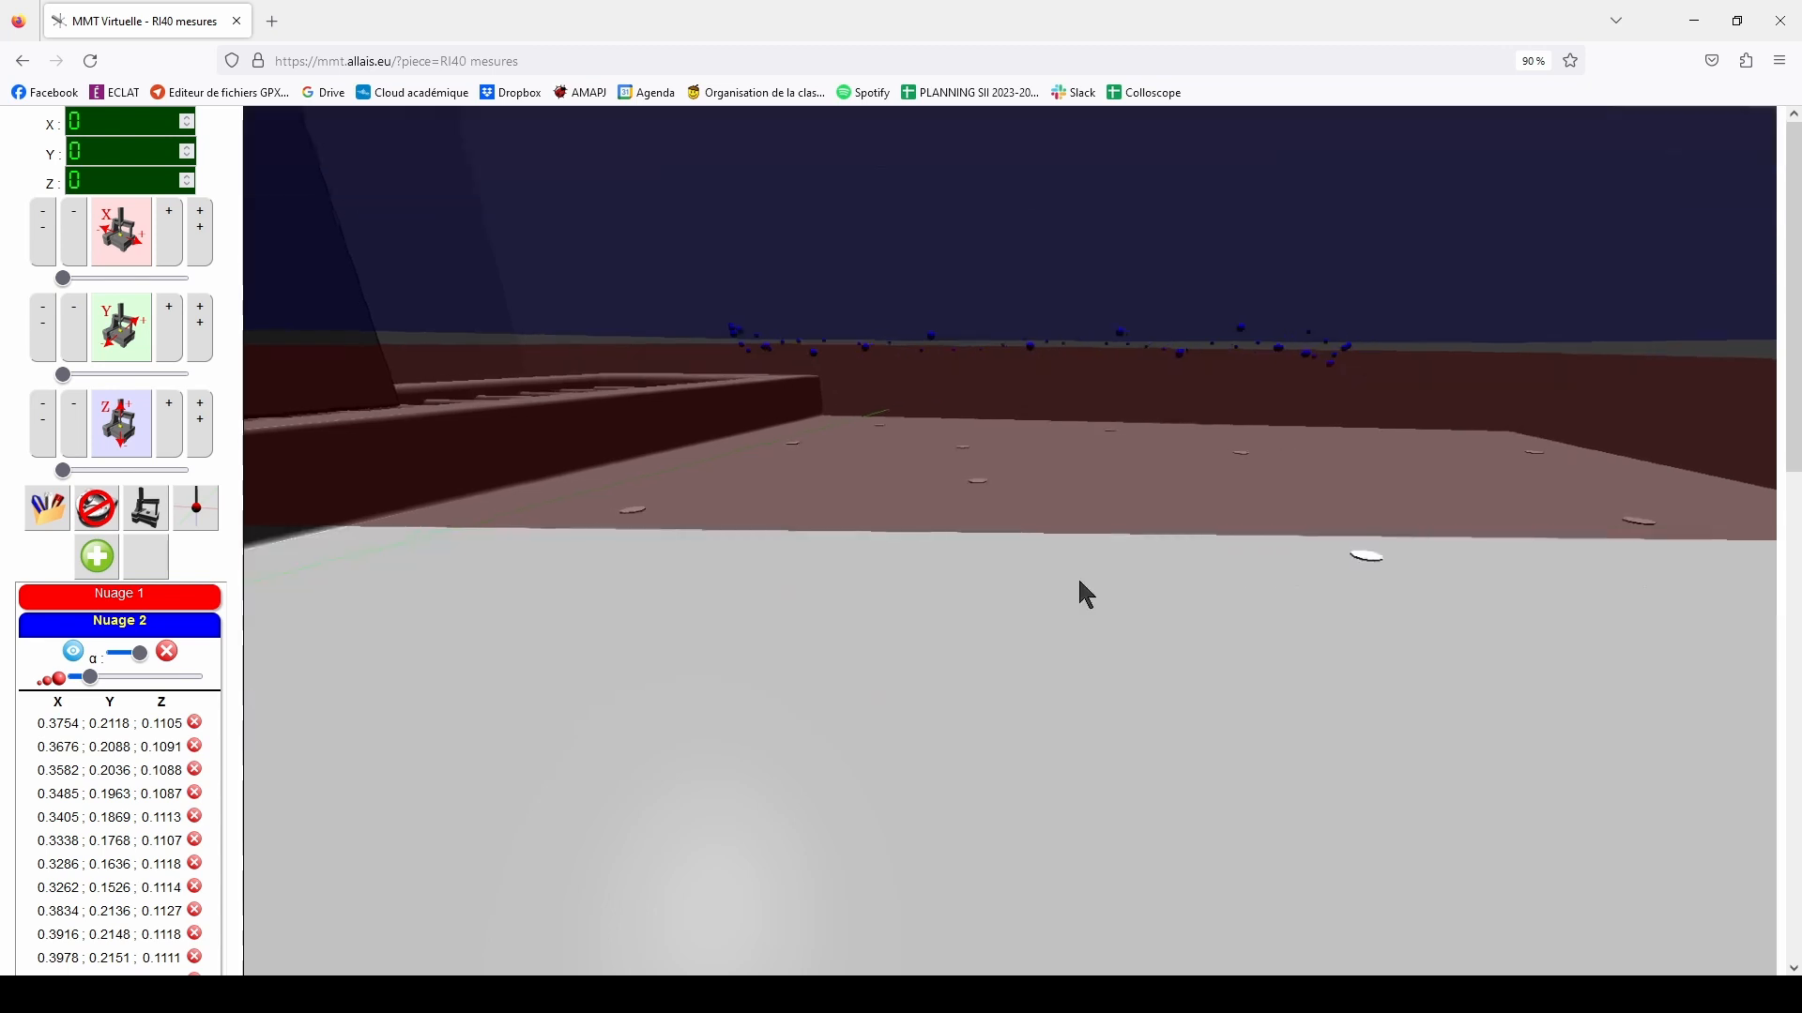
pyautogui.scroll(-2, 1093, 606)
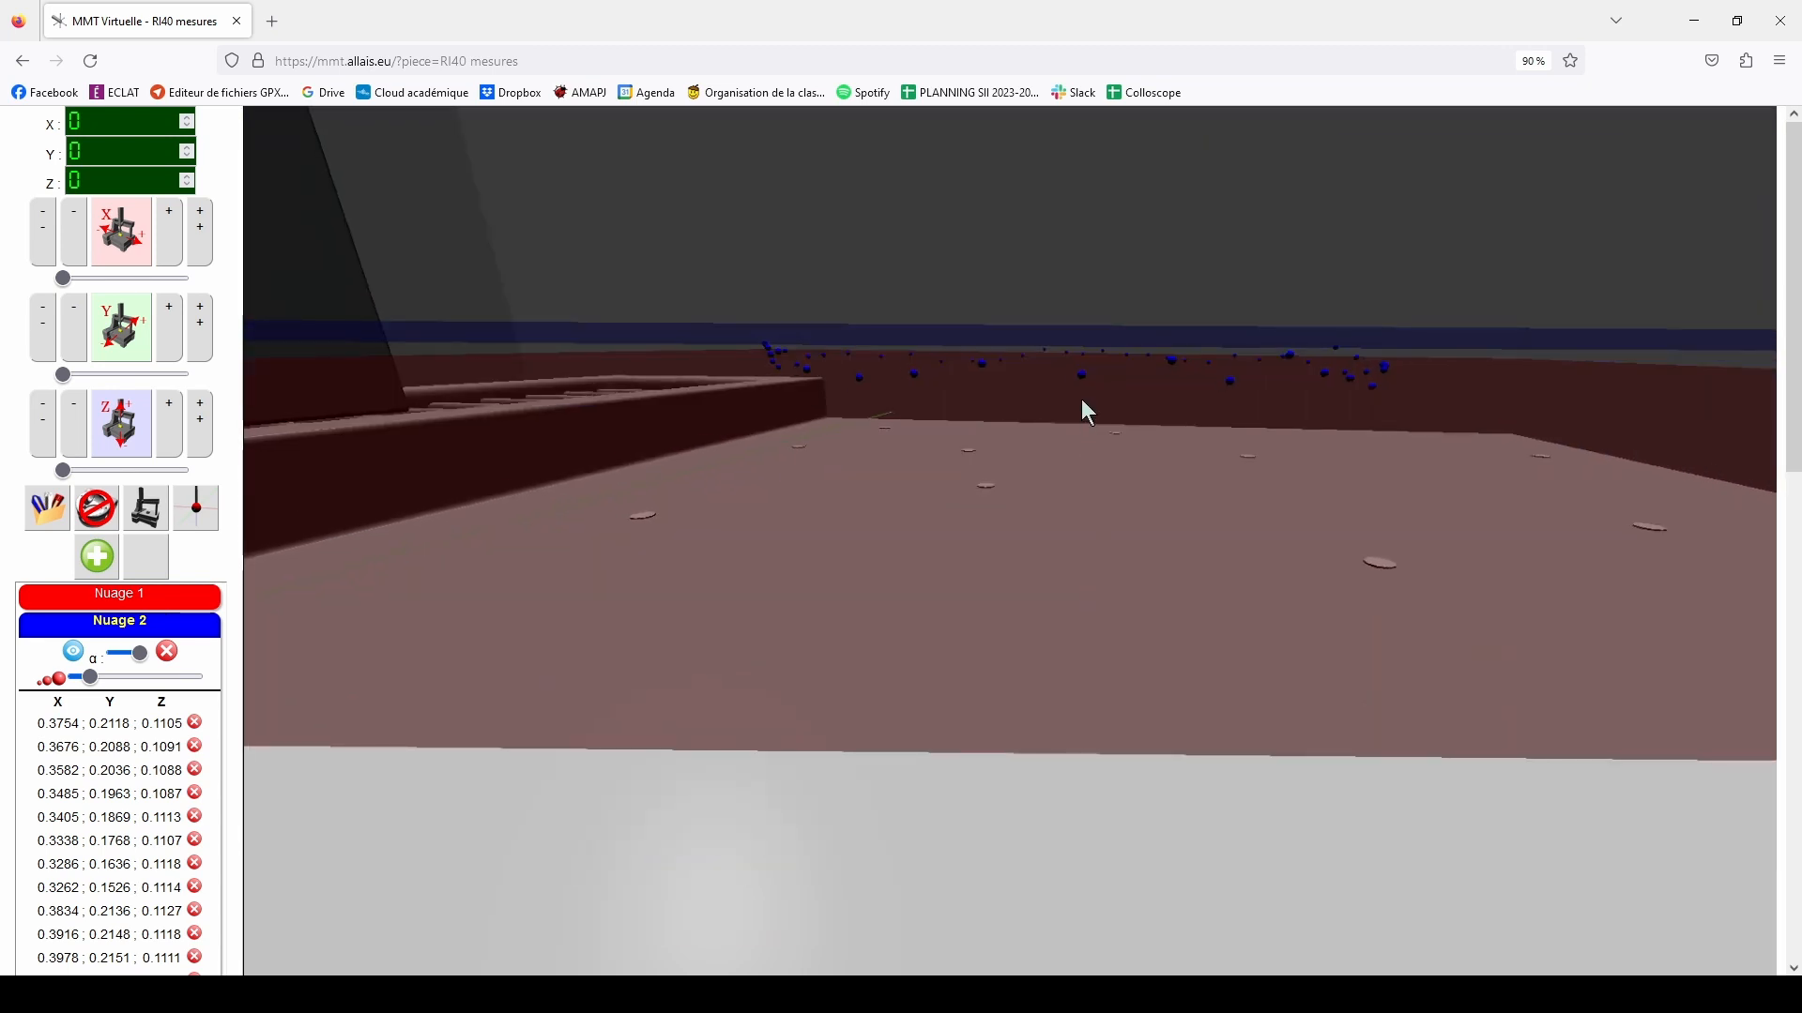
pyautogui.scroll(-2, 1081, 398)
pyautogui.scroll(3, 1102, 375)
pyautogui.scroll(-2, 1103, 390)
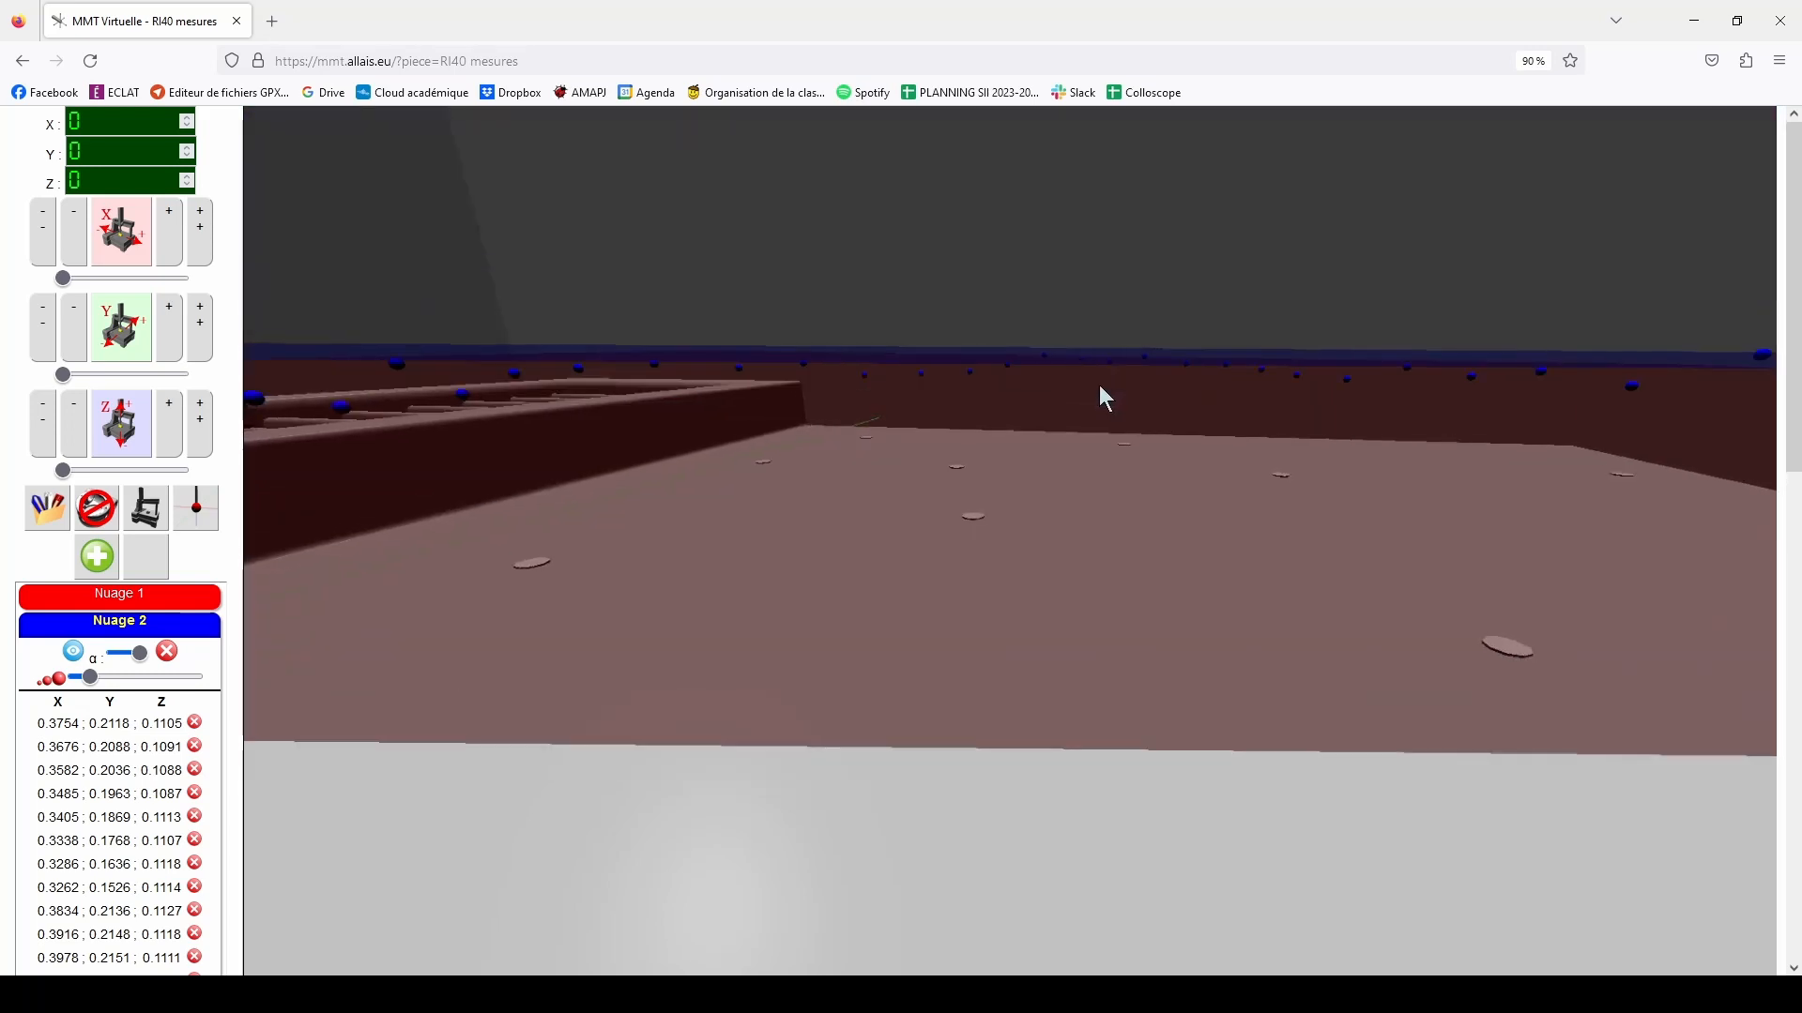
pyautogui.scroll(-6, 1100, 385)
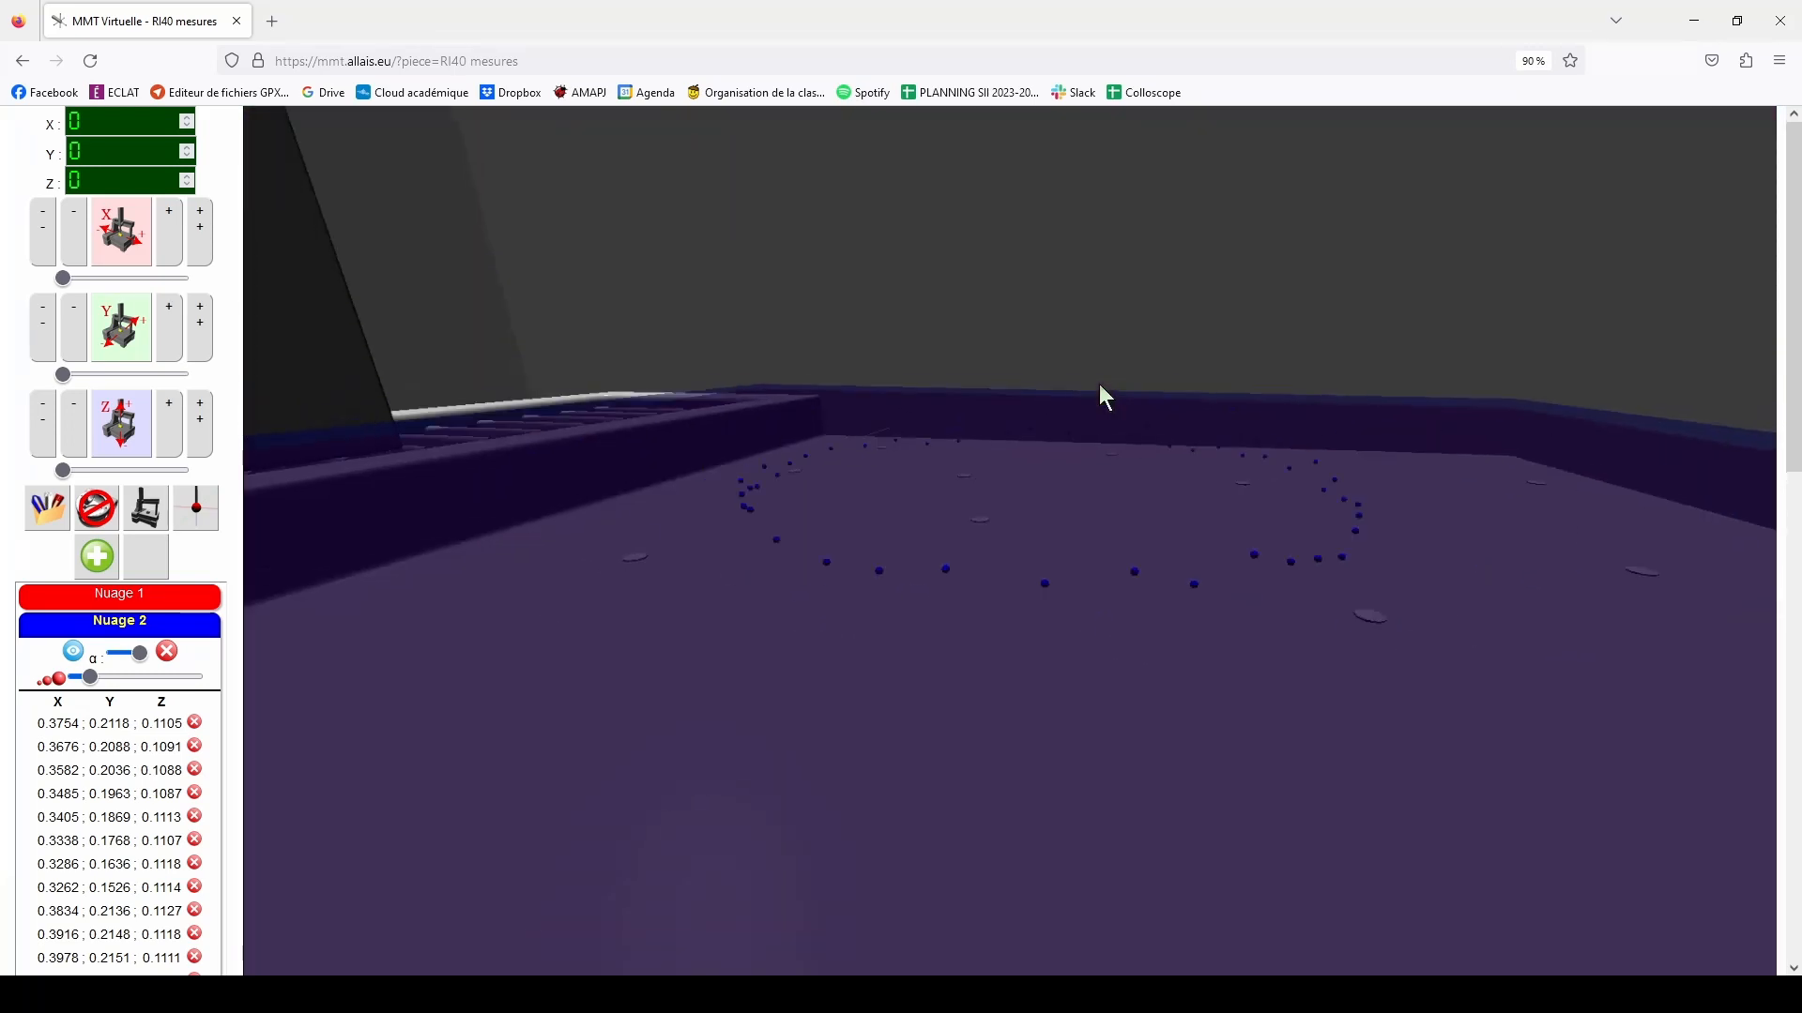
pyautogui.moveTo(1109, 479); pyautogui.dragTo(1139, 392, button='right')
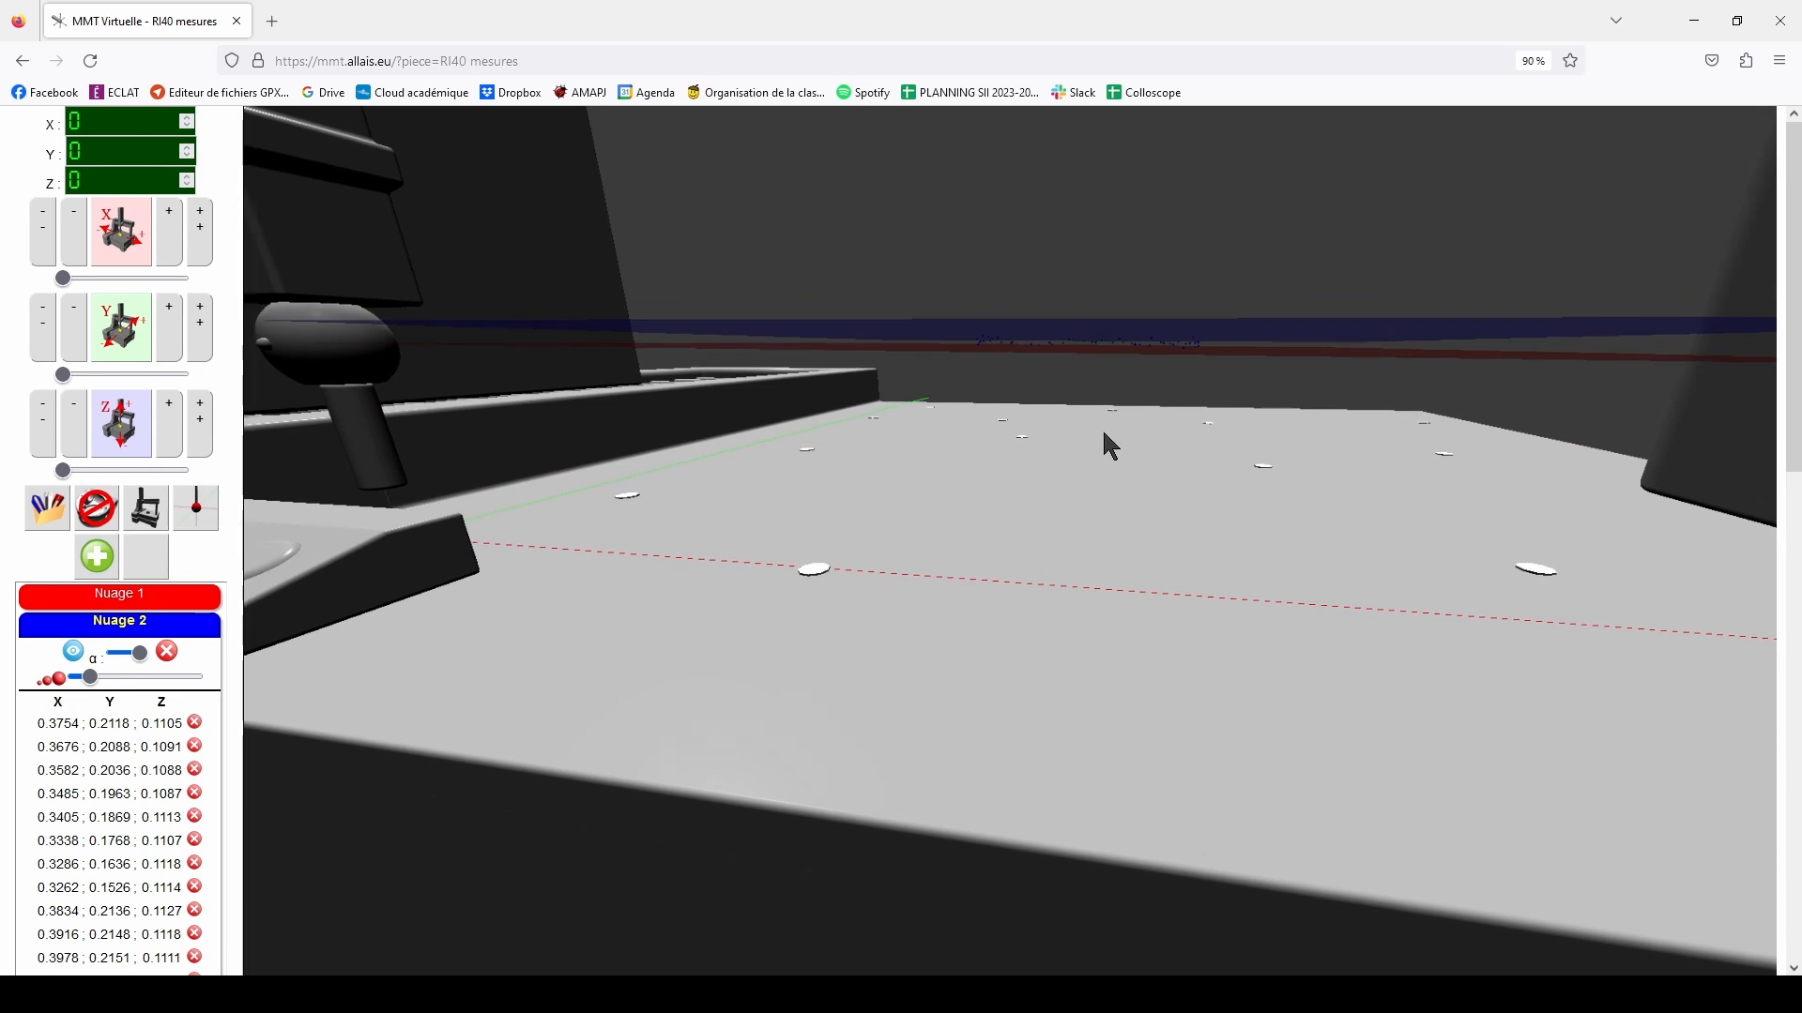
pyautogui.moveTo(1101, 428); pyautogui.dragTo(1074, 449)
pyautogui.scroll(-5, 1076, 451)
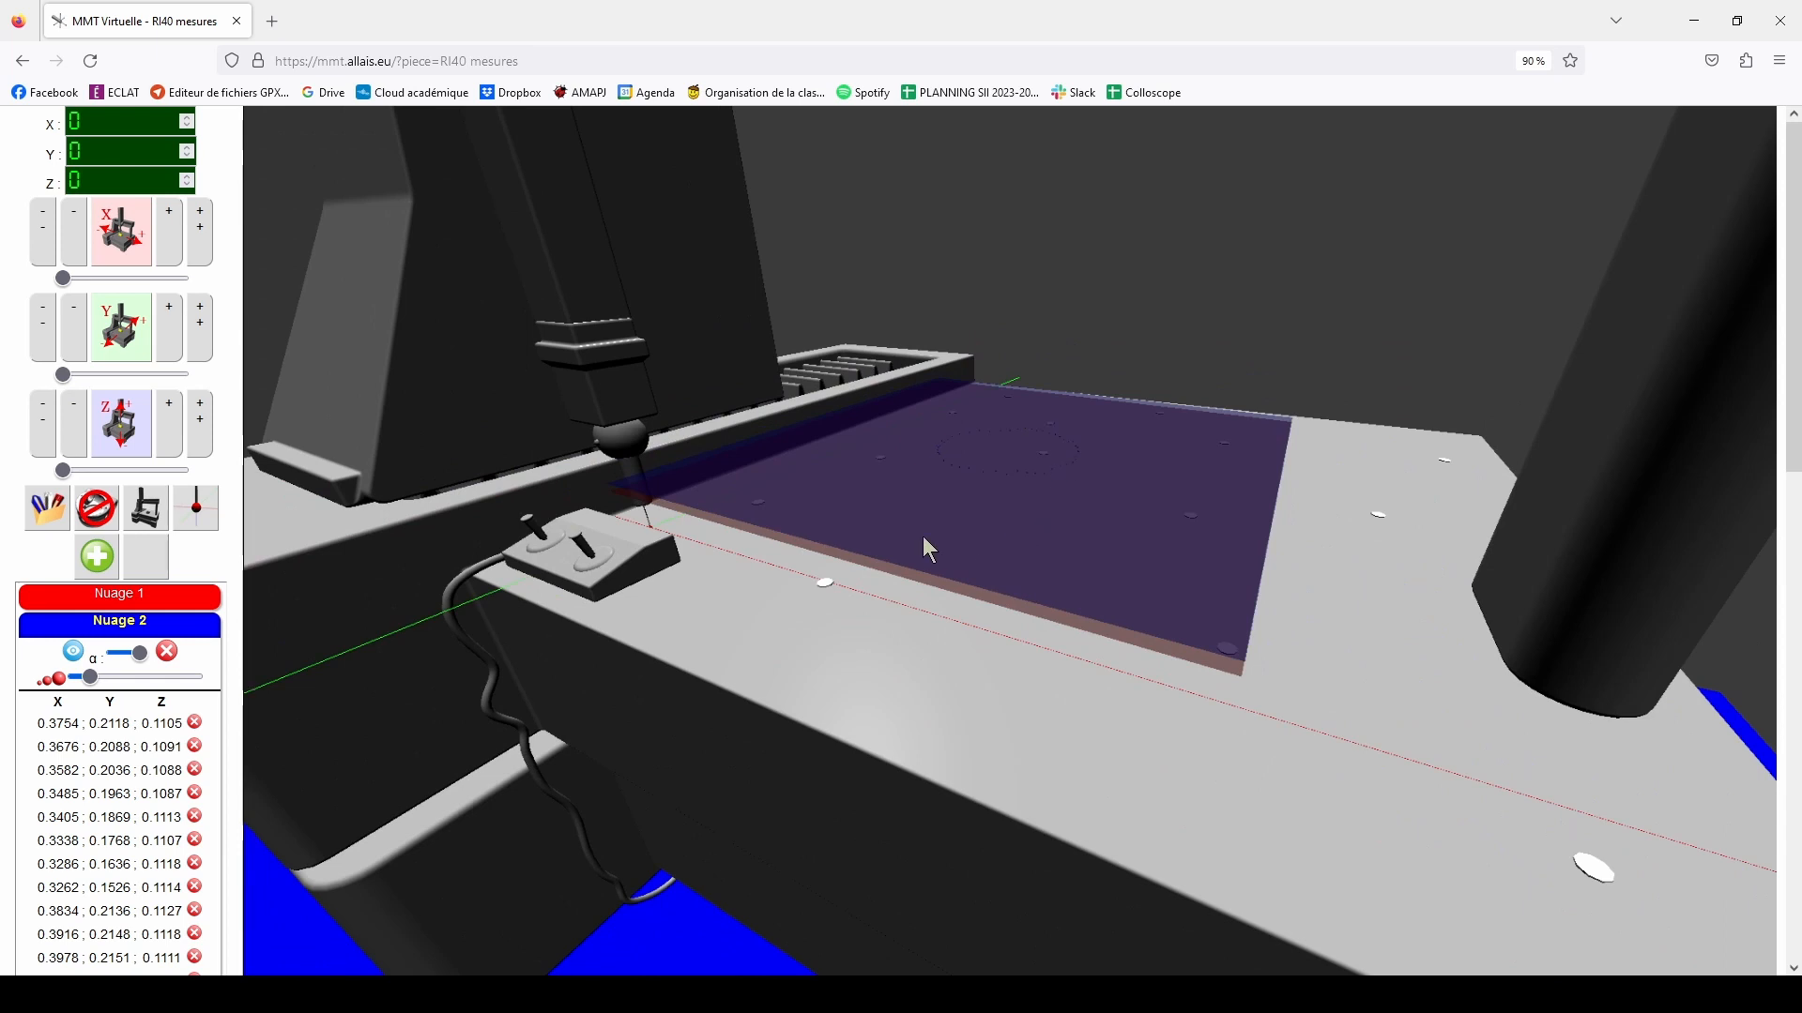
pyautogui.scroll(5, 838, 532)
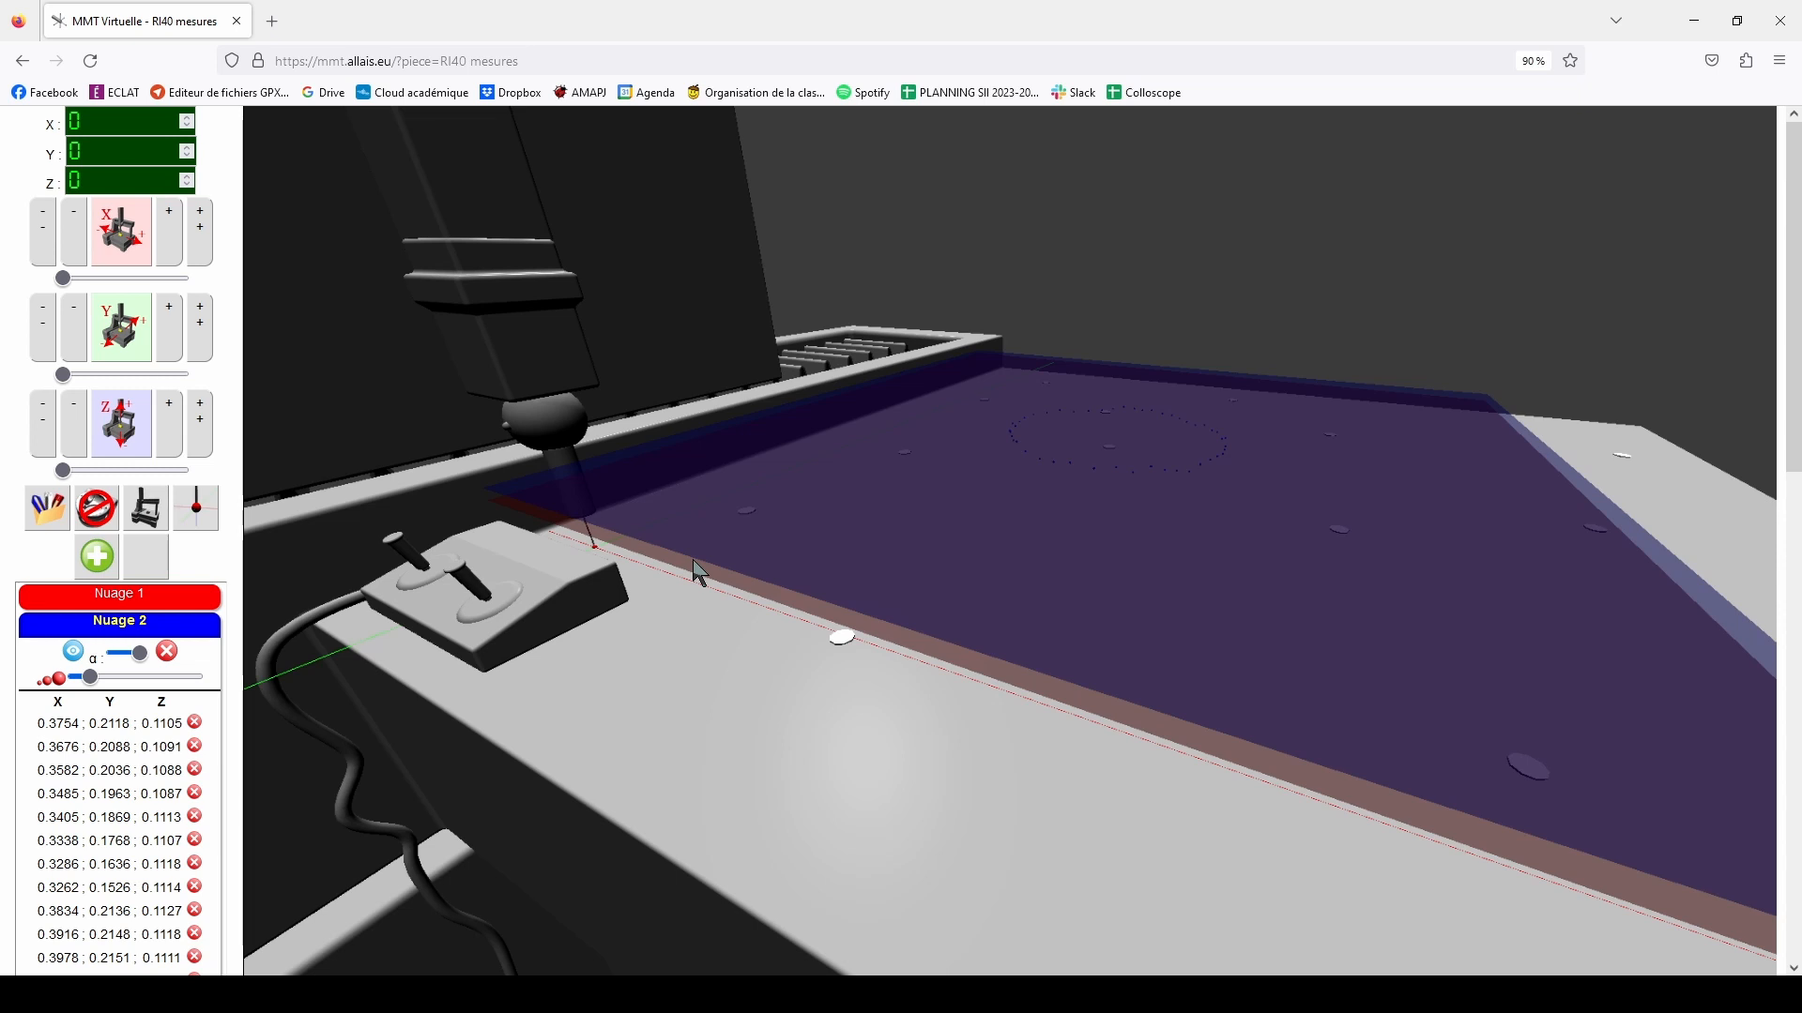
pyautogui.moveTo(699, 572); pyautogui.dragTo(525, 601)
pyautogui.click(107, 627)
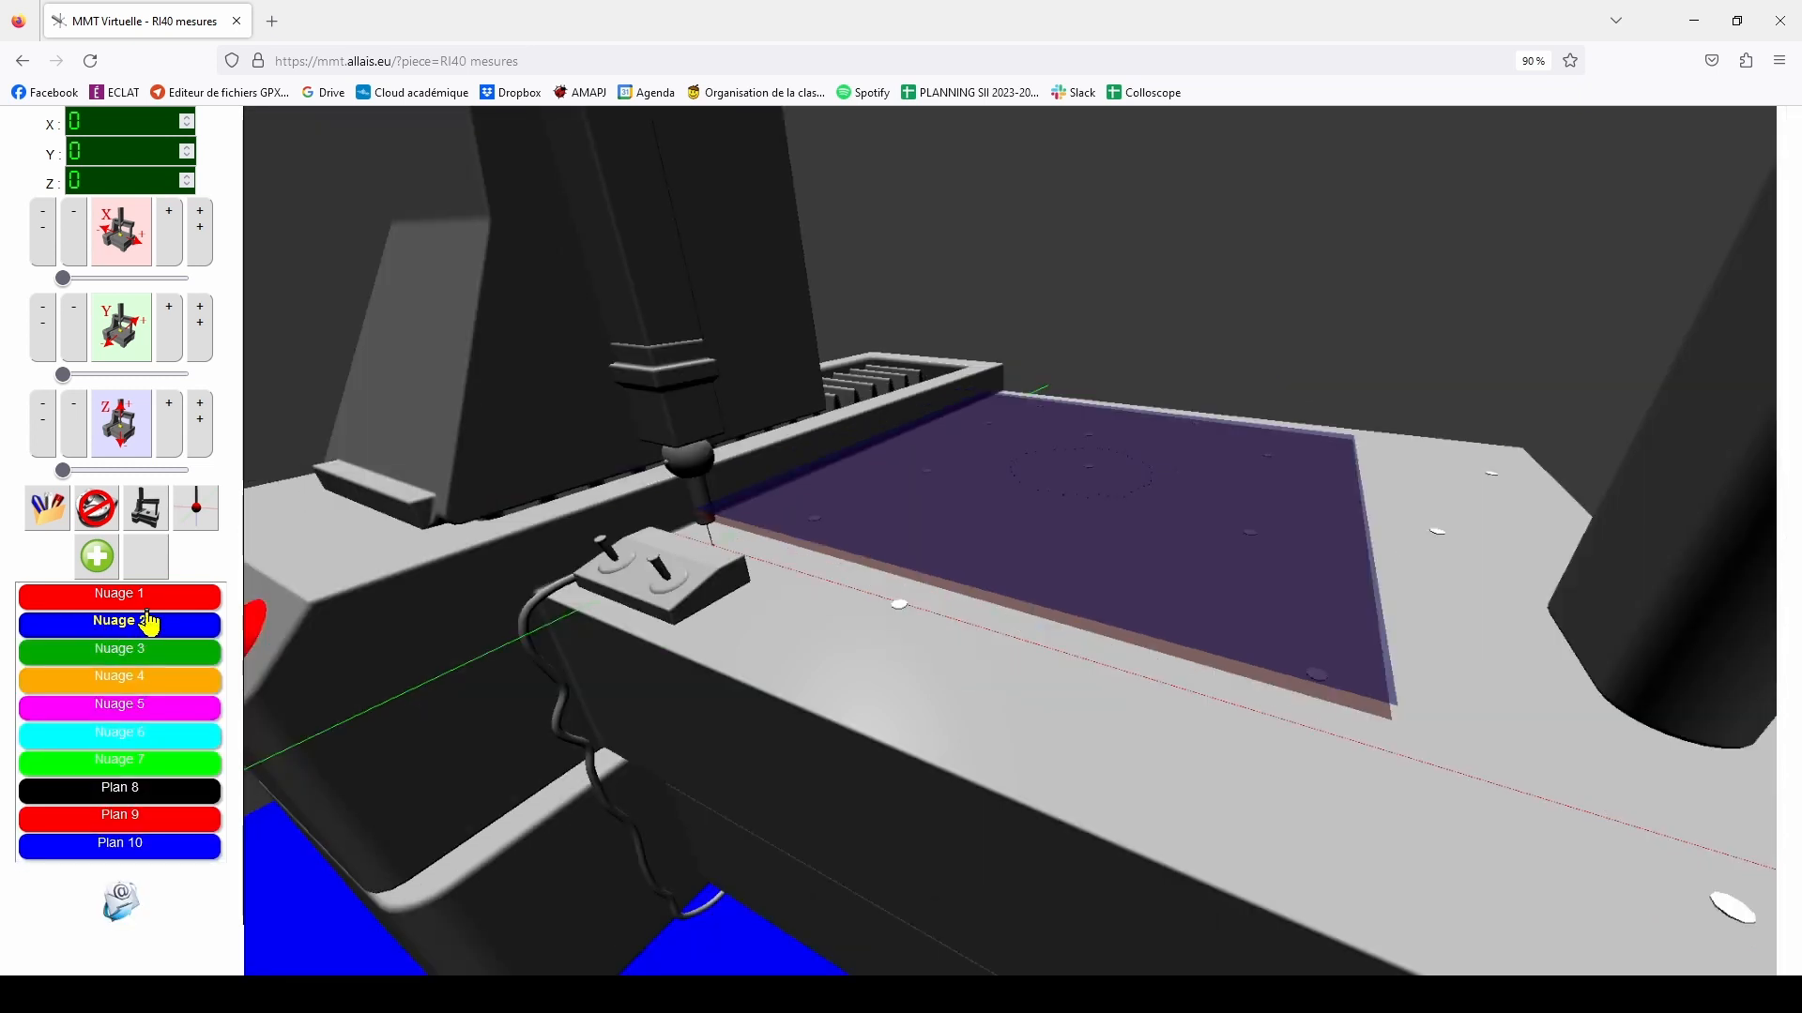
# Delete the planes Plan 10 and Plan 9
pyautogui.click(132, 846)
pyautogui.click(151, 873)
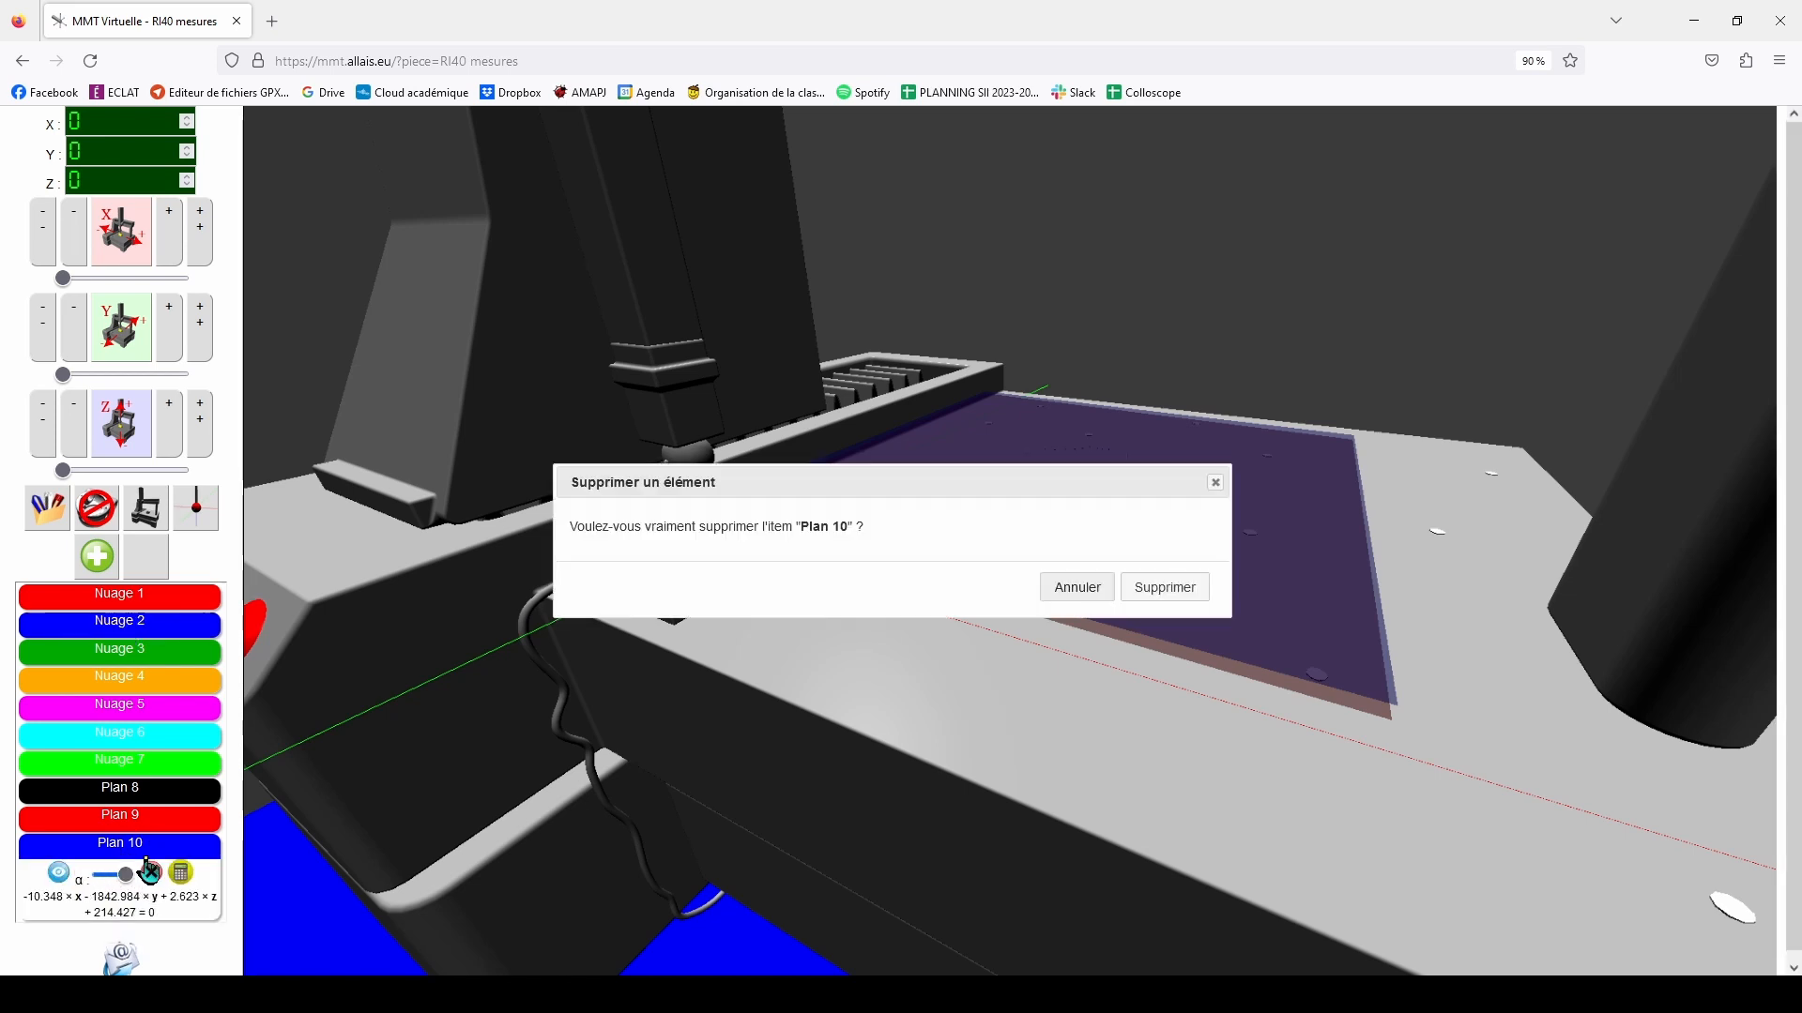
pyautogui.click(1180, 591)
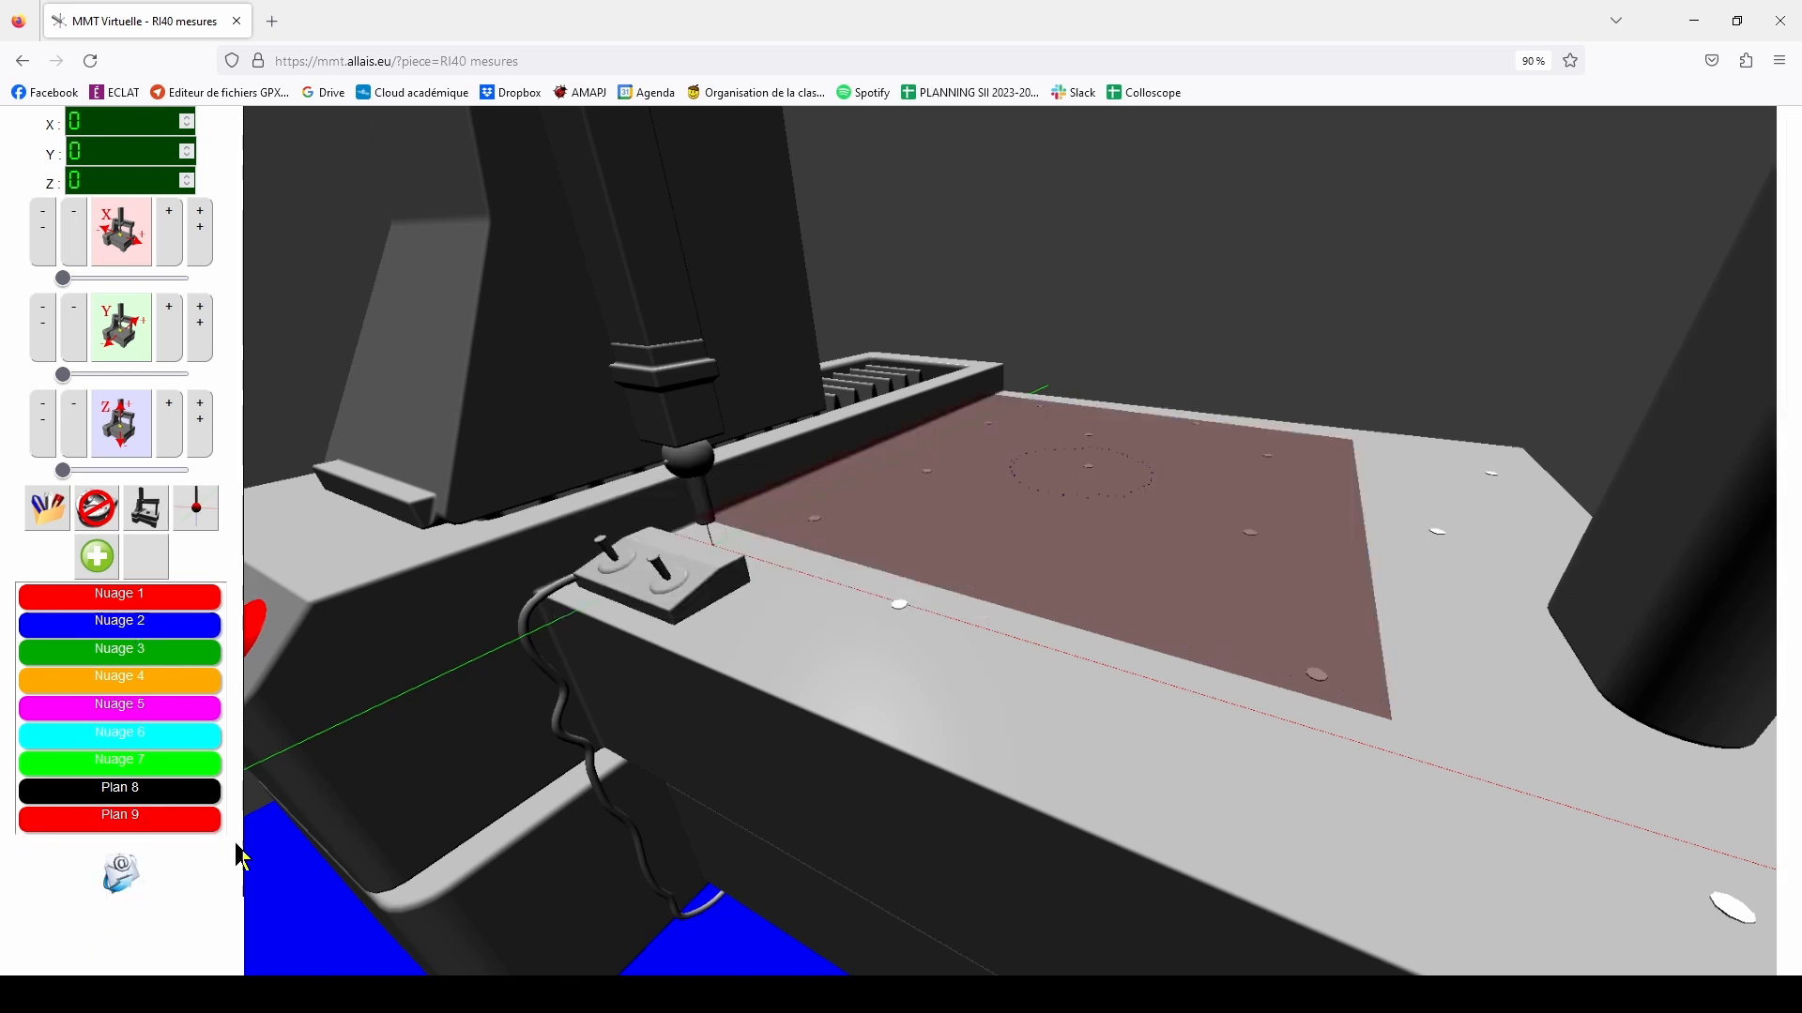
pyautogui.click(167, 818)
pyautogui.click(152, 847)
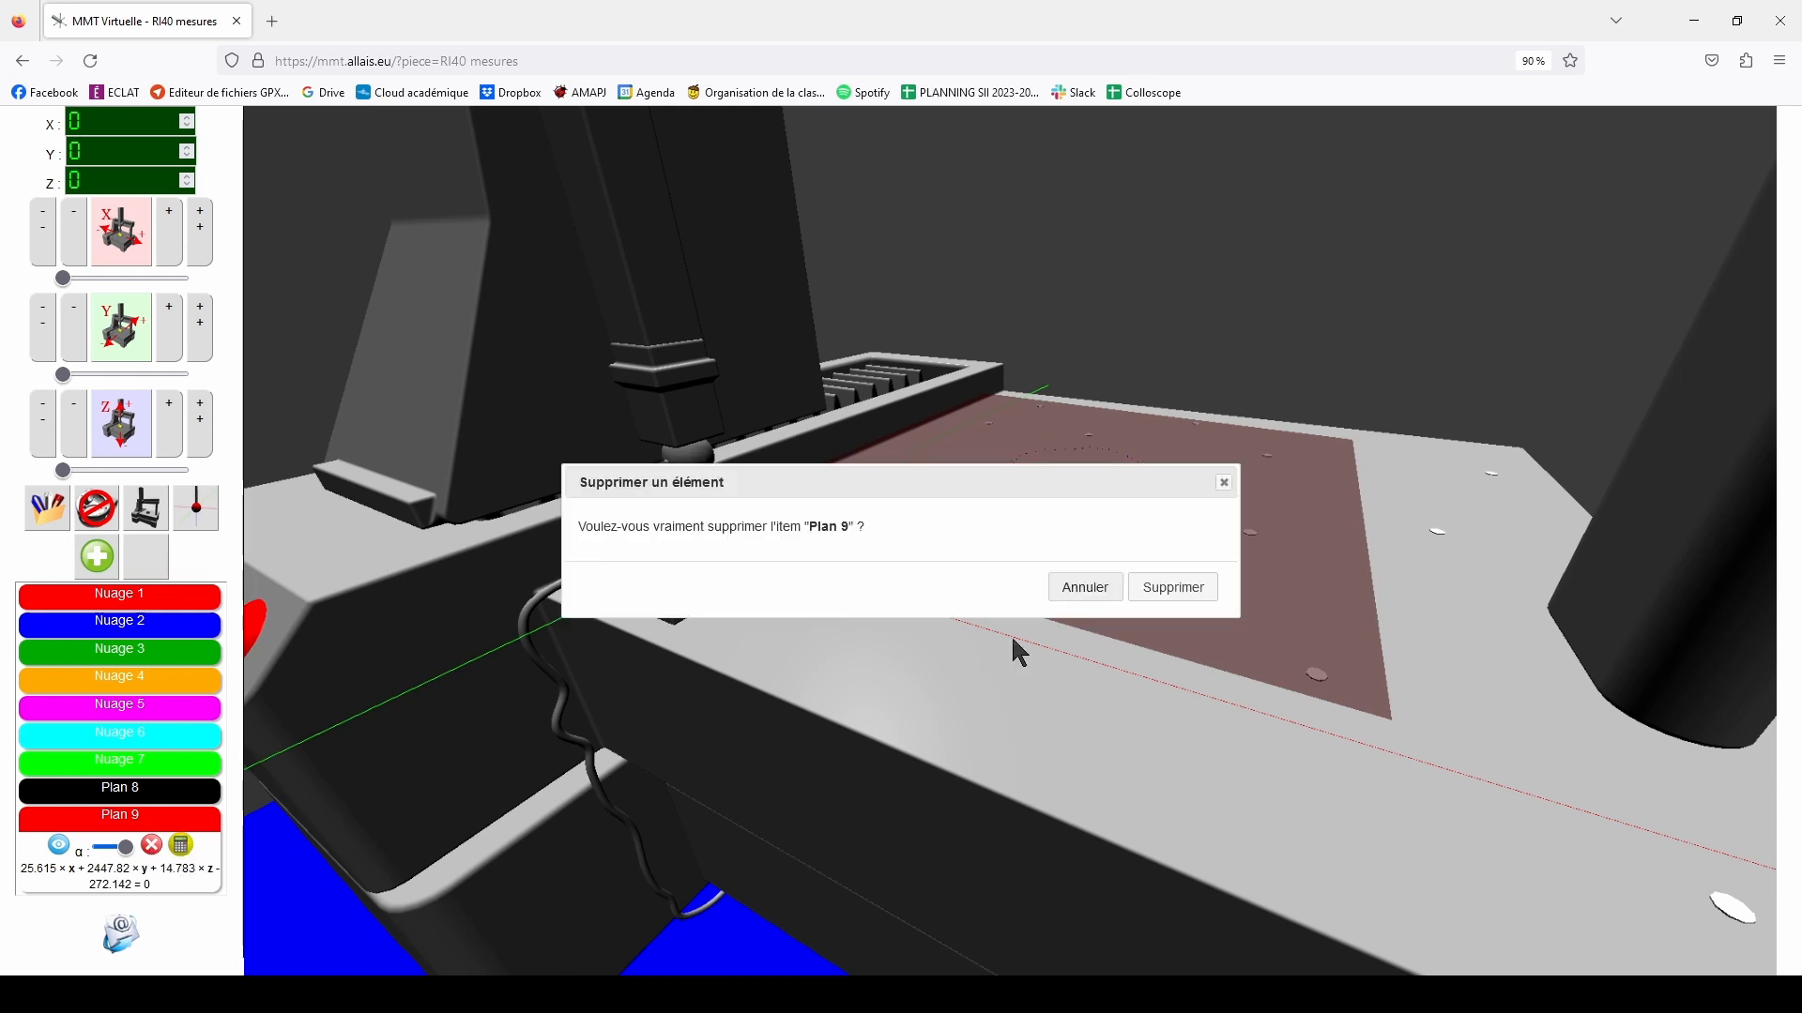
pyautogui.click(1175, 590)
# Show the part on the measuring table and examine its side bores from close up
pyautogui.click(98, 510)
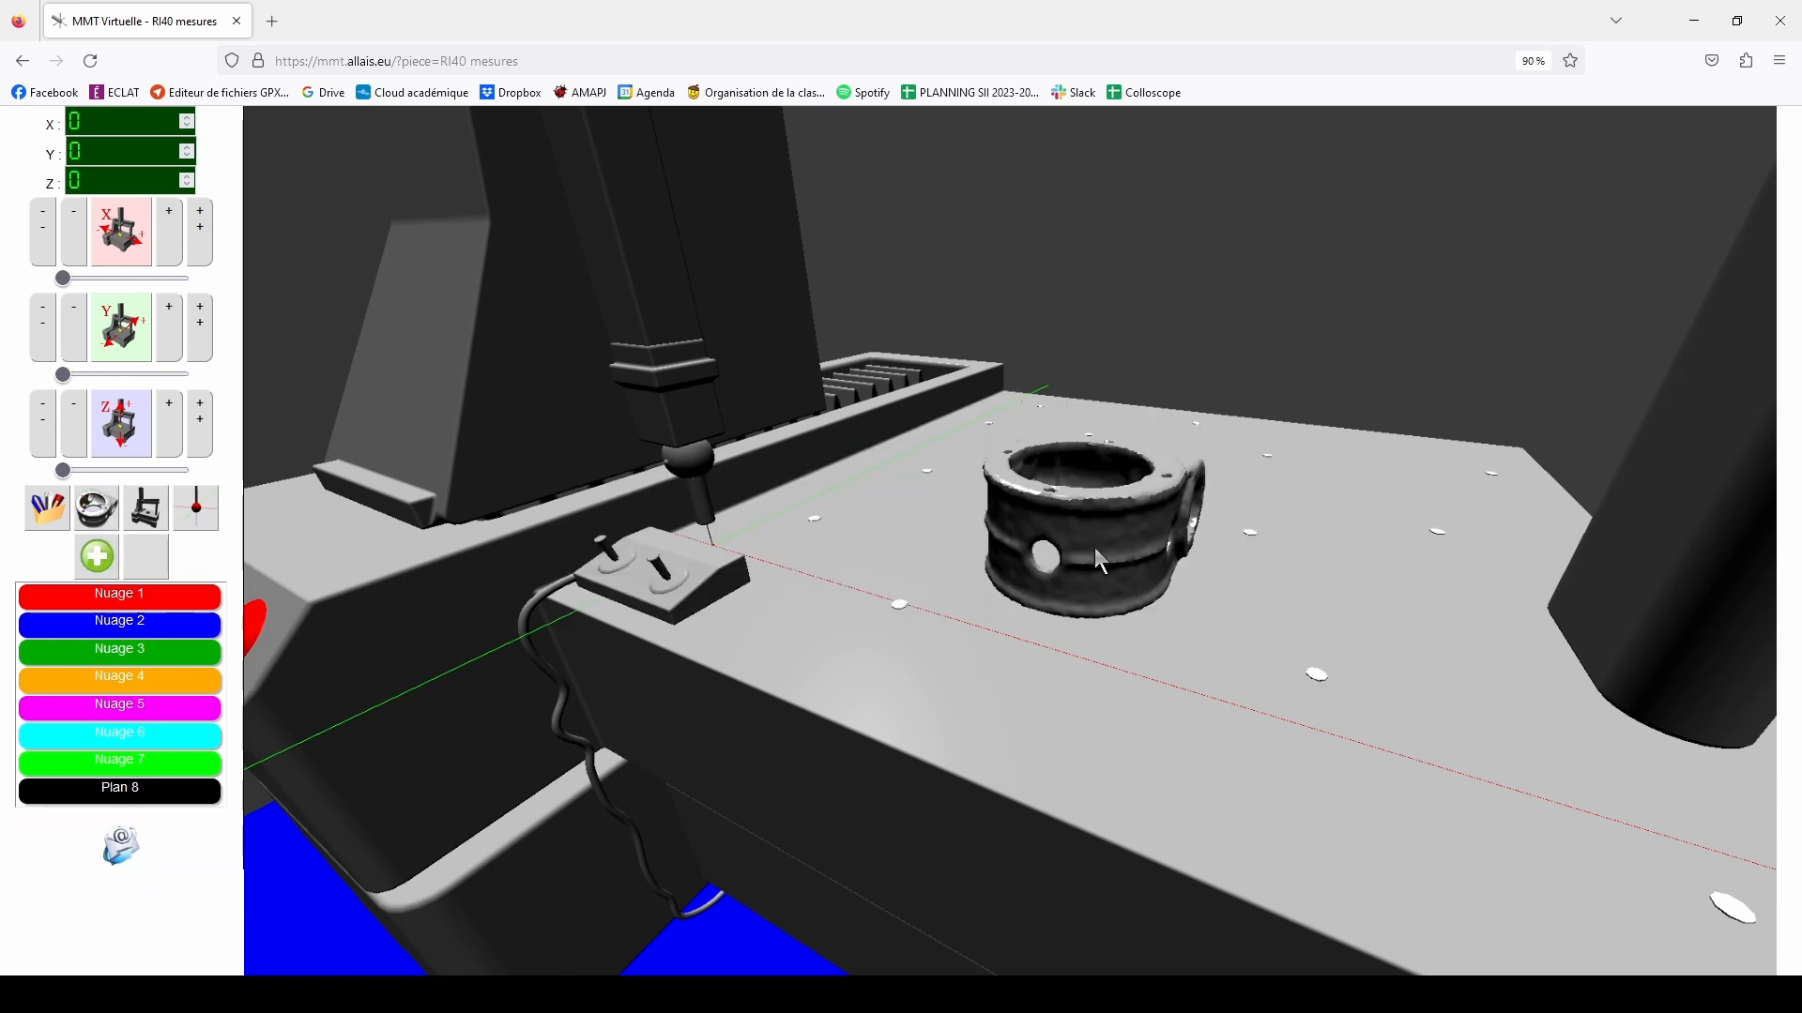
pyautogui.moveTo(1094, 549); pyautogui.dragTo(1038, 554)
pyautogui.scroll(7, 1130, 533)
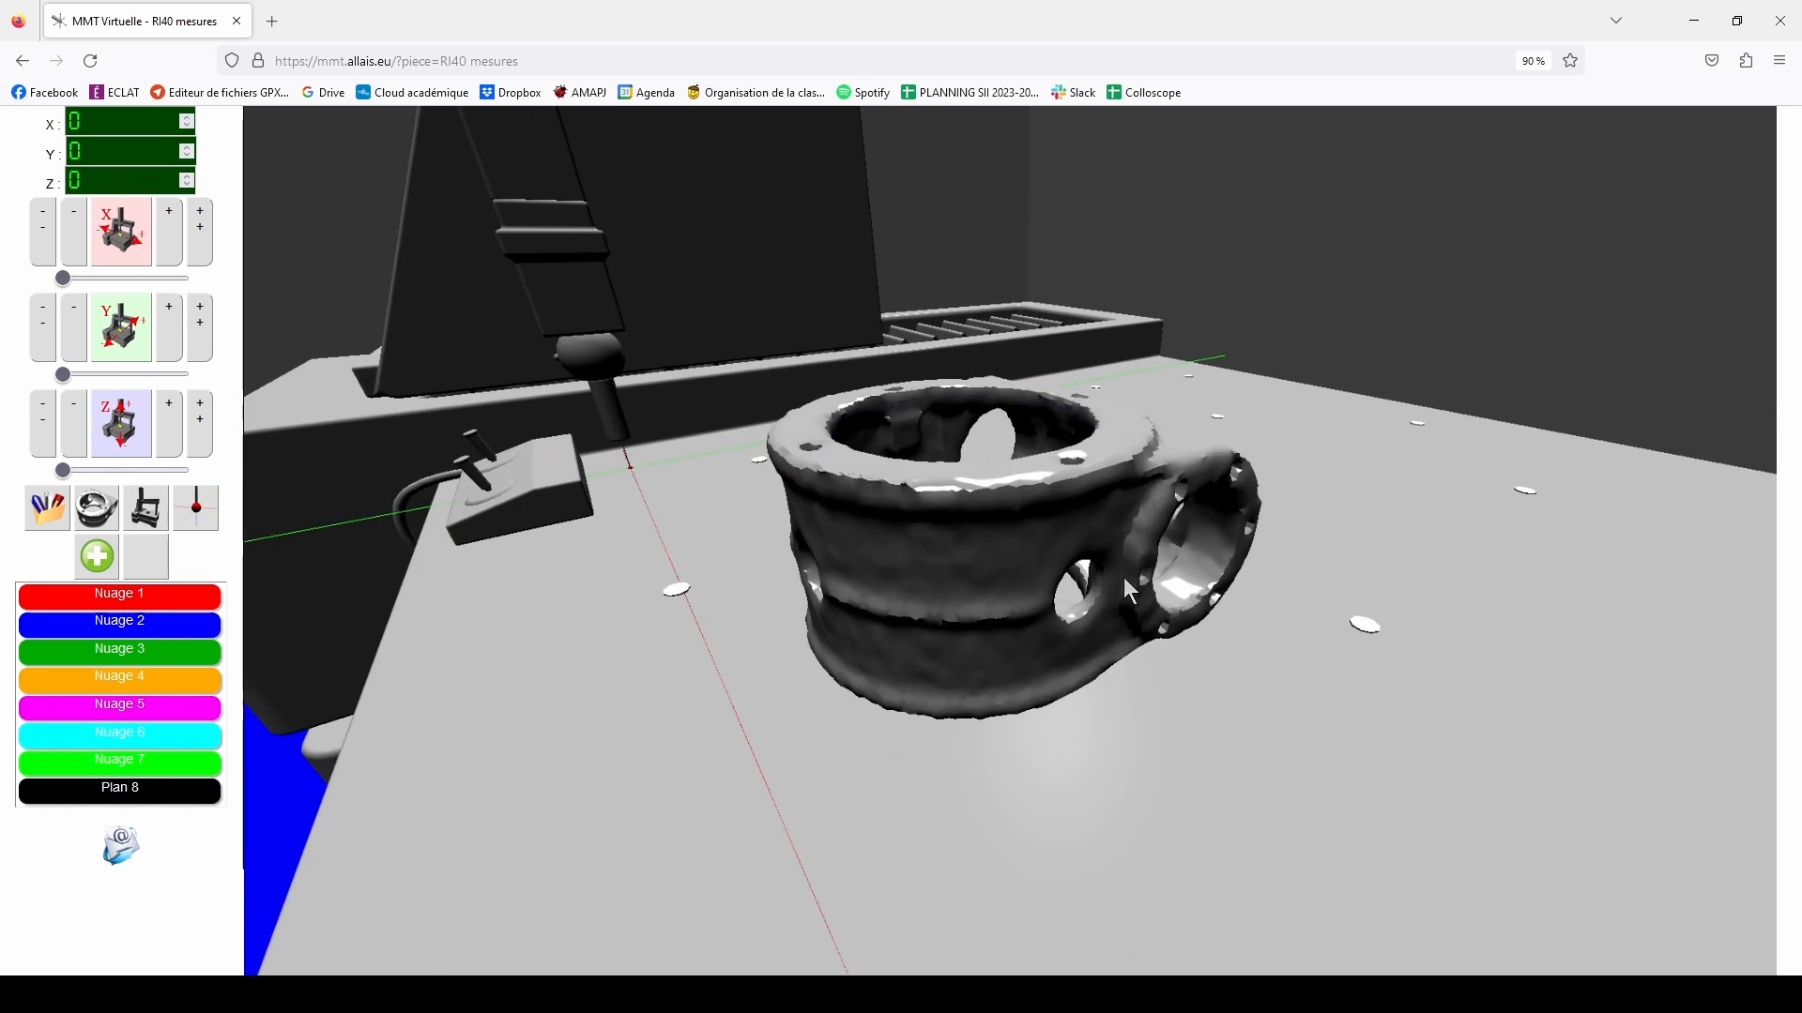
pyautogui.moveTo(1138, 567); pyautogui.dragTo(1047, 630, button='right')
pyautogui.scroll(1, 1039, 627)
pyautogui.moveTo(1038, 627); pyautogui.dragTo(1056, 637)
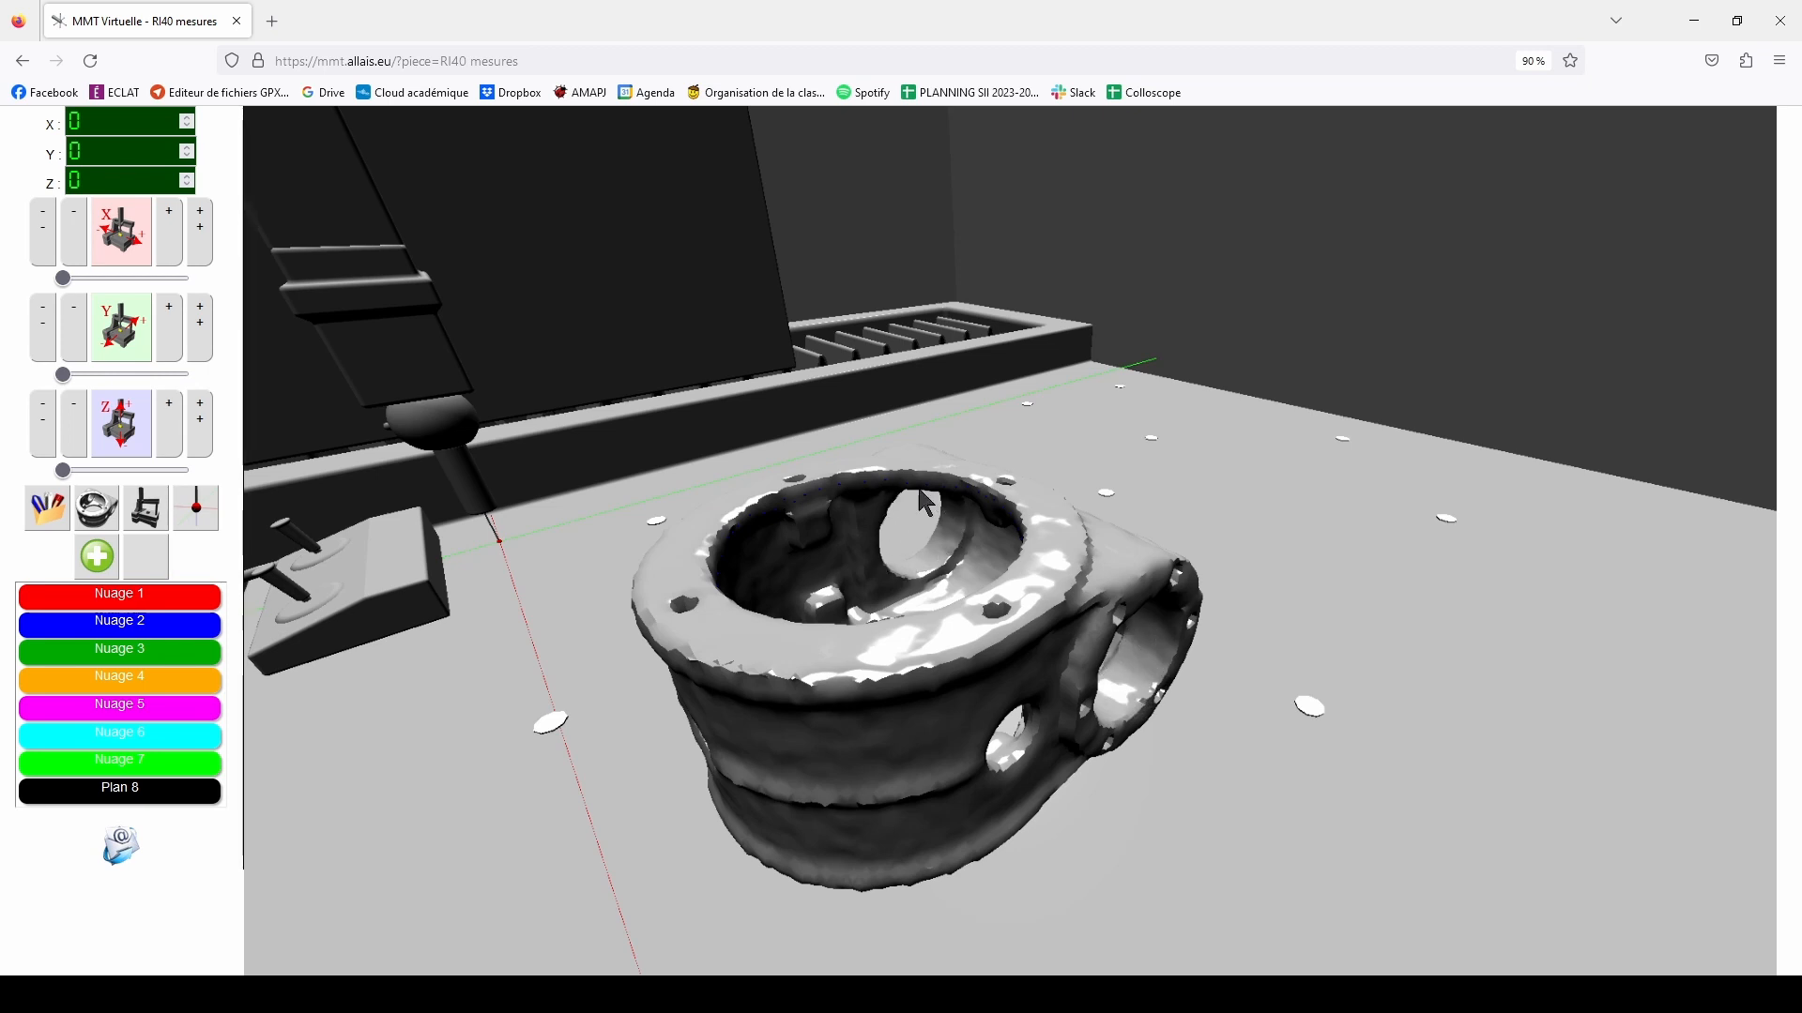
# Display the point clouds Nuage 6 and Nuage 7 in the part's bores
pyautogui.click(153, 629)
pyautogui.click(89, 627)
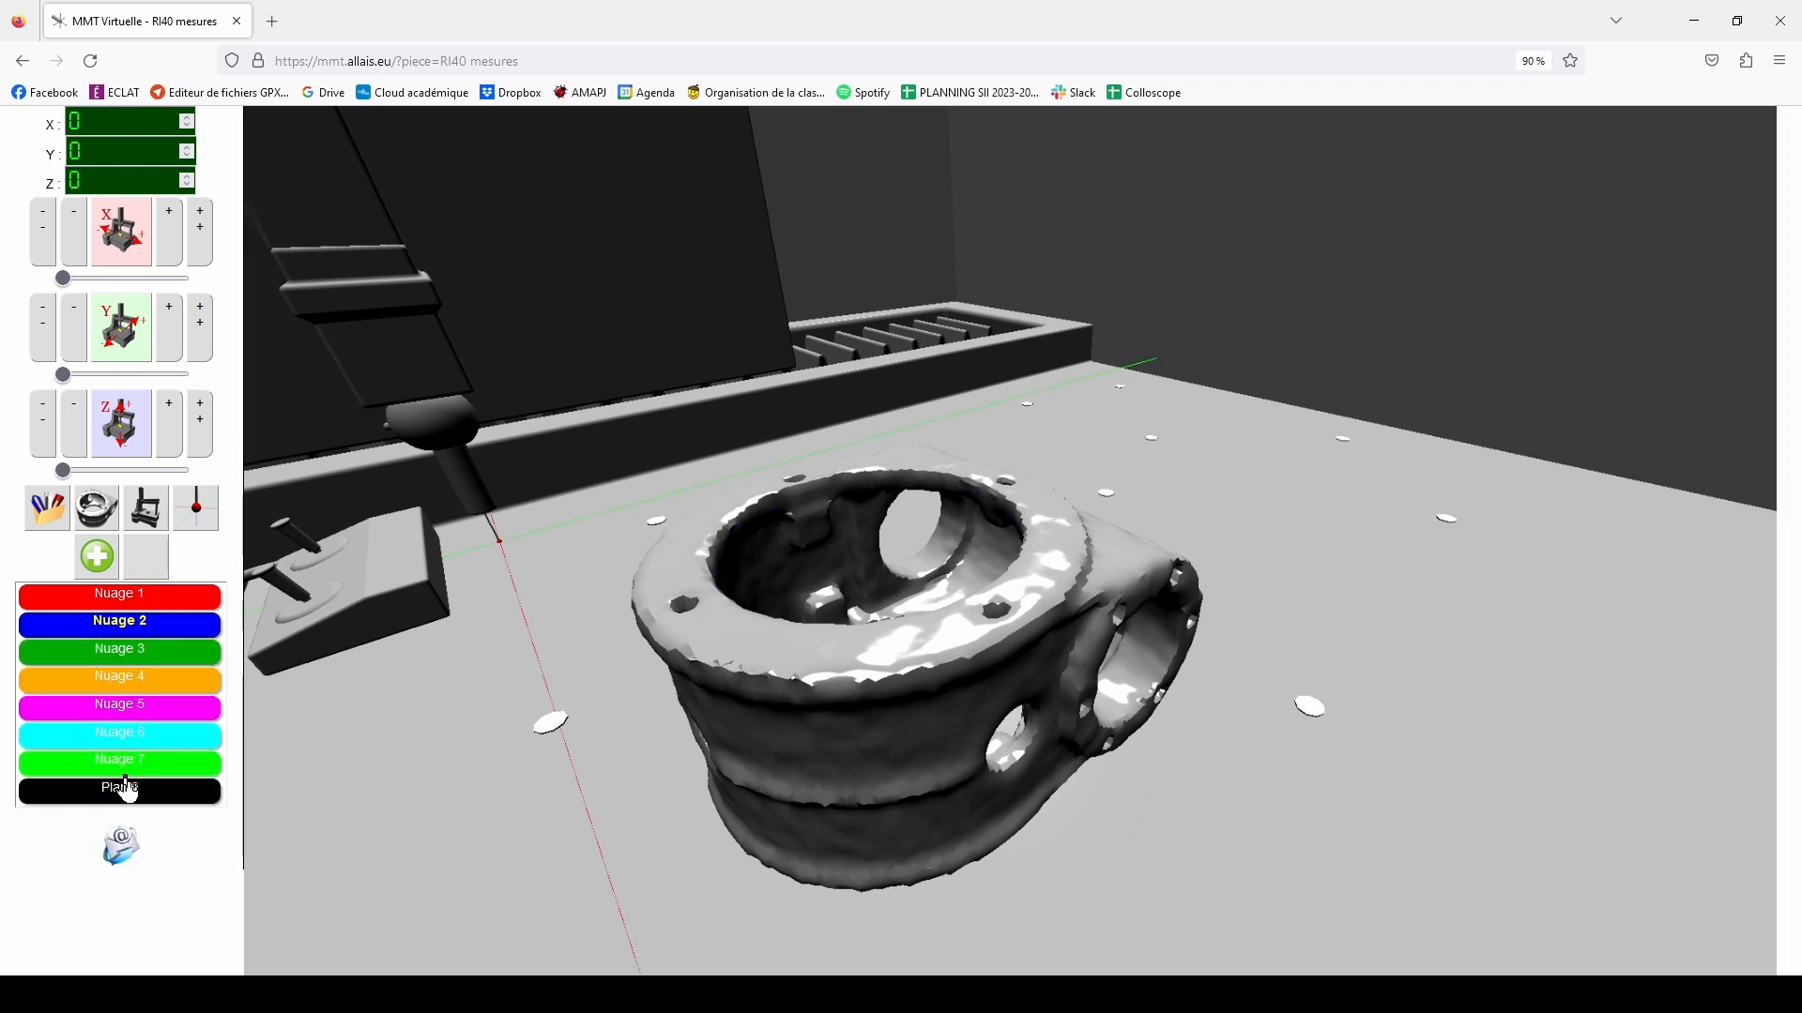
pyautogui.click(129, 737)
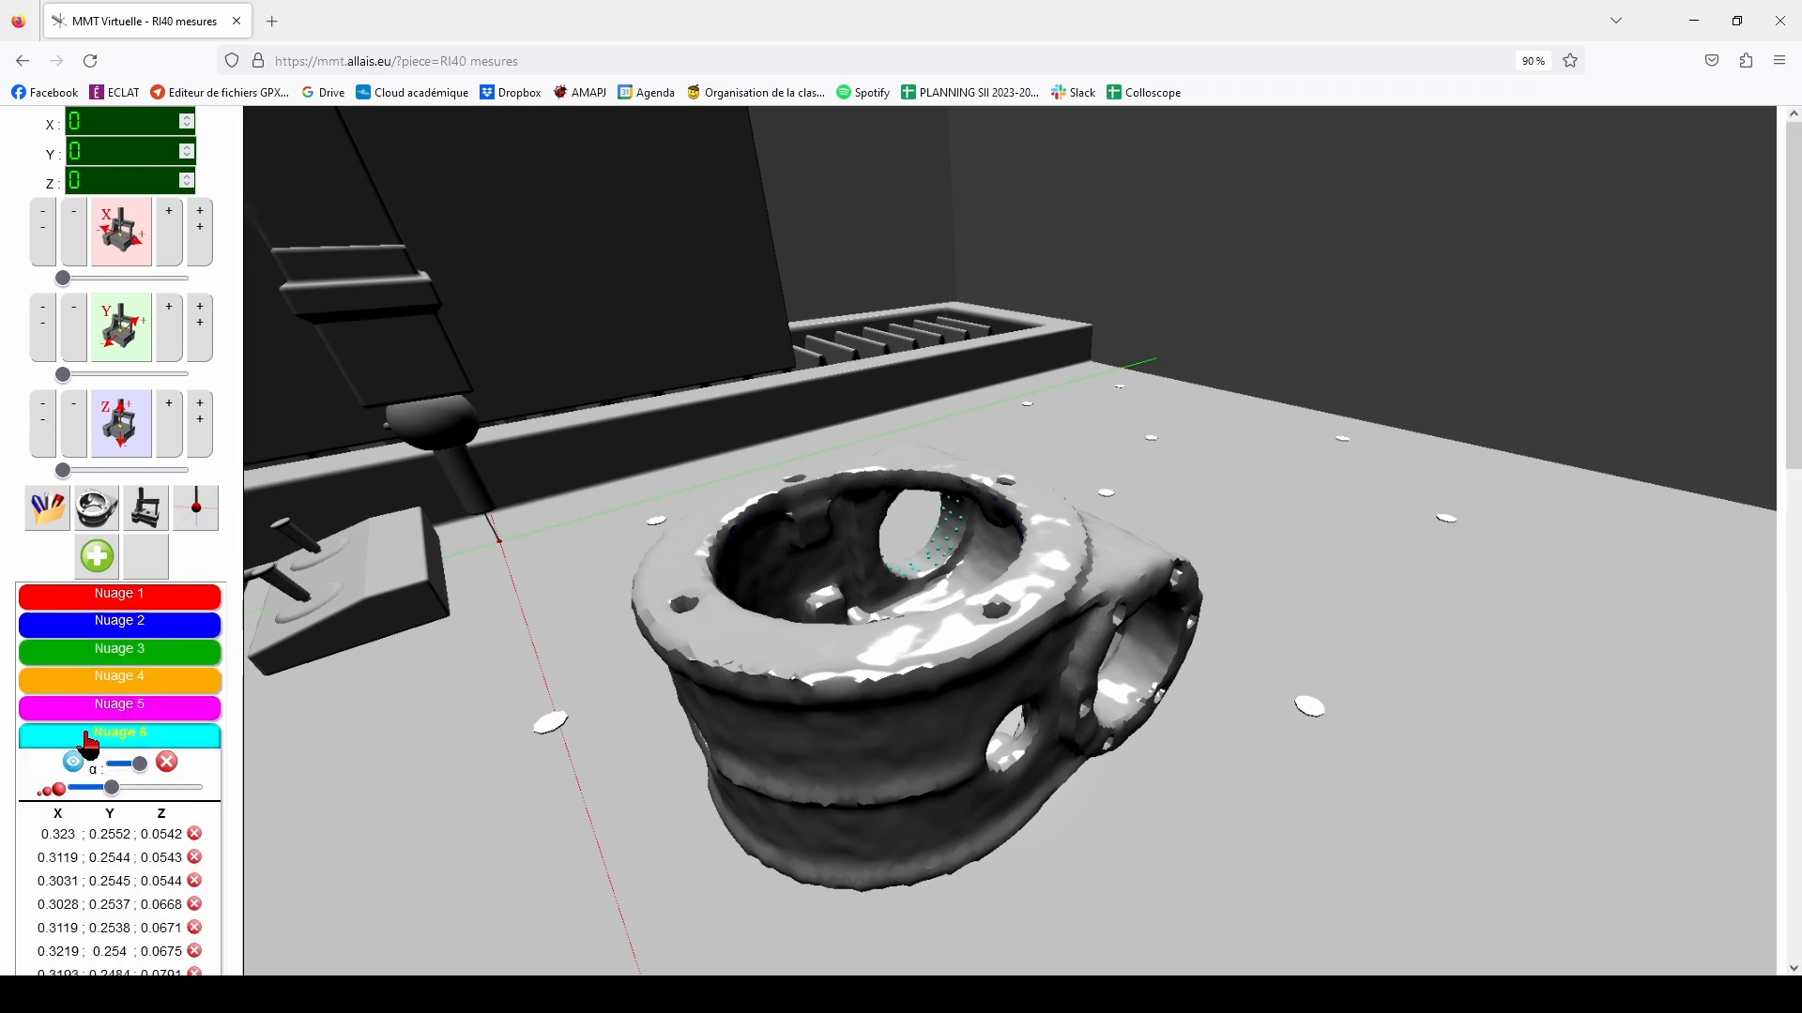
pyautogui.click(89, 743)
pyautogui.click(92, 762)
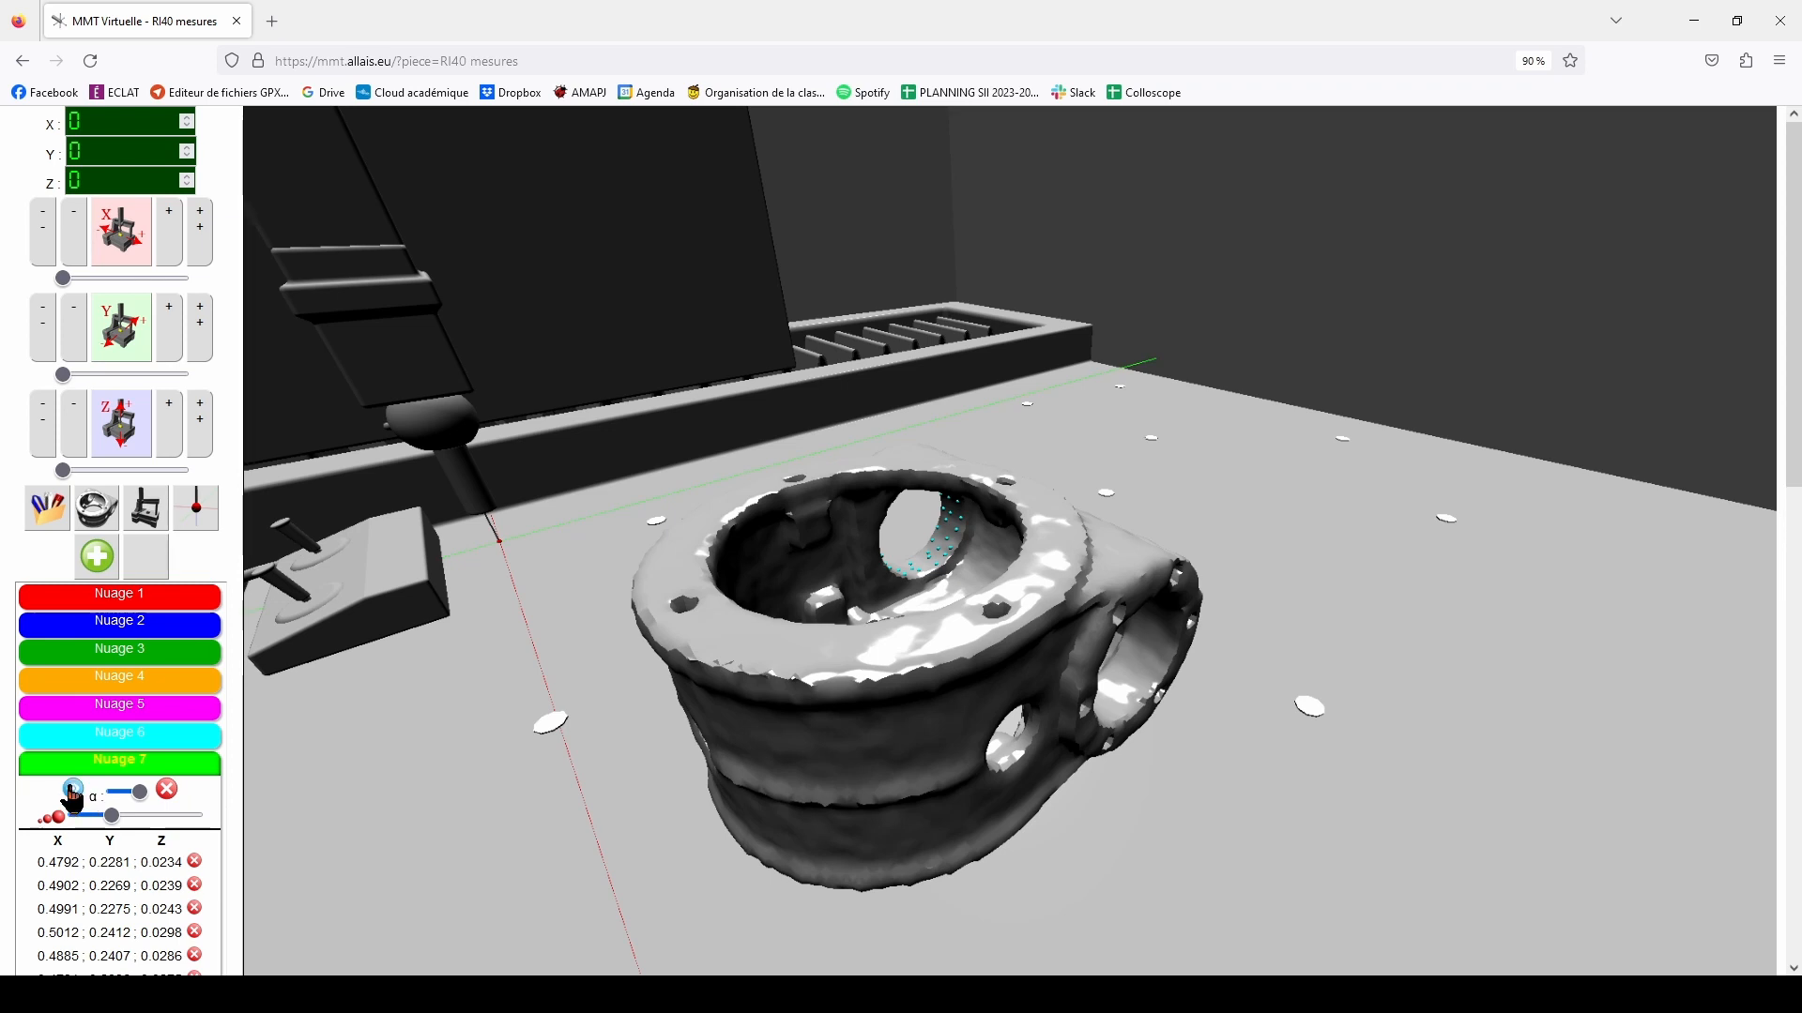
pyautogui.click(73, 790)
# Delete the plane Plan 8
pyautogui.click(141, 791)
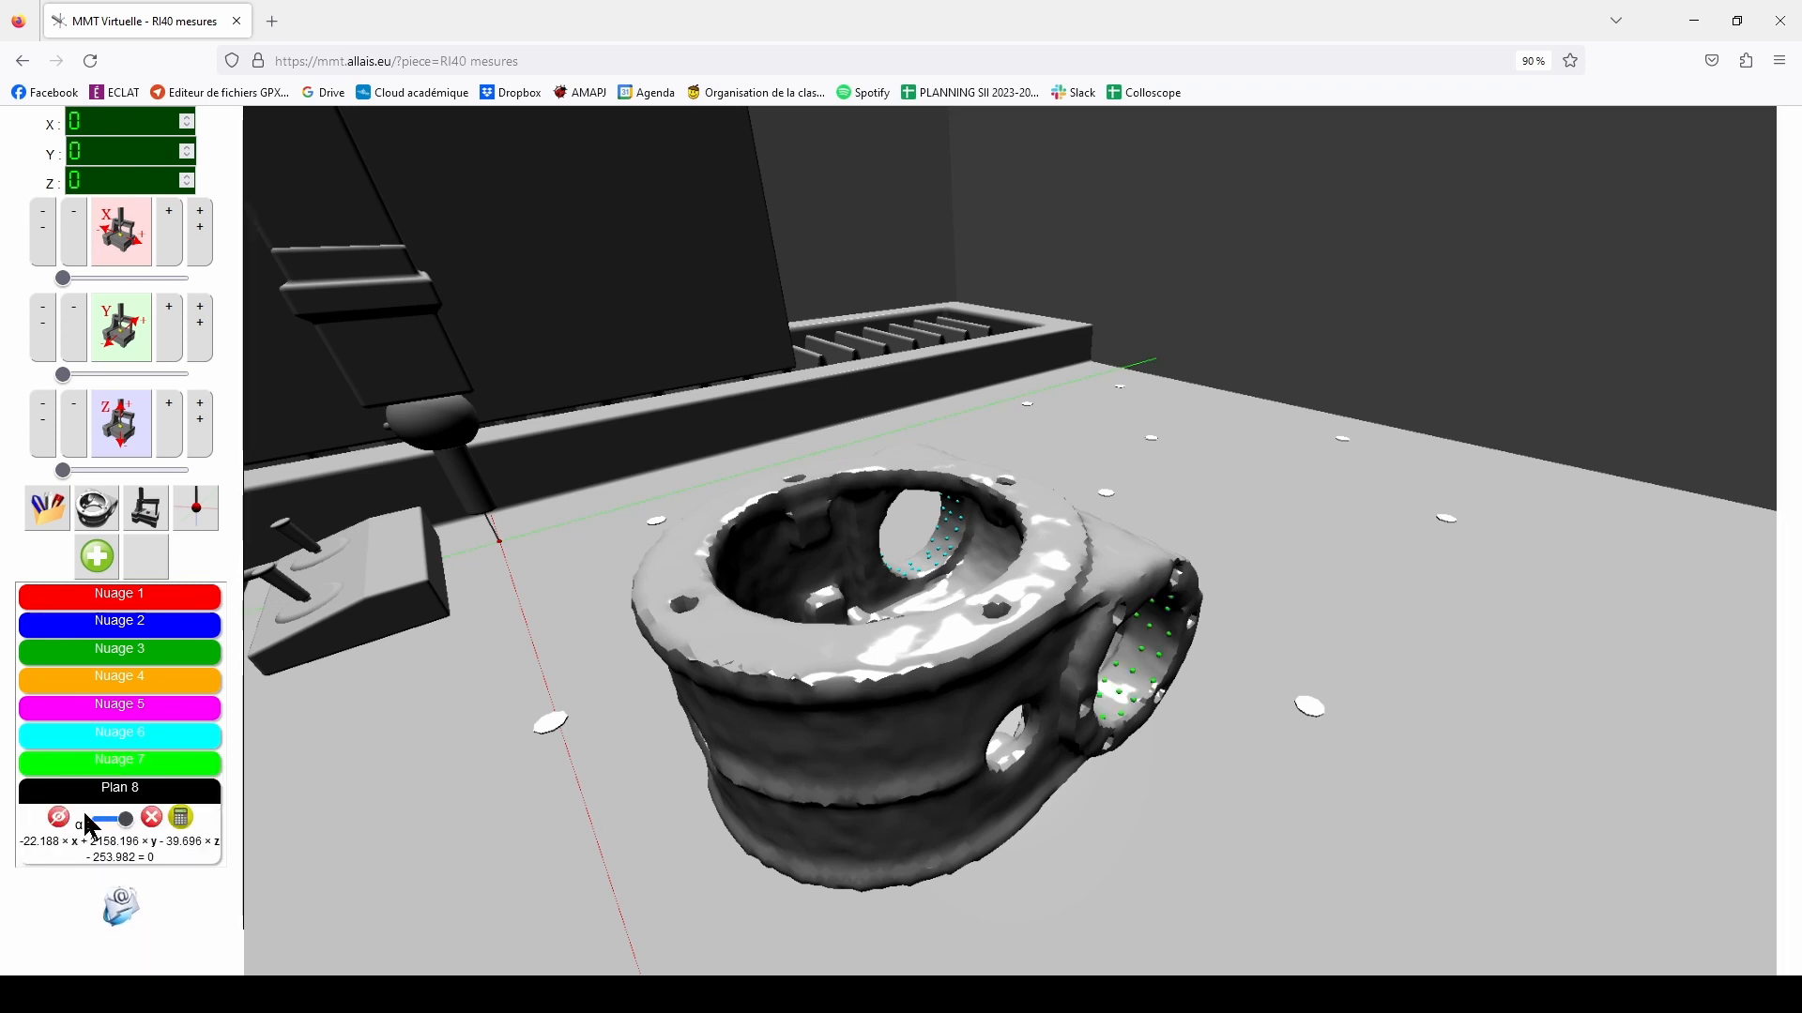
pyautogui.click(151, 817)
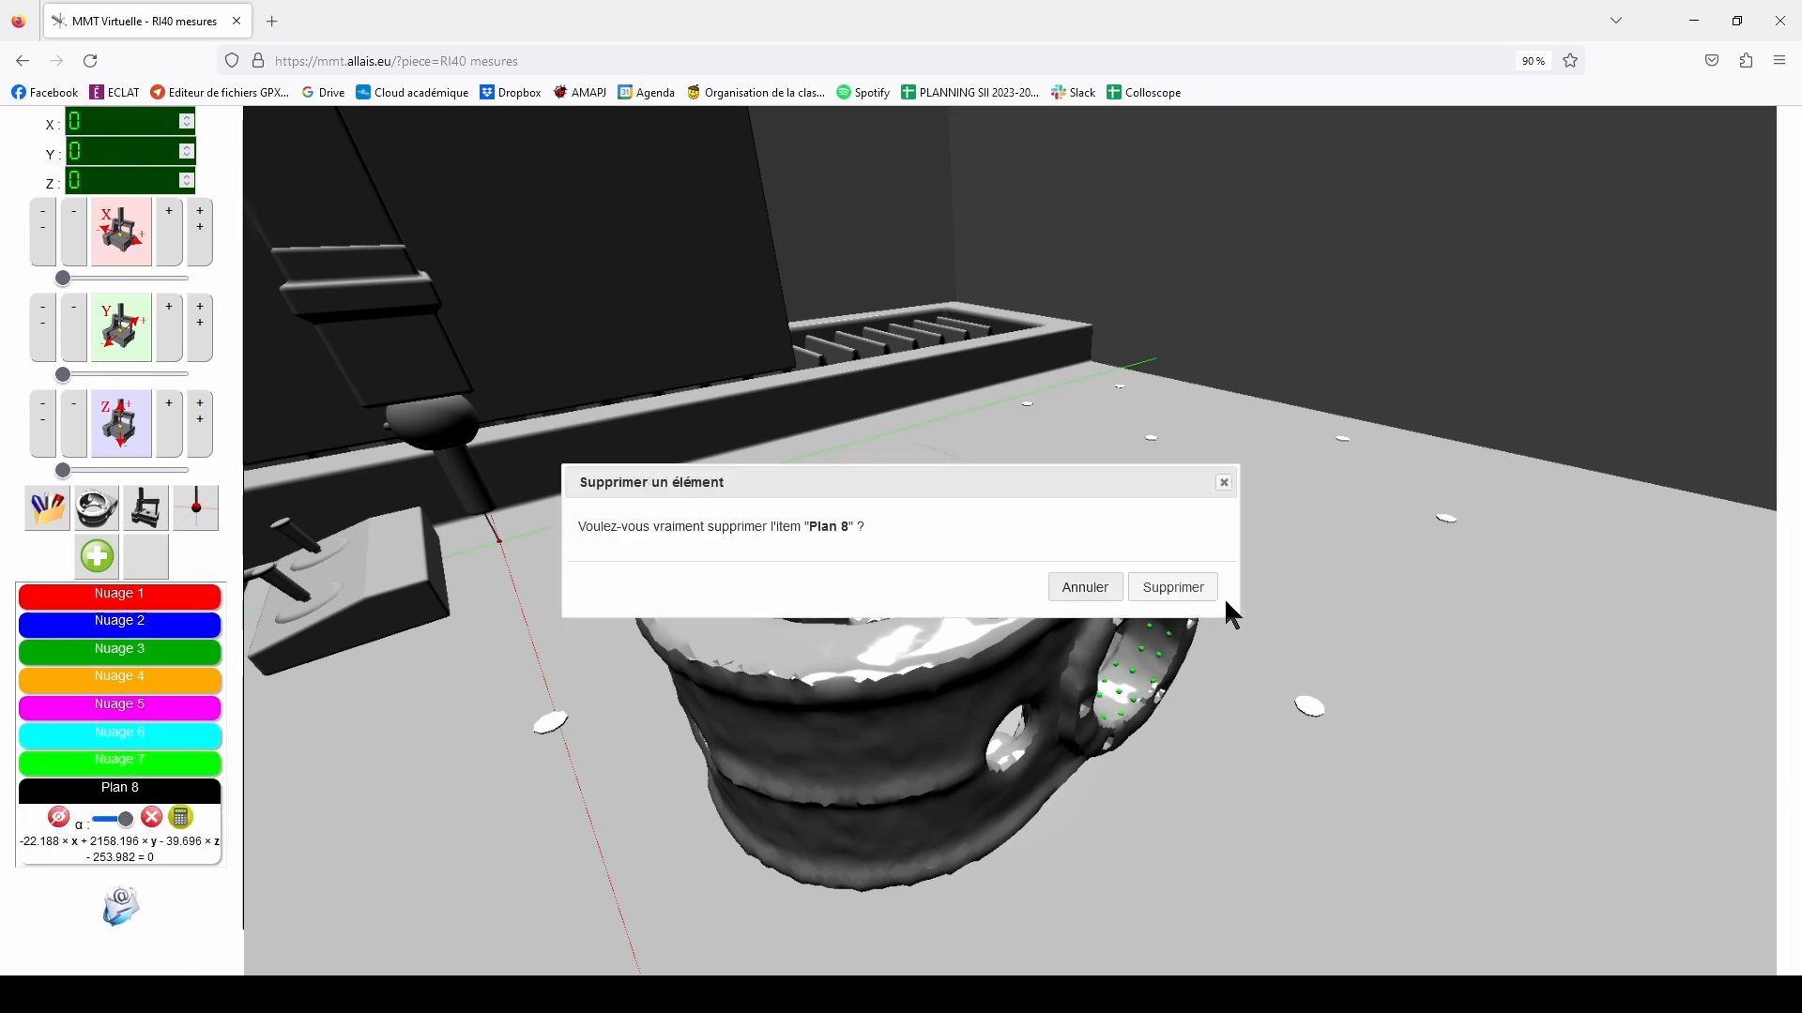
pyautogui.click(1173, 587)
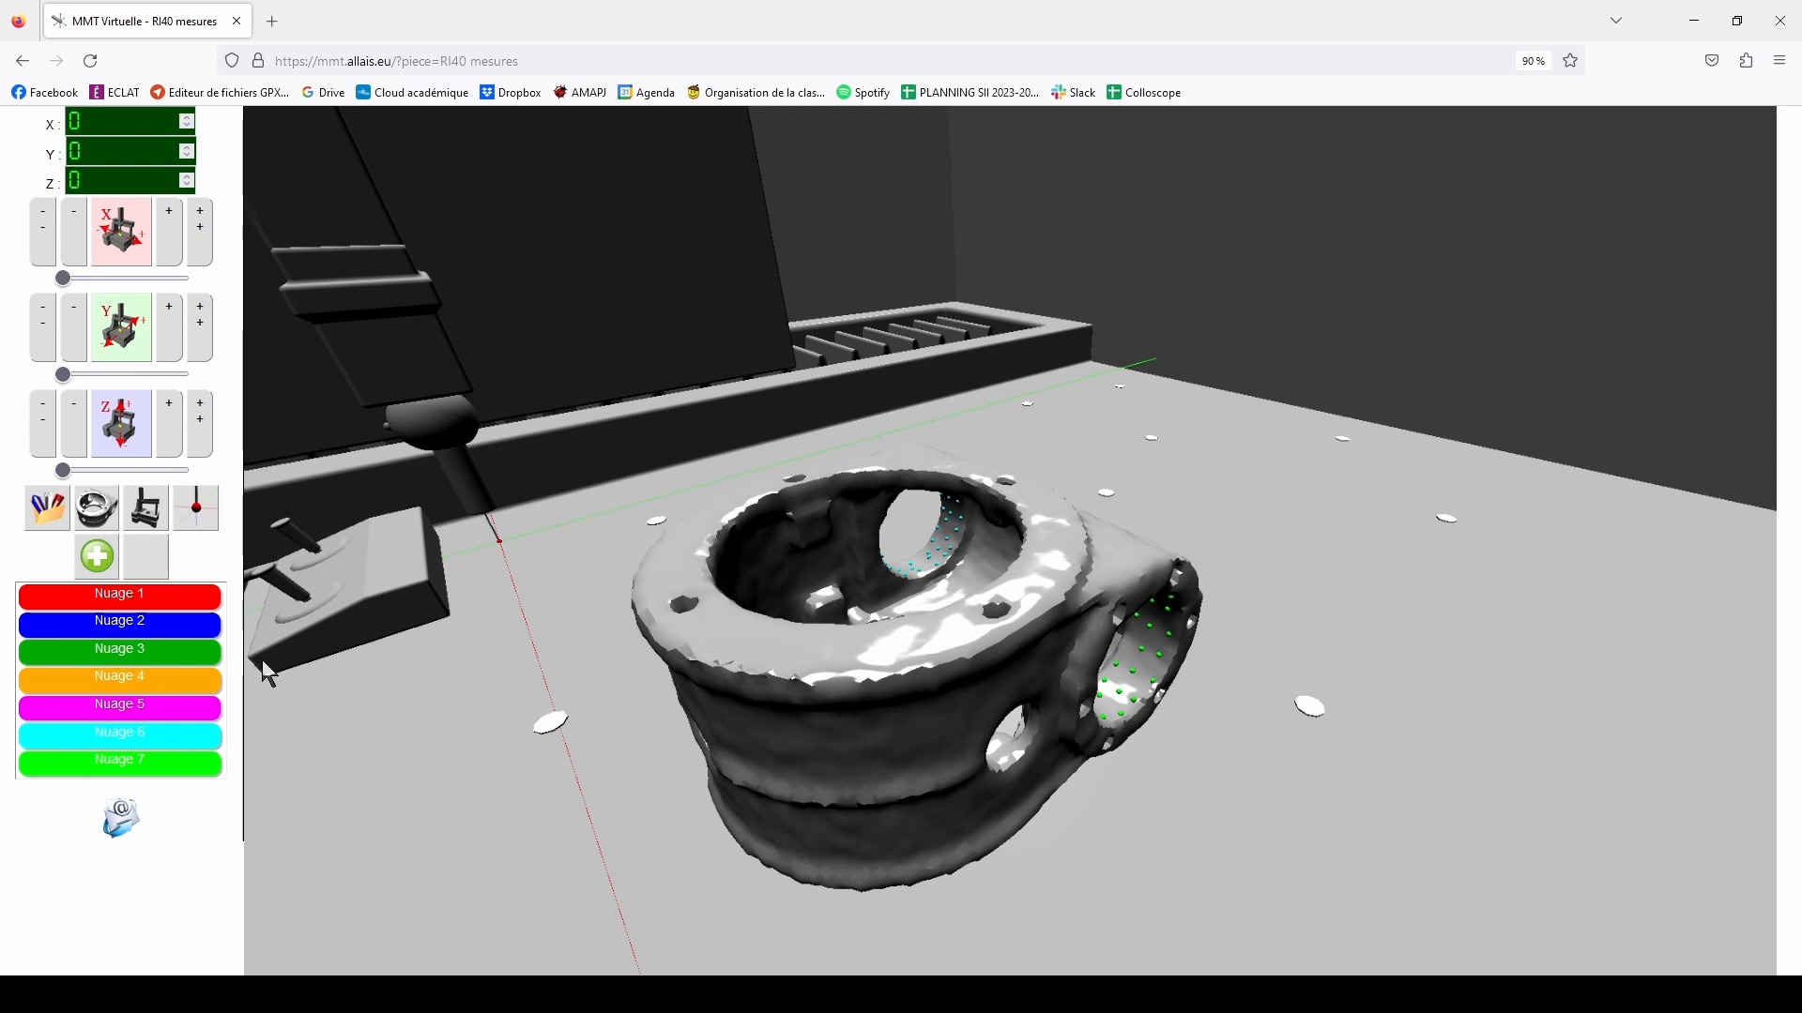
# Hide the part and examine how the points of Nuage 6 and Nuage 7 are arranged
pyautogui.click(97, 508)
pyautogui.scroll(5, 971, 597)
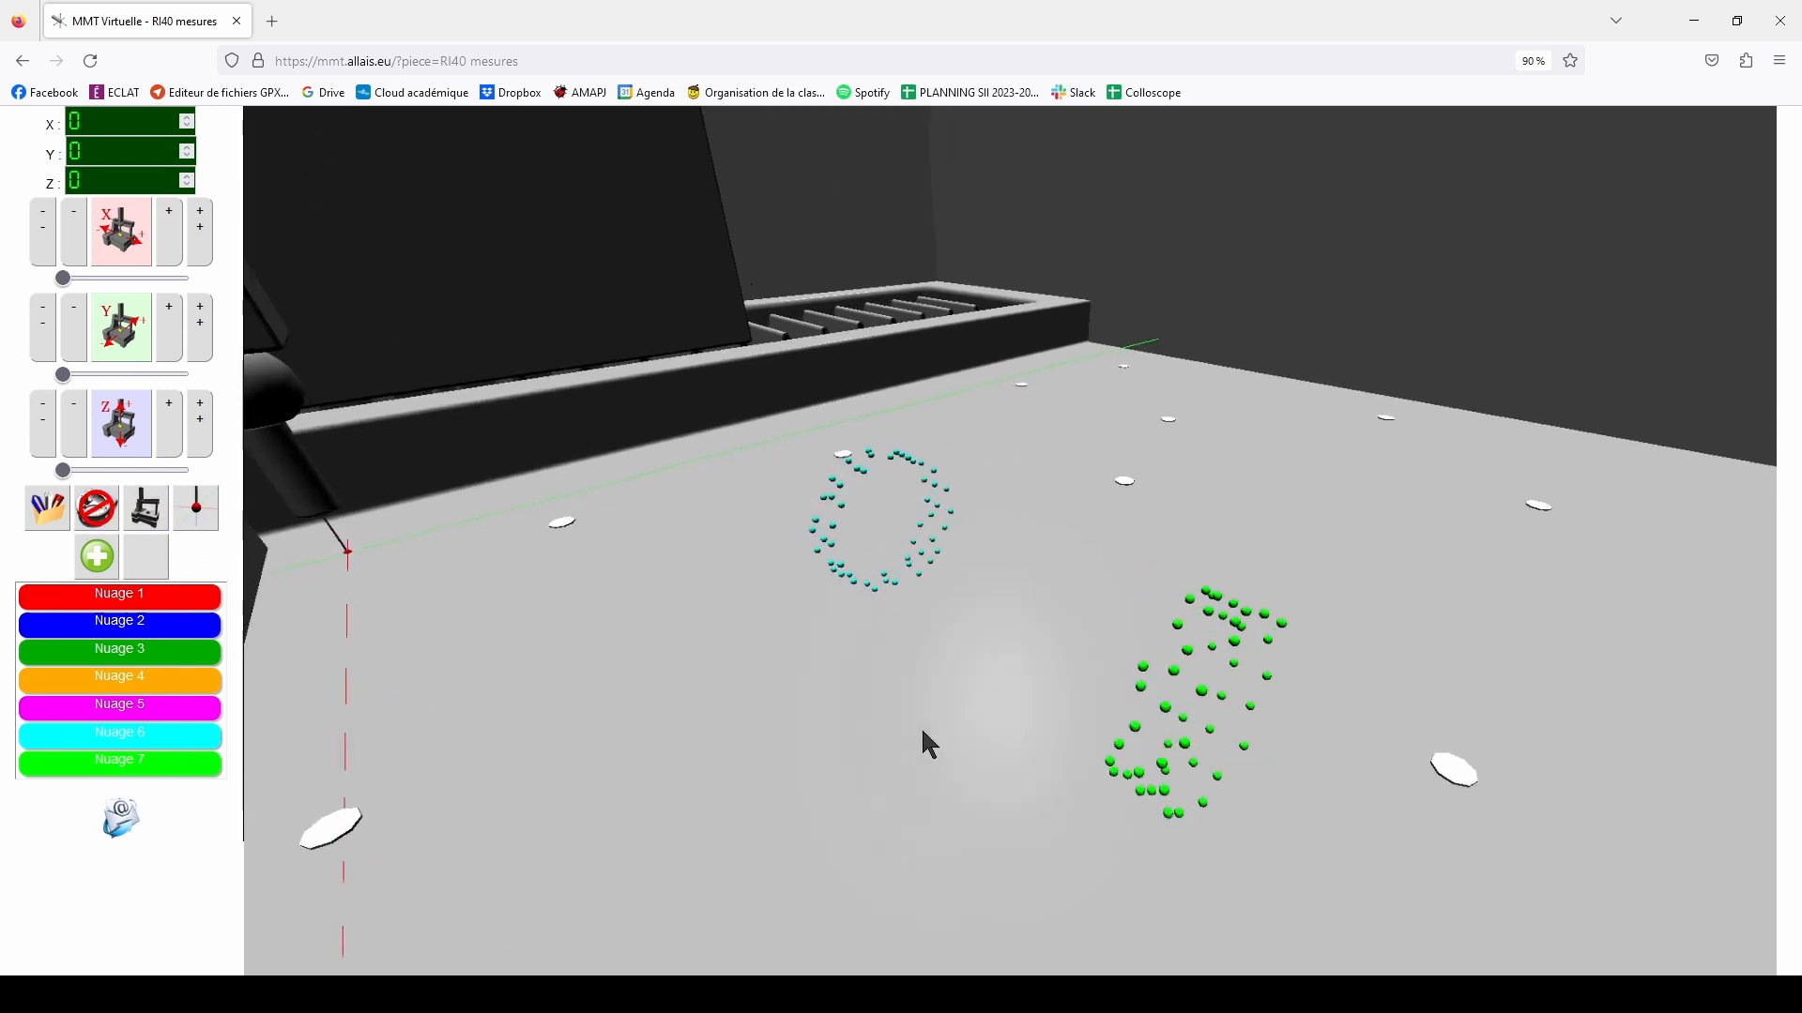
pyautogui.moveTo(923, 732); pyautogui.dragTo(1060, 674)
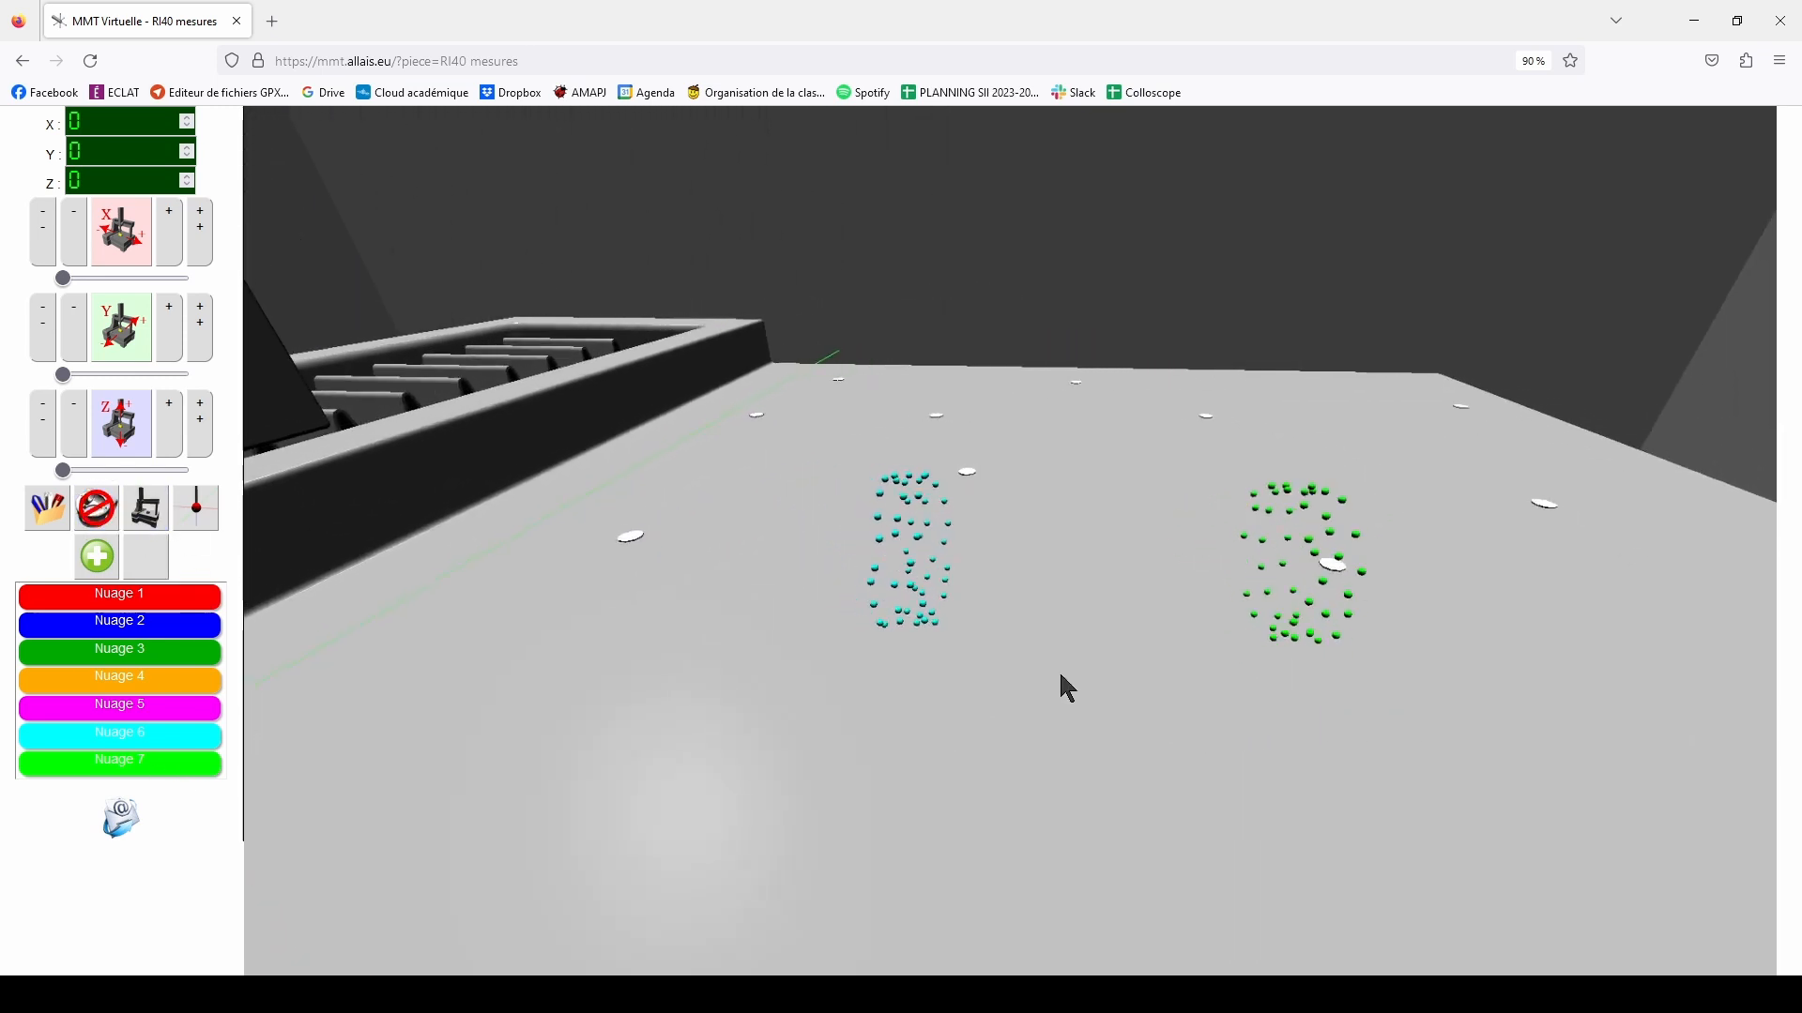
pyautogui.moveTo(1264, 662); pyautogui.dragTo(1102, 564)
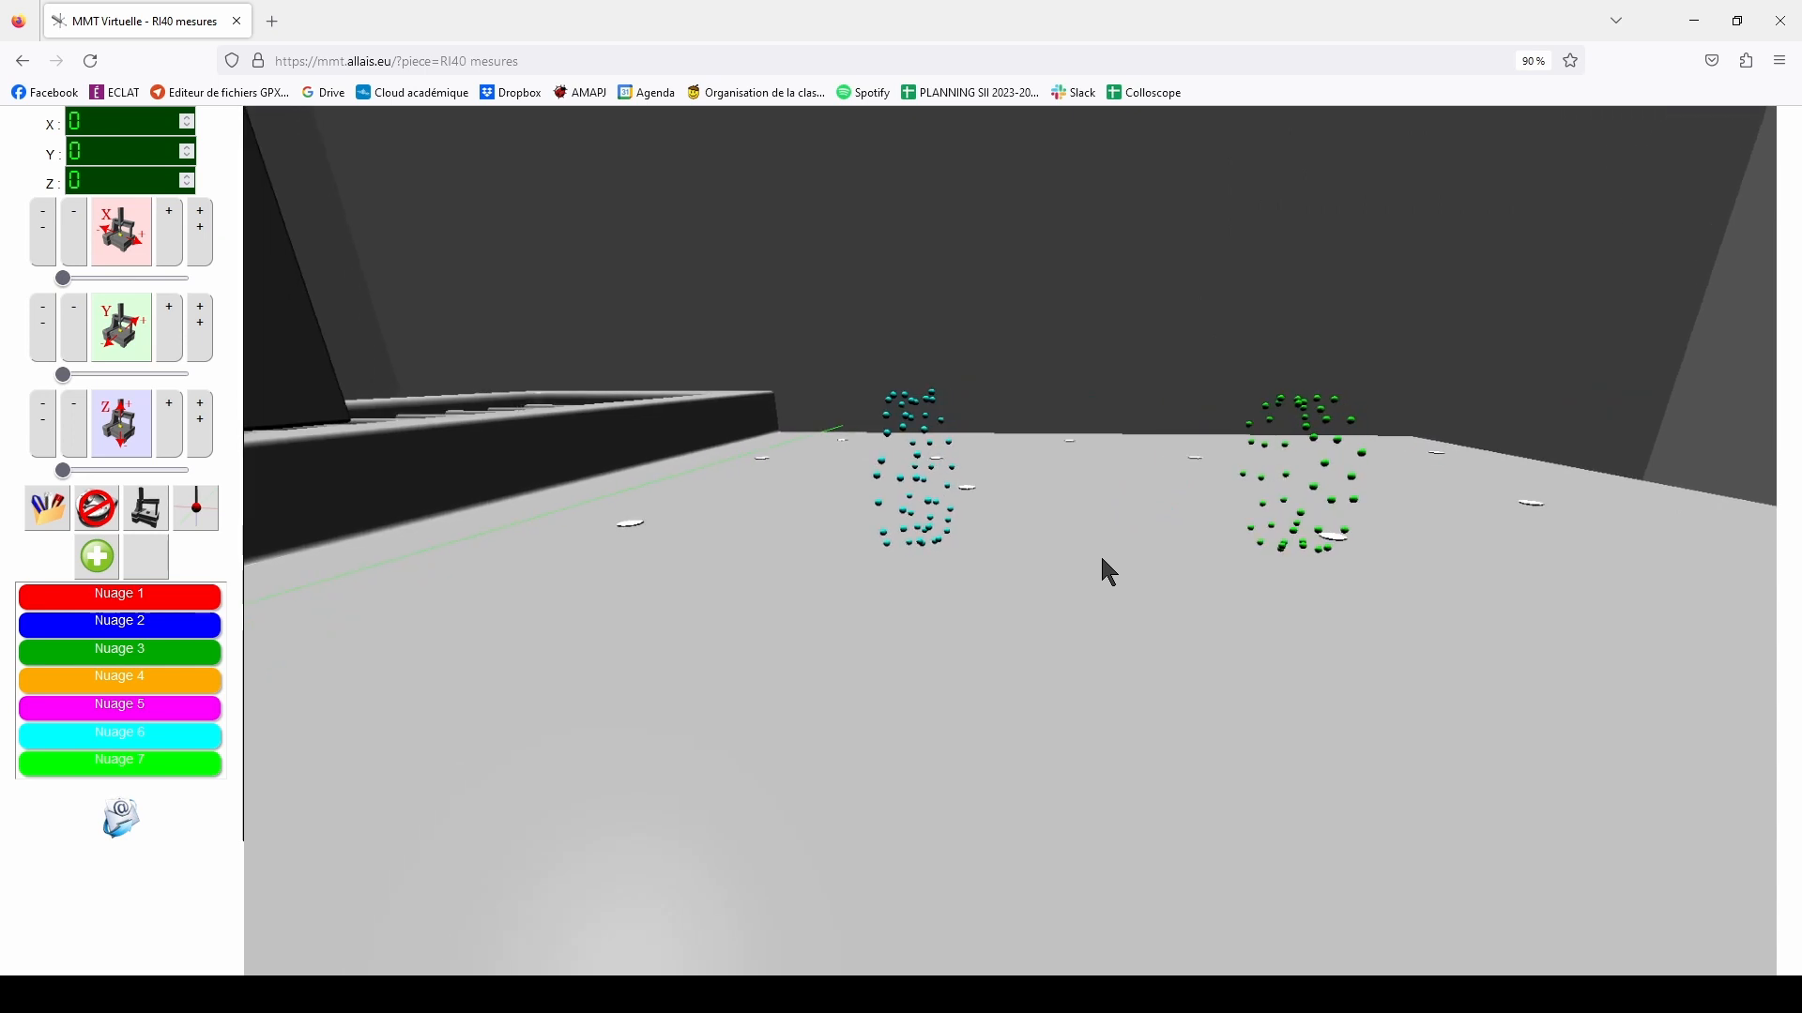
pyautogui.moveTo(1171, 505); pyautogui.dragTo(1135, 578)
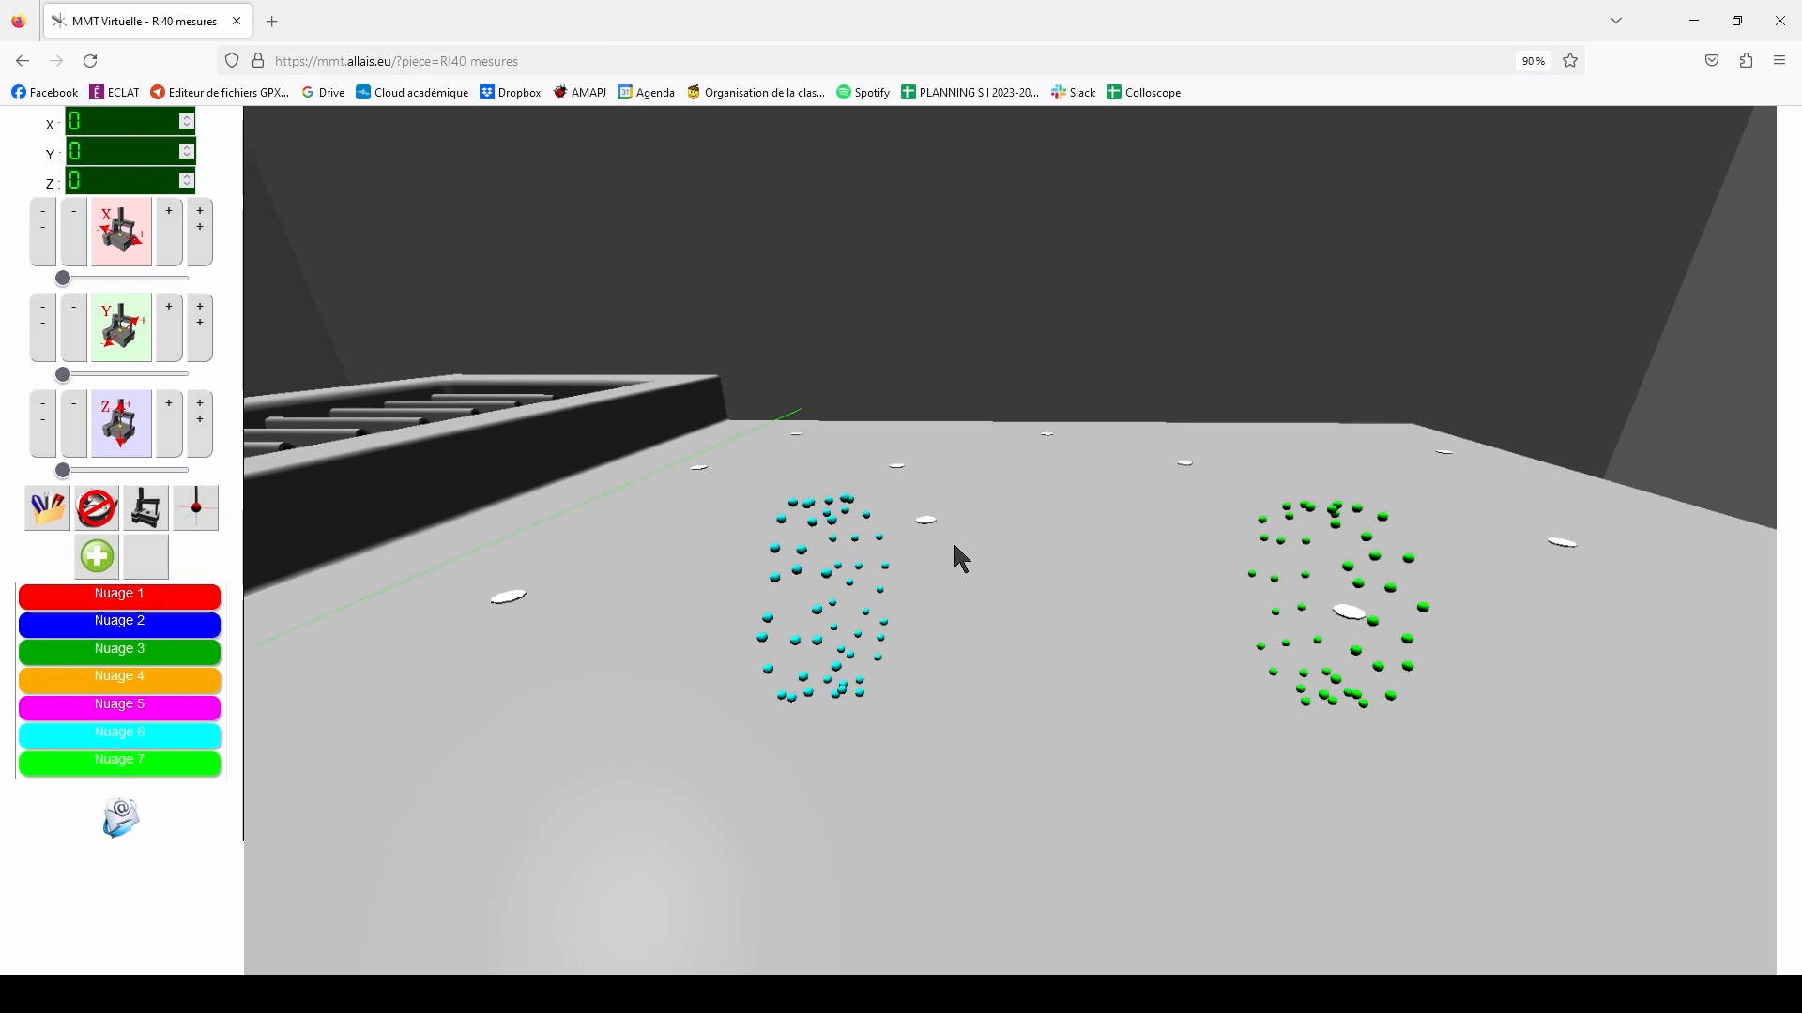
# Set up a new point cloud as a merge of Nuage 6 and Nuage 7
pyautogui.click(98, 559)
pyautogui.click(214, 430)
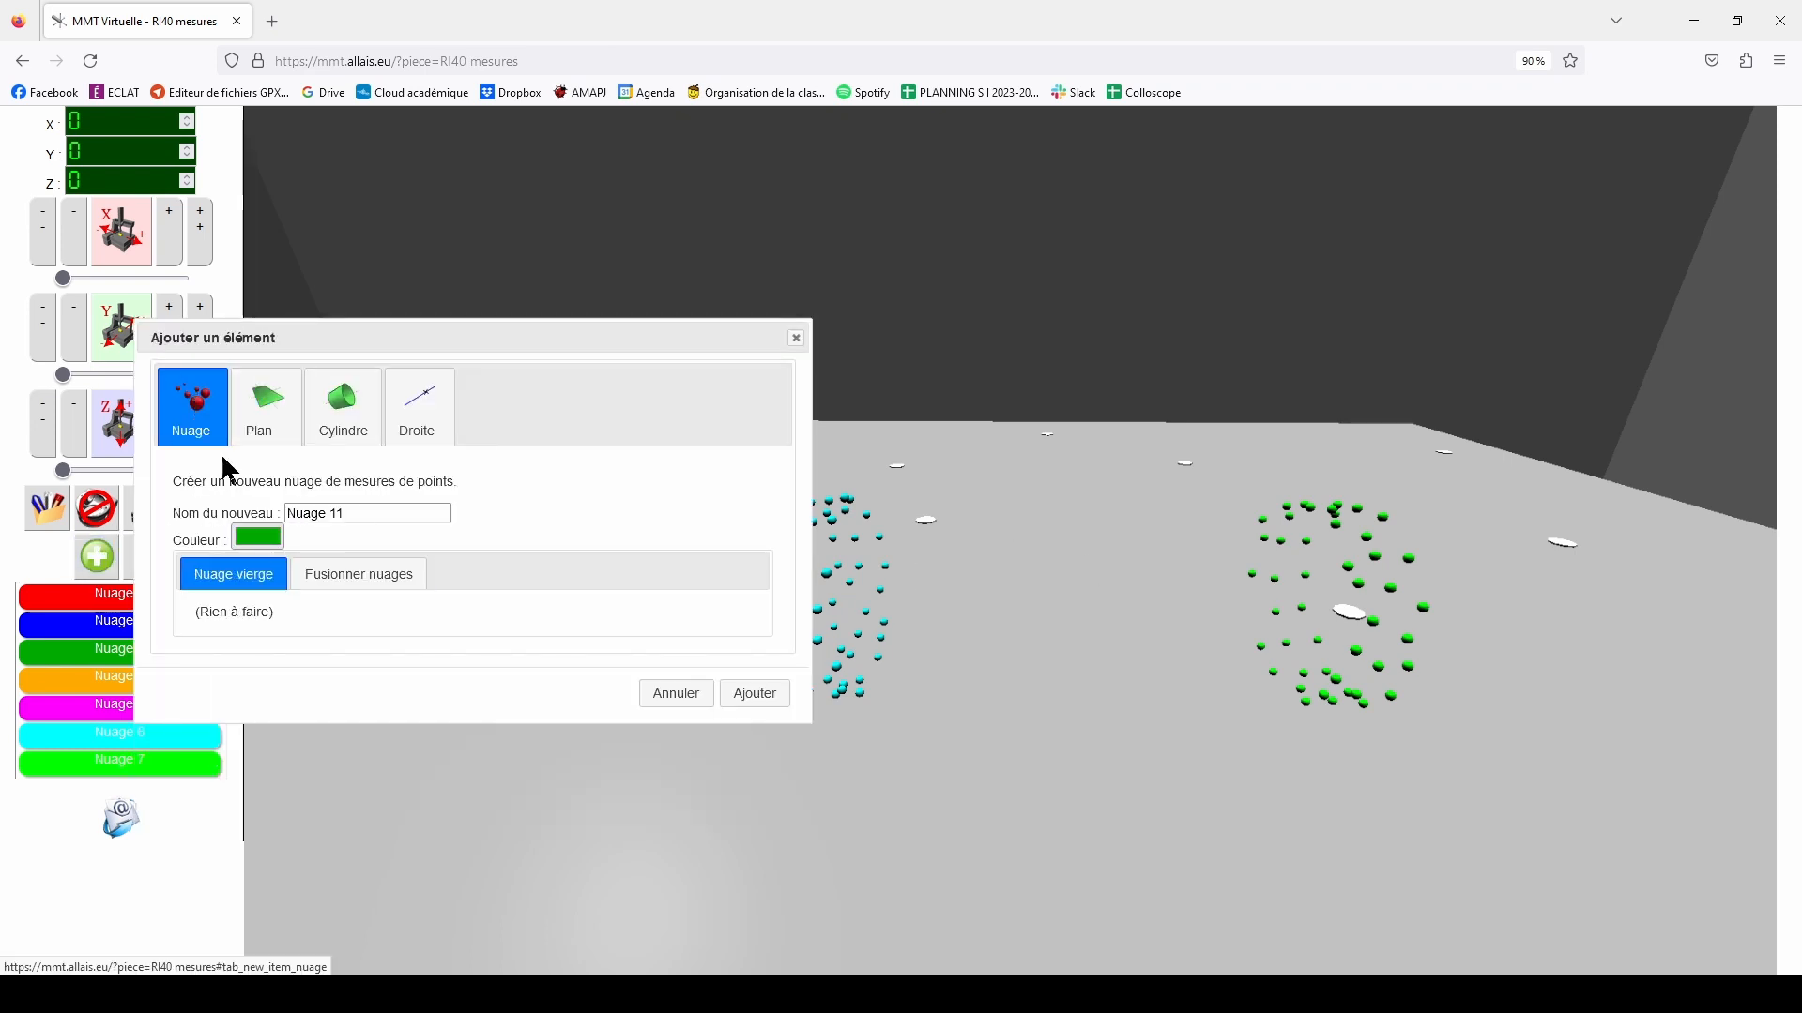
pyautogui.click(360, 577)
pyautogui.moveTo(713, 328); pyautogui.dragTo(822, 158)
pyautogui.click(743, 436)
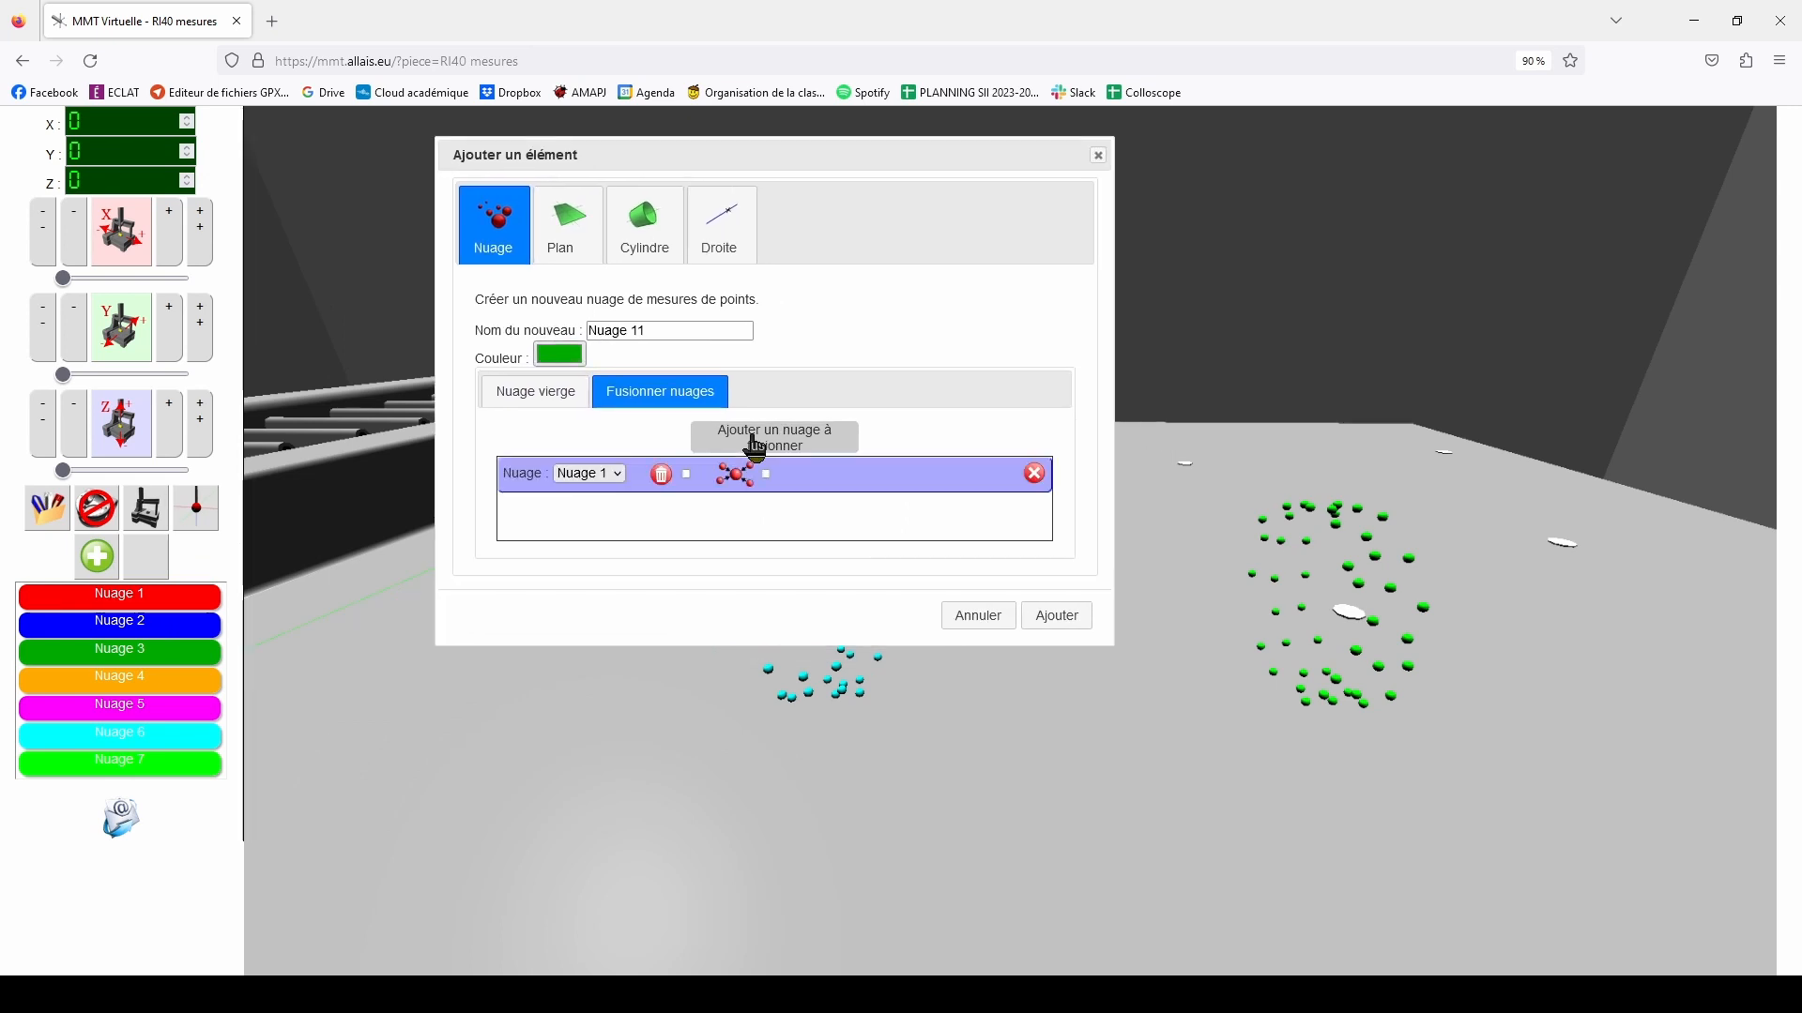
pyautogui.click(604, 479)
pyautogui.click(602, 600)
pyautogui.click(738, 441)
pyautogui.click(582, 521)
pyautogui.click(601, 674)
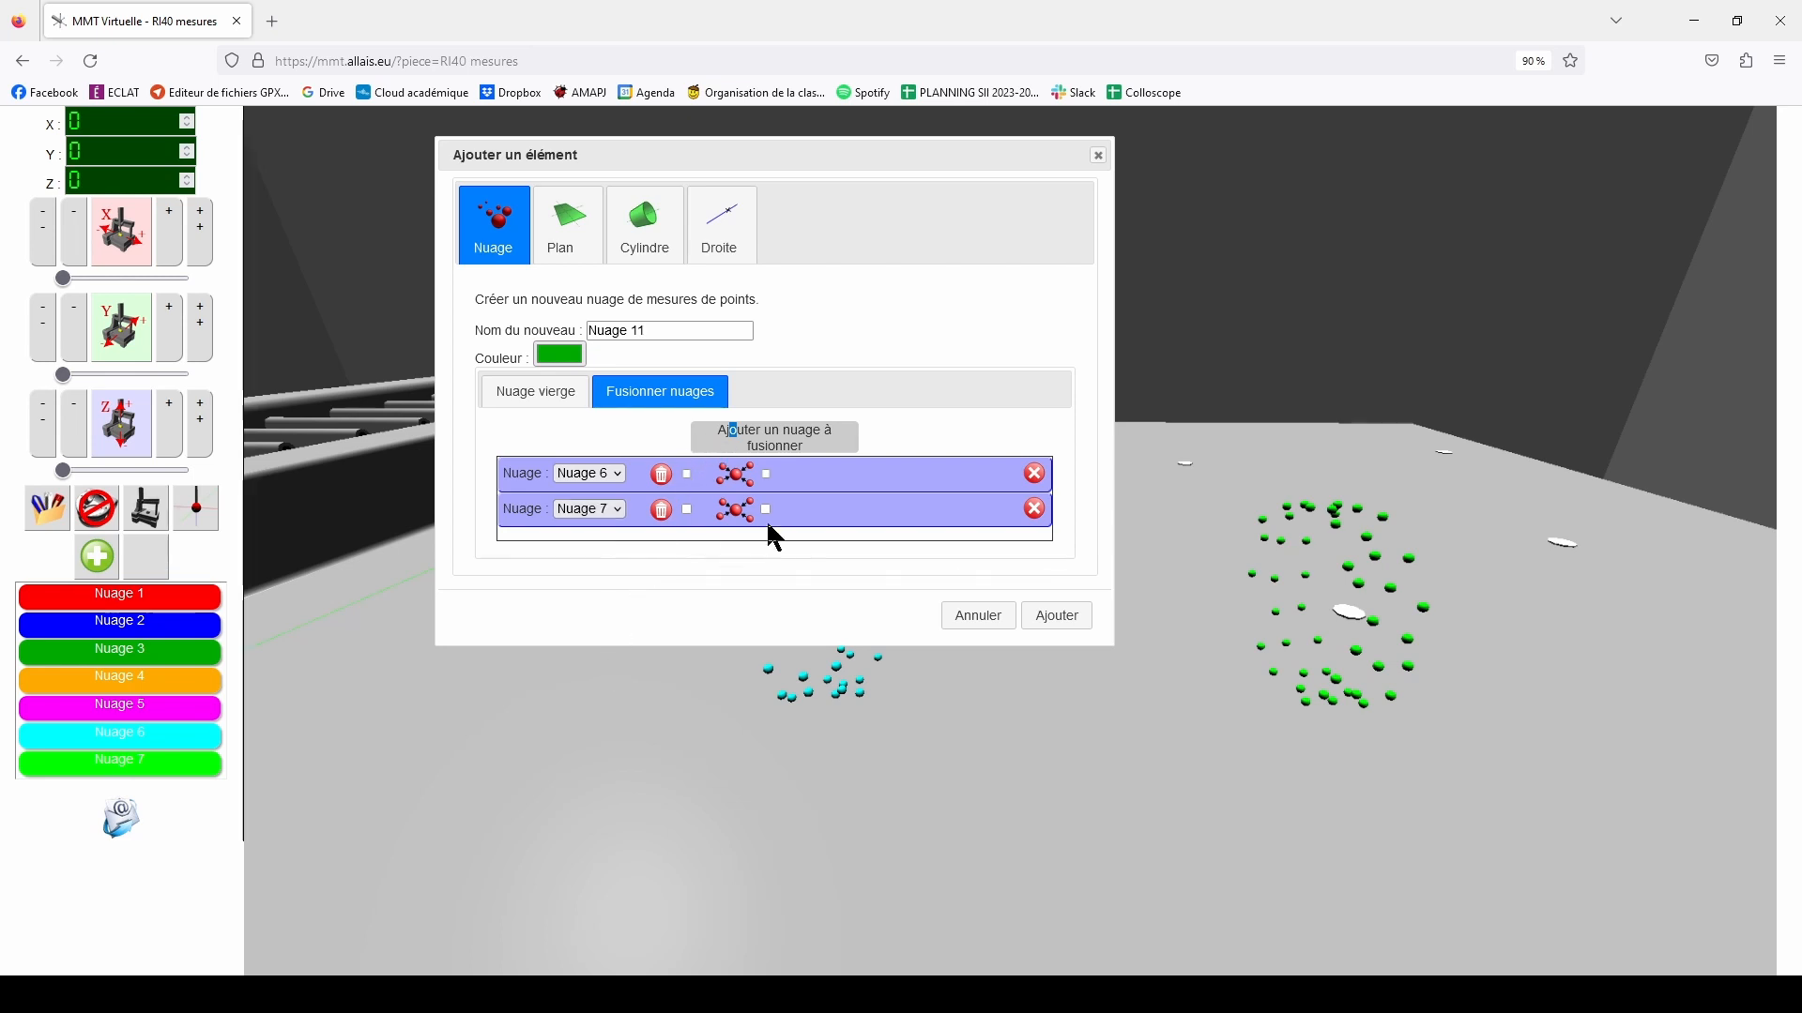
# Mark both source clouds for deletion after merging and create the merged cloud
pyautogui.click(689, 476)
pyautogui.tripleClick(655, 332)
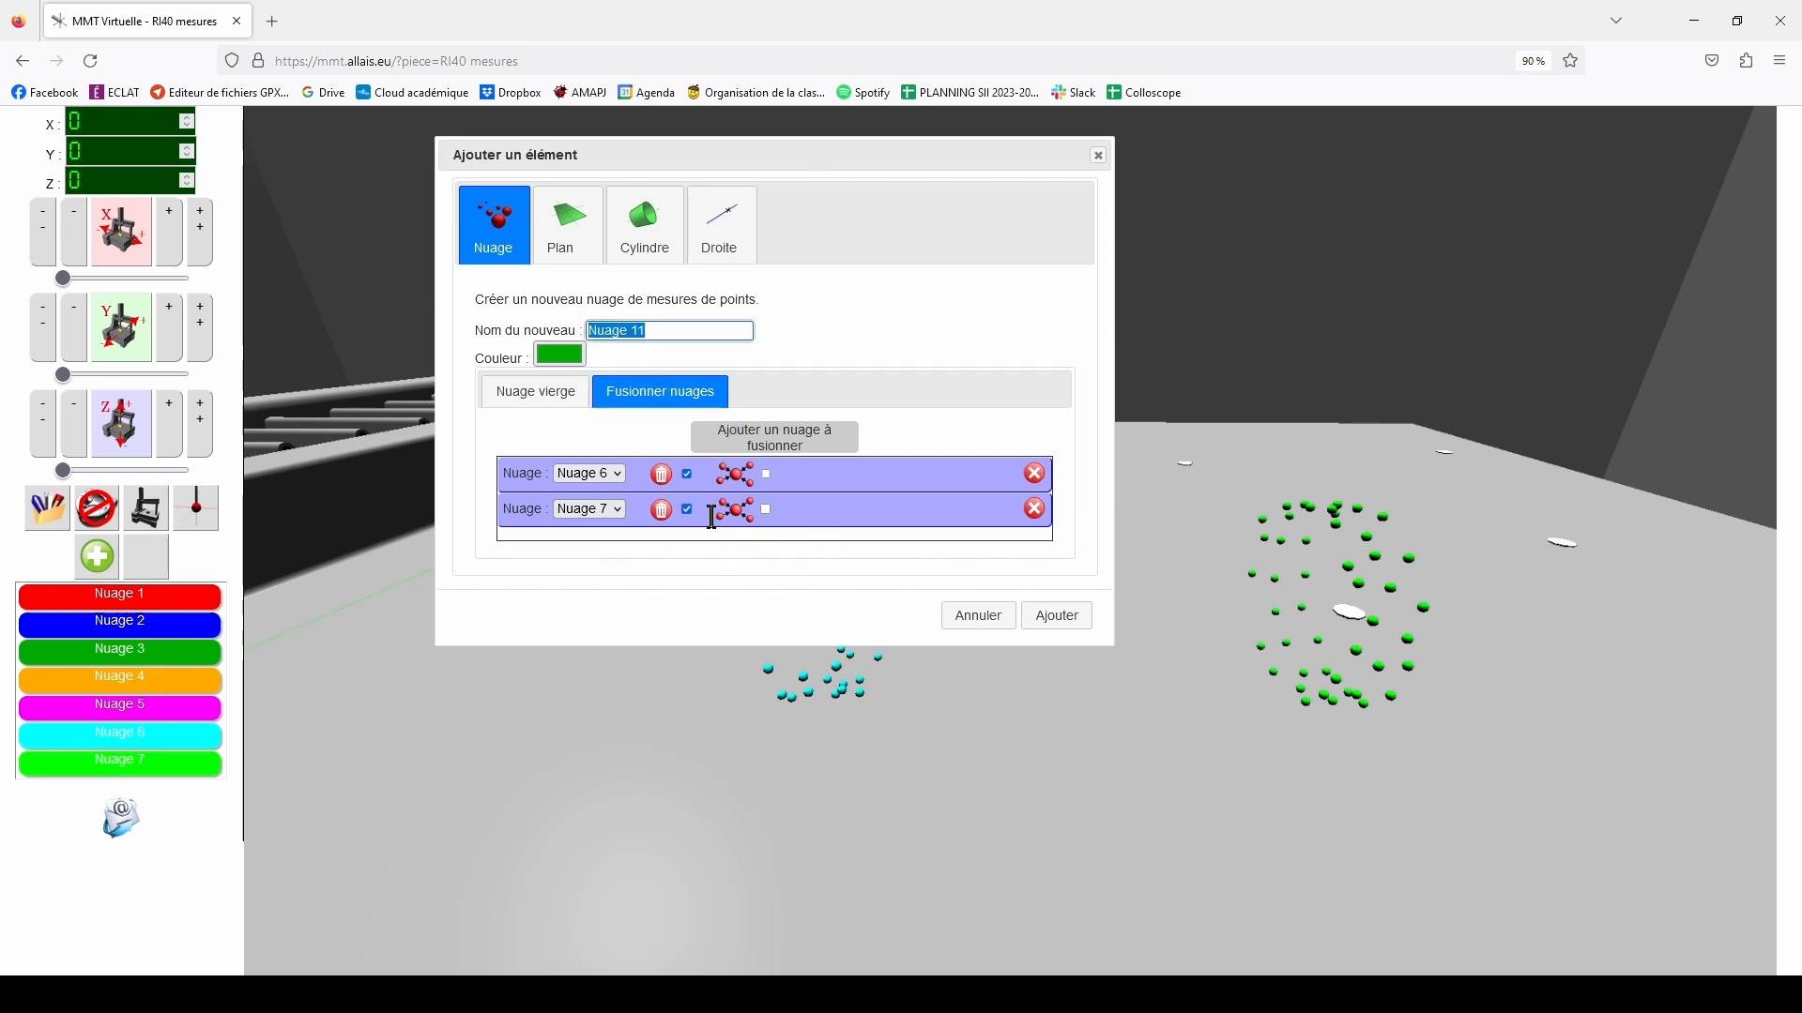
pyautogui.click(704, 555)
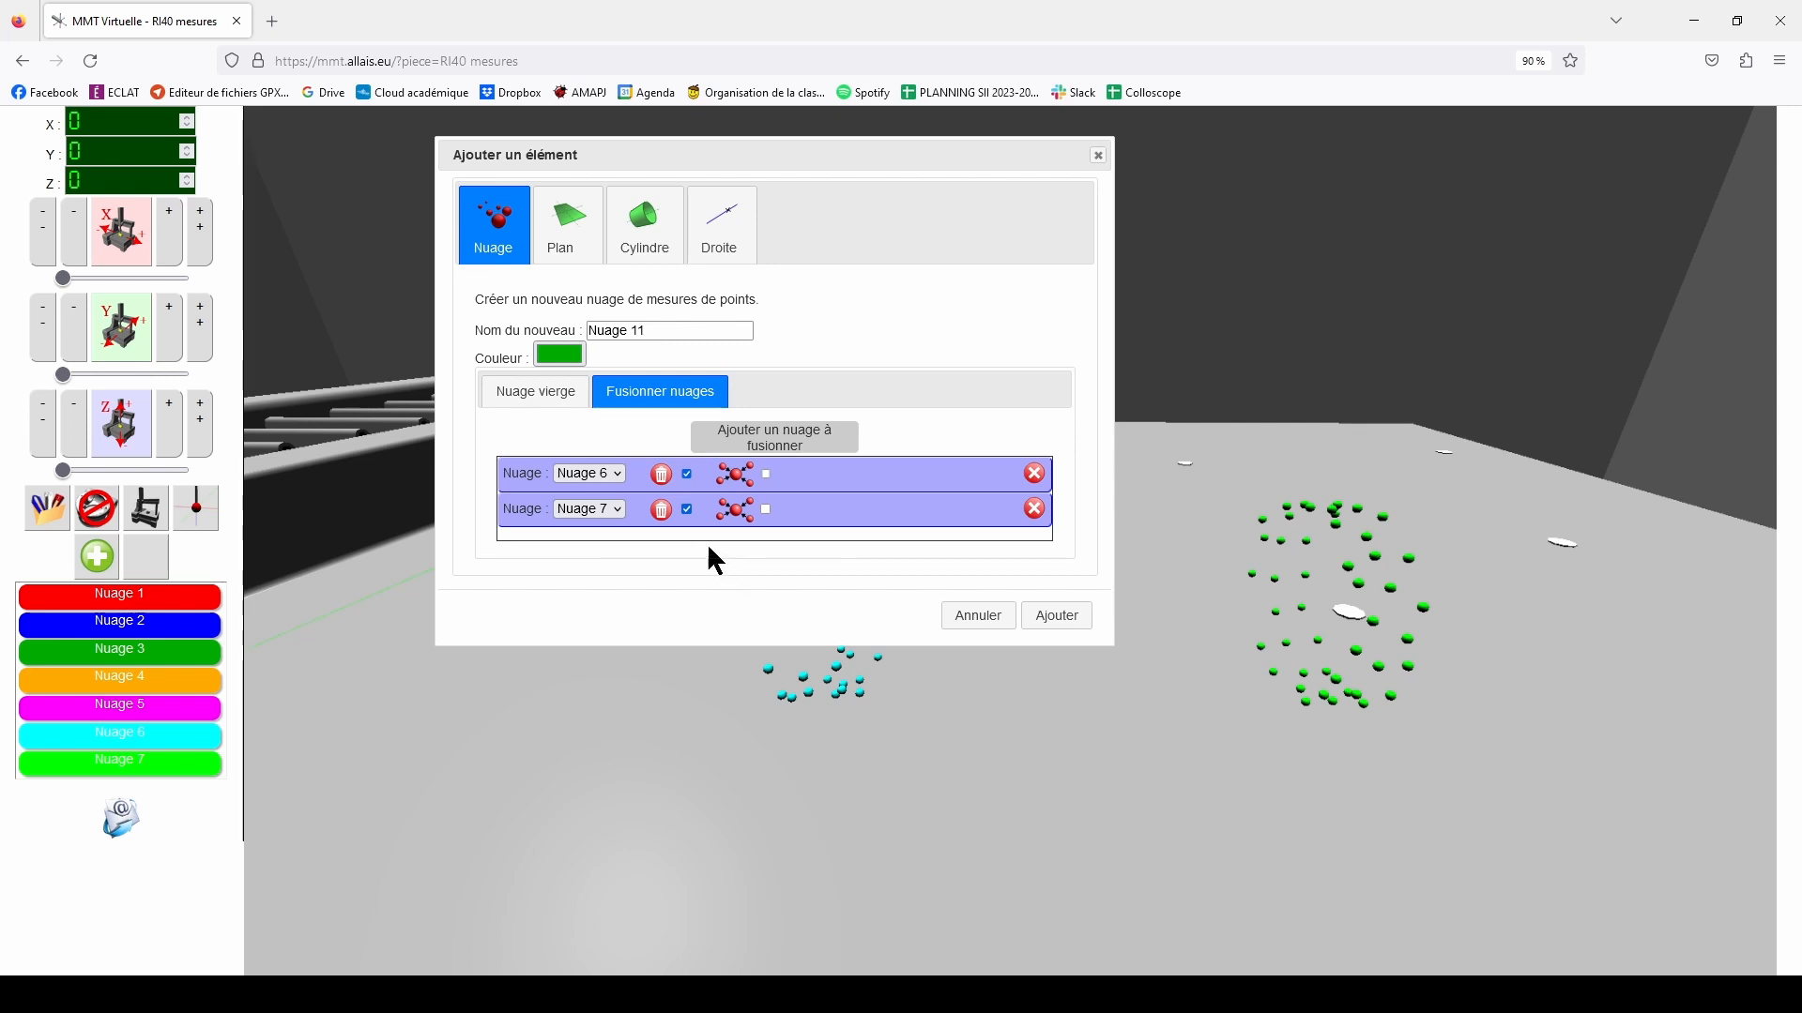
pyautogui.click(1053, 627)
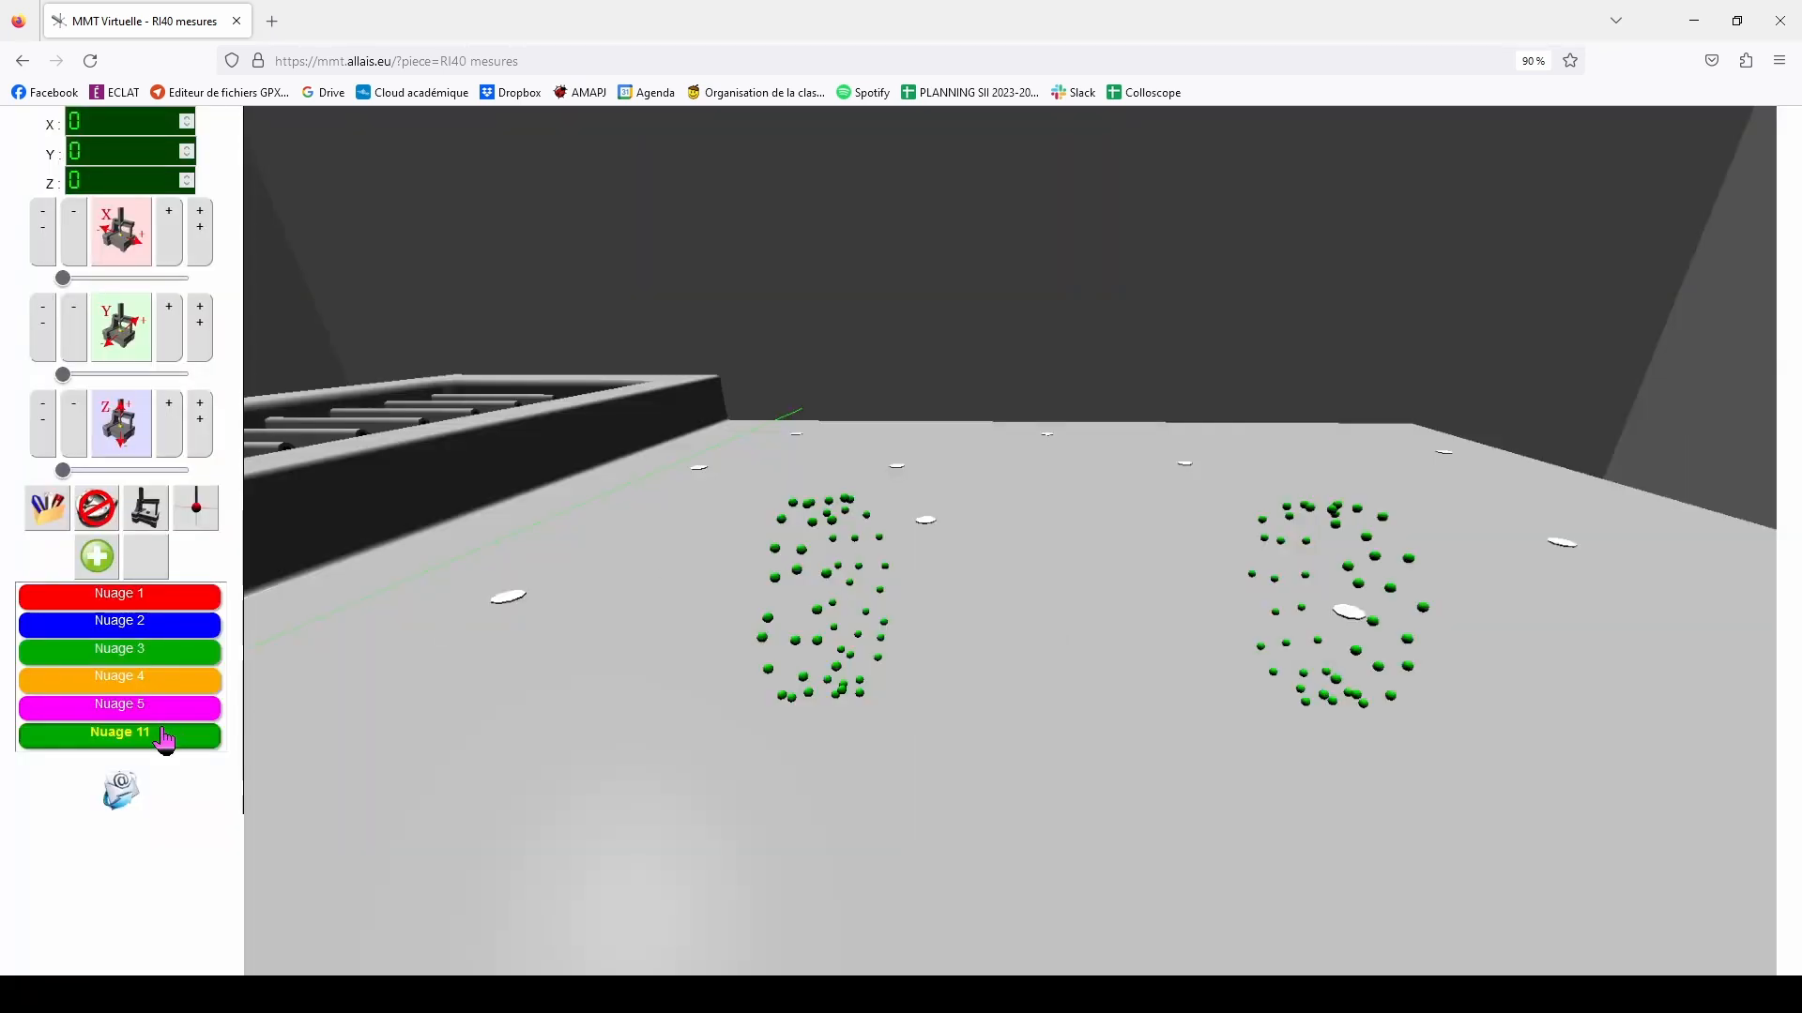
# Create a cylinder from position constraints, using a Cylindre des moindres carrés constraint on Nuage 11
pyautogui.moveTo(1032, 636)
pyautogui.mouseDown()
pyautogui.moveTo(1048, 633)
pyautogui.moveTo(1023, 612)
pyautogui.moveTo(1055, 599)
pyautogui.moveTo(1098, 610)
pyautogui.moveTo(1064, 640)
pyautogui.mouseUp()
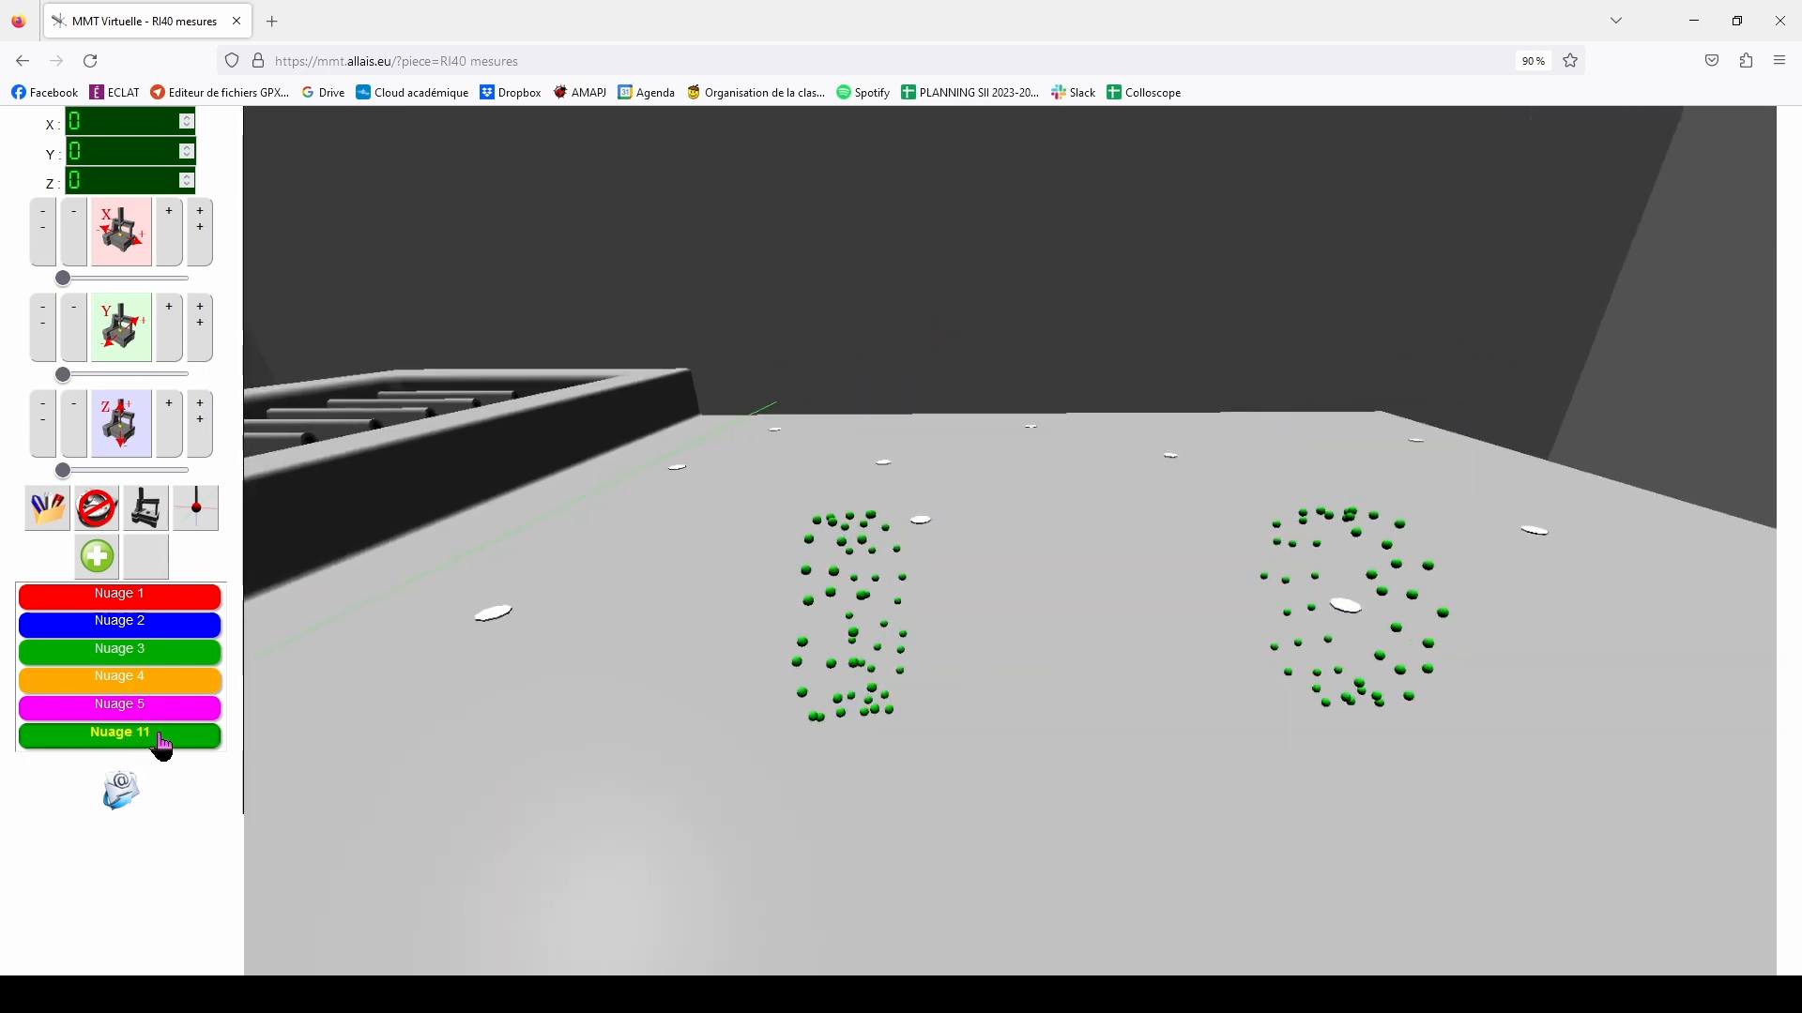
pyautogui.moveTo(1044, 653); pyautogui.dragTo(1088, 669)
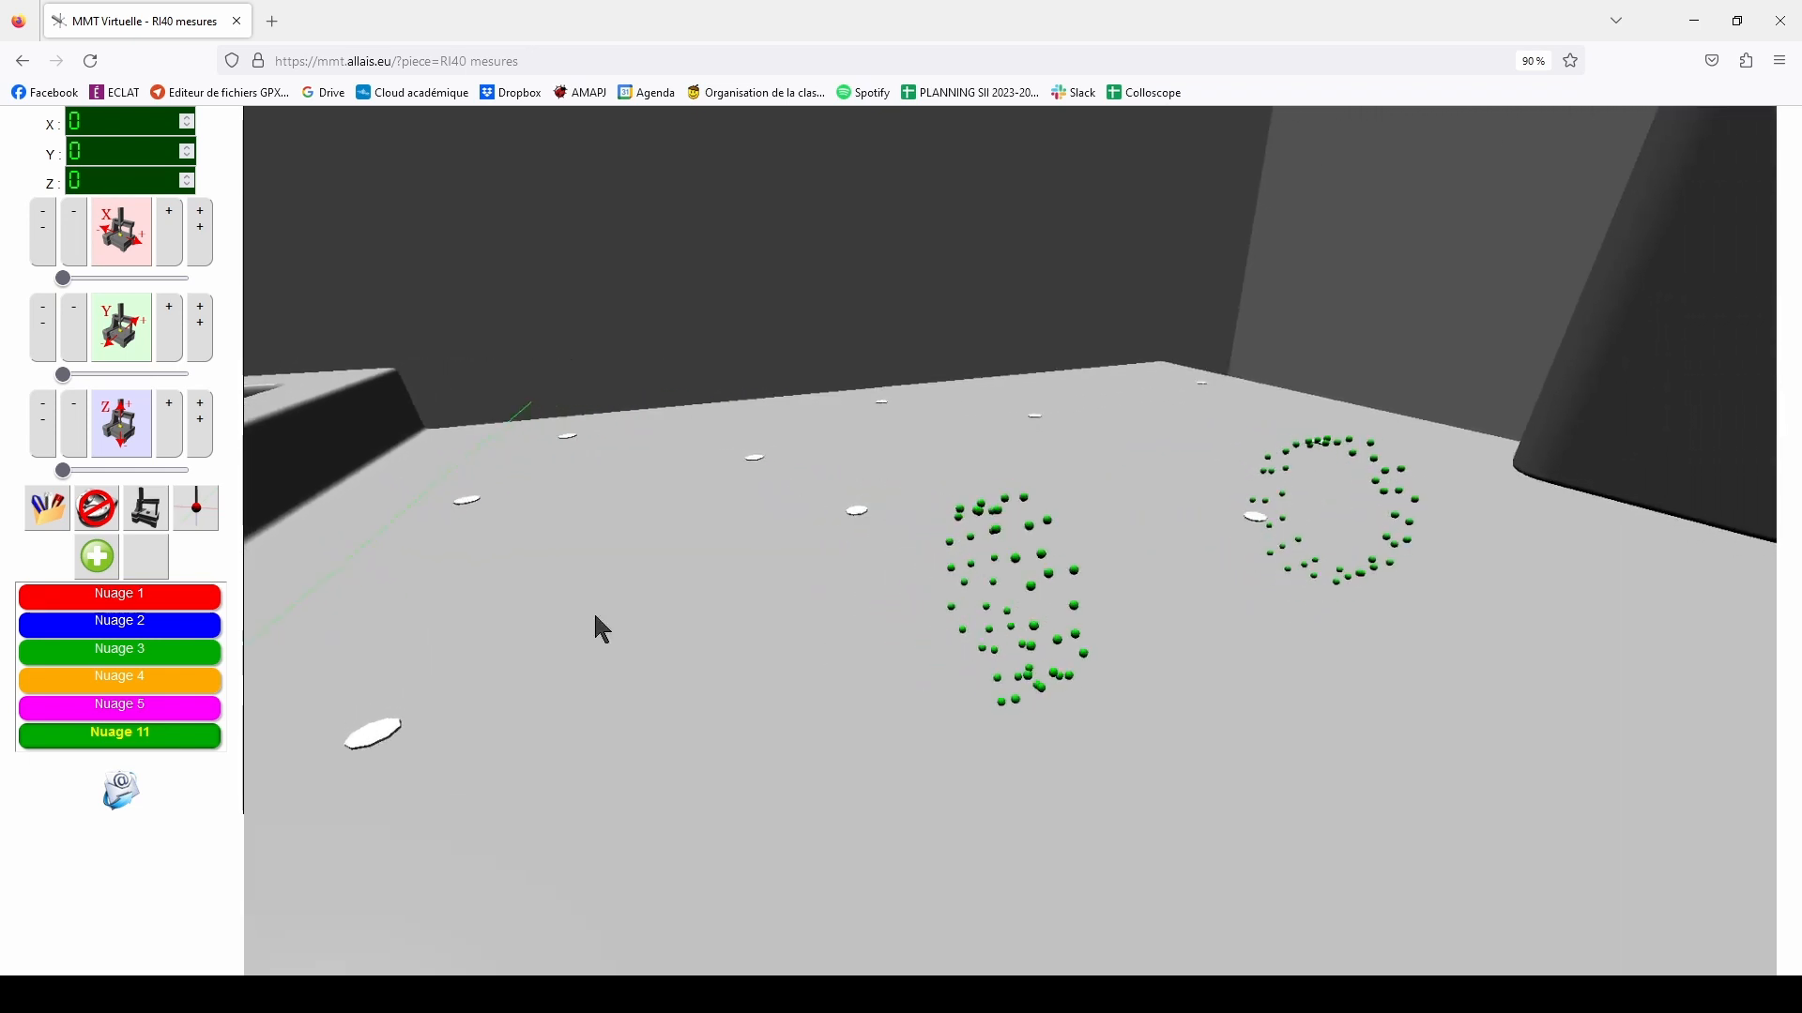
pyautogui.click(98, 559)
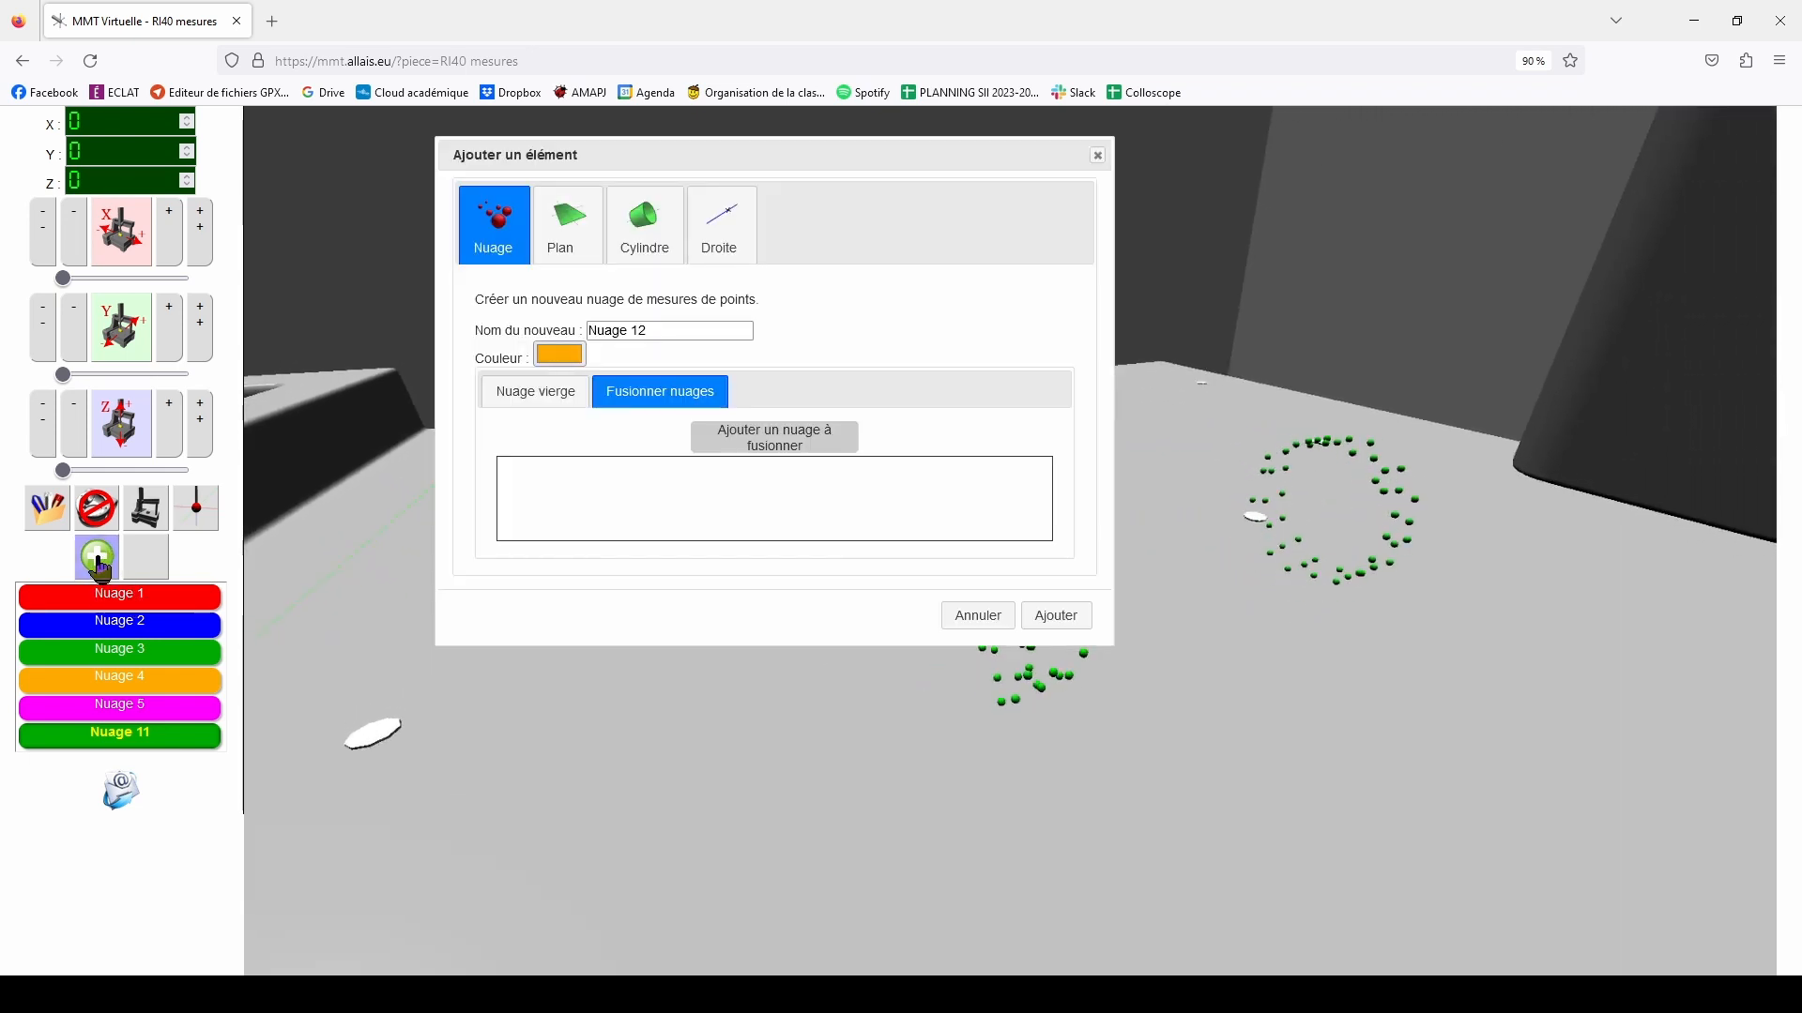
pyautogui.click(654, 222)
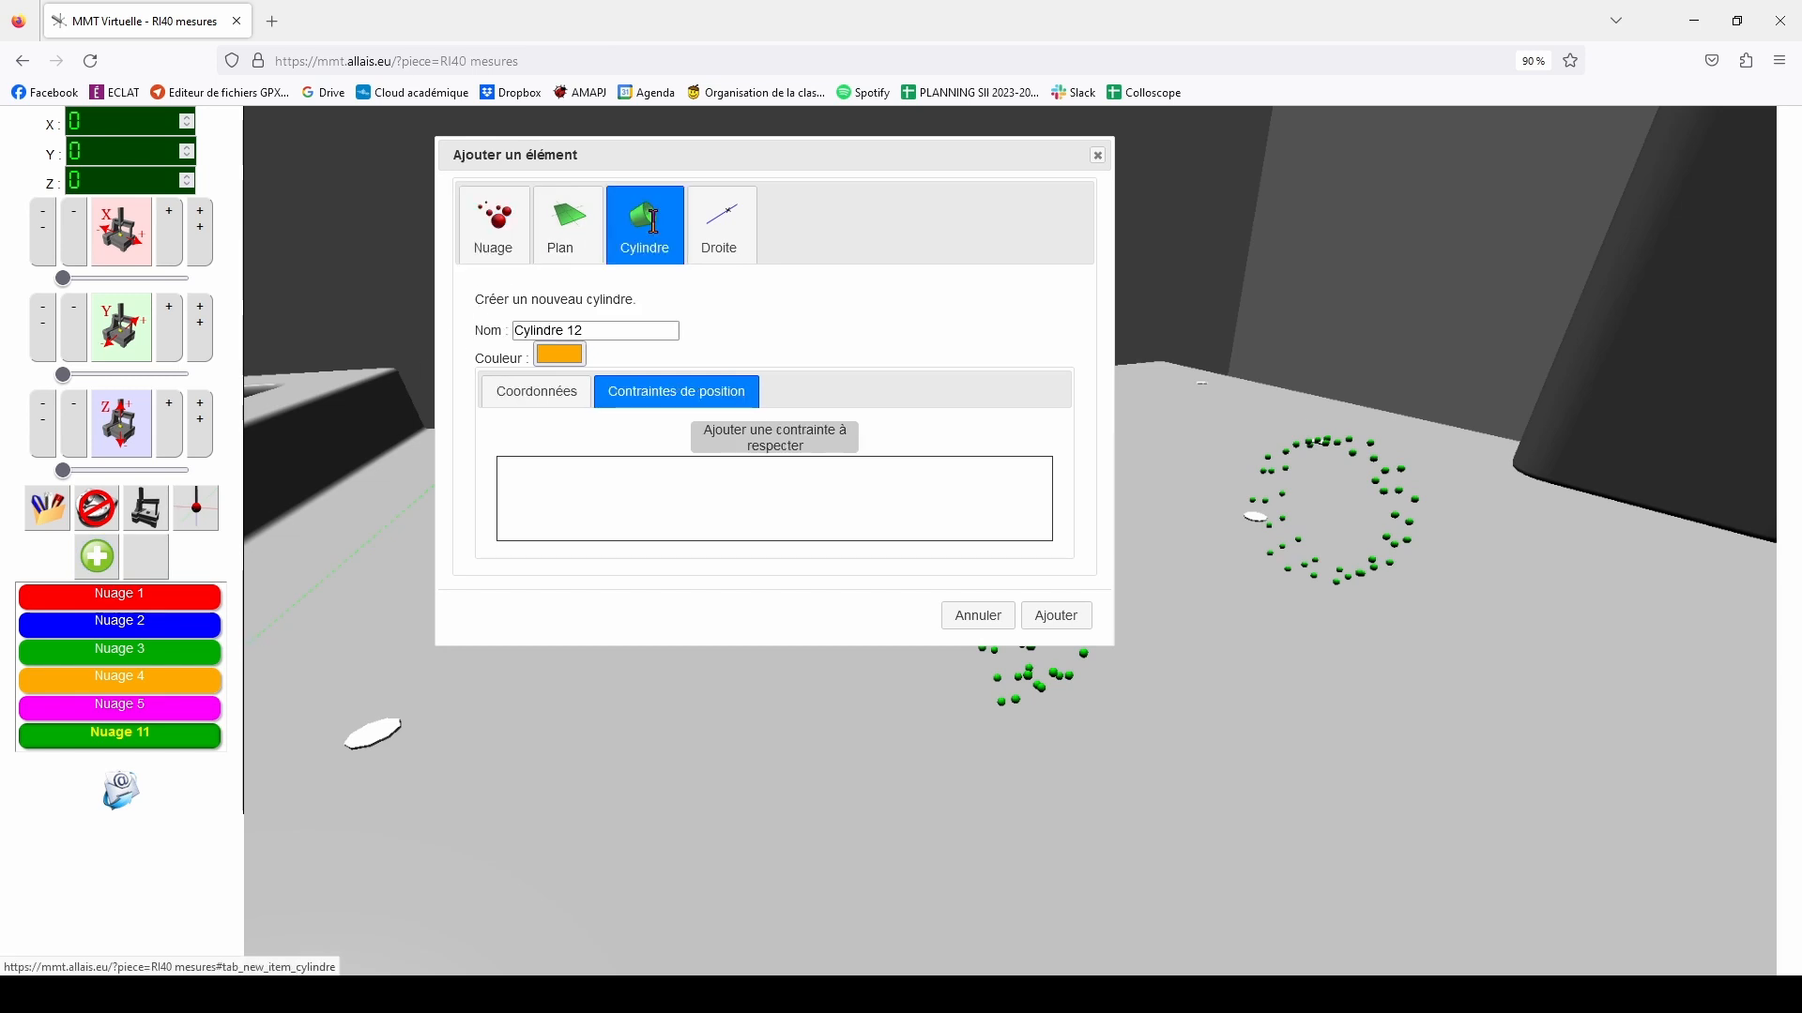
pyautogui.click(535, 398)
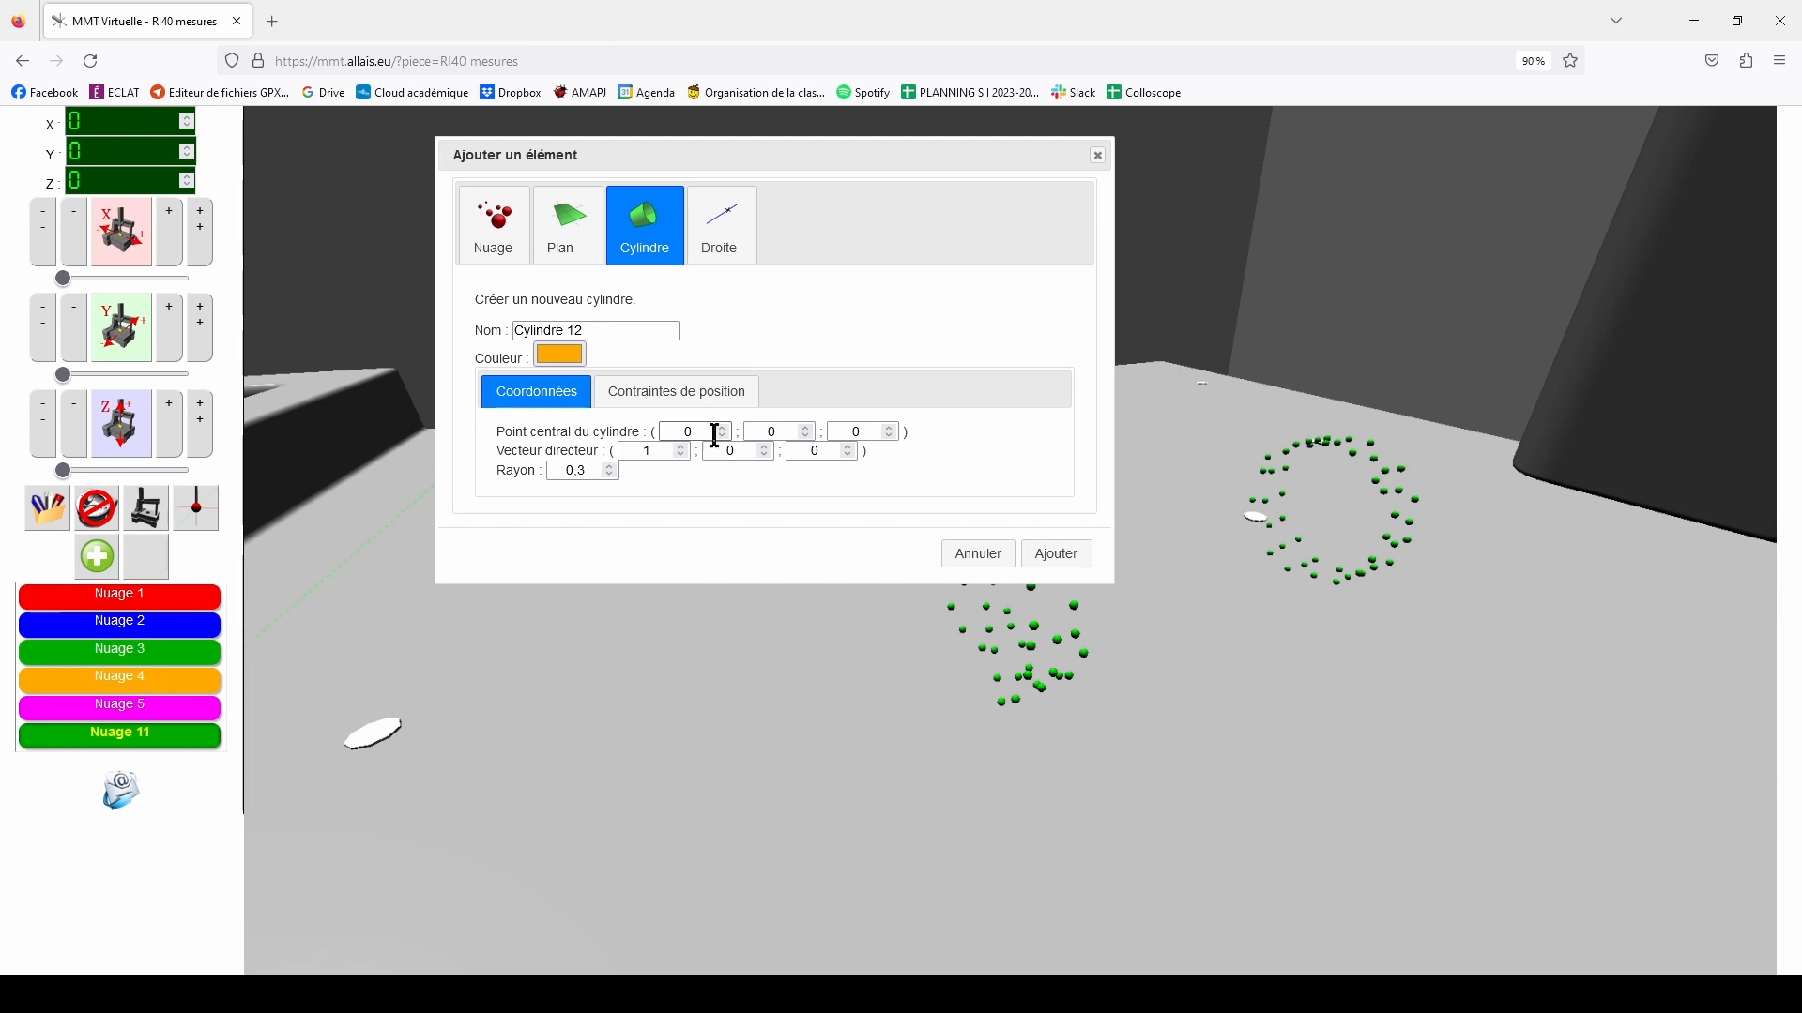
pyautogui.click(677, 392)
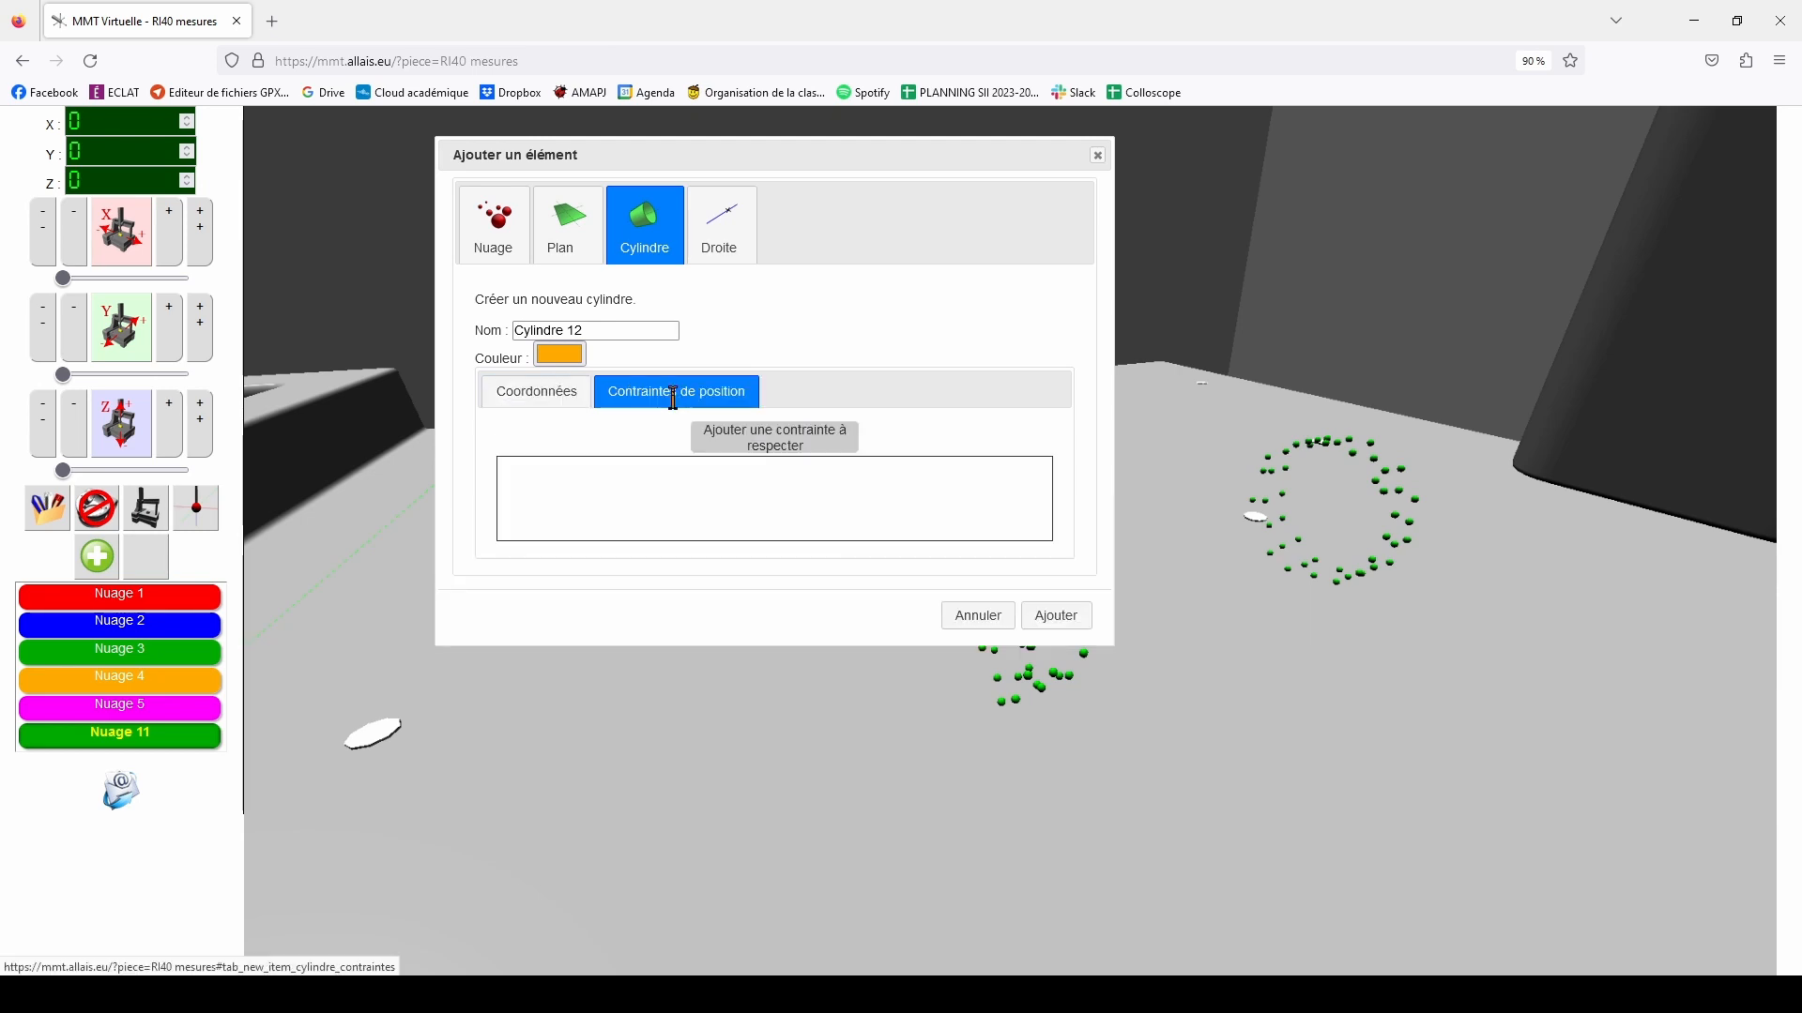
pyautogui.click(746, 441)
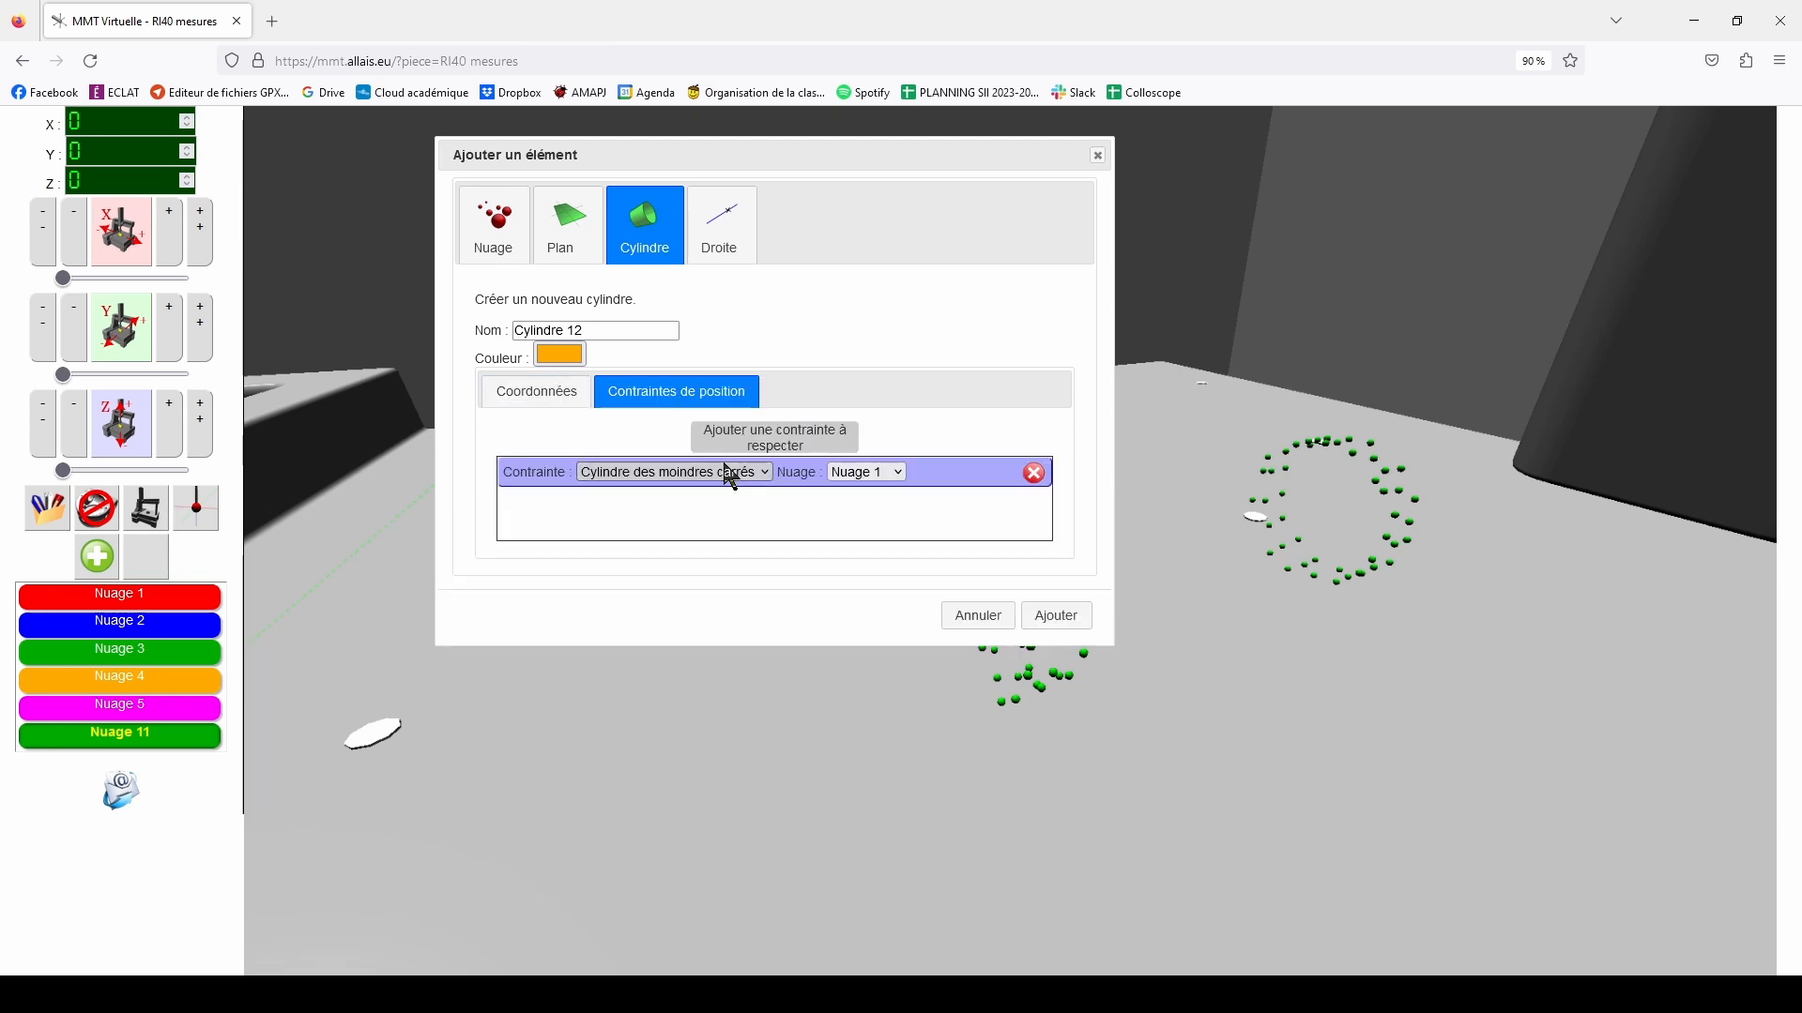
pyautogui.click(857, 472)
pyautogui.click(857, 491)
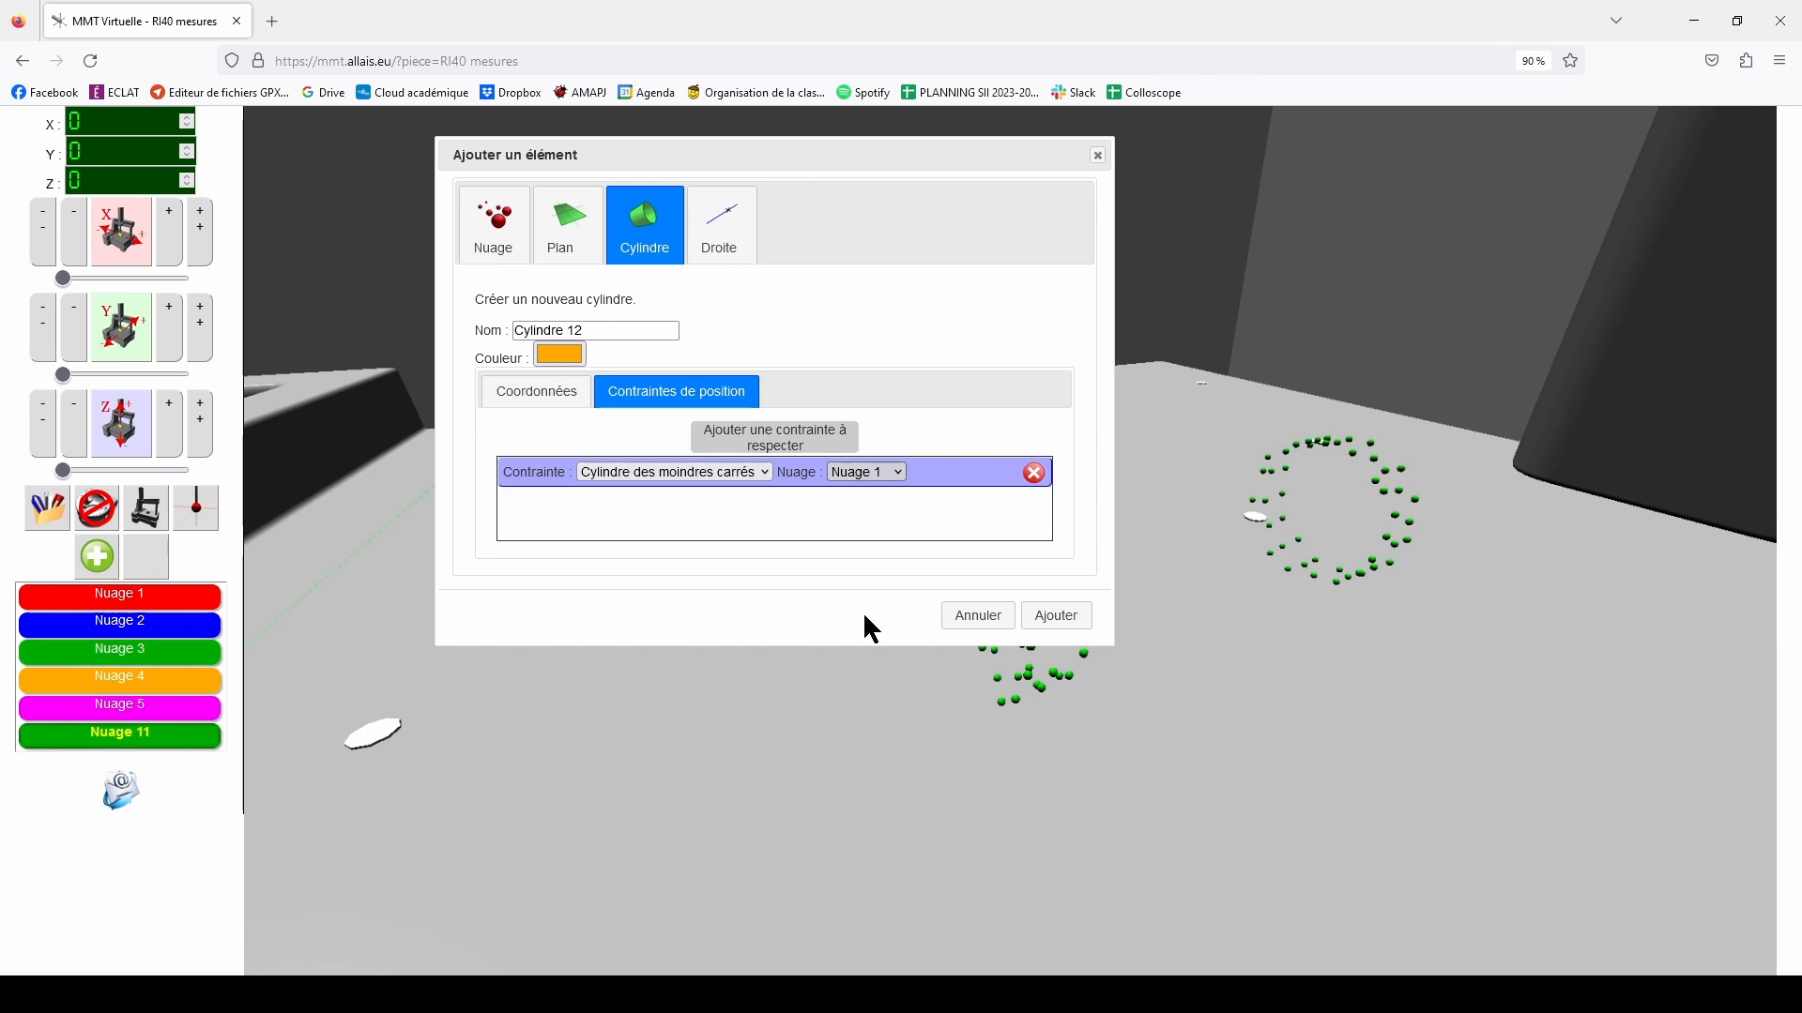
pyautogui.click(863, 621)
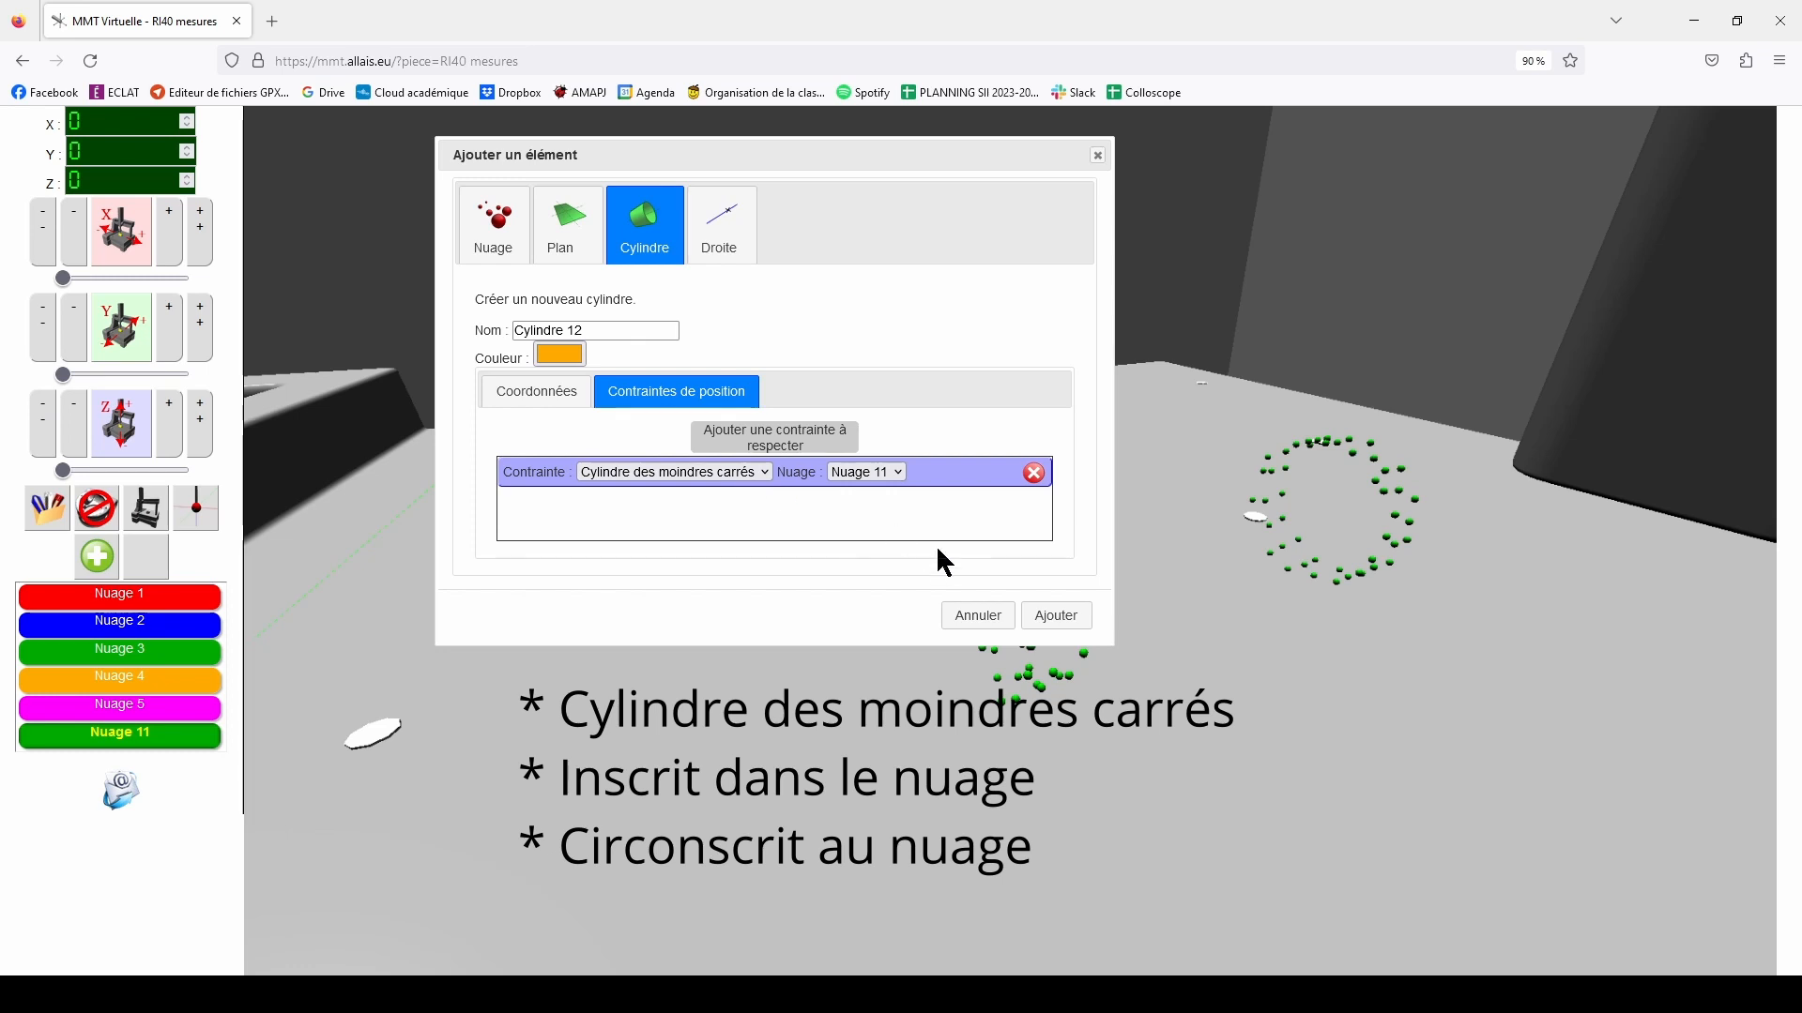
pyautogui.click(1068, 622)
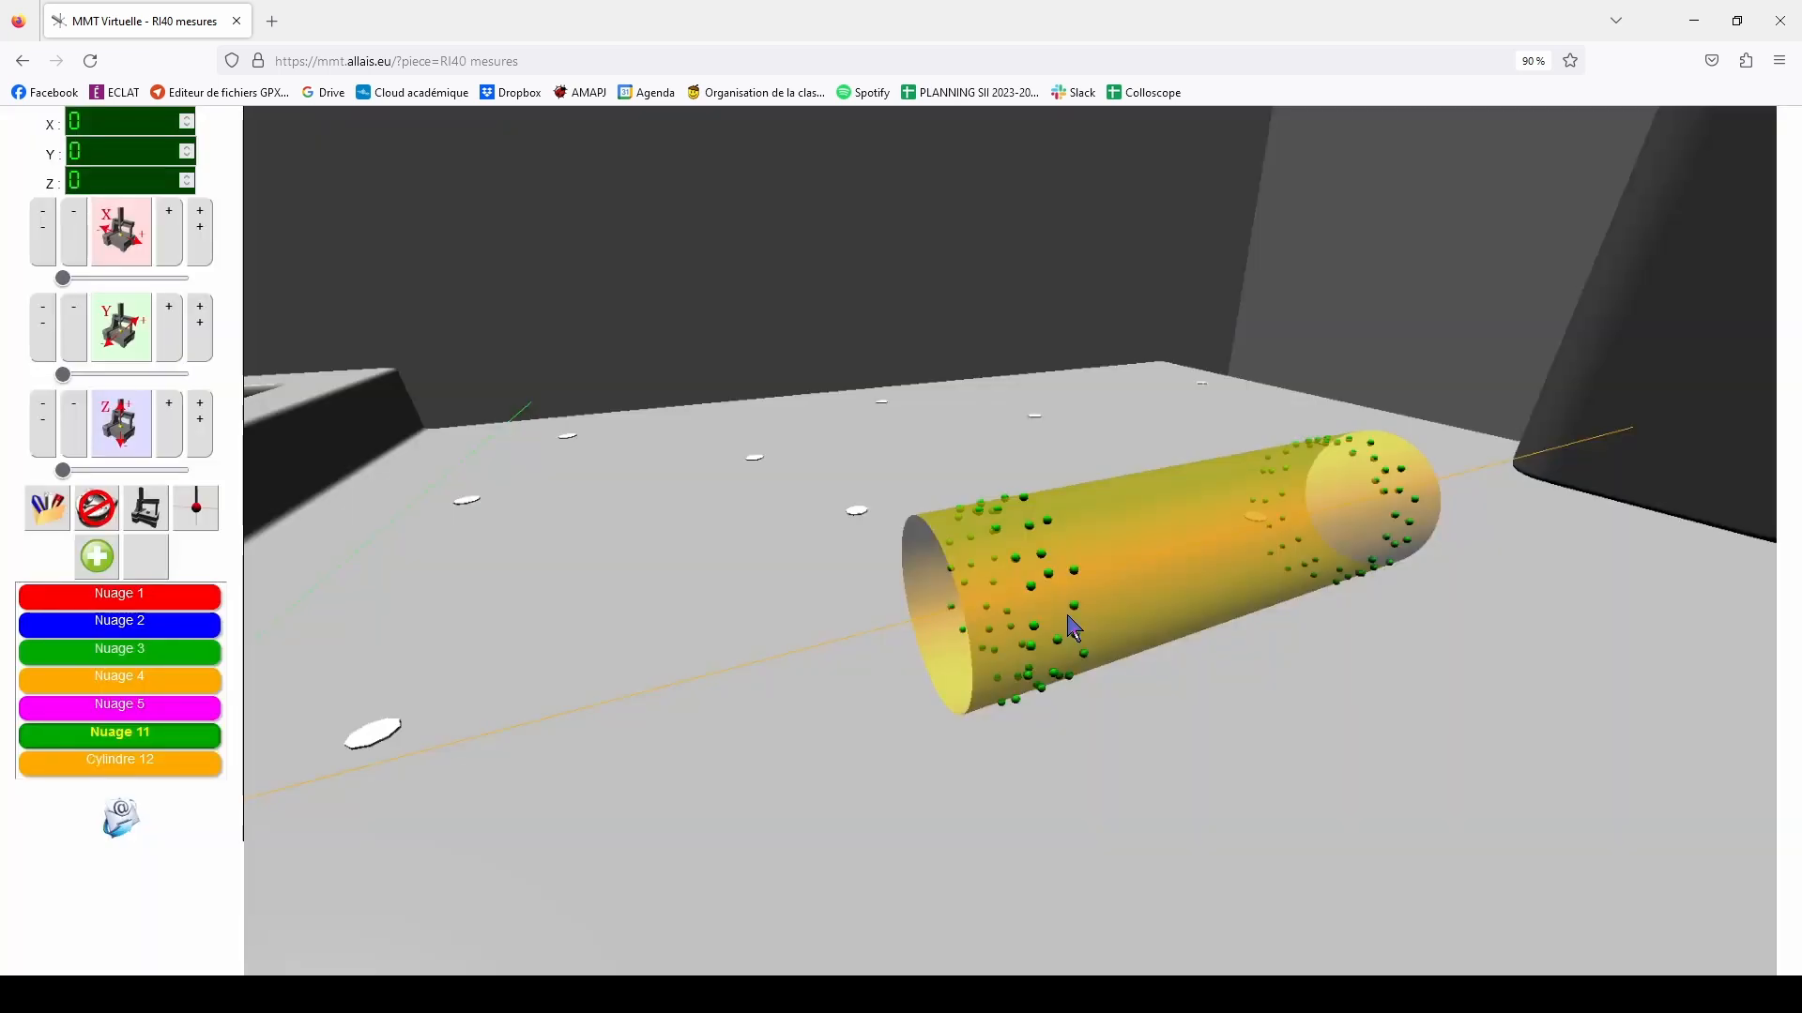
# Examine how Cylindre 12 fits the points and read its centre, direction vector and radius
pyautogui.moveTo(1073, 631); pyautogui.dragTo(933, 632)
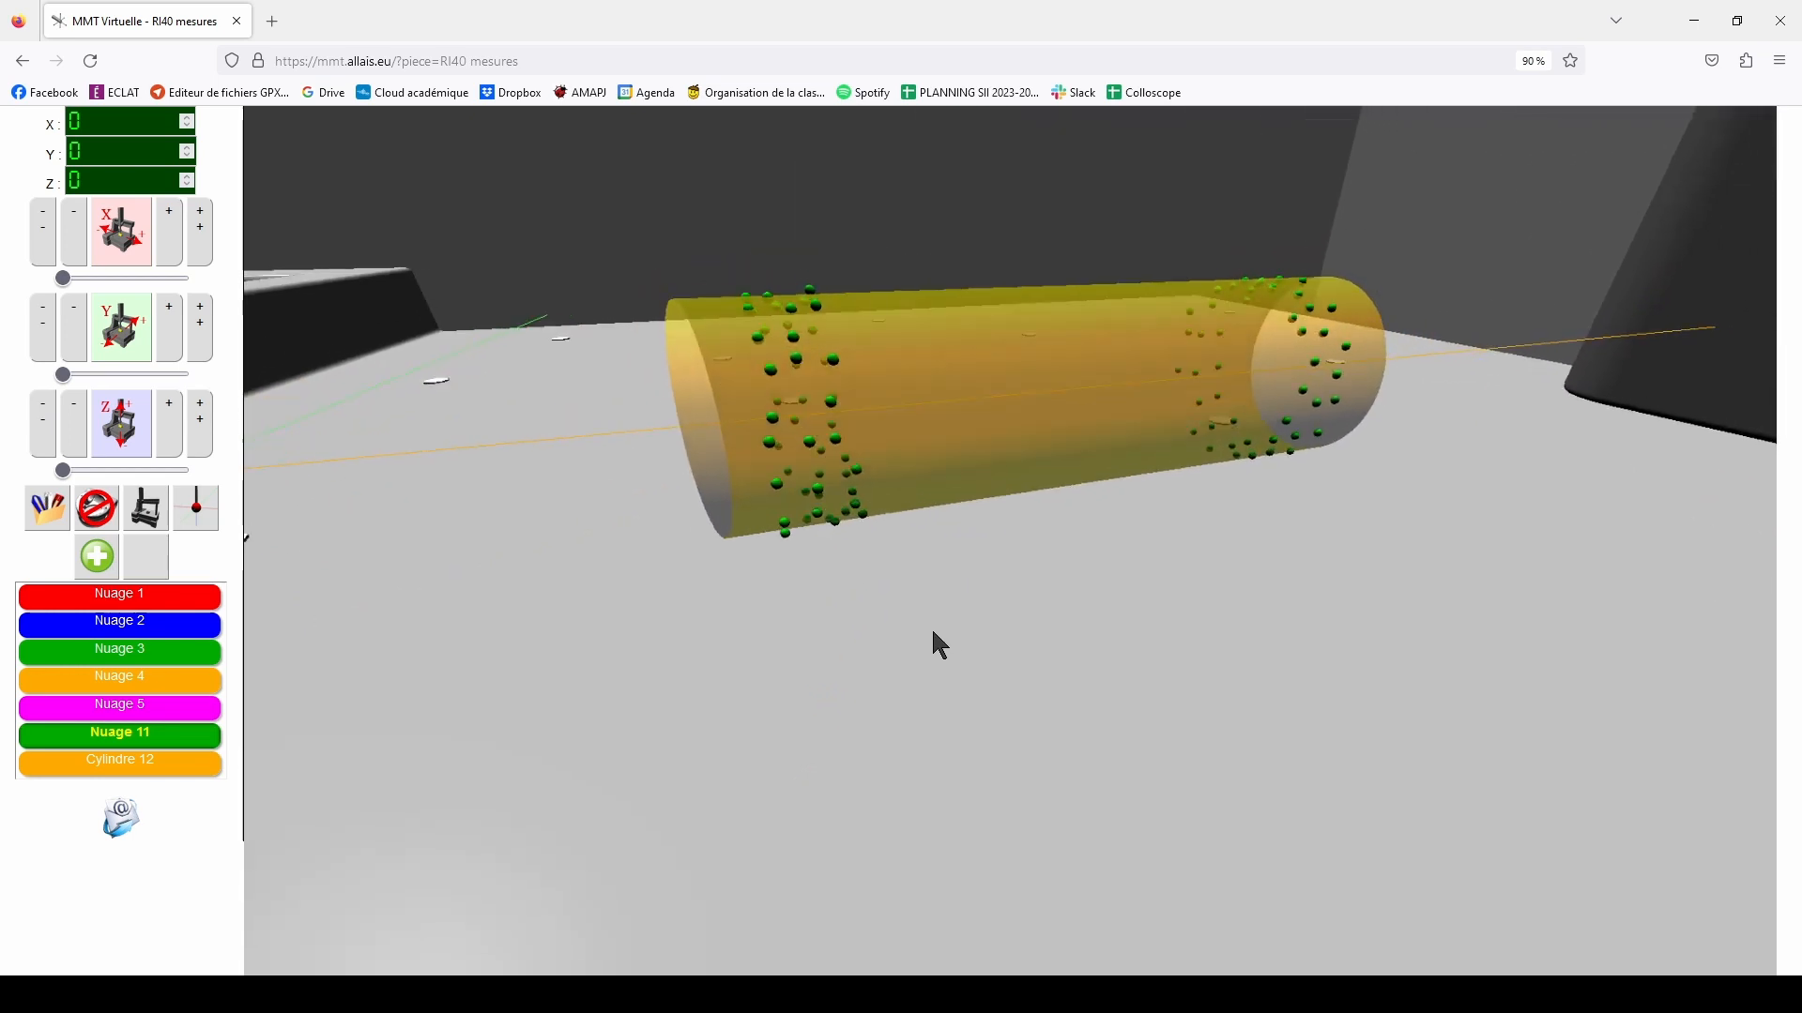
pyautogui.click(122, 767)
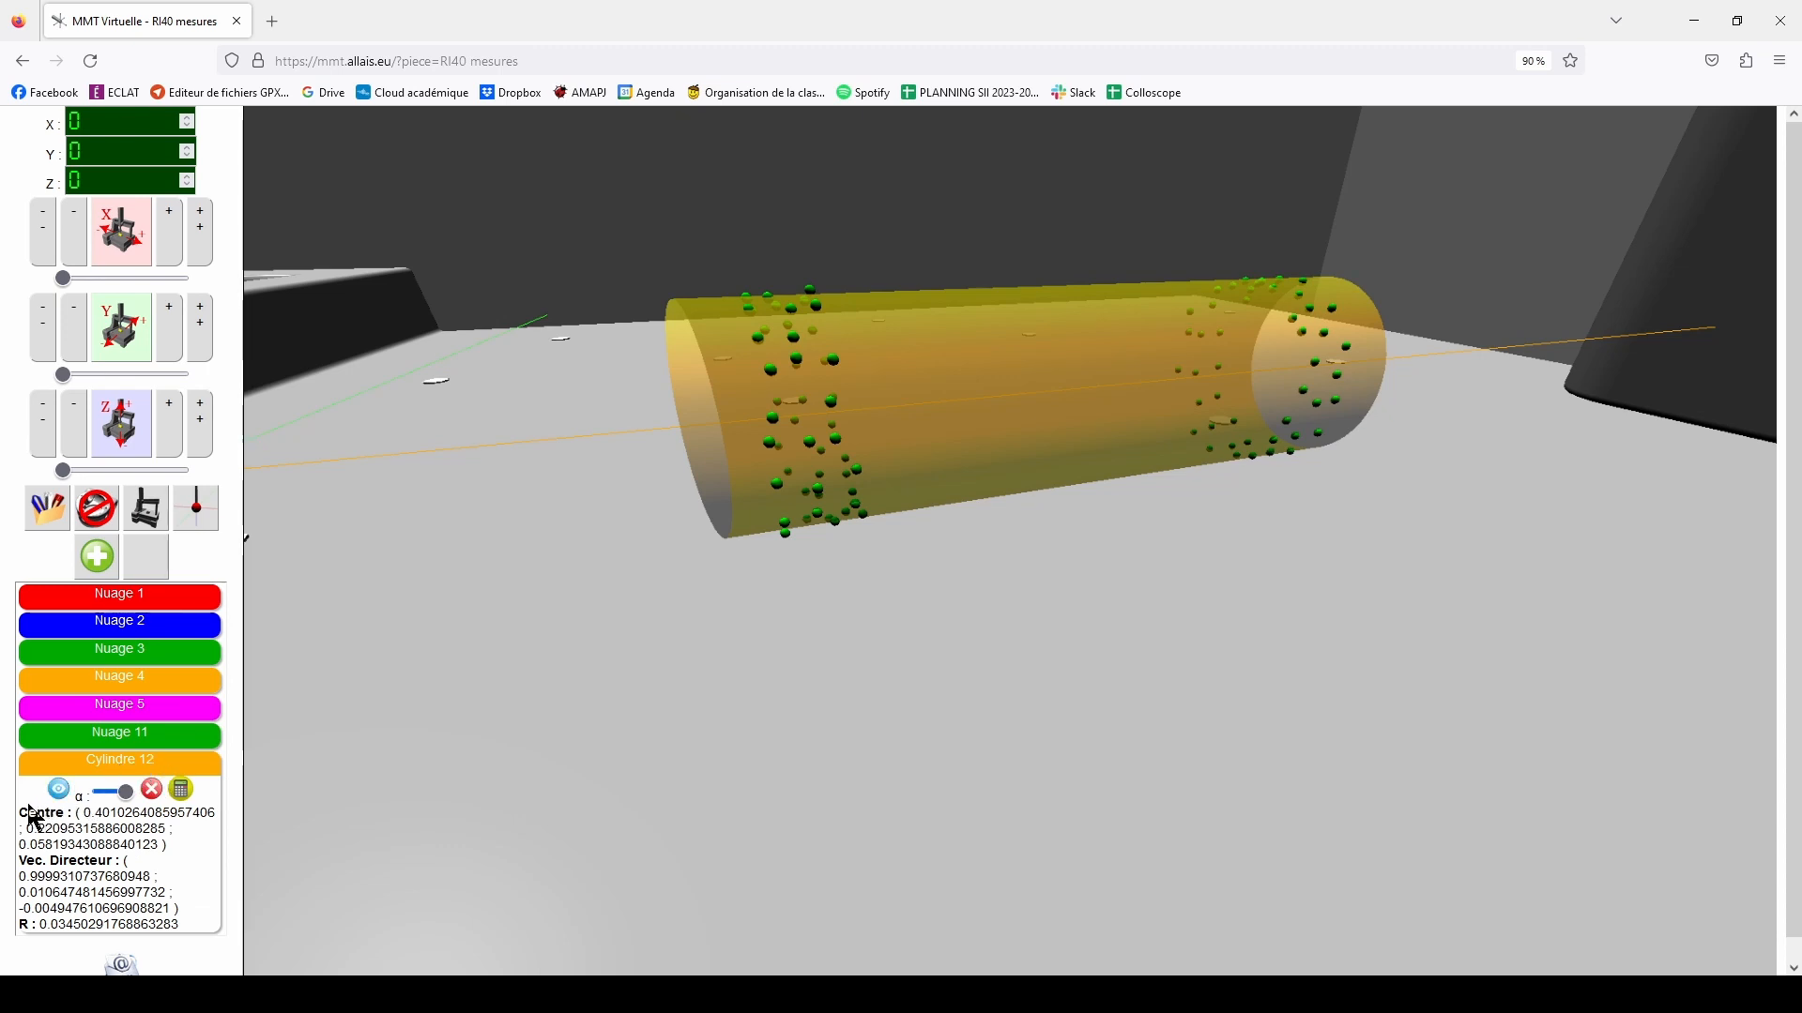
pyautogui.moveTo(26, 813); pyautogui.dragTo(184, 931)
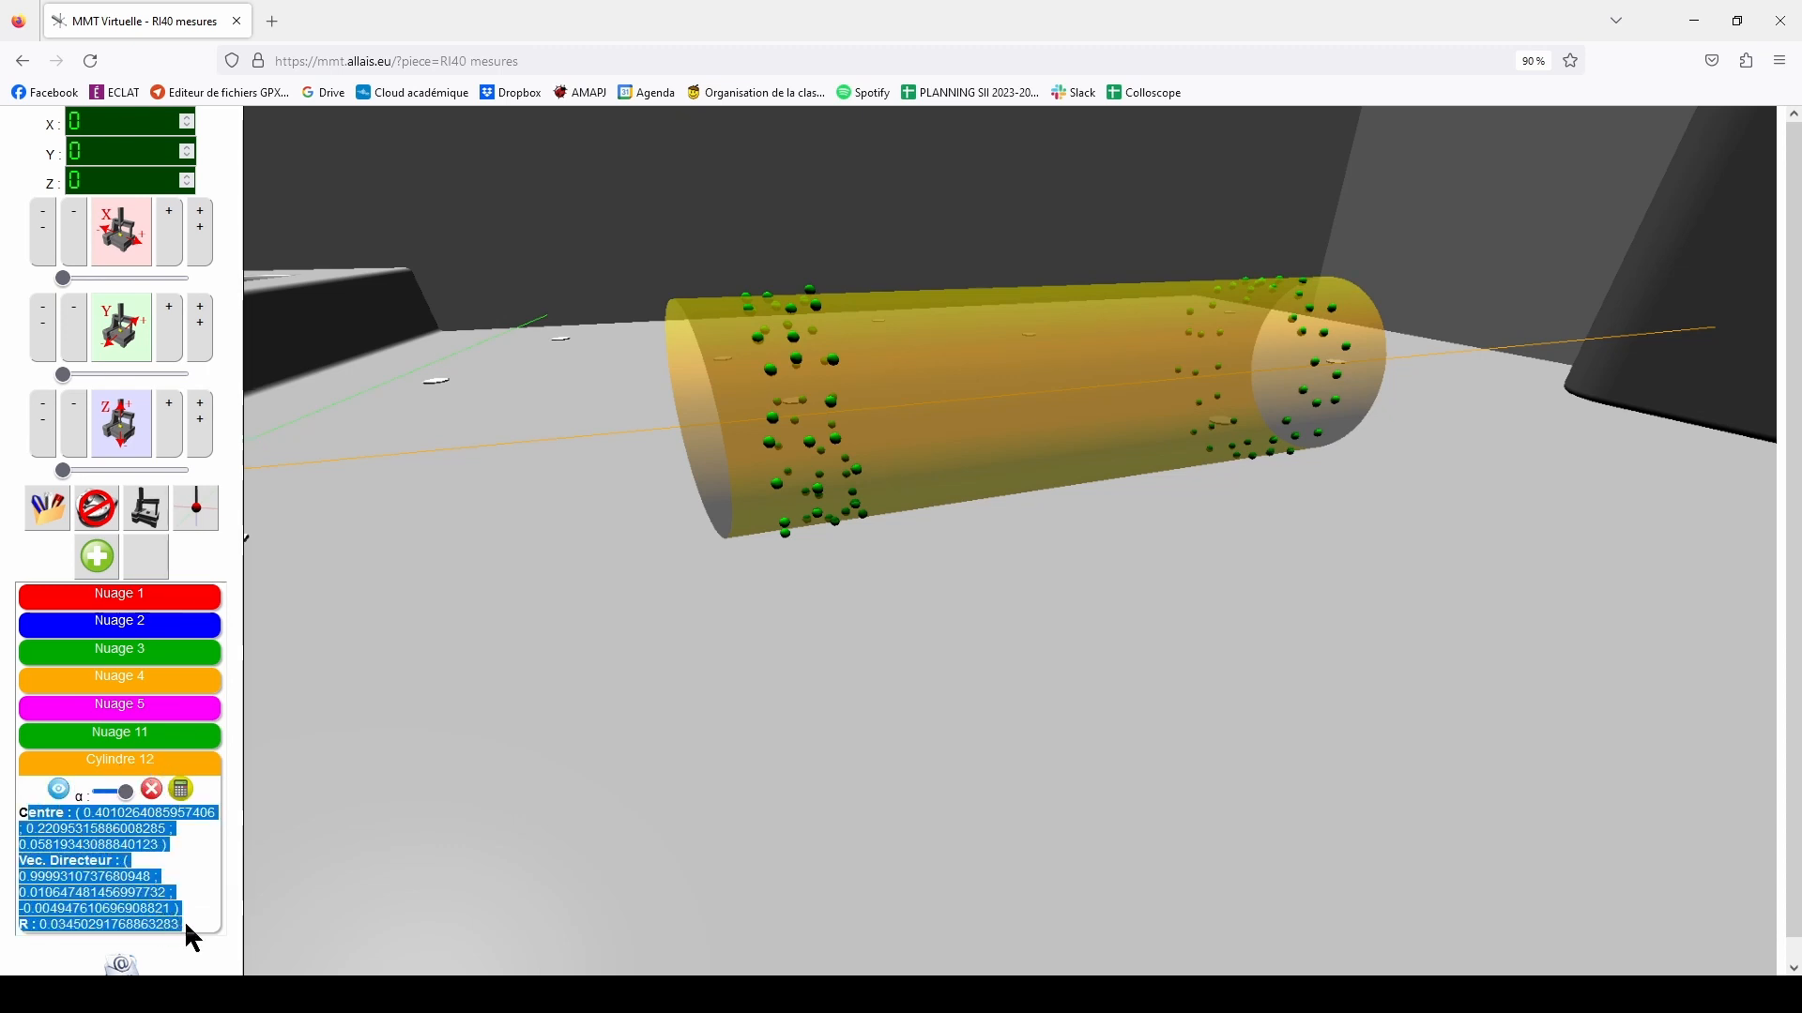
# Measure the deviations between Cylindre 12 and Nuage 11, enlarging and repositioning the results window so all values can be read
pyautogui.click(184, 797)
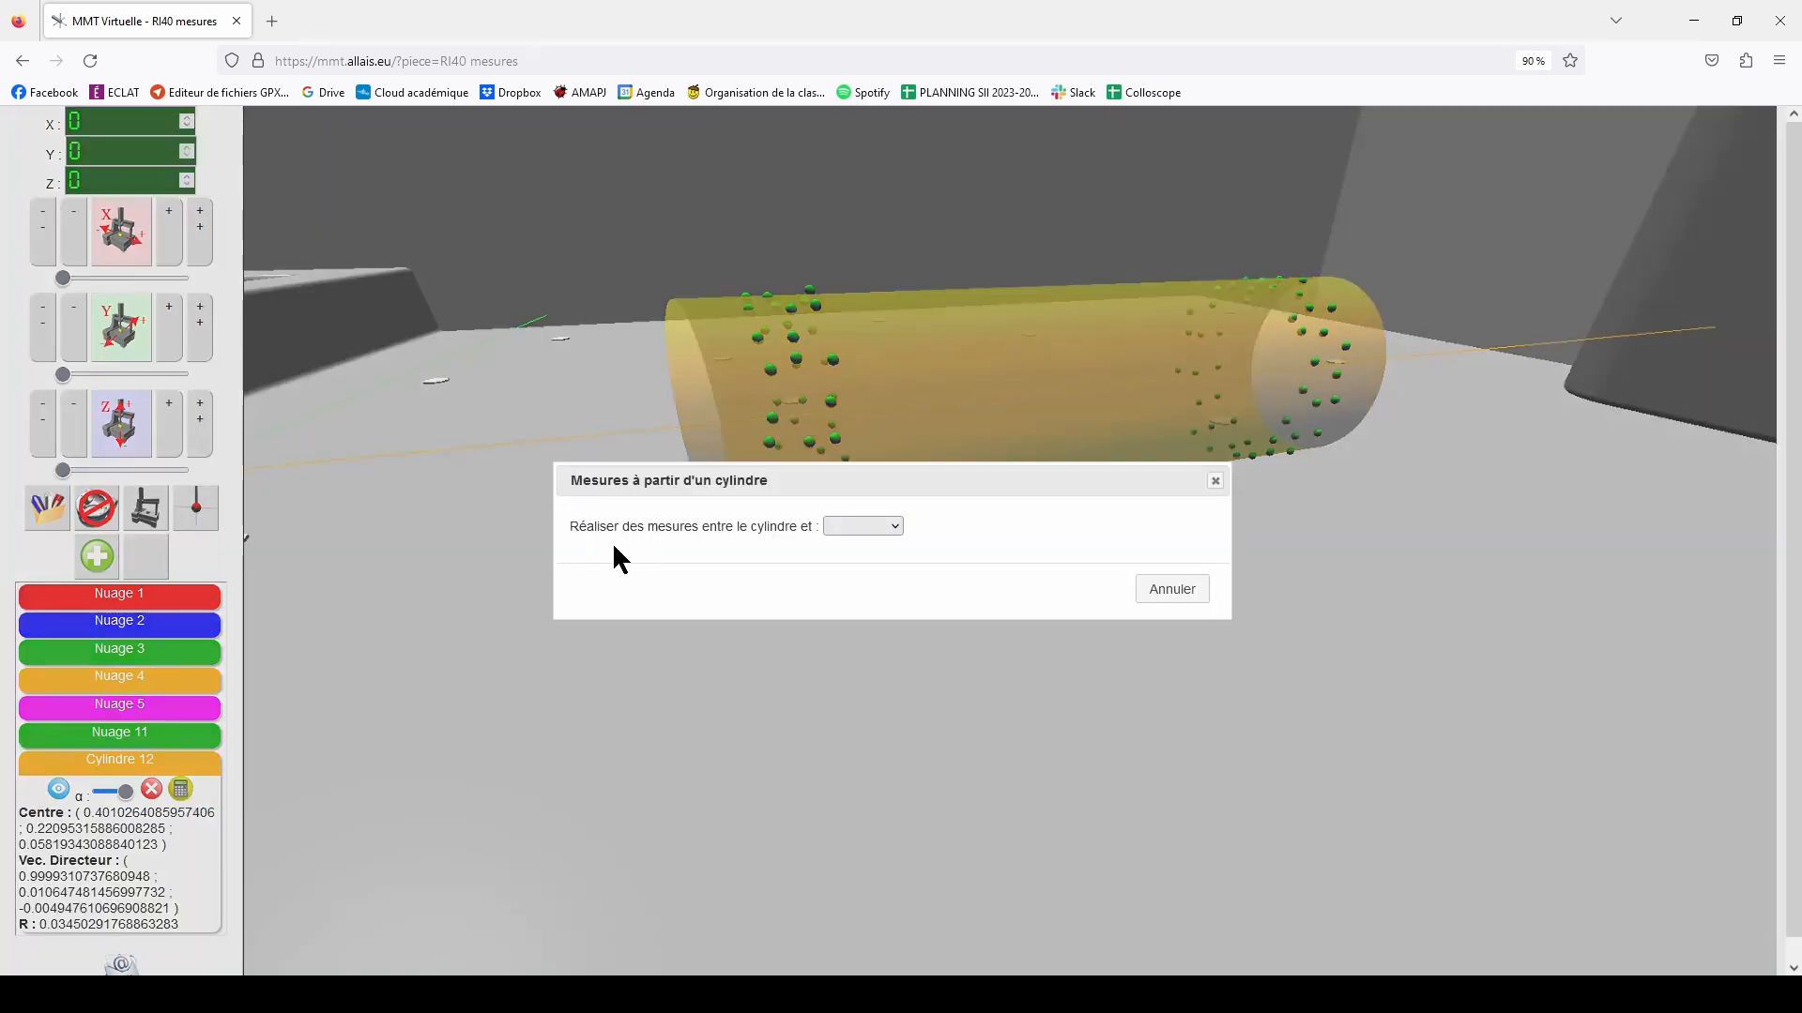
pyautogui.moveTo(901, 467); pyautogui.dragTo(994, 571)
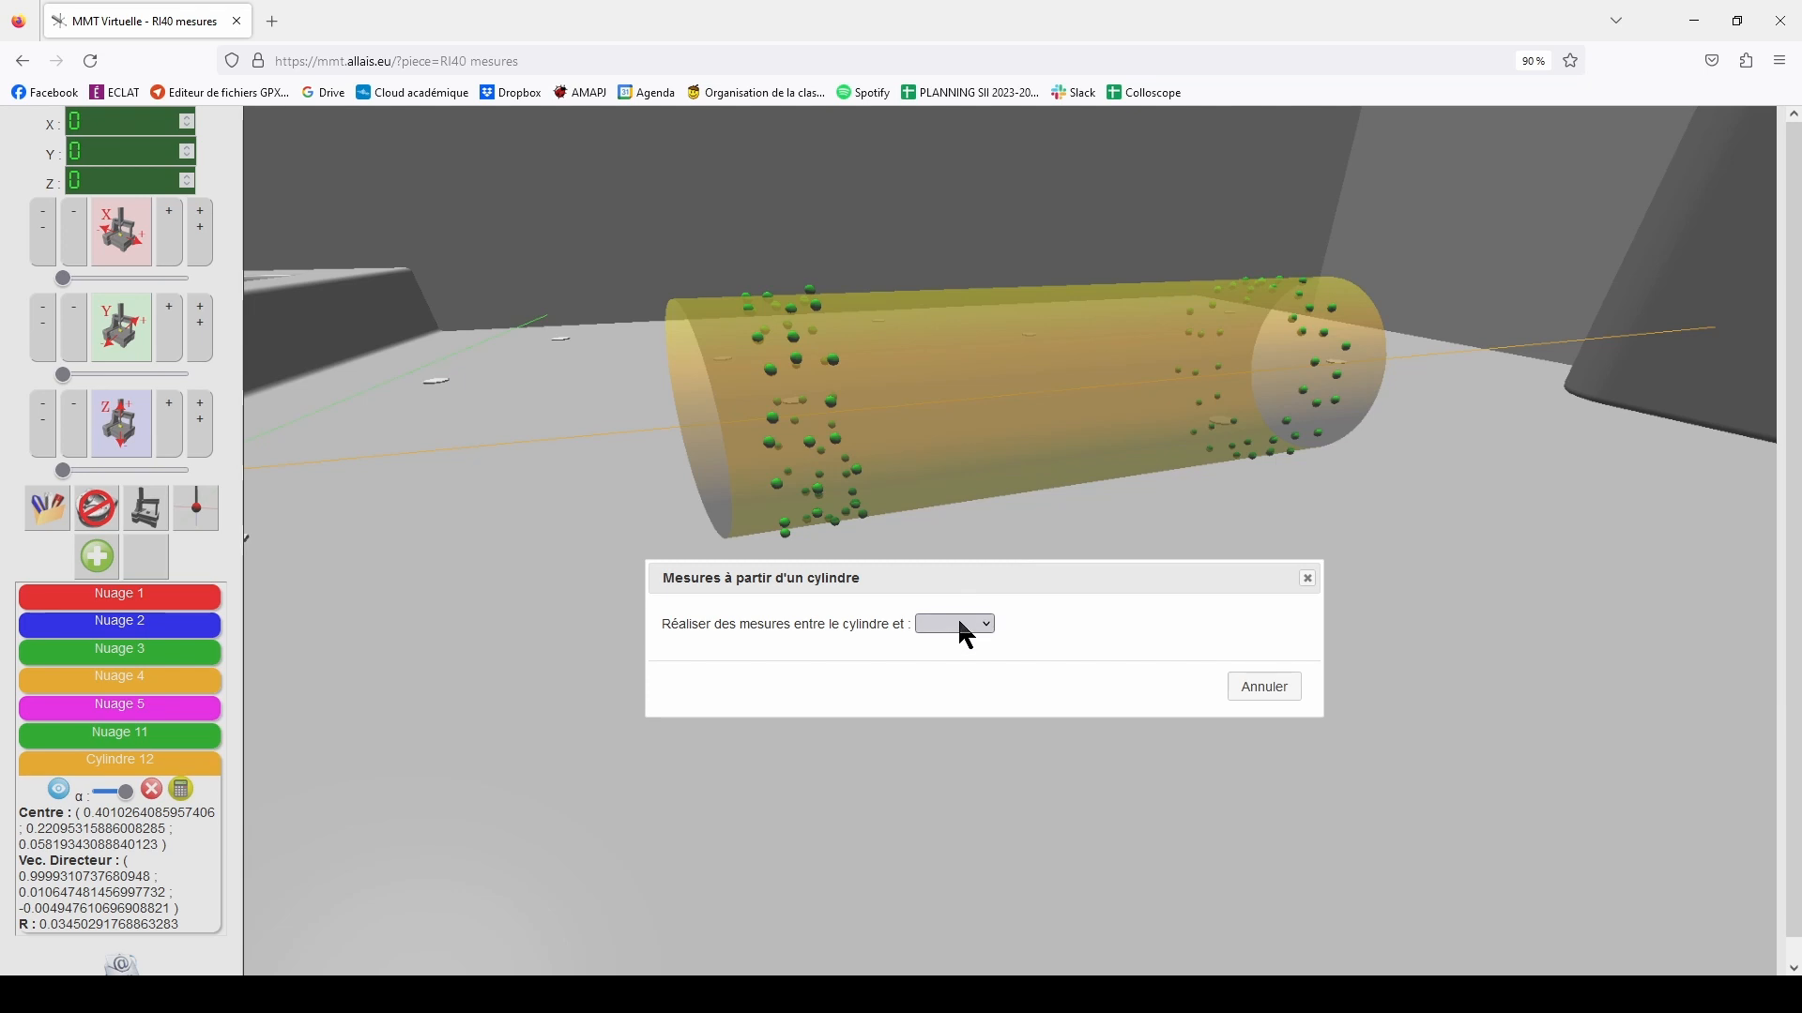
pyautogui.click(960, 804)
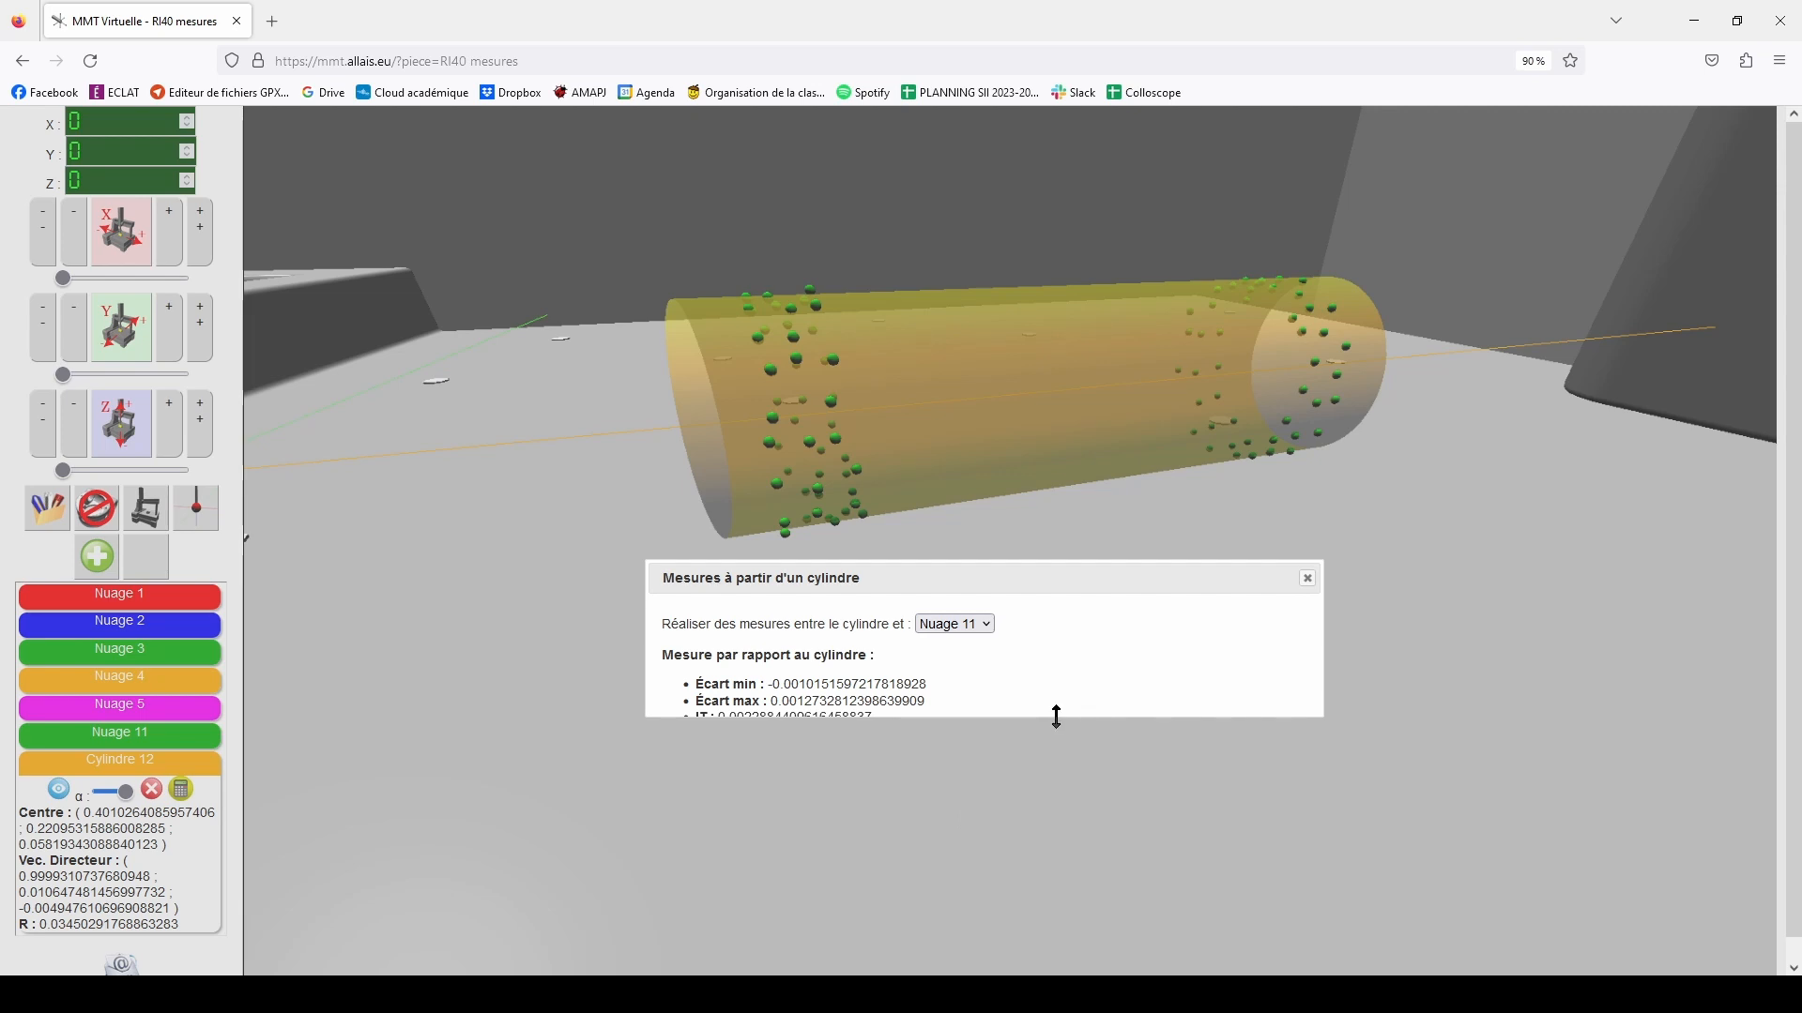
pyautogui.moveTo(1056, 717); pyautogui.dragTo(1061, 847)
pyautogui.moveTo(993, 588); pyautogui.dragTo(1371, 527)
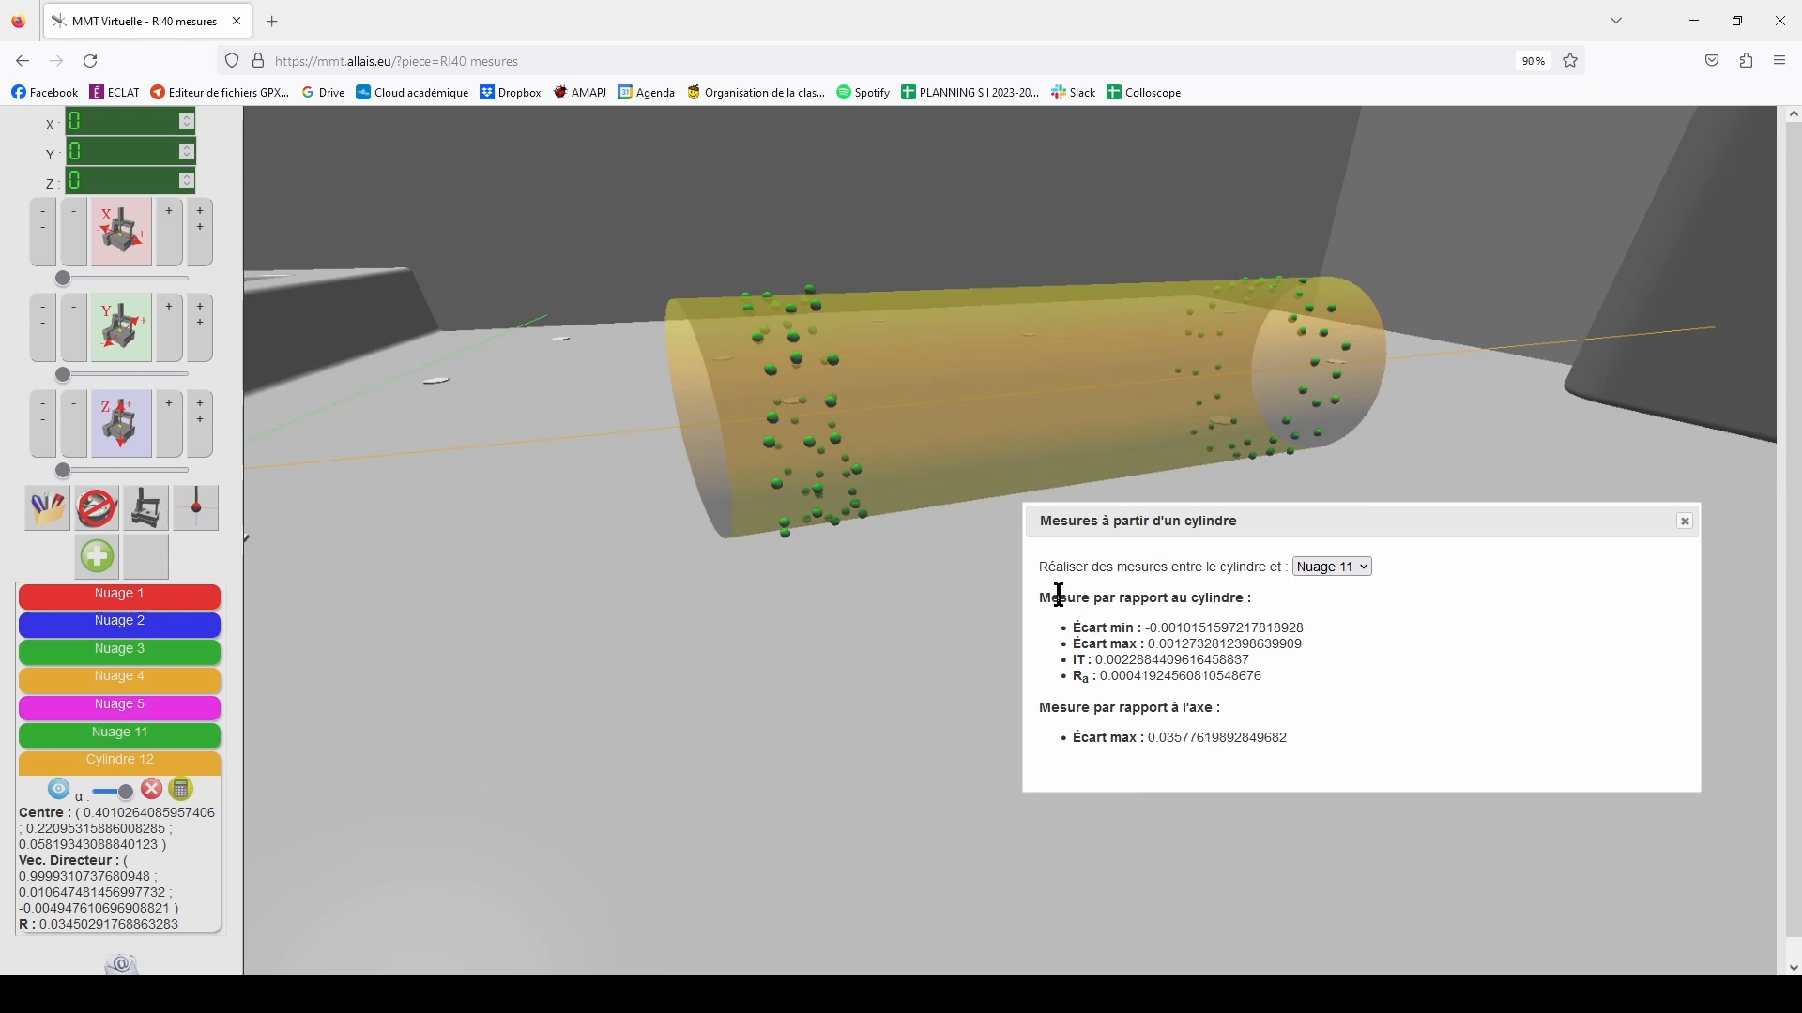
# Read the minimum and maximum deviations, IT and Ra relative to the cylinder, plus the maximum deviation from its axis, and close the measurements
pyautogui.moveTo(1041, 597); pyautogui.dragTo(1297, 681)
pyautogui.click(1166, 647)
pyautogui.moveTo(1142, 629); pyautogui.dragTo(1192, 628)
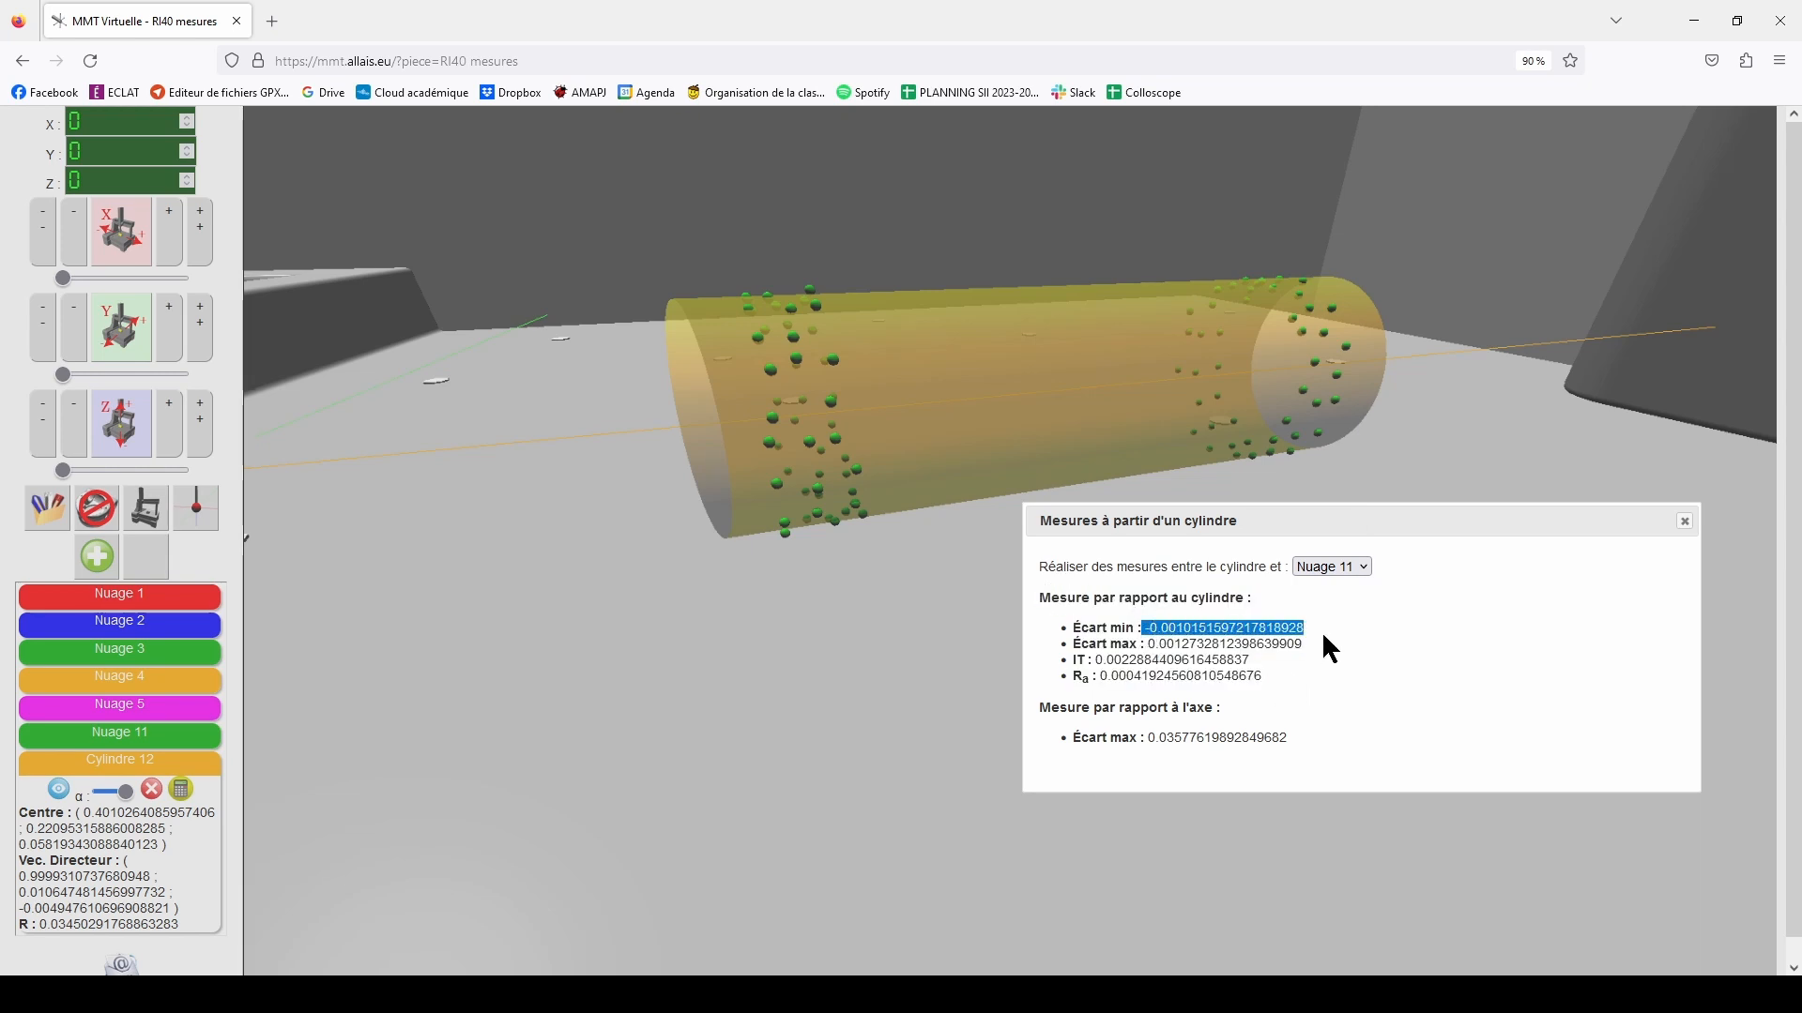
pyautogui.moveTo(1137, 646); pyautogui.dragTo(1073, 663)
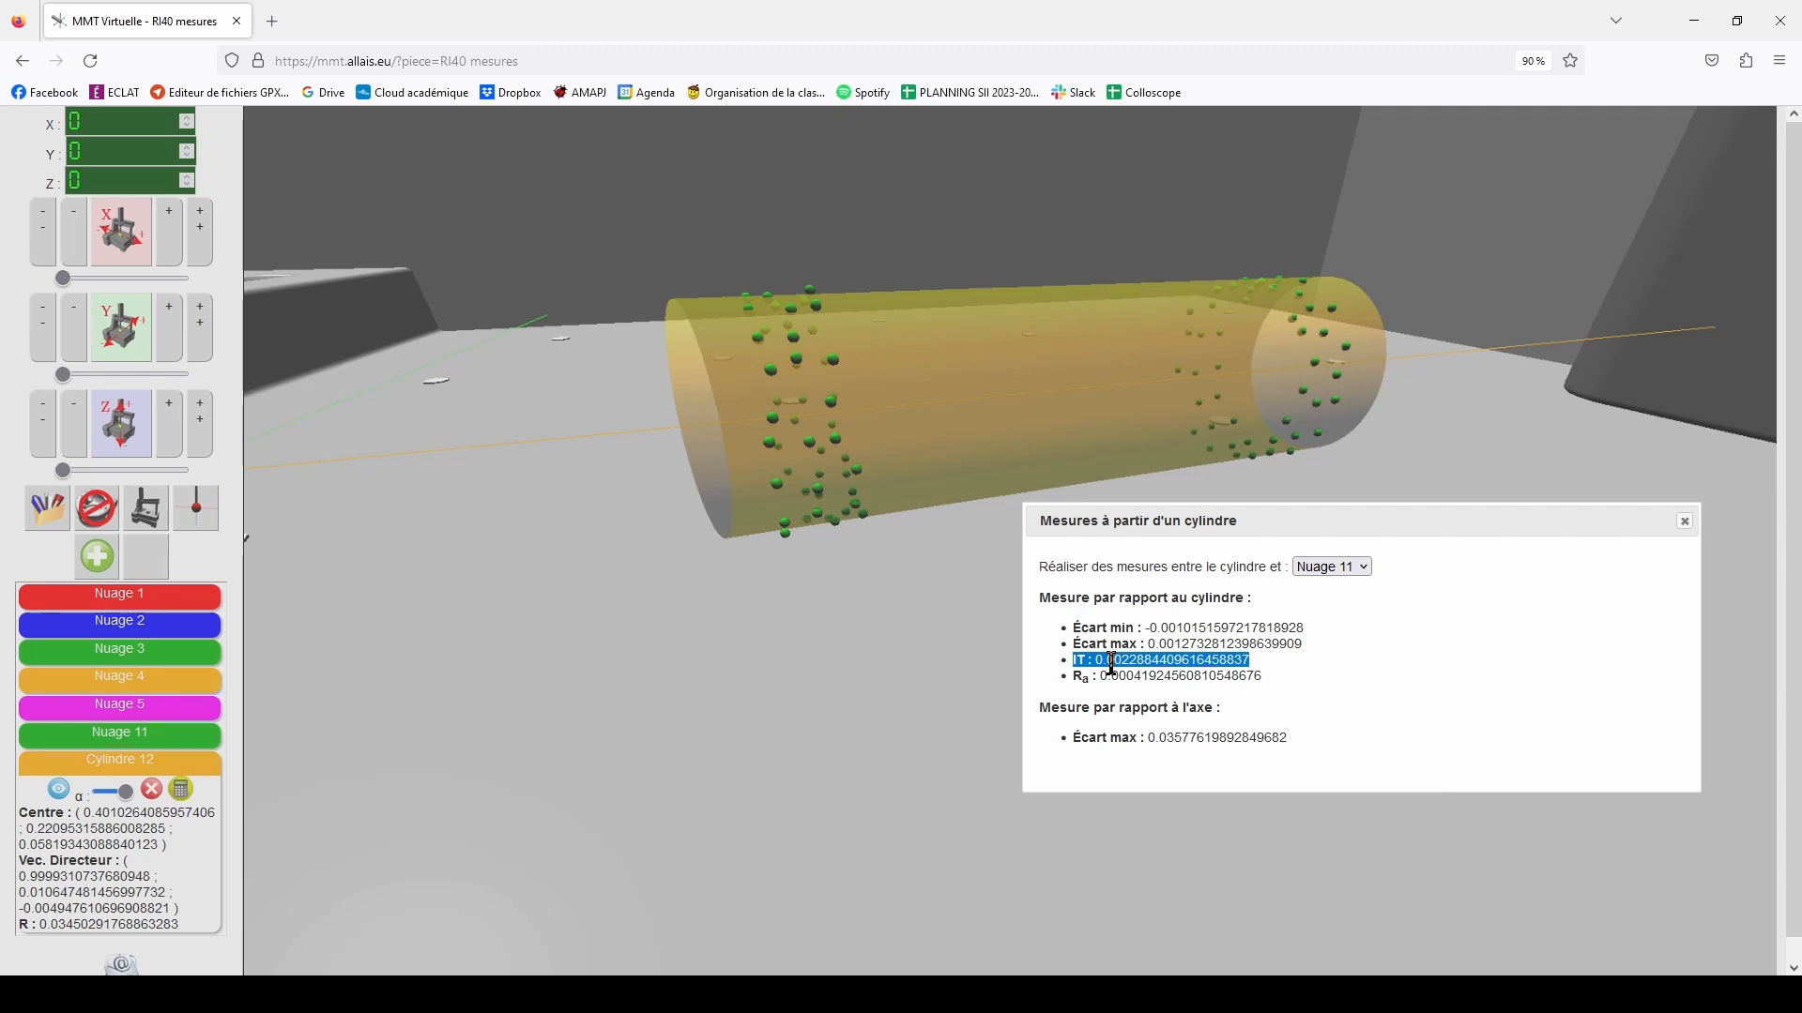
pyautogui.moveTo(1165, 676); pyautogui.dragTo(1068, 695)
pyautogui.click(1178, 679)
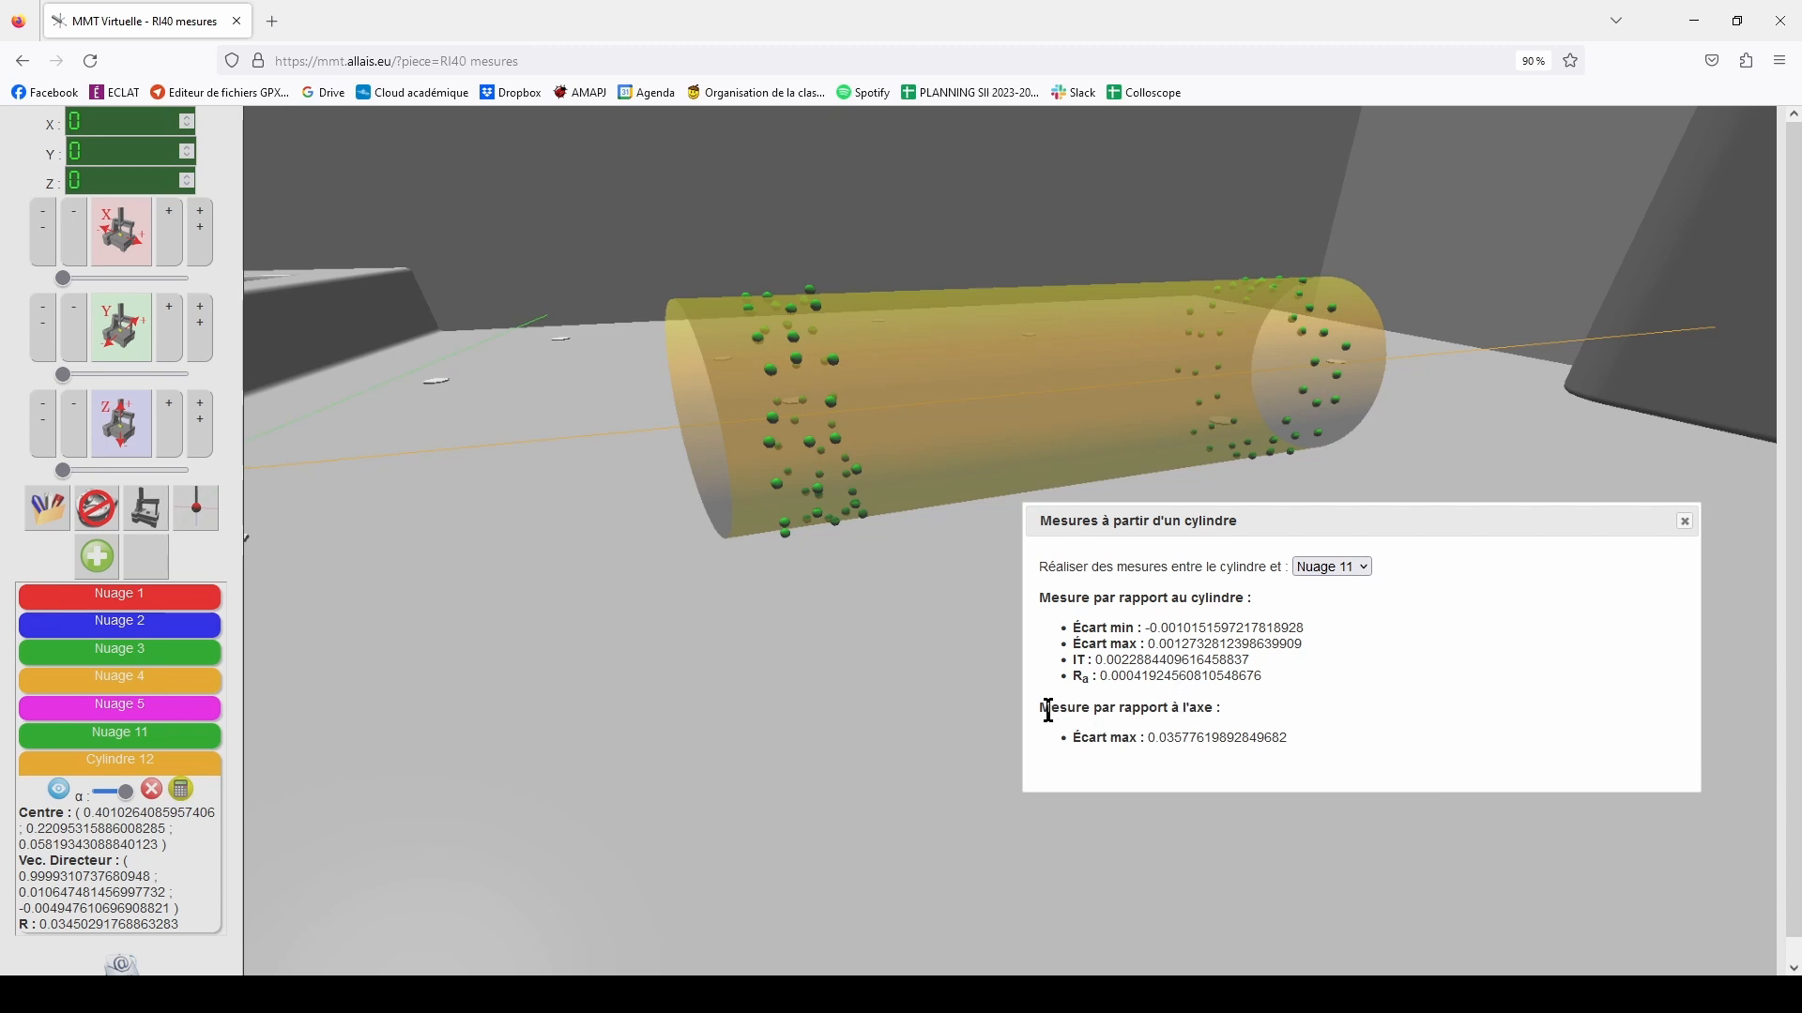
pyautogui.moveTo(1057, 713); pyautogui.dragTo(1273, 738)
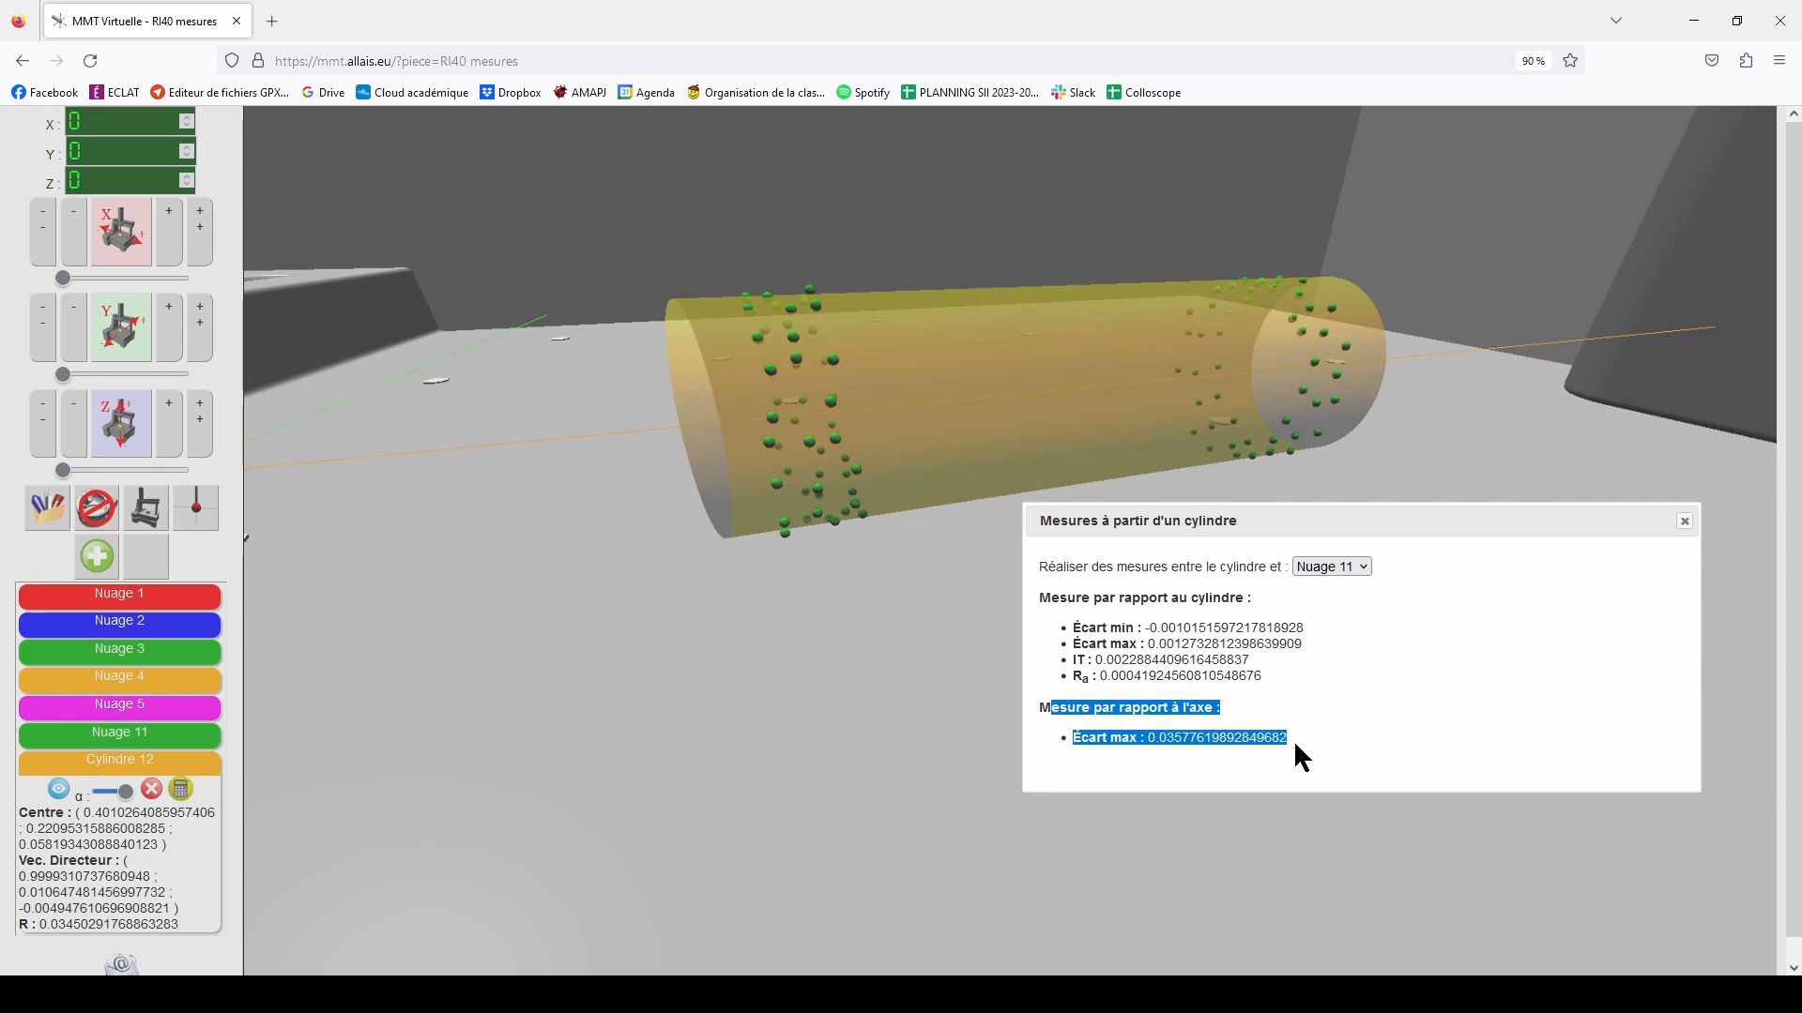
pyautogui.click(1318, 723)
pyautogui.moveTo(1218, 520); pyautogui.dragTo(929, 572)
pyautogui.click(1396, 574)
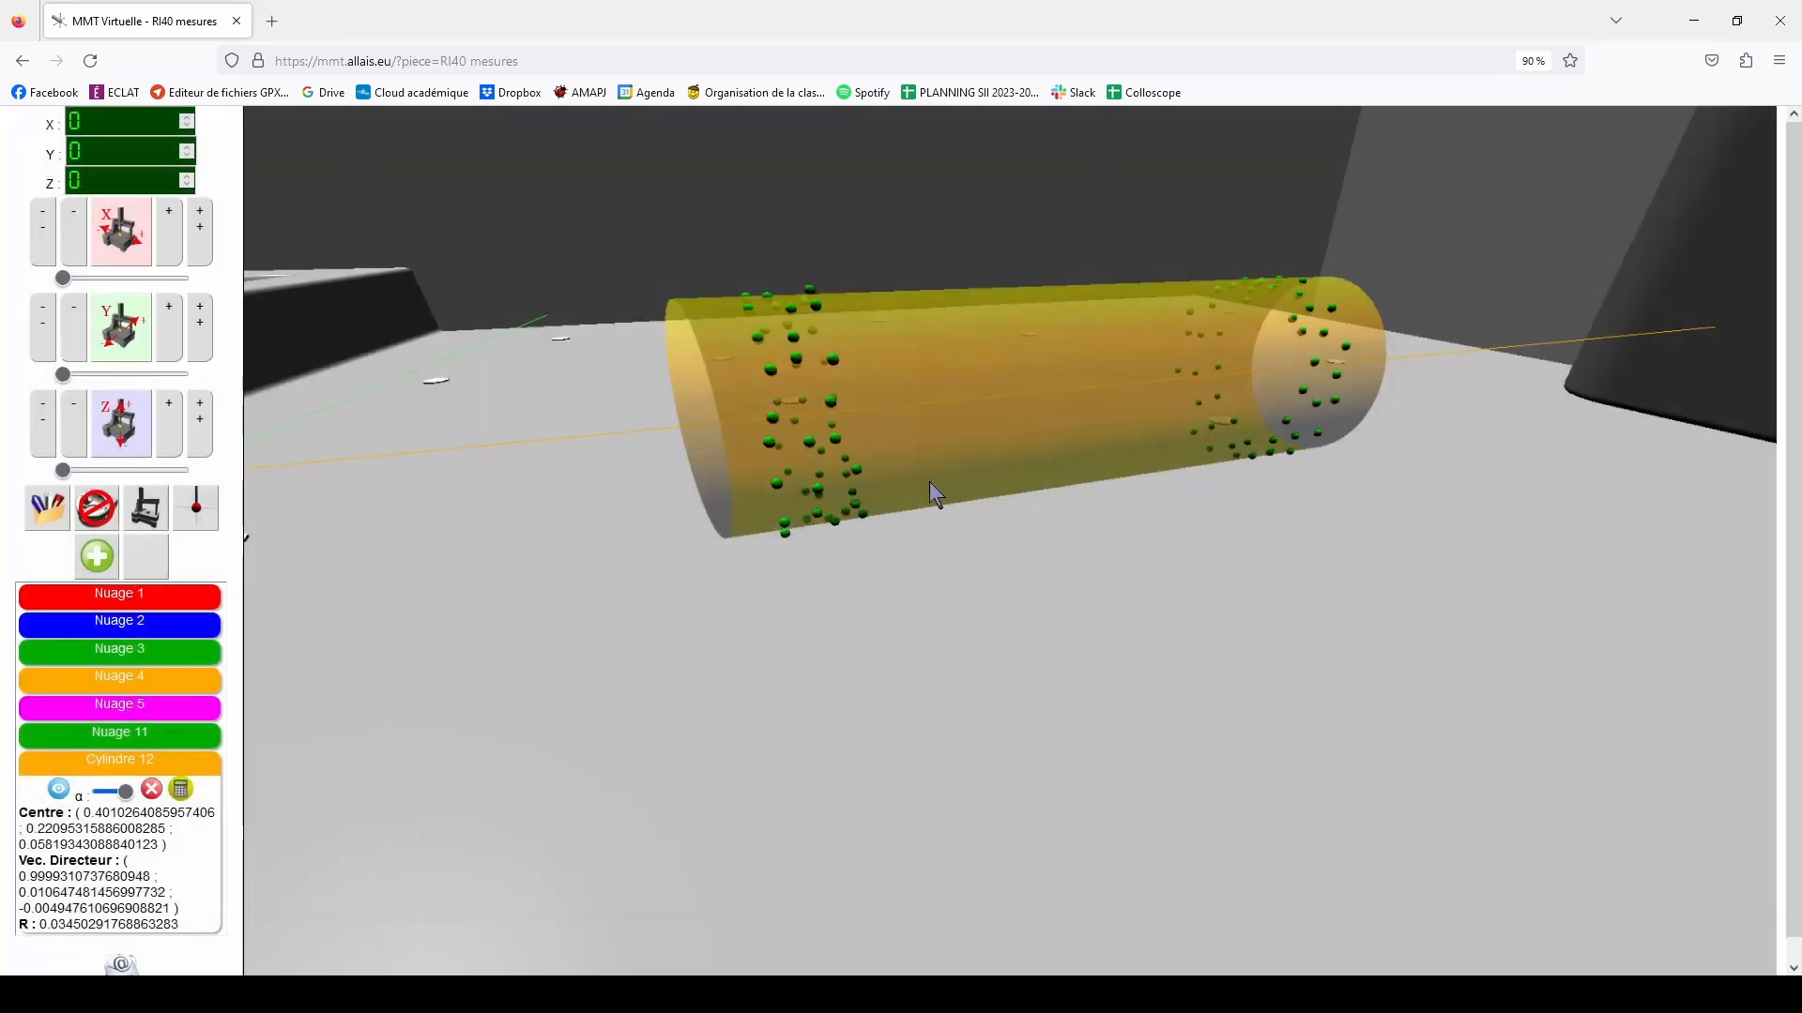
# Open the Coaxialite part and view its measured points up close
pyautogui.moveTo(929, 482); pyautogui.dragTo(832, 465)
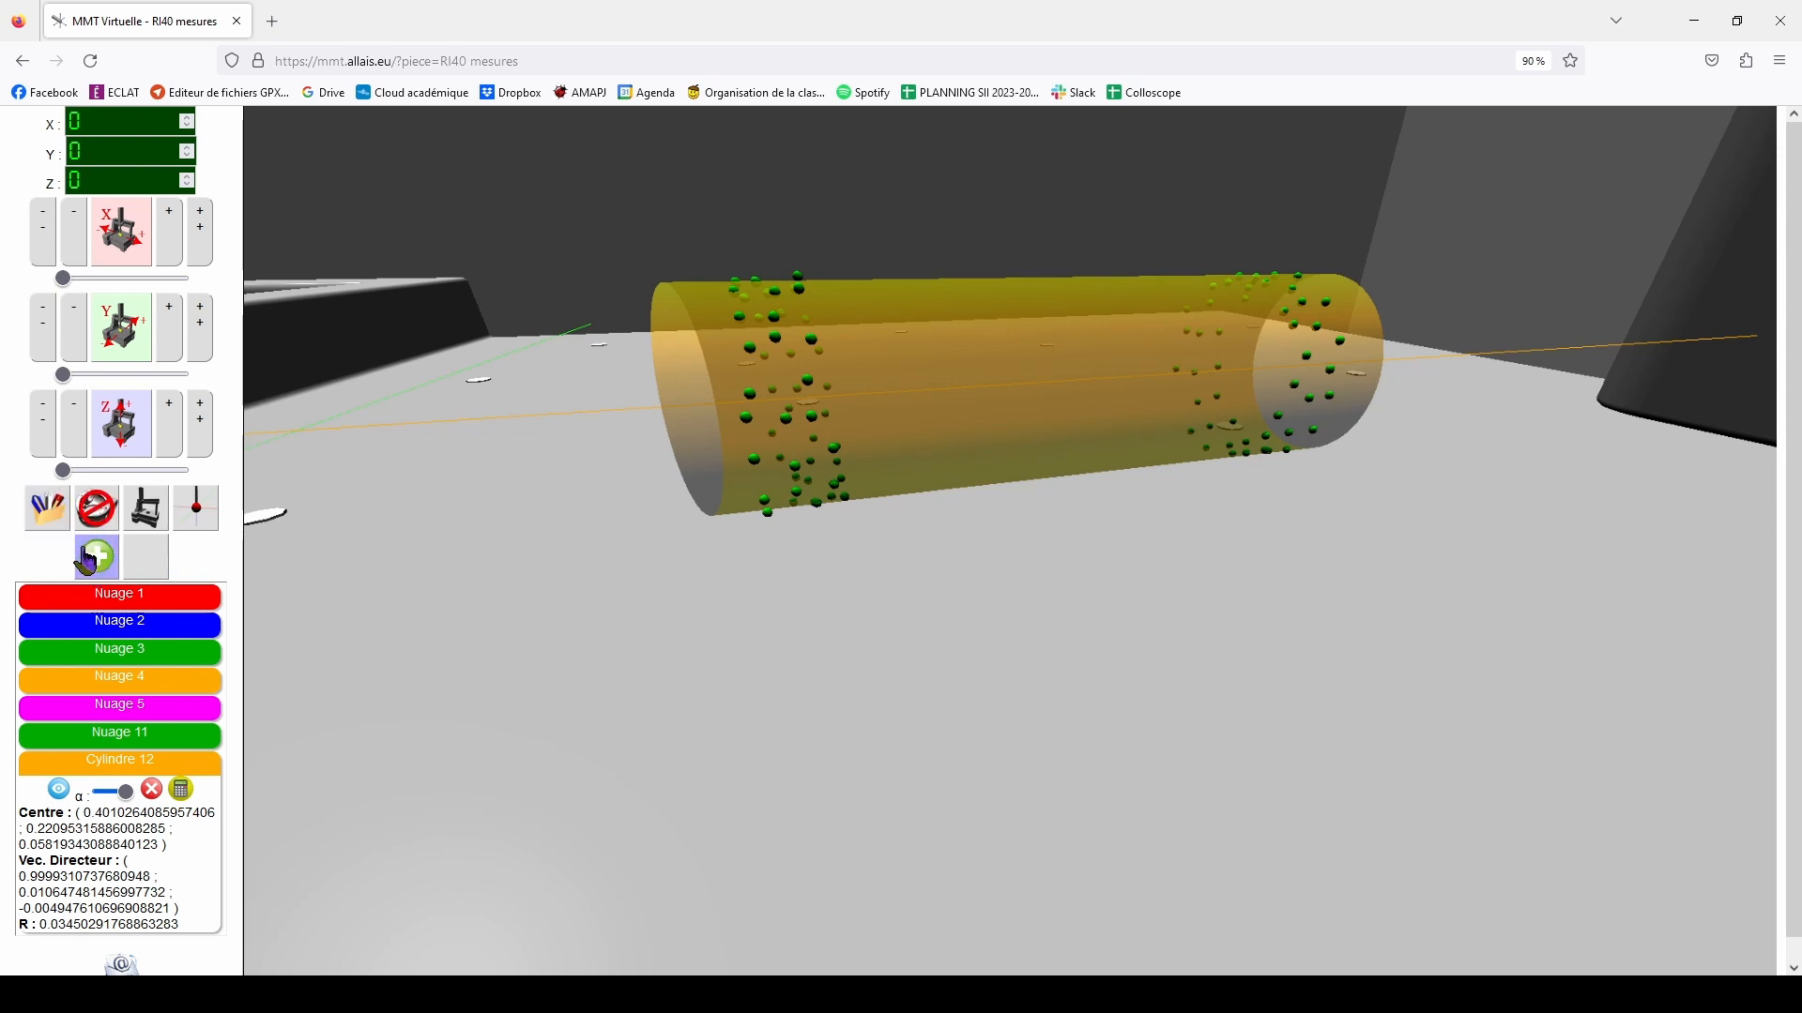
pyautogui.click(47, 508)
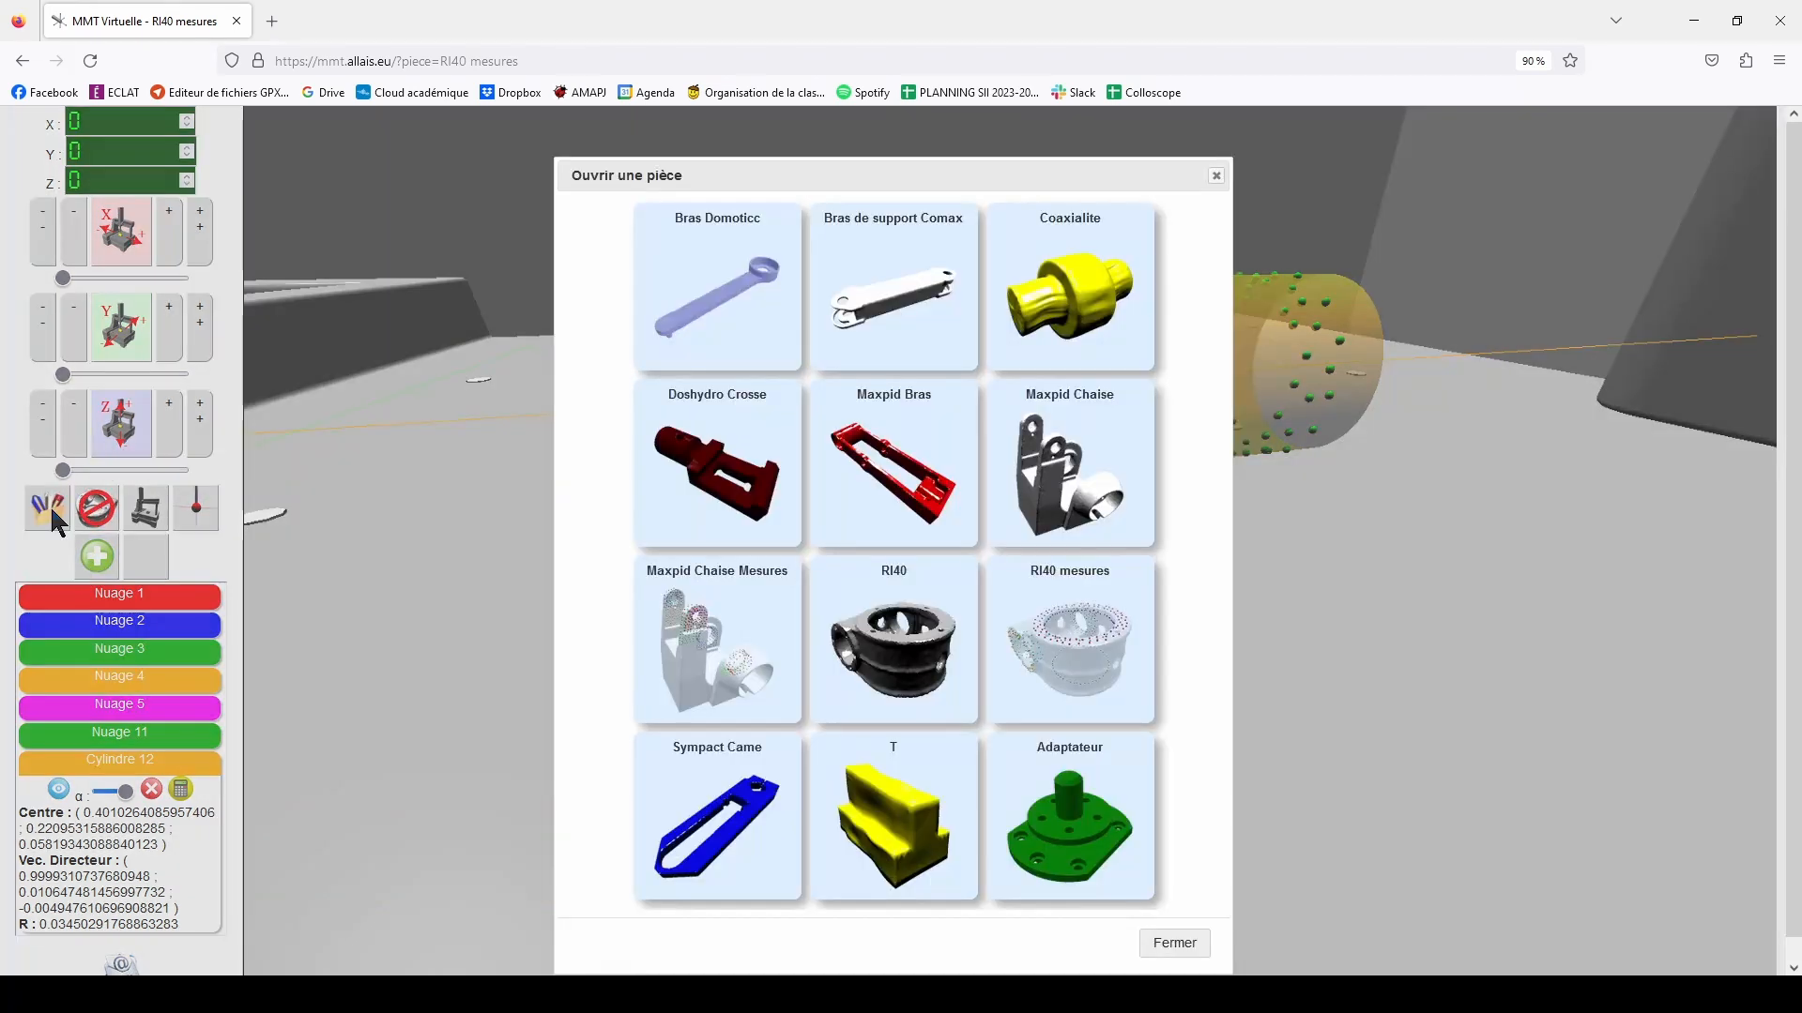
pyautogui.click(1088, 310)
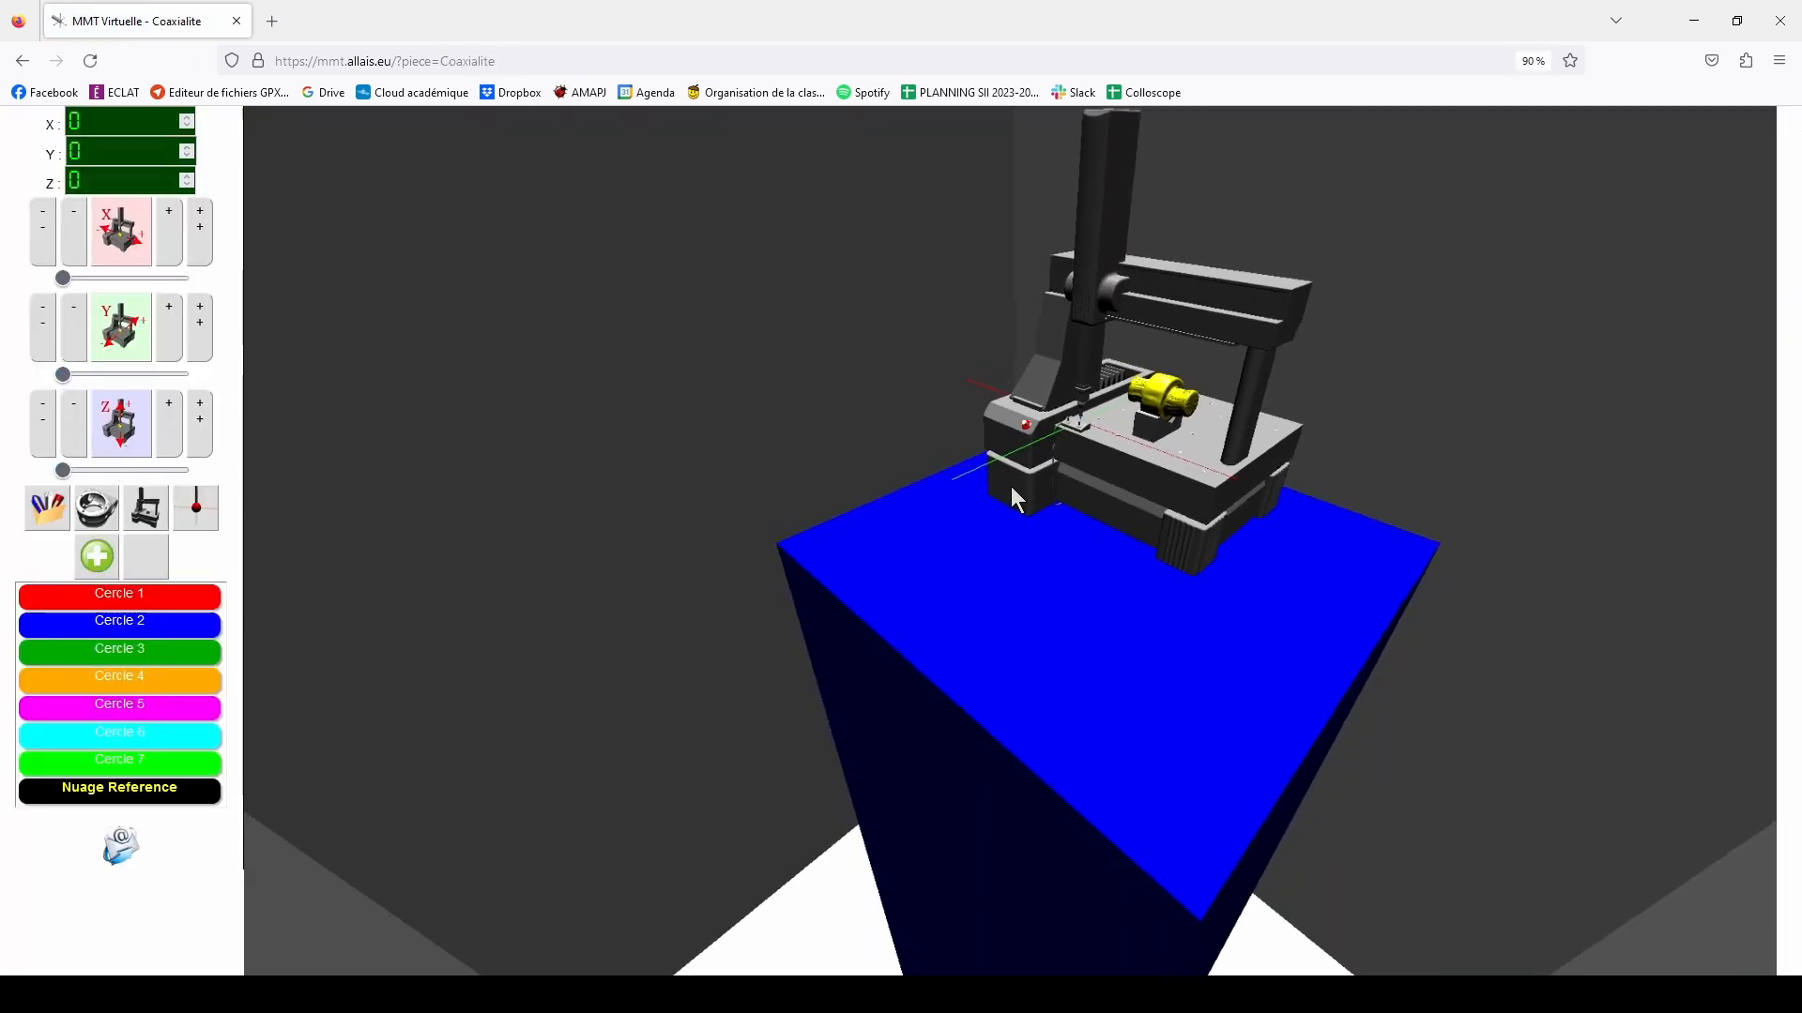
pyautogui.moveTo(1011, 486); pyautogui.dragTo(1017, 616)
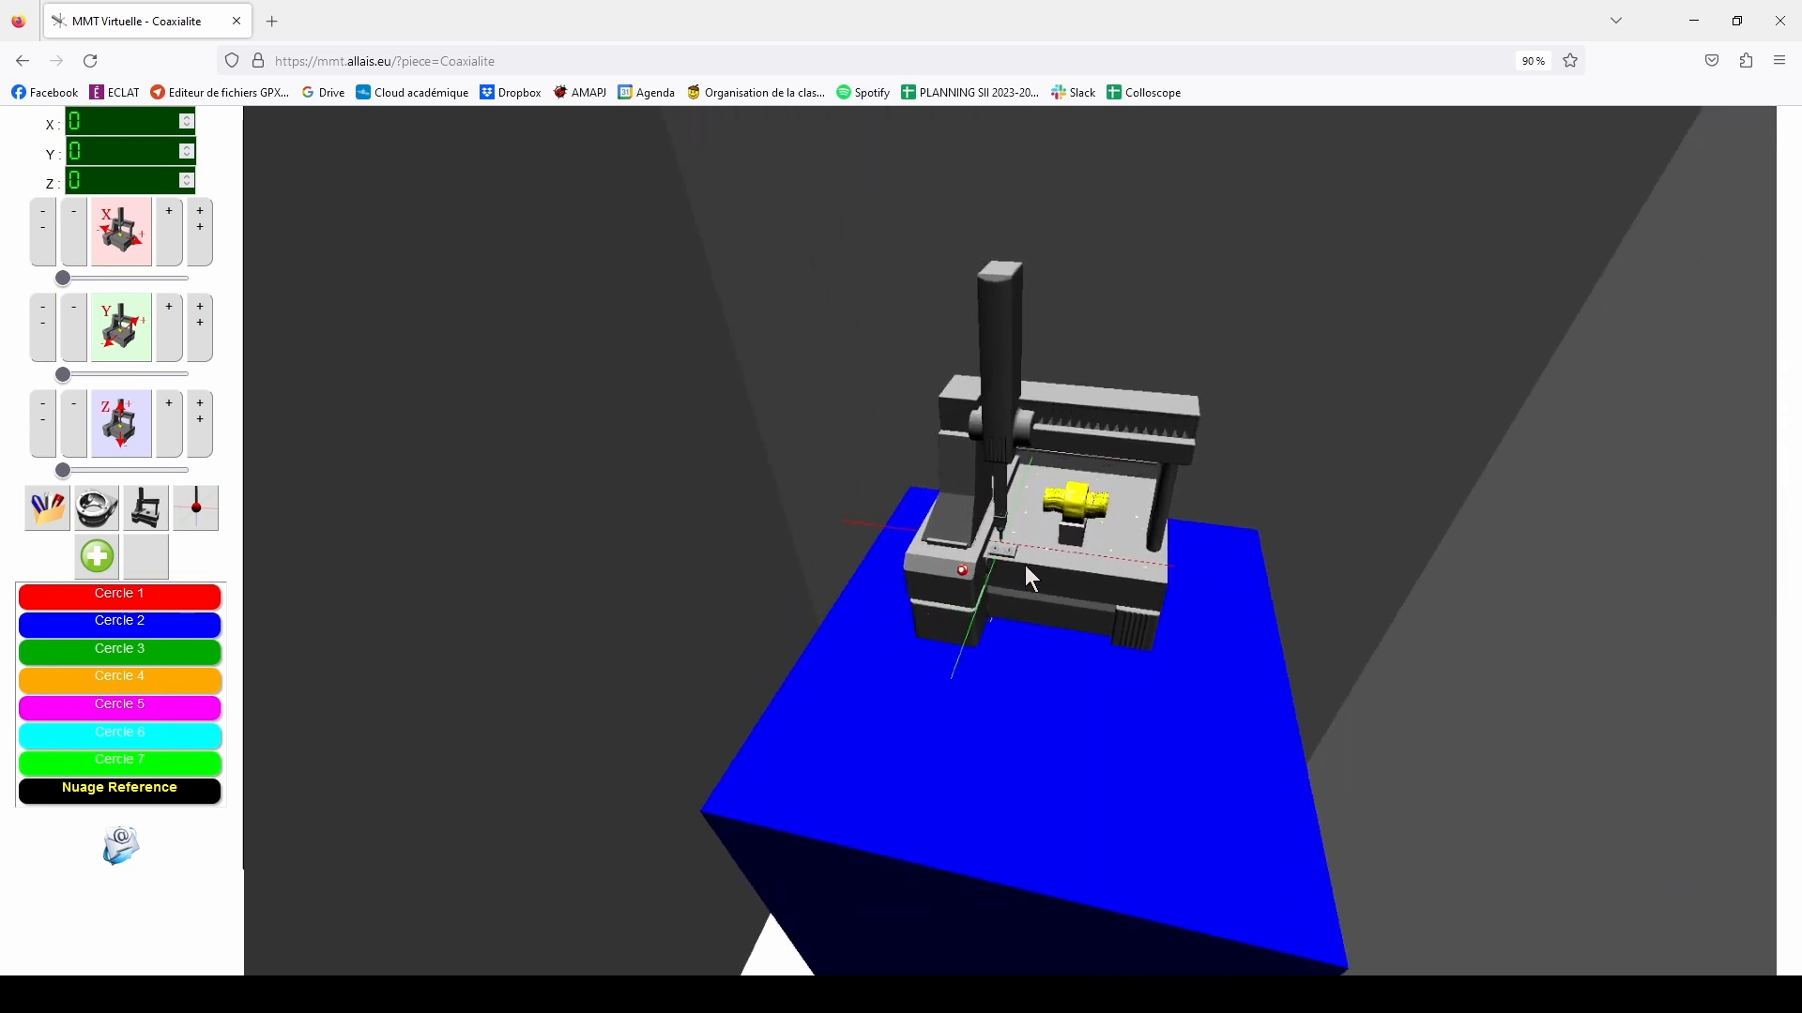
pyautogui.scroll(10, 1032, 579)
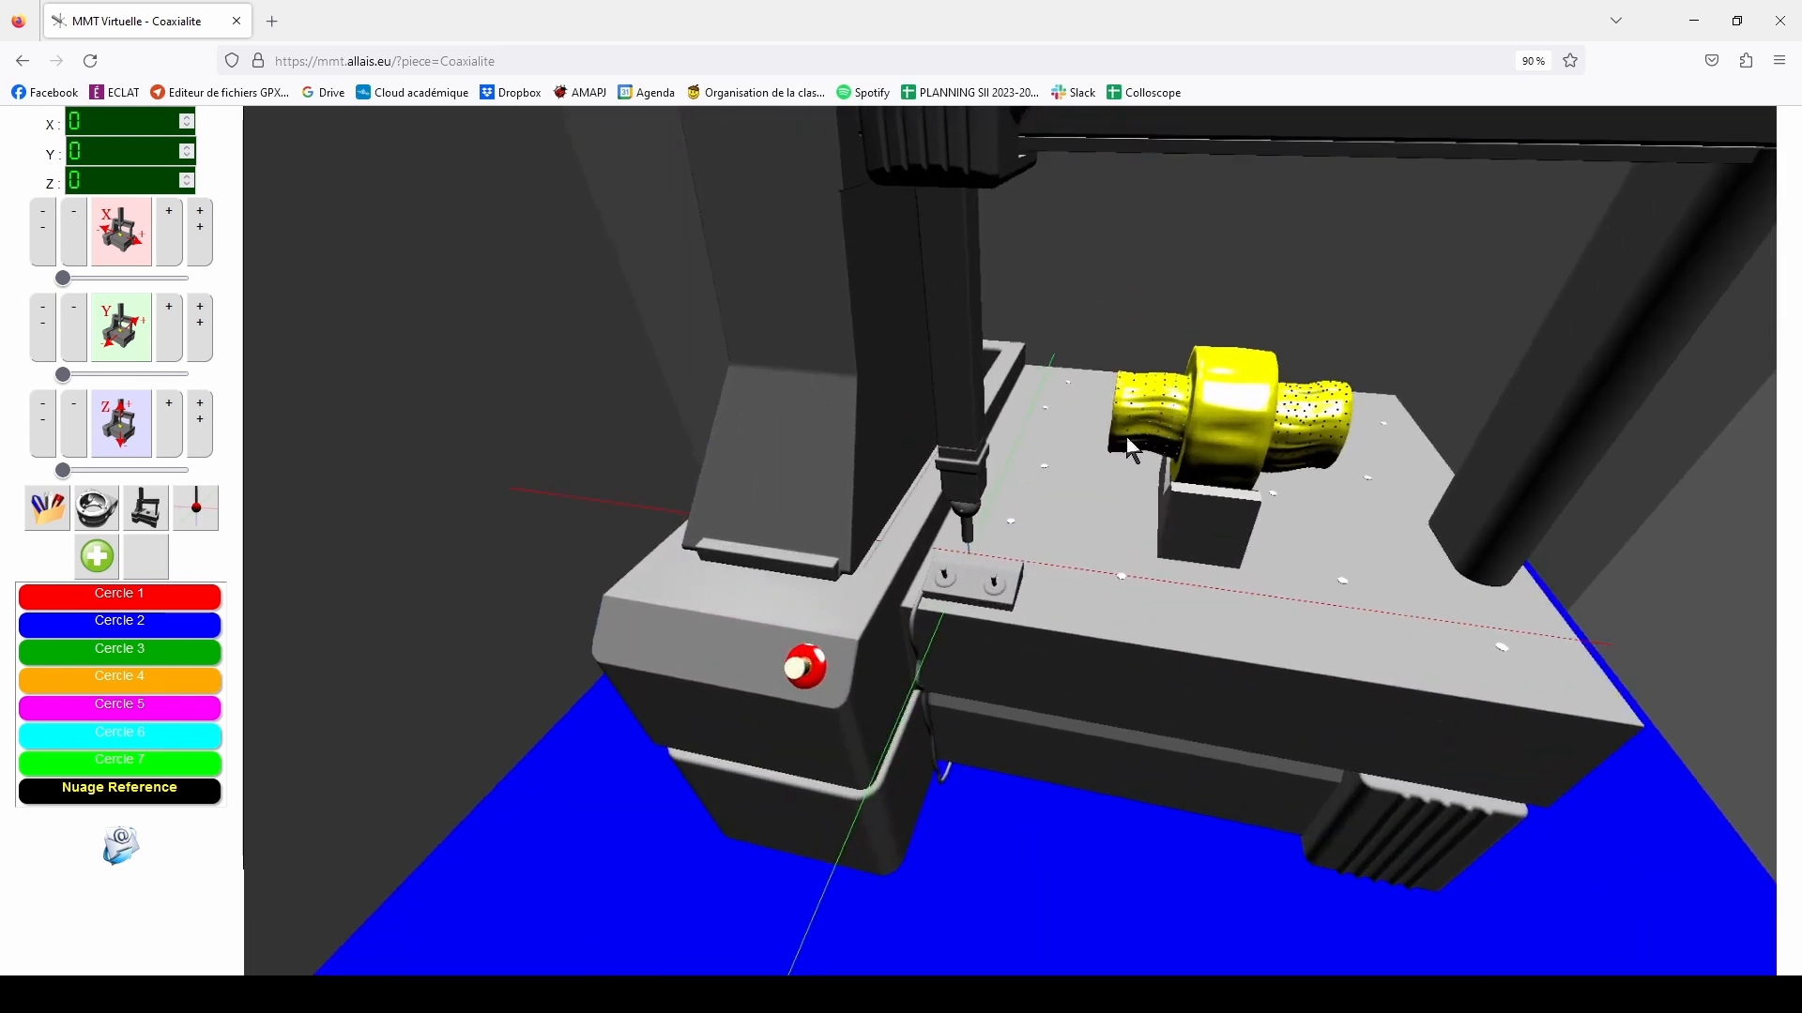
pyautogui.scroll(10, 1130, 449)
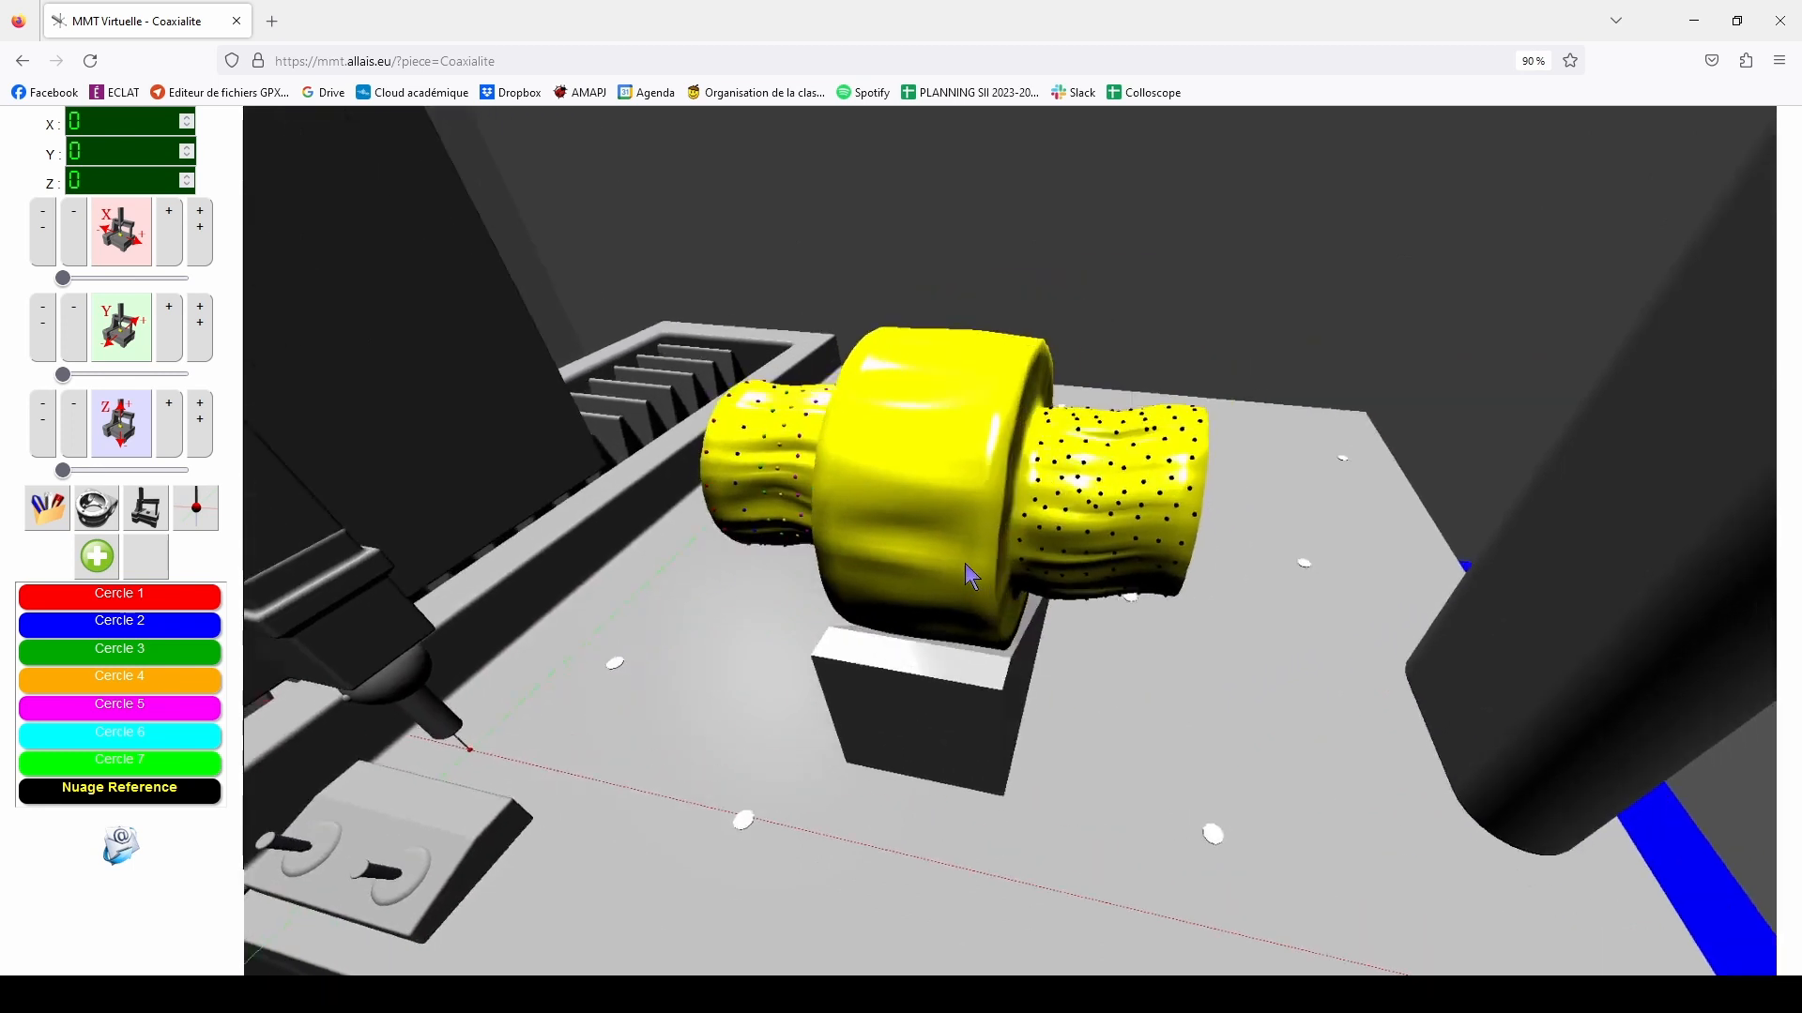
pyautogui.moveTo(972, 574)
pyautogui.mouseDown()
pyautogui.moveTo(1007, 580)
pyautogui.moveTo(1015, 551)
pyautogui.moveTo(958, 555)
pyautogui.moveTo(960, 516)
pyautogui.moveTo(1011, 530)
pyautogui.moveTo(921, 535)
pyautogui.moveTo(992, 566)
pyautogui.moveTo(997, 588)
pyautogui.mouseUp()
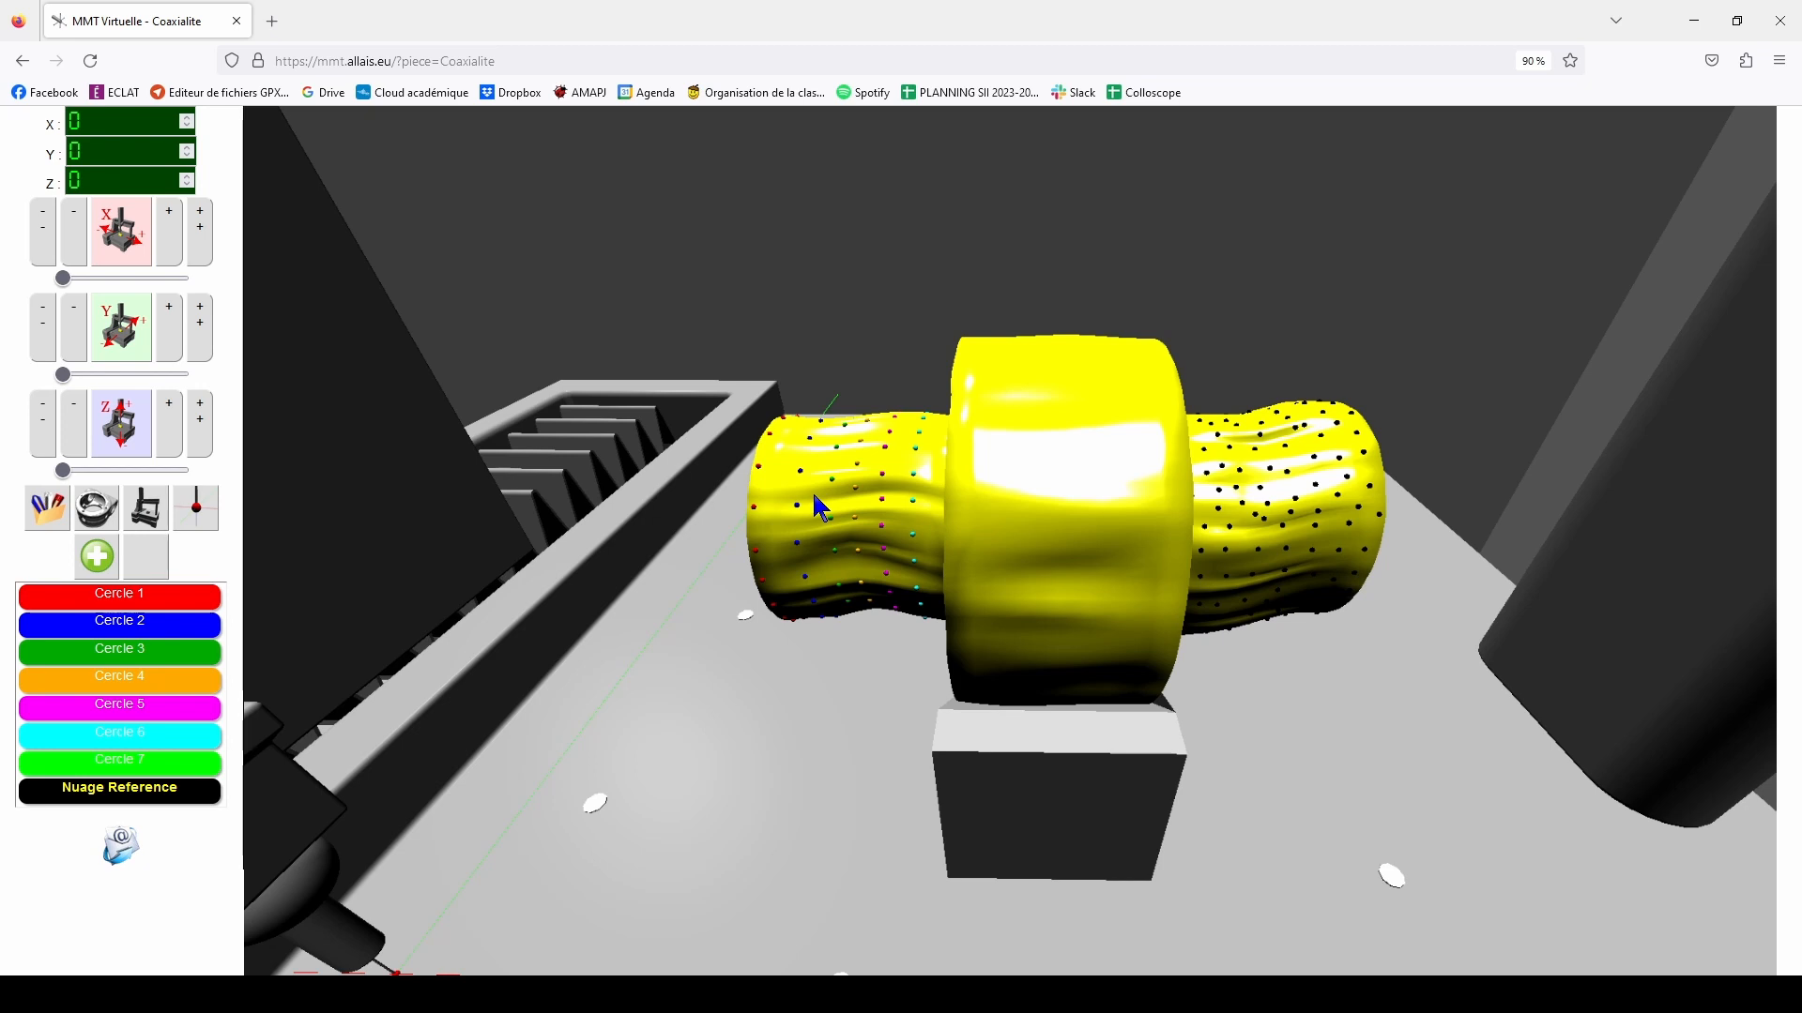
# Hide the Coaxialite part's solid model and examine the coloured circle points and the black reference cloud
pyautogui.click(105, 519)
pyautogui.scroll(5, 784, 591)
pyautogui.moveTo(842, 561); pyautogui.dragTo(971, 524)
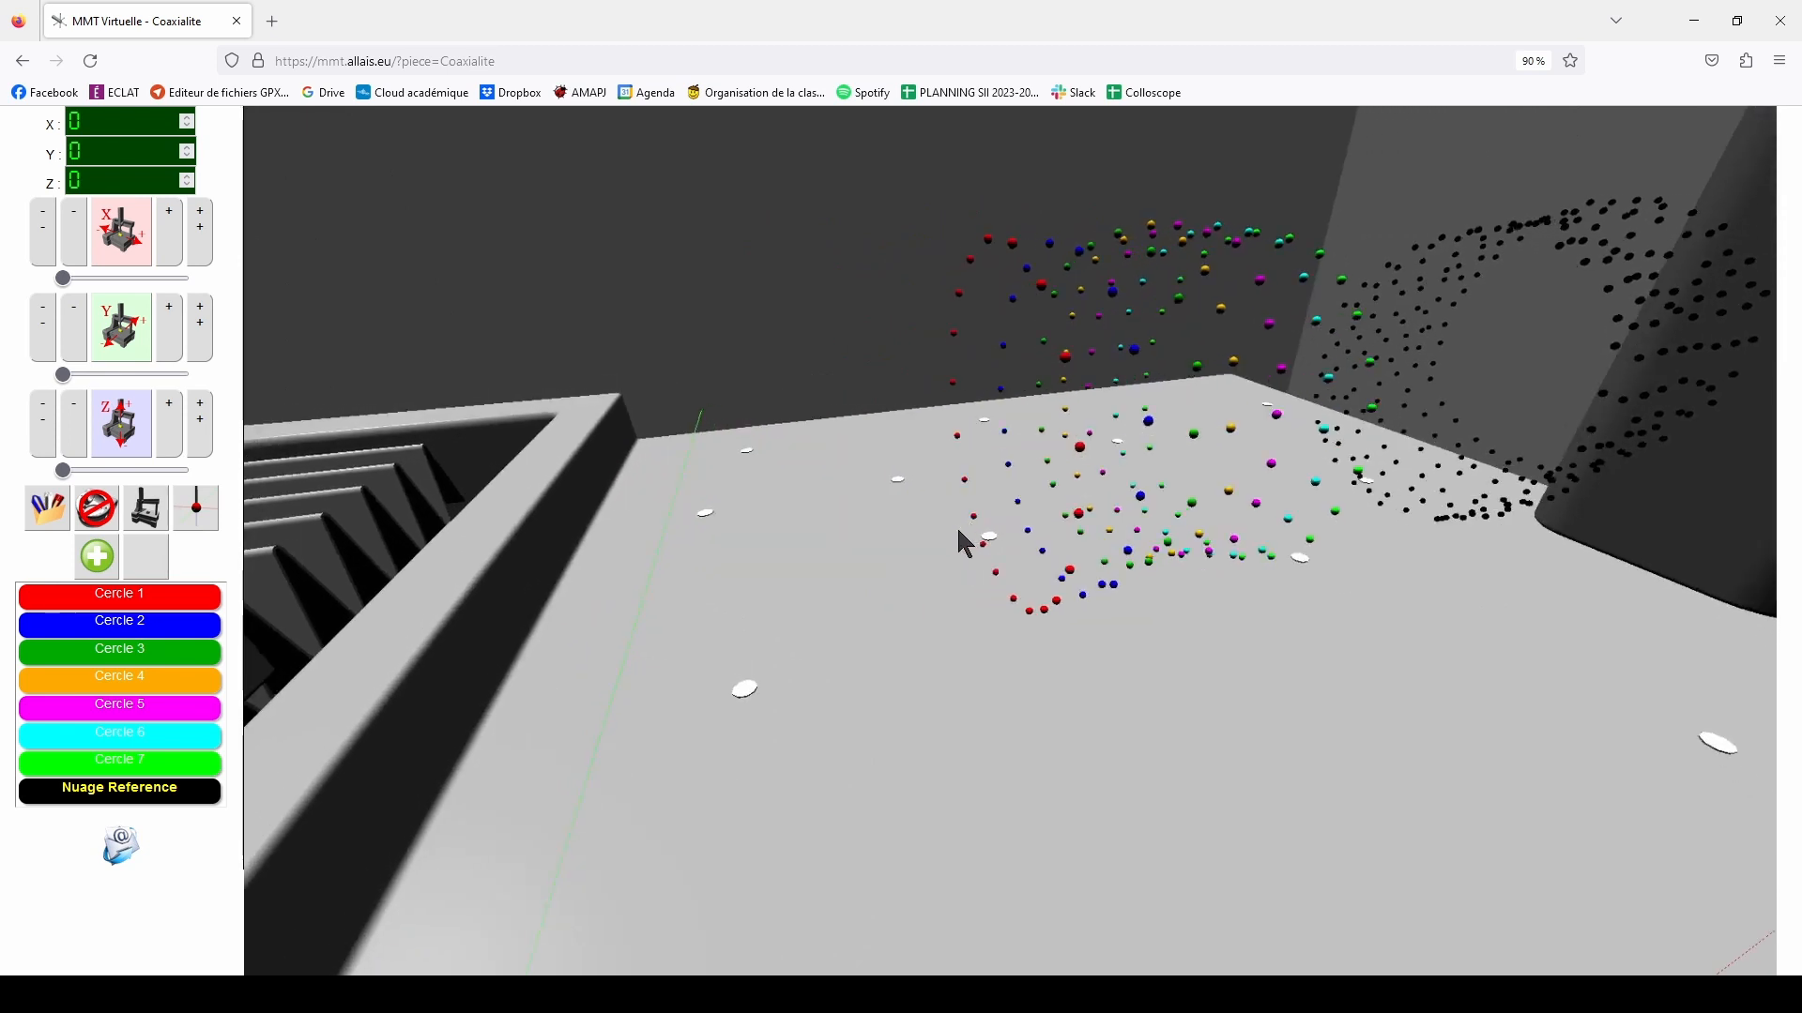
pyautogui.moveTo(966, 549); pyautogui.dragTo(1034, 501)
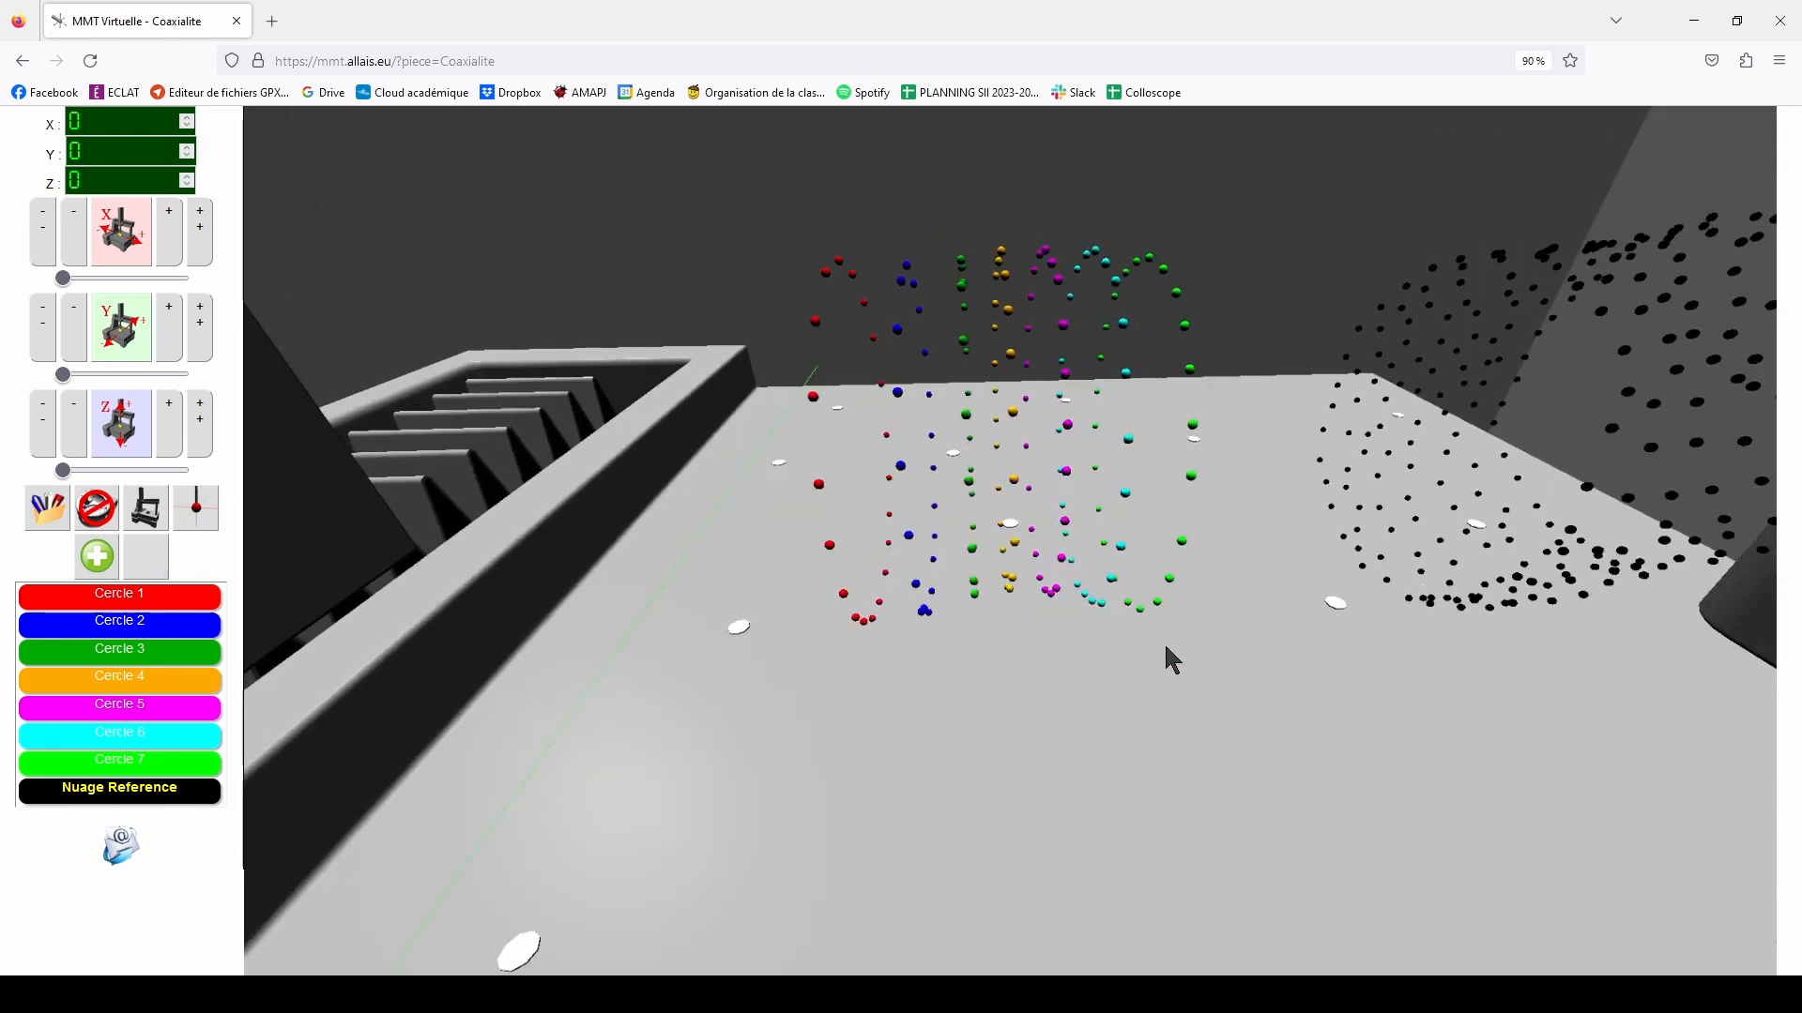
pyautogui.scroll(-3, 1166, 648)
pyautogui.moveTo(1166, 648); pyautogui.dragTo(1150, 627)
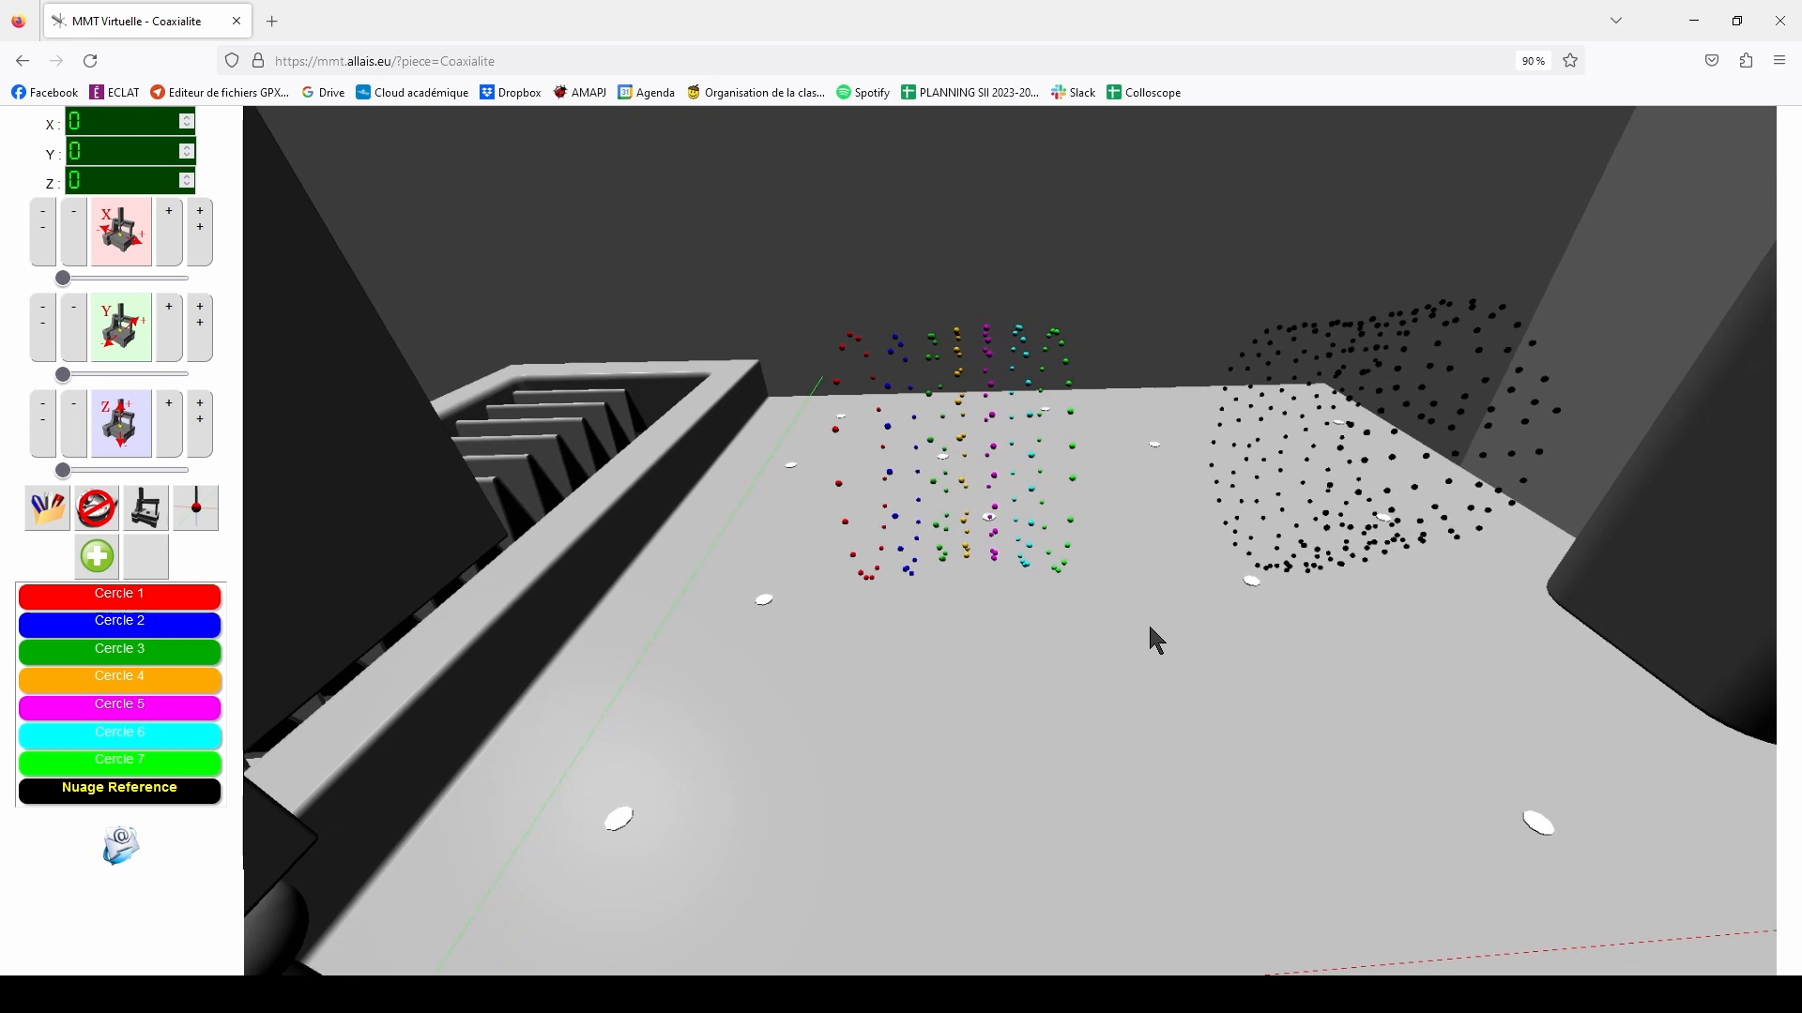
pyautogui.scroll(3, 894, 484)
pyautogui.moveTo(896, 493); pyautogui.dragTo(965, 511)
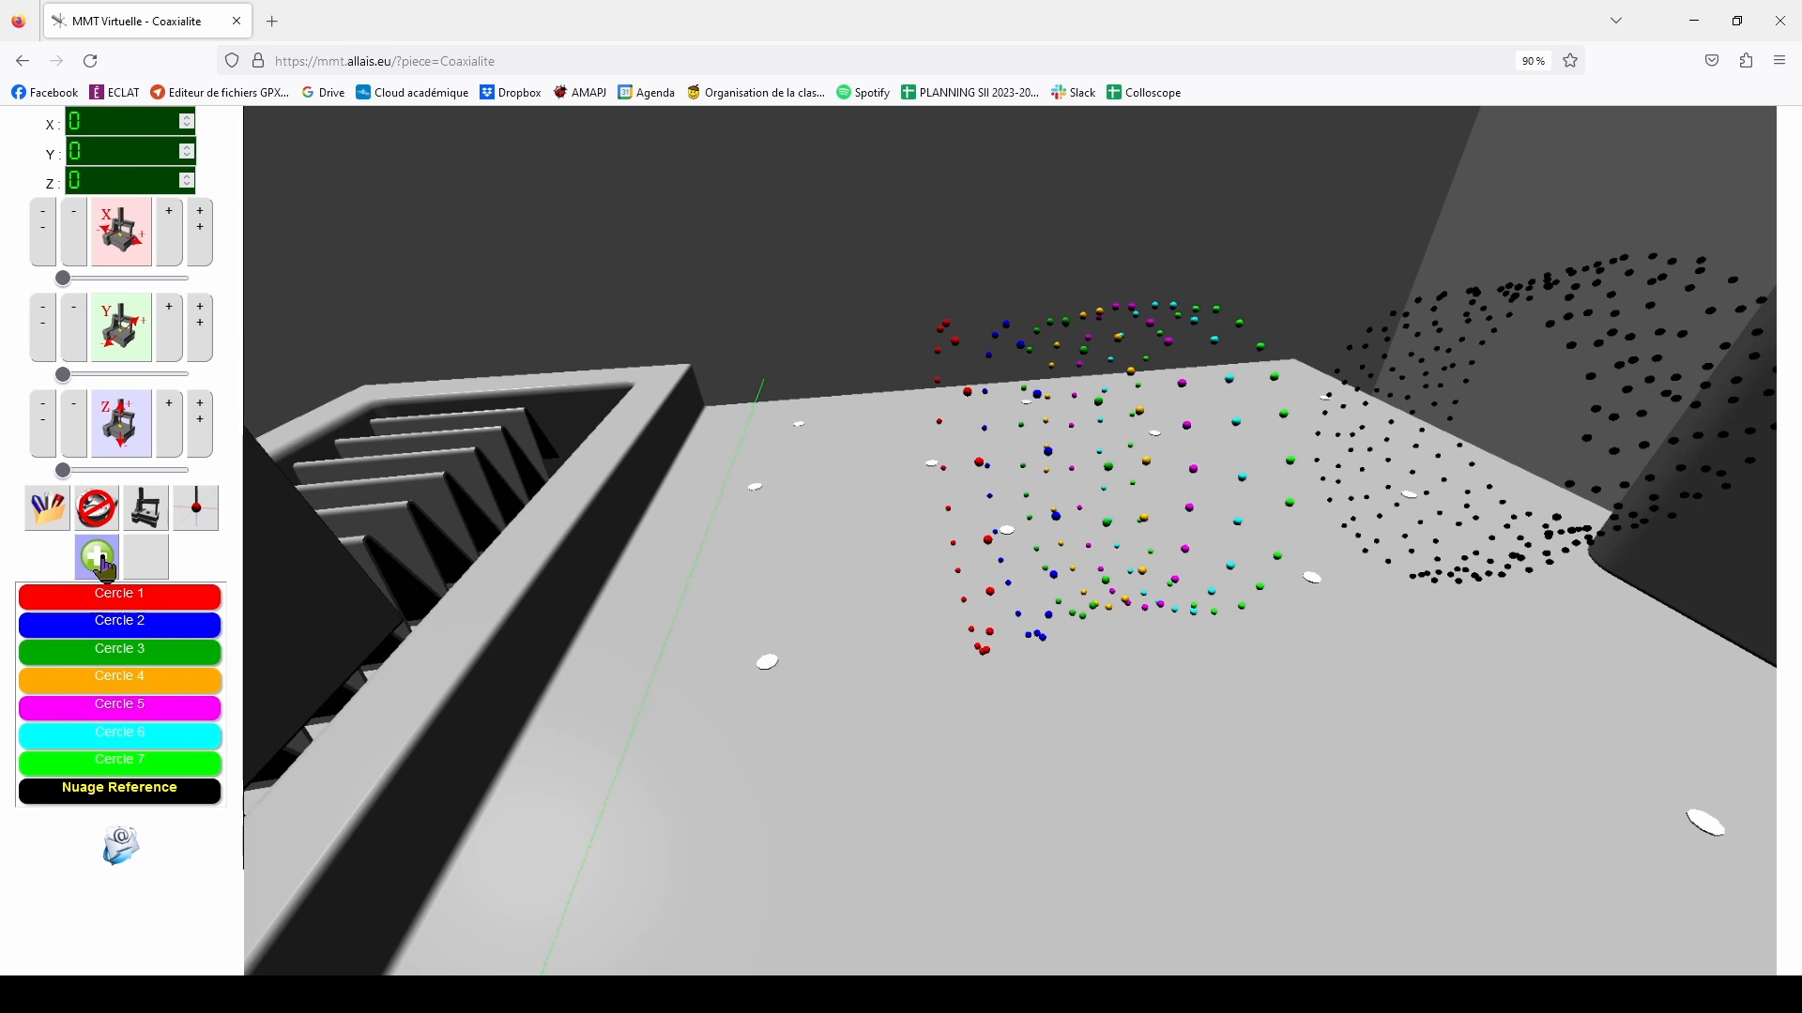
pyautogui.moveTo(528, 513); pyautogui.dragTo(798, 483)
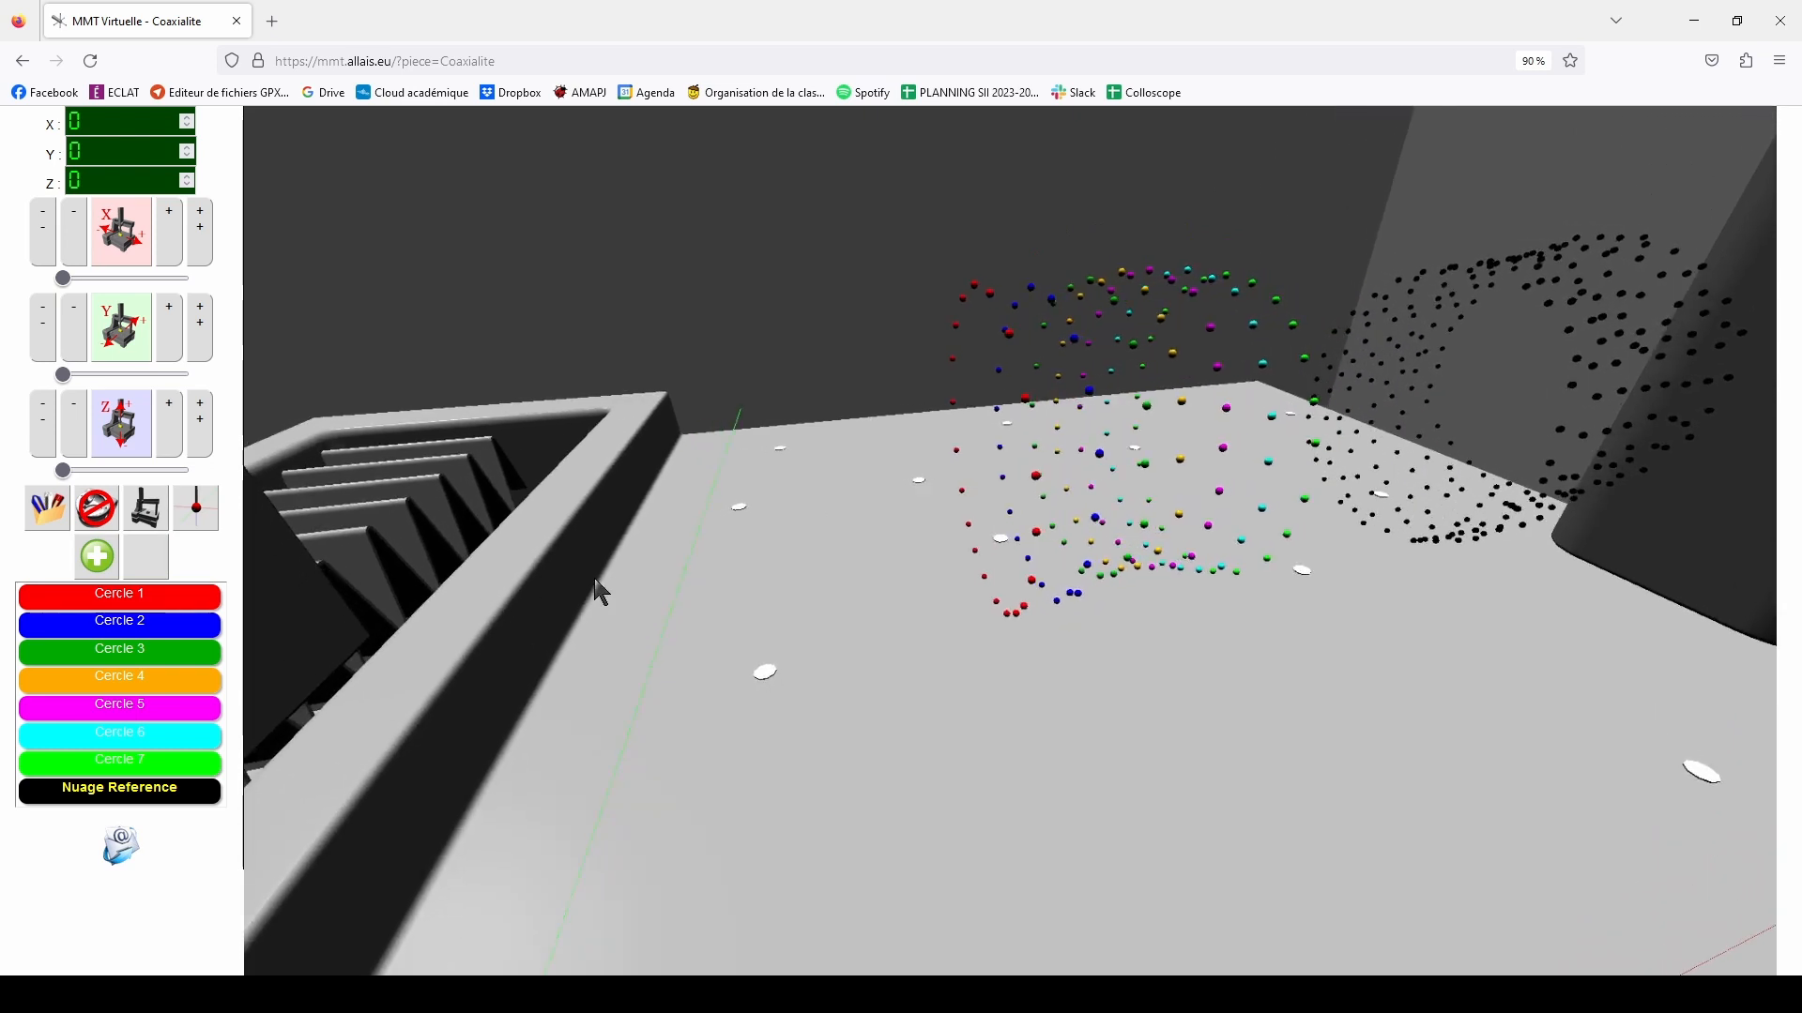
pyautogui.moveTo(644, 555); pyautogui.dragTo(446, 597)
# Set up a new point cloud, Nuage 9, as a merge with seven source cloud entries
pyautogui.click(96, 555)
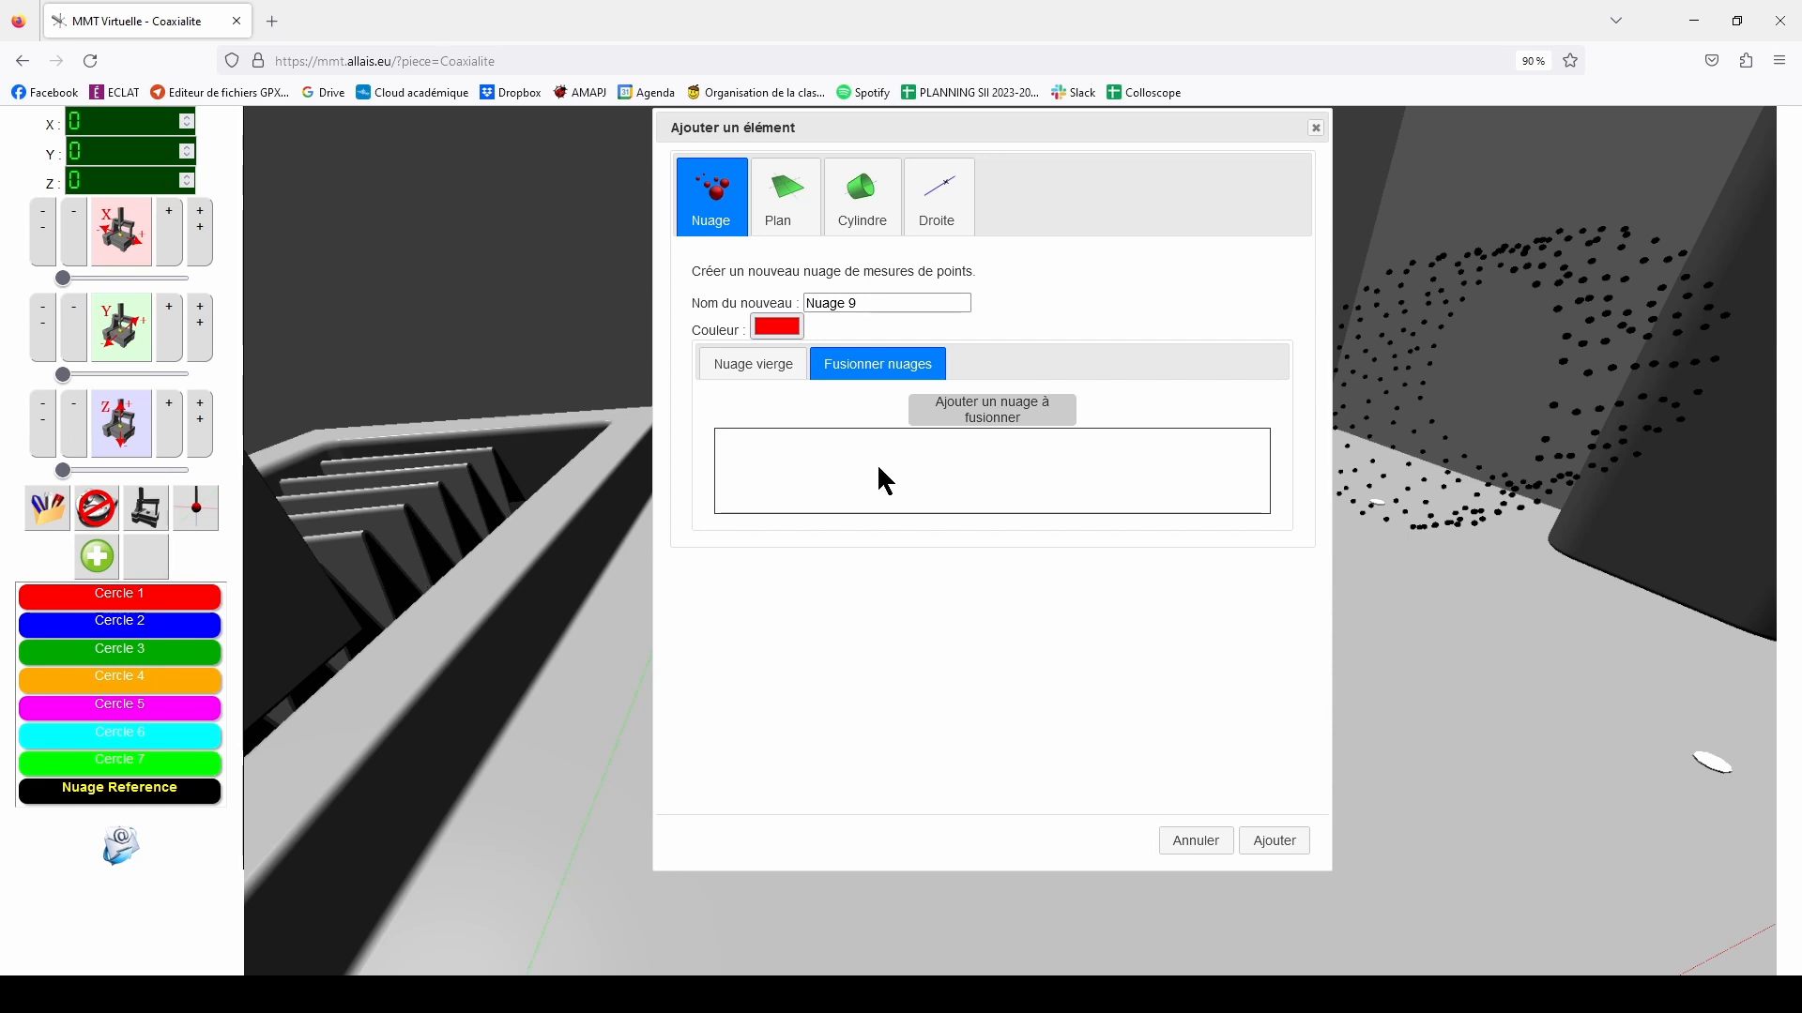
pyautogui.doubleClick(974, 417)
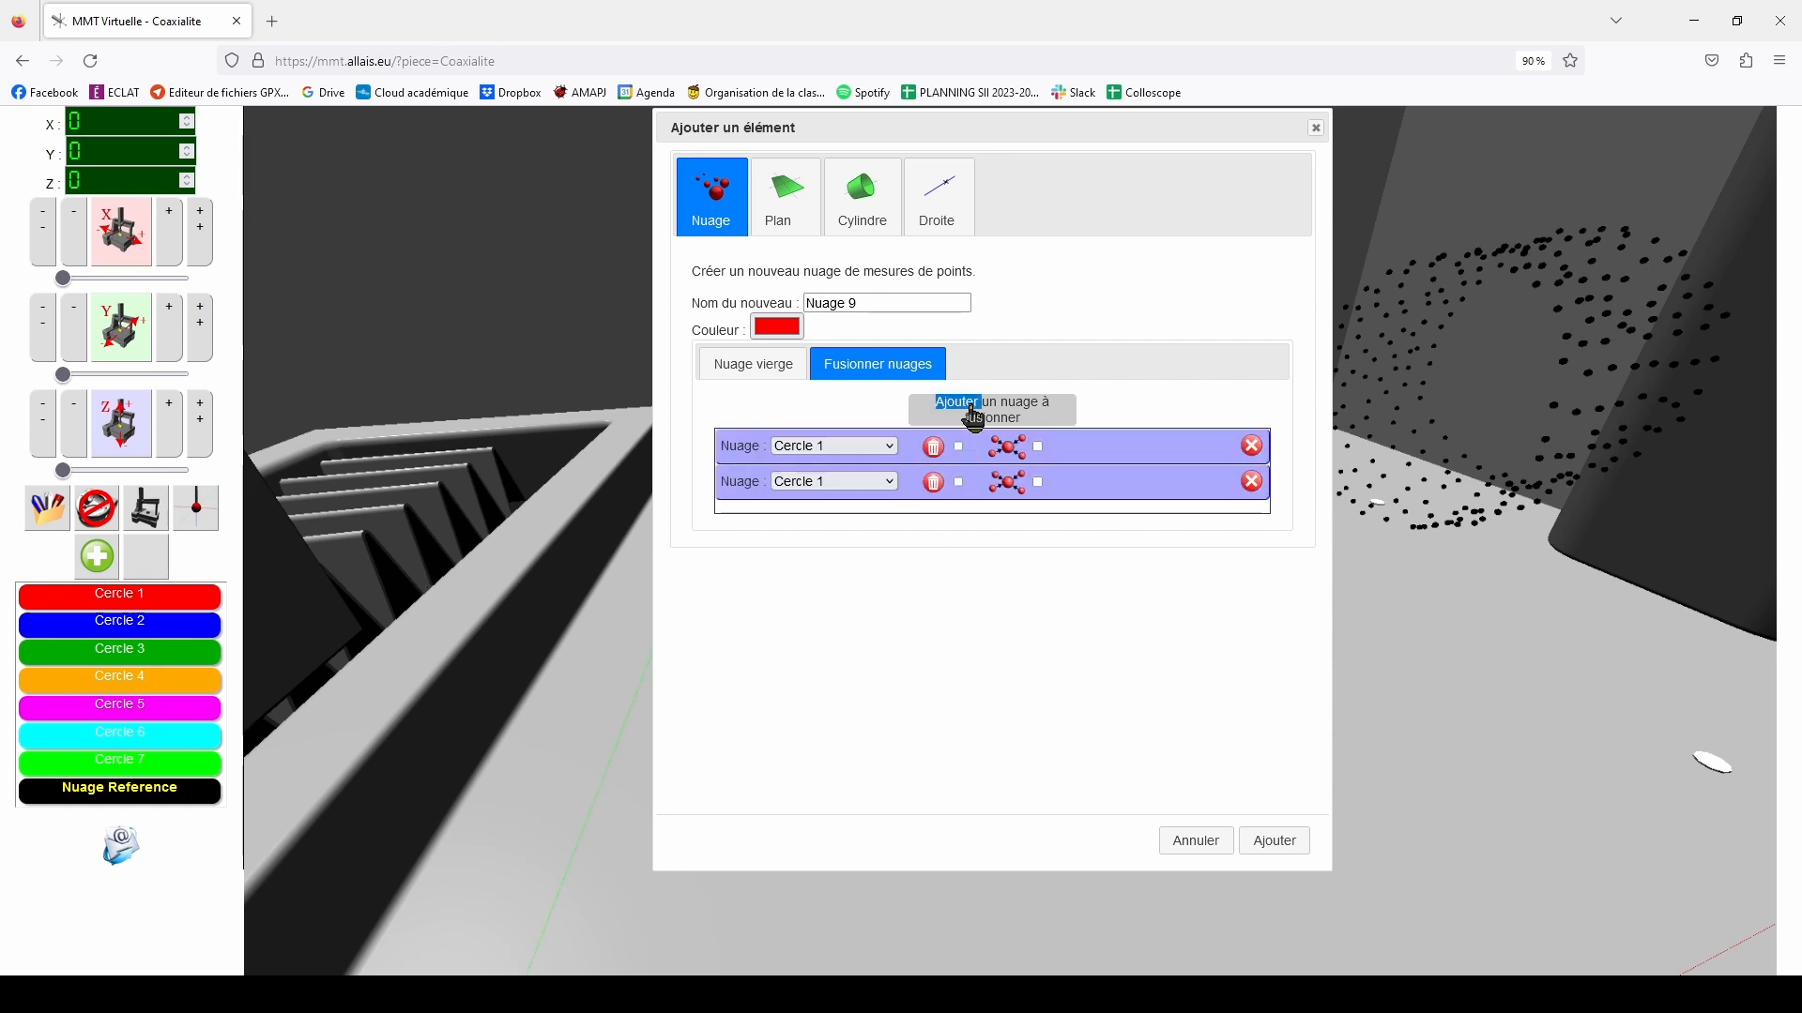
pyautogui.click(974, 417)
pyautogui.doubleClick(974, 417)
pyautogui.click(974, 418)
pyautogui.click(974, 418)
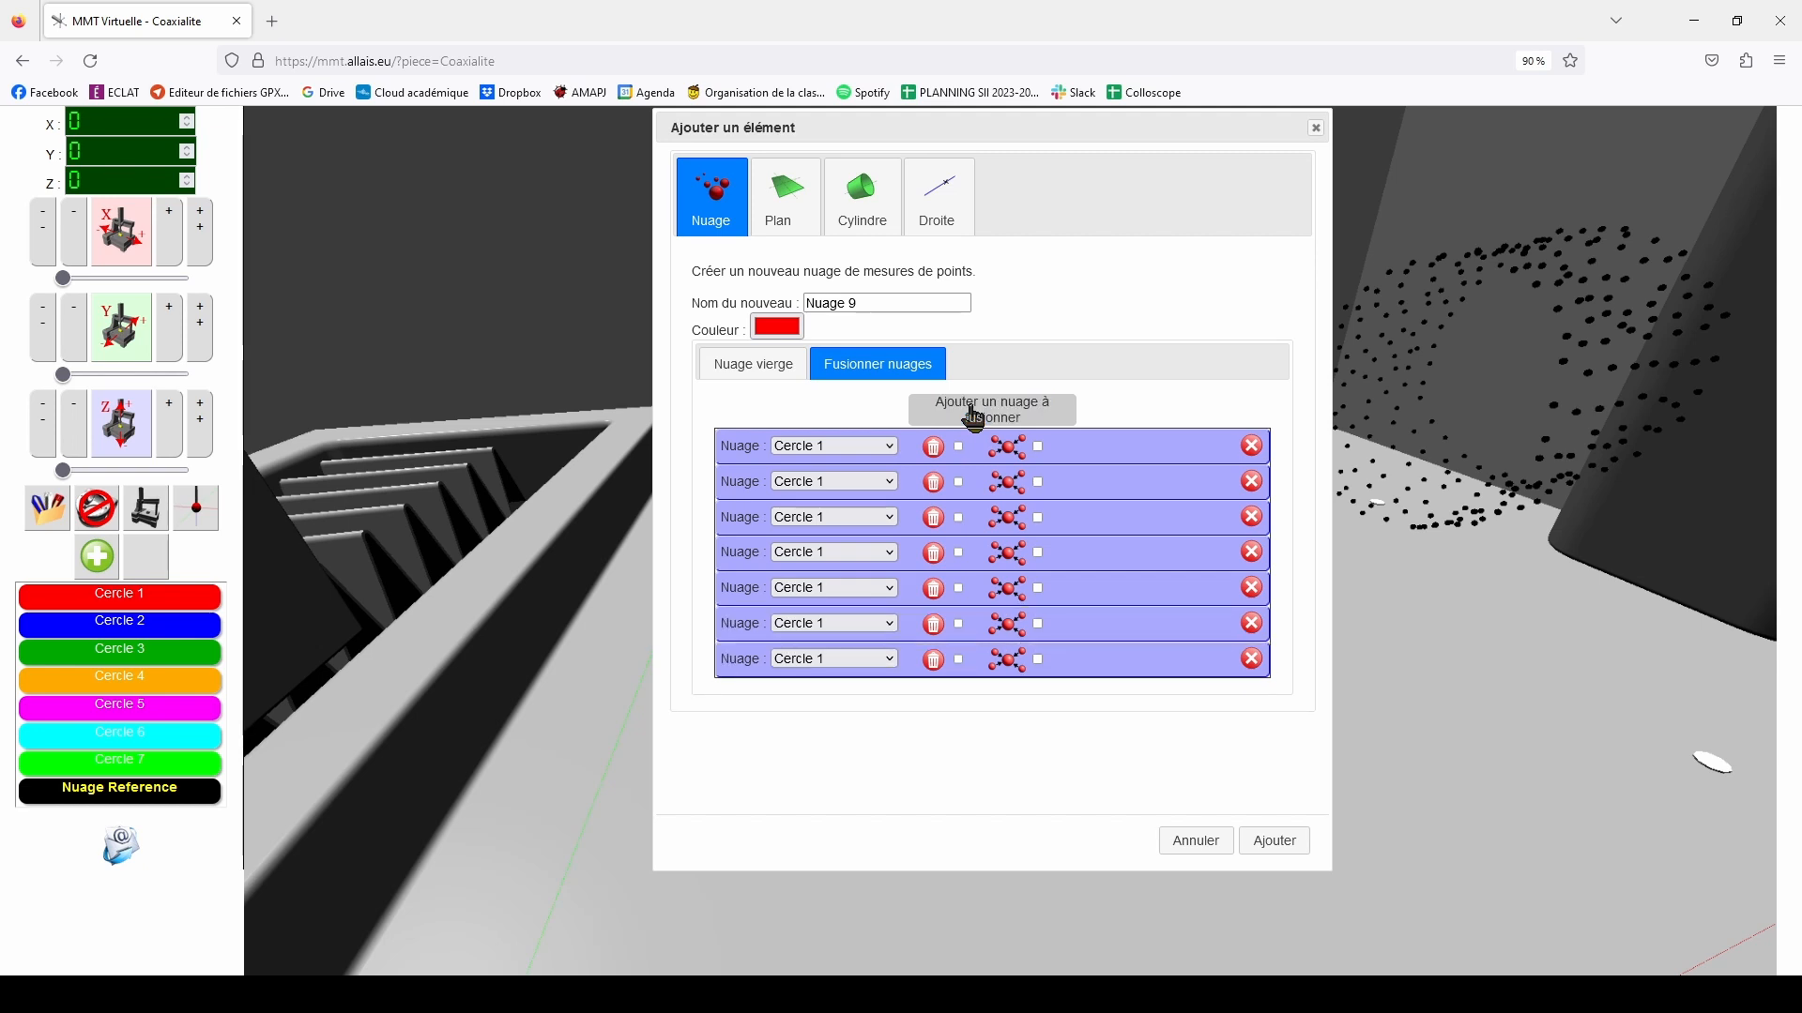
# Assign Cercle 2 through Cercle 7 to the remaining merge entries, keeping Cercle 1 in the first
pyautogui.click(844, 528)
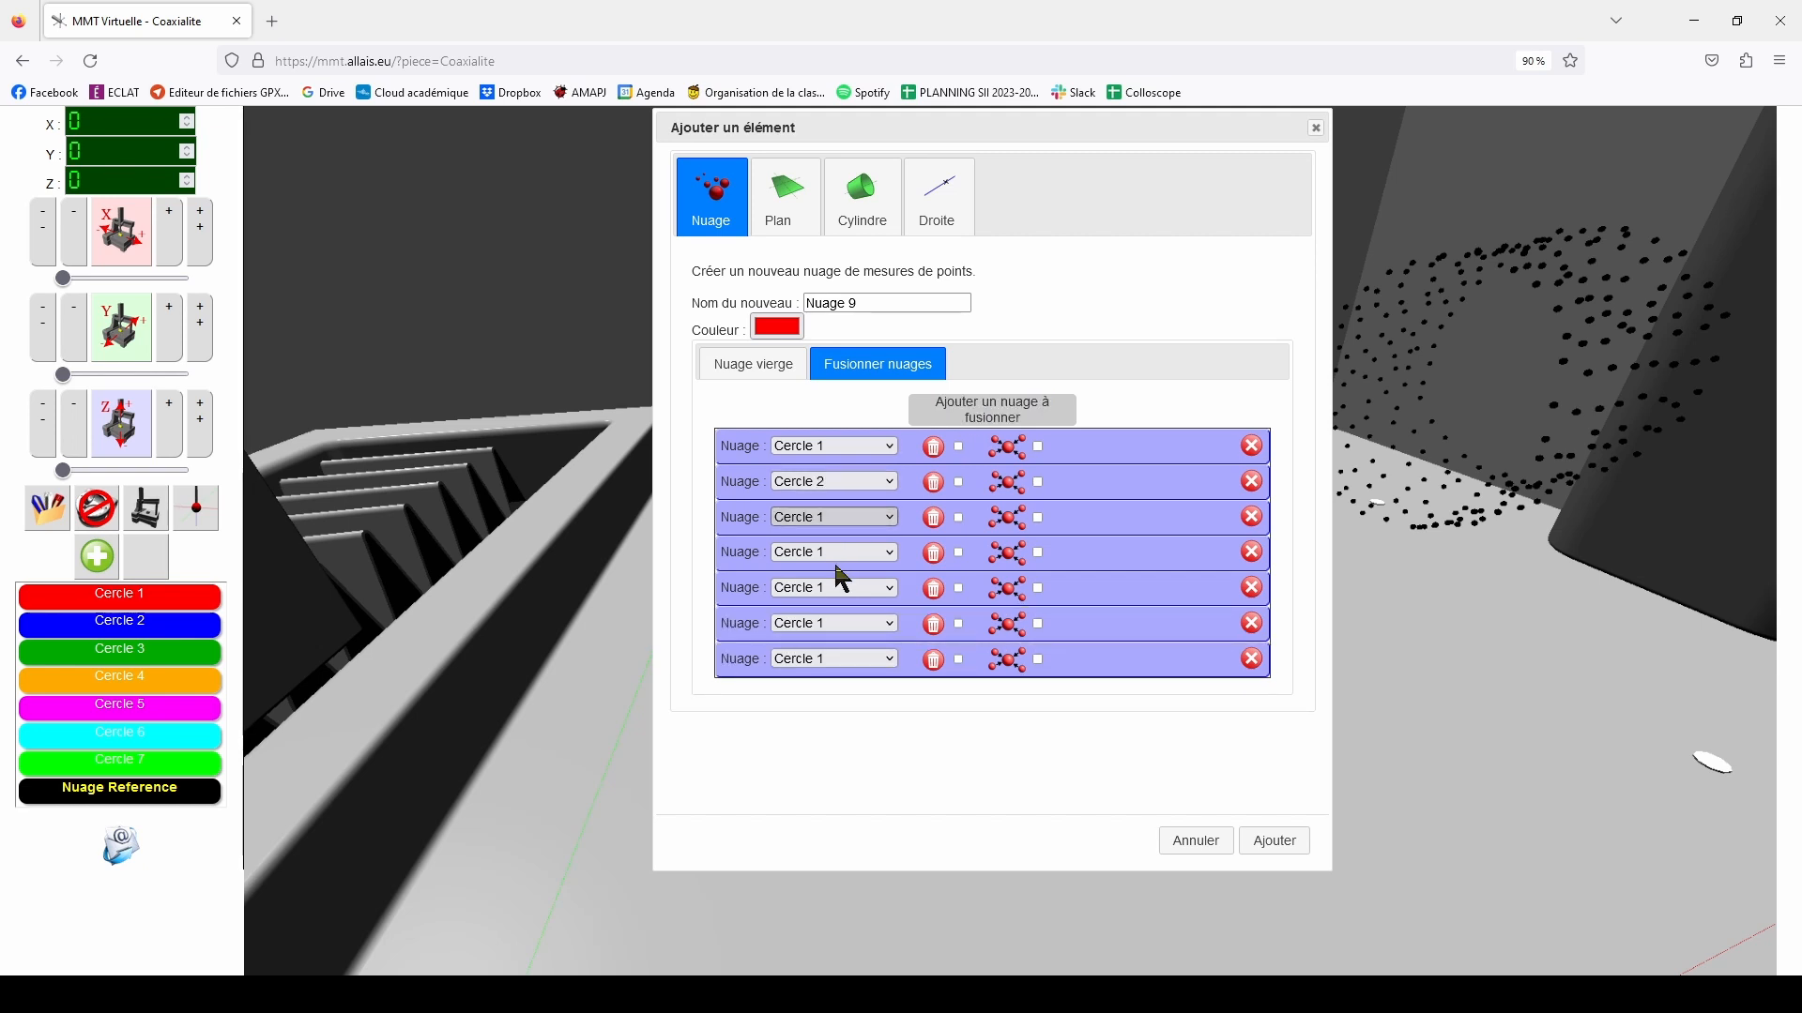
pyautogui.click(837, 593)
pyautogui.click(827, 556)
pyautogui.click(832, 646)
pyautogui.click(845, 591)
pyautogui.click(823, 713)
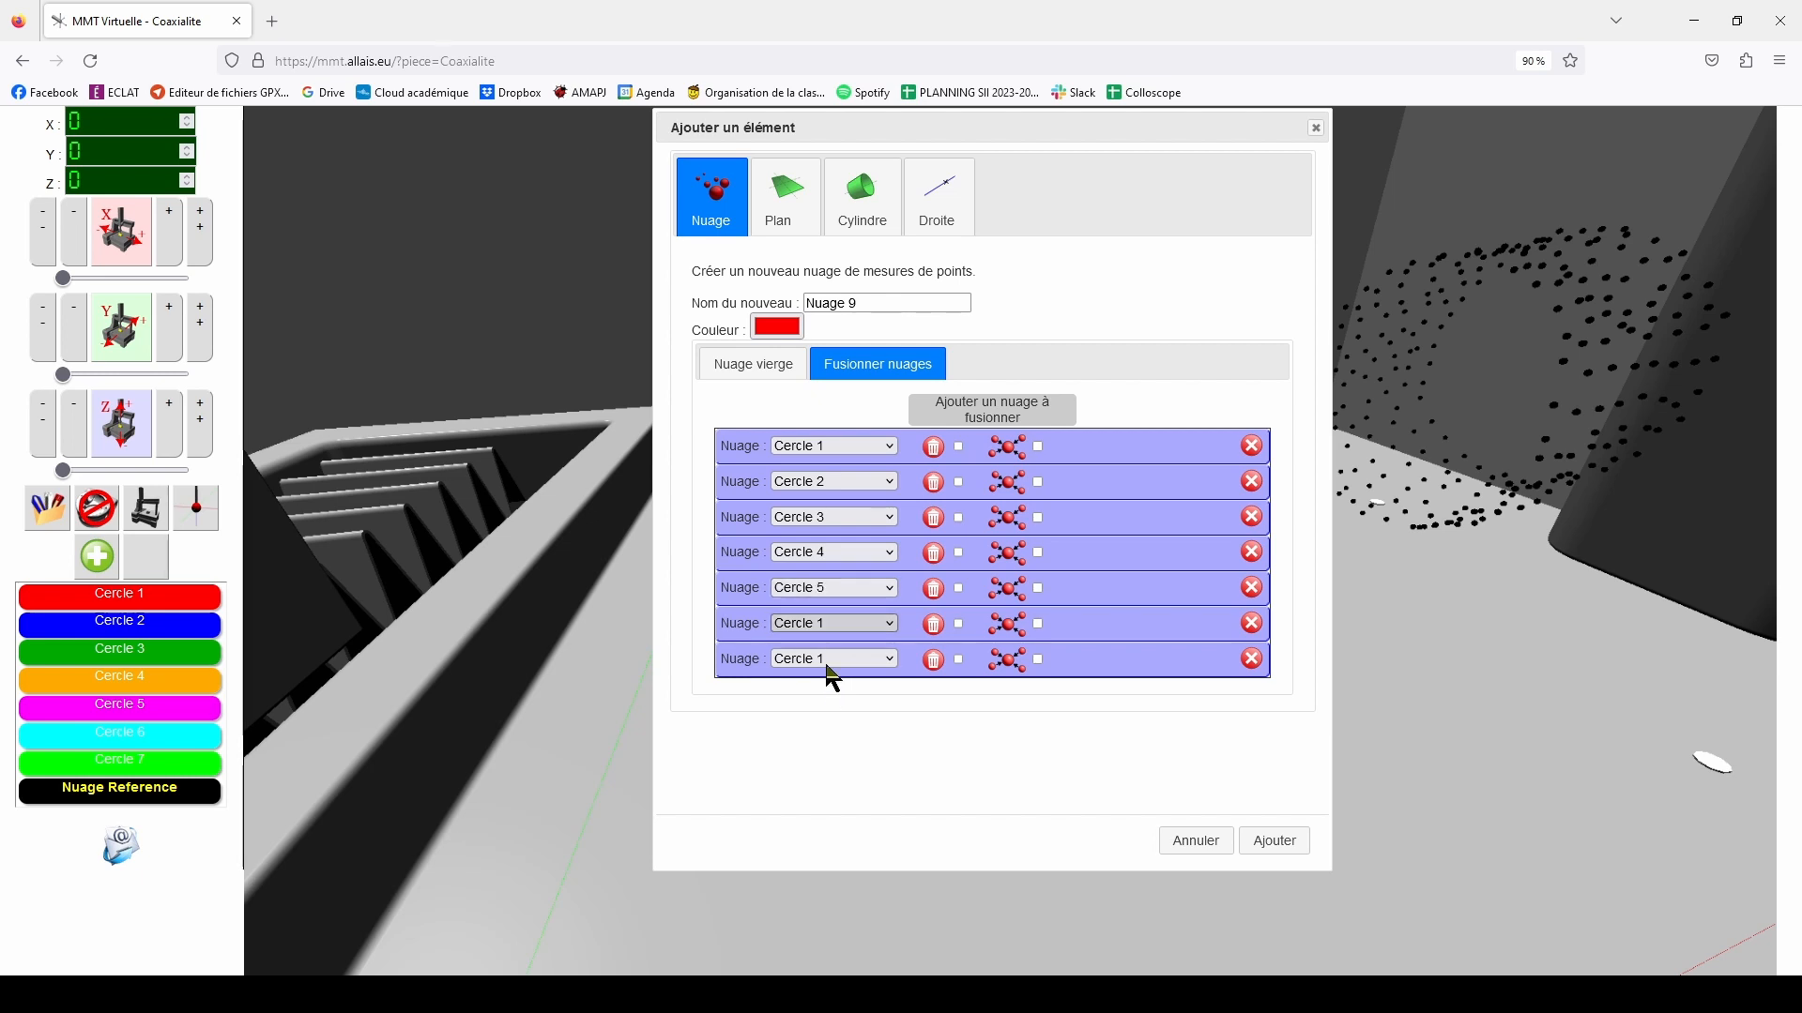
pyautogui.click(833, 623)
pyautogui.click(831, 775)
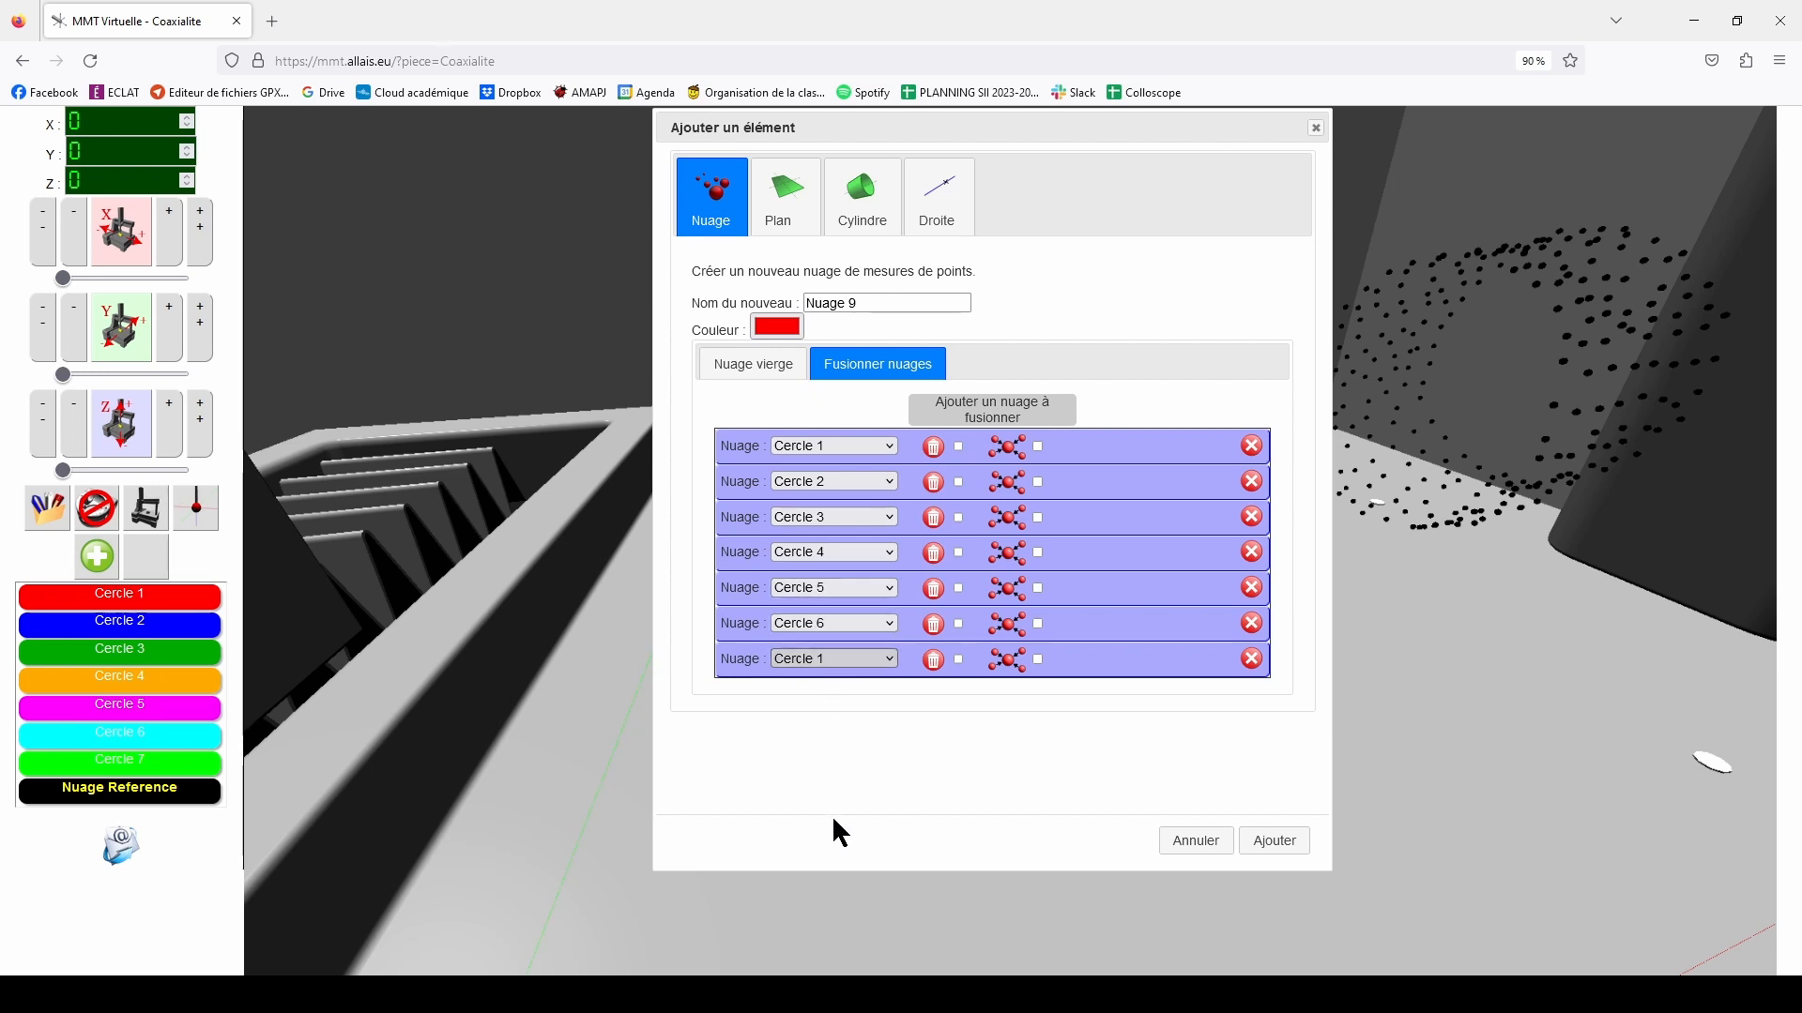
pyautogui.click(831, 830)
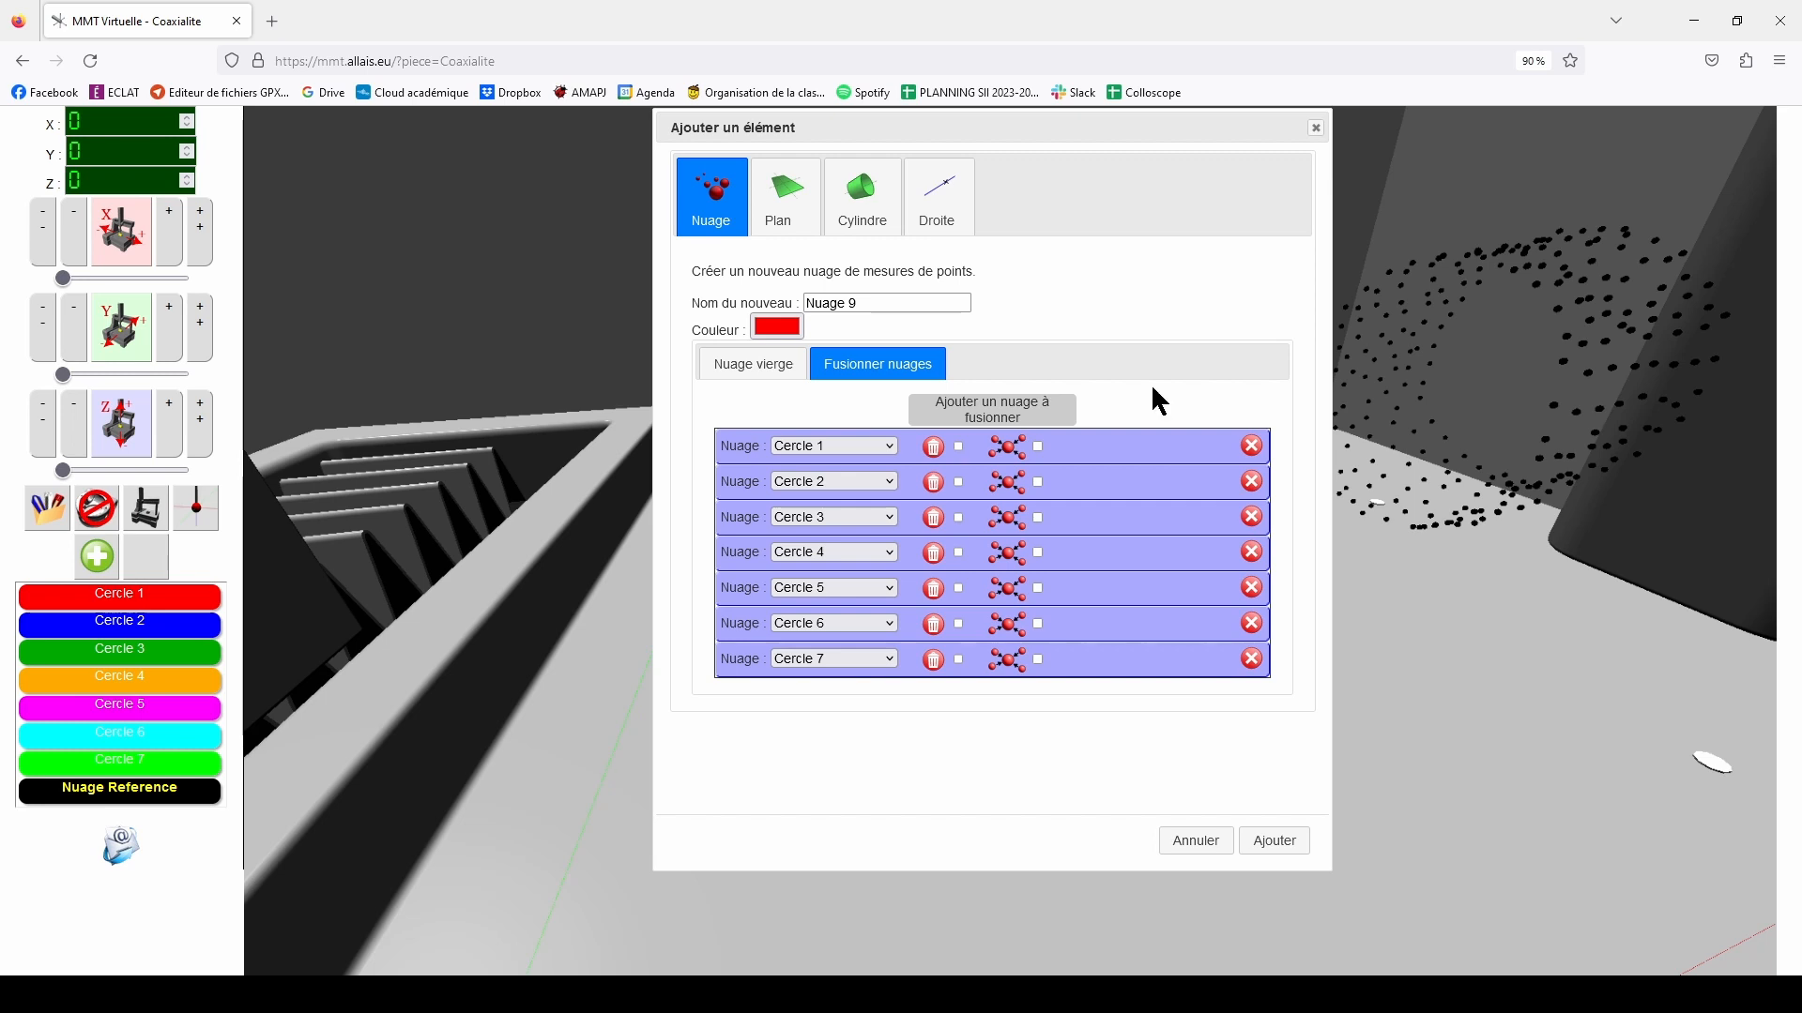
# Set all seven circle clouds to contribute only their central point to the merge
pyautogui.moveTo(1056, 139); pyautogui.dragTo(622, 140)
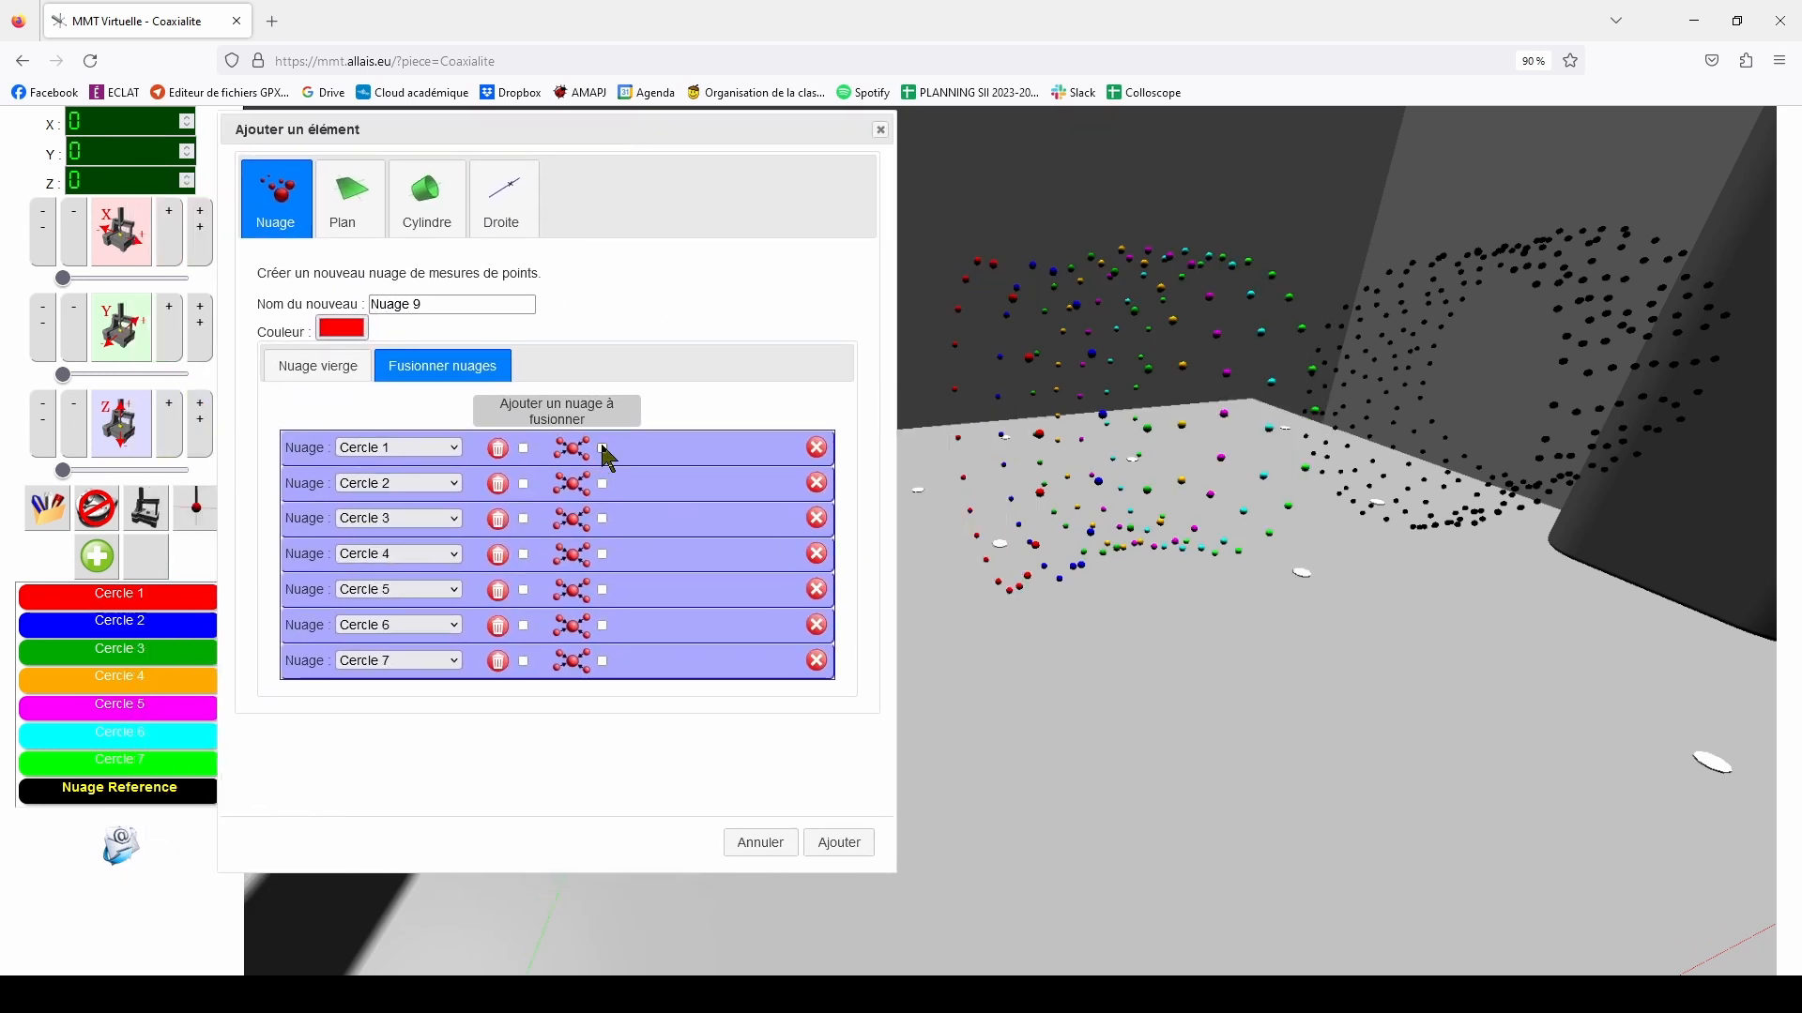
pyautogui.click(602, 449)
pyautogui.click(603, 485)
pyautogui.click(603, 519)
pyautogui.click(603, 555)
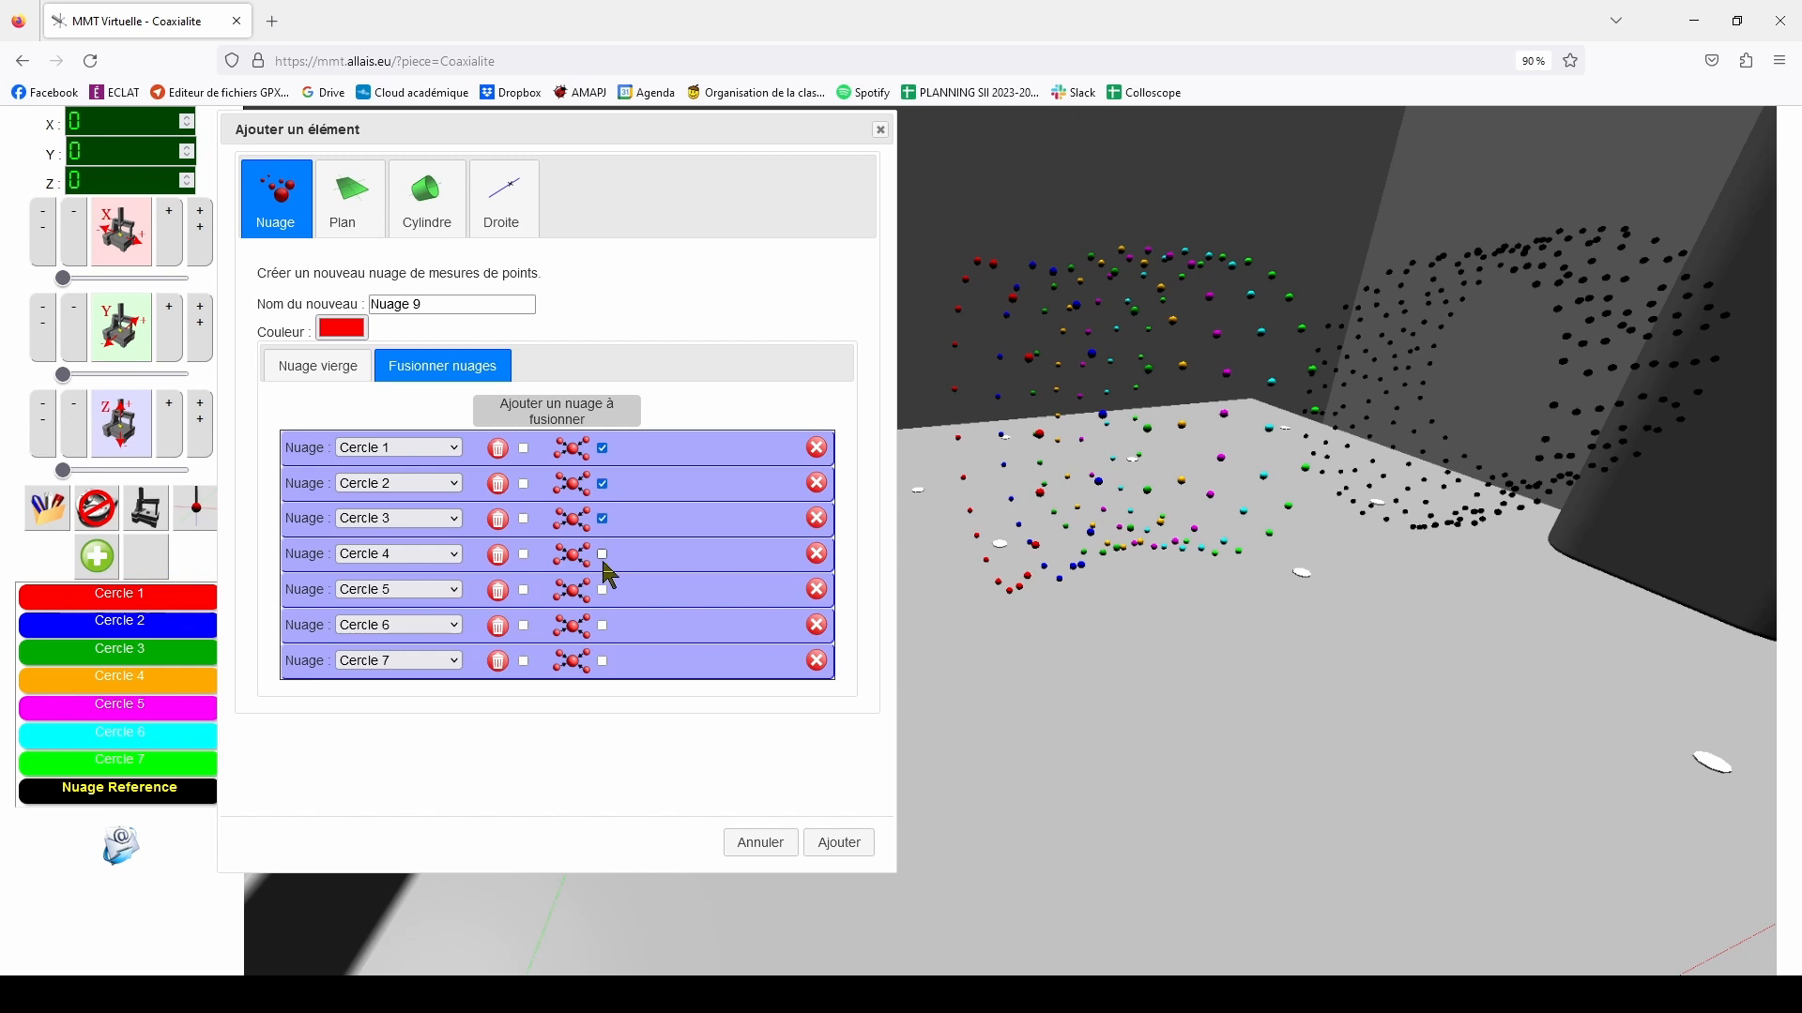
pyautogui.click(603, 590)
pyautogui.click(603, 626)
pyautogui.click(602, 661)
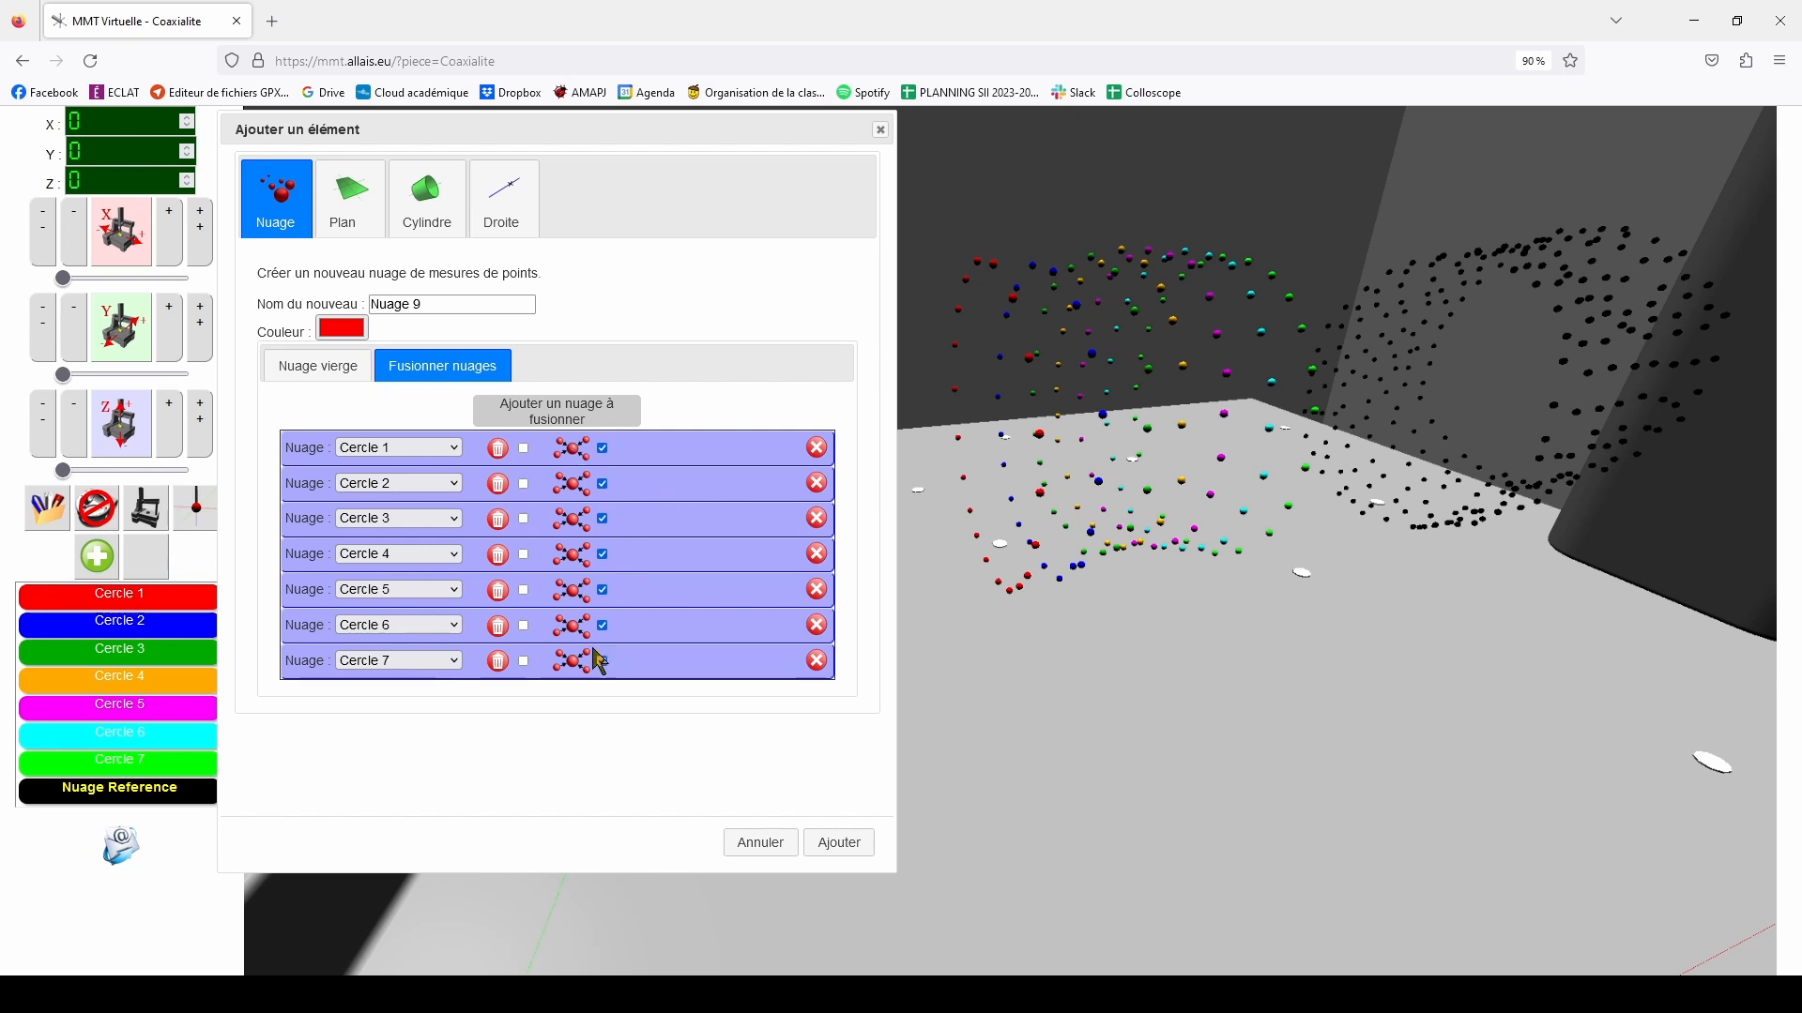
# Mark all seven source circles for deletion after merging and create the merged cloud Nuage 9
pyautogui.click(523, 449)
pyautogui.click(524, 484)
pyautogui.click(524, 519)
pyautogui.click(524, 555)
pyautogui.click(524, 590)
pyautogui.click(524, 627)
pyautogui.click(524, 662)
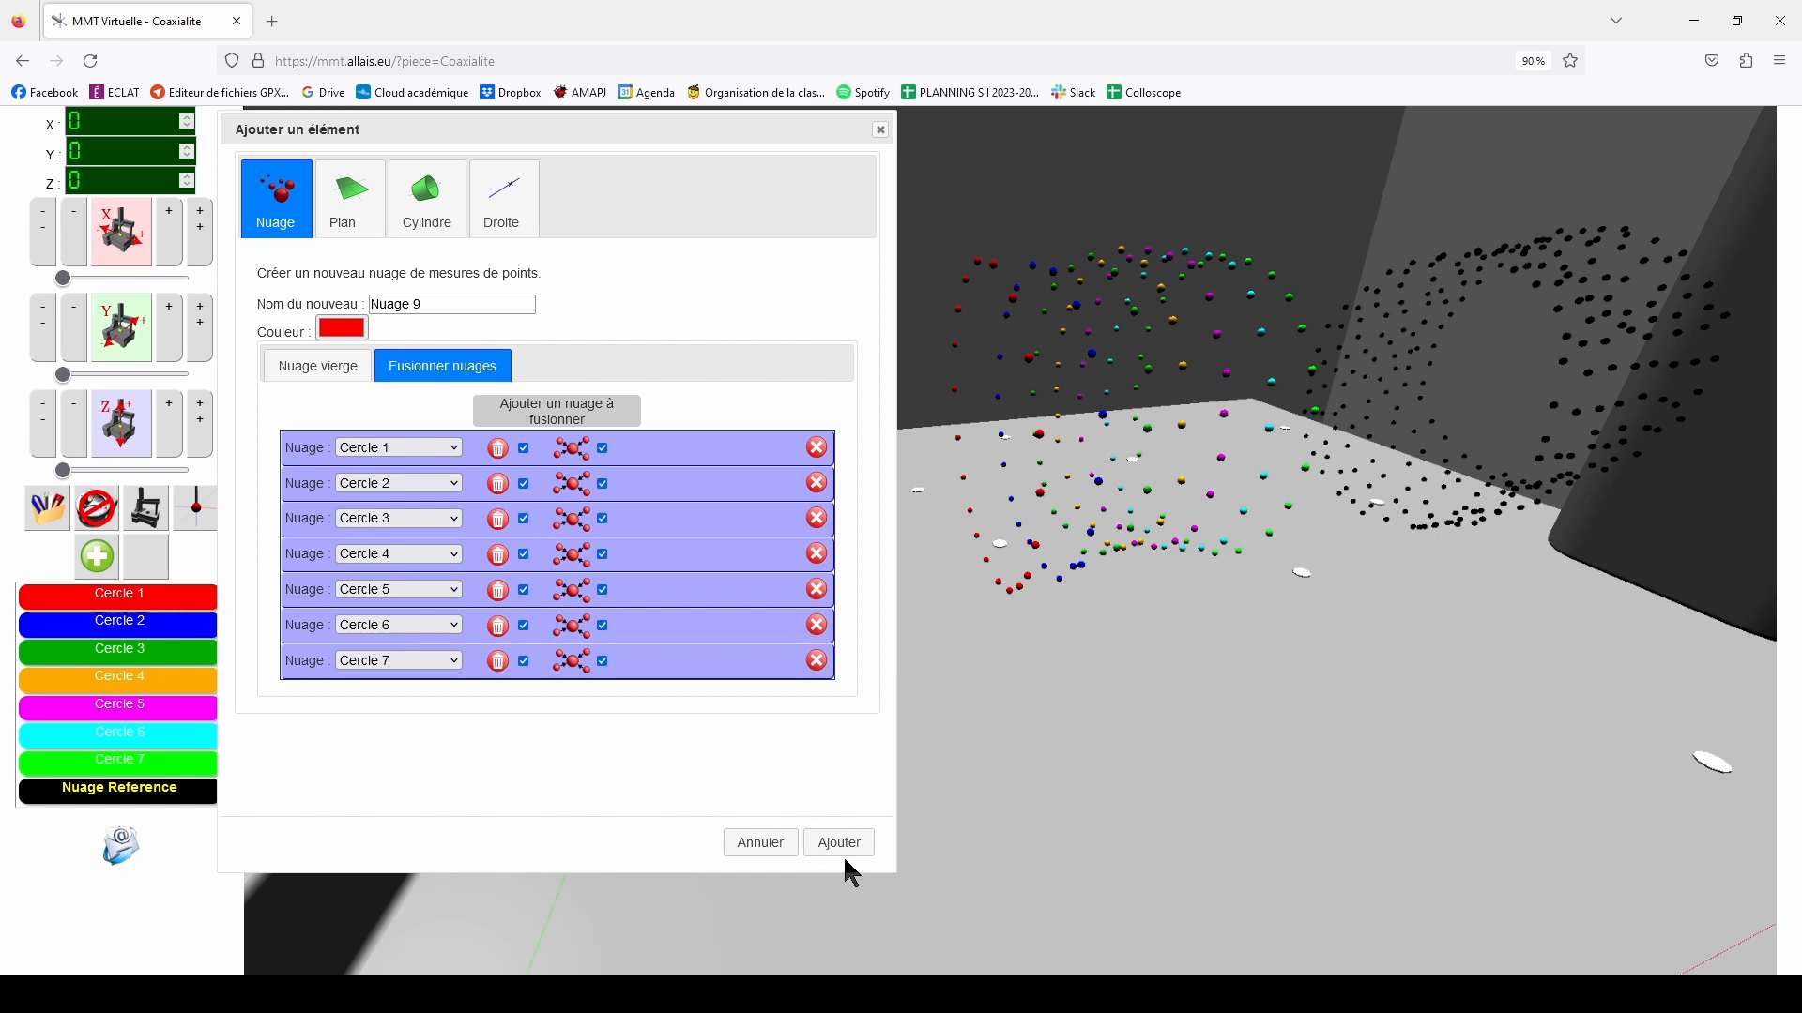
pyautogui.click(840, 843)
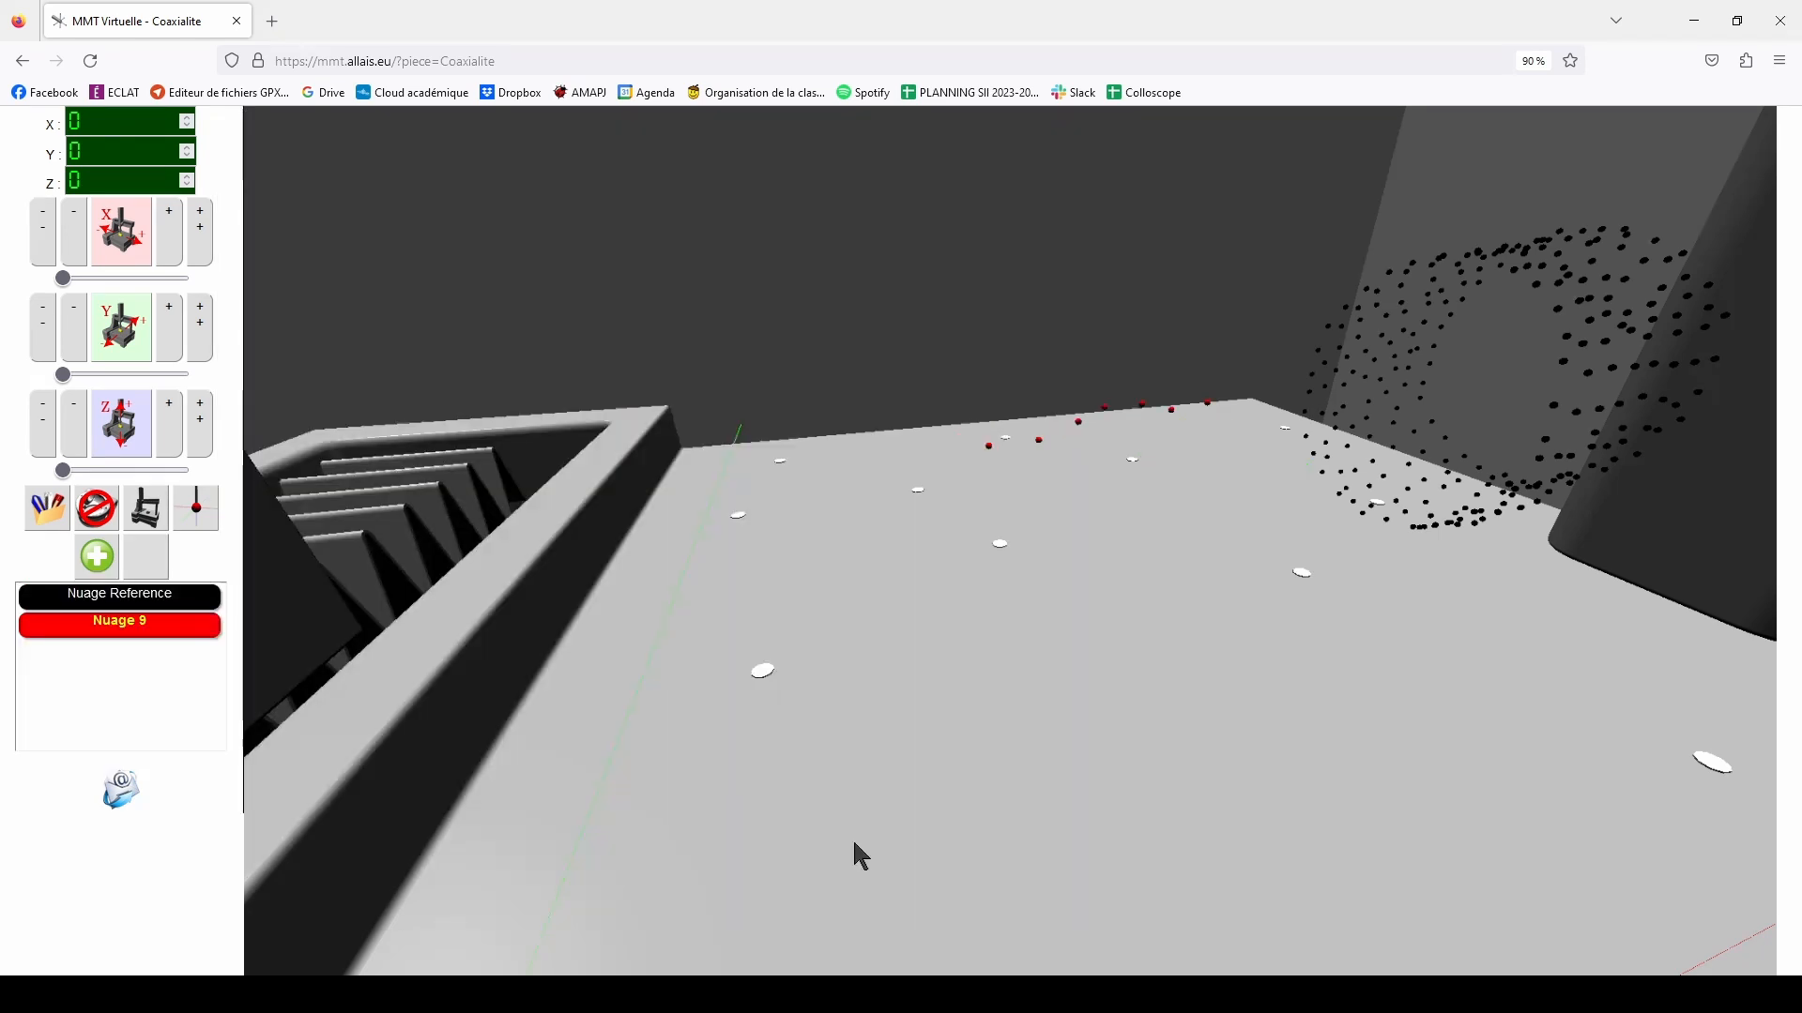
# View the merged points up close and display the coordinate list of Nuage 9
pyautogui.moveTo(1177, 545); pyautogui.dragTo(989, 418)
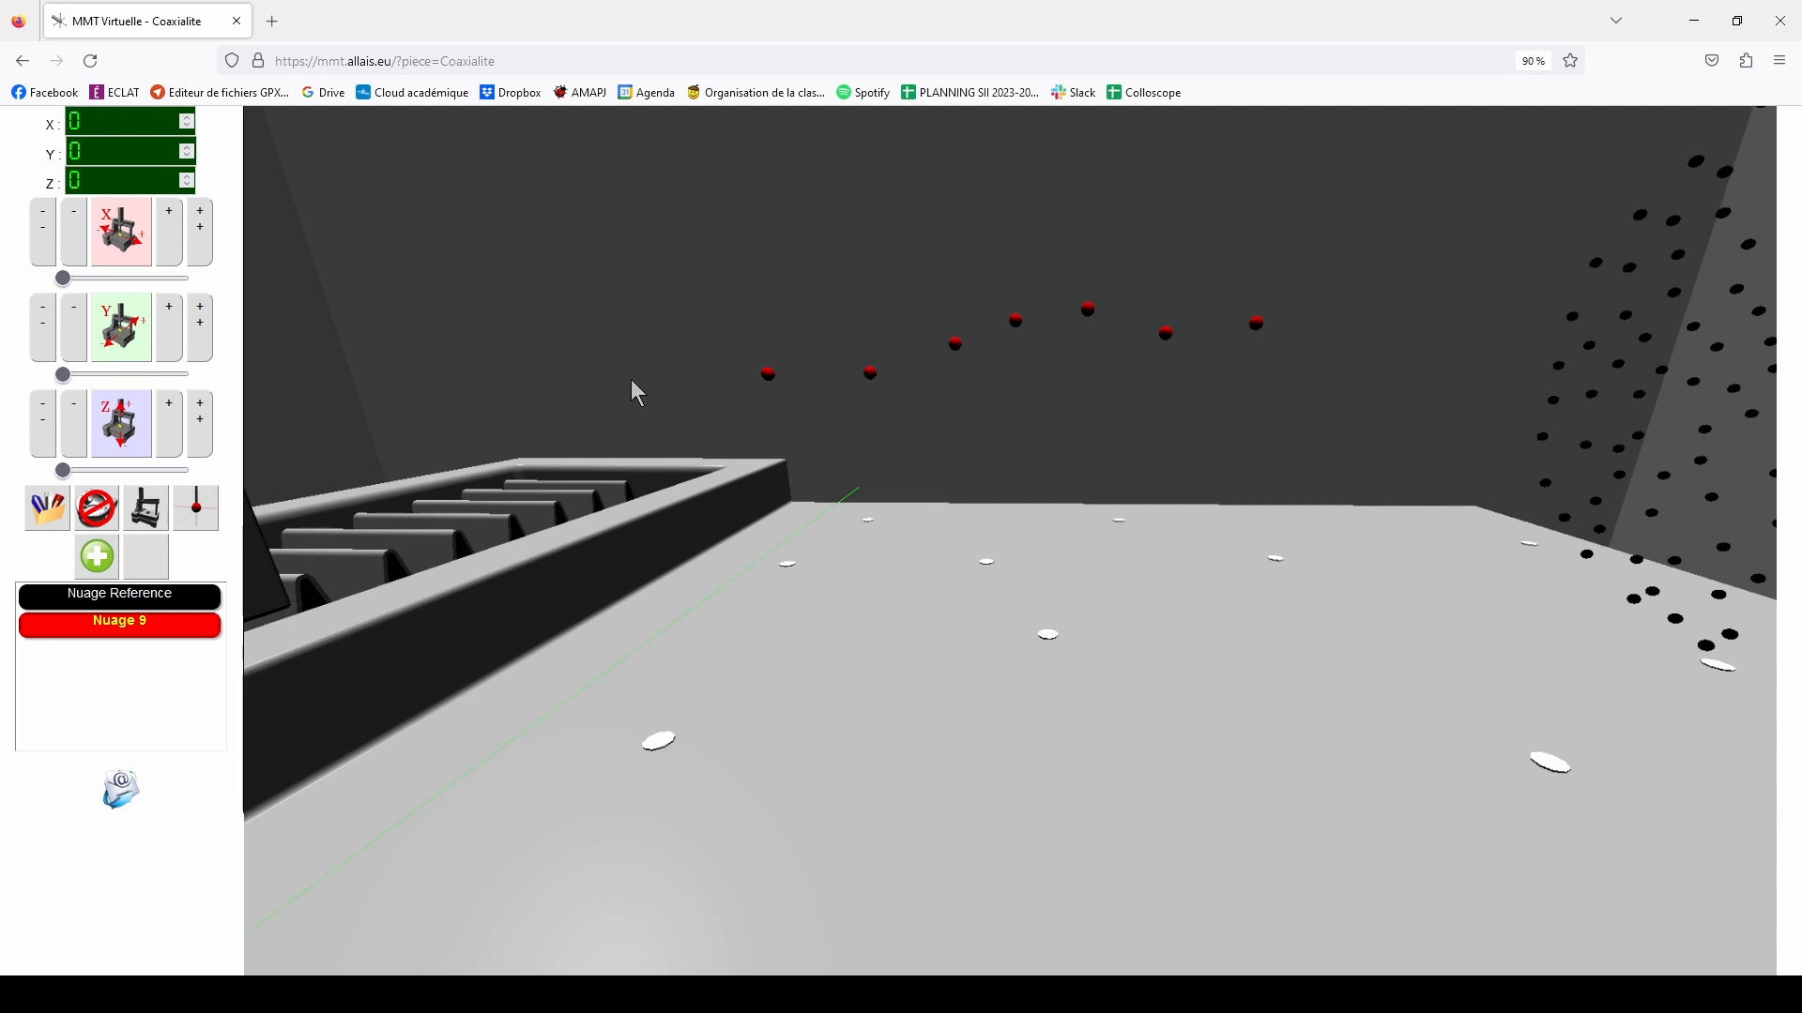
pyautogui.click(113, 627)
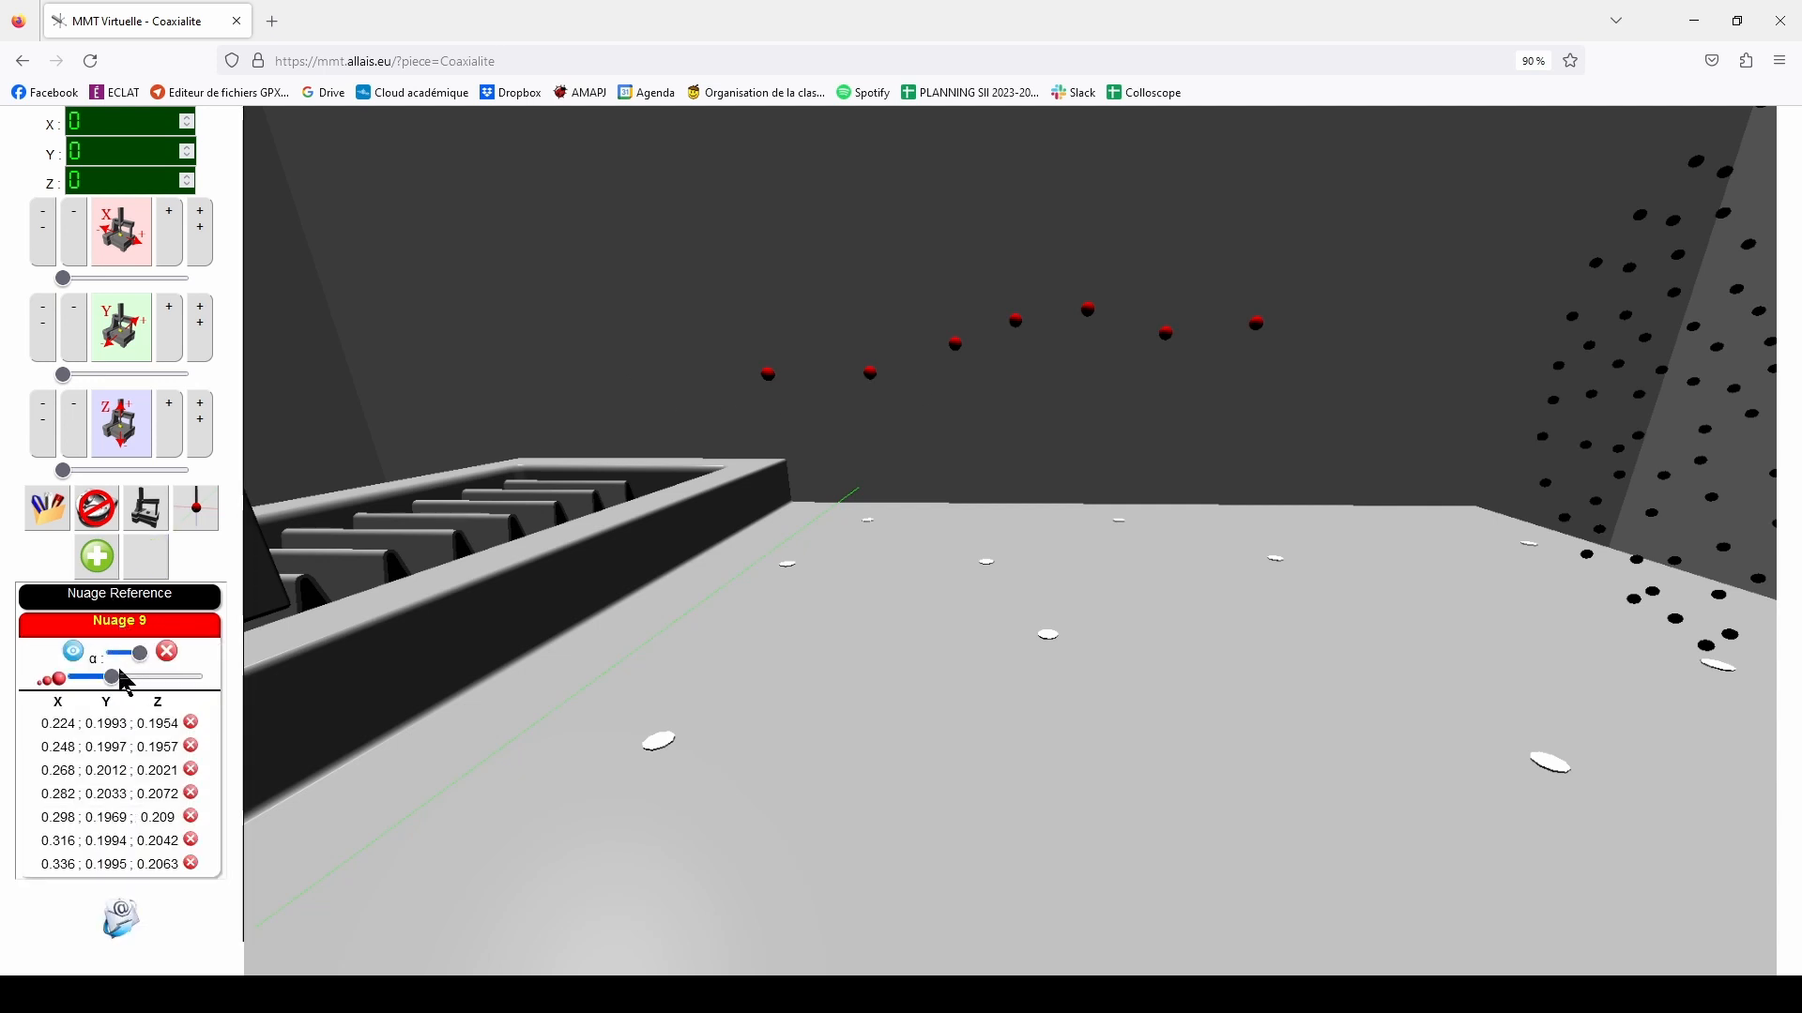
# Enlarge the displayed points of Nuage 9 and compare their alignment with the reference cloud from several angles
pyautogui.moveTo(139, 679); pyautogui.dragTo(181, 678)
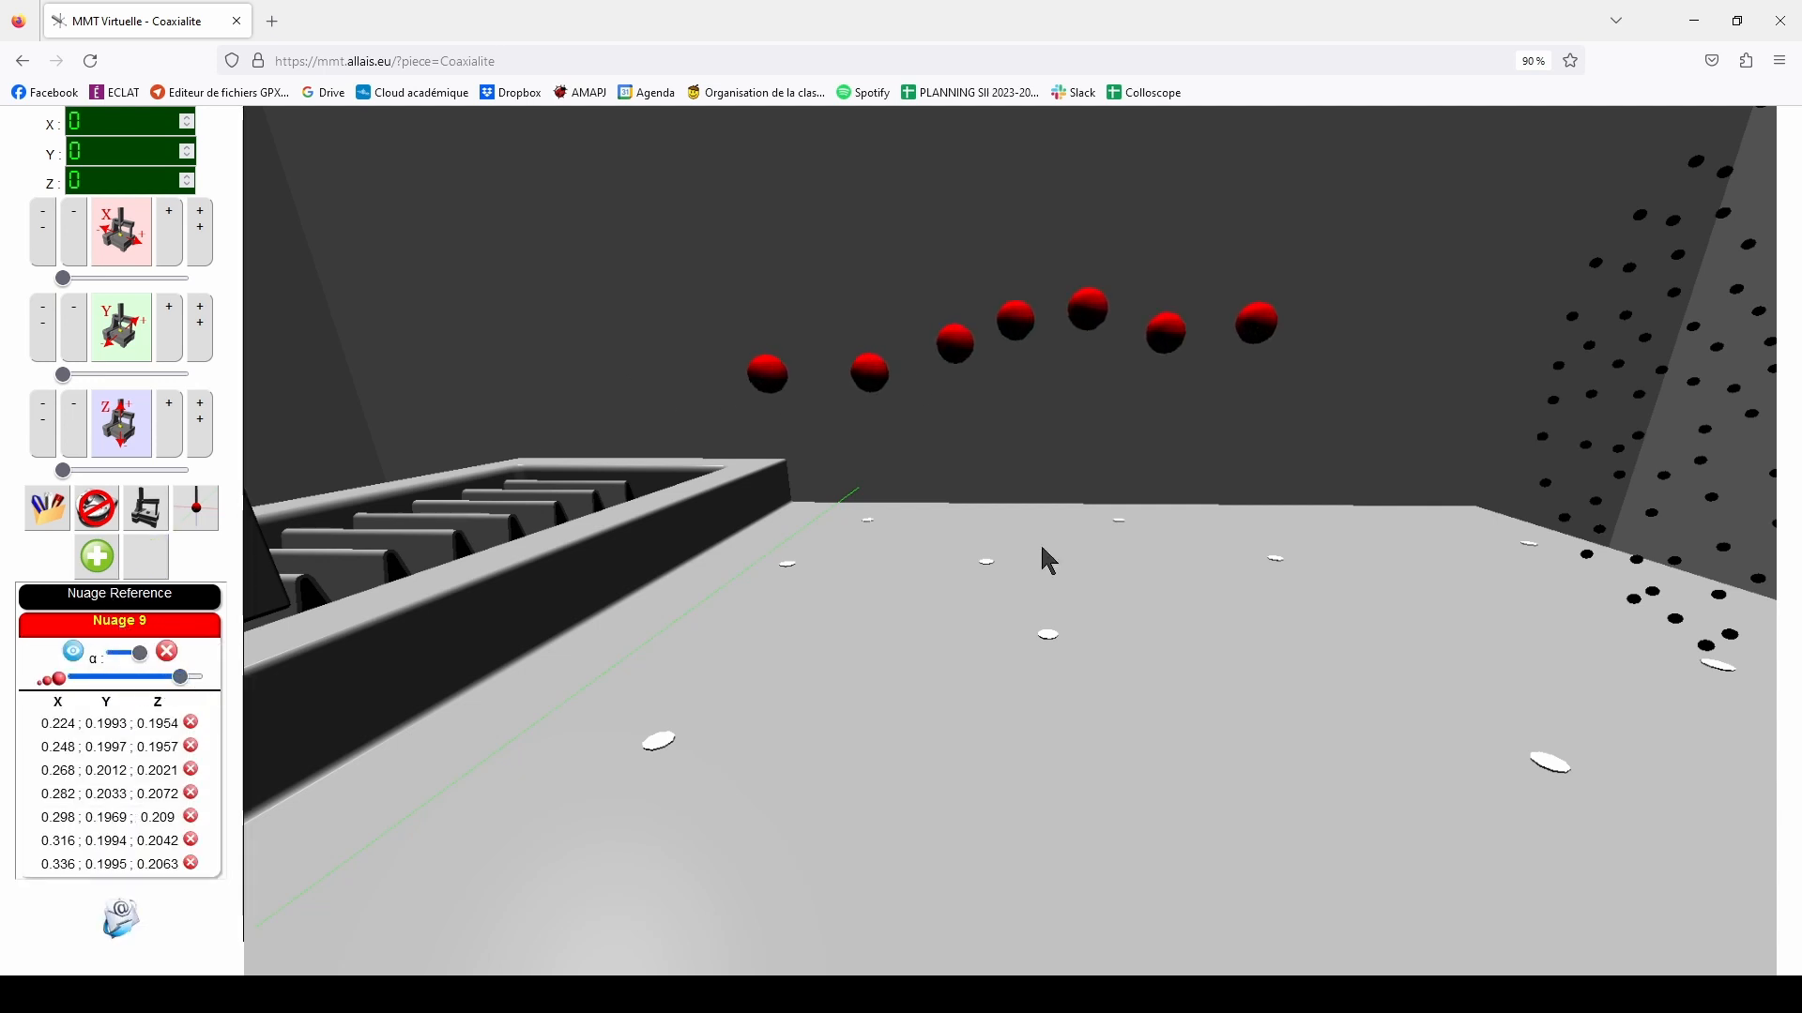
pyautogui.scroll(-5, 1172, 541)
pyautogui.moveTo(1166, 557)
pyautogui.mouseDown()
pyautogui.moveTo(1236, 567)
pyautogui.moveTo(1178, 559)
pyautogui.mouseUp()
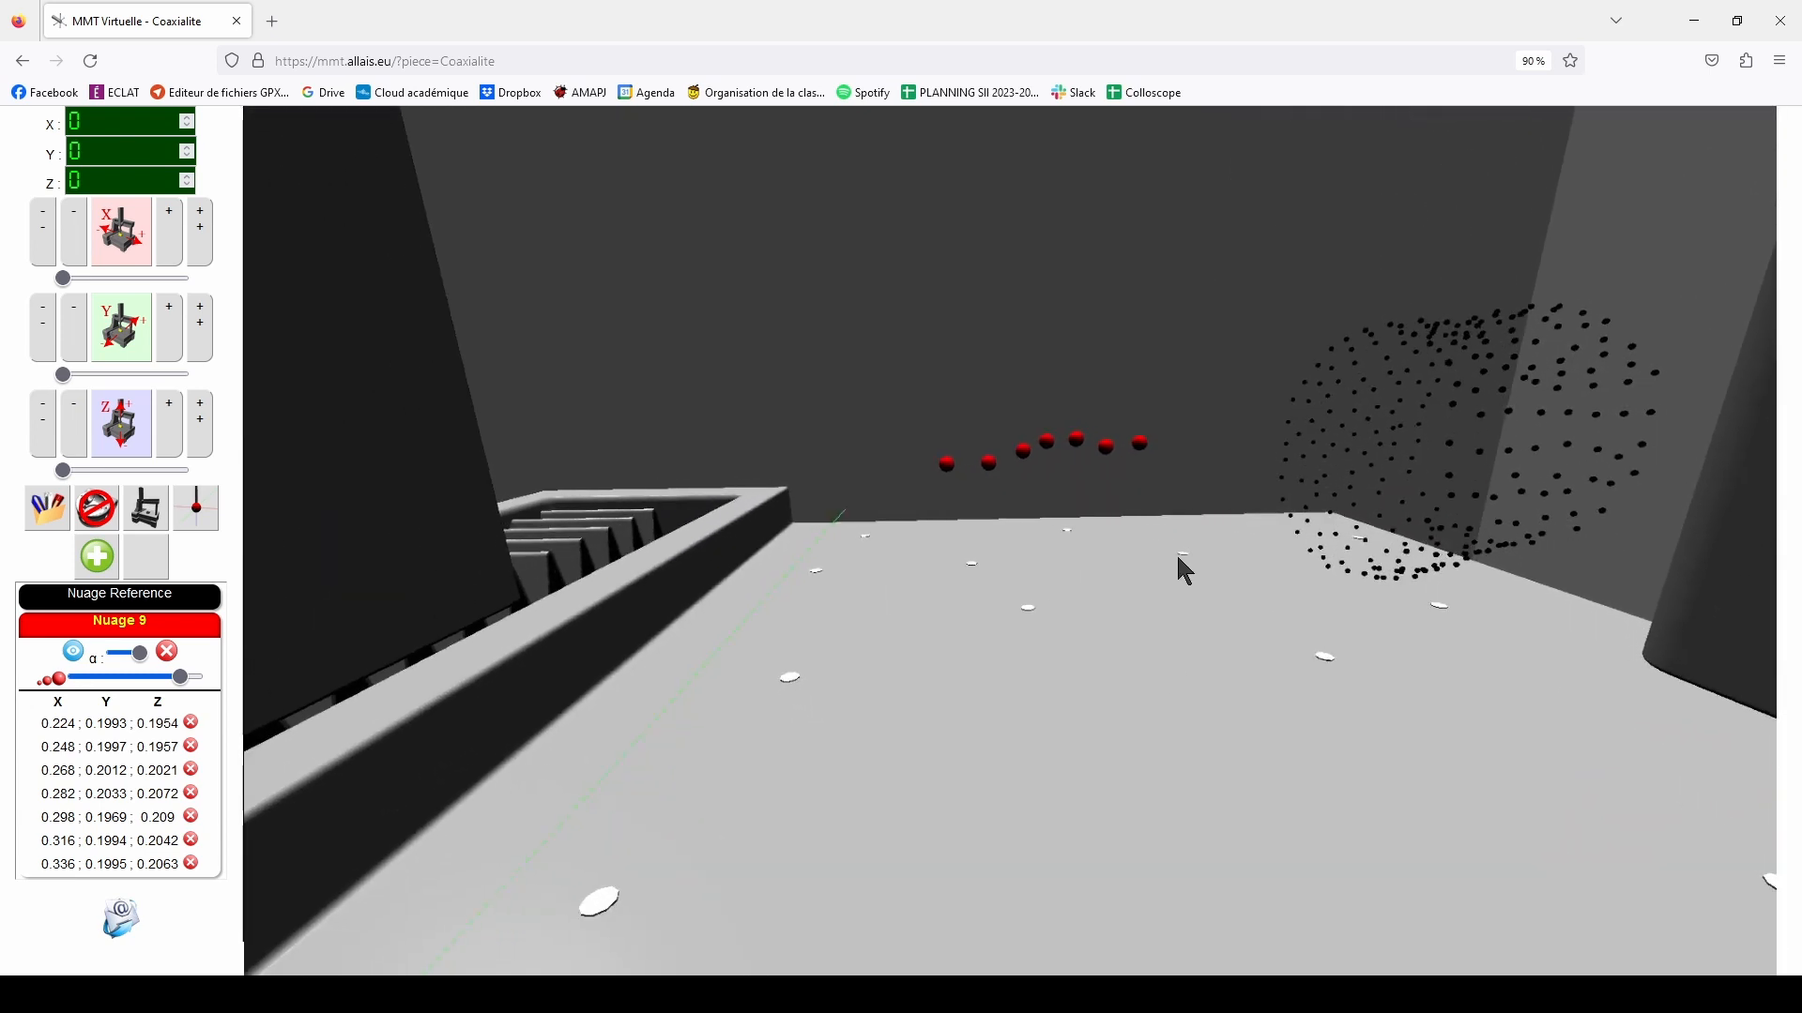
pyautogui.moveTo(1175, 554); pyautogui.dragTo(1034, 493)
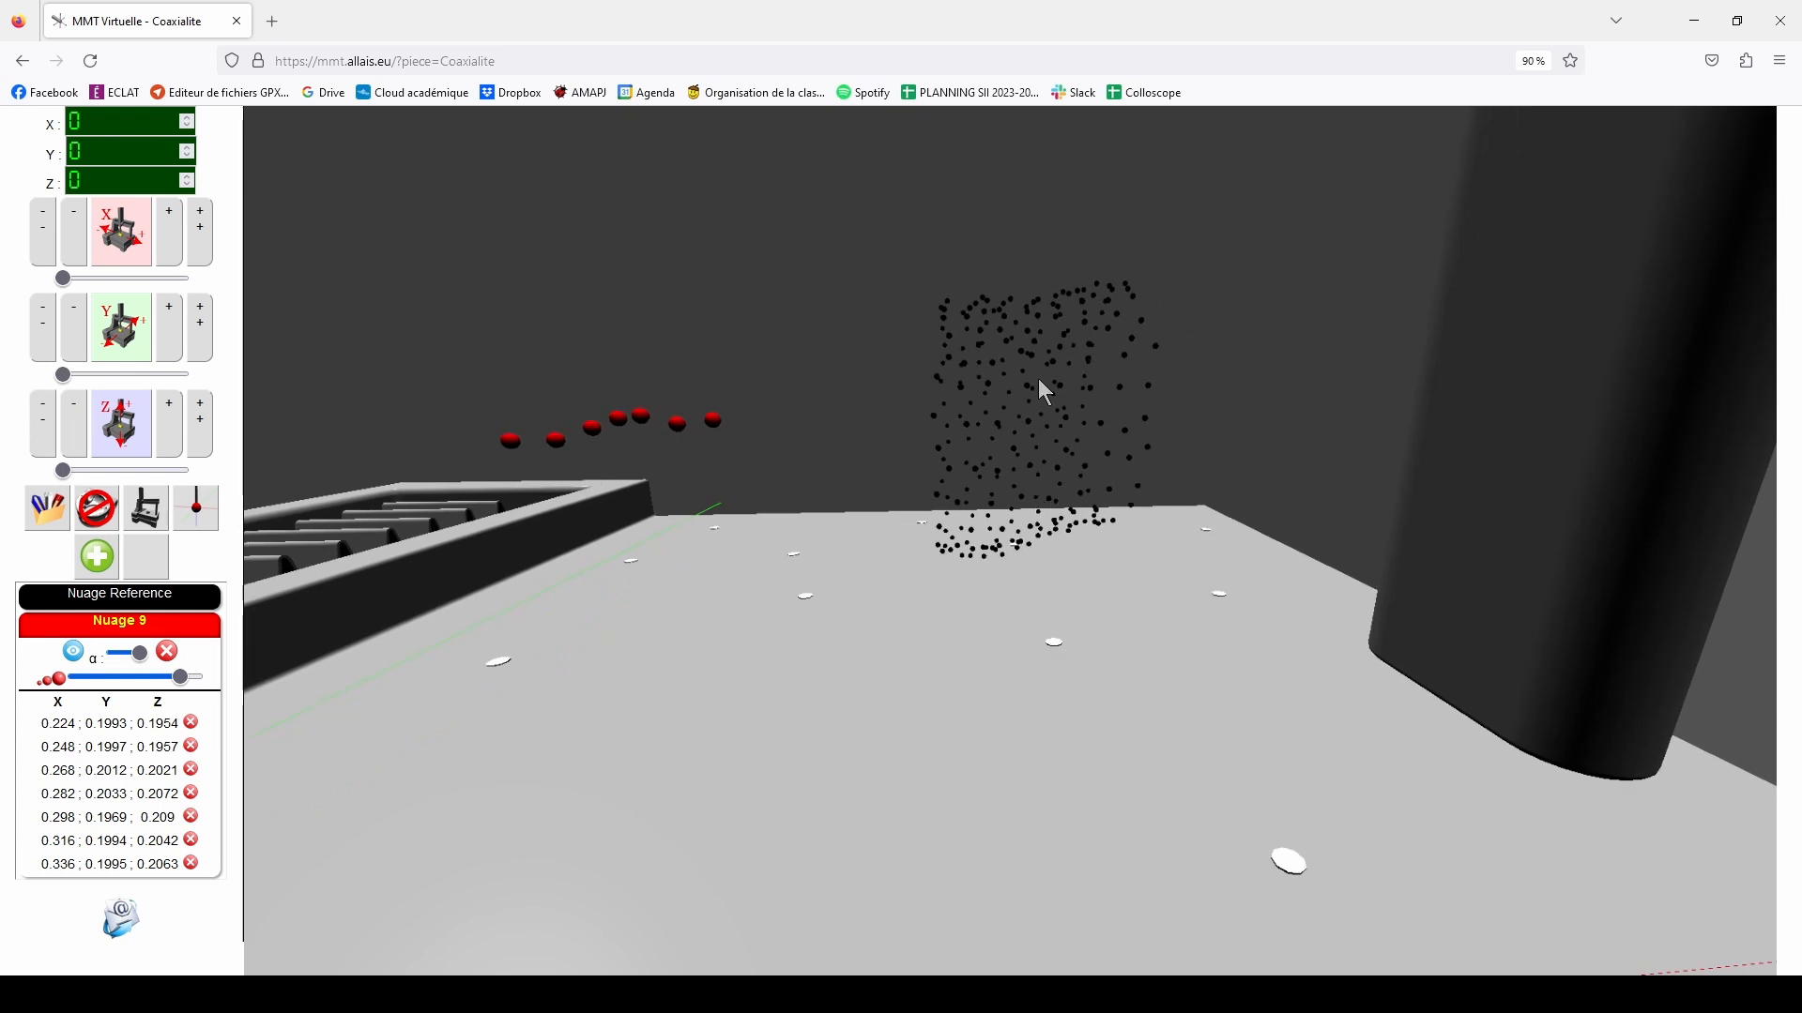
pyautogui.moveTo(1040, 381); pyautogui.dragTo(1094, 475)
# Show the part again and inspect both its ends, including the one carrying the reference points
pyautogui.click(97, 507)
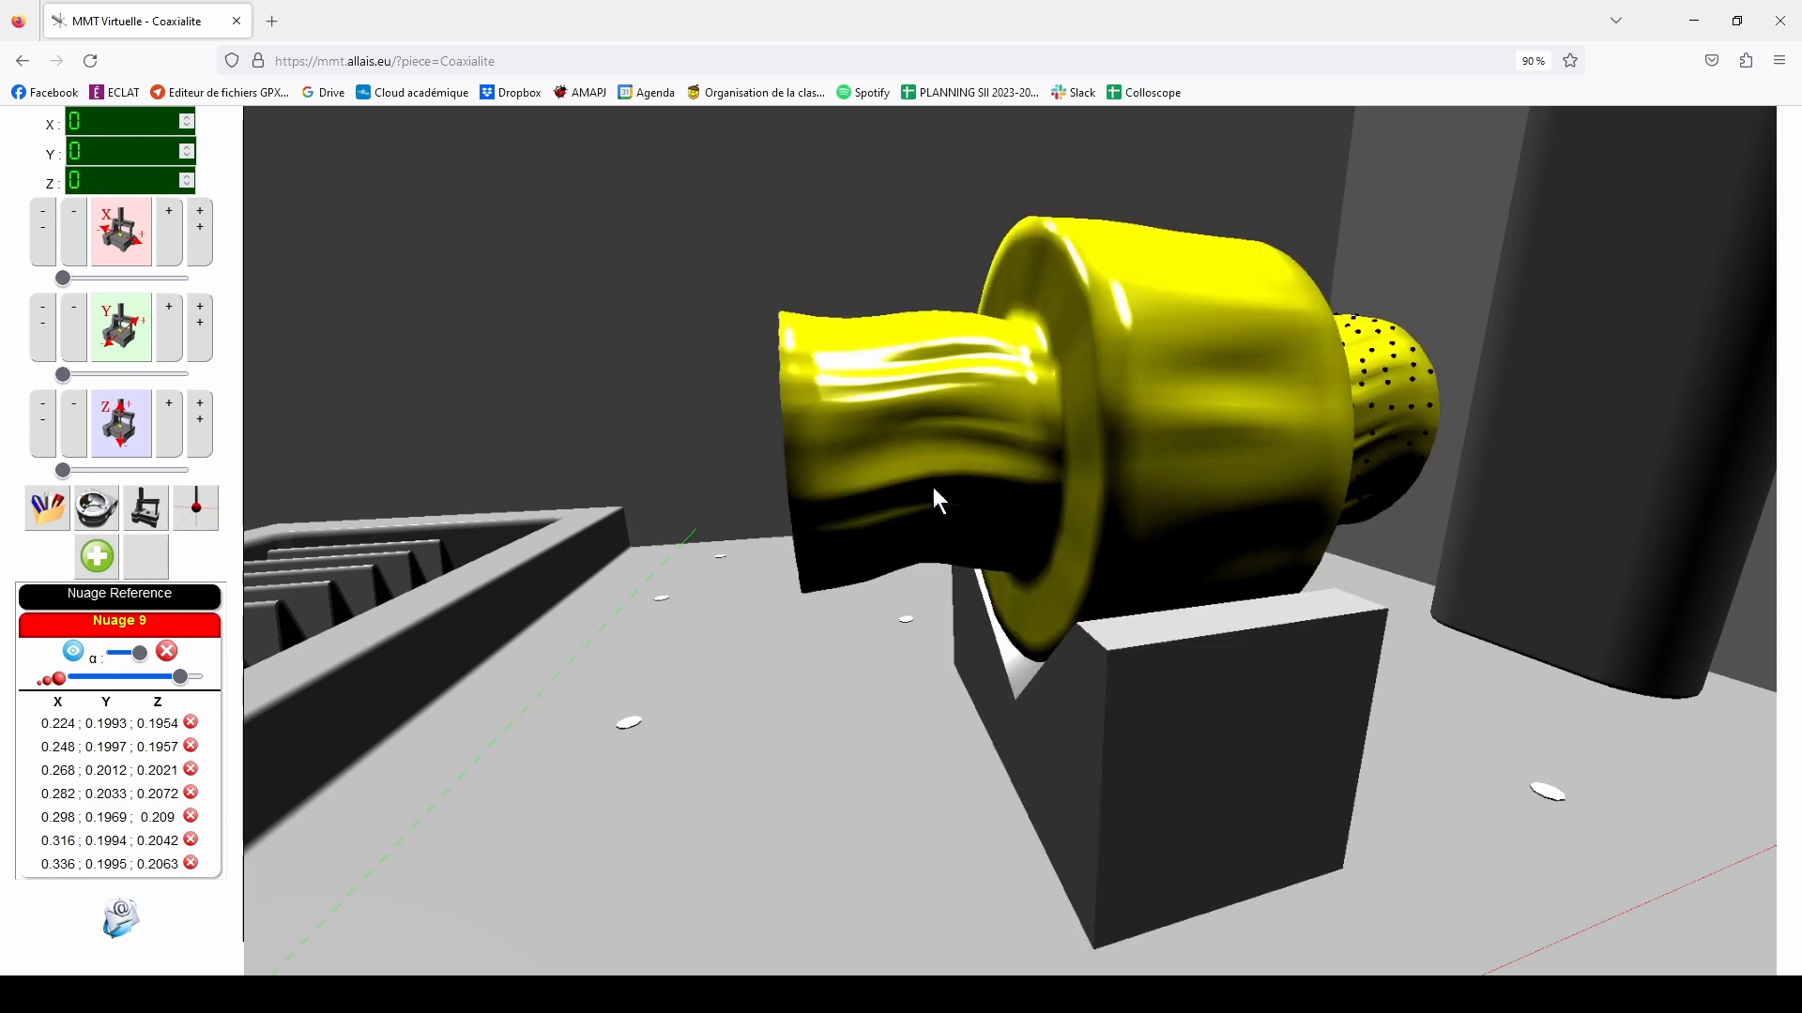
pyautogui.moveTo(933, 489); pyautogui.dragTo(991, 509)
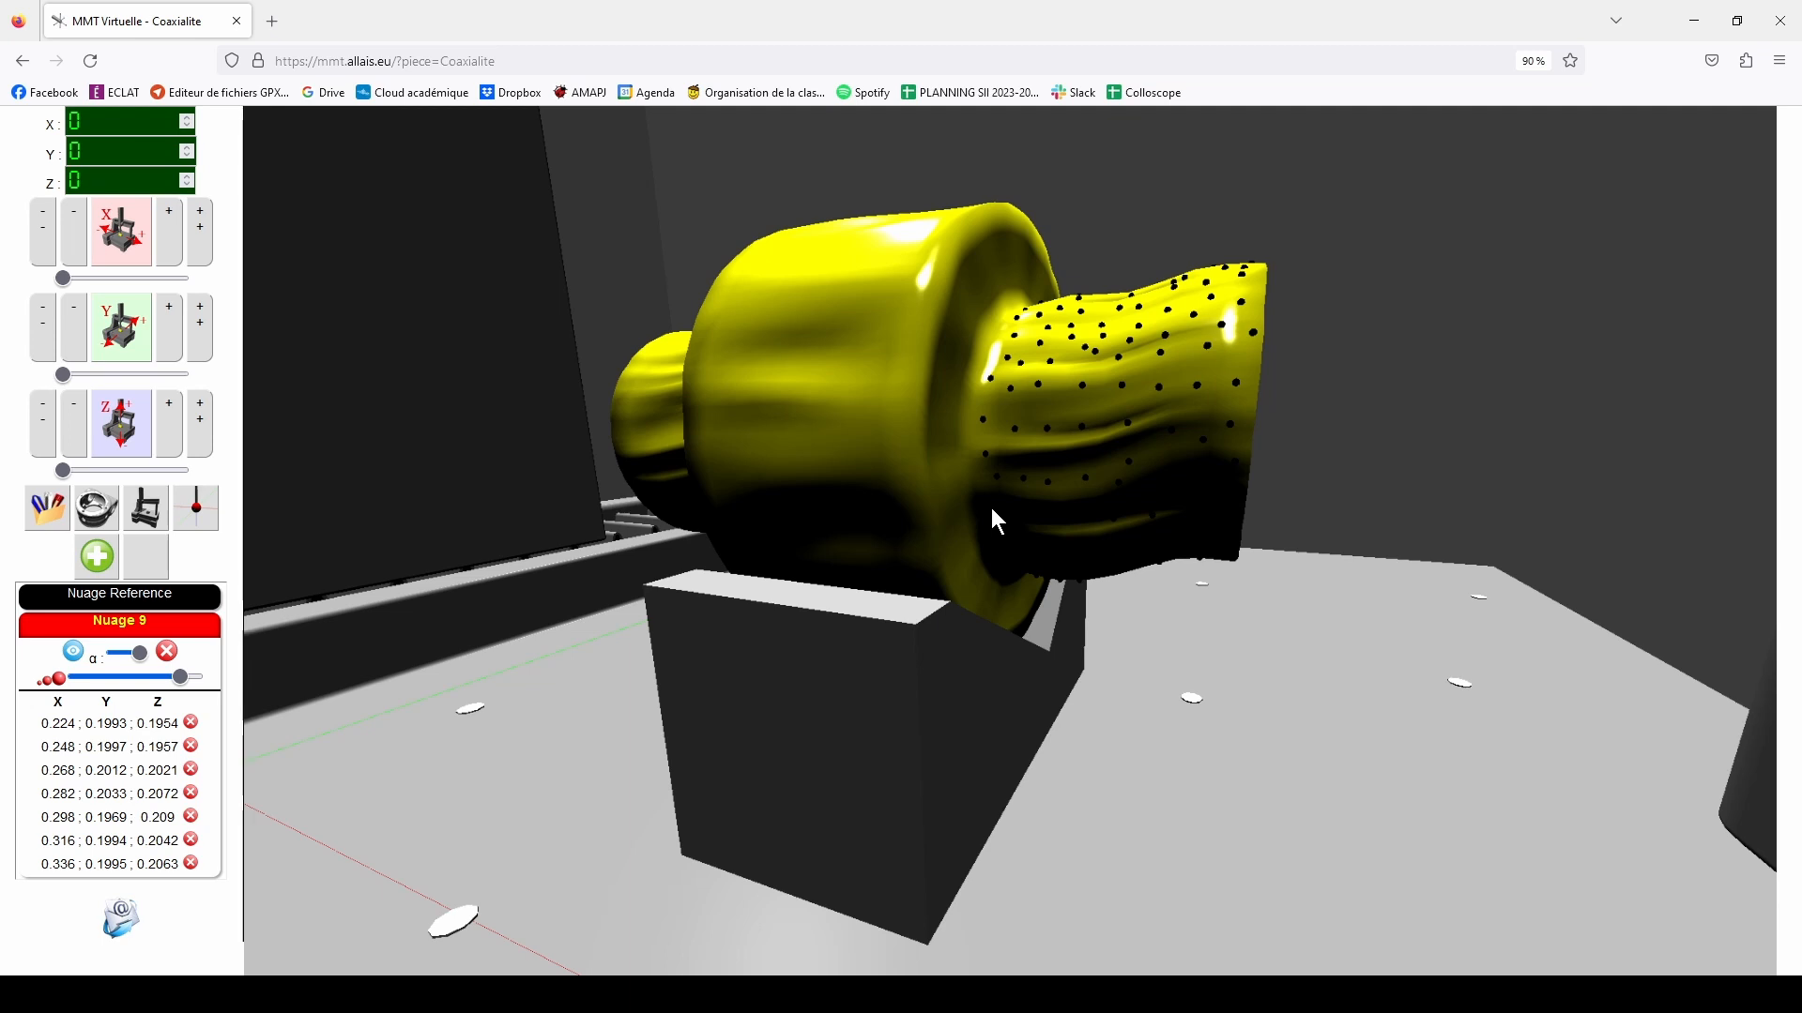
pyautogui.moveTo(1060, 424); pyautogui.dragTo(1070, 472)
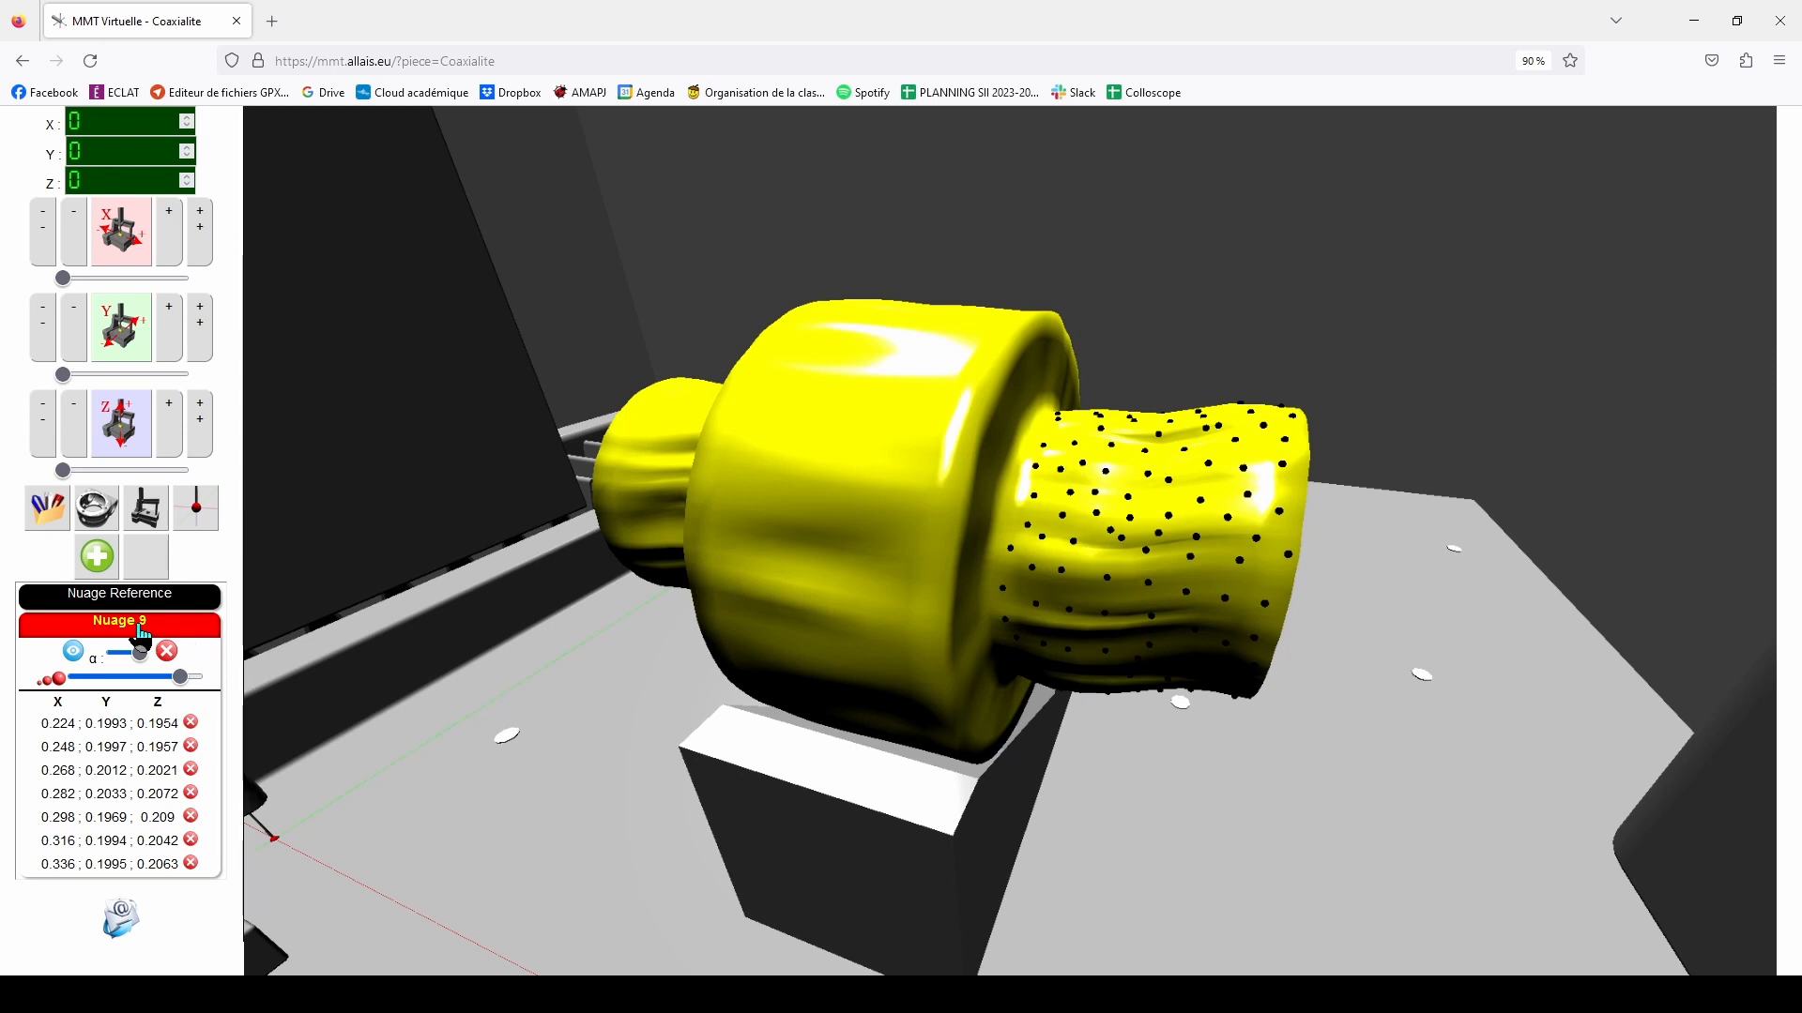
# Add Cylindre 10 on Nuage Reference with the constraints Cylindre des moindres carrés and Circonscrit au nuage
pyautogui.click(97, 557)
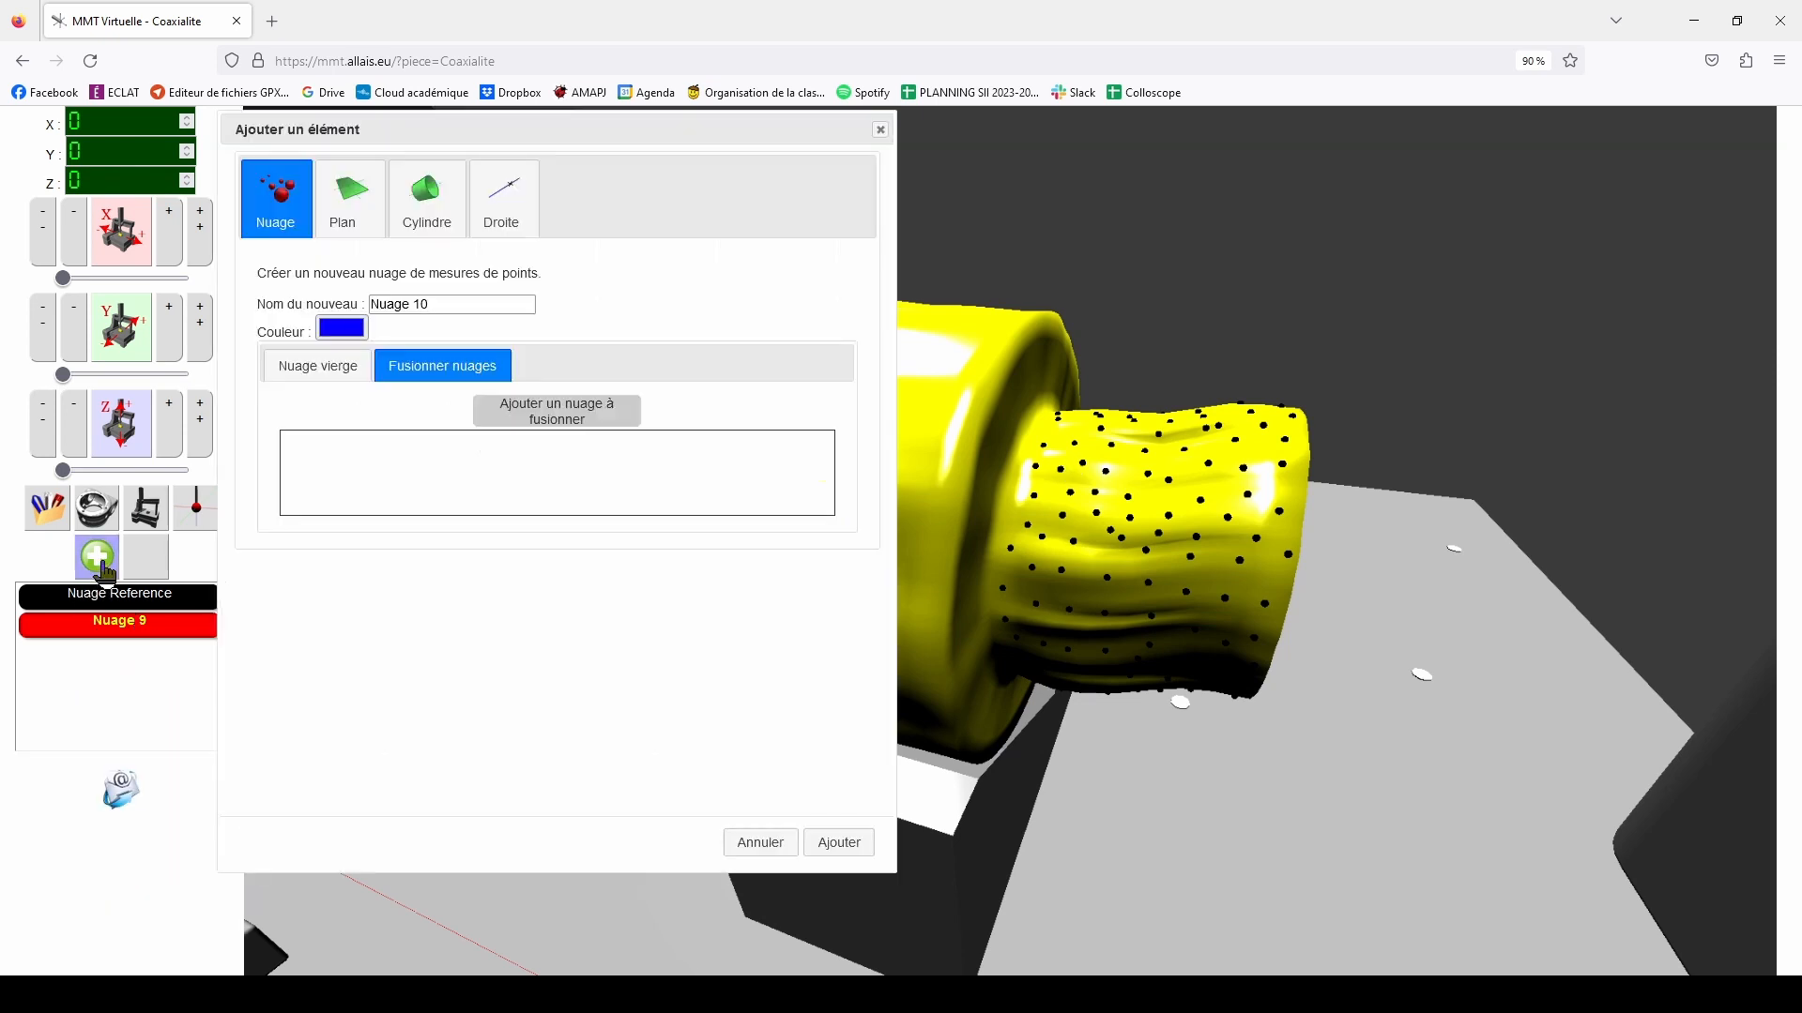
pyautogui.click(426, 209)
pyautogui.click(597, 422)
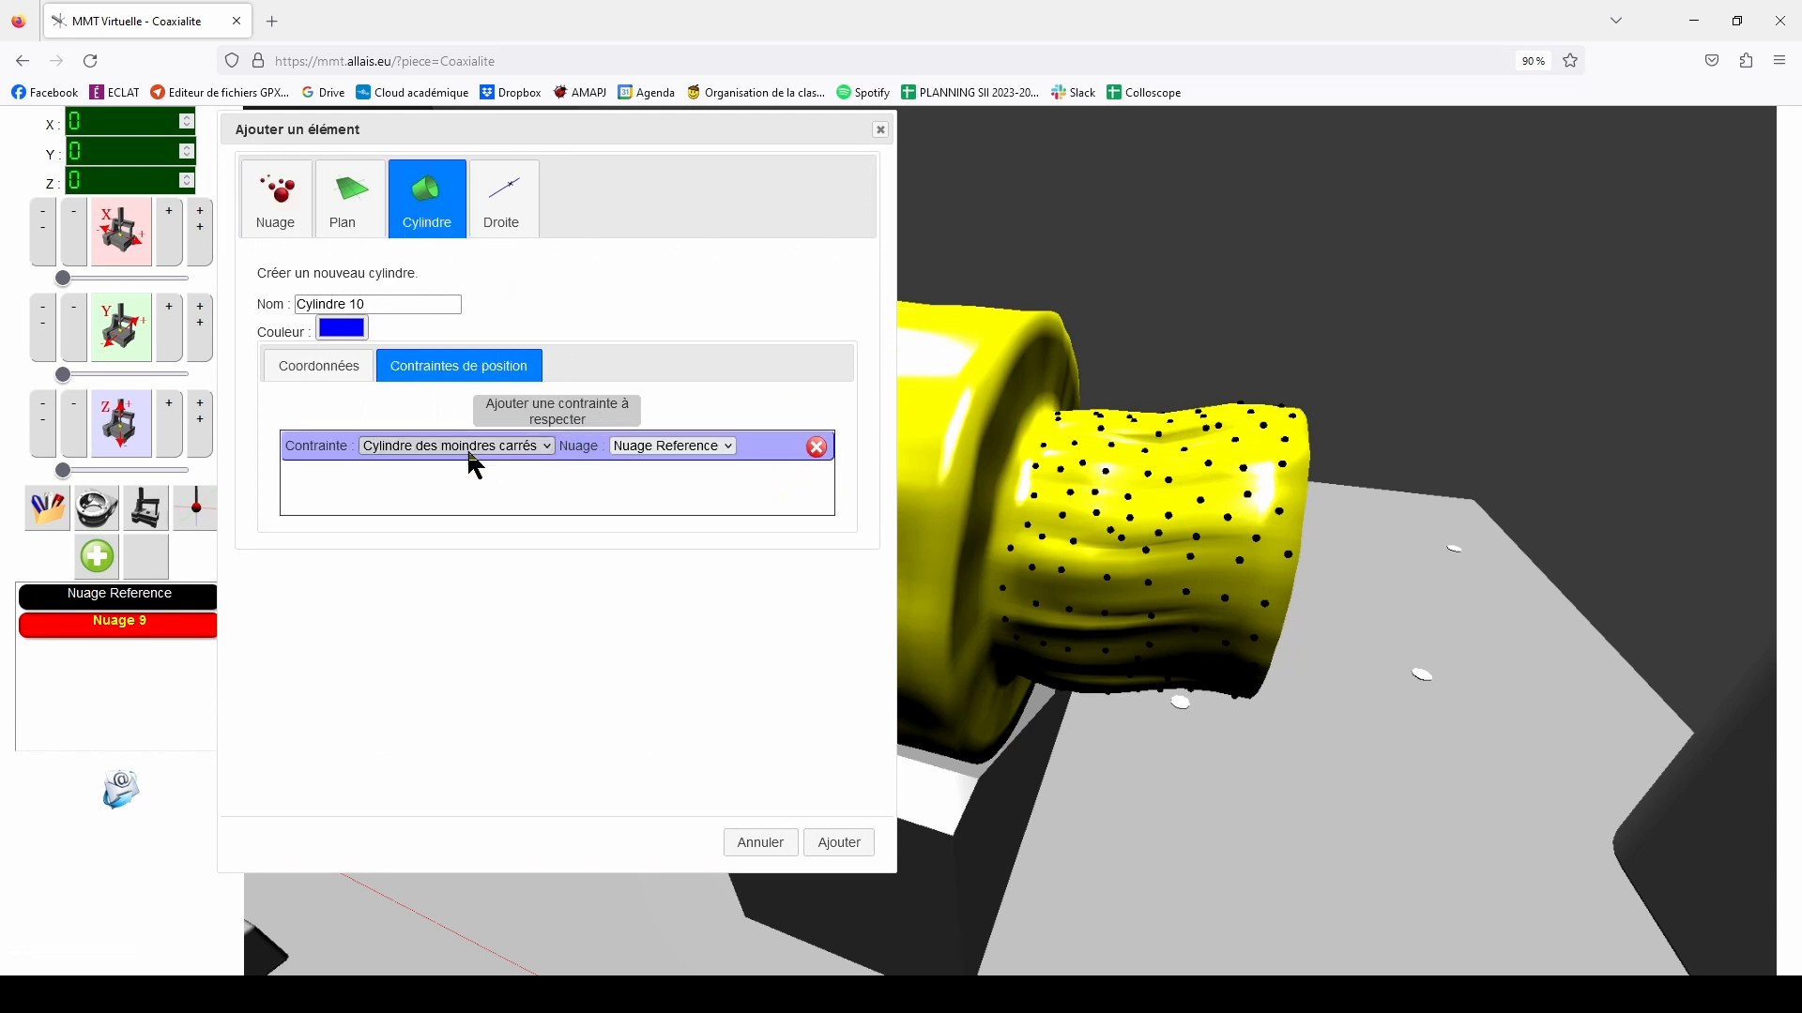
pyautogui.click(601, 418)
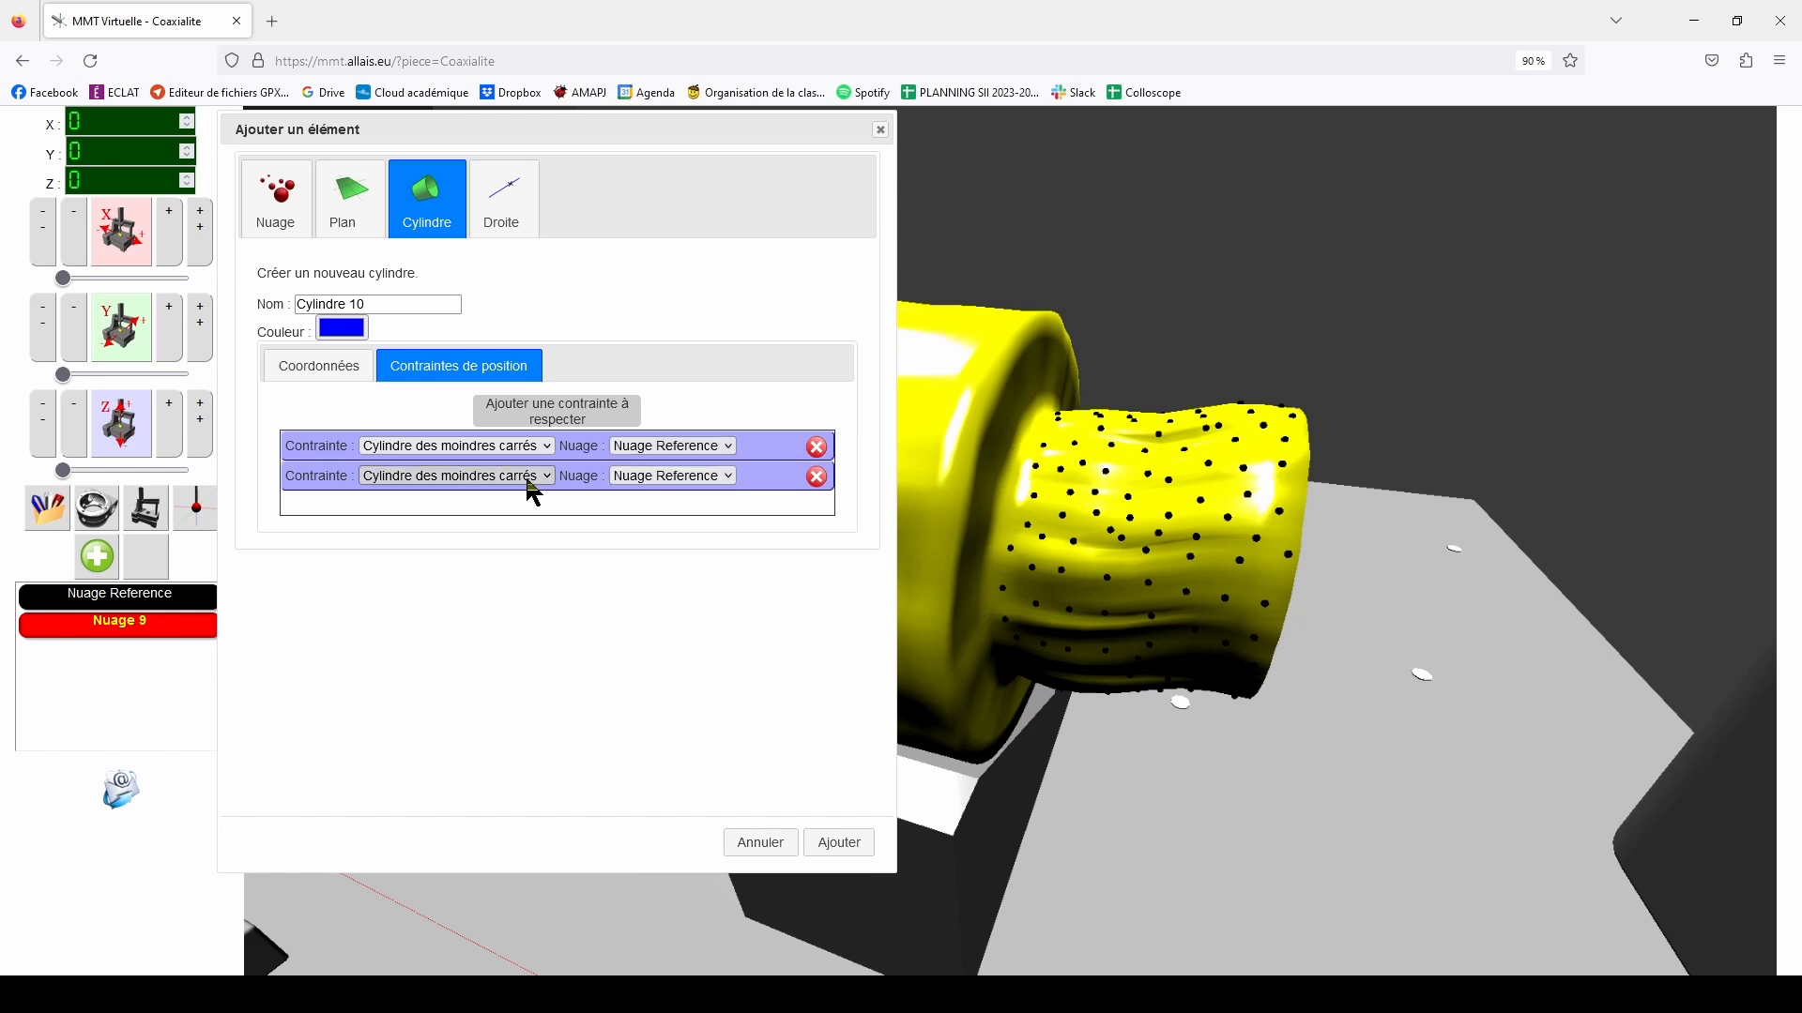
pyautogui.click(479, 544)
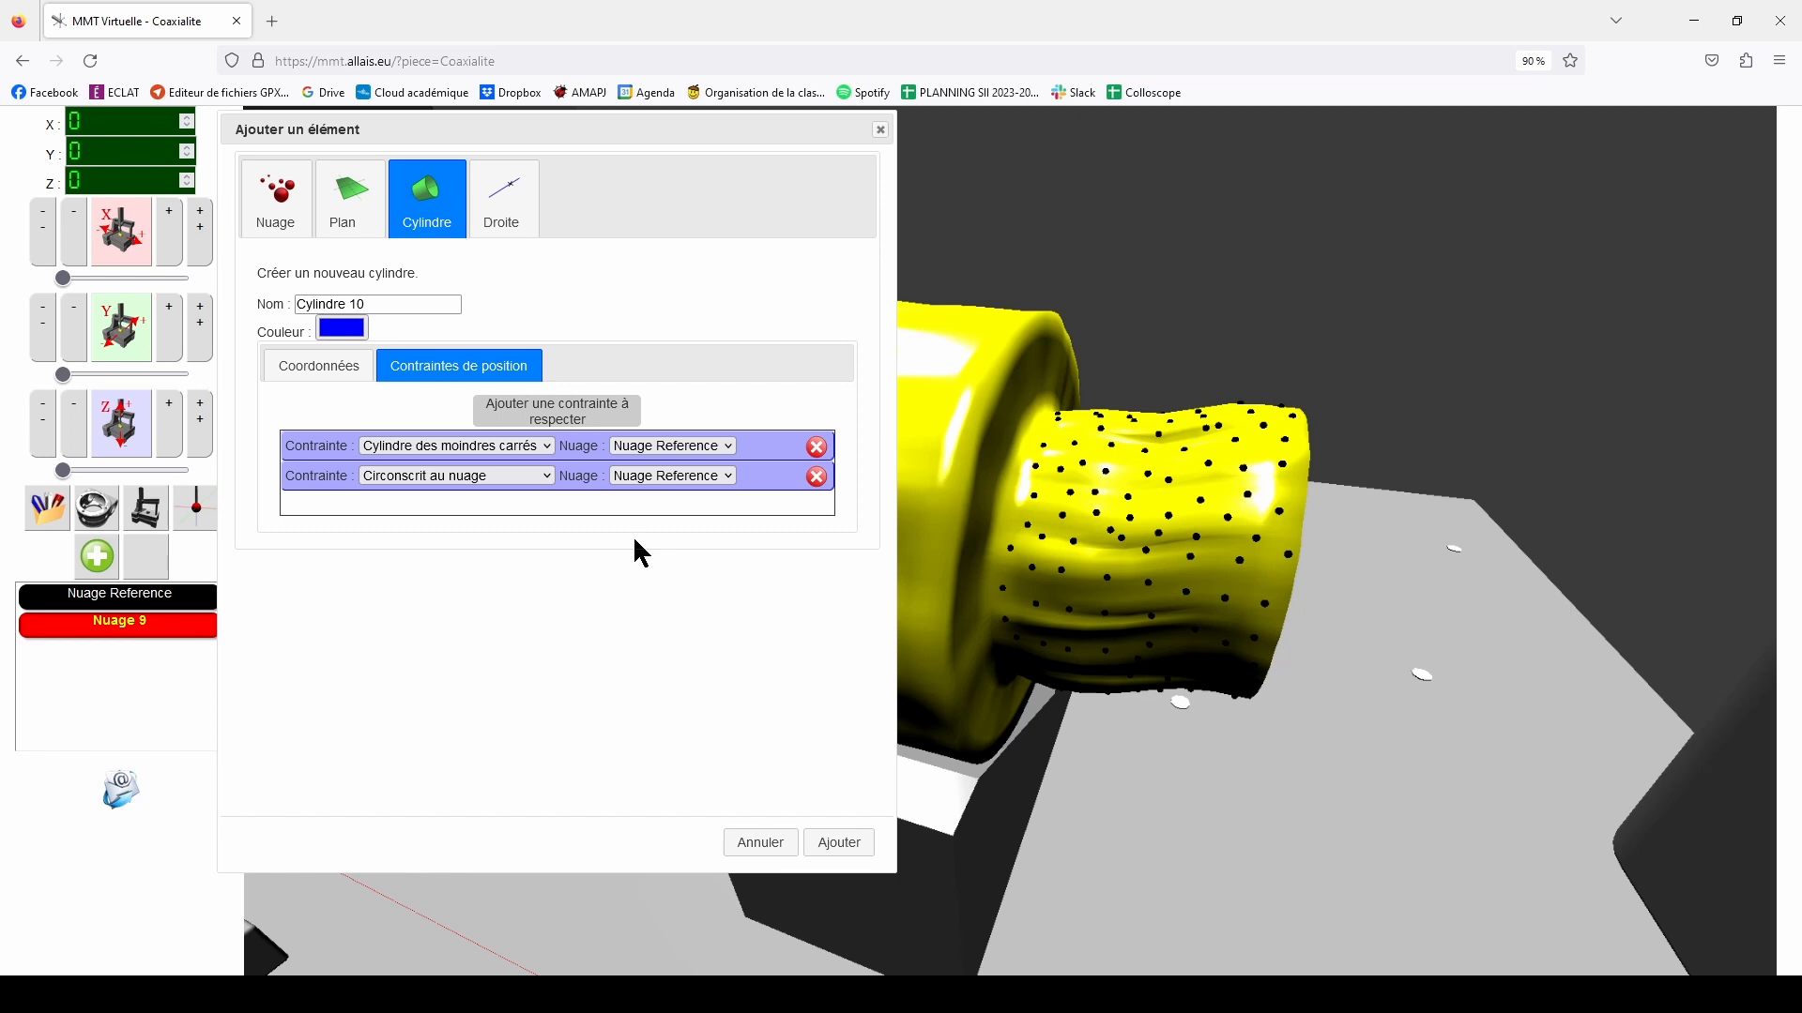
pyautogui.click(840, 843)
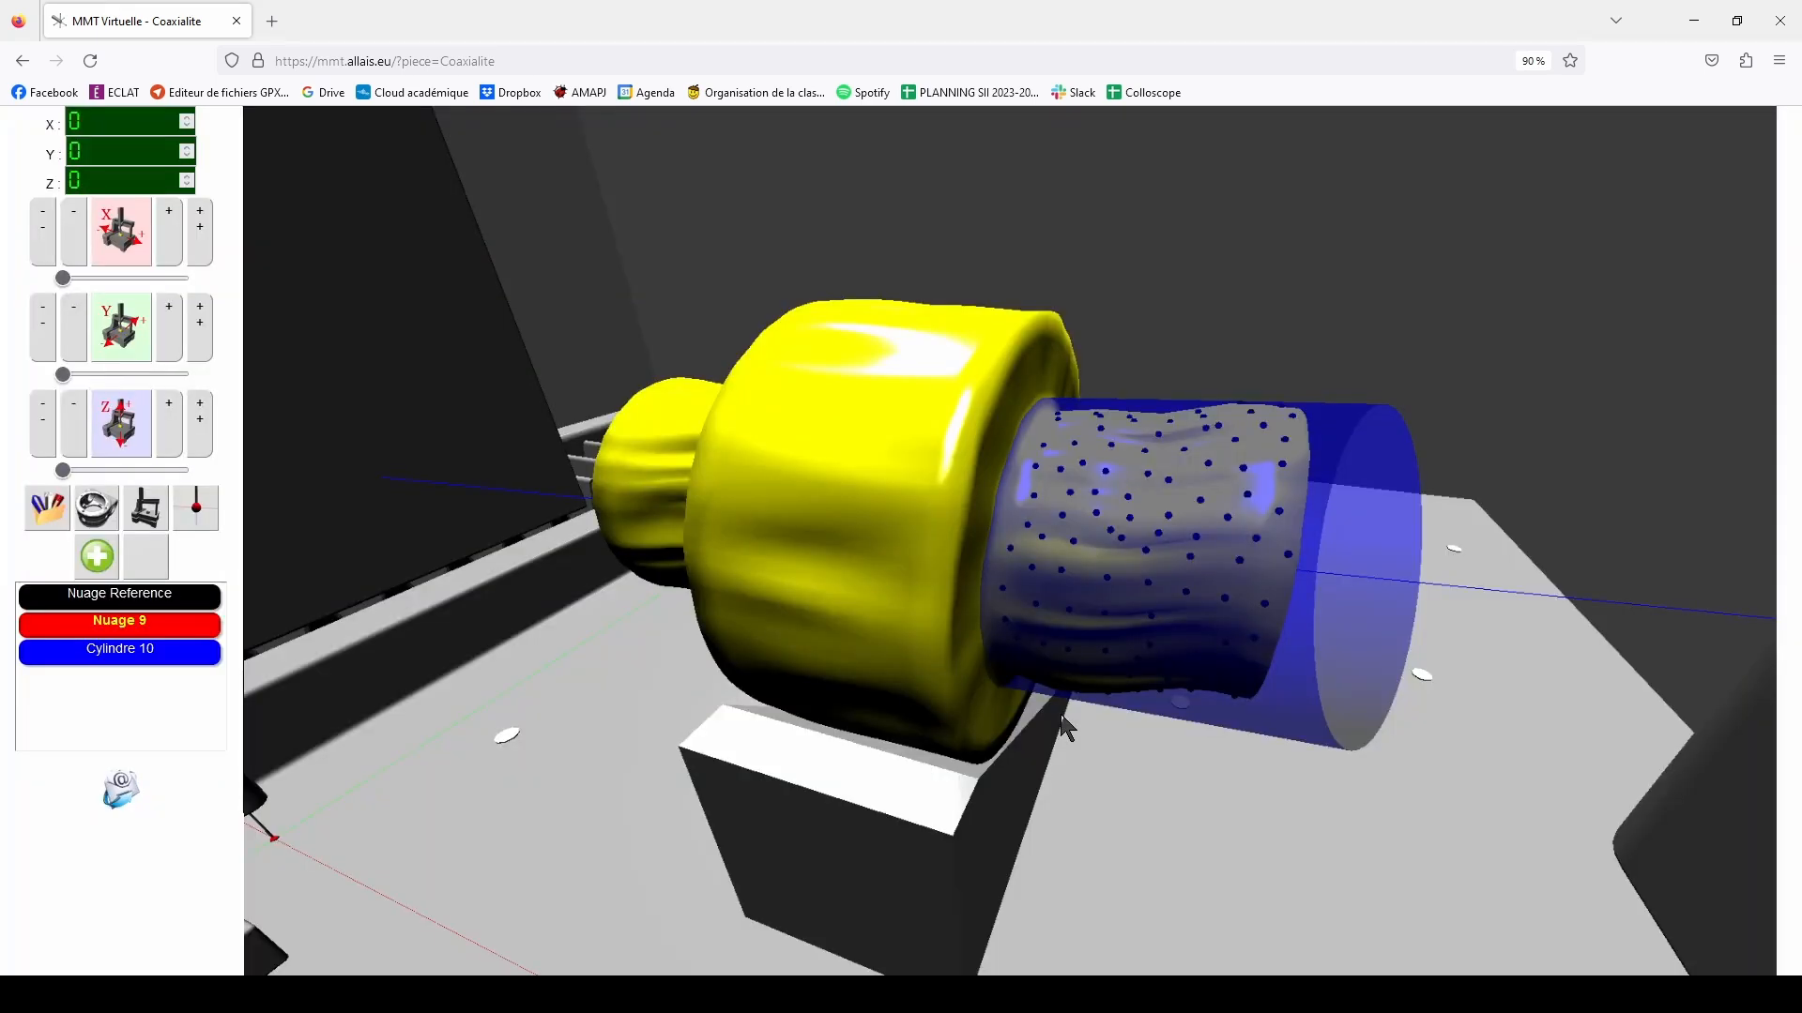
# Hide the part and compare the Nuage 9 points with the axis of Cylindre 10 from several angles
pyautogui.moveTo(1029, 825); pyautogui.dragTo(1057, 754)
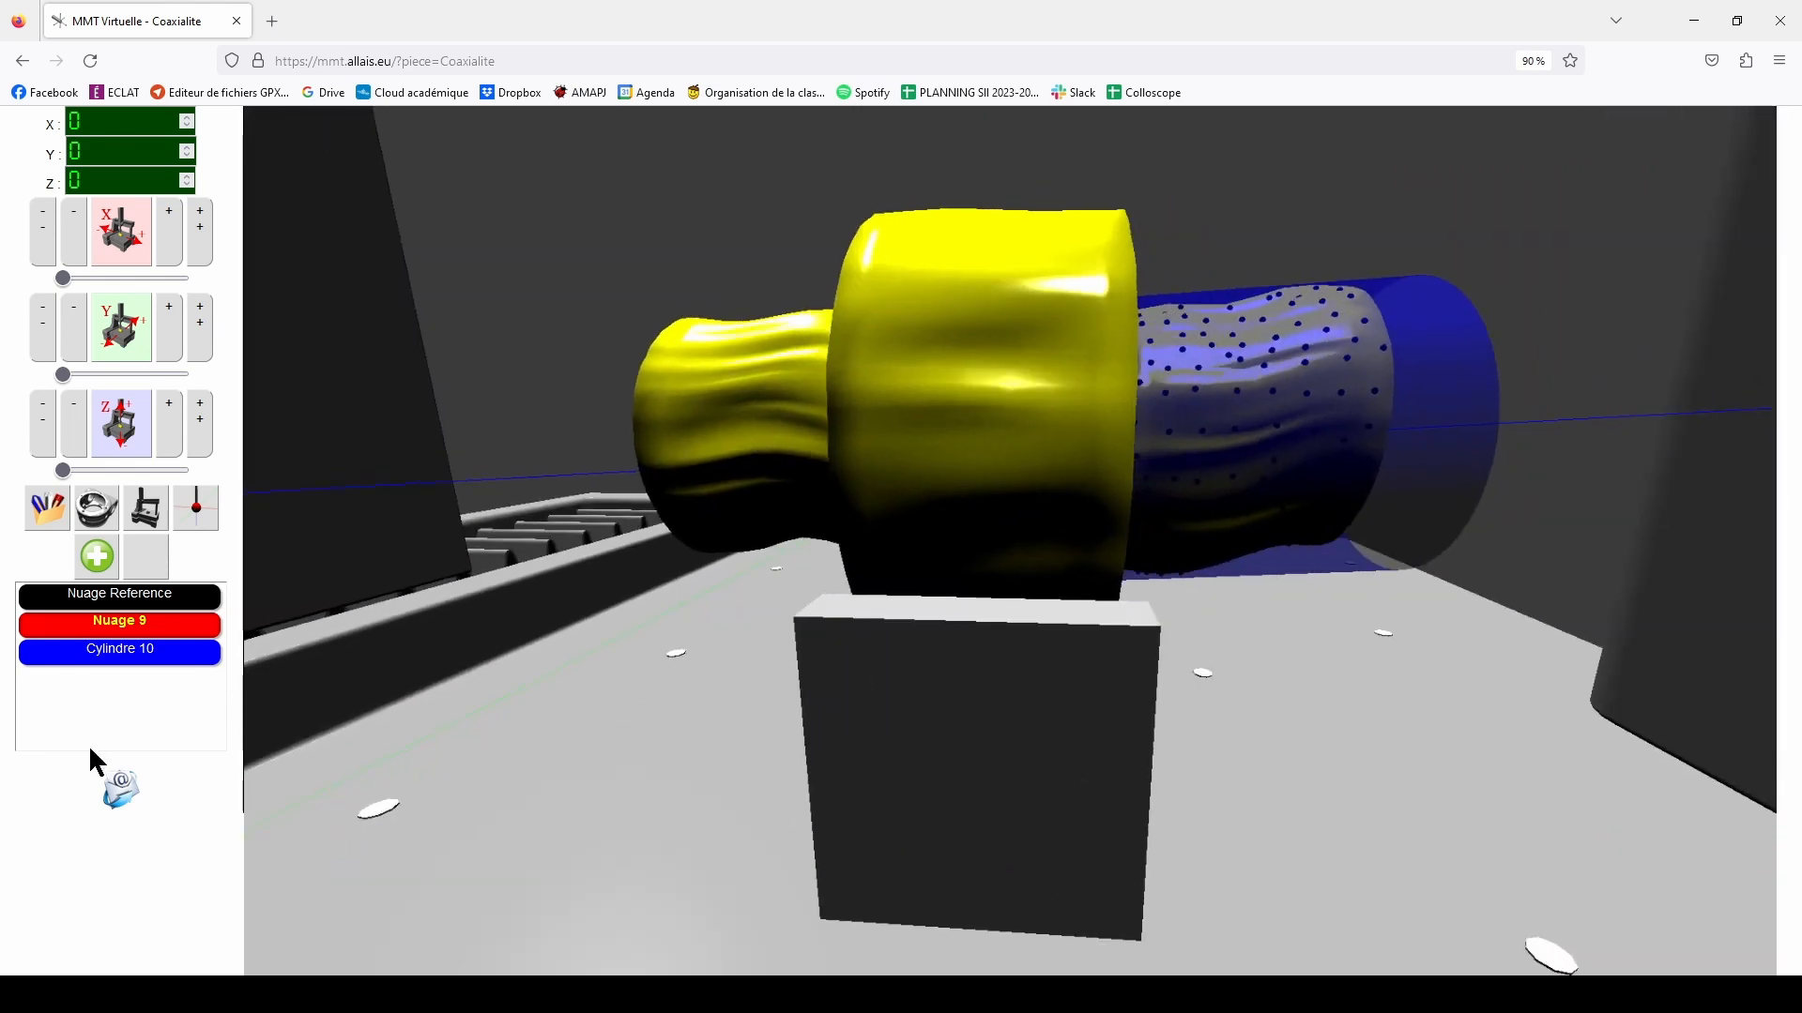
pyautogui.click(94, 511)
pyautogui.moveTo(1278, 430); pyautogui.dragTo(1239, 565)
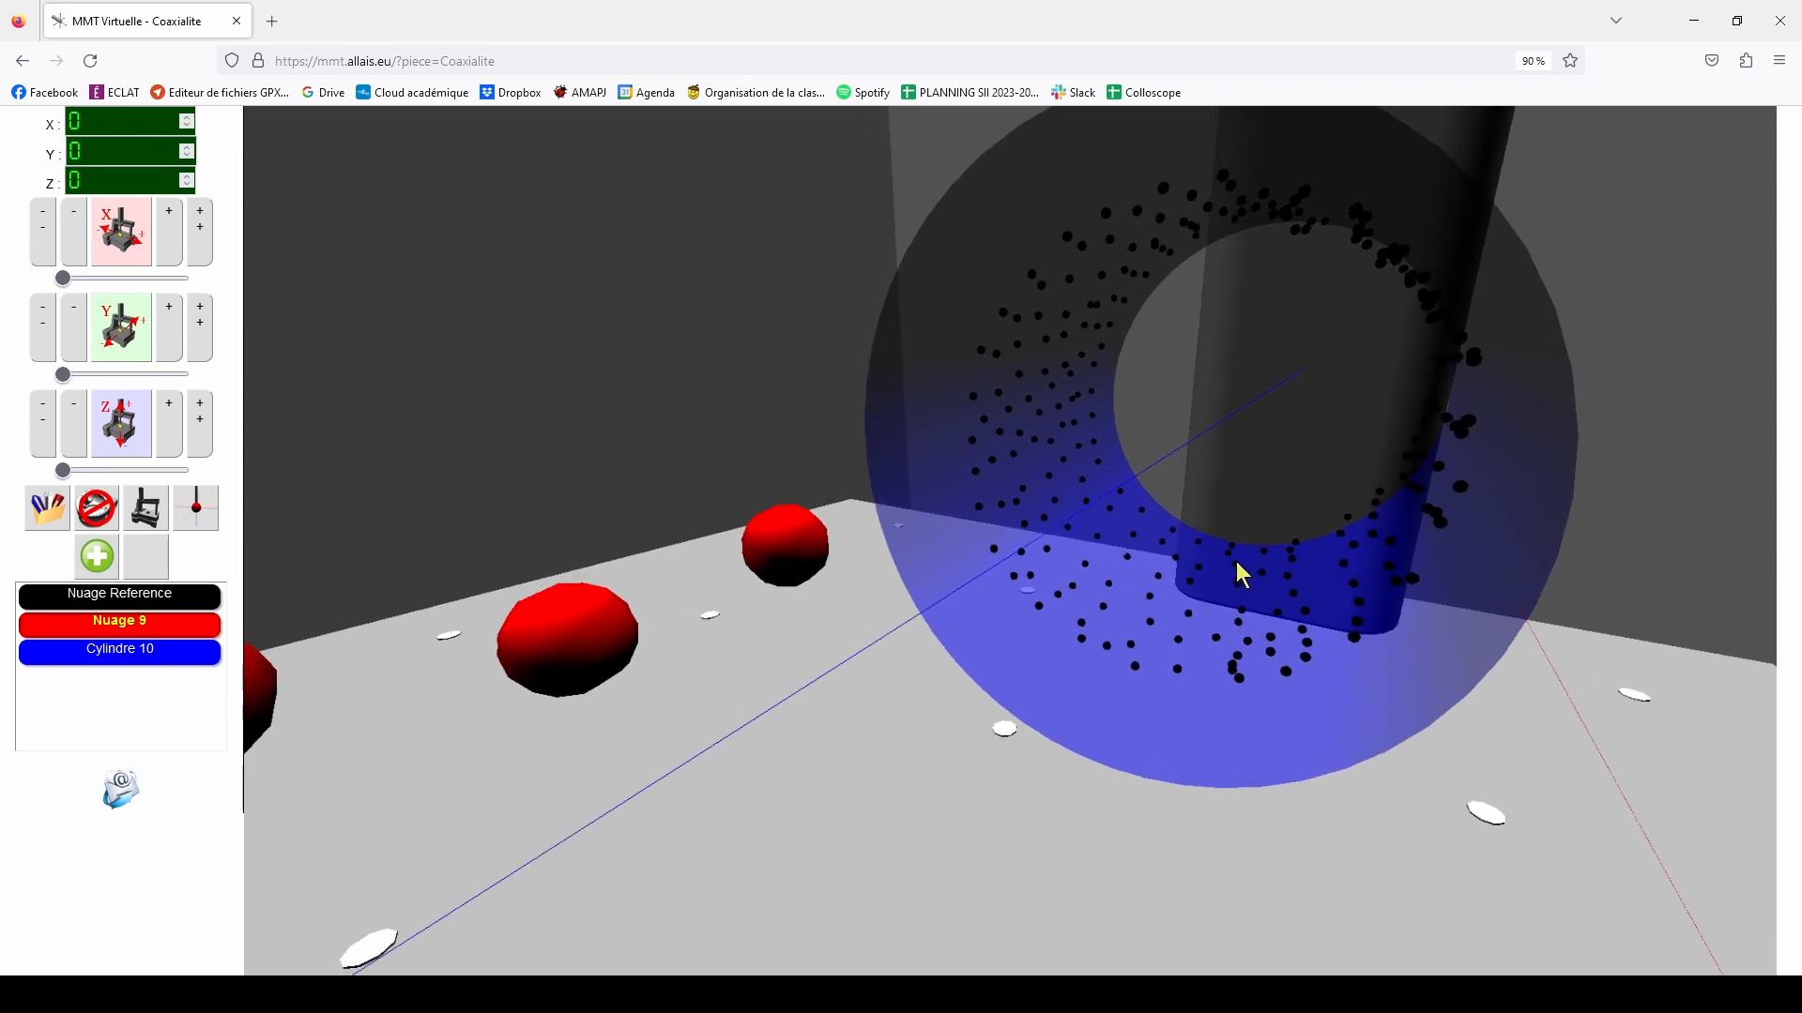
pyautogui.scroll(-5, 1236, 561)
pyautogui.moveTo(1236, 561); pyautogui.dragTo(1217, 626)
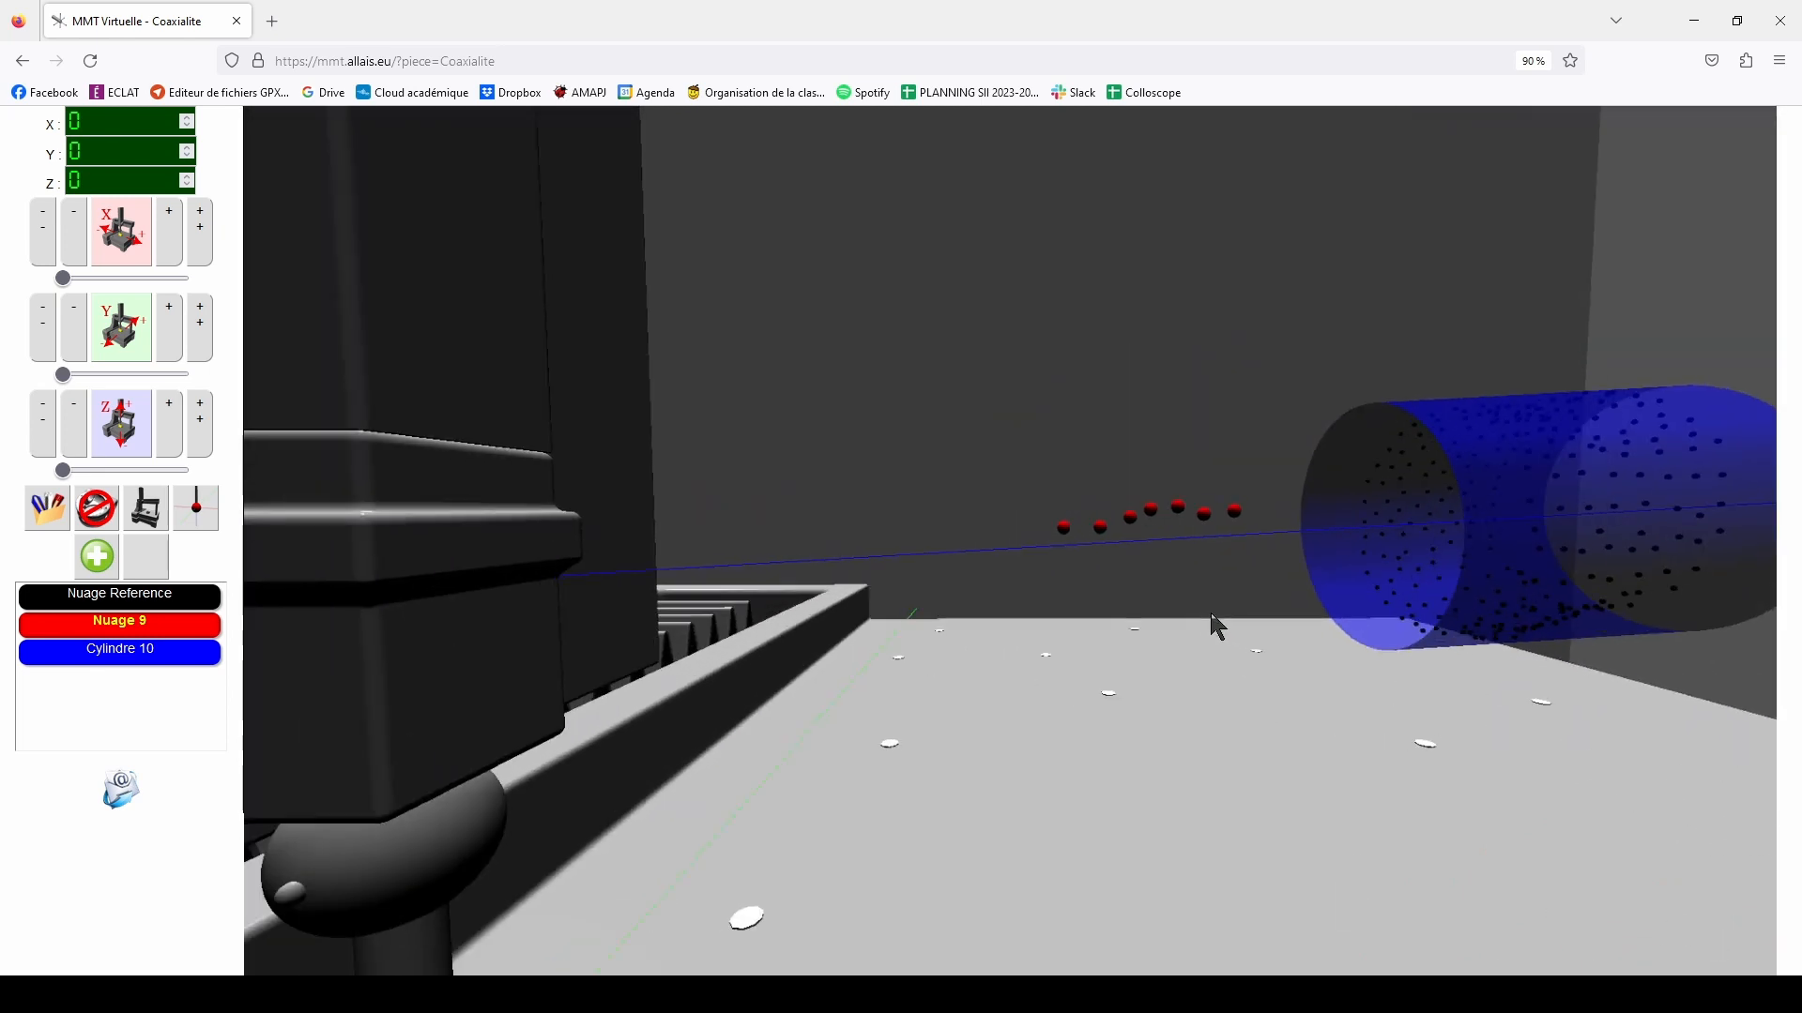
pyautogui.moveTo(1371, 624); pyautogui.dragTo(1190, 639)
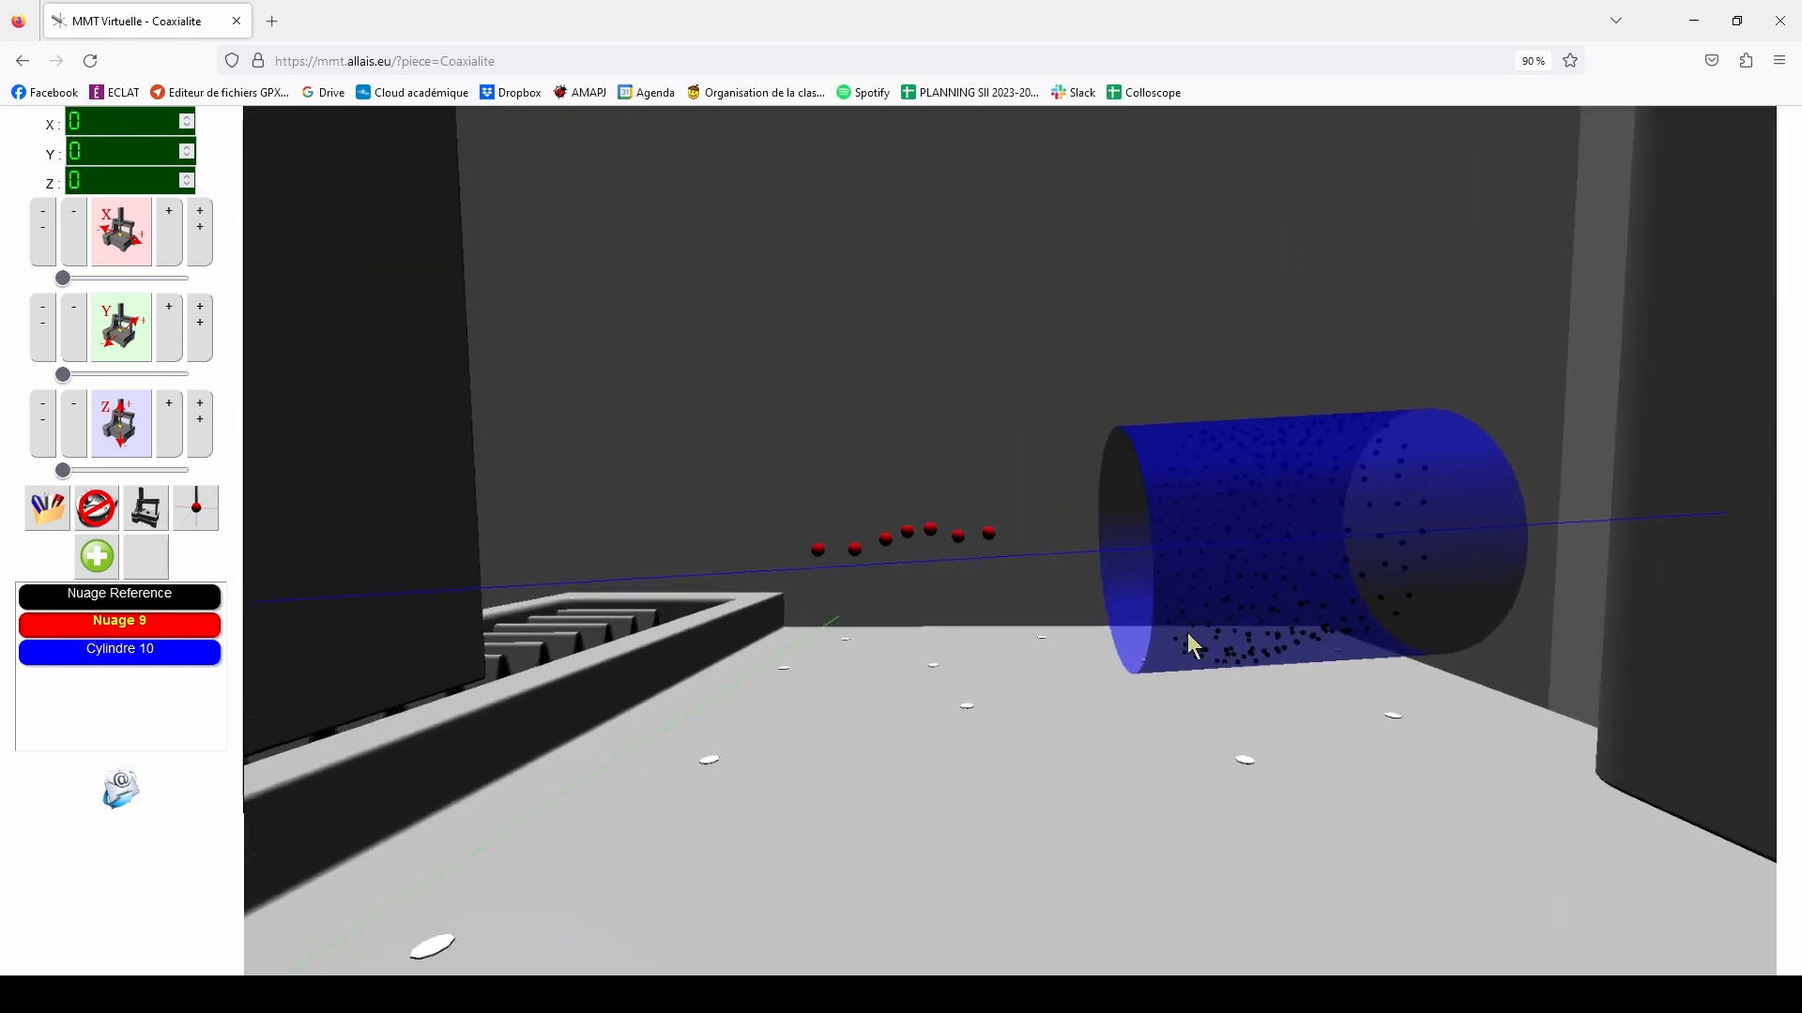
pyautogui.scroll(5, 835, 561)
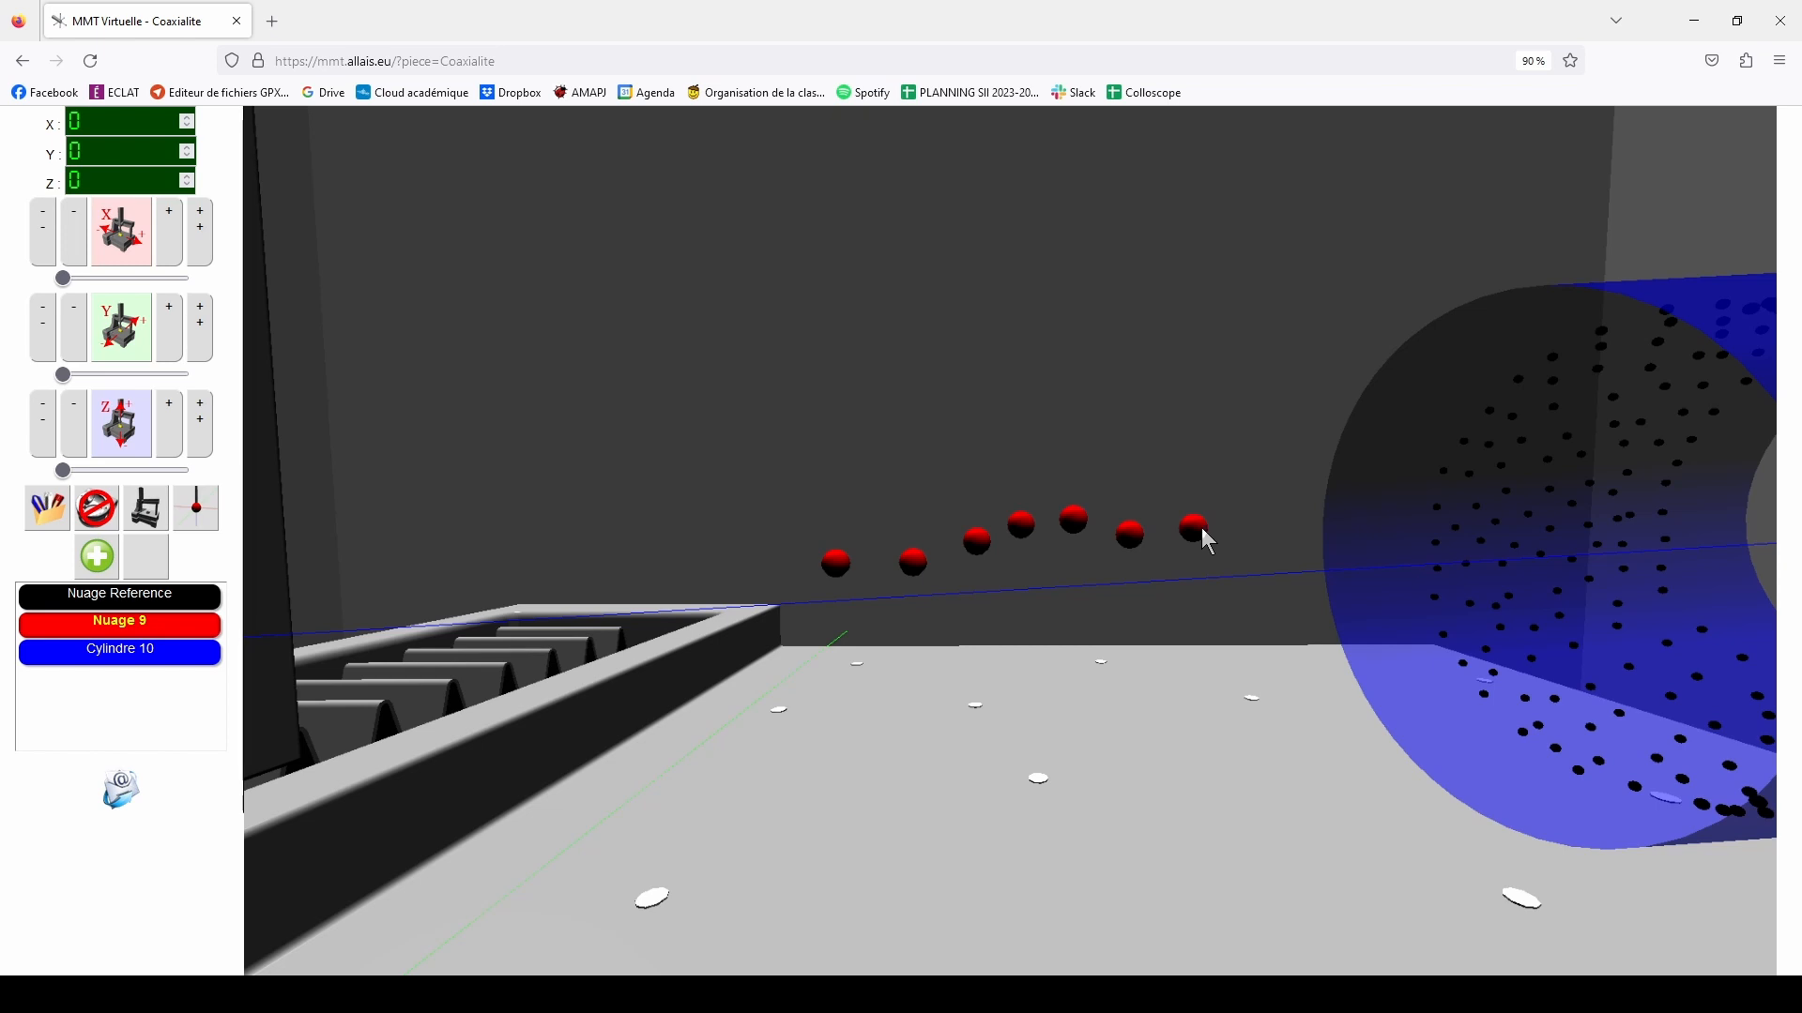
pyautogui.moveTo(1501, 596); pyautogui.dragTo(1399, 651)
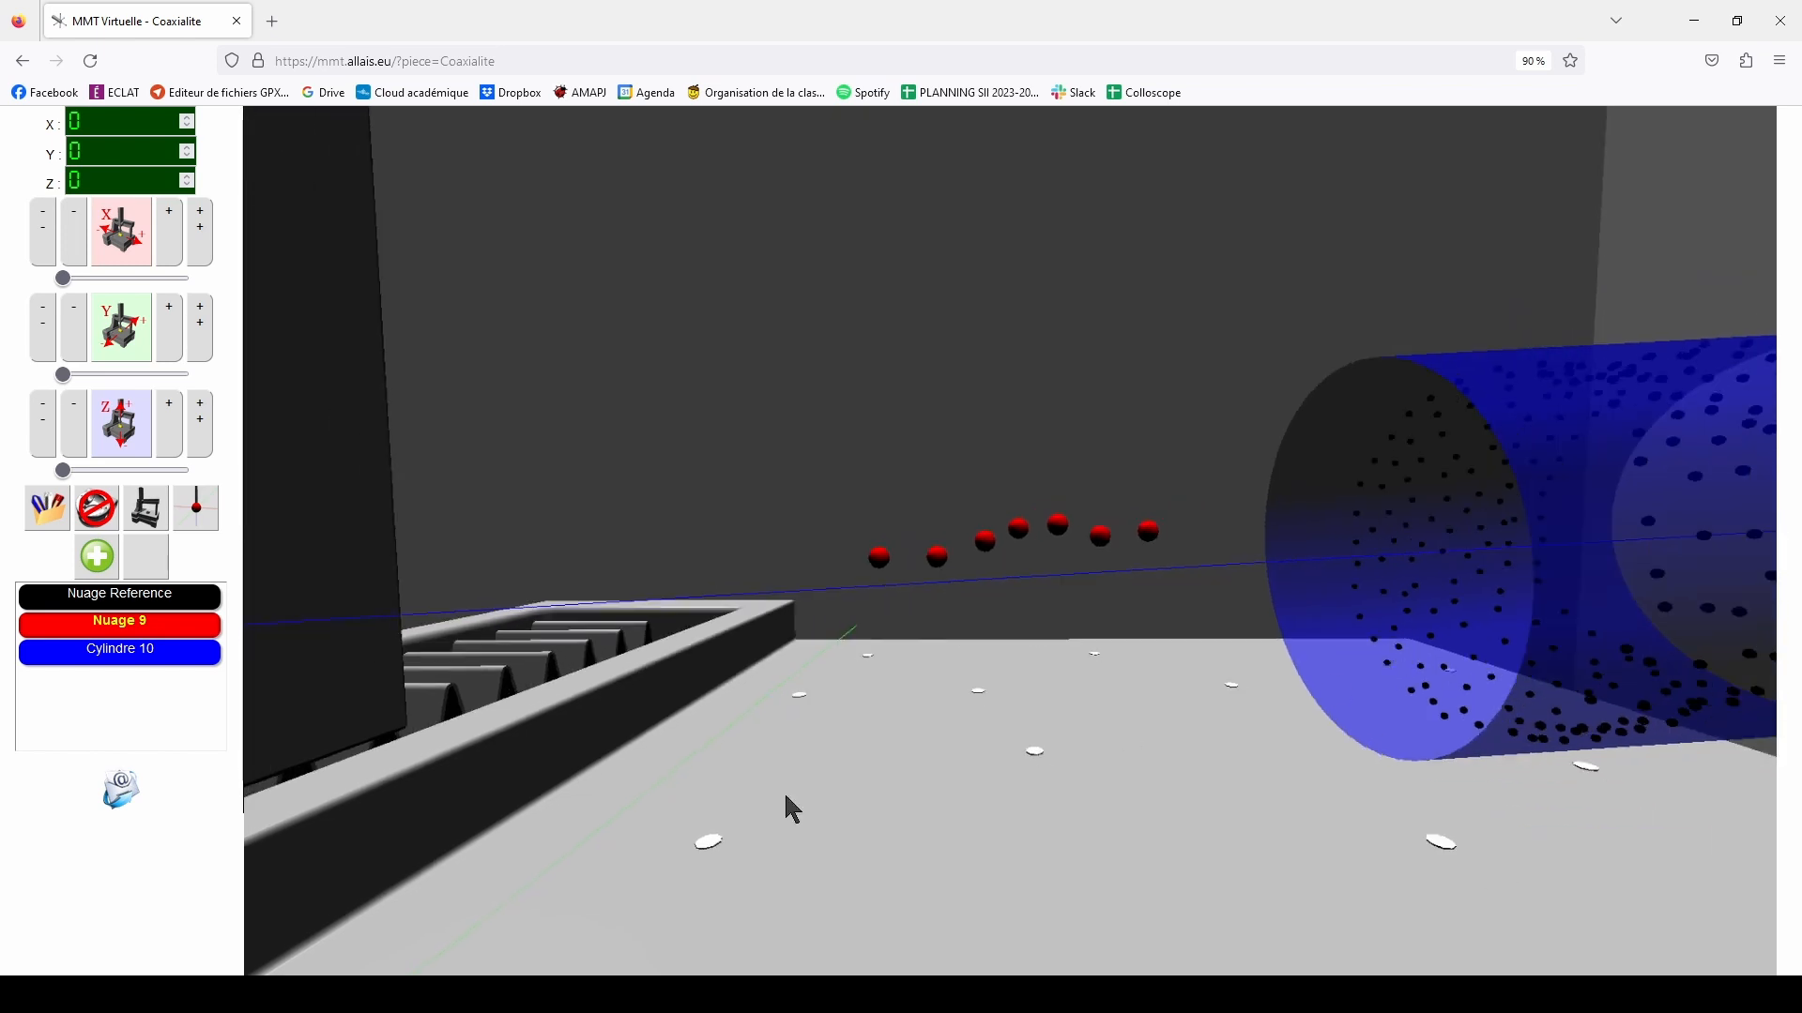
# Measure Nuage 9 against Cylindre 10 and move the measurement dialog clear of the points
pyautogui.click(101, 658)
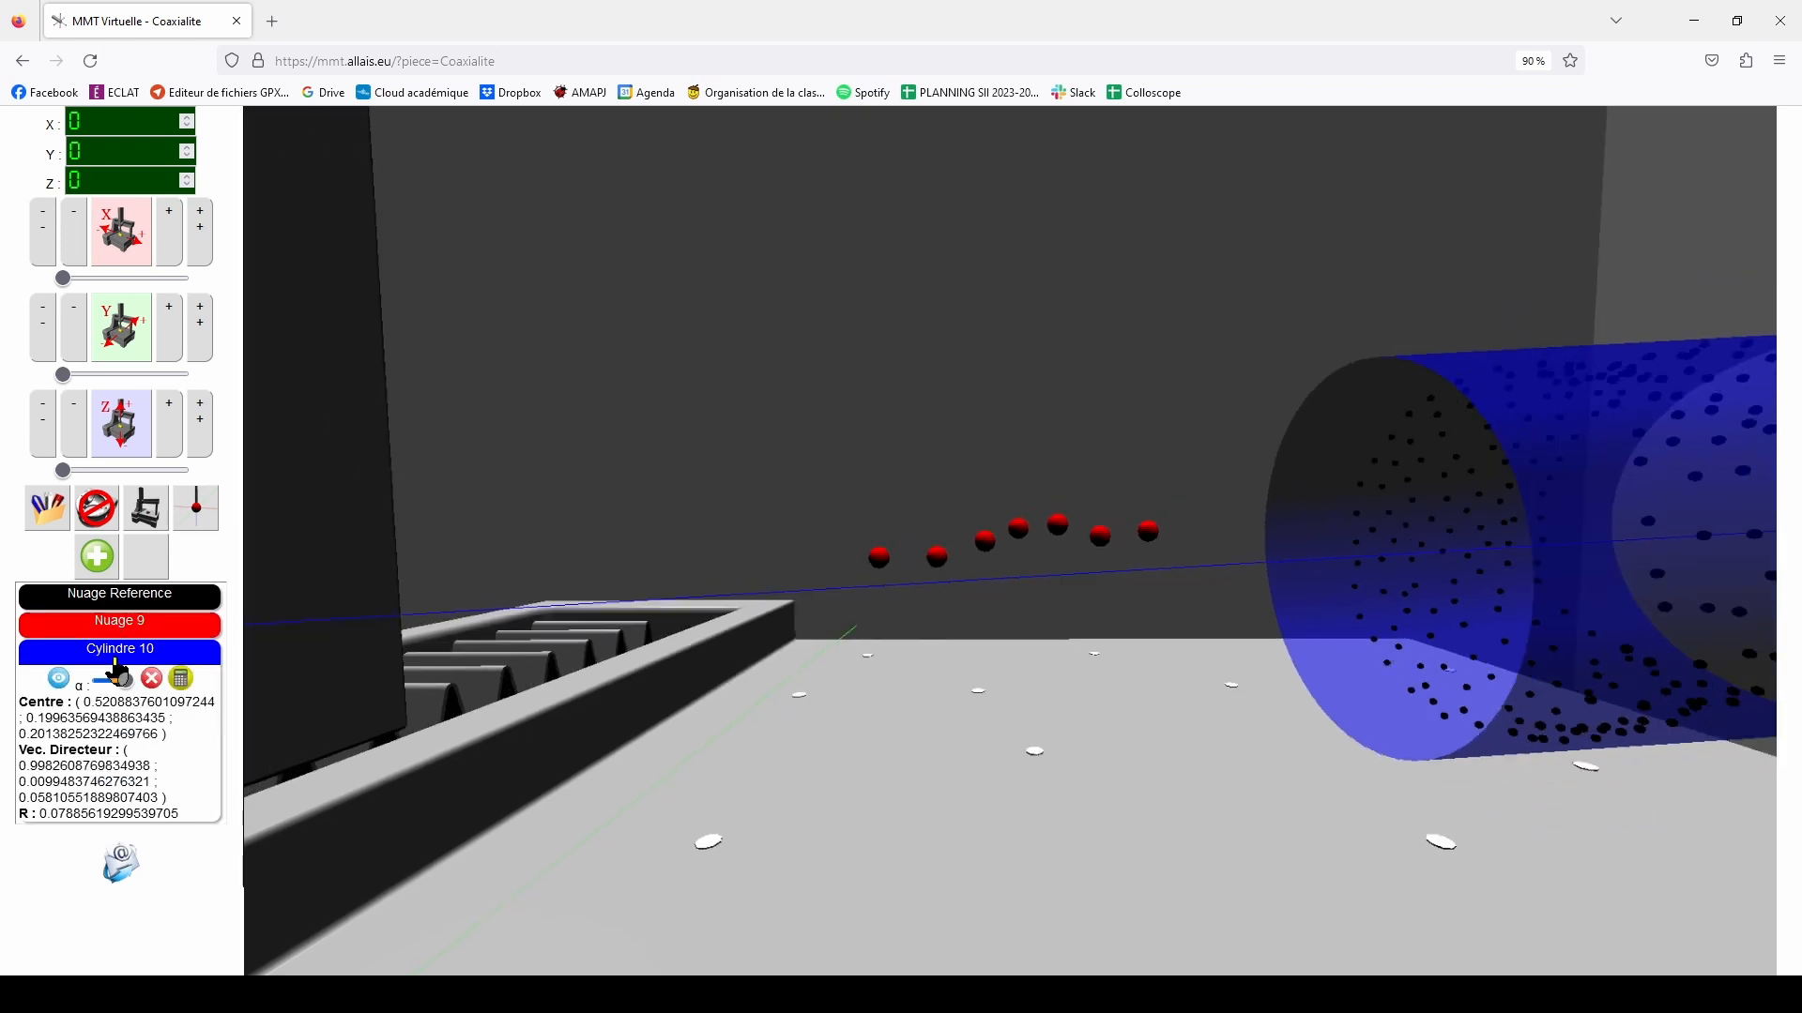
pyautogui.click(181, 681)
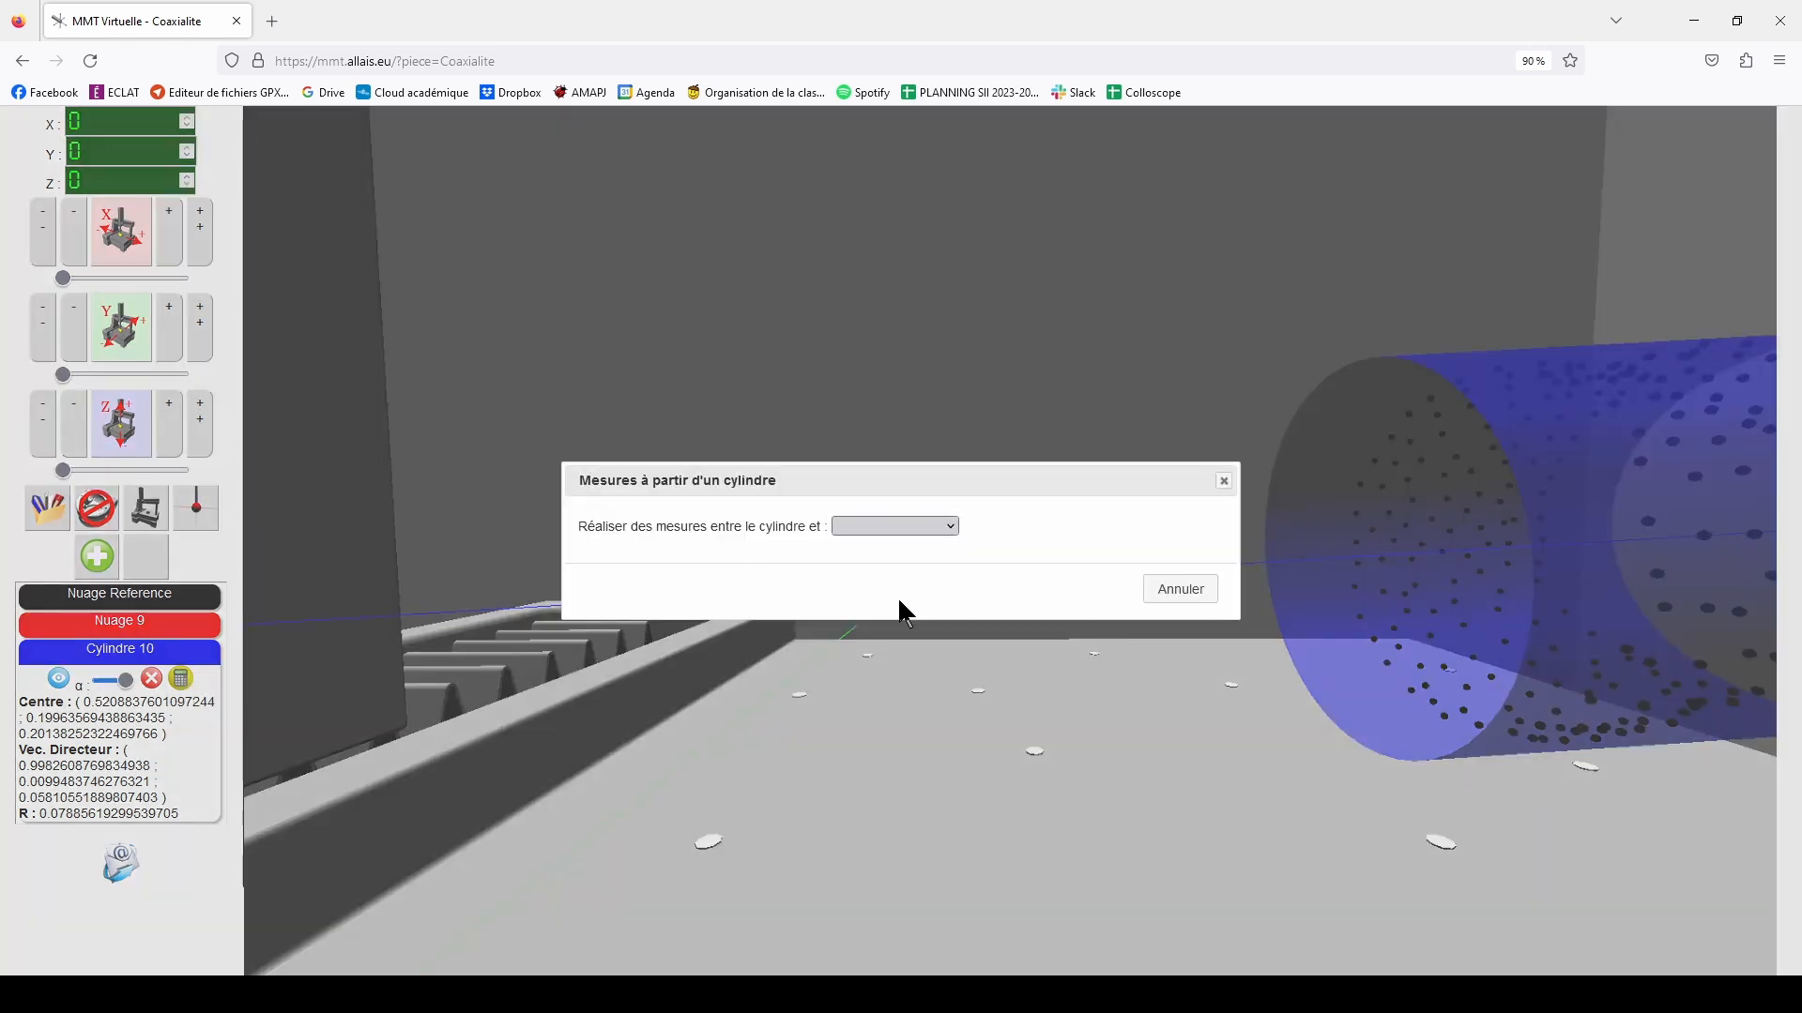
pyautogui.click(895, 526)
pyautogui.click(887, 577)
pyautogui.moveTo(985, 481); pyautogui.dragTo(441, 255)
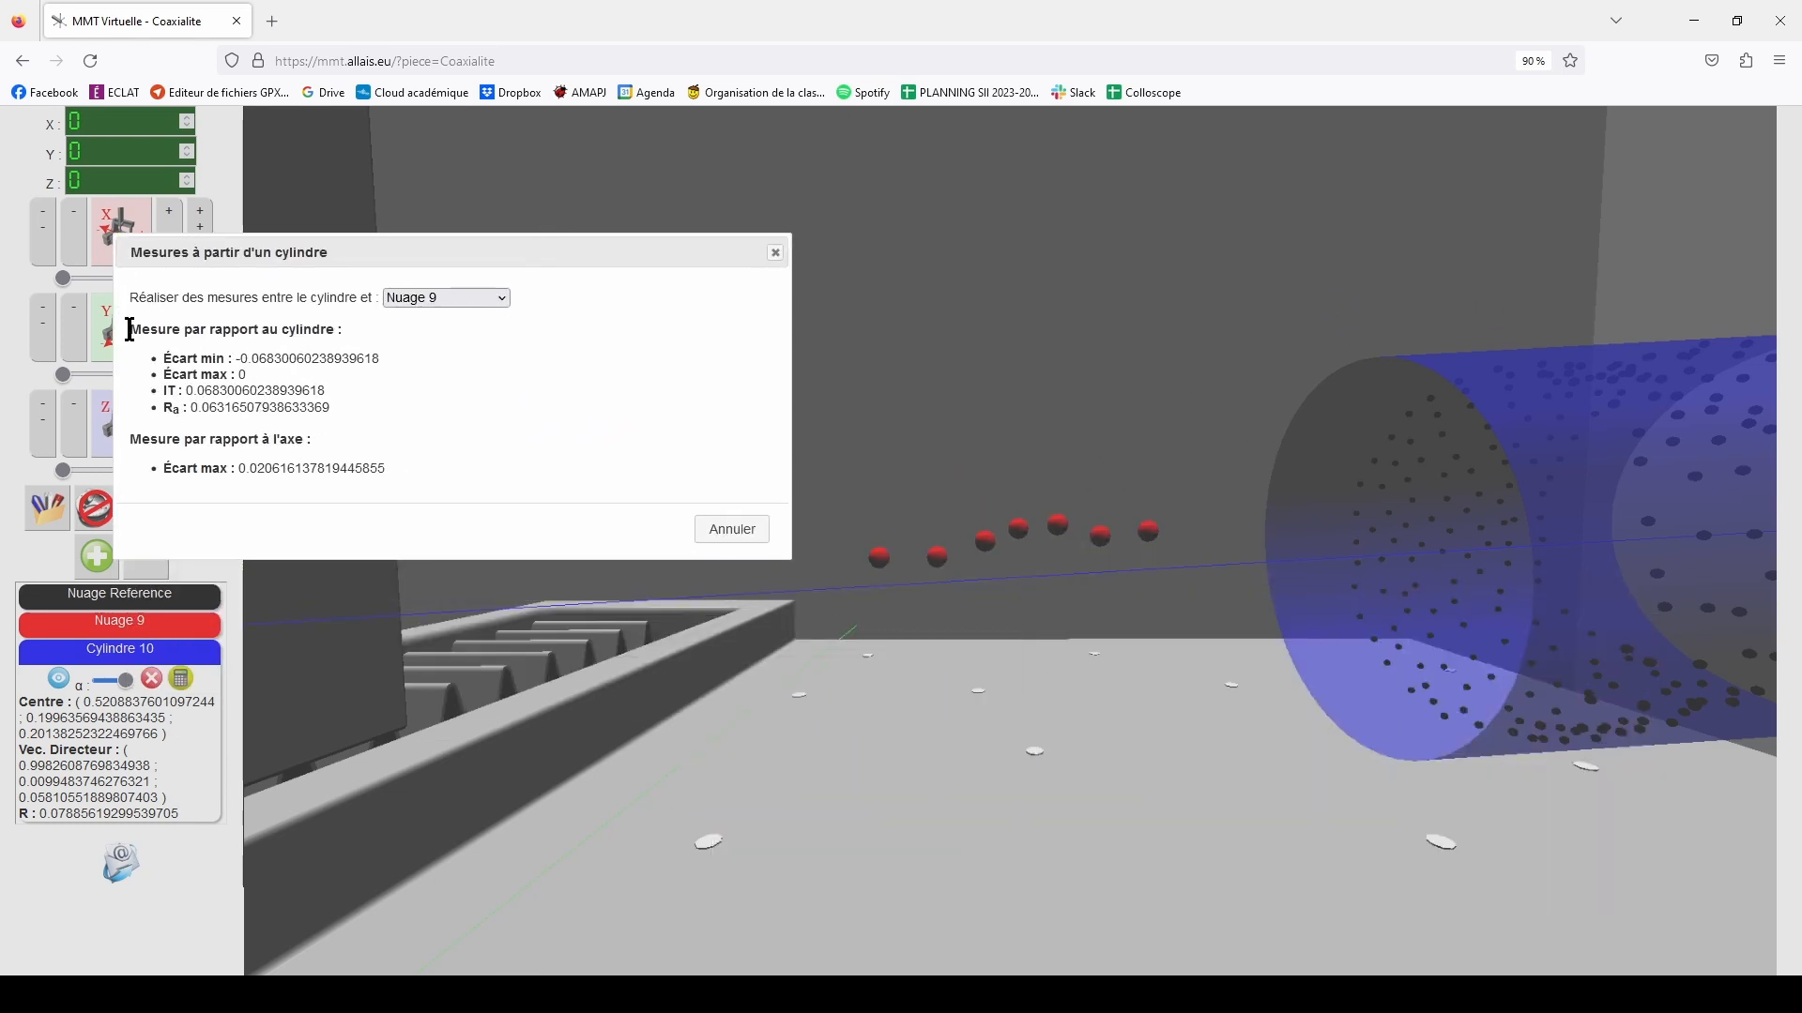
# Examine the deviations from the cylinder and the maximum deviation from its axis, and close the measurement and cylinder details
pyautogui.moveTo(129, 330); pyautogui.dragTo(336, 410)
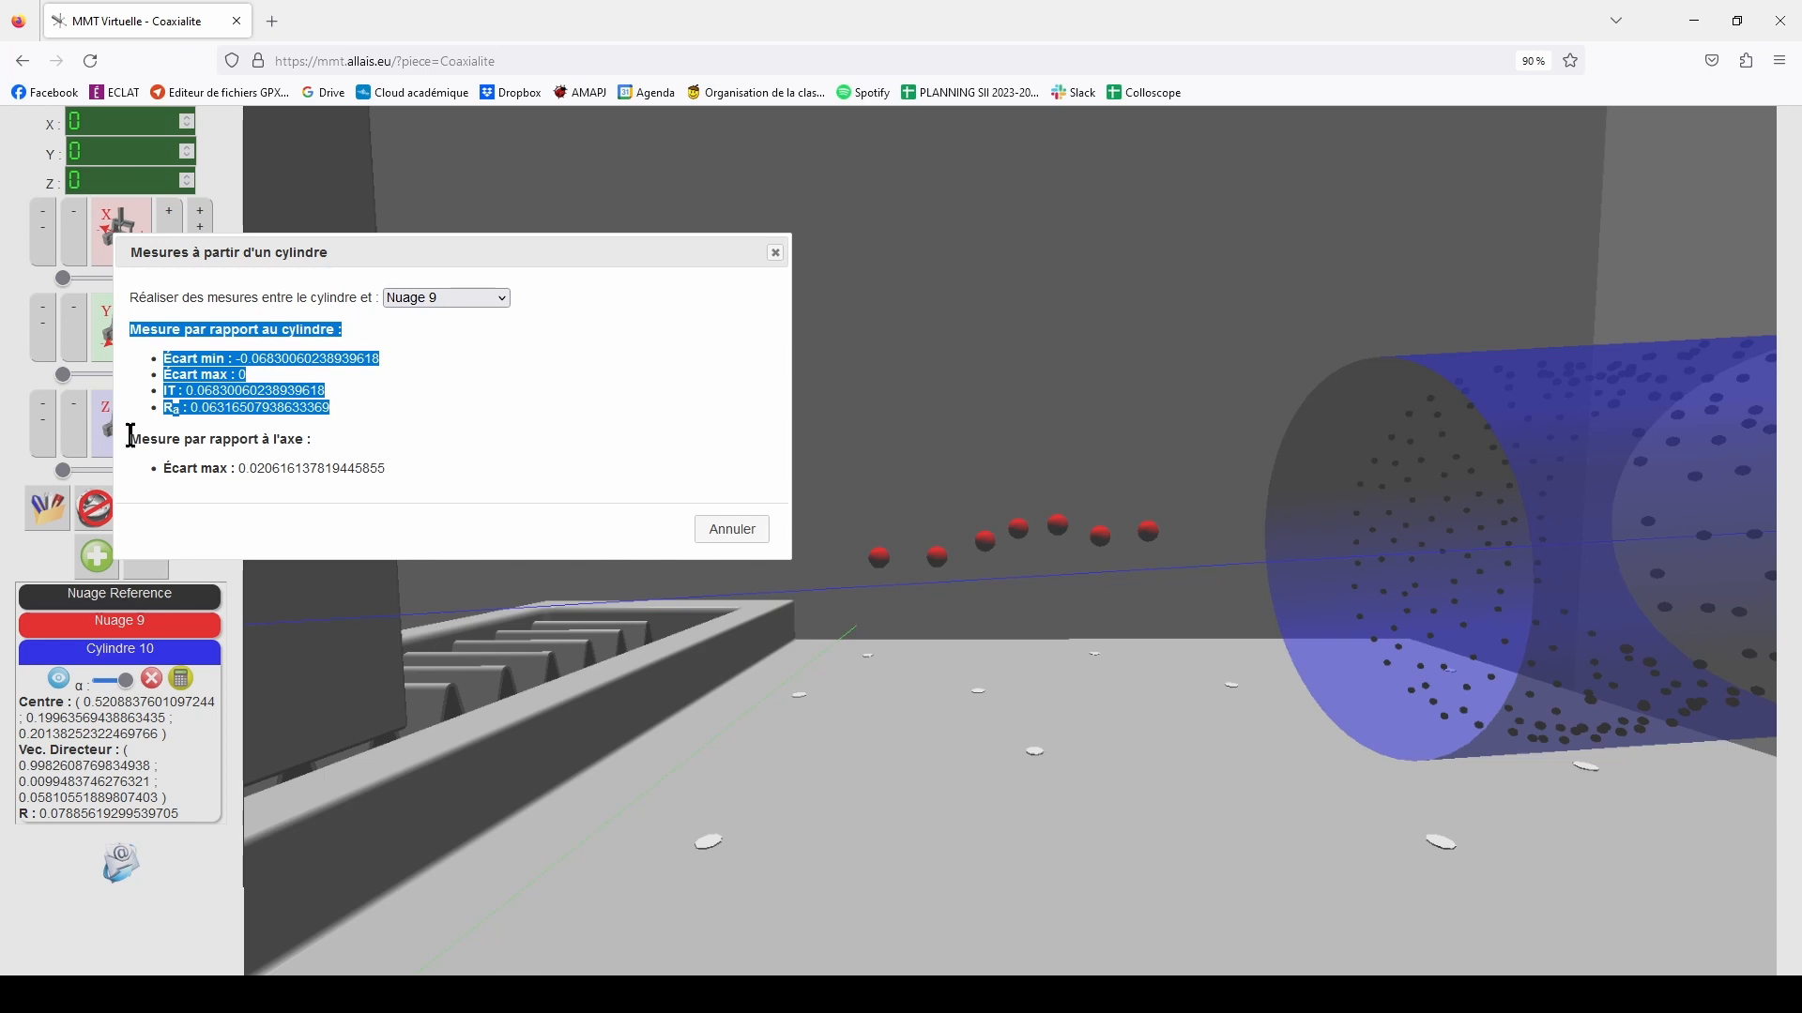
pyautogui.moveTo(129, 438); pyautogui.dragTo(432, 478)
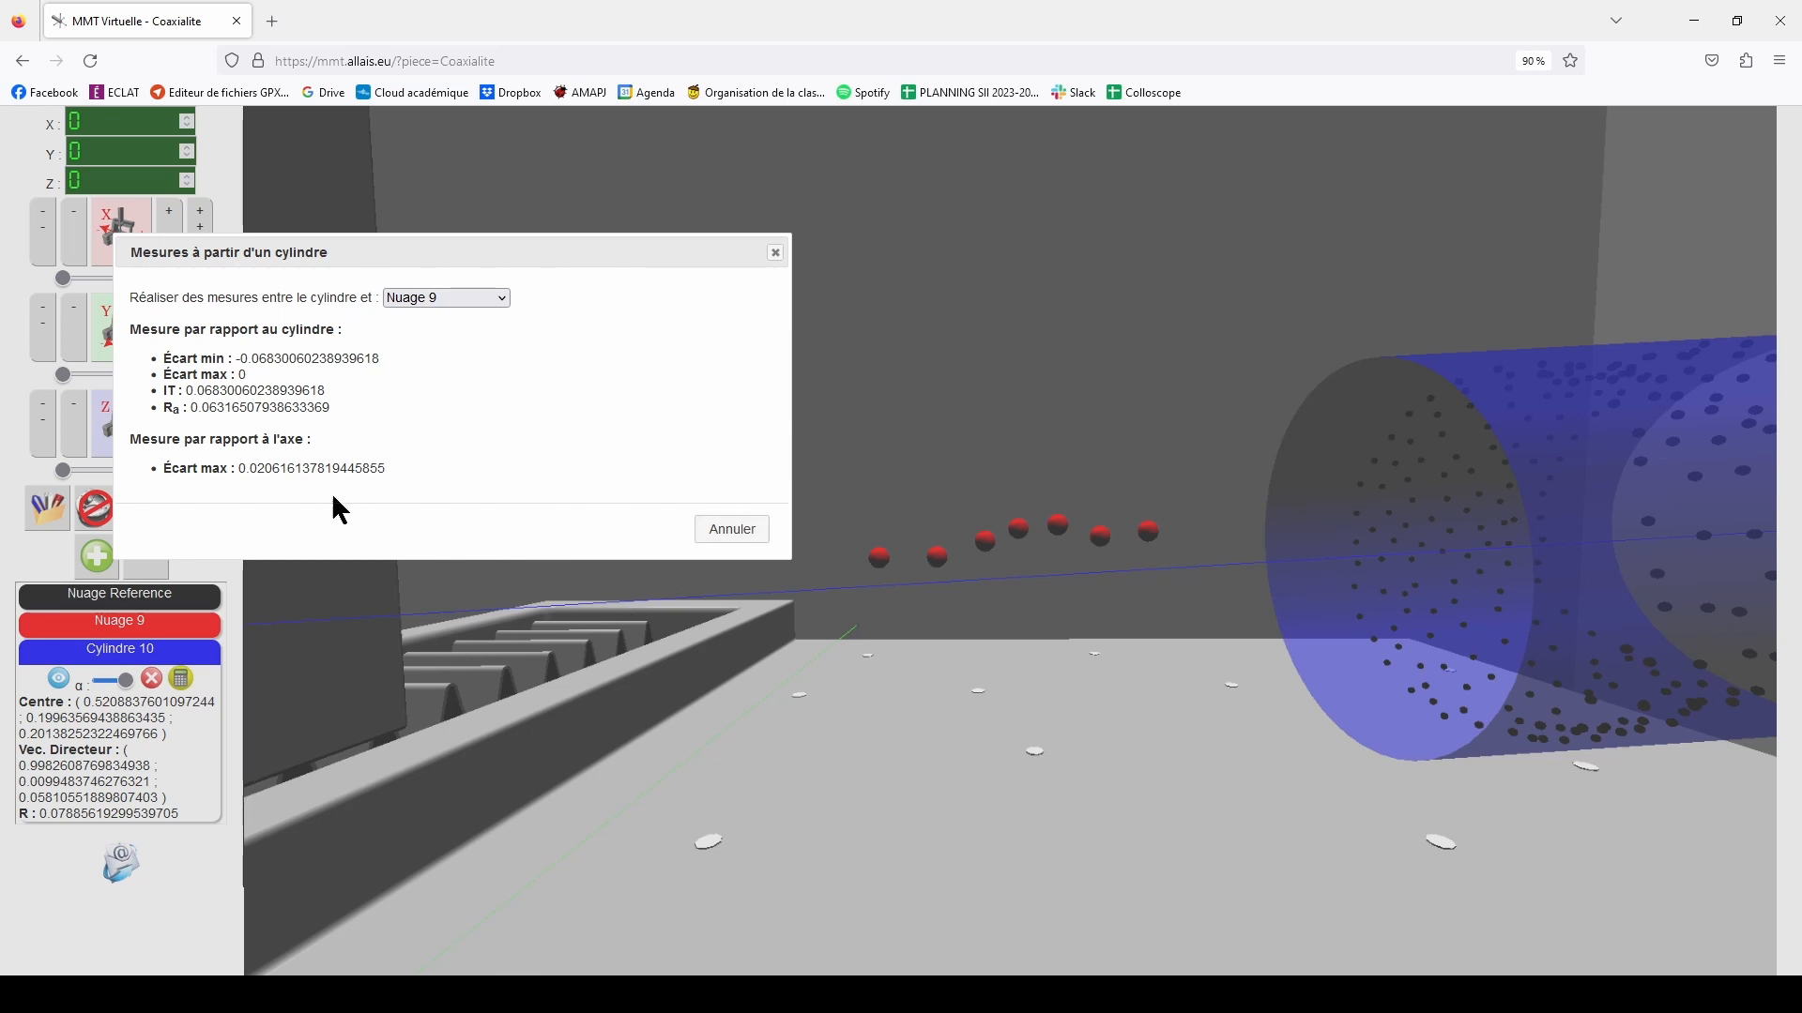
pyautogui.moveTo(250, 469); pyautogui.dragTo(274, 469)
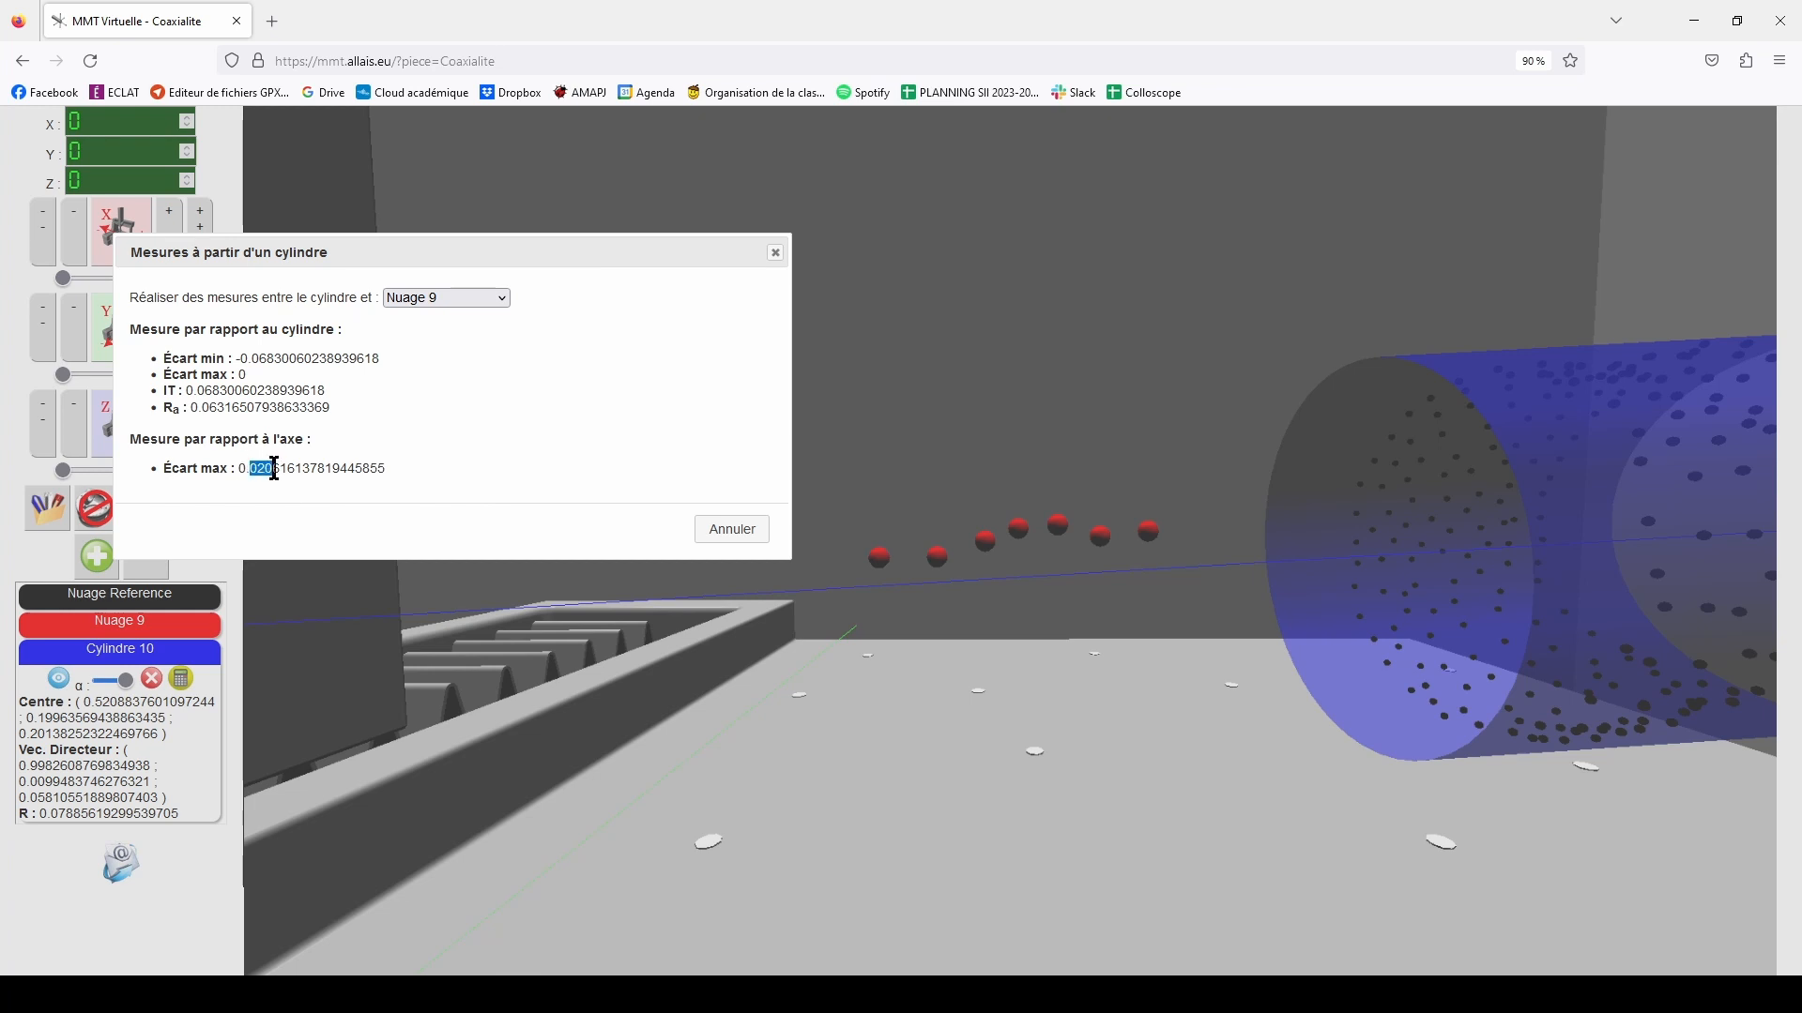
pyautogui.click(418, 474)
pyautogui.click(733, 531)
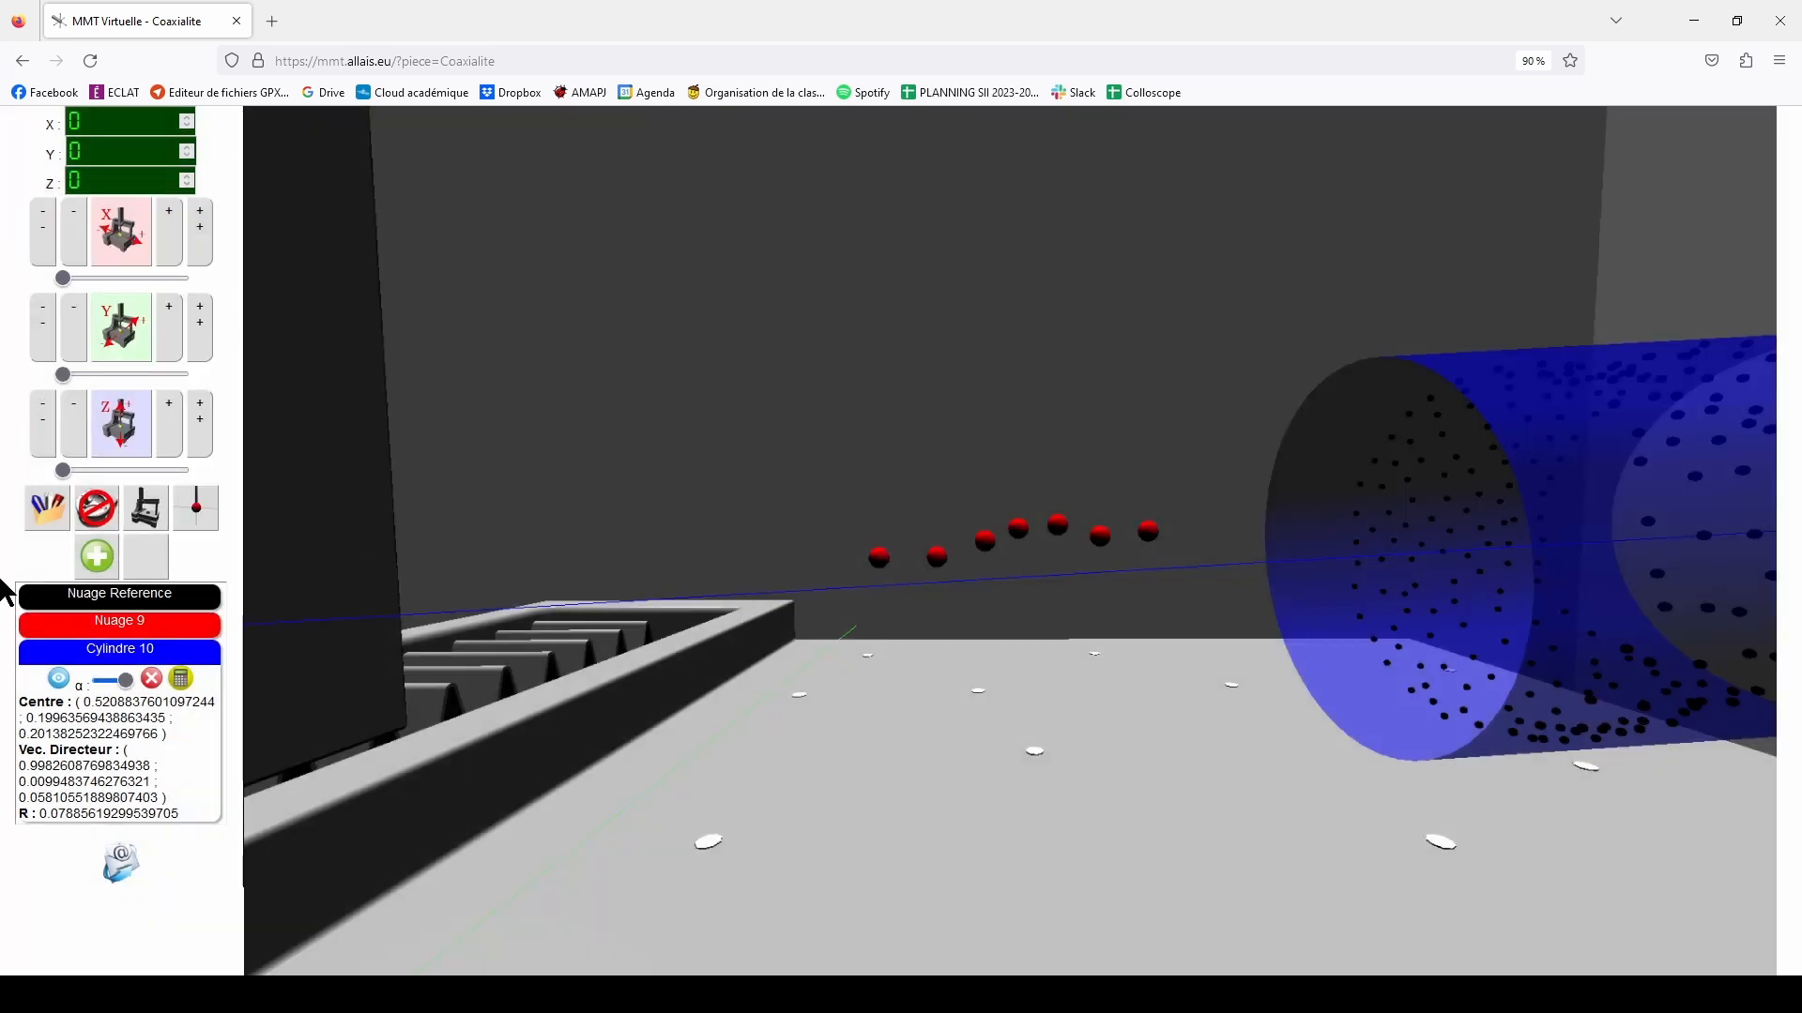
pyautogui.click(116, 651)
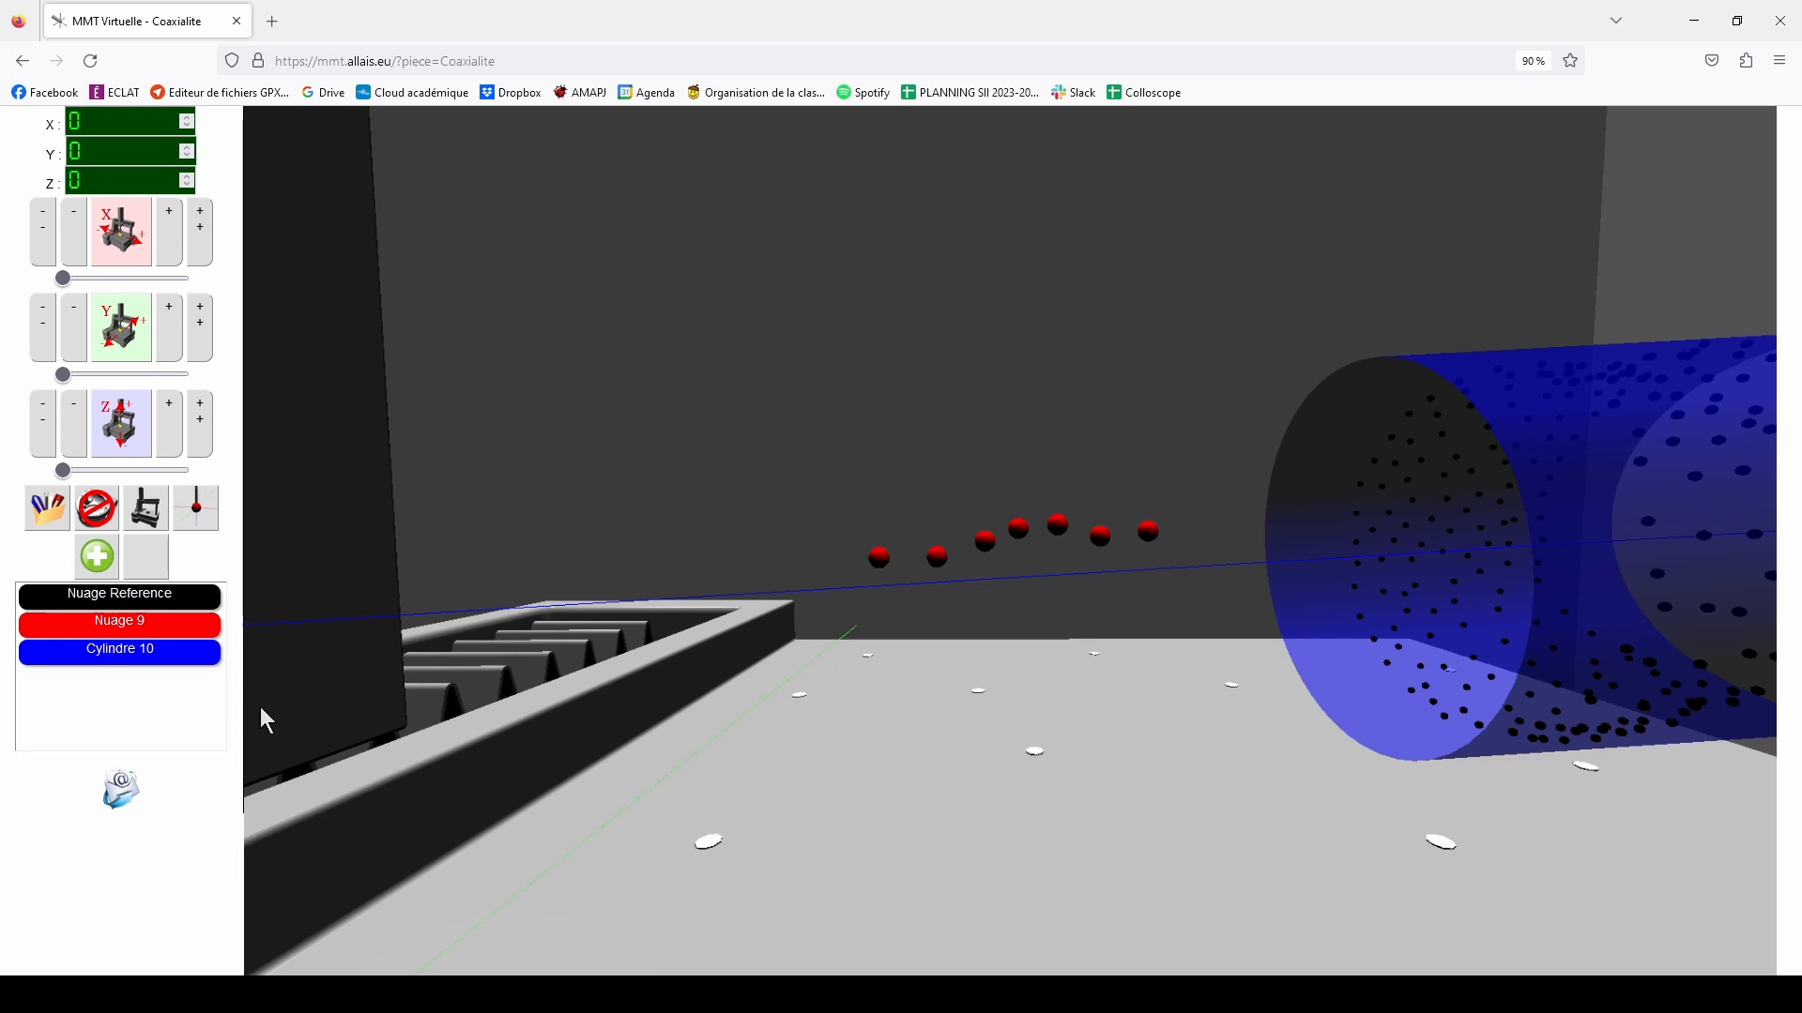
# Add Droite 11 as the Droite des moindres carrés of Nuage 9 and inspect it against the points
pyautogui.click(97, 557)
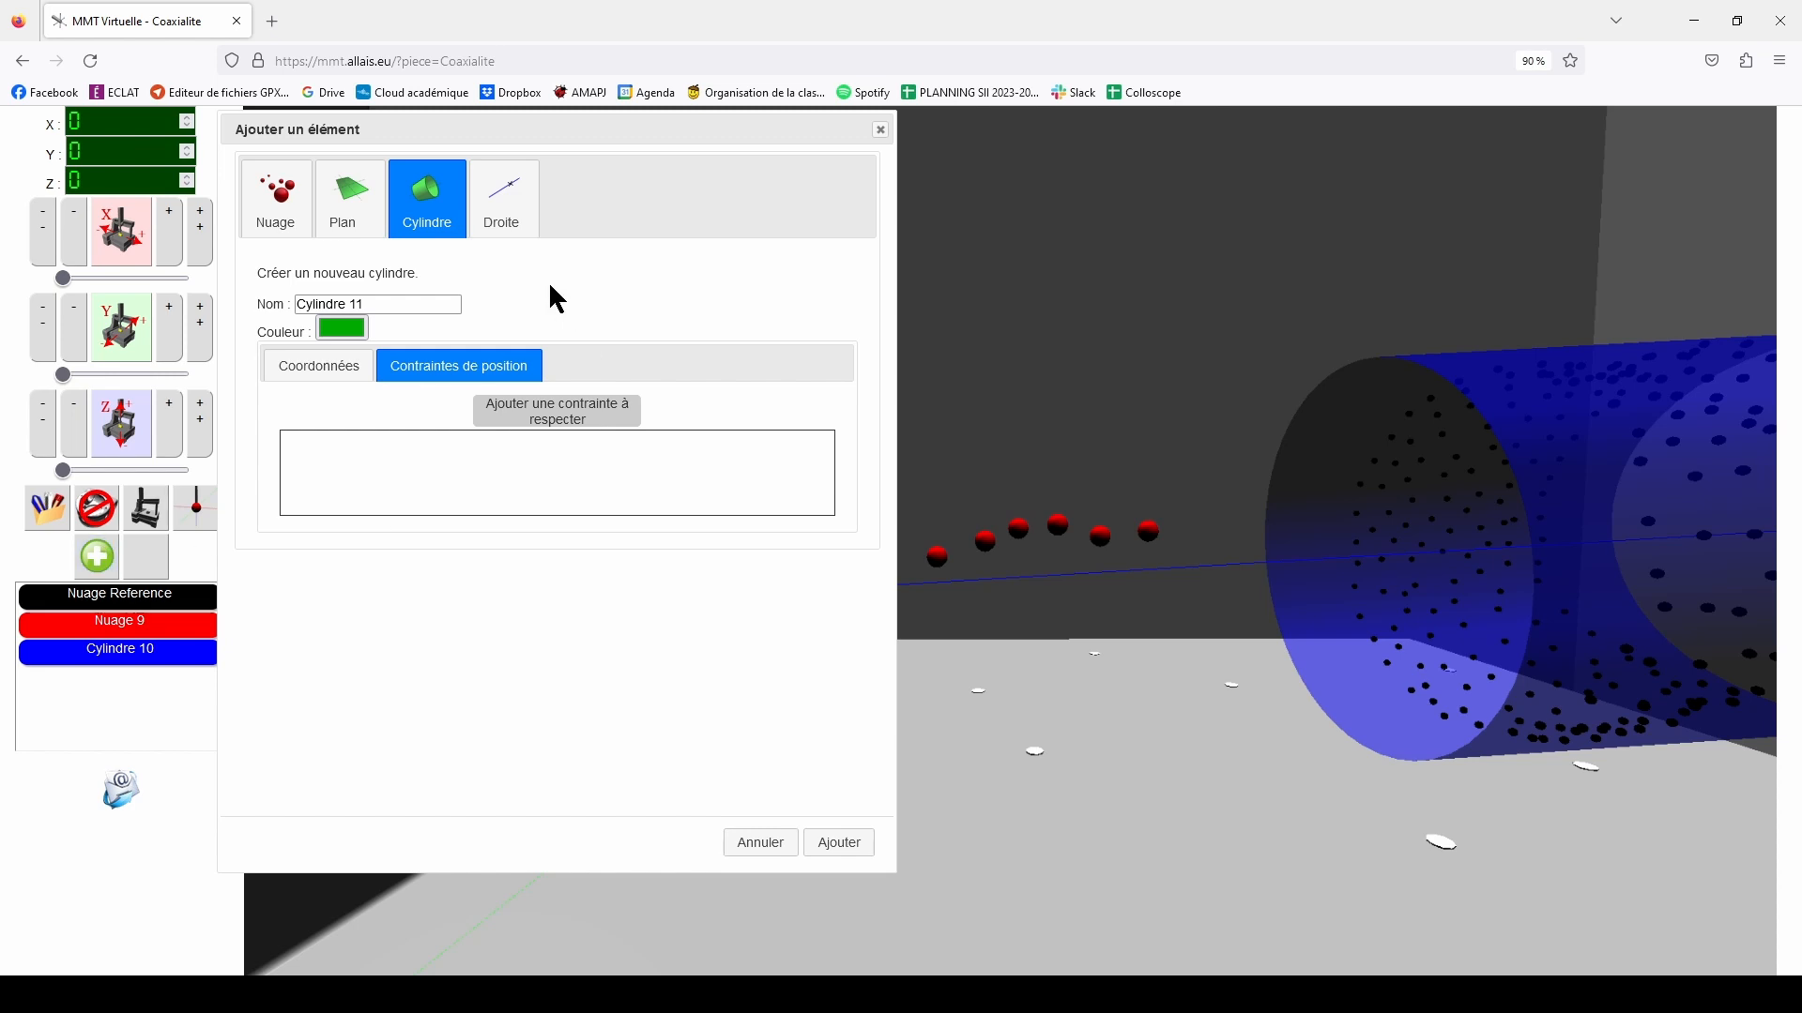
pyautogui.click(507, 217)
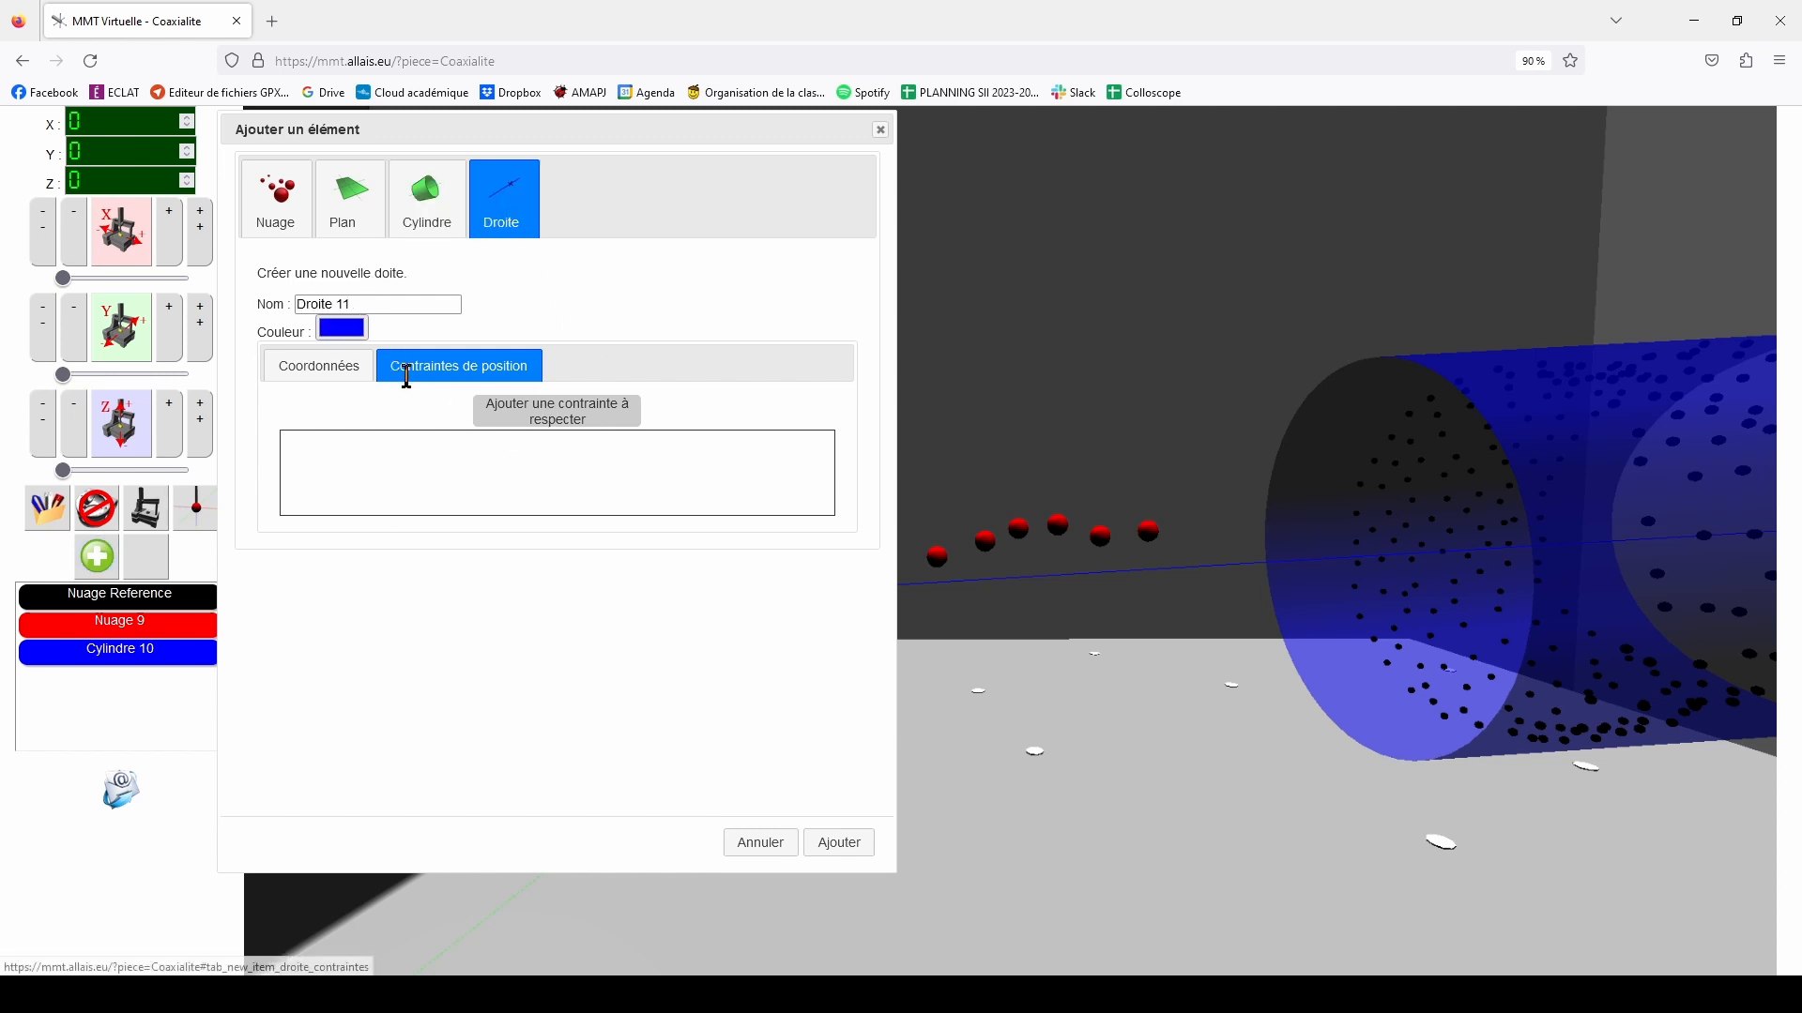
pyautogui.moveTo(664, 121); pyautogui.dragTo(540, 174)
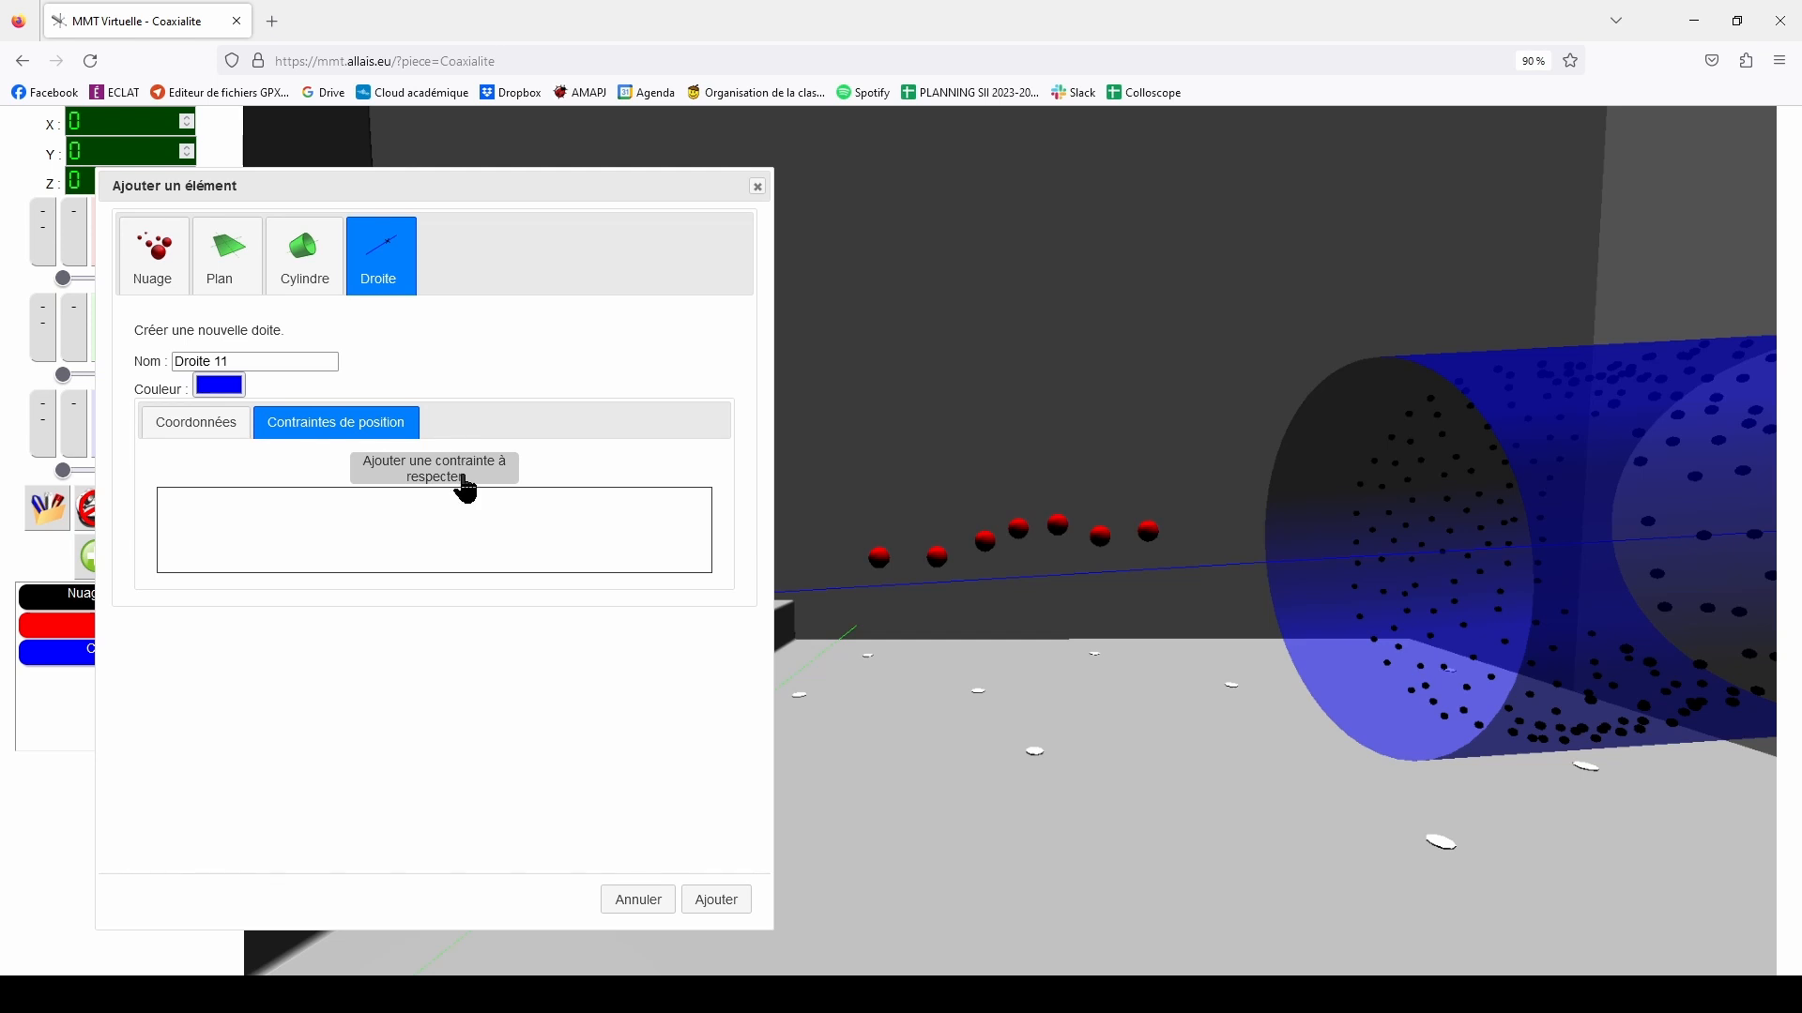
pyautogui.click(198, 426)
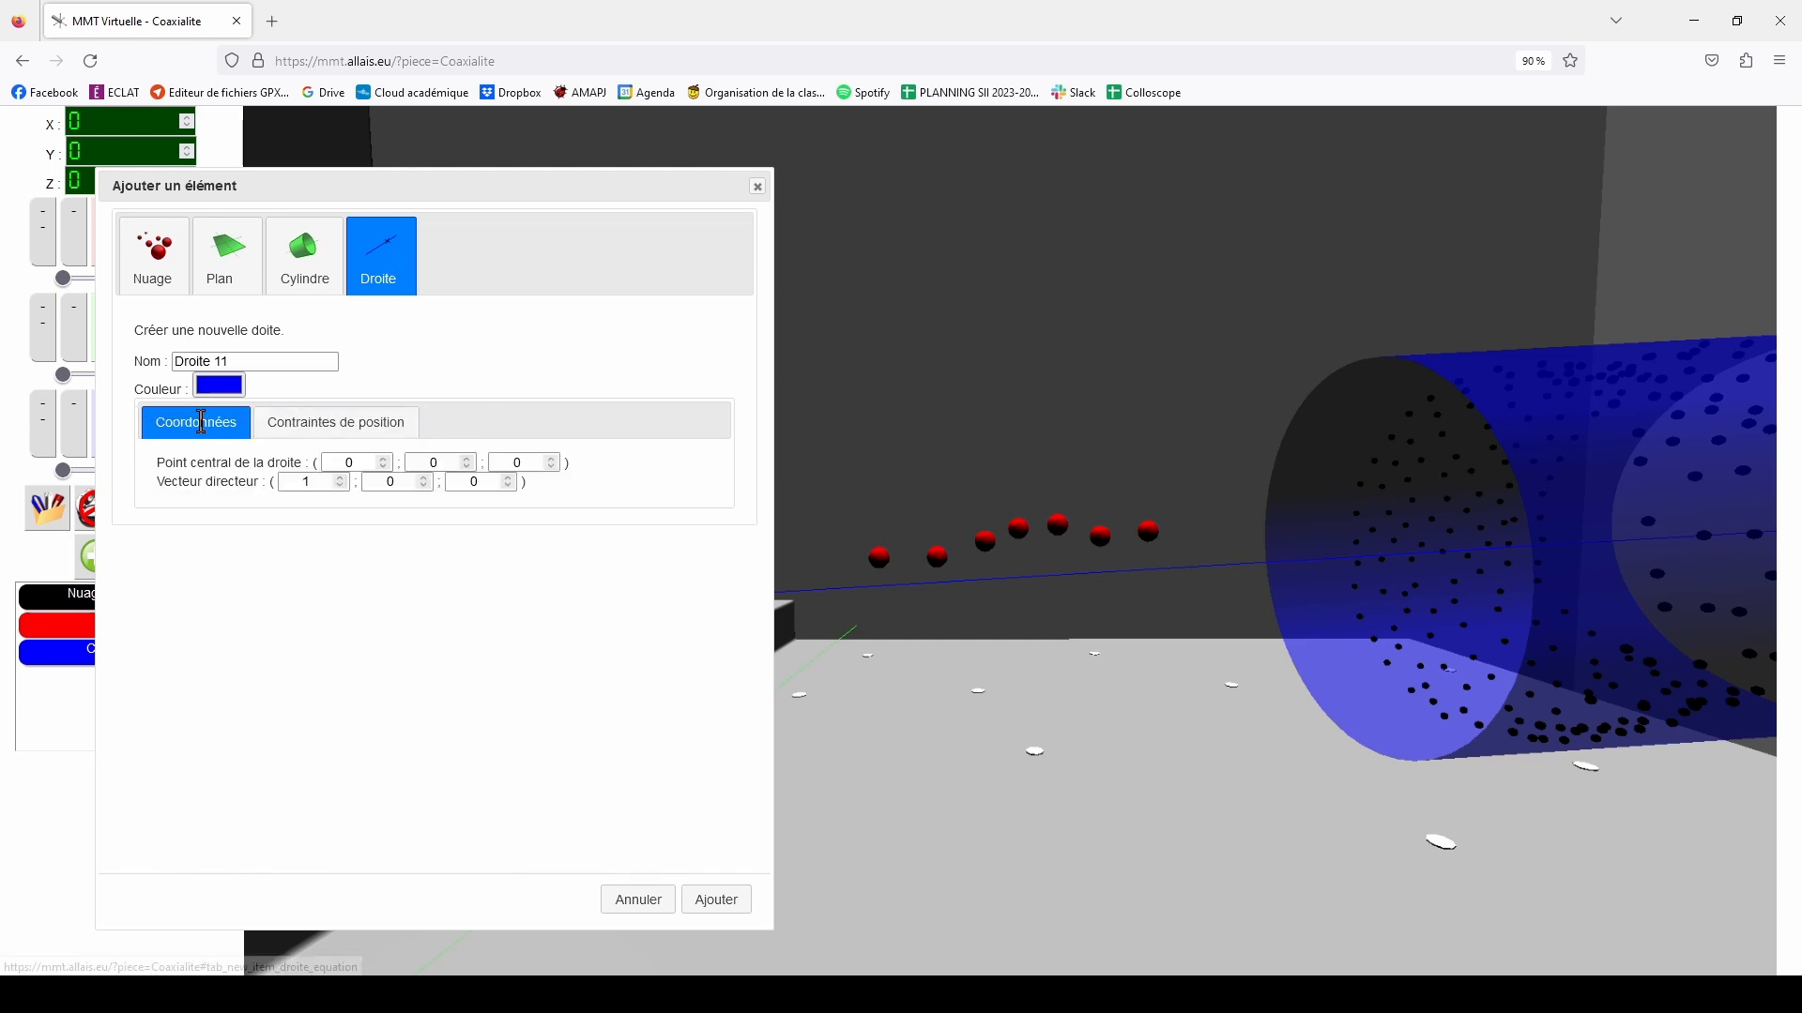
pyautogui.click(320, 433)
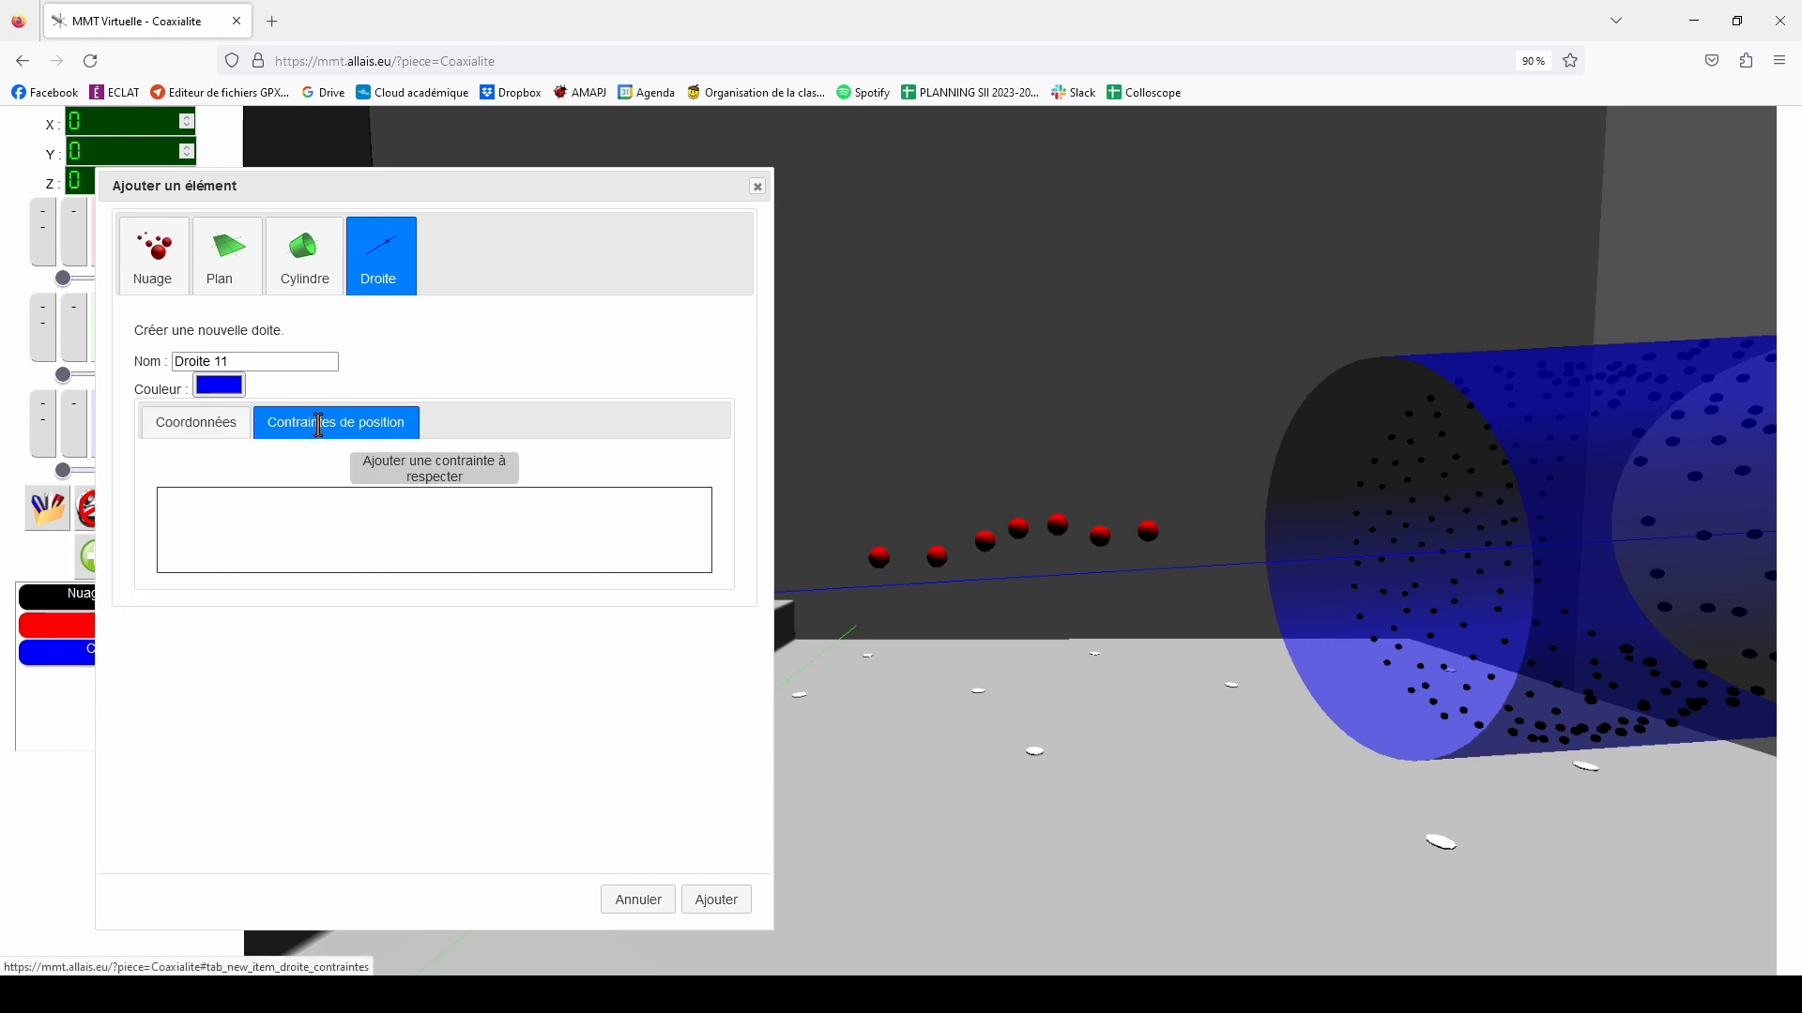
pyautogui.click(438, 474)
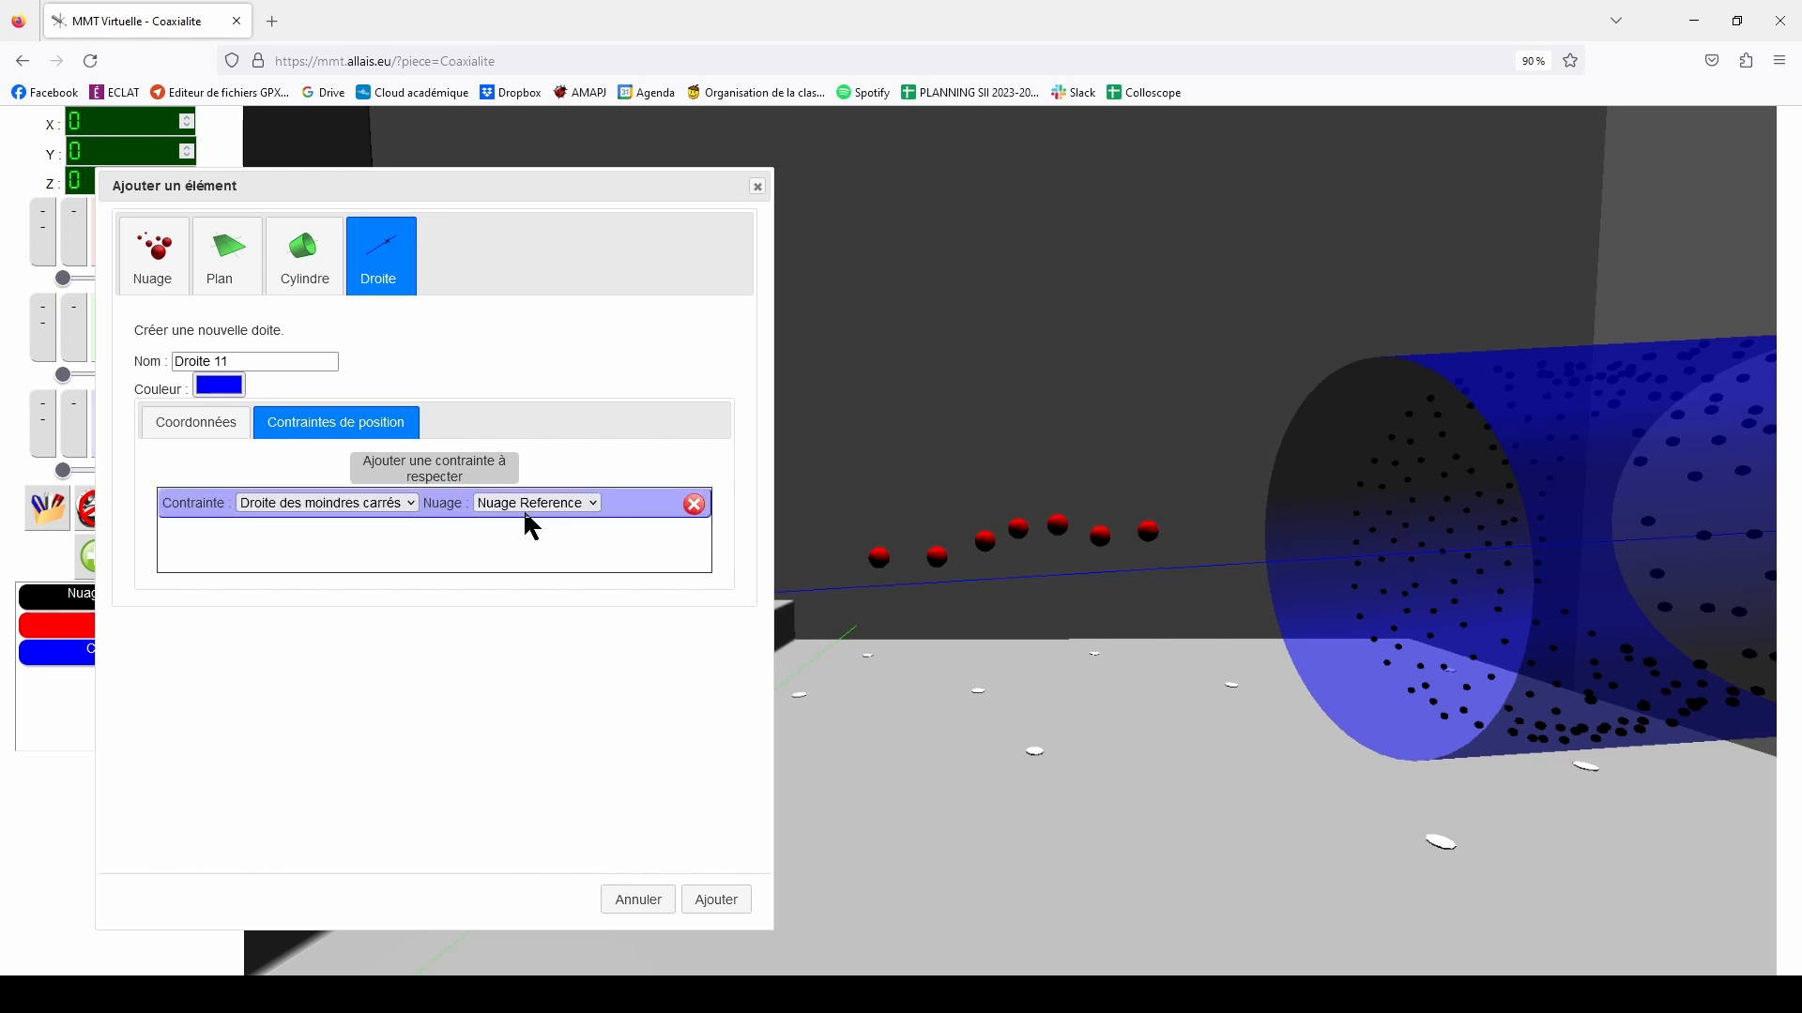
pyautogui.click(534, 556)
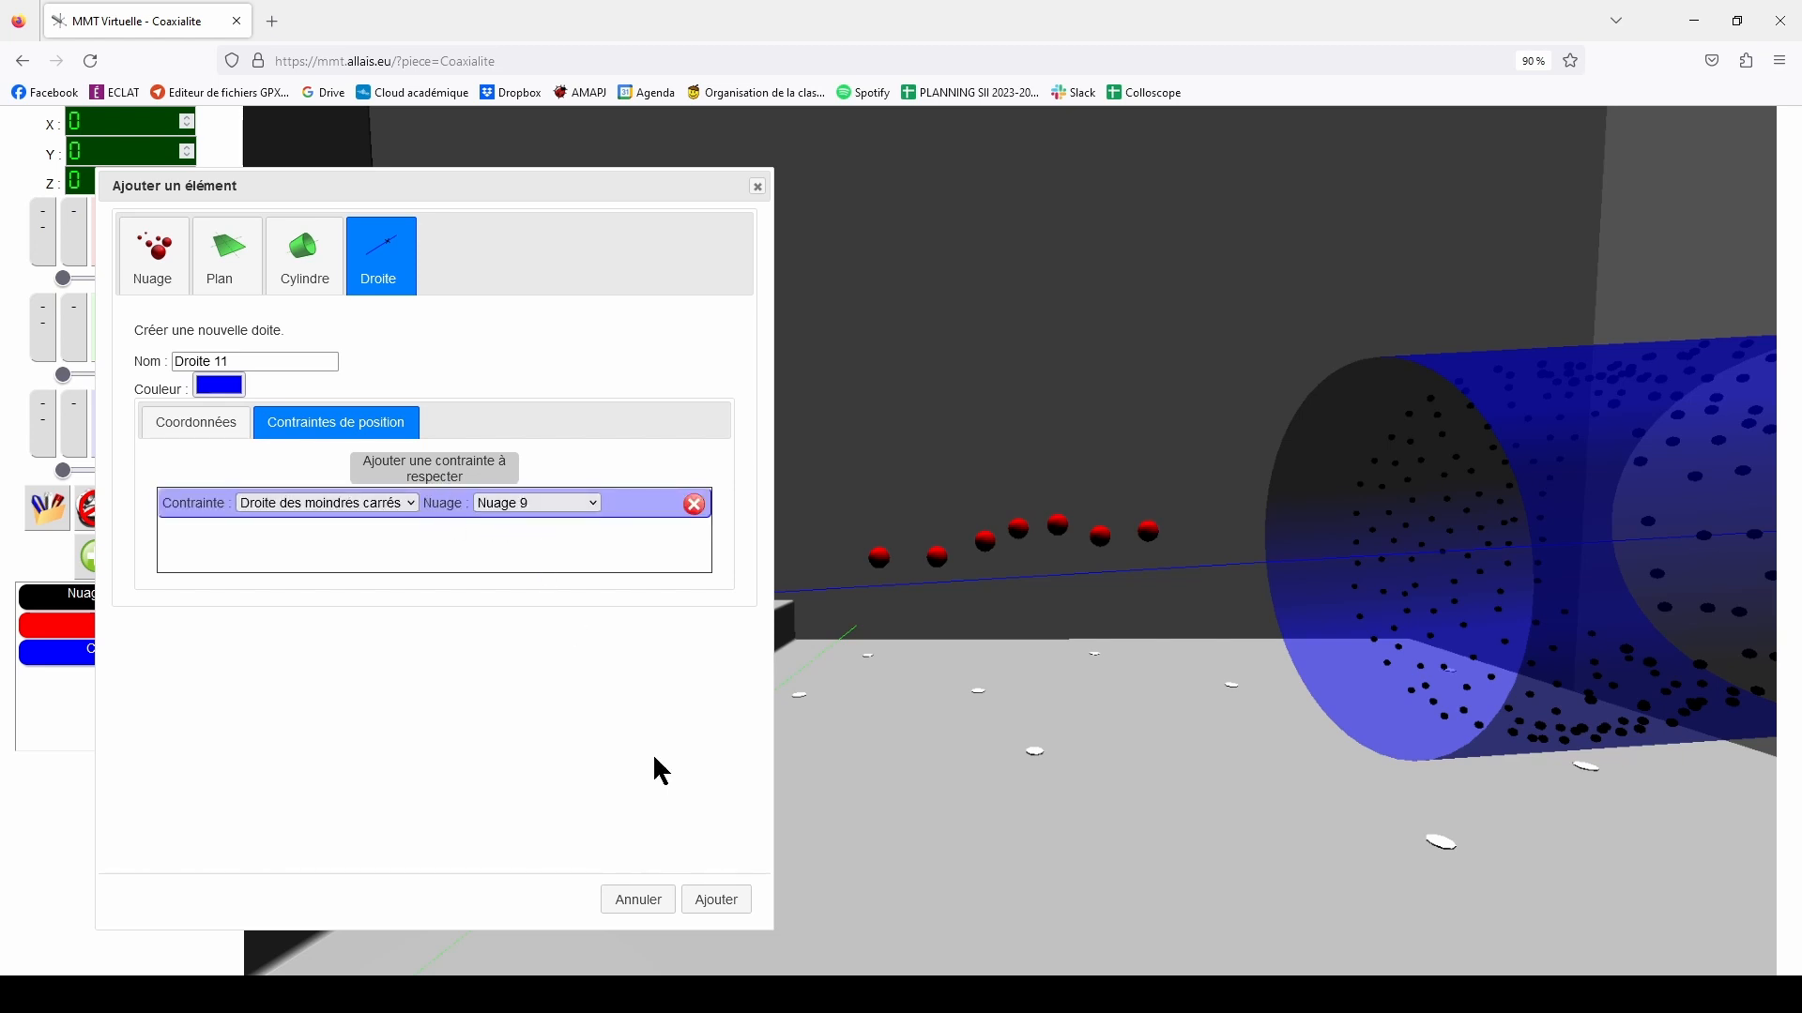
pyautogui.click(717, 903)
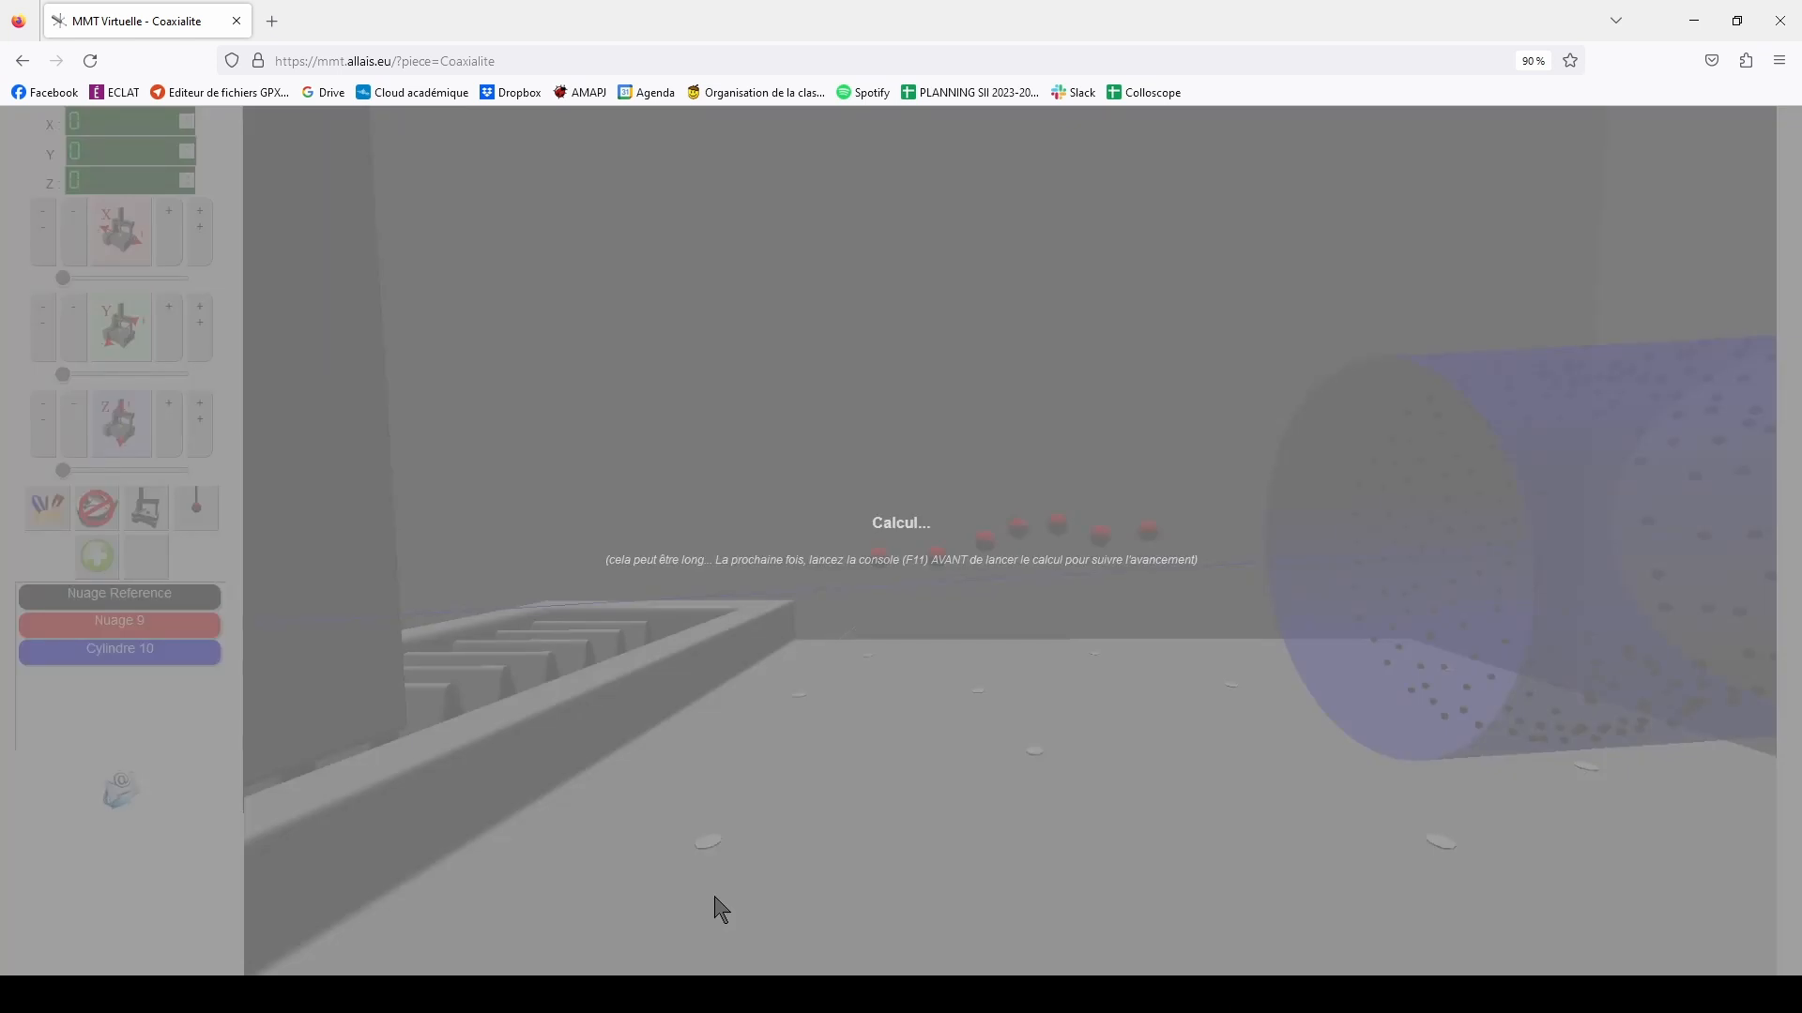
pyautogui.scroll(5, 1028, 498)
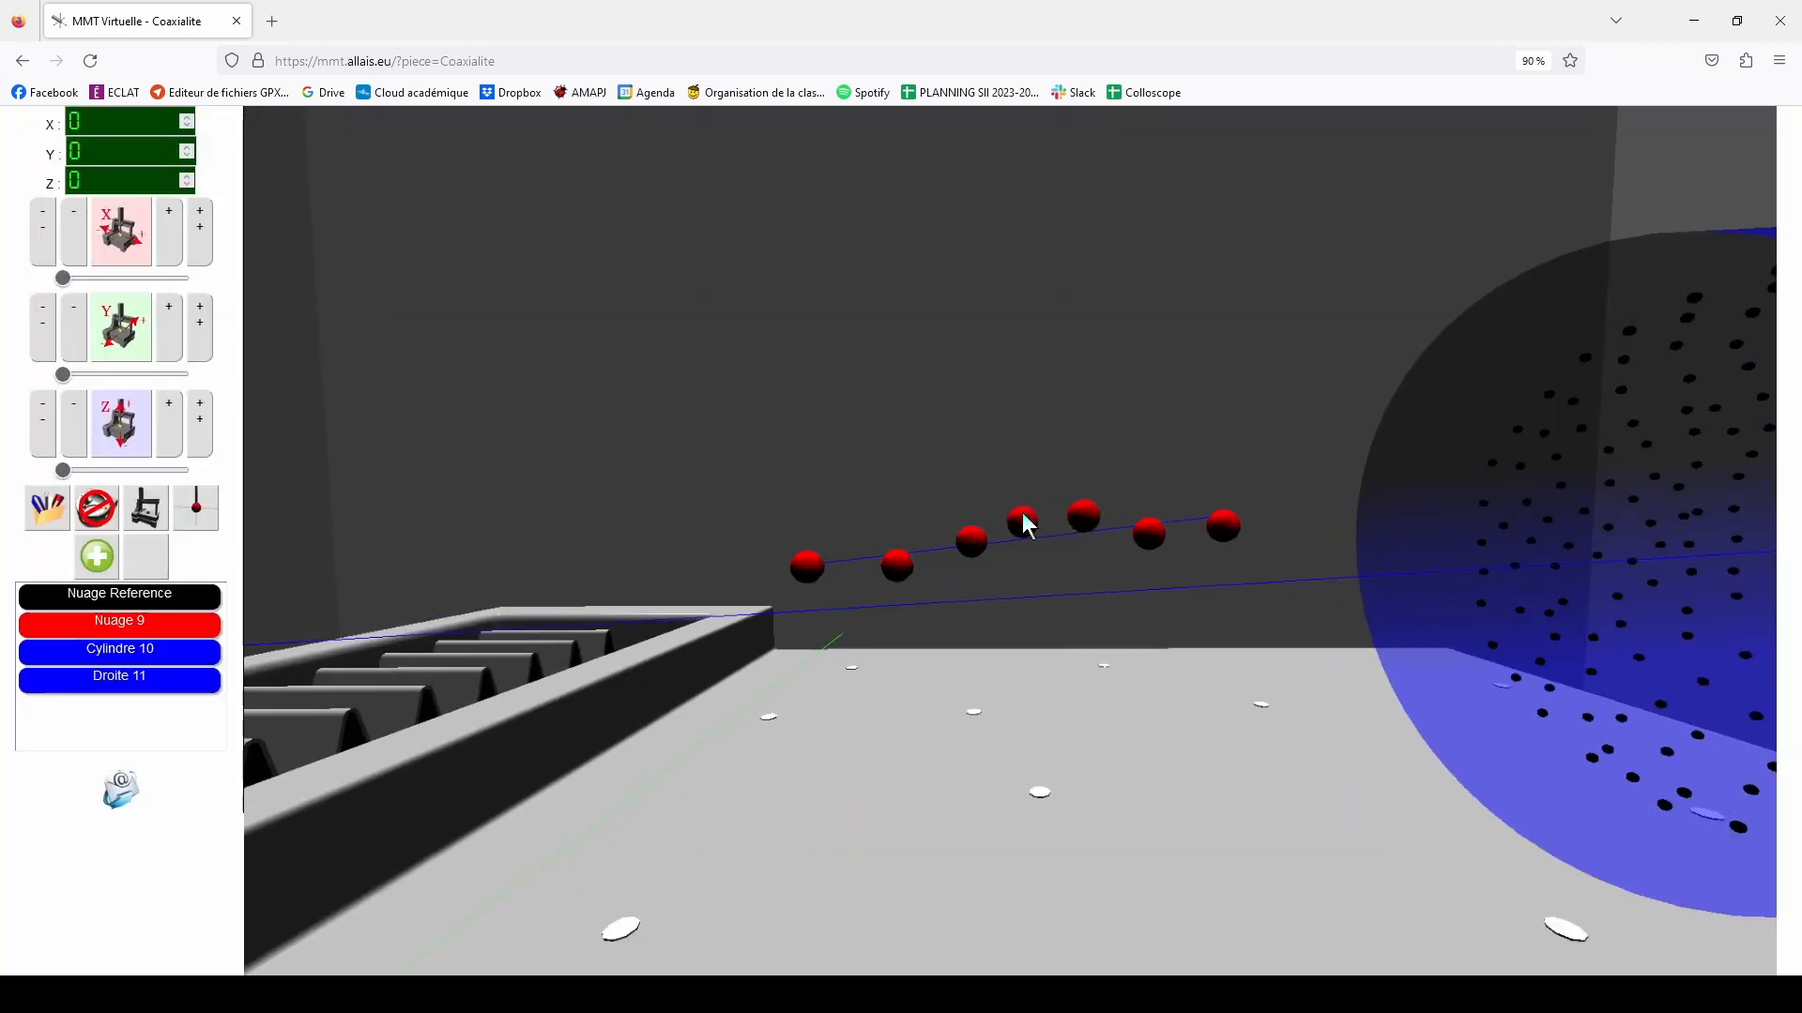
pyautogui.scroll(-3, 1022, 513)
pyautogui.scroll(3, 911, 509)
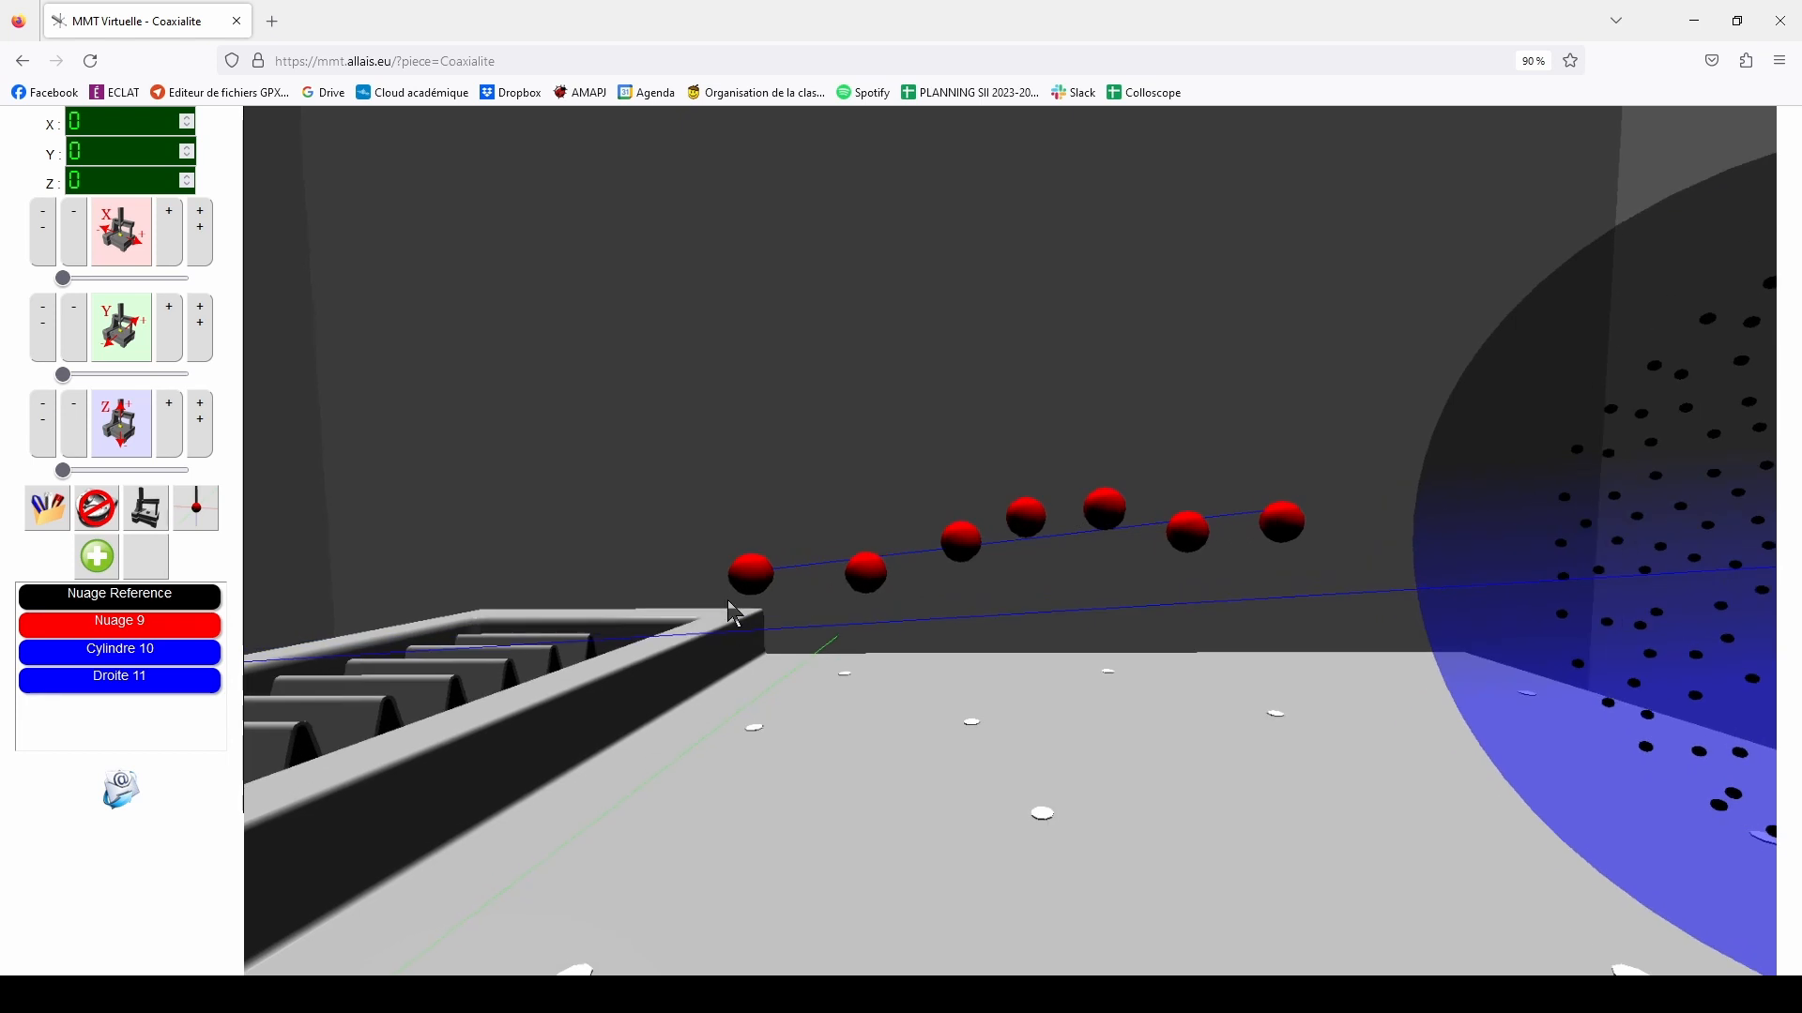
# Hide Cylindre 10 and close its details so that only Droite 11 is compared with the Nuage 9 points
pyautogui.click(150, 656)
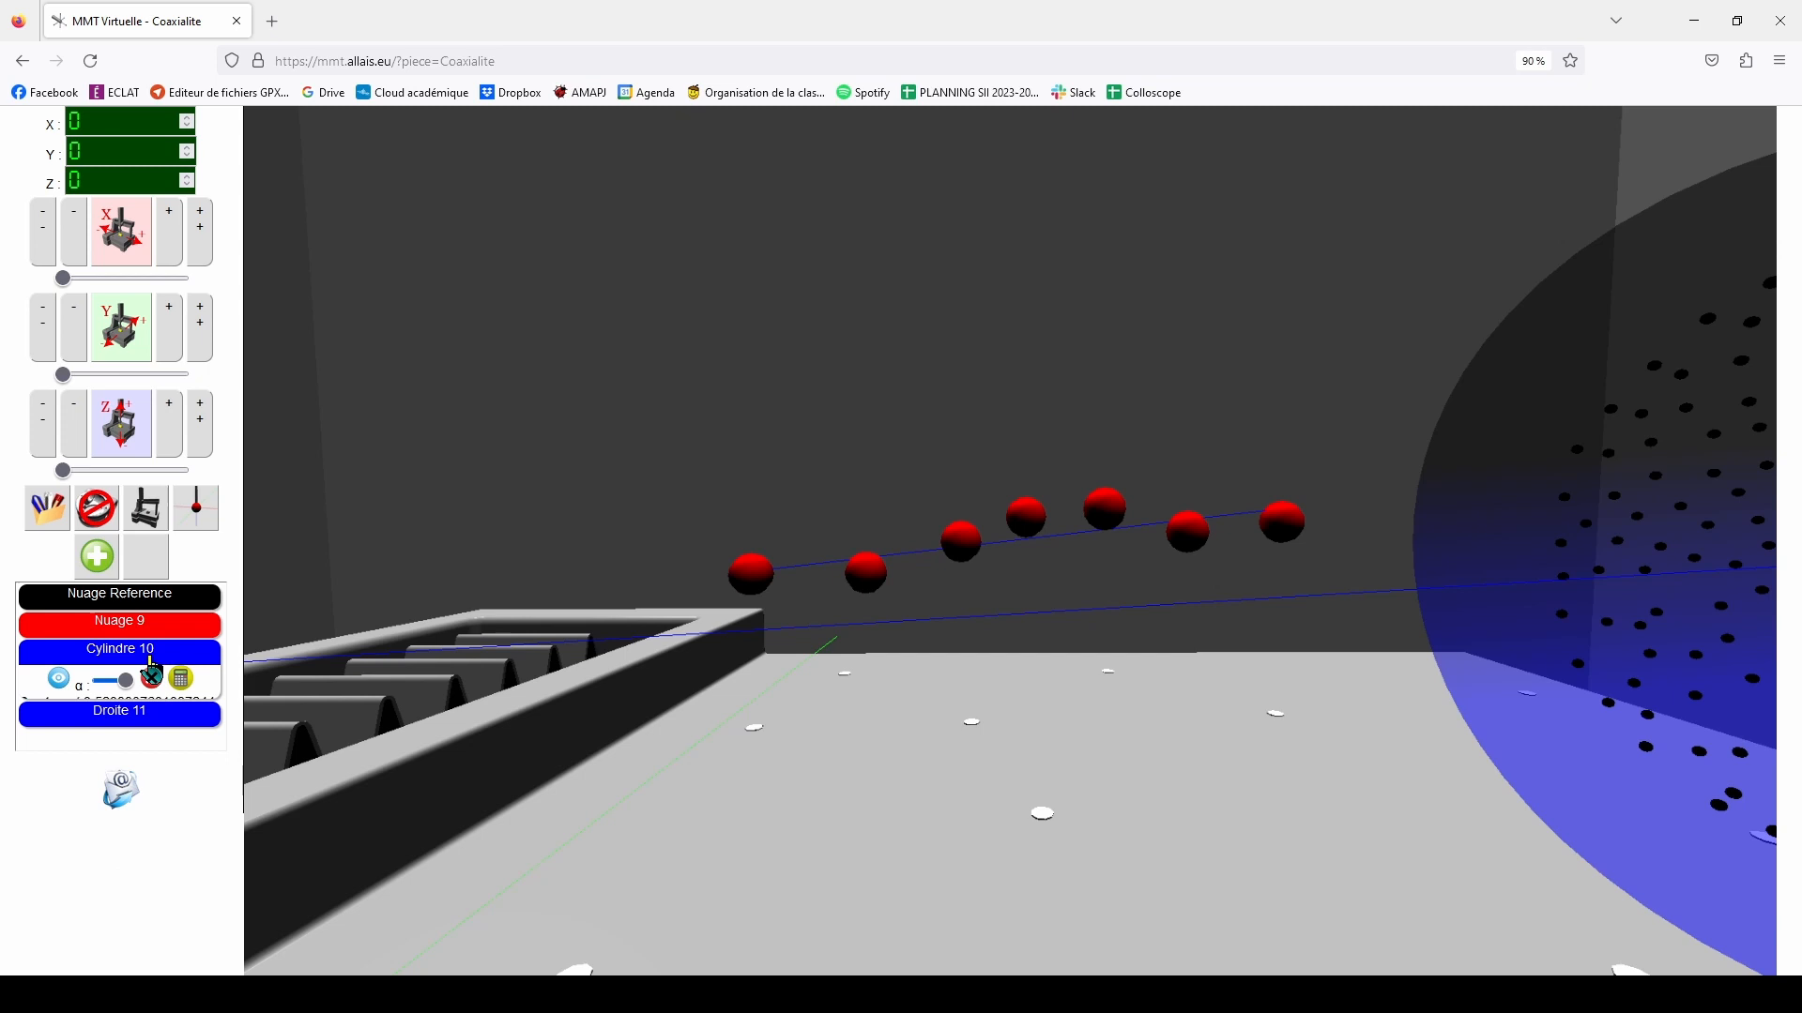
pyautogui.click(59, 679)
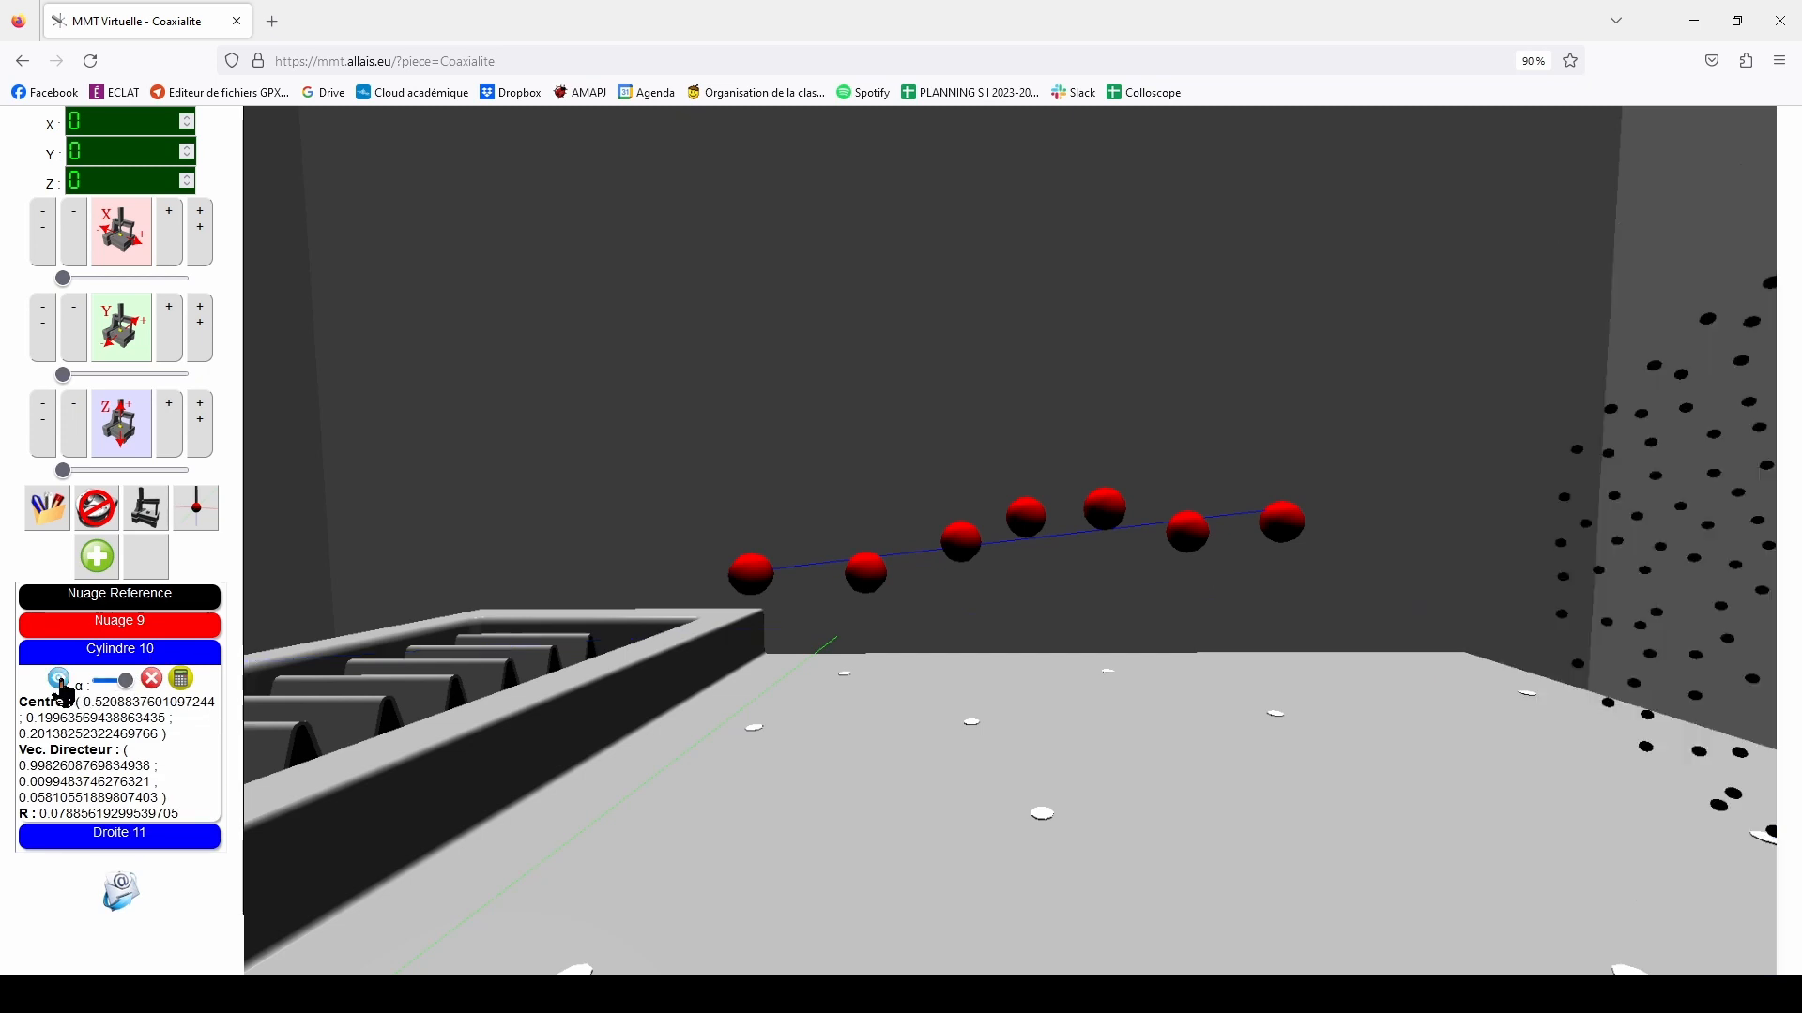
pyautogui.click(86, 654)
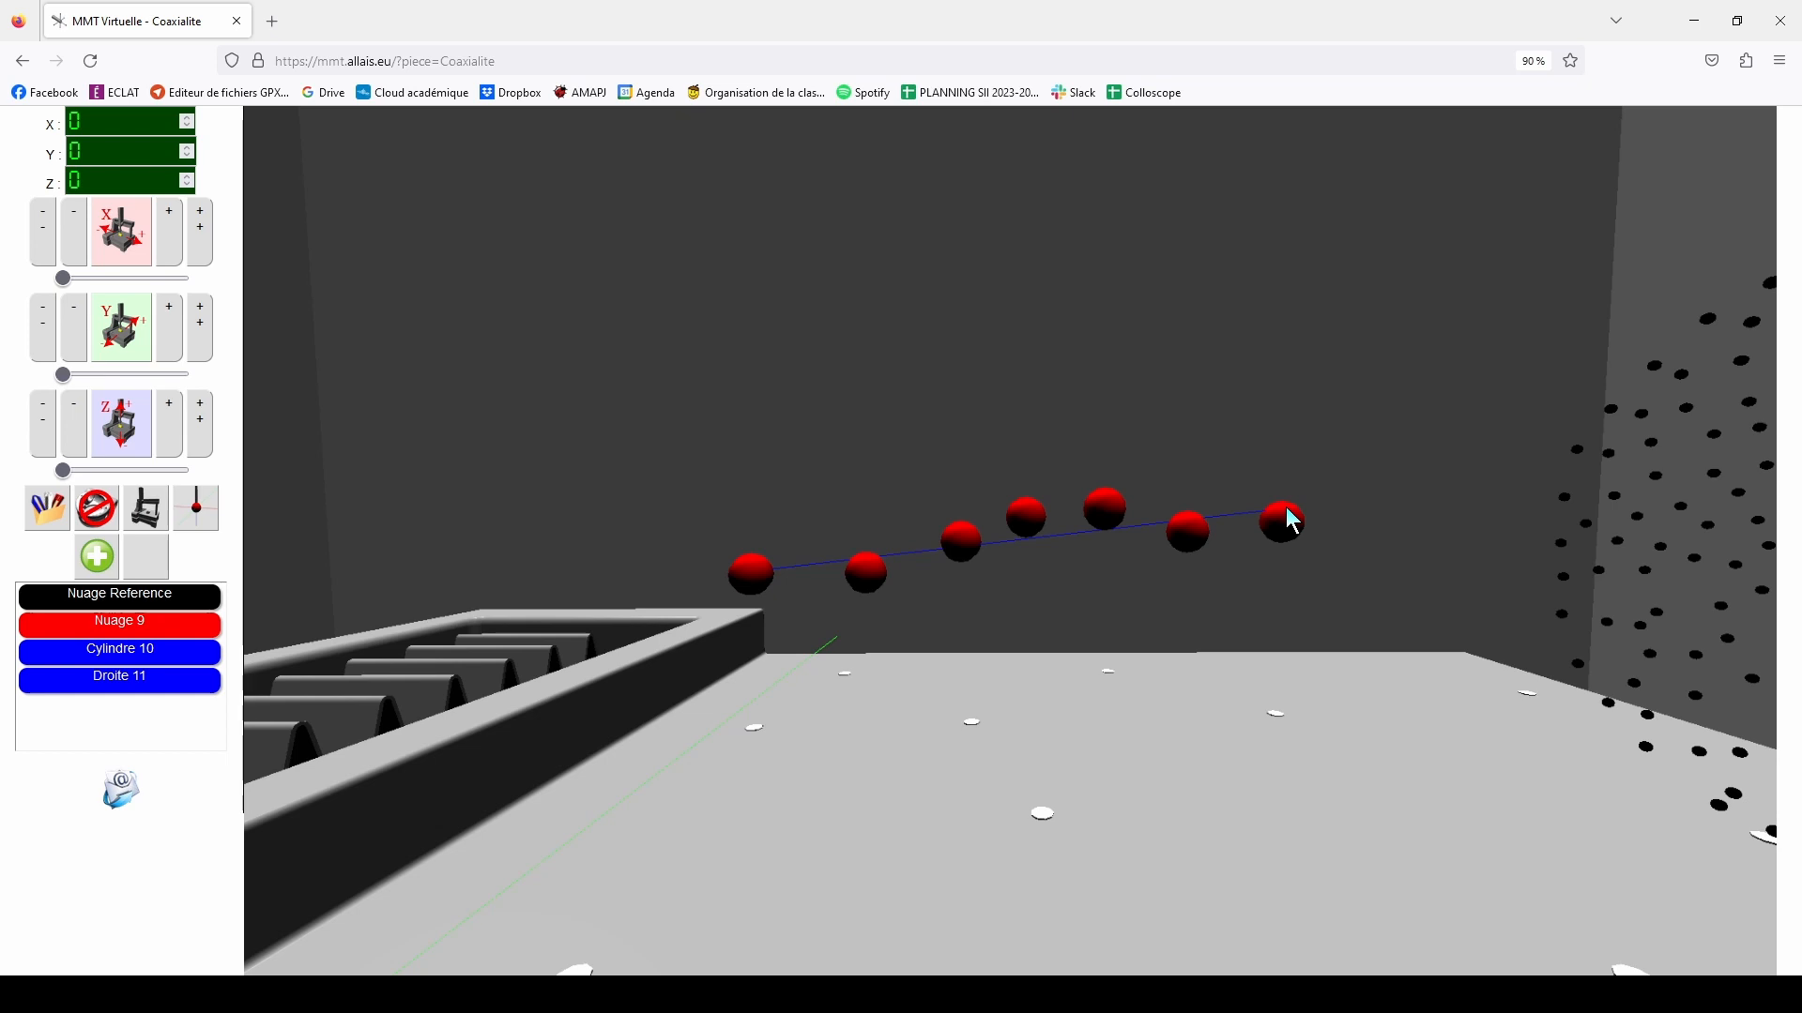
pyautogui.moveTo(1292, 519); pyautogui.dragTo(1012, 584)
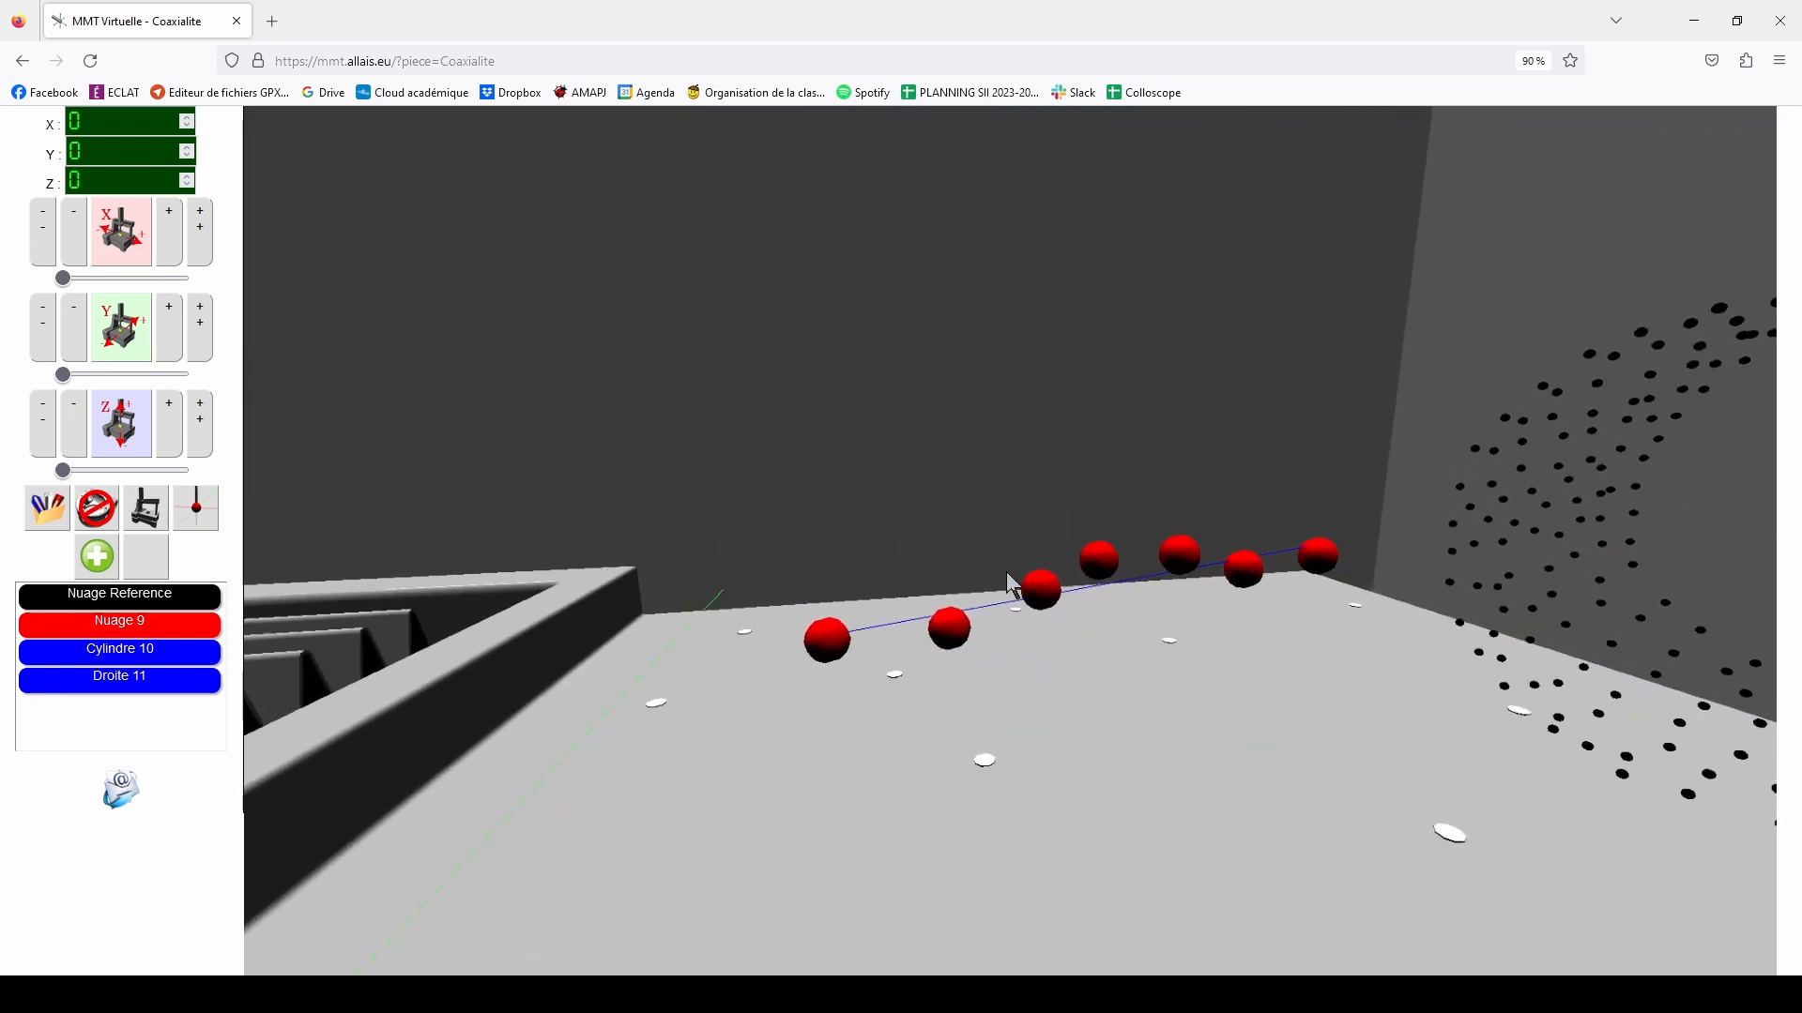
# Measure Droite 11 against Nuage 9 with the measurement dialog clear of the points, and examine the maximum deviation
pyautogui.click(125, 676)
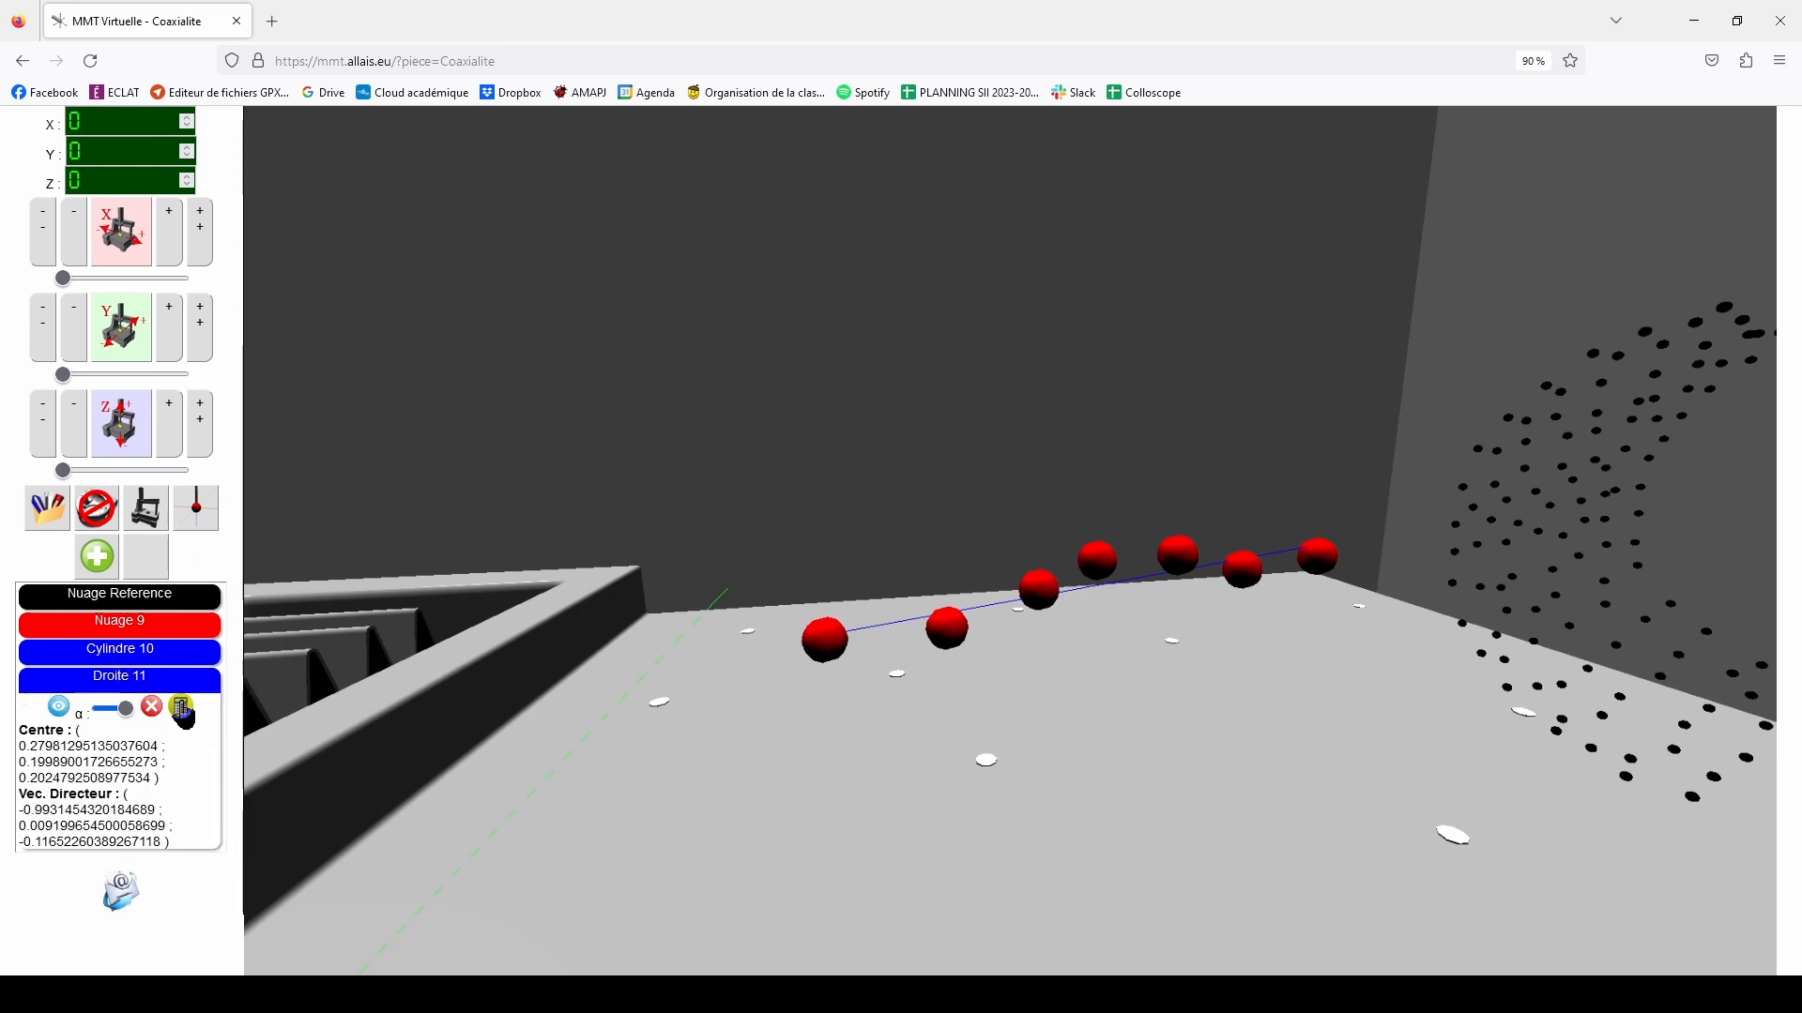
pyautogui.click(182, 708)
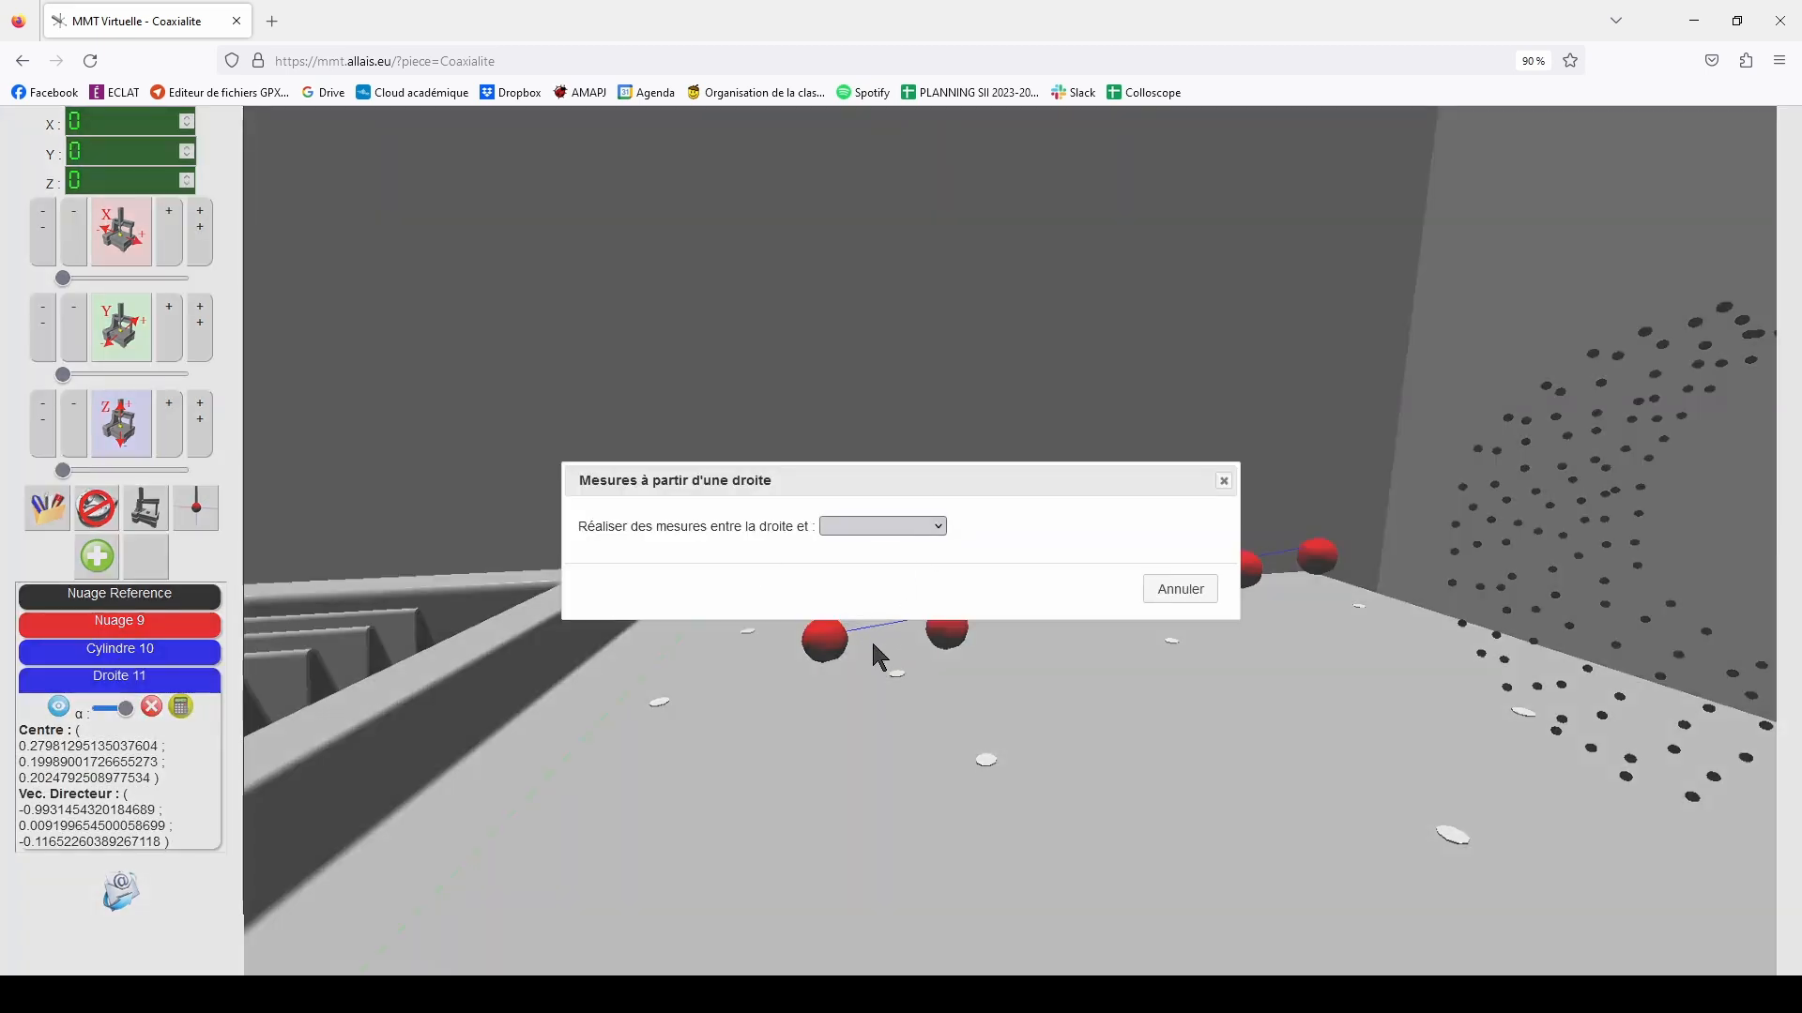
pyautogui.moveTo(909, 475); pyautogui.dragTo(813, 290)
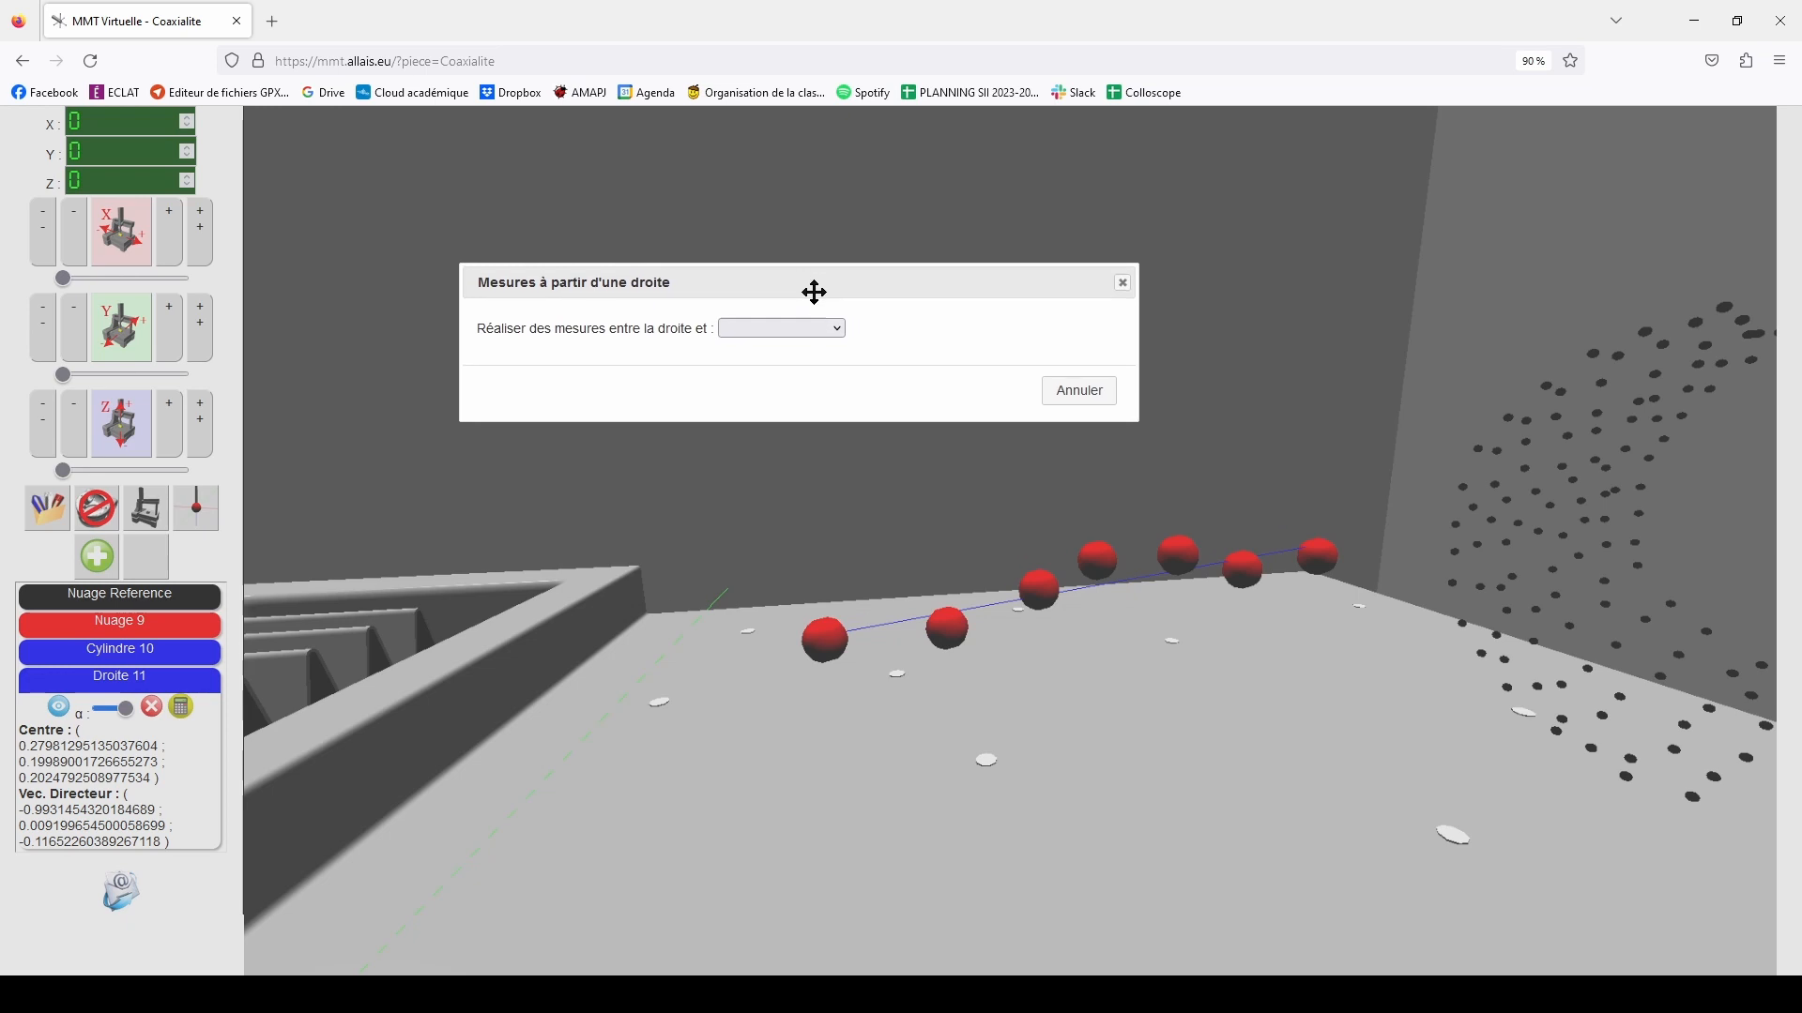
pyautogui.click(786, 331)
pyautogui.click(780, 410)
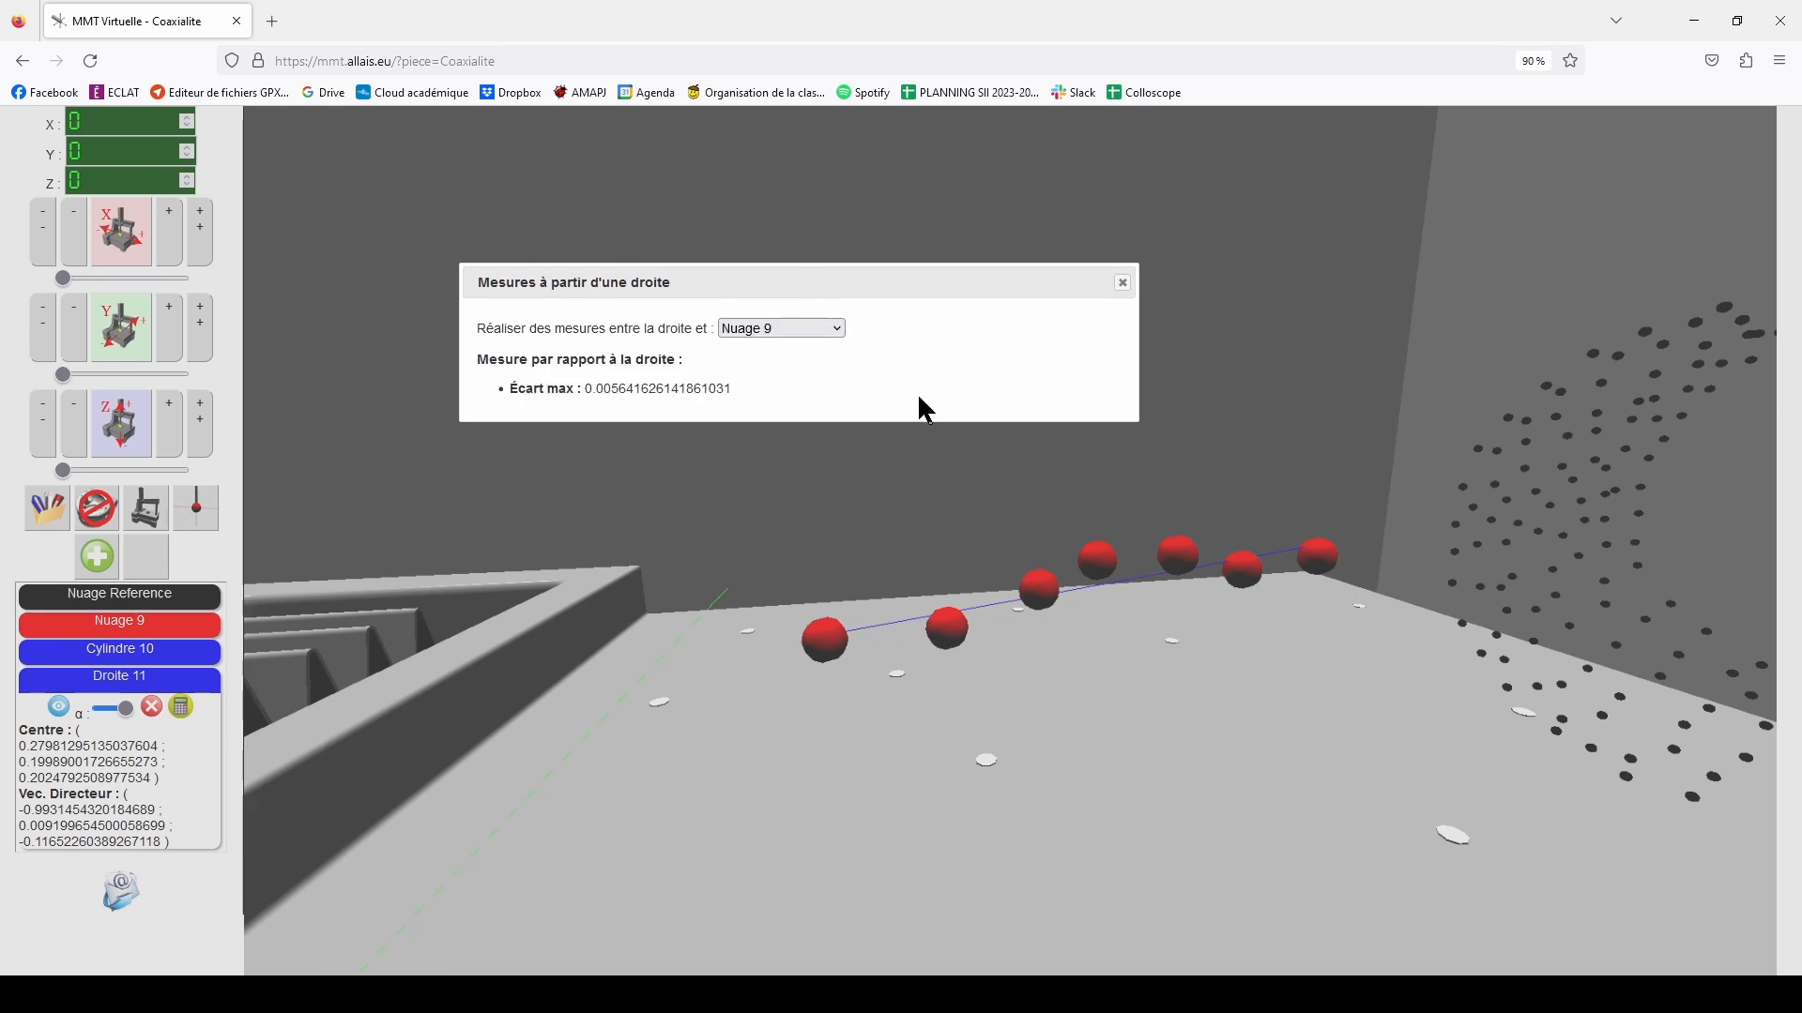
pyautogui.moveTo(620, 388); pyautogui.dragTo(580, 388)
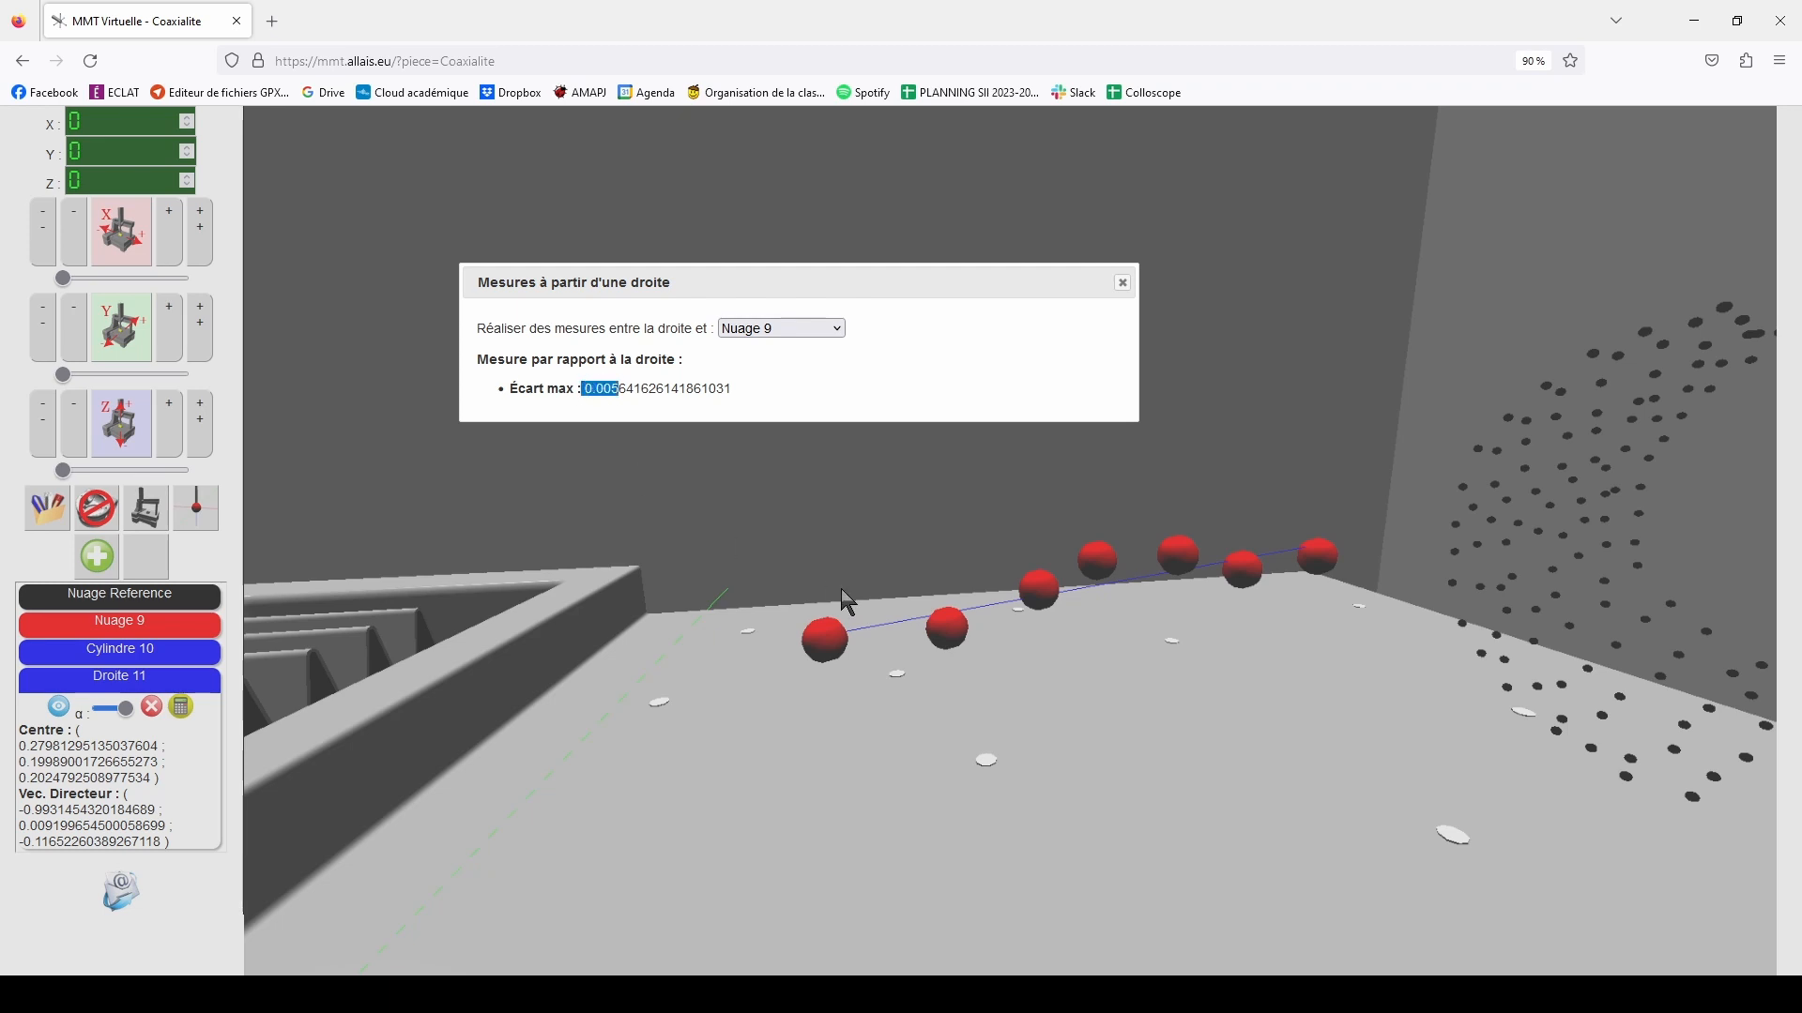